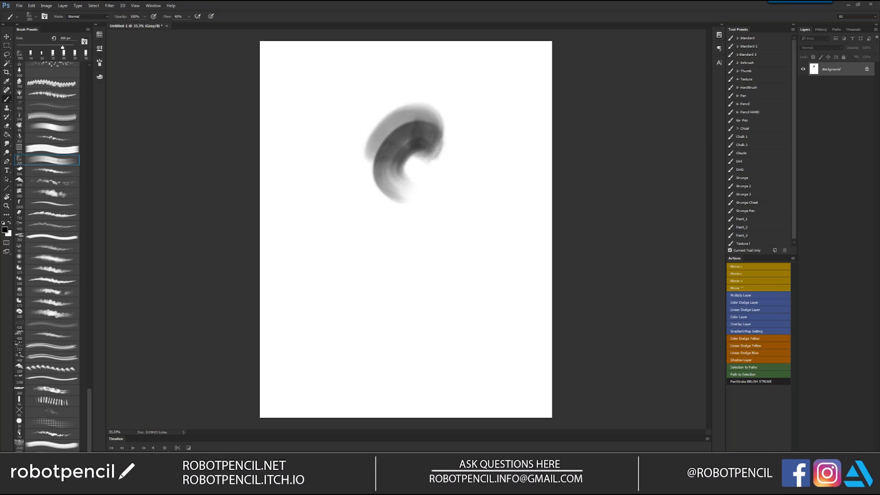
# Block in a soft, dark rounded head shape in the canvas's upper middle with a light stroke beneath it.
pyautogui.moveTo(367, 141)
pyautogui.mouseDown()
pyautogui.moveTo(389, 160)
pyautogui.moveTo(379, 122)
pyautogui.moveTo(386, 178)
pyautogui.moveTo(406, 165)
pyautogui.mouseUp()
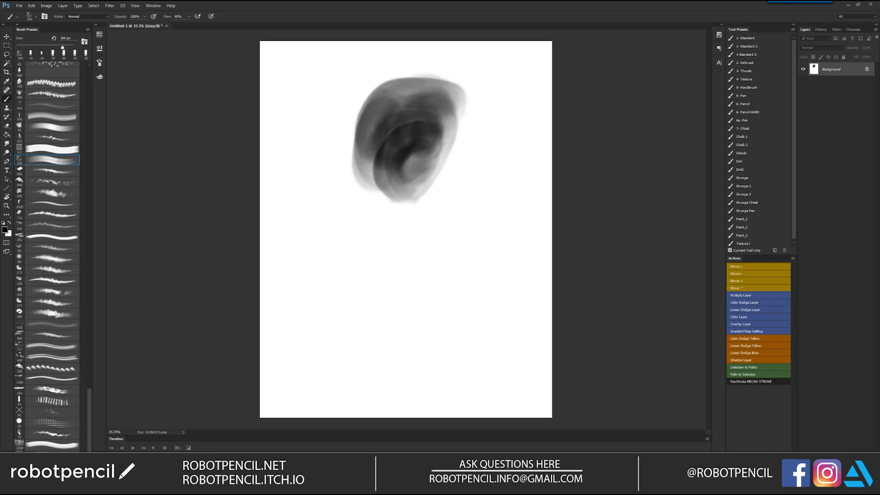
pyautogui.scroll(2, 415, 181)
pyautogui.moveTo(330, 195); pyautogui.dragTo(352, 245)
pyautogui.press('[')
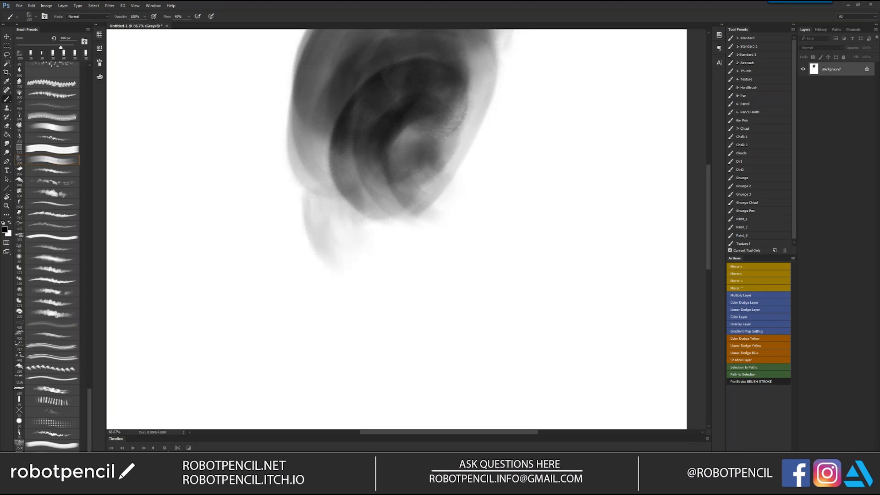
# Darken the upper-left part of the head shape with overlapping strokes, sampling a tone from the painting and varying the brush size.
pyautogui.moveTo(384, 210); pyautogui.dragTo(389, 197)
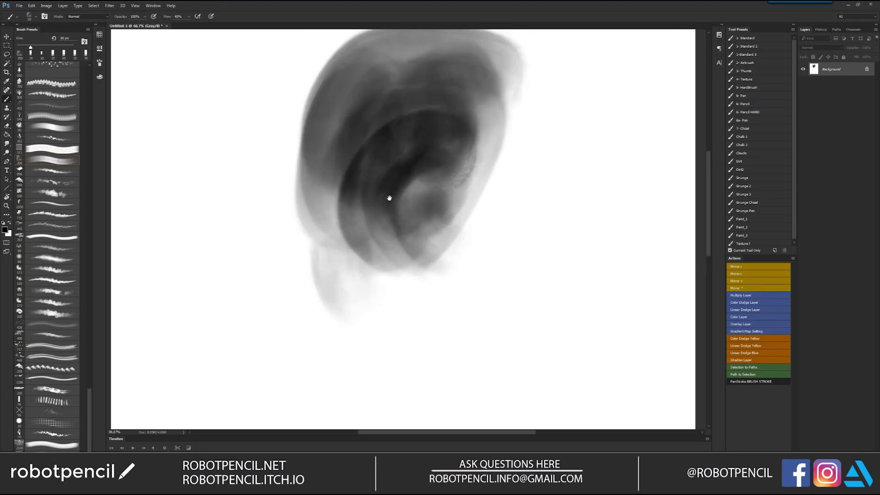
pyautogui.moveTo(365, 74)
pyautogui.mouseDown()
pyautogui.moveTo(317, 165)
pyautogui.moveTo(336, 184)
pyautogui.mouseUp()
pyautogui.moveTo(310, 138)
pyautogui.mouseDown()
pyautogui.moveTo(335, 187)
pyautogui.moveTo(323, 131)
pyautogui.moveTo(346, 95)
pyautogui.mouseUp()
pyautogui.keyDown('alt'); pyautogui.click(324, 164); pyautogui.keyUp('alt')
pyautogui.moveTo(312, 145)
pyautogui.mouseDown()
pyautogui.moveTo(307, 126)
pyautogui.moveTo(360, 76)
pyautogui.mouseUp()
pyautogui.moveTo(337, 104)
pyautogui.mouseDown()
pyautogui.moveTo(321, 132)
pyautogui.moveTo(356, 94)
pyautogui.mouseUp()
pyautogui.press(']')
pyautogui.press(']')
pyautogui.press(']')
pyautogui.press(']')
pyautogui.press(']')
pyautogui.press(']')
pyautogui.press(']')
pyautogui.moveTo(357, 94)
pyautogui.mouseDown()
pyautogui.moveTo(390, 76)
pyautogui.moveTo(358, 99)
pyautogui.mouseUp()
# Set the brush's Shape Dynamics size control to Pen Pressure.
pyautogui.click(100, 64)
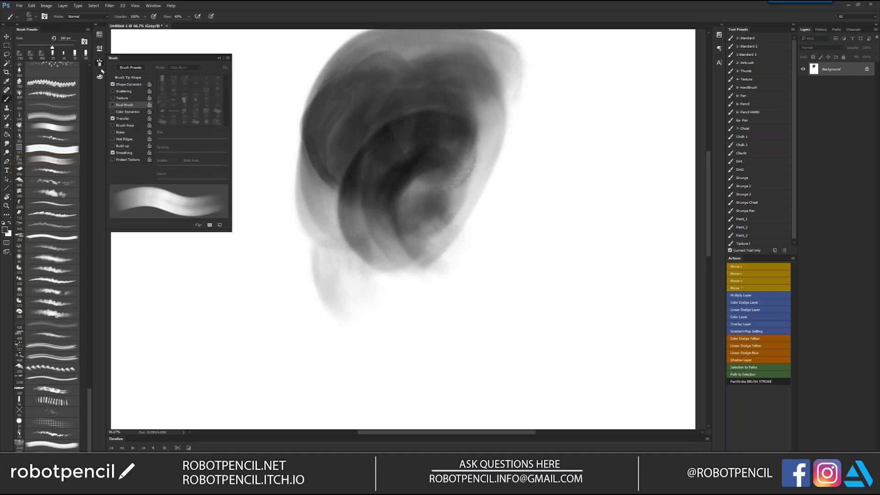
pyautogui.click(133, 85)
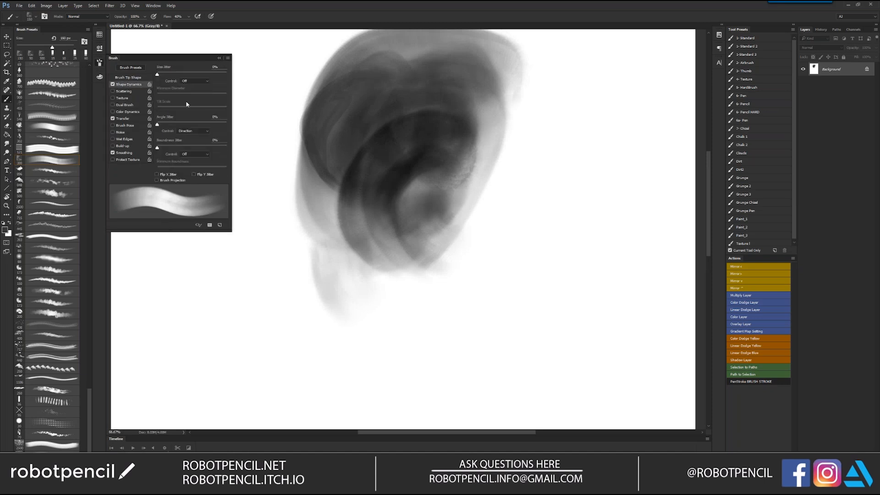
pyautogui.click(194, 81)
pyautogui.click(190, 92)
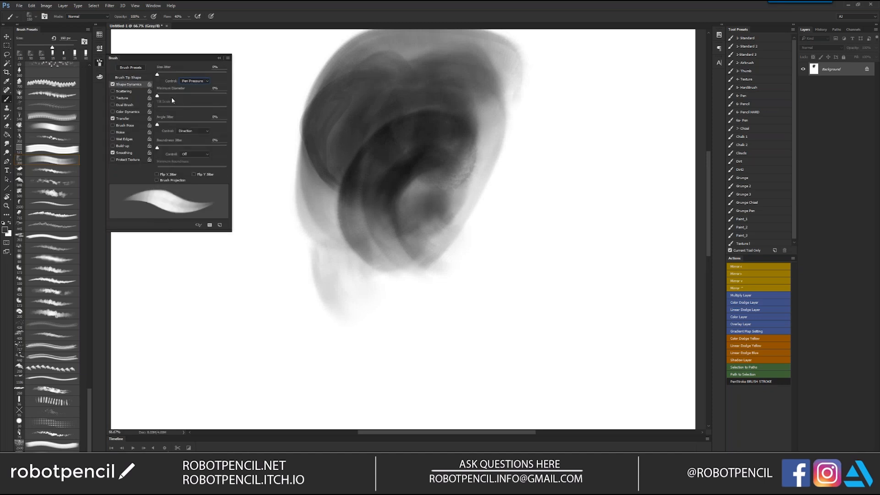
# Paint tapered strokes along the left edge of the head shape.
pyautogui.moveTo(313, 169)
pyautogui.mouseDown()
pyautogui.moveTo(327, 228)
pyautogui.moveTo(338, 231)
pyautogui.moveTo(321, 195)
pyautogui.moveTo(339, 205)
pyautogui.mouseUp()
pyautogui.moveTo(304, 119)
pyautogui.mouseDown()
pyautogui.moveTo(300, 182)
pyautogui.moveTo(294, 175)
pyautogui.moveTo(319, 221)
pyautogui.mouseUp()
pyautogui.moveTo(304, 183)
pyautogui.mouseDown()
pyautogui.moveTo(332, 236)
pyautogui.moveTo(347, 235)
pyautogui.mouseUp()
# Flip the canvas horizontally and build up the head's left side and inner forms with grey strokes.
pyautogui.hotkey('ctrl', 'shift', 'h')
pyautogui.press('Tab')
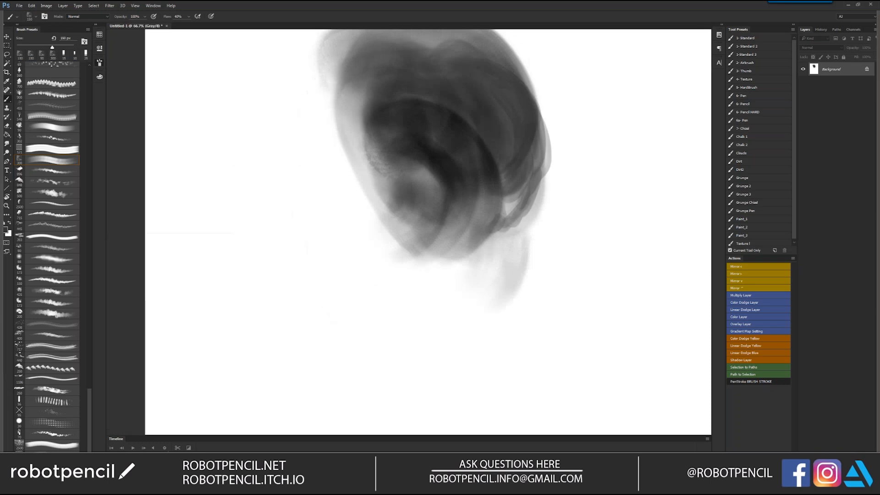
pyautogui.moveTo(556, 145)
pyautogui.mouseDown()
pyautogui.moveTo(510, 215)
pyautogui.moveTo(433, 241)
pyautogui.moveTo(385, 171)
pyautogui.mouseUp()
pyautogui.moveTo(347, 38)
pyautogui.mouseDown()
pyautogui.moveTo(310, 64)
pyautogui.moveTo(314, 133)
pyautogui.moveTo(362, 174)
pyautogui.mouseUp()
pyautogui.moveTo(331, 115)
pyautogui.mouseDown()
pyautogui.moveTo(361, 165)
pyautogui.moveTo(323, 85)
pyautogui.moveTo(328, 119)
pyautogui.moveTo(350, 41)
pyautogui.moveTo(319, 62)
pyautogui.moveTo(373, 34)
pyautogui.mouseUp()
pyautogui.moveTo(357, 104)
pyautogui.mouseDown()
pyautogui.moveTo(364, 121)
pyautogui.moveTo(401, 101)
pyautogui.moveTo(421, 119)
pyautogui.moveTo(461, 129)
pyautogui.mouseUp()
pyautogui.moveTo(452, 101); pyautogui.dragTo(475, 140)
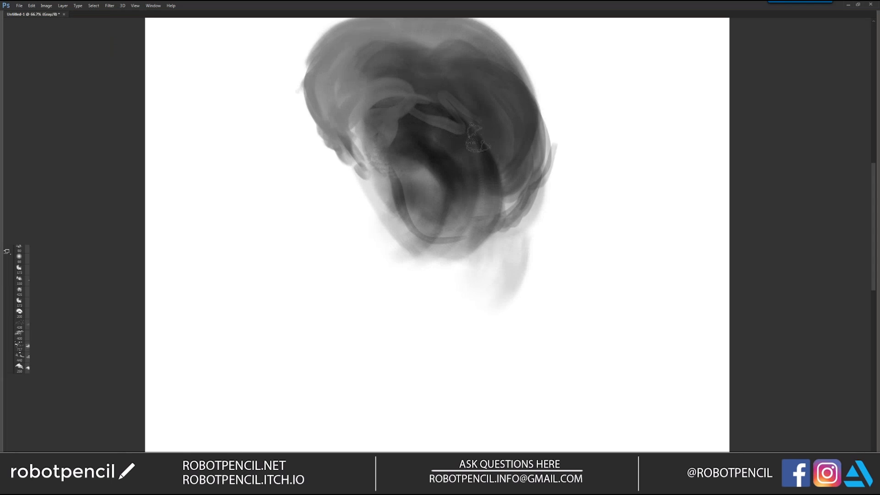
# Flip the canvas horizontally back to its previous orientation.
pyautogui.scroll(-1, 477, 171)
pyautogui.hotkey('ctrl', '-')
pyautogui.hotkey('ctrl', 'shift', 'h')
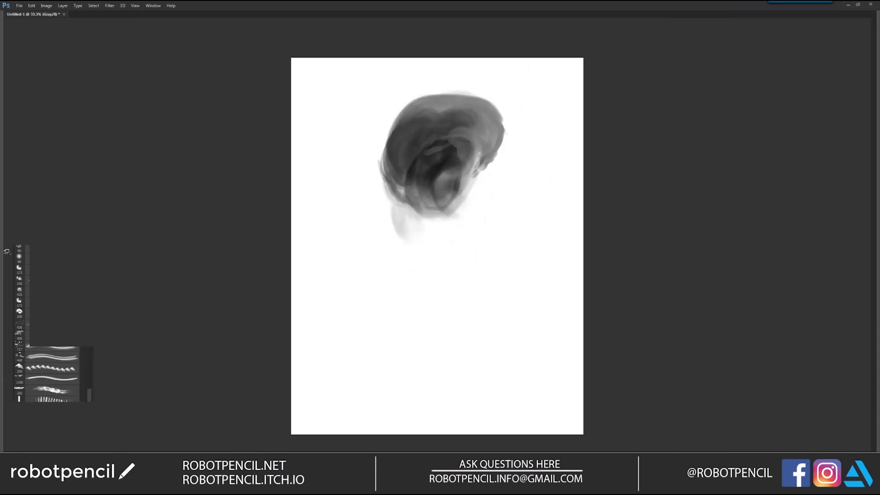
pyautogui.keyDown('ctrl'); pyautogui.click(406, 189); pyautogui.keyUp('ctrl')
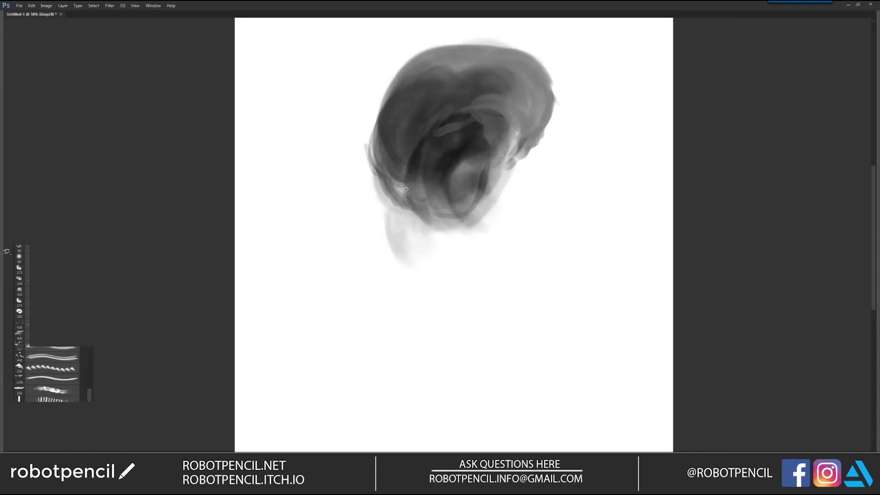
# Raise the minimum for opacity jitter in the brush's Transfer settings.
pyautogui.press('Tab')
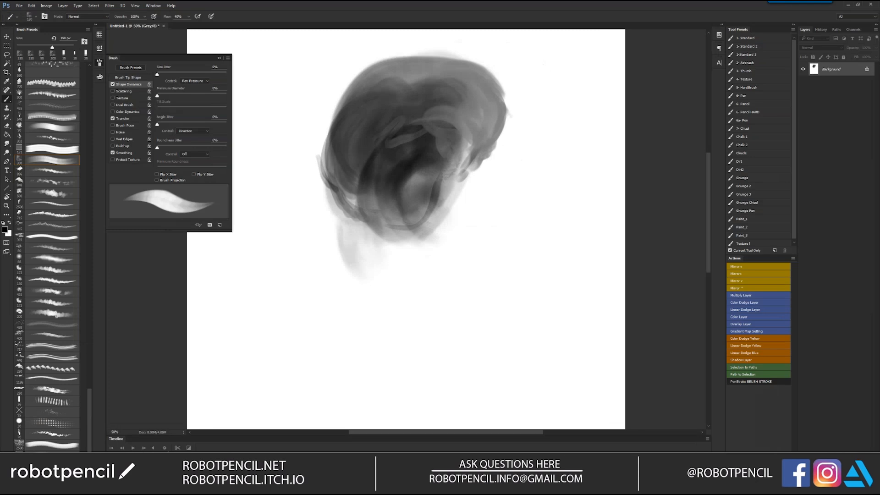
pyautogui.click(123, 118)
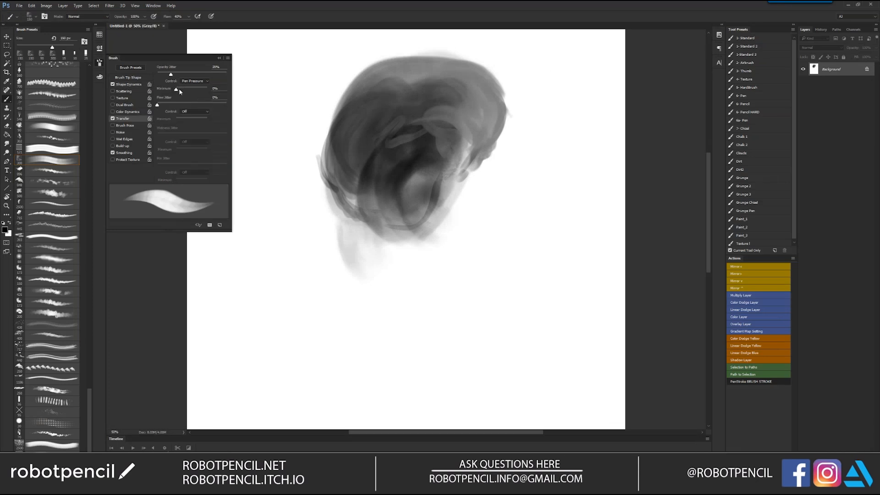
pyautogui.moveTo(176, 91); pyautogui.dragTo(185, 91)
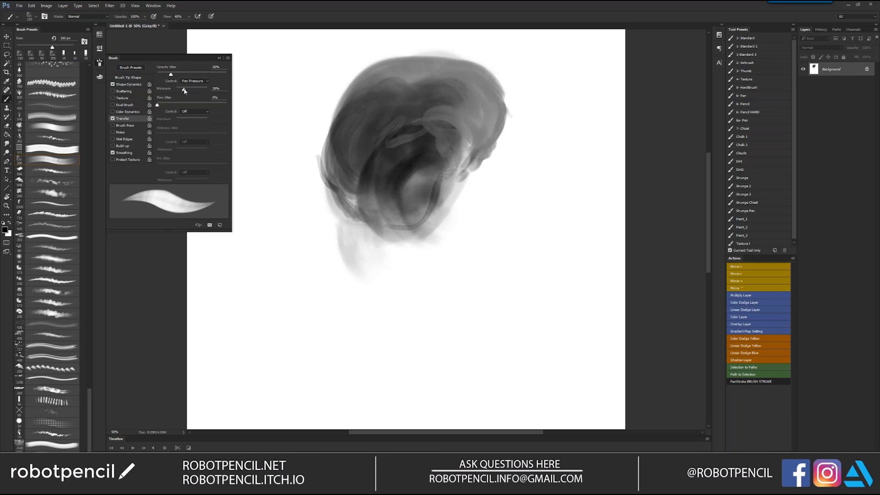
# Set the brush's minimum diameter to 30% in Shape Dynamics.
pyautogui.click(139, 85)
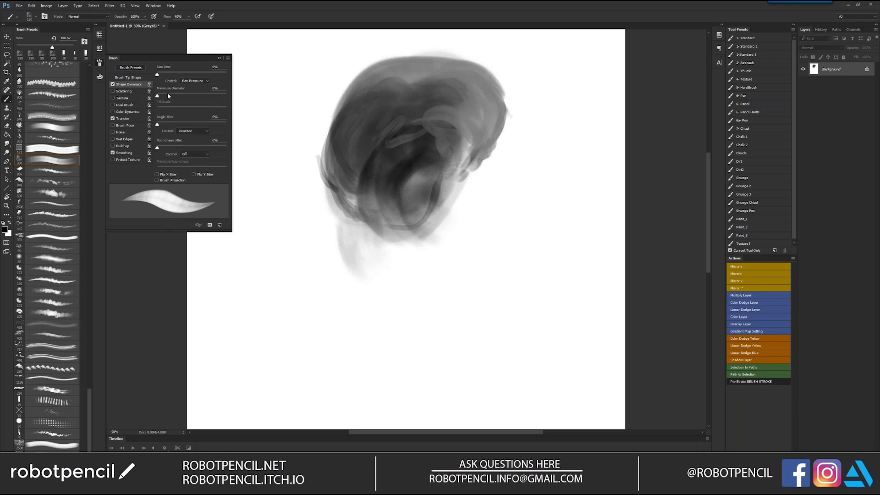
pyautogui.moveTo(166, 95); pyautogui.dragTo(187, 95)
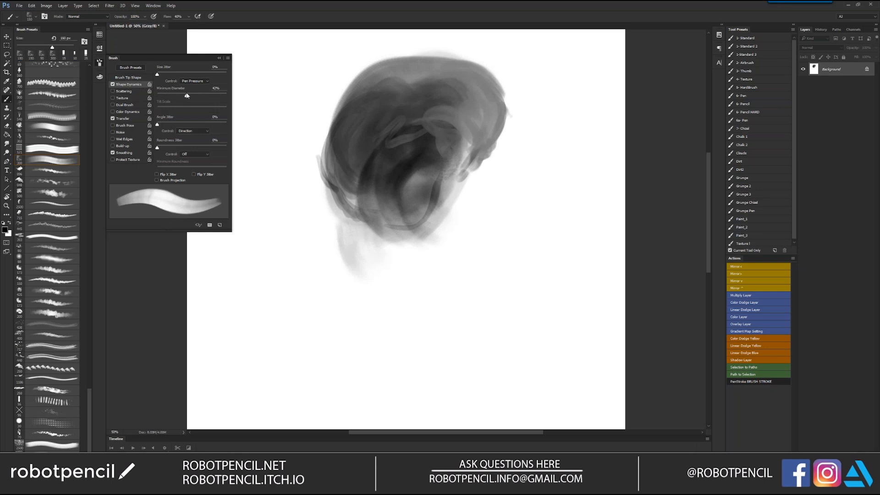
pyautogui.click(222, 87)
pyautogui.write('30')
pyautogui.press('Return')
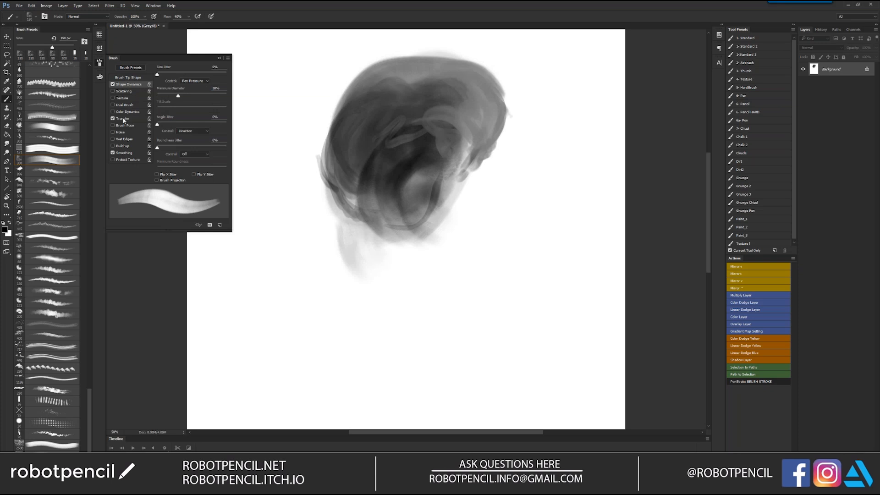
# Set the Transfer opacity minimum to 10% and control flow by Pen Pressure with a 15% minimum.
pyautogui.click(123, 121)
pyautogui.click(216, 87)
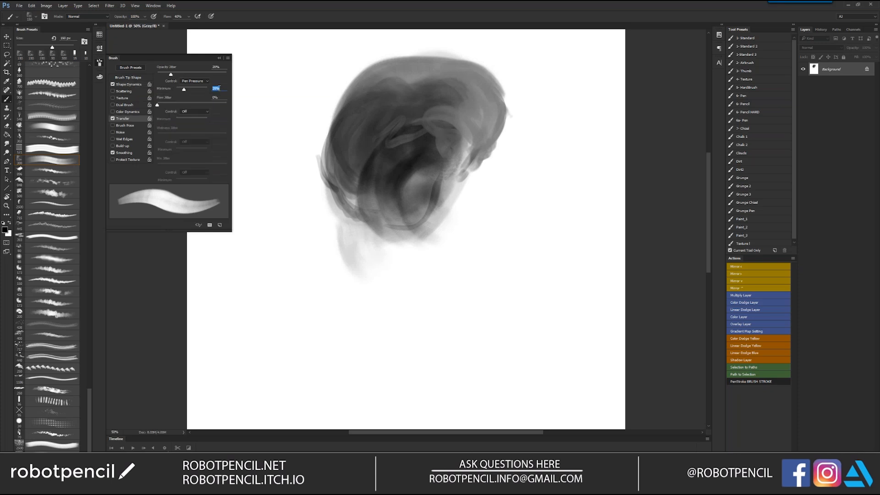
pyautogui.write('10')
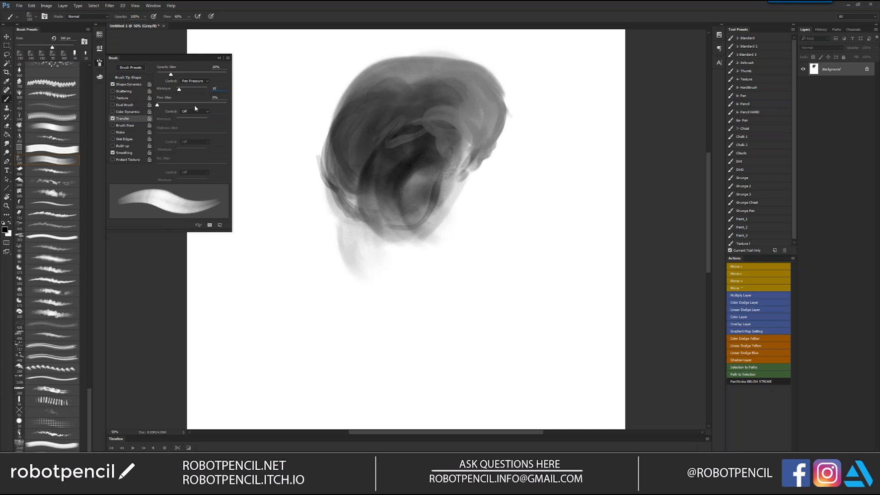
pyautogui.click(196, 111)
pyautogui.click(195, 123)
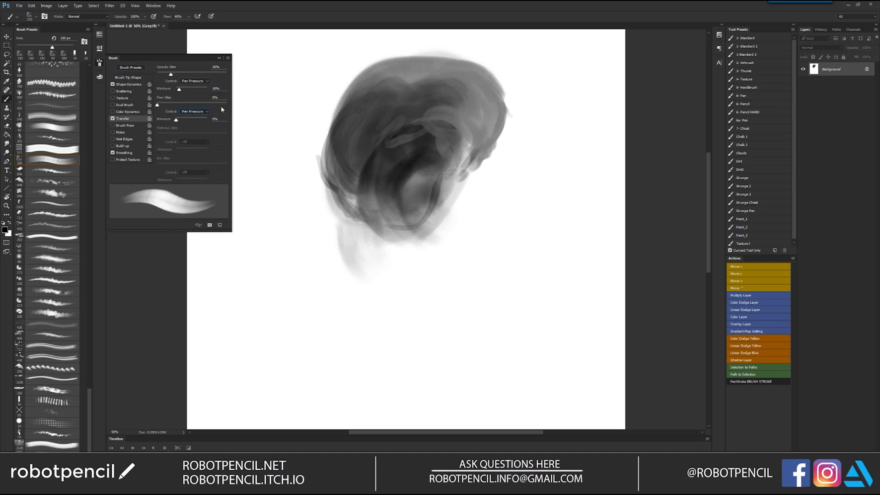
pyautogui.write('15')
# Test the adjusted brush with short strokes below the head and along its lower-left edge.
pyautogui.moveTo(369, 246); pyautogui.dragTo(389, 274)
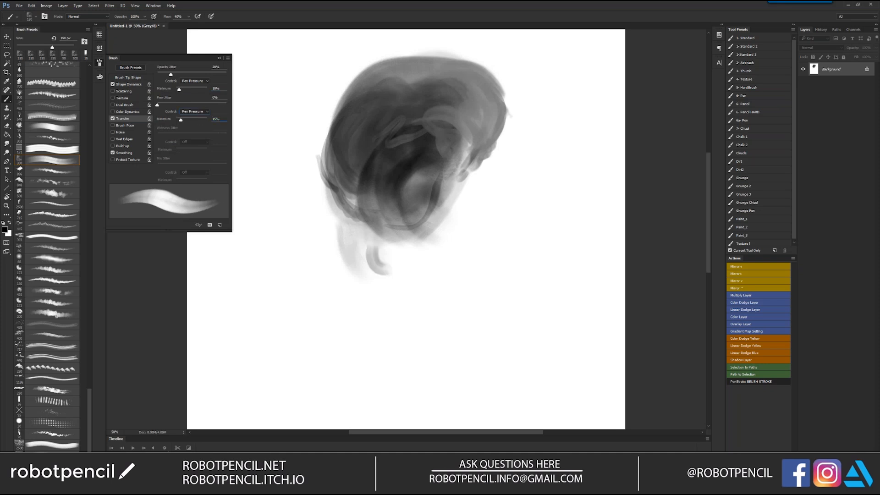
pyautogui.moveTo(355, 199); pyautogui.dragTo(360, 229)
pyautogui.press('Tab')
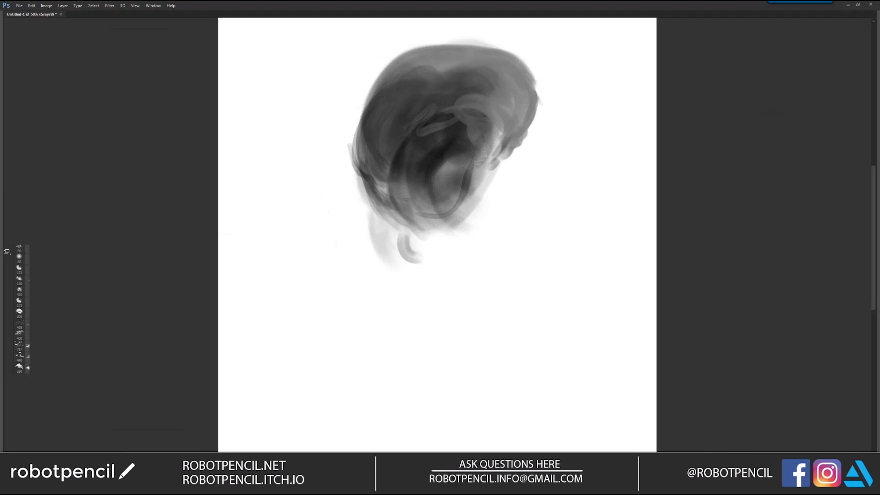
# Flip the canvas horizontally and blend the head's inner and right side with broad strokes.
pyautogui.hotkey('ctrl', 'shift', 'h')
pyautogui.keyDown('ctrl'); pyautogui.keyDown('alt'); pyautogui.click(503, 194); pyautogui.keyUp('alt'); pyautogui.keyUp('ctrl')
pyautogui.keyDown('ctrl'); pyautogui.keyDown('alt'); pyautogui.click(503, 195); pyautogui.keyUp('alt'); pyautogui.keyUp('ctrl')
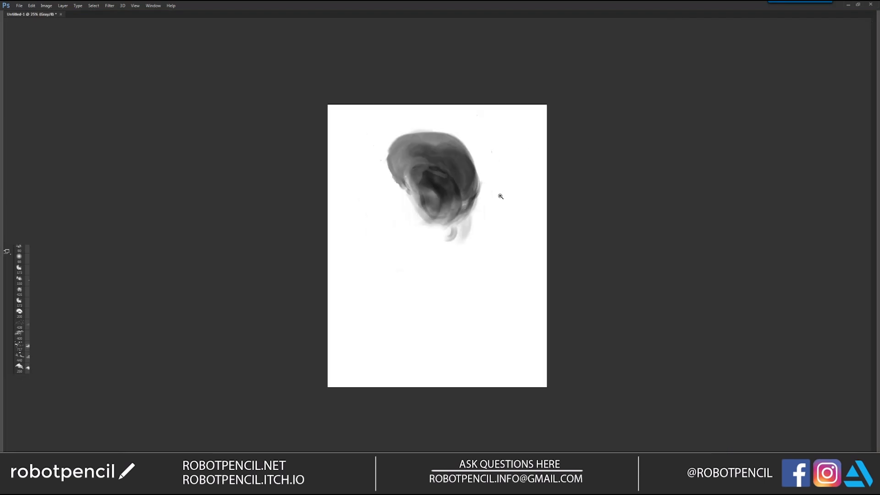
pyautogui.keyDown('ctrl'); pyautogui.click(487, 201); pyautogui.keyUp('ctrl')
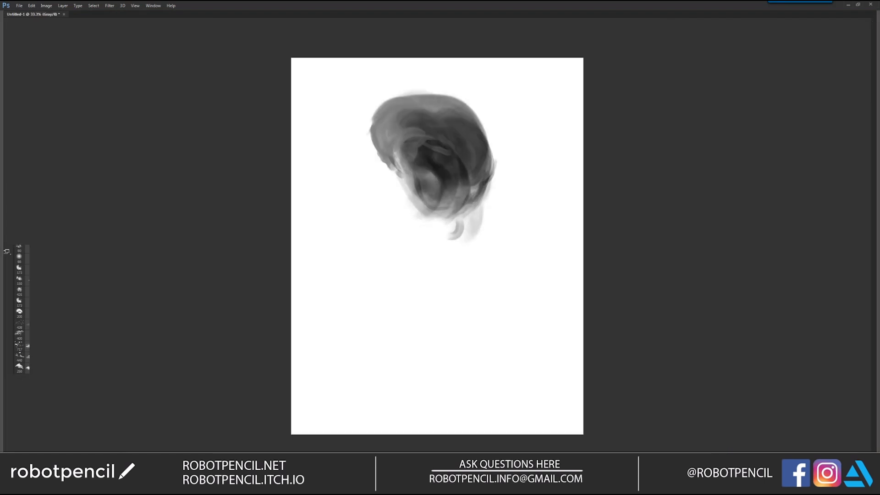
pyautogui.moveTo(451, 212)
pyautogui.mouseDown()
pyautogui.moveTo(431, 182)
pyautogui.moveTo(436, 119)
pyautogui.moveTo(427, 184)
pyautogui.mouseUp()
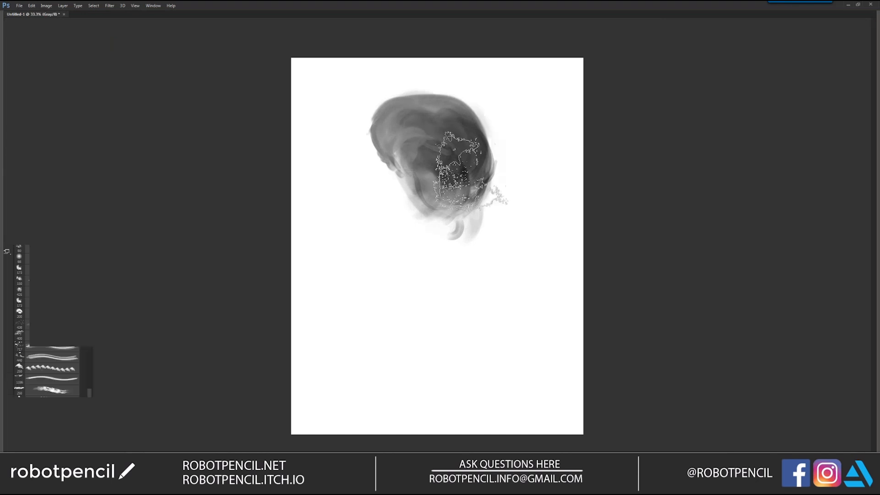
pyautogui.moveTo(484, 160)
pyautogui.mouseDown()
pyautogui.moveTo(415, 134)
pyautogui.moveTo(472, 153)
pyautogui.moveTo(484, 133)
pyautogui.mouseUp()
# Flip the canvas horizontally again and extend the head's outer edges and neck area with broad soft strokes.
pyautogui.press('F2')
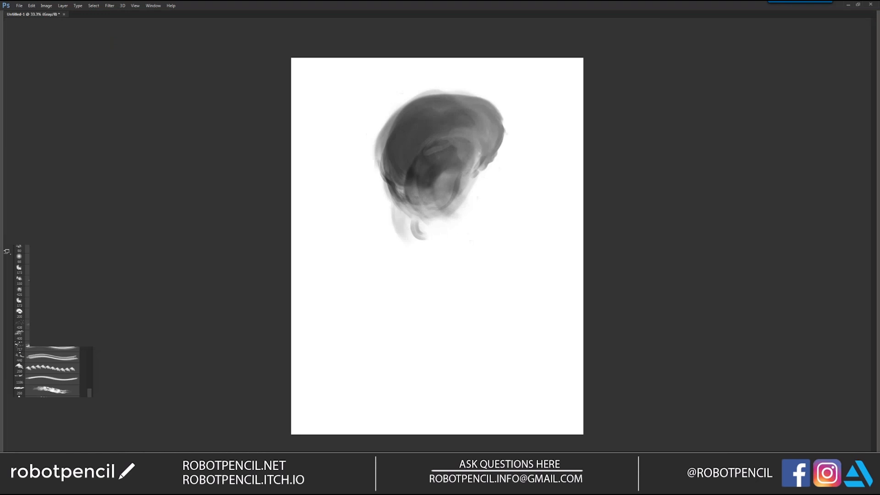
pyautogui.moveTo(402, 188); pyautogui.dragTo(395, 120)
pyautogui.moveTo(472, 99)
pyautogui.mouseDown()
pyautogui.moveTo(501, 121)
pyautogui.moveTo(499, 149)
pyautogui.moveTo(421, 229)
pyautogui.moveTo(424, 256)
pyautogui.moveTo(472, 215)
pyautogui.mouseUp()
# Reset the colours to default black and white and stroke over the neck below the head.
pyautogui.press('Tab')
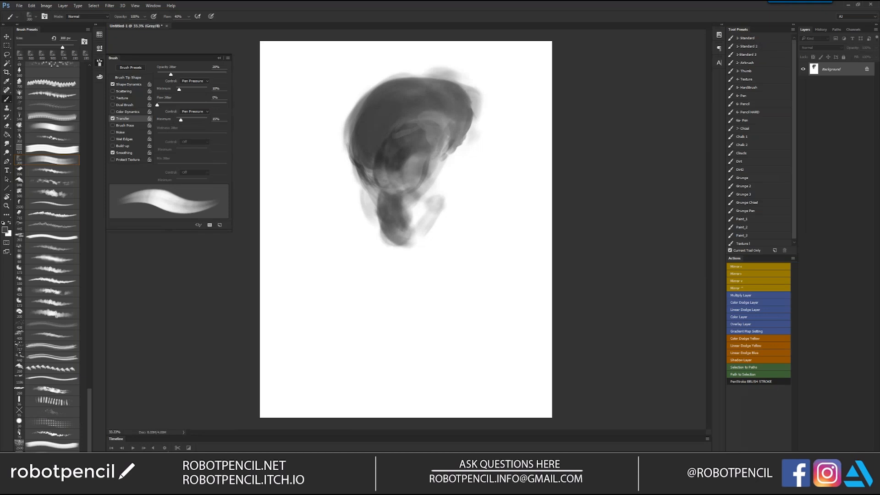
pyautogui.press('d')
pyautogui.moveTo(381, 179); pyautogui.dragTo(402, 241)
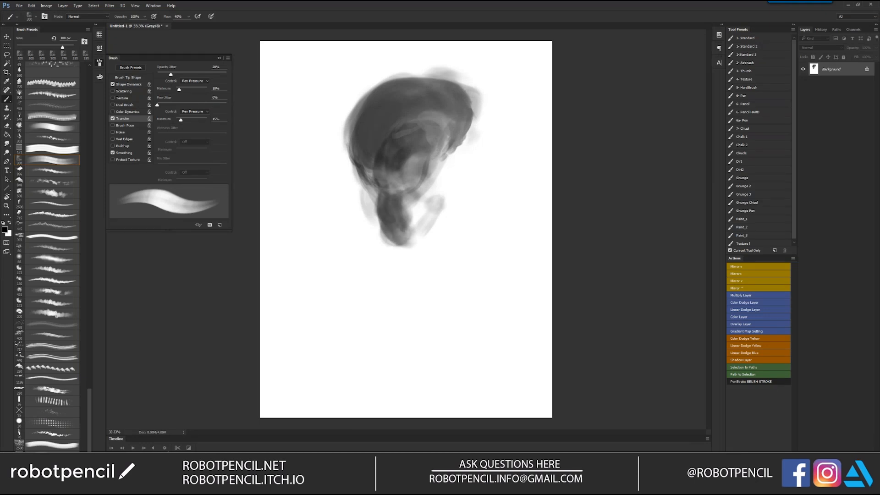
# Save the current brush as a new tool preset named Paint_4.
pyautogui.click(775, 250)
pyautogui.write('P')
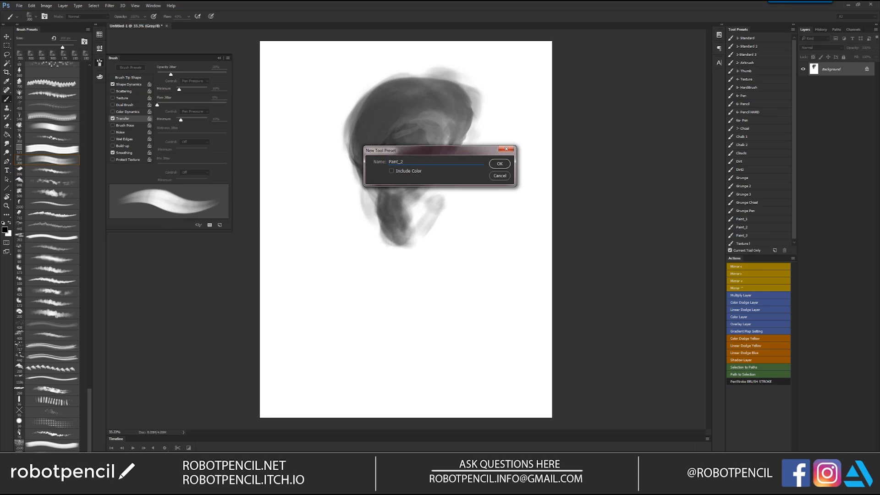
pyautogui.write('aint_4')
pyautogui.press('Return')
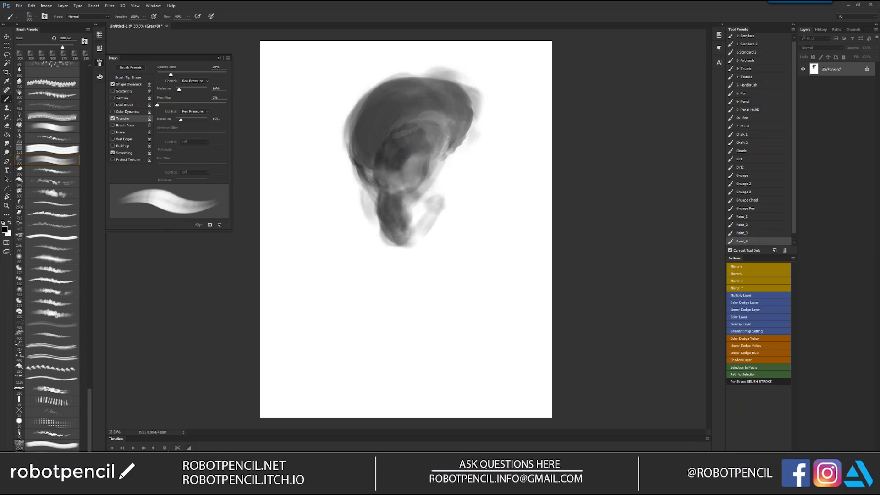
# Flip and invert the painting, and clear the canvas to solid white.
pyautogui.hotkey('ctrl', 'shift', 'h')
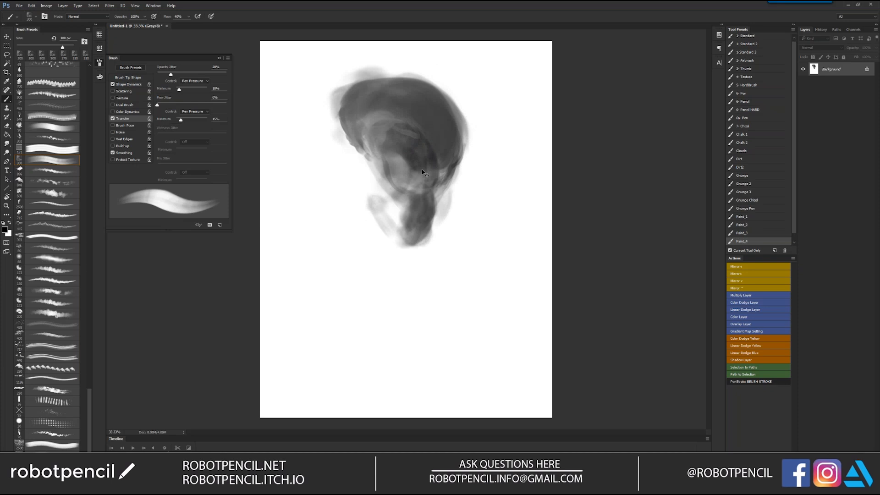
pyautogui.hotkey('ctrl', 'i')
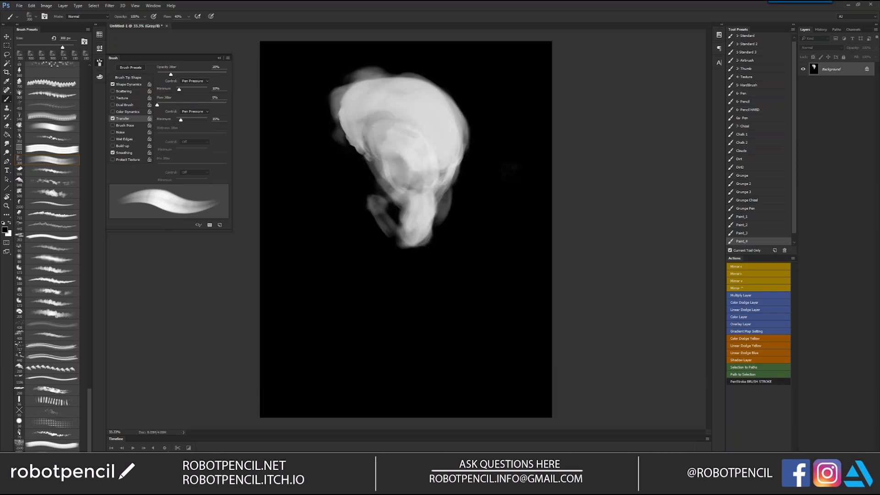
pyautogui.hotkey('ctrl', 'BackSpace')
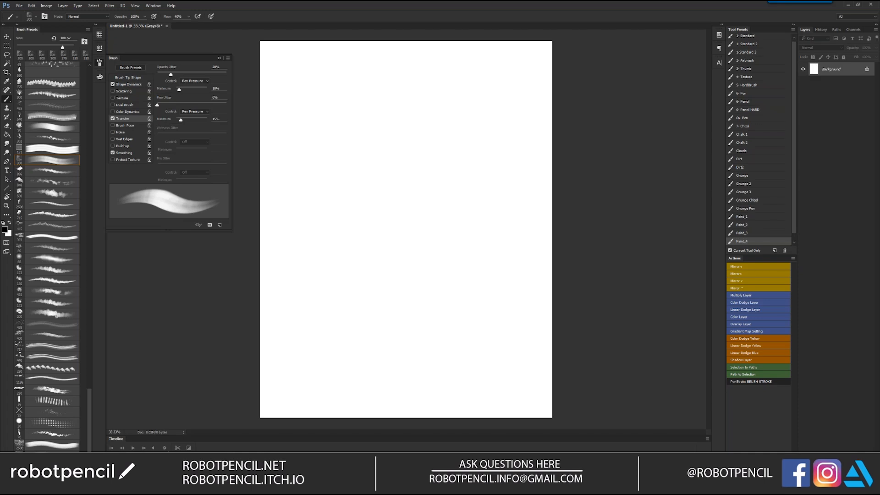
# Fill the canvas with solid black, hide the brush settings and make white the painting colour.
pyautogui.hotkey('alt', 'BackSpace')
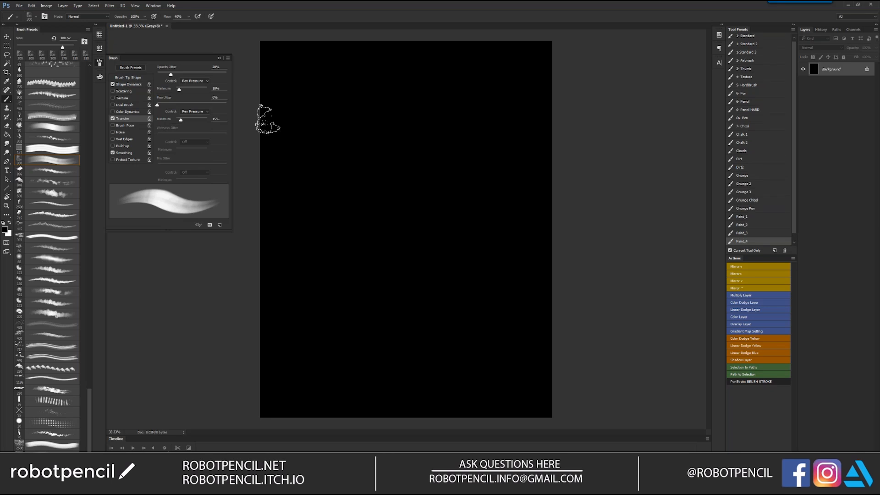
pyautogui.press('F5')
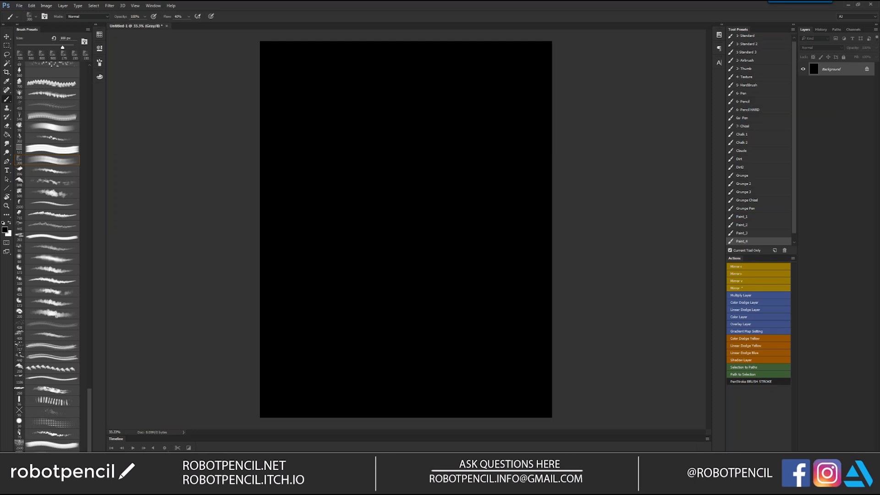
pyautogui.press('x')
# Block in a grey crescent-shaped head in the upper middle of the canvas, sampling its grey, and flip the canvas horizontally.
pyautogui.moveTo(435, 101); pyautogui.dragTo(406, 158)
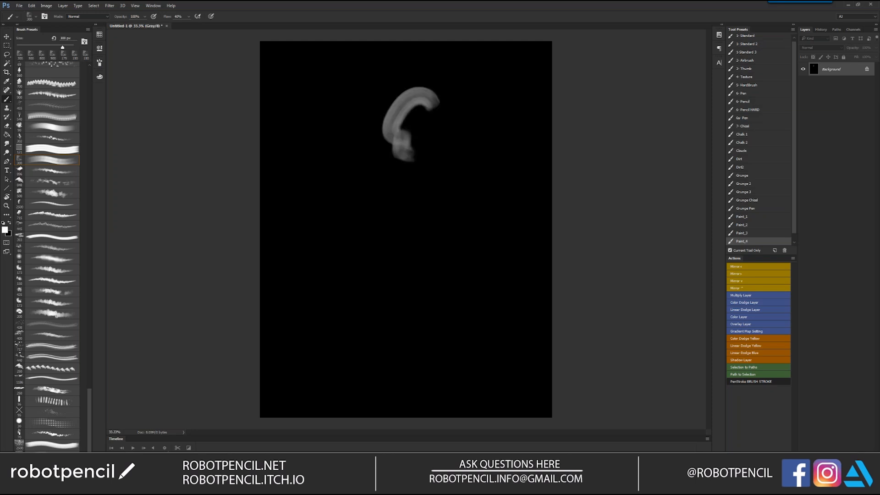
pyautogui.moveTo(431, 87); pyautogui.dragTo(404, 155)
pyautogui.keyDown('alt'); pyautogui.click(403, 100); pyautogui.keyUp('alt')
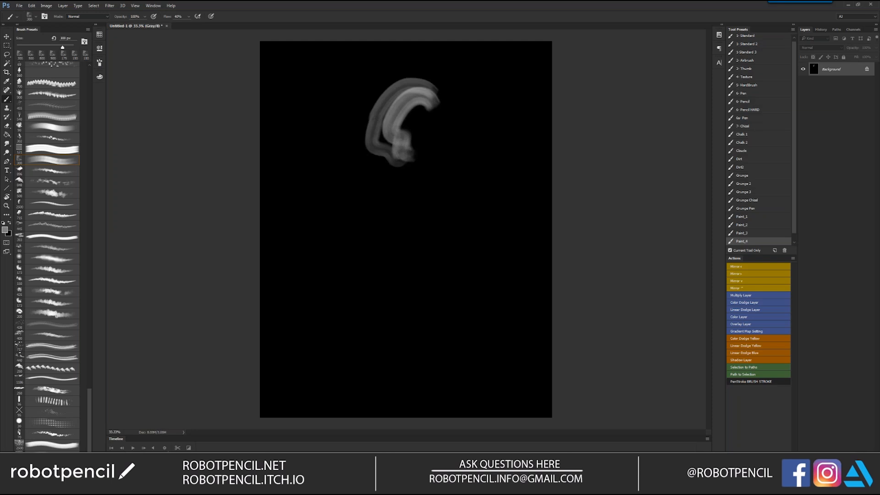
pyautogui.moveTo(430, 86); pyautogui.dragTo(384, 147)
pyautogui.moveTo(383, 108)
pyautogui.mouseDown()
pyautogui.moveTo(363, 124)
pyautogui.moveTo(393, 152)
pyautogui.mouseUp()
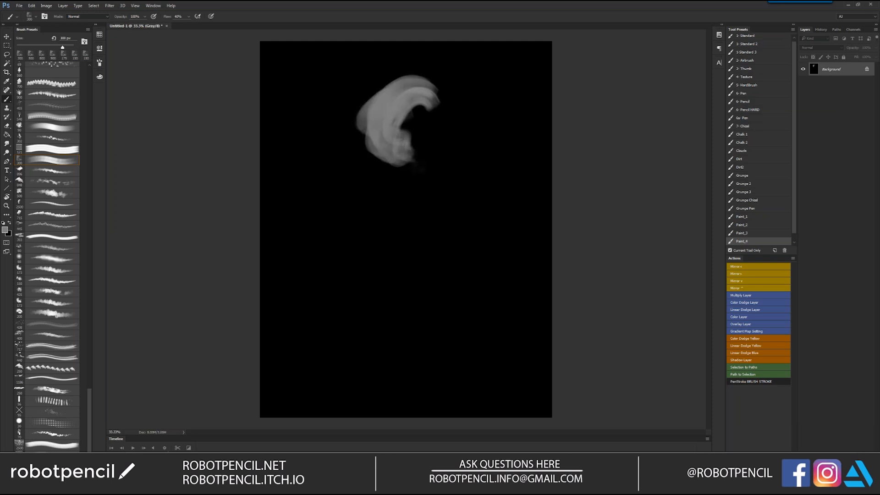
pyautogui.hotkey('ctrl', 'shift', 'h')
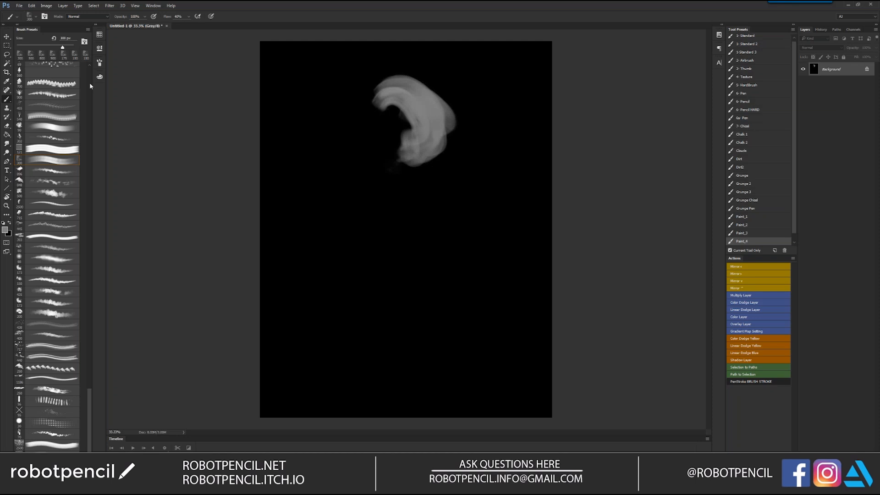
# Choose a light, desaturated blue and stroke over the top of the crescent shape.
pyautogui.click(100, 76)
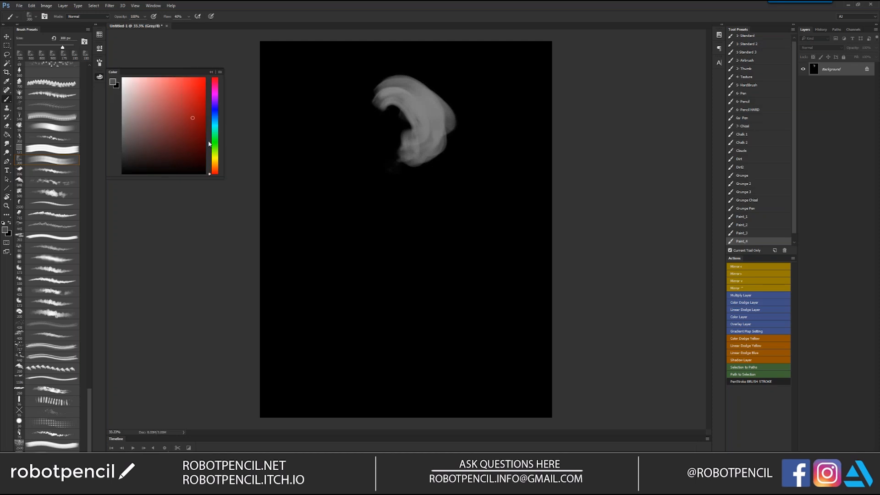
pyautogui.moveTo(197, 141)
pyautogui.mouseDown()
pyautogui.moveTo(188, 116)
pyautogui.moveTo(172, 144)
pyautogui.moveTo(197, 144)
pyautogui.moveTo(147, 120)
pyautogui.mouseUp()
pyautogui.moveTo(214, 143); pyautogui.dragTo(214, 119)
pyautogui.click(141, 99)
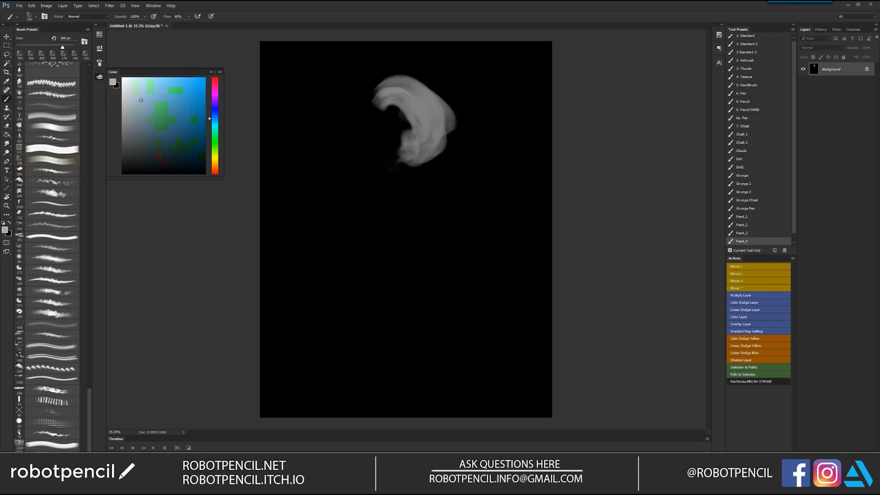
pyautogui.click(151, 98)
pyautogui.moveTo(387, 87)
pyautogui.mouseDown()
pyautogui.moveTo(418, 85)
pyautogui.moveTo(428, 117)
pyautogui.mouseUp()
# Convert the image to RGB Color mode and choose a light, muted blue as the painting colour.
pyautogui.click(110, 6)
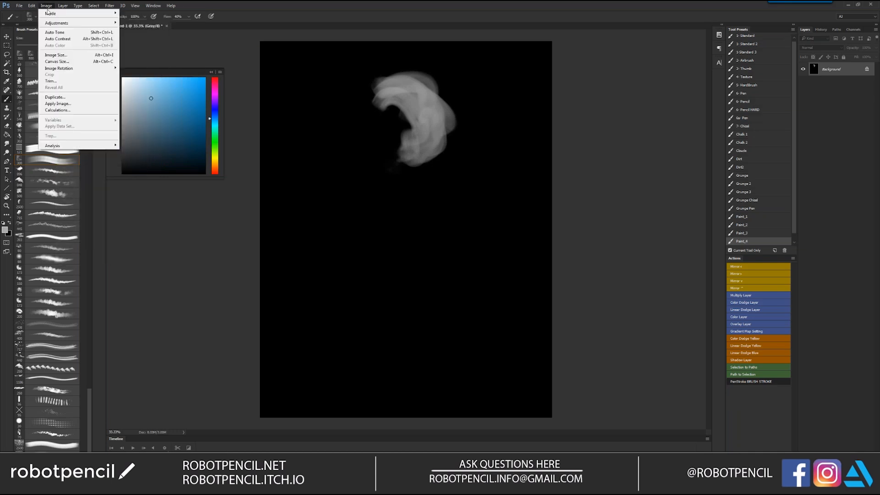
pyautogui.moveTo(52, 14)
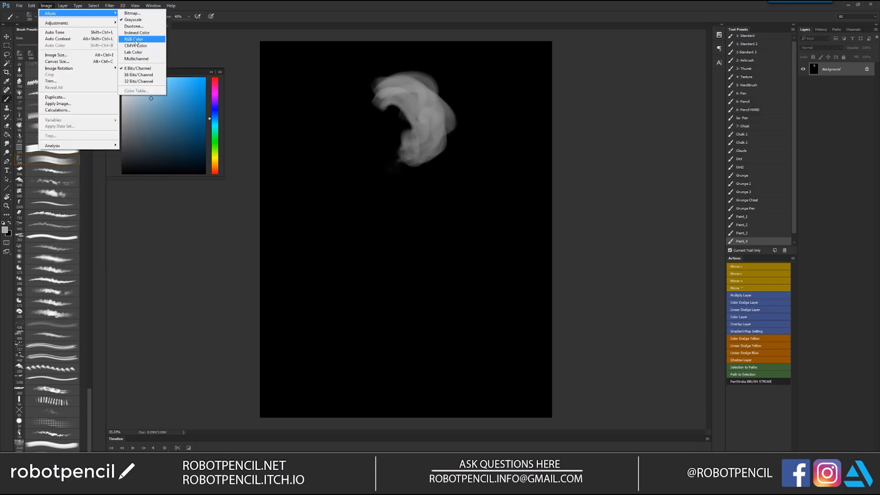
pyautogui.click(134, 39)
pyautogui.click(147, 99)
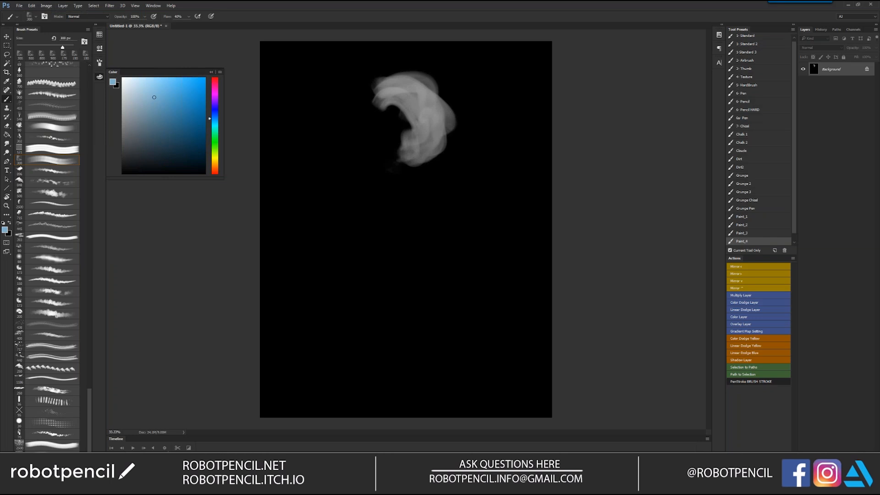
# Hide the interface and glaze the crown and side of the head with soft light-blue strokes, then flip the canvas horizontally.
pyautogui.moveTo(415, 83)
pyautogui.mouseDown()
pyautogui.moveTo(435, 81)
pyautogui.moveTo(373, 90)
pyautogui.moveTo(440, 97)
pyautogui.mouseUp()
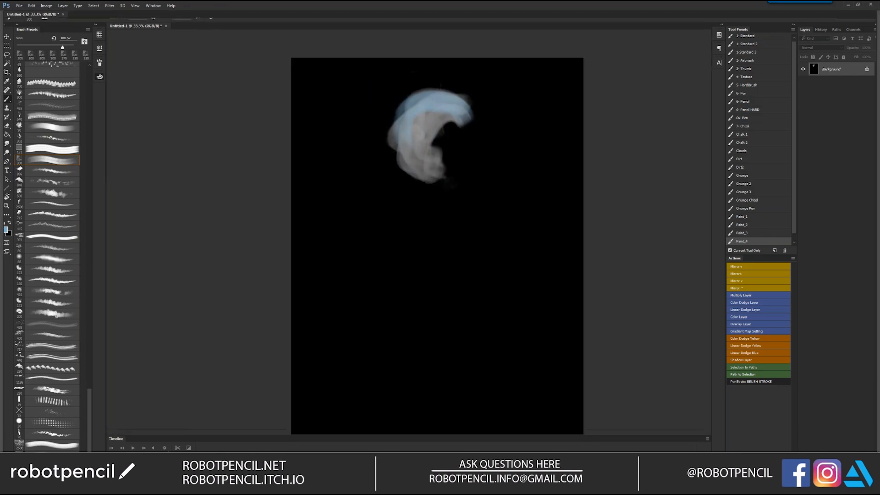
pyautogui.press('Tab')
pyautogui.moveTo(412, 104); pyautogui.dragTo(414, 133)
pyautogui.moveTo(413, 103)
pyautogui.mouseDown()
pyautogui.moveTo(390, 143)
pyautogui.moveTo(396, 164)
pyautogui.moveTo(411, 154)
pyautogui.mouseUp()
pyautogui.keyDown('alt'); pyautogui.click(407, 113); pyautogui.keyUp('alt')
pyautogui.moveTo(452, 122)
pyautogui.mouseDown()
pyautogui.moveTo(443, 137)
pyautogui.moveTo(468, 110)
pyautogui.moveTo(481, 127)
pyautogui.mouseUp()
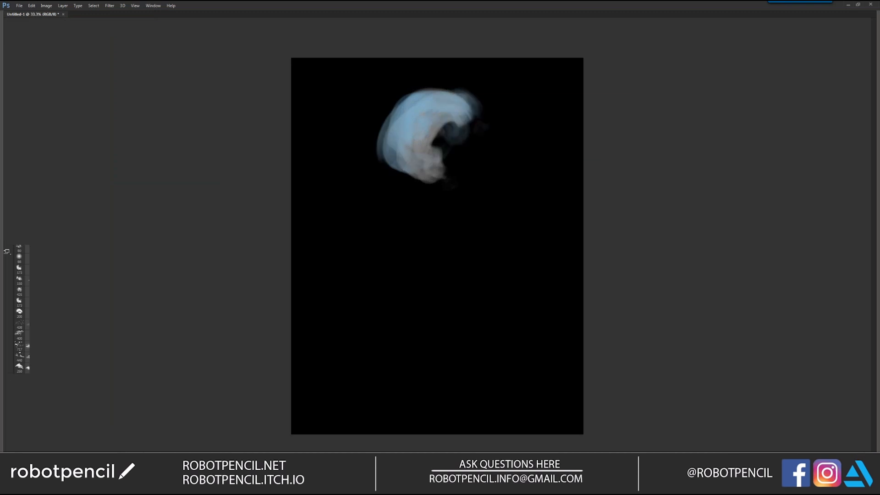
pyautogui.moveTo(435, 172)
pyautogui.mouseDown()
pyautogui.moveTo(405, 179)
pyautogui.moveTo(453, 192)
pyautogui.moveTo(439, 192)
pyautogui.moveTo(423, 131)
pyautogui.mouseUp()
pyautogui.hotkey('ctrl', 'shift', 'h')
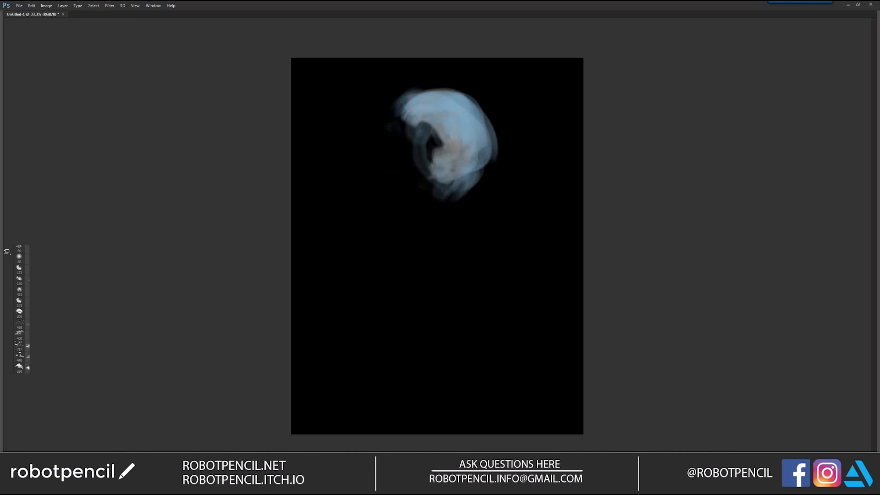
# Restore the interface, enlarge the brush to 600 px and brush a muted yellow-green face area in front of the blue crown.
pyautogui.press('Tab')
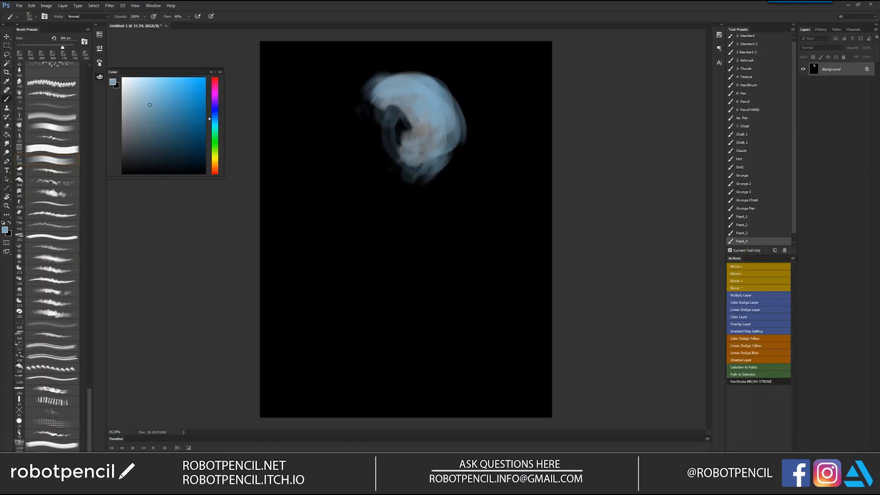
pyautogui.press(']')
pyautogui.press(']')
pyautogui.press(']')
pyautogui.click(214, 157)
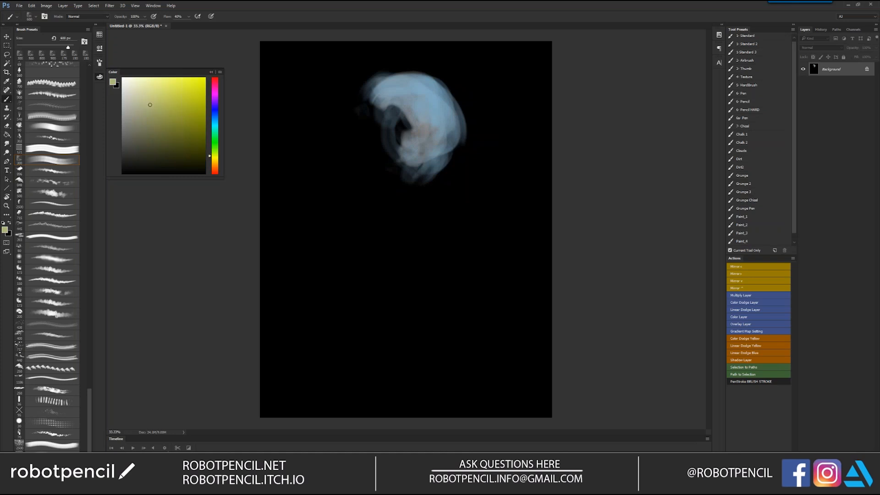
pyautogui.moveTo(378, 120)
pyautogui.mouseDown()
pyautogui.moveTo(360, 109)
pyautogui.moveTo(334, 146)
pyautogui.moveTo(392, 141)
pyautogui.moveTo(396, 154)
pyautogui.moveTo(344, 177)
pyautogui.mouseUp()
pyautogui.keyDown('alt'); pyautogui.click(361, 112); pyautogui.keyUp('alt')
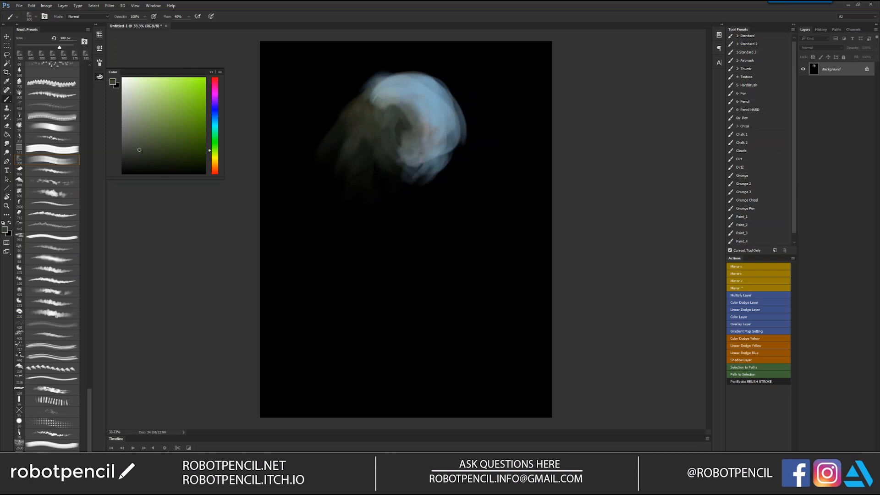
# Build up the face, jaw and shoulder with smaller strokes of the sampled dark olive colour.
pyautogui.press('[')
pyautogui.press('[')
pyautogui.press('[')
pyautogui.press('[')
pyautogui.press('[')
pyautogui.moveTo(344, 131)
pyautogui.mouseDown()
pyautogui.moveTo(334, 147)
pyautogui.moveTo(339, 161)
pyautogui.moveTo(355, 164)
pyautogui.mouseUp()
pyautogui.moveTo(367, 149)
pyautogui.mouseDown()
pyautogui.moveTo(372, 174)
pyautogui.moveTo(403, 194)
pyautogui.mouseUp()
pyautogui.press(']')
pyautogui.moveTo(360, 172)
pyautogui.mouseDown()
pyautogui.moveTo(327, 155)
pyautogui.moveTo(262, 175)
pyautogui.moveTo(280, 182)
pyautogui.mouseUp()
pyautogui.moveTo(281, 181); pyautogui.dragTo(326, 191)
pyautogui.moveTo(327, 171)
pyautogui.mouseDown()
pyautogui.moveTo(345, 209)
pyautogui.moveTo(372, 192)
pyautogui.moveTo(372, 207)
pyautogui.moveTo(393, 204)
pyautogui.moveTo(419, 179)
pyautogui.mouseUp()
pyautogui.press(']')
# Reinforce the outer edge of the blue head with sampled blues, flipping the canvas horizontally to check the shape.
pyautogui.keyDown('alt'); pyautogui.click(452, 137); pyautogui.keyUp('alt')
pyautogui.moveTo(453, 129); pyautogui.dragTo(443, 162)
pyautogui.hotkey('ctrl', 'shift', 'h')
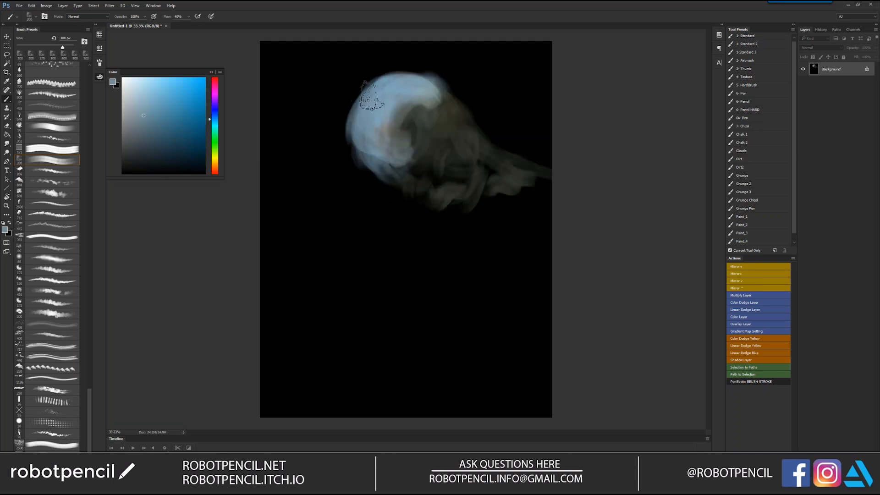
pyautogui.keyDown('alt'); pyautogui.click(356, 137); pyautogui.keyUp('alt')
pyautogui.moveTo(353, 132)
pyautogui.mouseDown()
pyautogui.moveTo(361, 160)
pyautogui.moveTo(391, 180)
pyautogui.mouseUp()
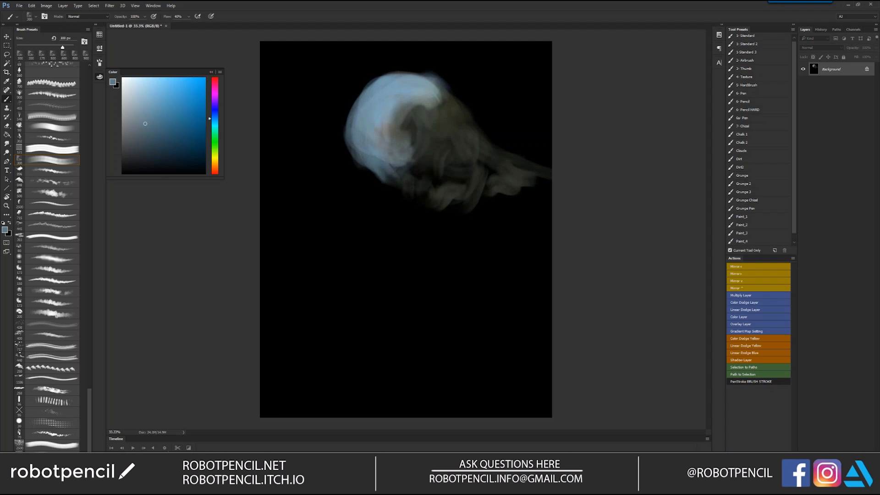
# Pull muted blue strokes down from the back of the head towards the neck and flip the canvas horizontally.
pyautogui.moveTo(361, 155); pyautogui.dragTo(365, 181)
pyautogui.moveTo(357, 145); pyautogui.dragTo(371, 214)
pyautogui.moveTo(369, 169); pyautogui.dragTo(386, 204)
pyautogui.moveTo(381, 170)
pyautogui.mouseDown()
pyautogui.moveTo(397, 200)
pyautogui.moveTo(420, 196)
pyautogui.moveTo(391, 194)
pyautogui.mouseUp()
pyautogui.hotkey('ctrl', 'shift', 'h')
# Paint a muted blue shoulder at the canvas edge and link it to the head with thinner strokes.
pyautogui.moveTo(408, 167); pyautogui.dragTo(418, 184)
pyautogui.moveTo(324, 212)
pyautogui.mouseDown()
pyautogui.moveTo(295, 181)
pyautogui.moveTo(259, 177)
pyautogui.moveTo(288, 188)
pyautogui.moveTo(283, 194)
pyautogui.moveTo(295, 186)
pyautogui.moveTo(275, 240)
pyautogui.mouseUp()
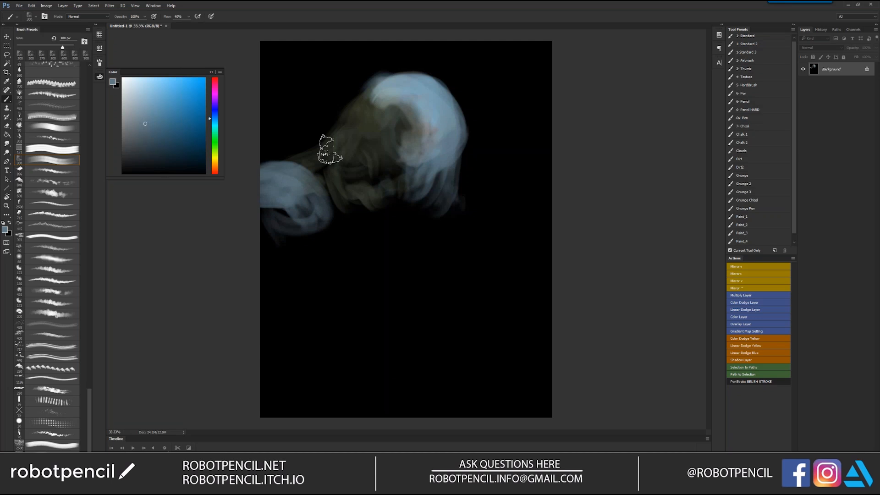
pyautogui.moveTo(330, 149); pyautogui.dragTo(282, 165)
pyautogui.press('[')
pyautogui.press('[')
pyautogui.press('[')
pyautogui.press('[')
pyautogui.press('[')
pyautogui.moveTo(328, 148)
pyautogui.mouseDown()
pyautogui.moveTo(307, 162)
pyautogui.moveTo(277, 163)
pyautogui.moveTo(344, 120)
pyautogui.moveTo(307, 187)
pyautogui.moveTo(314, 215)
pyautogui.moveTo(279, 247)
pyautogui.moveTo(276, 284)
pyautogui.mouseUp()
pyautogui.press('[')
pyautogui.press('[')
# Enlarge the brush to 300 px, paint faint blue neck strokes under the head and smooth the blue side of the head.
pyautogui.press(']')
pyautogui.press(']')
pyautogui.press(']')
pyautogui.press(']')
pyautogui.press(']')
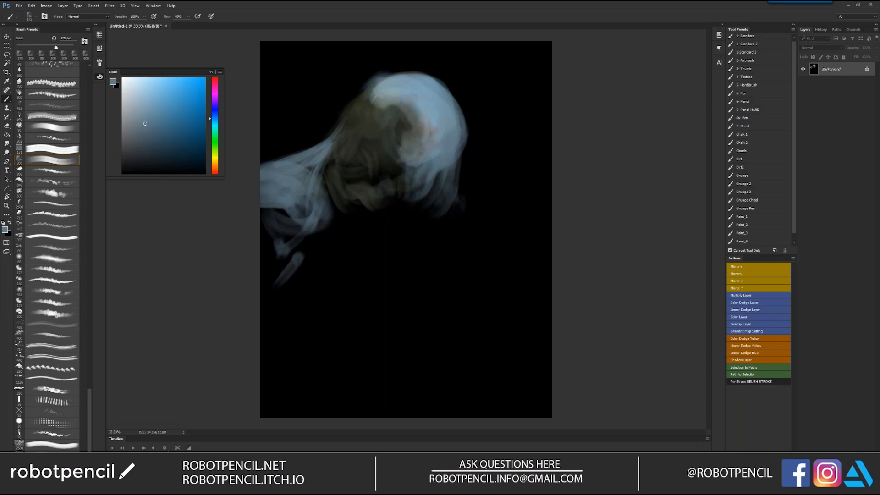
pyautogui.press(']')
pyautogui.press(']')
pyautogui.press(']')
pyautogui.moveTo(403, 204)
pyautogui.mouseDown()
pyautogui.moveTo(406, 249)
pyautogui.moveTo(420, 259)
pyautogui.moveTo(430, 243)
pyautogui.mouseUp()
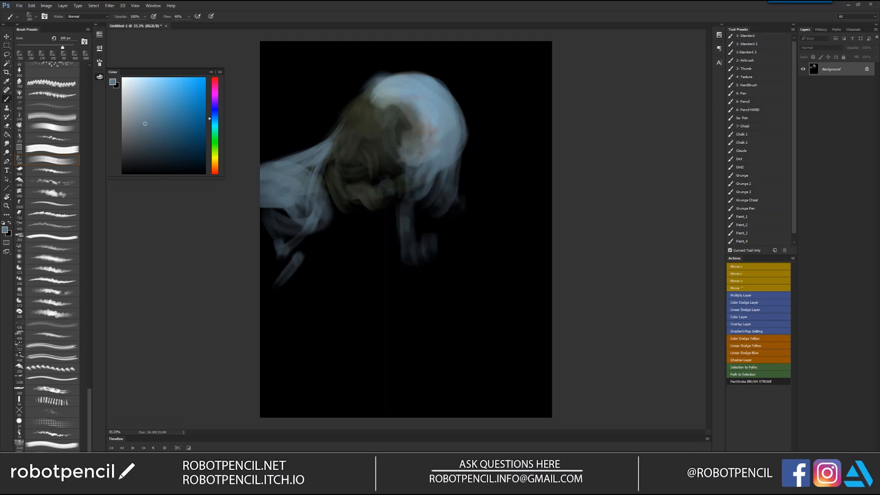
pyautogui.moveTo(429, 107); pyautogui.dragTo(417, 169)
pyautogui.keyDown('alt'); pyautogui.click(435, 116); pyautogui.keyUp('alt')
# Reset the colours to default, set the brush to 90 px and paint a dark oval at the back of the head.
pyautogui.press('[')
pyautogui.press('[')
pyautogui.press('[')
pyautogui.press('[')
pyautogui.press('[')
pyautogui.press('[')
pyautogui.press('[')
pyautogui.press('[')
pyautogui.press('[')
pyautogui.press('d')
pyautogui.moveTo(450, 99)
pyautogui.mouseDown()
pyautogui.moveTo(456, 127)
pyautogui.moveTo(449, 158)
pyautogui.moveTo(454, 106)
pyautogui.moveTo(462, 133)
pyautogui.moveTo(454, 103)
pyautogui.moveTo(460, 148)
pyautogui.moveTo(455, 125)
pyautogui.moveTo(457, 151)
pyautogui.moveTo(448, 144)
pyautogui.moveTo(455, 105)
pyautogui.moveTo(457, 144)
pyautogui.mouseUp()
pyautogui.hotkey('ctrl', 'z')
pyautogui.press(']')
pyautogui.press(']')
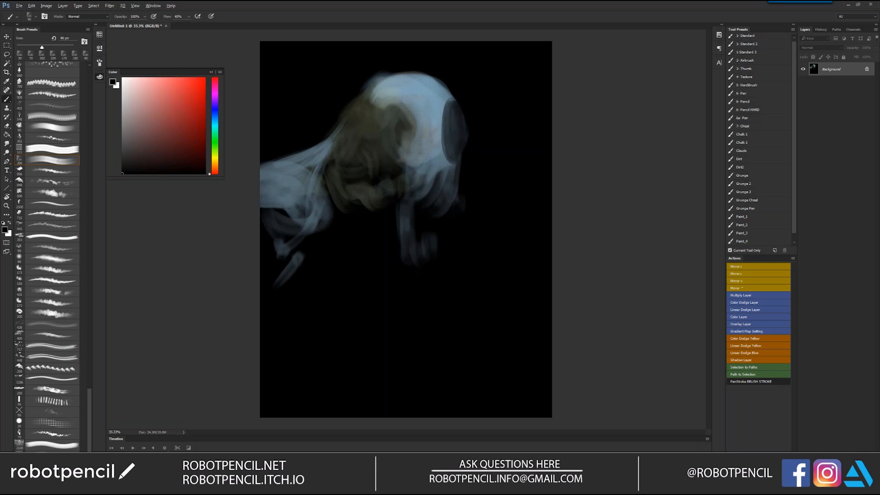
pyautogui.keyDown('alt'); pyautogui.click(456, 144); pyautogui.keyUp('alt')
pyautogui.moveTo(448, 106)
pyautogui.mouseDown()
pyautogui.moveTo(452, 154)
pyautogui.moveTo(456, 106)
pyautogui.moveTo(461, 133)
pyautogui.moveTo(458, 161)
pyautogui.mouseUp()
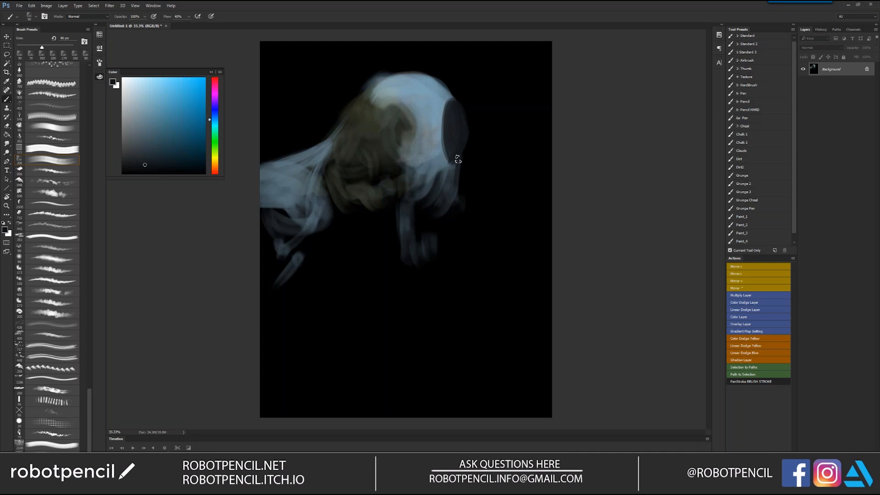
# Flip the canvas horizontally and sharpen the lower edge of the dark oval with sampled blue.
pyautogui.hotkey('ctrl', 'shift', 'h')
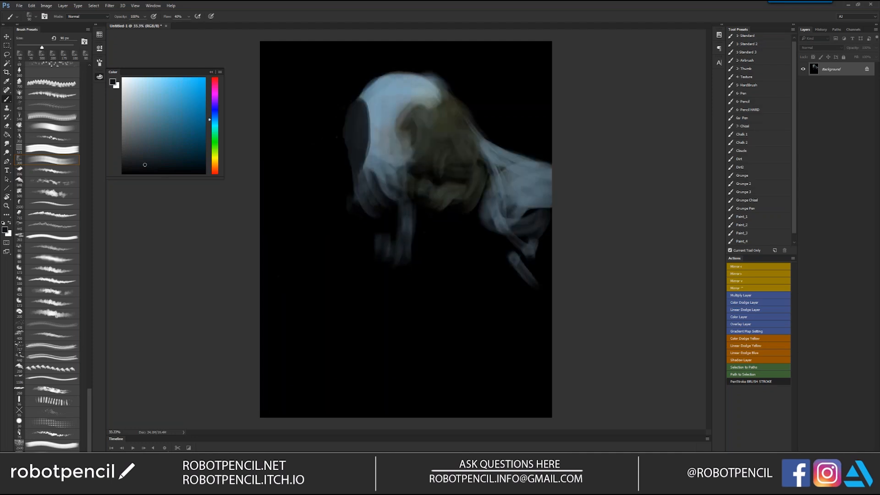
pyautogui.keyDown('alt'); pyautogui.click(376, 150); pyautogui.keyUp('alt')
pyautogui.press('[')
pyautogui.moveTo(370, 140); pyautogui.dragTo(366, 163)
# Try a stroke in a sampled colour along the upper edge of the crown.
pyautogui.keyDown('alt'); pyautogui.click(366, 90); pyautogui.keyUp('alt')
pyautogui.keyDown('alt'); pyautogui.click(370, 90); pyautogui.keyUp('alt')
pyautogui.moveTo(368, 87); pyautogui.dragTo(402, 72)
pyautogui.hotkey('ctrl', 'z')
# Enlarge the brush to 200 px and repaint the crown above the forehead with sampled blue.
pyautogui.keyDown('alt'); pyautogui.click(411, 72); pyautogui.keyUp('alt')
pyautogui.press(']')
pyautogui.press(']')
pyautogui.press(']')
pyautogui.press(']')
pyautogui.press(']')
pyautogui.press(']')
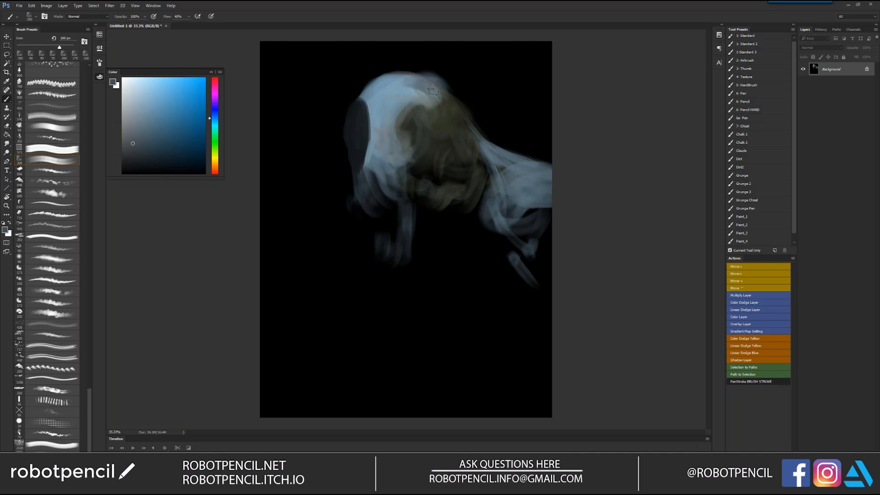
pyautogui.keyDown('alt'); pyautogui.click(441, 95); pyautogui.keyUp('alt')
pyautogui.moveTo(443, 89); pyautogui.dragTo(453, 100)
# Flip the canvas horizontally and define the blue cap's front edge over the olive face with a smaller brush.
pyautogui.hotkey('ctrl', 'shift', 'h')
pyautogui.press('[')
pyautogui.press('[')
pyautogui.press('[')
pyautogui.press('[')
pyautogui.press('[')
pyautogui.press('[')
pyautogui.press('[')
pyautogui.moveTo(385, 81)
pyautogui.mouseDown()
pyautogui.moveTo(352, 106)
pyautogui.moveTo(378, 109)
pyautogui.moveTo(365, 96)
pyautogui.moveTo(380, 88)
pyautogui.moveTo(352, 104)
pyautogui.mouseUp()
pyautogui.press(']')
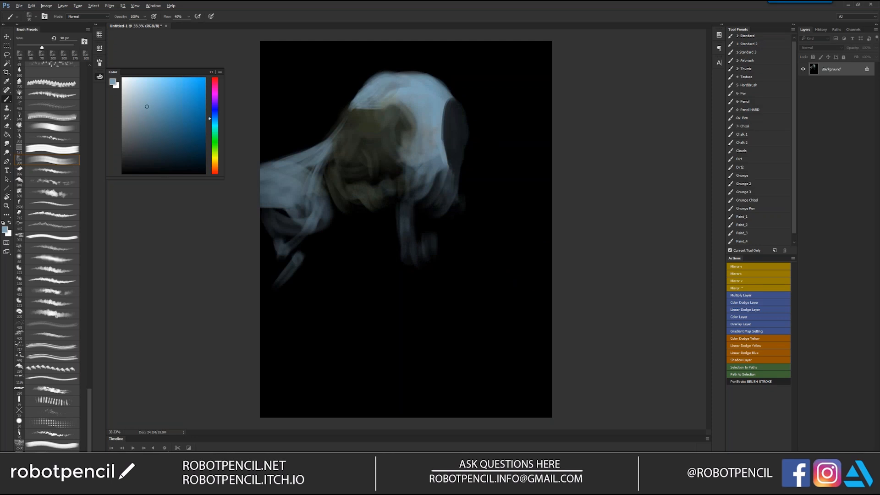
# Paint a thin black curved shadow under the blue cap in default black, flipping the canvas horizontally to continue it.
pyautogui.press('d')
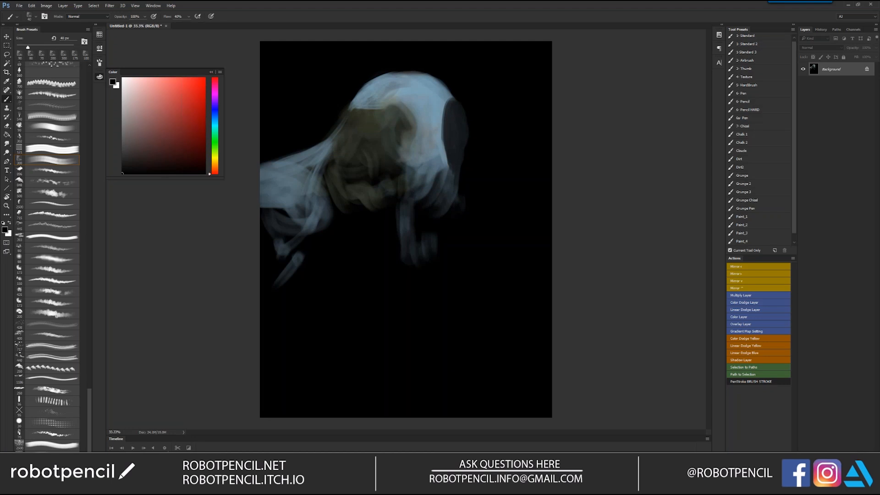
pyautogui.moveTo(385, 108); pyautogui.dragTo(407, 108)
pyautogui.press(']')
pyautogui.hotkey('ctrl', 'shift', 'h')
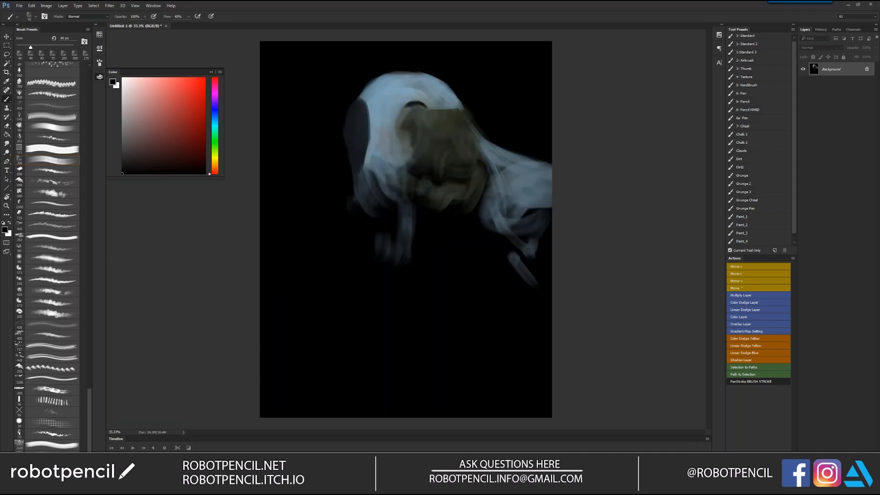
pyautogui.moveTo(406, 106); pyautogui.dragTo(395, 122)
# Trim the blue edge around the black curve with sampled blue and reshape the top edge of the crown.
pyautogui.keyDown('alt'); pyautogui.click(393, 123); pyautogui.keyUp('alt')
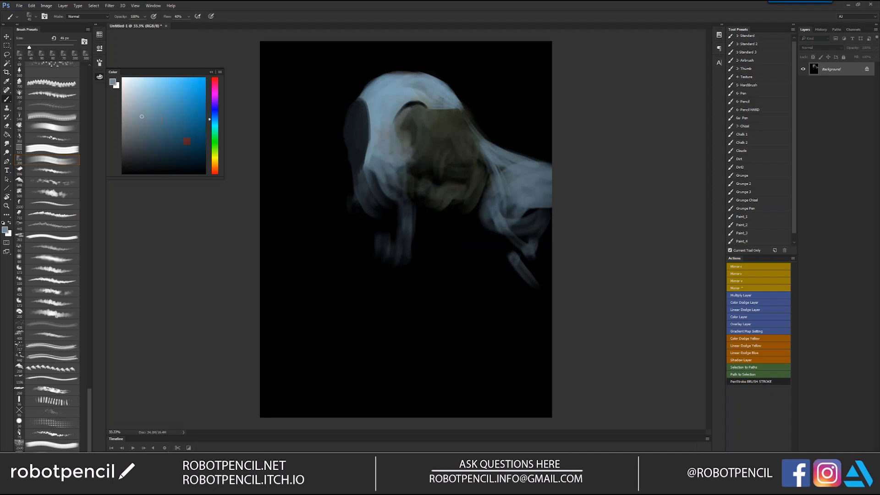
pyautogui.moveTo(417, 96)
pyautogui.mouseDown()
pyautogui.moveTo(404, 102)
pyautogui.moveTo(424, 102)
pyautogui.moveTo(398, 112)
pyautogui.mouseUp()
pyautogui.keyDown('alt'); pyautogui.click(402, 103); pyautogui.keyUp('alt')
pyautogui.click(128, 159)
pyautogui.press(']')
pyautogui.moveTo(381, 77)
pyautogui.mouseDown()
pyautogui.moveTo(424, 70)
pyautogui.moveTo(433, 79)
pyautogui.mouseUp()
pyautogui.keyDown('alt'); pyautogui.click(396, 82); pyautogui.keyUp('alt')
# Enlarge the brush to 100 px, flip the canvas horizontally and brush muted blue along the front of the cap.
pyautogui.press(']')
pyautogui.press(']')
pyautogui.press(']')
pyautogui.press(']')
pyautogui.hotkey('ctrl', 'shift', 'h')
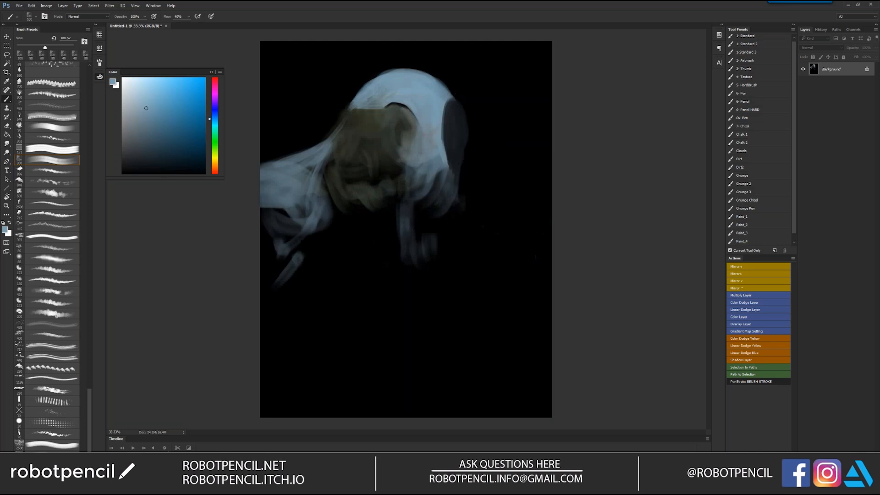
pyautogui.click(146, 110)
pyautogui.moveTo(365, 105); pyautogui.dragTo(377, 99)
# Sample the dark grey-green of the face and shade just beneath the cap's curved edge.
pyautogui.keyDown('alt'); pyautogui.click(409, 113); pyautogui.keyUp('alt')
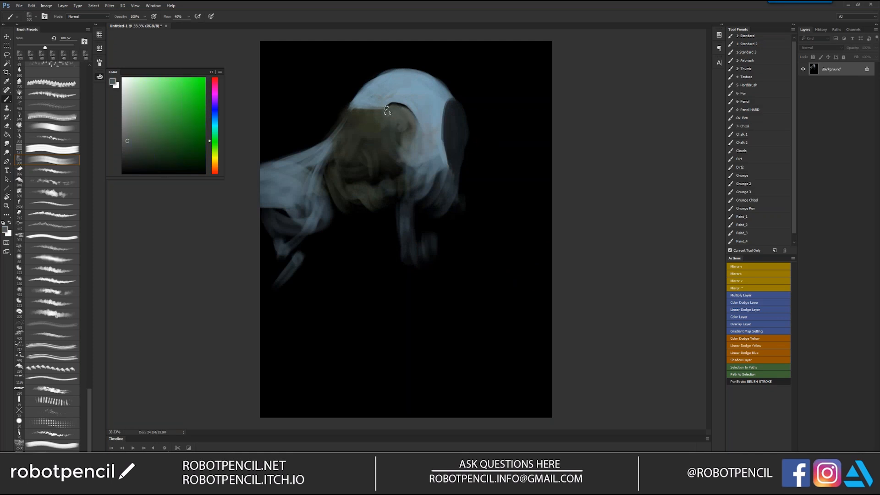
pyautogui.press('[')
pyautogui.moveTo(393, 106); pyautogui.dragTo(408, 104)
# Enlarge the brush to 125 px, sample the grey-green at the centre of the face and brush soft strokes down it.
pyautogui.press(']')
pyautogui.press(']')
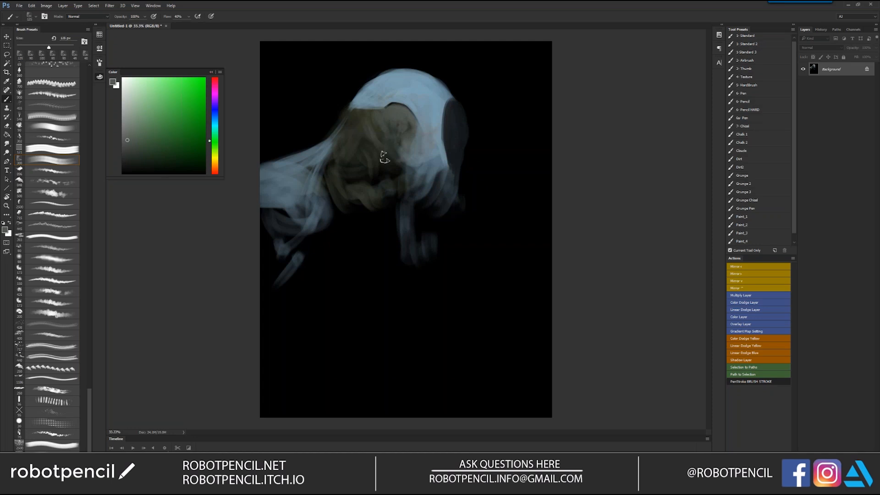
pyautogui.keyDown('alt'); pyautogui.click(385, 156); pyautogui.keyUp('alt')
pyautogui.moveTo(368, 142); pyautogui.dragTo(388, 176)
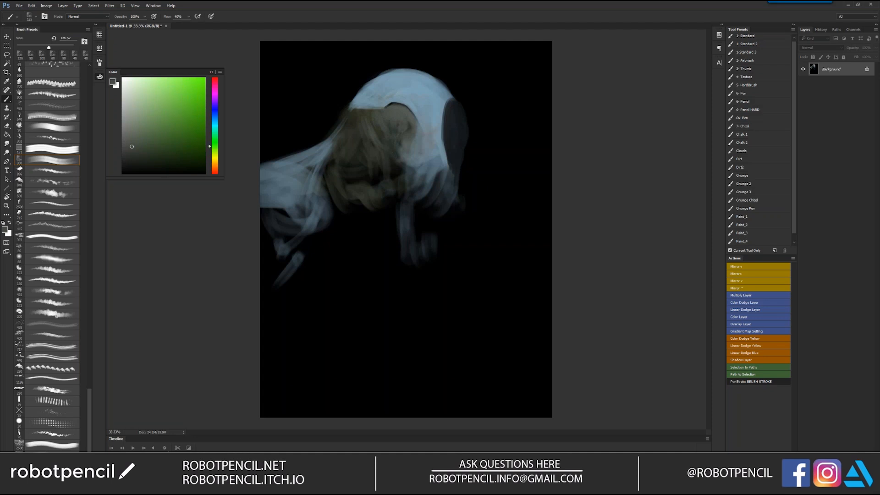
# Sample a darker olive, enlarge the brush to 200 px and extend the face's lower edge downward.
pyautogui.keyDown('alt'); pyautogui.click(348, 164); pyautogui.keyUp('alt')
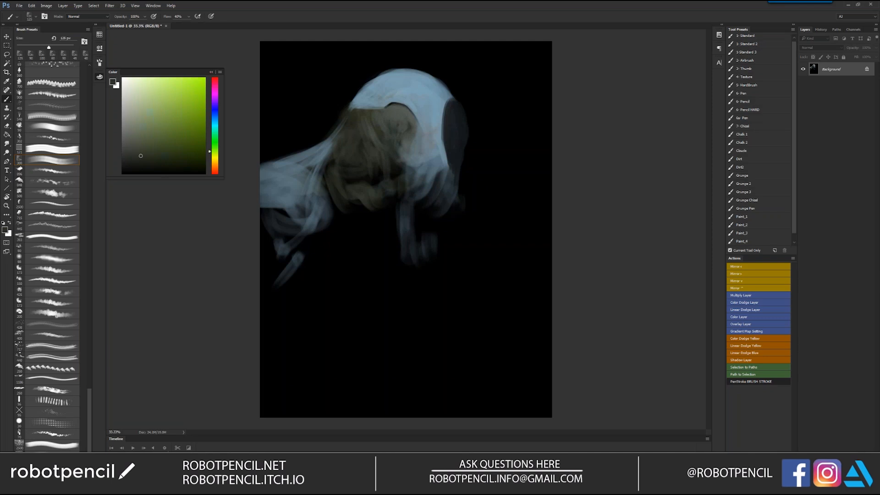
pyautogui.press(']')
pyautogui.press(']')
pyautogui.press(']')
pyautogui.moveTo(338, 196)
pyautogui.mouseDown()
pyautogui.moveTo(326, 215)
pyautogui.moveTo(347, 198)
pyautogui.moveTo(355, 222)
pyautogui.mouseUp()
pyautogui.keyDown('alt'); pyautogui.click(378, 193); pyautogui.keyUp('alt')
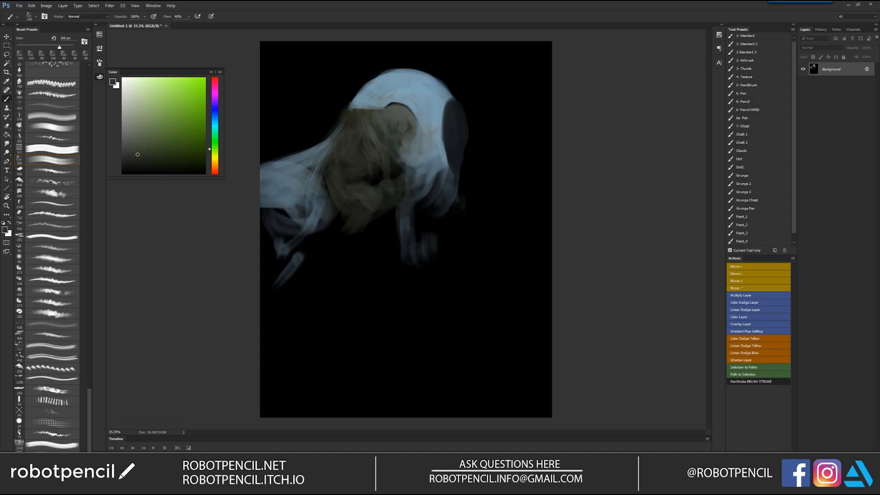
# Blend the face's lower front into the blue form beside it with sampled dark blue and default black.
pyautogui.keyDown('alt'); pyautogui.click(428, 190); pyautogui.keyUp('alt')
pyautogui.moveTo(406, 198)
pyautogui.mouseDown()
pyautogui.moveTo(415, 176)
pyautogui.moveTo(393, 201)
pyautogui.mouseUp()
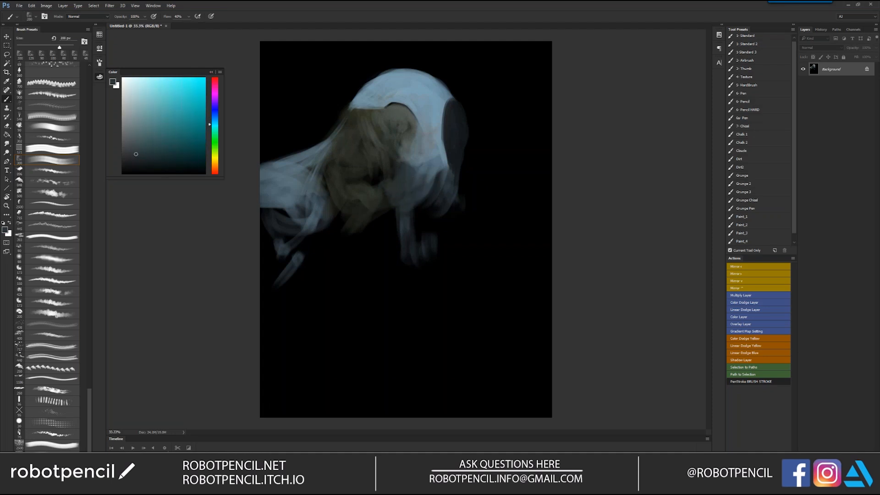
pyautogui.press('d')
pyautogui.moveTo(387, 180); pyautogui.dragTo(393, 193)
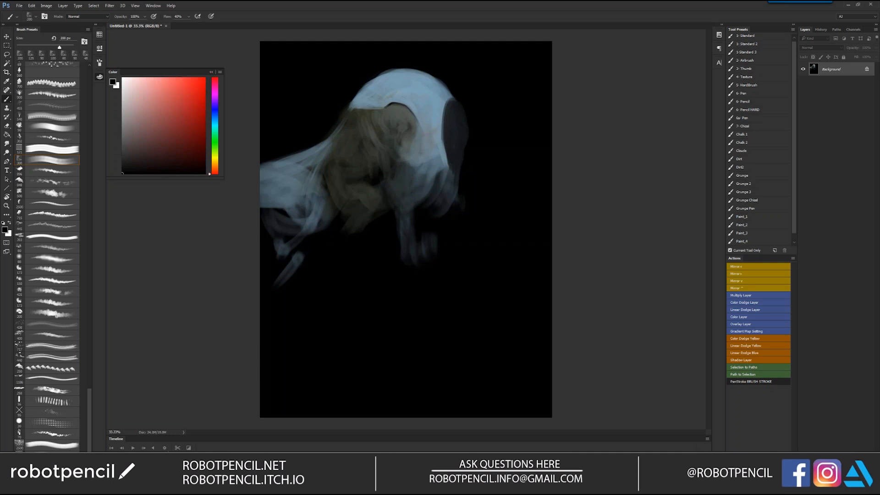
# Sample a mid blue-grey and paint lighter folds across the form below the front of the cap.
pyautogui.keyDown('alt'); pyautogui.click(424, 198); pyautogui.keyUp('alt')
pyautogui.keyDown('alt'); pyautogui.click(418, 161); pyautogui.keyUp('alt')
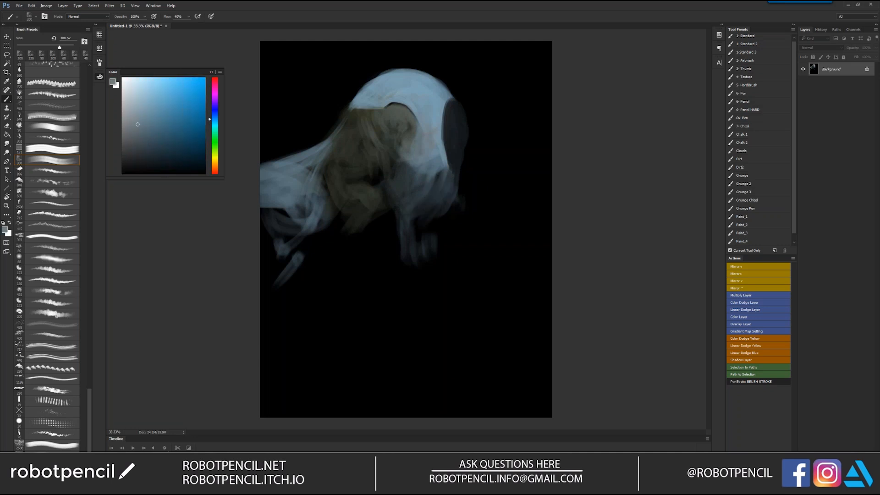
pyautogui.press('[')
pyautogui.moveTo(405, 174)
pyautogui.mouseDown()
pyautogui.moveTo(444, 192)
pyautogui.moveTo(441, 185)
pyautogui.mouseUp()
pyautogui.press('[')
pyautogui.moveTo(405, 176)
pyautogui.mouseDown()
pyautogui.moveTo(416, 198)
pyautogui.moveTo(441, 201)
pyautogui.mouseUp()
# Reduce the brush, flip the canvas horizontally and add small blue-grey strokes along the lower edge of the folds.
pyautogui.press('[')
pyautogui.press('[')
pyautogui.press('[')
pyautogui.press('[')
pyautogui.hotkey('ctrl', 'shift', 'h')
pyautogui.moveTo(373, 206); pyautogui.dragTo(386, 216)
pyautogui.moveTo(390, 212)
pyautogui.mouseDown()
pyautogui.moveTo(421, 189)
pyautogui.moveTo(409, 207)
pyautogui.mouseUp()
pyautogui.press(']')
pyautogui.moveTo(395, 212); pyautogui.dragTo(398, 217)
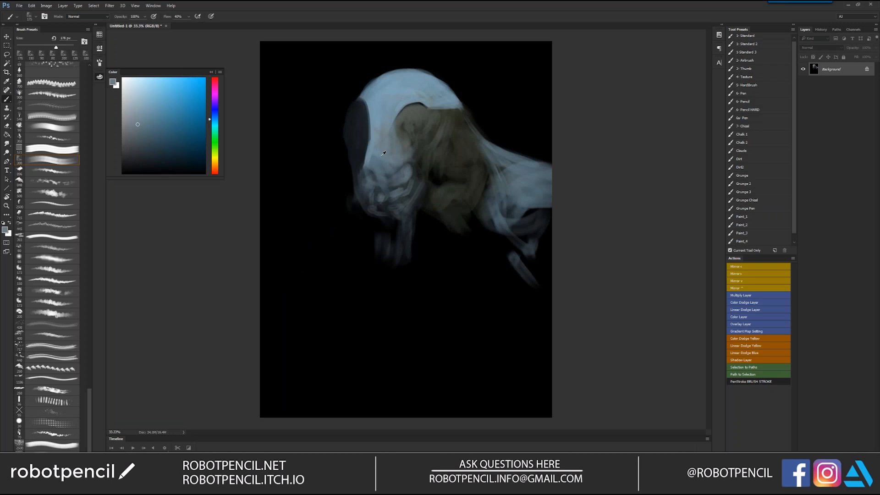
# Pick lighter and more saturated blues and smooth the front of the cap beside the dark patch, flipping the canvas horizontally.
pyautogui.click(157, 120)
pyautogui.press(']')
pyautogui.press(']')
pyautogui.moveTo(379, 123); pyautogui.dragTo(373, 156)
pyautogui.click(146, 108)
pyautogui.hotkey('ctrl', 'shift', 'h')
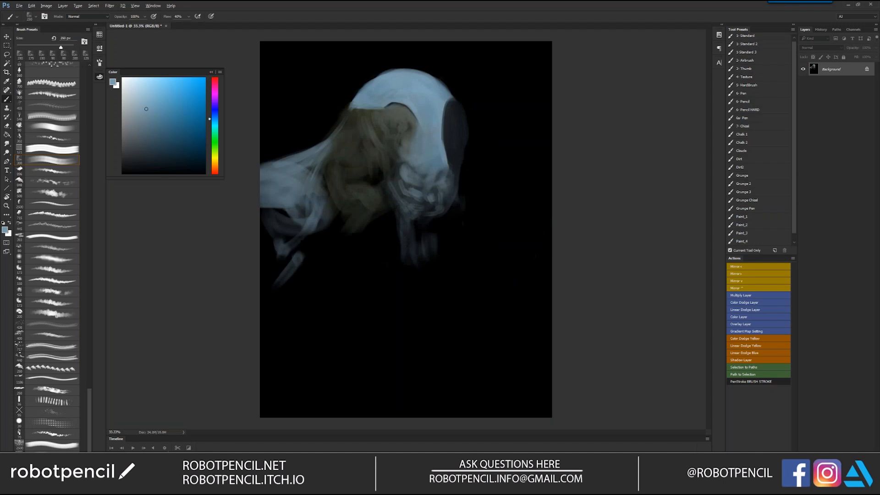
pyautogui.click(150, 119)
pyautogui.moveTo(442, 160); pyautogui.dragTo(442, 121)
# Redefine the dark patch's edge in dark blue, draw a thin line inside it in 30 px black and sample its dark blue.
pyautogui.click(145, 161)
pyautogui.moveTo(444, 163); pyautogui.dragTo(443, 114)
pyautogui.press('[')
pyautogui.press('d')
pyautogui.press('[')
pyautogui.press('[')
pyautogui.press('[')
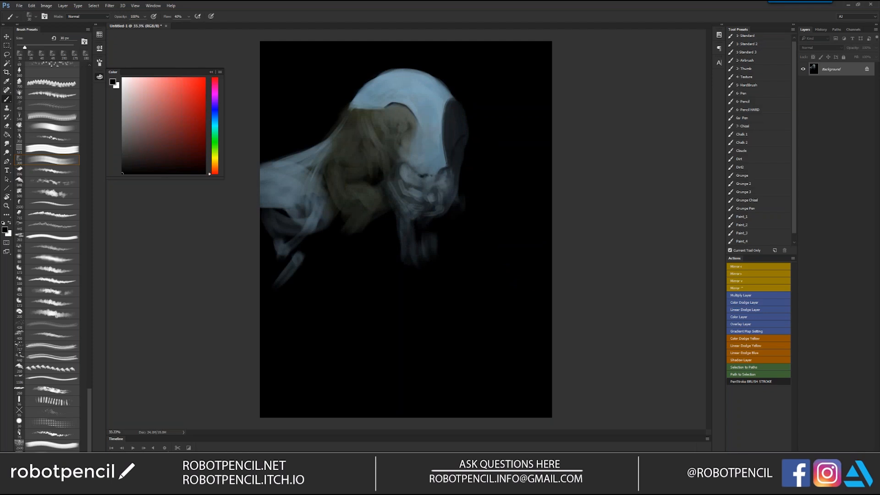
pyautogui.keyDown('alt'); pyautogui.click(459, 132); pyautogui.keyUp('alt')
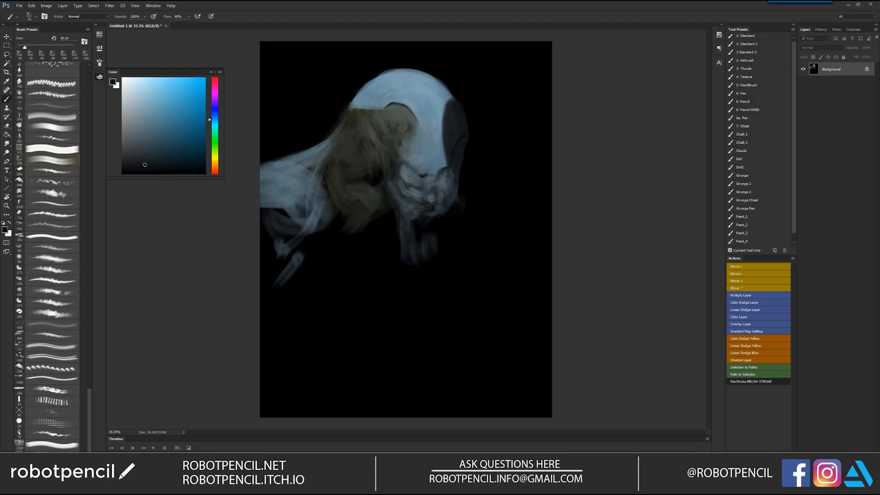
# Flip the canvas horizontally, sample the dark blue below the cap and paint a long strand hanging down, adjusting the brush to 100 px.
pyautogui.hotkey('ctrl', 'shift', 'h')
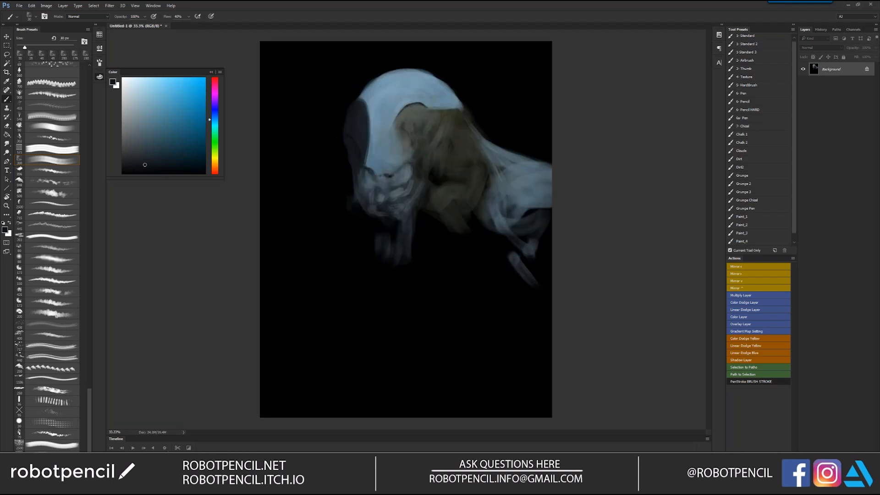
pyautogui.keyDown('alt'); pyautogui.click(366, 199); pyautogui.keyUp('alt')
pyautogui.moveTo(364, 212)
pyautogui.mouseDown()
pyautogui.moveTo(393, 228)
pyautogui.moveTo(369, 229)
pyautogui.moveTo(373, 281)
pyautogui.moveTo(362, 297)
pyautogui.moveTo(377, 314)
pyautogui.mouseUp()
pyautogui.press(']')
pyautogui.press(']')
pyautogui.press(']')
pyautogui.press(']')
pyautogui.press('[')
pyautogui.press('[')
pyautogui.press('[')
pyautogui.press('[')
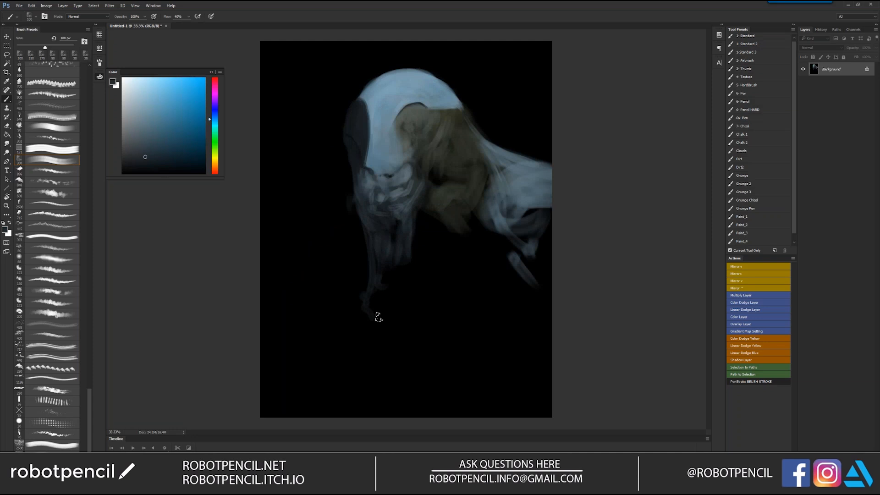
# Fill out the back and middle of the hanging form in dark blue and flip the canvas horizontally.
pyautogui.moveTo(415, 198); pyautogui.dragTo(425, 249)
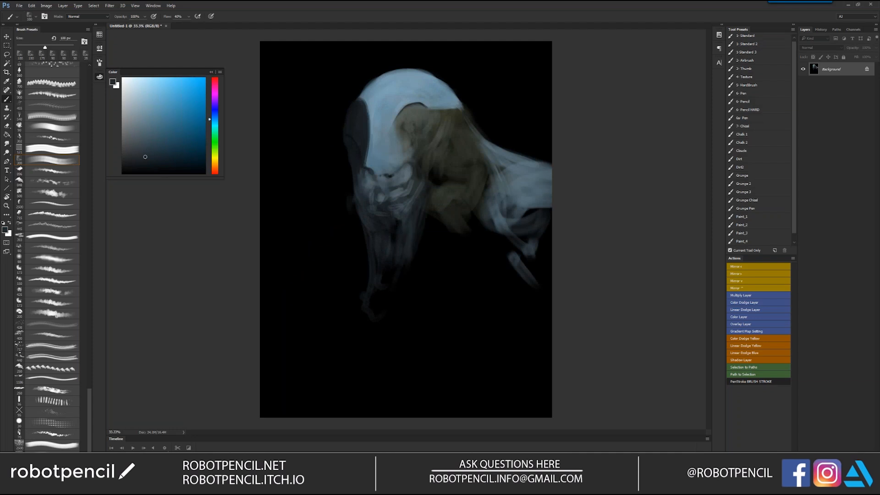
pyautogui.moveTo(397, 211); pyautogui.dragTo(395, 242)
pyautogui.hotkey('ctrl', 'shift', 'h')
# Switch to default black at 100 px and paint shadow folds into the lower part of the olive face.
pyautogui.press('[')
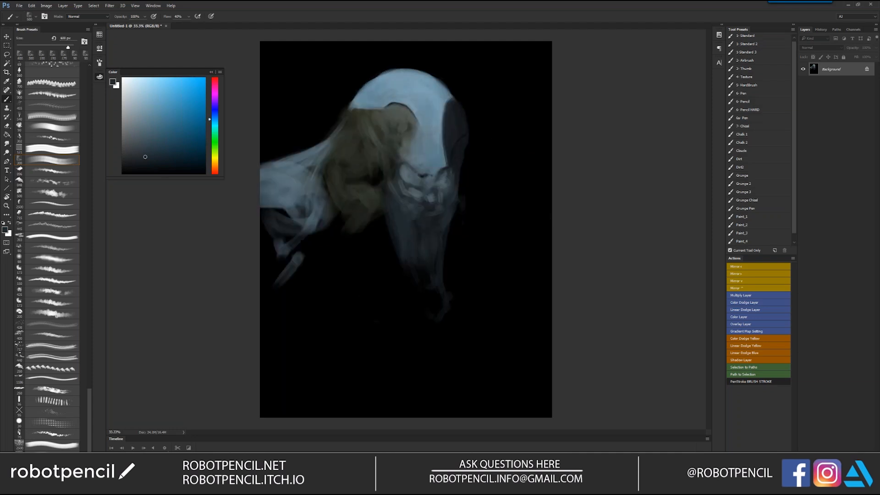
pyautogui.press('d')
pyautogui.press('[')
pyautogui.press('[')
pyautogui.press('[')
pyautogui.press('[')
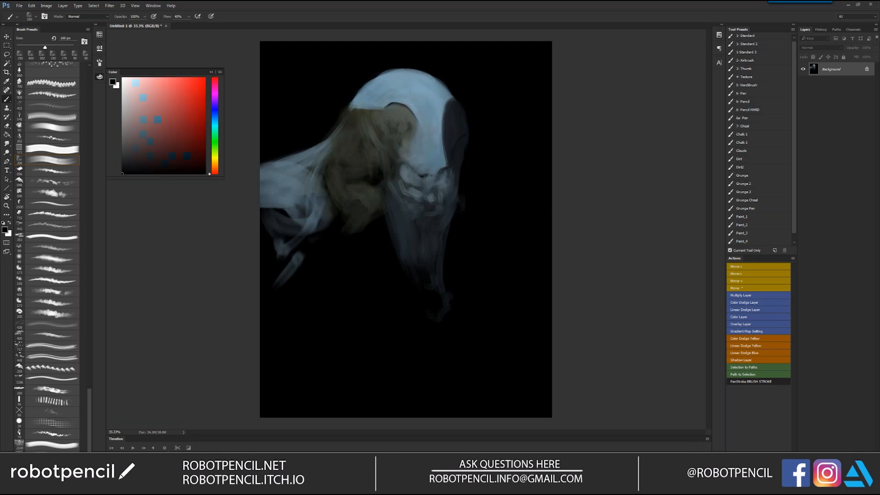
pyautogui.moveTo(350, 179); pyautogui.dragTo(332, 187)
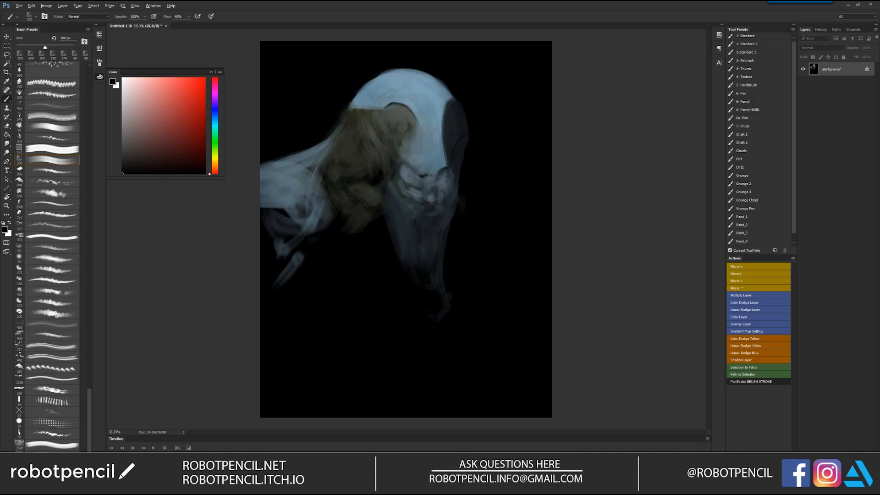
# Extend the bottom of the olive face with sampled dark olive at 150 px, flip the canvas horizontally and sample the shoulder's blue.
pyautogui.keyDown('alt'); pyautogui.click(364, 216); pyautogui.keyUp('alt')
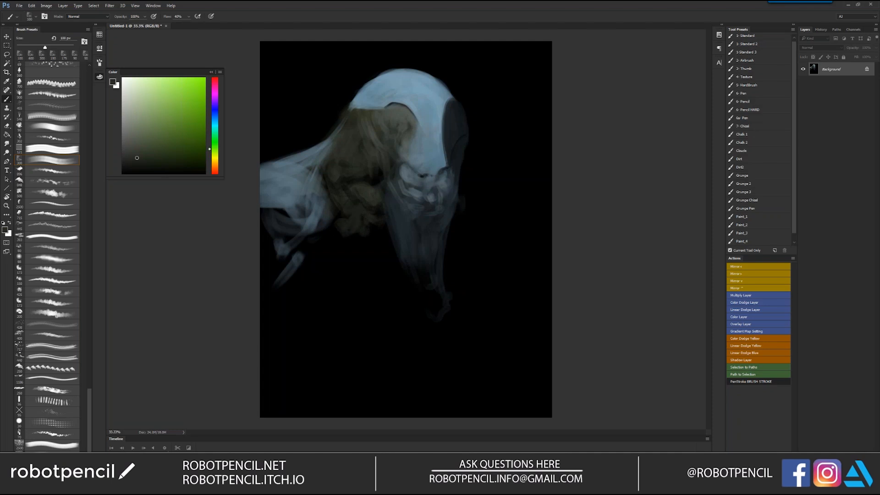
pyautogui.press(']')
pyautogui.press(']')
pyautogui.moveTo(340, 232)
pyautogui.mouseDown()
pyautogui.moveTo(376, 238)
pyautogui.moveTo(315, 245)
pyautogui.moveTo(346, 246)
pyautogui.mouseUp()
pyautogui.hotkey('ctrl', 'shift', 'h')
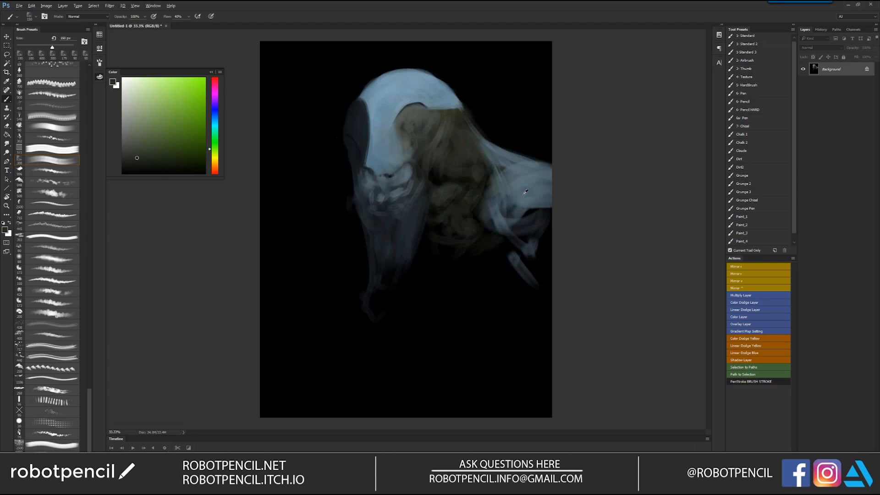
pyautogui.keyDown('alt'); pyautogui.click(510, 205); pyautogui.keyUp('alt')
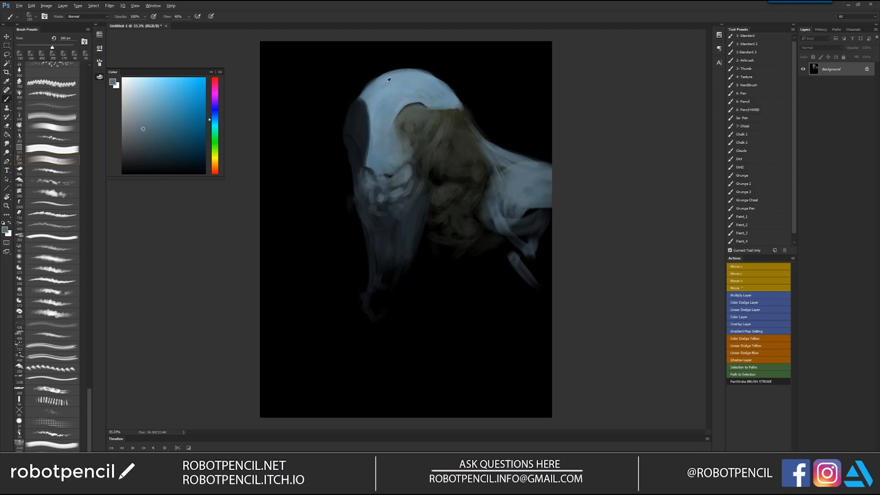
# Trim the crown's top edge with a 70 px default black brush, undoing one stroke, and flip the canvas horizontally.
pyautogui.press('d')
pyautogui.press('[')
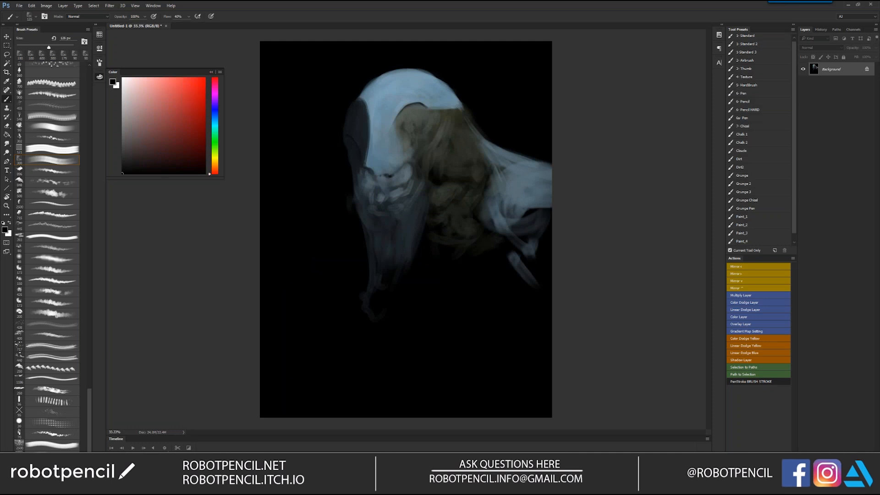
pyautogui.press('[')
pyautogui.press('[')
pyautogui.press('[')
pyautogui.press('[')
pyautogui.moveTo(380, 77); pyautogui.dragTo(421, 68)
pyautogui.hotkey('ctrl', 'z')
pyautogui.hotkey('ctrl', 'shift', 'h')
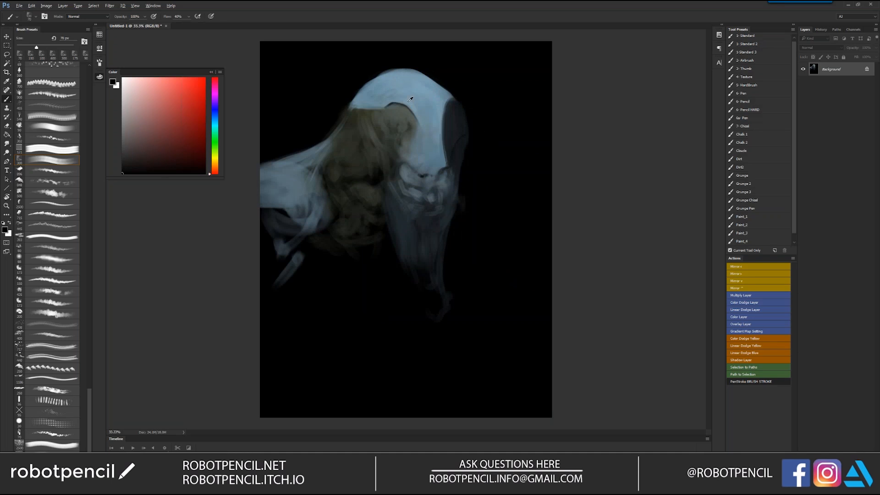
# Sample the cap's light blues and retouch its surface around the crown, adjusting the brush size.
pyautogui.keyDown('alt'); pyautogui.click(410, 99); pyautogui.keyUp('alt')
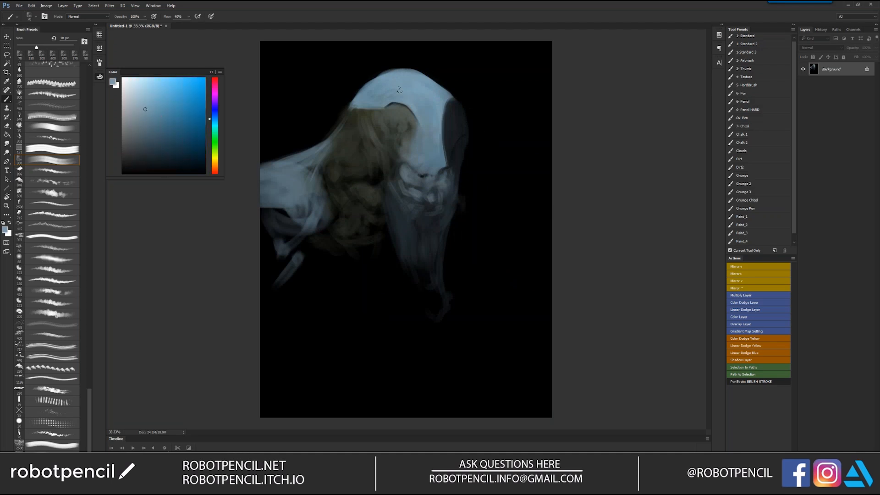
pyautogui.keyDown('alt'); pyautogui.click(433, 108); pyautogui.keyUp('alt')
pyautogui.press(']')
pyautogui.press(']')
pyautogui.press(']')
pyautogui.press(']')
pyautogui.press('[')
pyautogui.press('[')
pyautogui.press('[')
# Smooth the cap's lower edge beside the face with sampled blues, using a 150 px brush and flipping the canvas horizontally.
pyautogui.keyDown('alt'); pyautogui.click(409, 175); pyautogui.keyUp('alt')
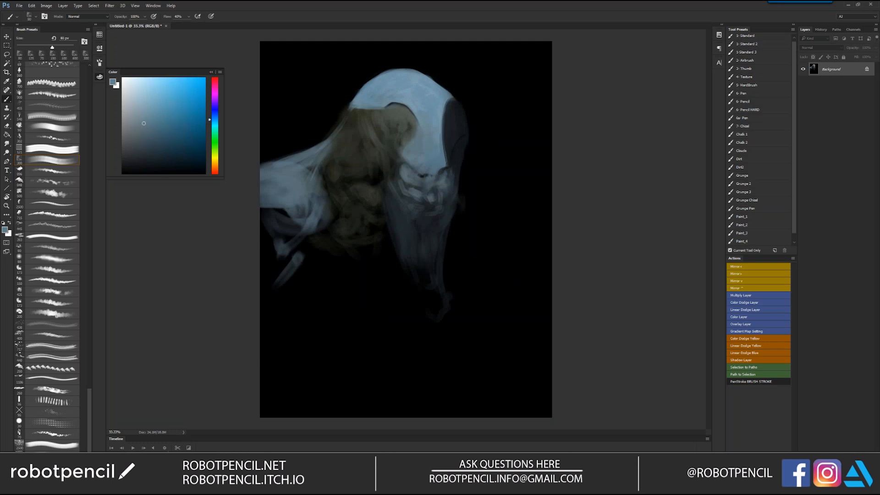
pyautogui.press(']')
pyautogui.press(']')
pyautogui.press(']')
pyautogui.press(']')
pyautogui.press(']')
pyautogui.keyDown('alt'); pyautogui.click(450, 132); pyautogui.keyUp('alt')
pyautogui.press('[')
pyautogui.moveTo(406, 152); pyautogui.dragTo(417, 167)
pyautogui.keyDown('alt'); pyautogui.click(418, 171); pyautogui.keyUp('alt')
pyautogui.hotkey('ctrl', 'shift', 'h')
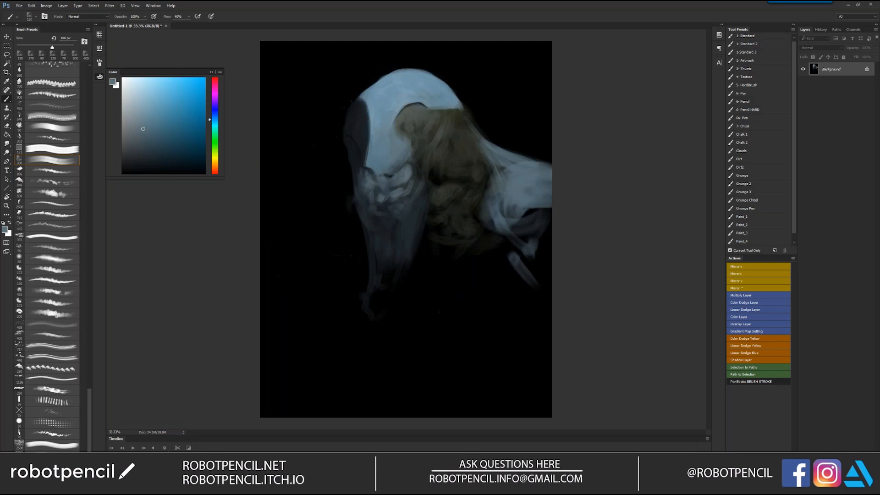
pyautogui.keyDown('alt'); pyautogui.click(413, 149); pyautogui.keyUp('alt')
pyautogui.moveTo(414, 140); pyautogui.dragTo(417, 148)
# Paint a thin black shadow around the front of the cap's curved cut-out with a 40 px brush and flip the canvas horizontally.
pyautogui.press('[')
pyautogui.press('[')
pyautogui.press('d')
pyautogui.press('[')
pyautogui.press('[')
pyautogui.press('[')
pyautogui.press('[')
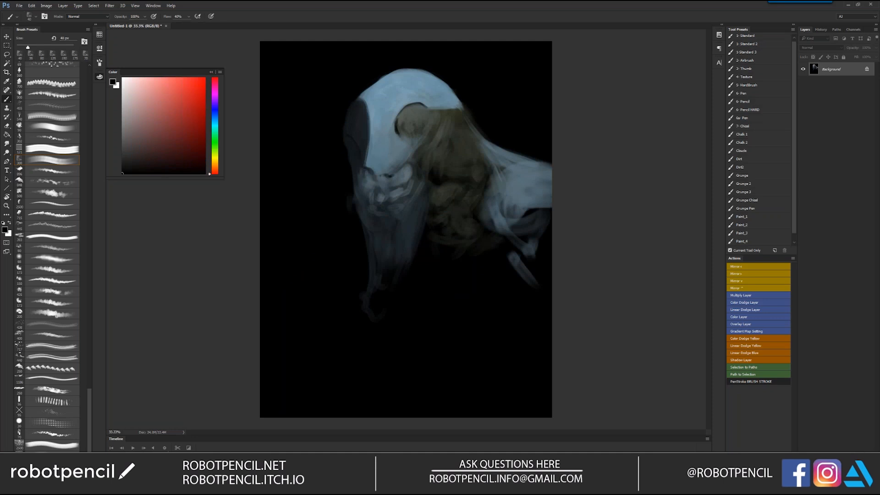
pyautogui.hotkey('ctrl', 'shift', 'h')
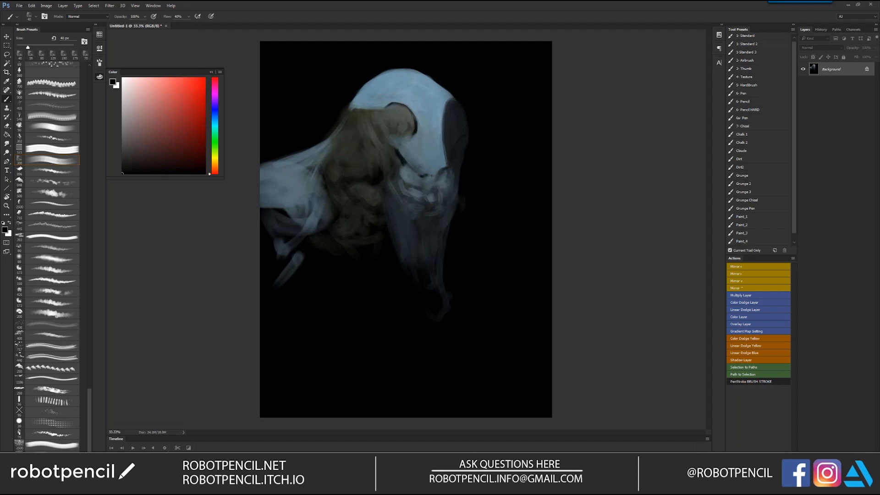
# Refine the dark line along the cap's lower edge with default black and colours sampled nearby.
pyautogui.keyDown('alt'); pyautogui.click(402, 159); pyautogui.keyUp('alt')
pyautogui.press('d')
pyautogui.keyDown('alt'); pyautogui.click(412, 184); pyautogui.keyUp('alt')
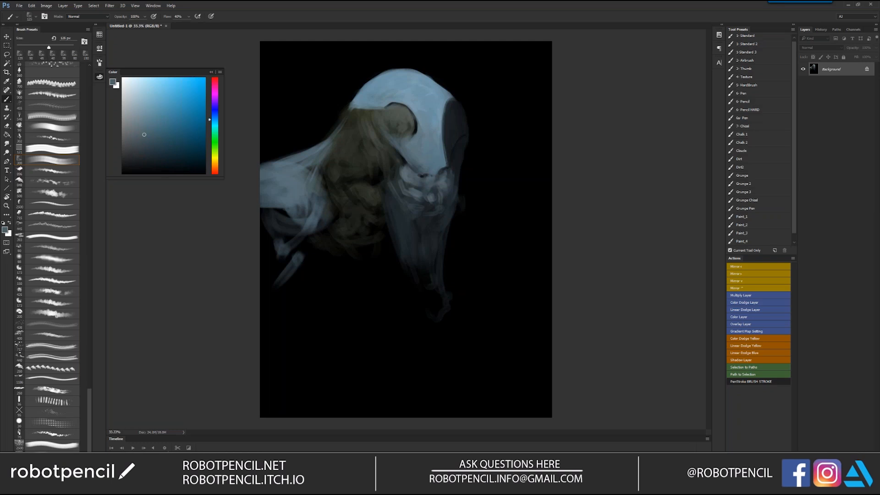
# Sample the cap's blues, reduce the brush to 35 px, touch up the cap's lower tip and flip the canvas horizontally.
pyautogui.keyDown('alt'); pyautogui.click(426, 165); pyautogui.keyUp('alt')
pyautogui.press('[')
pyautogui.press('[')
pyautogui.press('[')
pyautogui.press('[')
pyautogui.press('[')
pyautogui.press('[')
pyautogui.press('[')
pyautogui.press('[')
pyautogui.press('[')
pyautogui.keyDown('alt'); pyautogui.click(426, 177); pyautogui.keyUp('alt')
pyautogui.keyDown('alt'); pyautogui.click(430, 167); pyautogui.keyUp('alt')
pyautogui.hotkey('ctrl', 'shift', 'h')
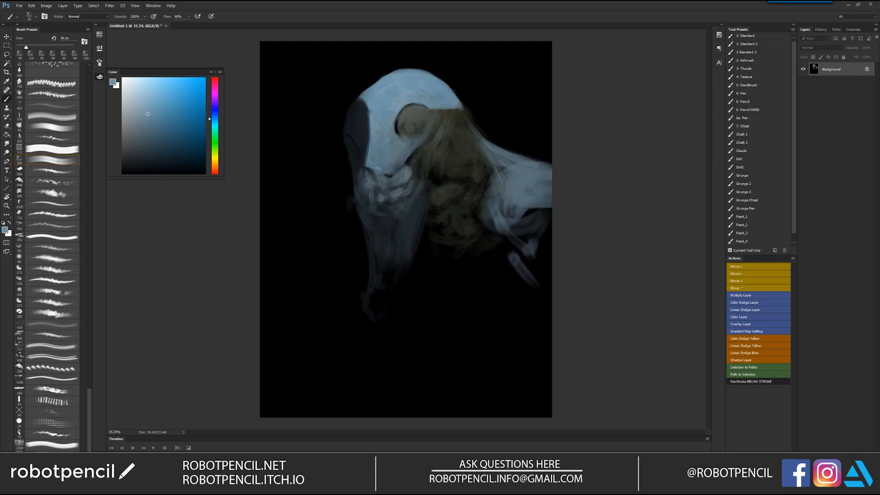
# Paint a 40 px black edge between the blue cap and the dark patch, sampling dark blue at its lower end.
pyautogui.press(']')
pyautogui.press('d')
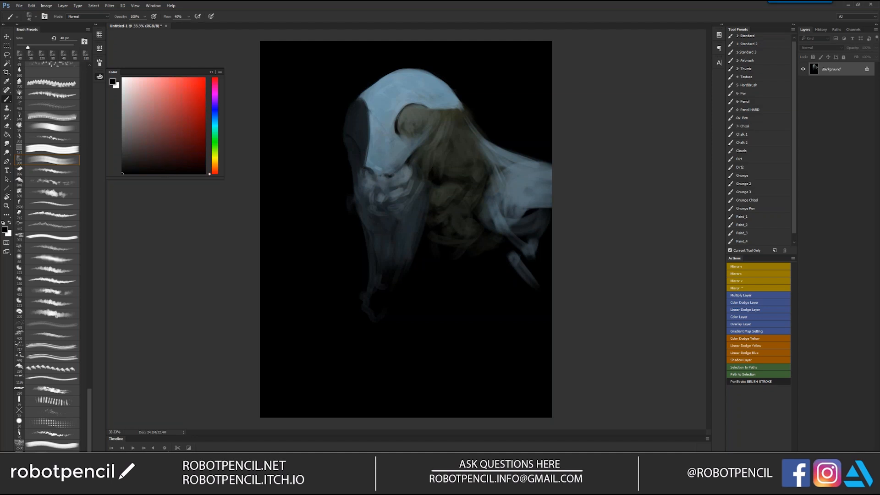
pyautogui.moveTo(369, 110)
pyautogui.mouseDown()
pyautogui.moveTo(369, 148)
pyautogui.moveTo(353, 190)
pyautogui.moveTo(364, 177)
pyautogui.mouseUp()
pyautogui.keyDown('alt'); pyautogui.click(361, 178); pyautogui.keyUp('alt')
# Clean up the outer contour below the dark patch with default black and sampled dark blue, enlarging the brush and flipping the canvas horizontally.
pyautogui.press('d')
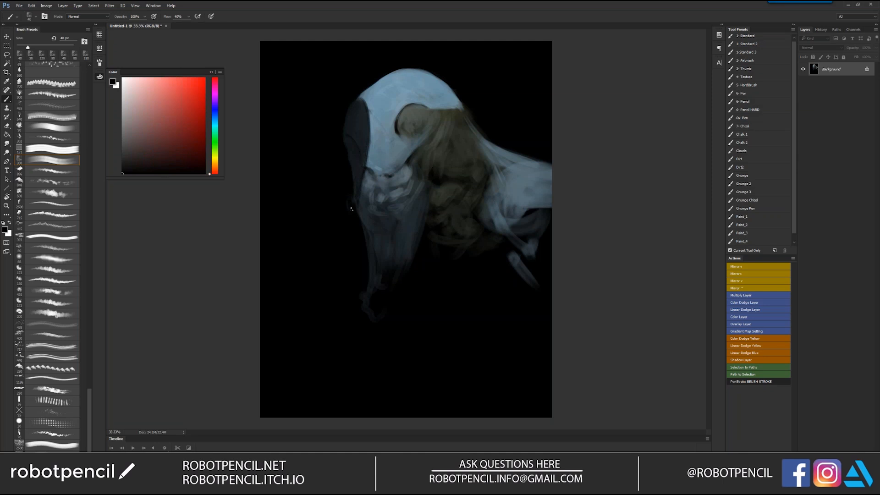
pyautogui.keyDown('alt'); pyautogui.click(351, 190); pyautogui.keyUp('alt')
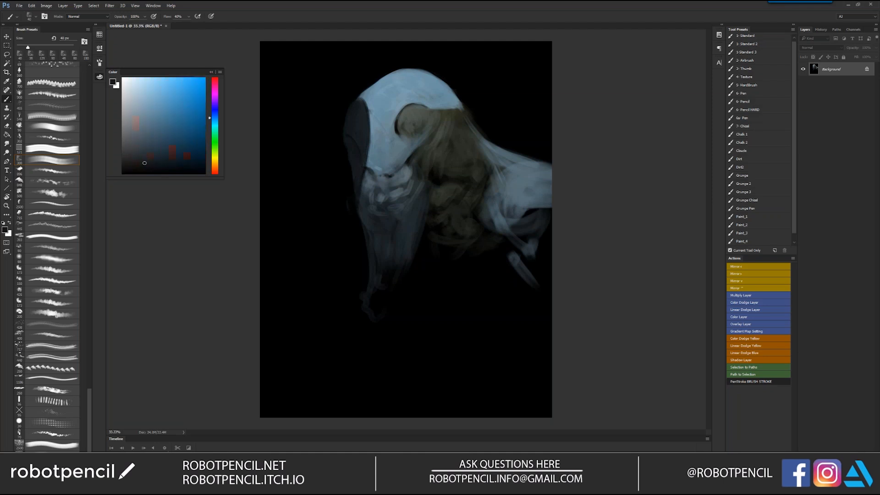
pyautogui.press(']')
pyautogui.hotkey('ctrl', 'shift', 'h')
pyautogui.press('d')
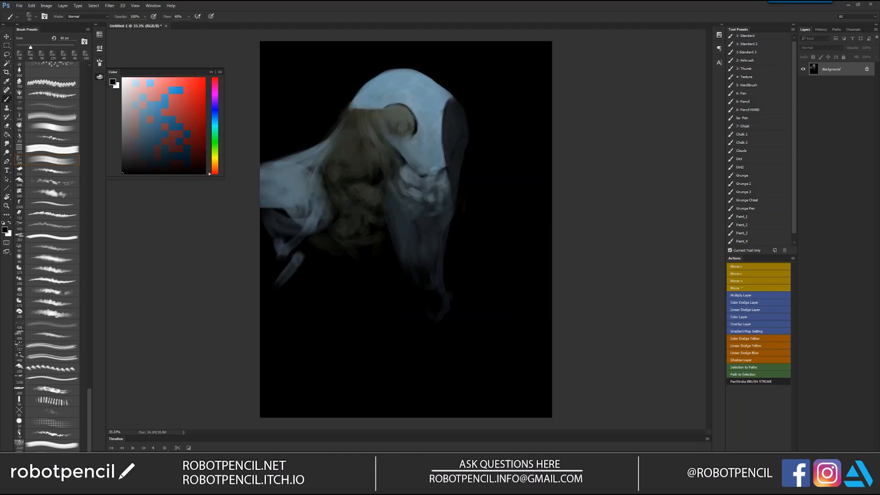
# Refine the olive hair where it meets the shoulder with sampled olive-greys, default black and a brush enlarged to 90 px.
pyautogui.keyDown('alt'); pyautogui.click(369, 135); pyautogui.keyUp('alt')
pyautogui.press(']')
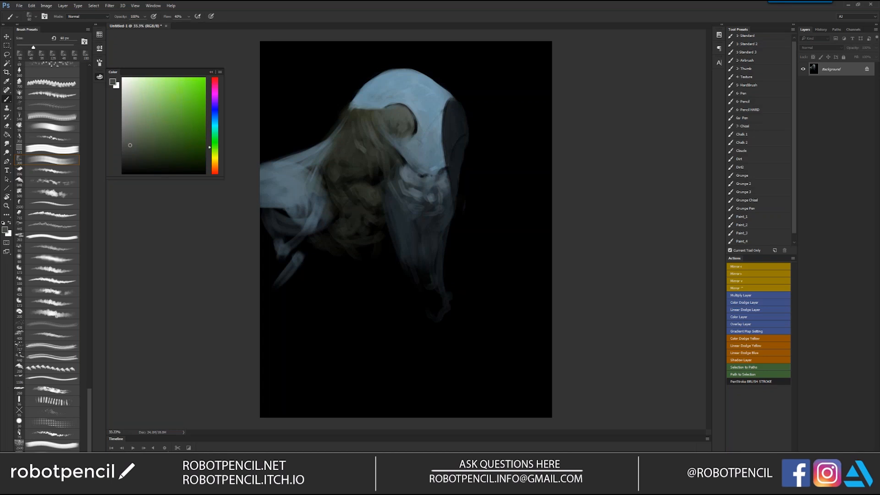
pyautogui.press(']')
pyautogui.press(']')
pyautogui.press(']')
pyautogui.moveTo(329, 152); pyautogui.dragTo(336, 174)
pyautogui.keyDown('alt'); pyautogui.click(321, 137); pyautogui.keyUp('alt')
pyautogui.keyDown('alt'); pyautogui.click(334, 160); pyautogui.keyUp('alt')
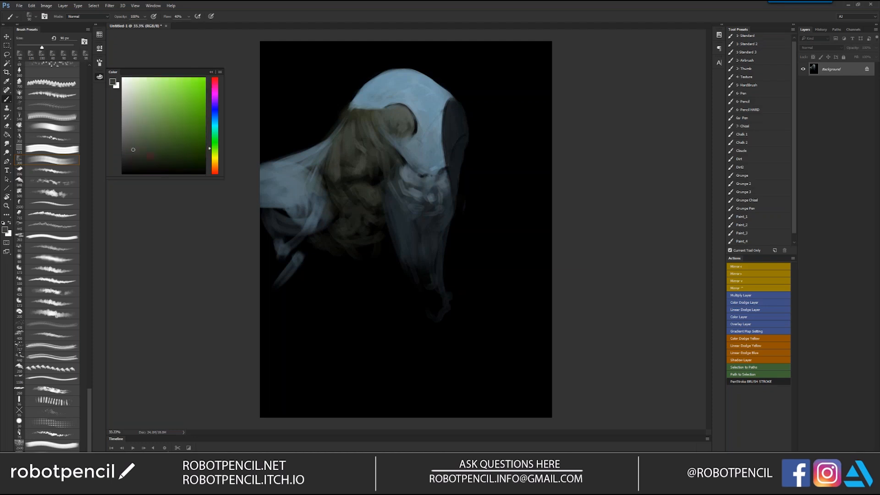
pyautogui.press('d')
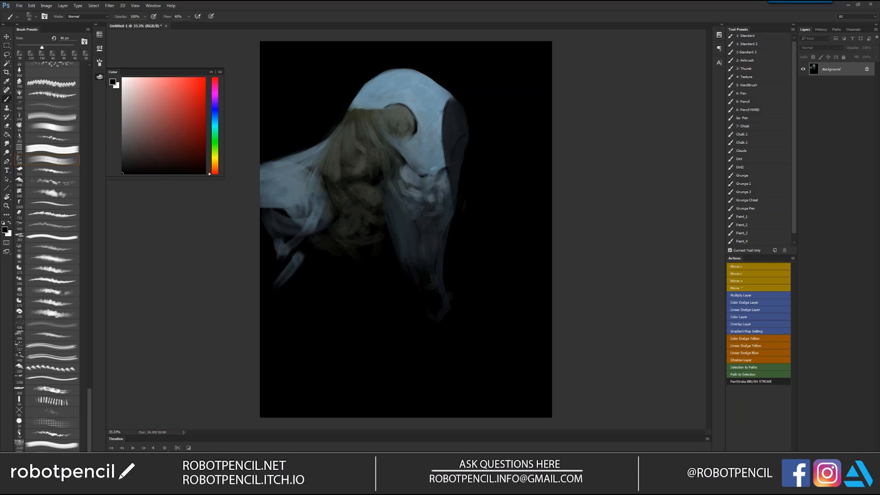
pyautogui.keyDown('alt'); pyautogui.click(350, 232); pyautogui.keyUp('alt')
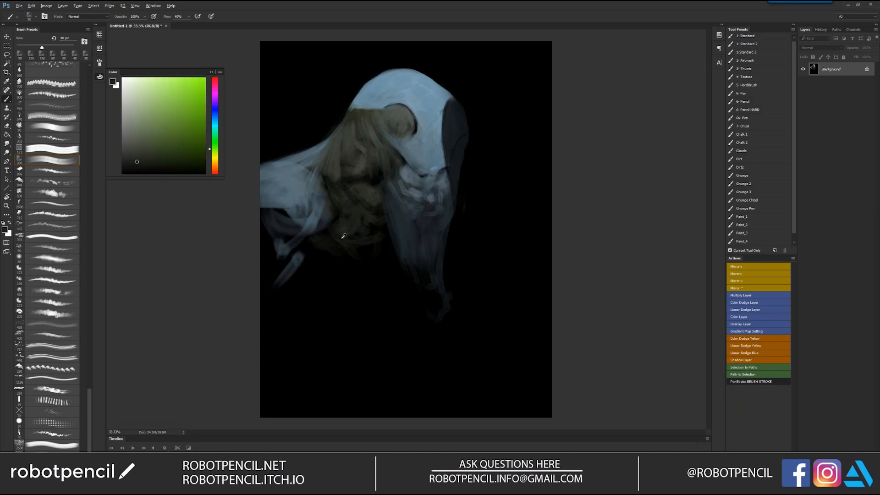
# Paint the upper arm down along the canvas edge in blues sampled from the shoulder, enlarging the brush to 300 px, and flip the canvas horizontally.
pyautogui.keyDown('alt'); pyautogui.click(283, 201); pyautogui.keyUp('alt')
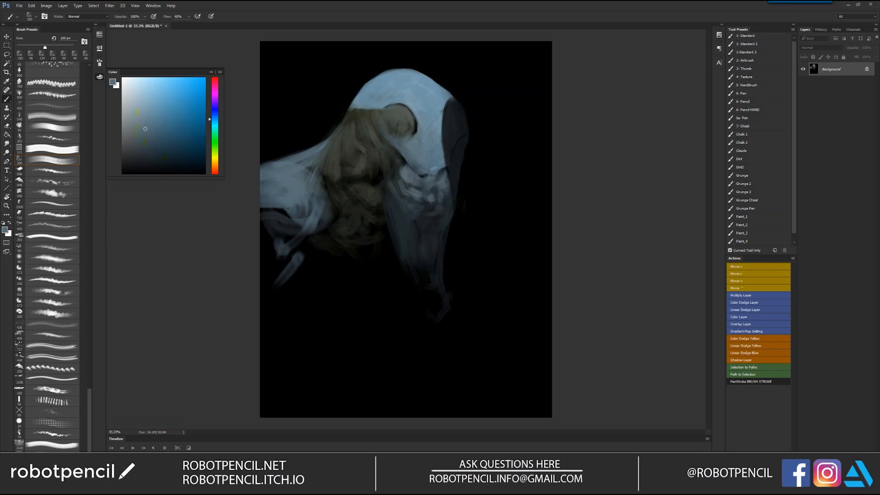
pyautogui.press(']')
pyautogui.moveTo(263, 211)
pyautogui.mouseDown()
pyautogui.moveTo(284, 214)
pyautogui.moveTo(285, 225)
pyautogui.moveTo(256, 257)
pyautogui.moveTo(263, 279)
pyautogui.mouseUp()
pyautogui.press(']')
pyautogui.press(']')
pyautogui.press(']')
pyautogui.press(']')
pyautogui.press(']')
pyautogui.press(']')
pyautogui.press(']')
pyautogui.keyDown('alt'); pyautogui.click(280, 243); pyautogui.keyUp('alt')
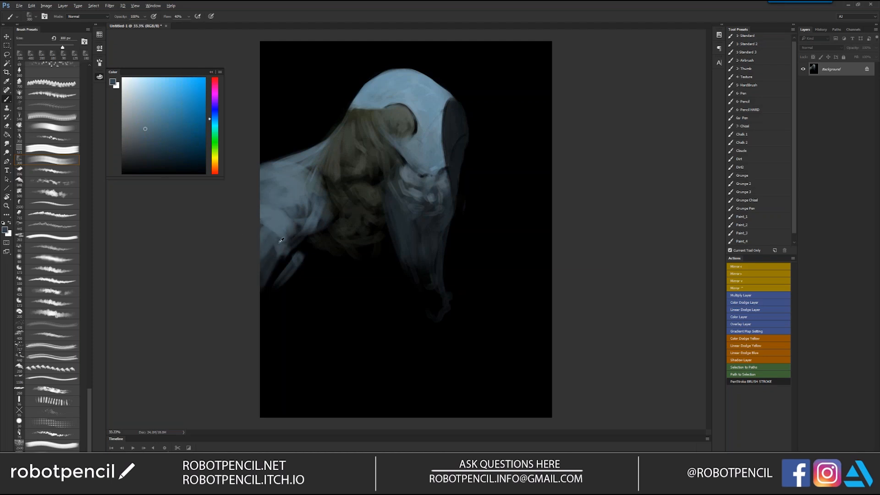
pyautogui.keyDown('alt'); pyautogui.click(271, 236); pyautogui.keyUp('alt')
pyautogui.moveTo(272, 216)
pyautogui.mouseDown()
pyautogui.moveTo(262, 231)
pyautogui.moveTo(264, 311)
pyautogui.mouseUp()
pyautogui.keyDown('alt'); pyautogui.click(275, 222); pyautogui.keyUp('alt')
pyautogui.hotkey('ctrl', 'shift', 'h')
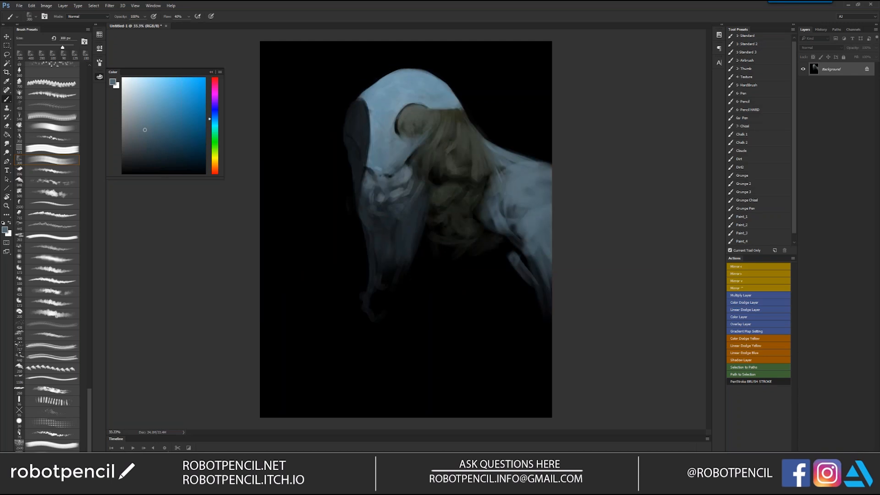
# Lighten the top and side of the shoulder with a paler blue and sampled shoulder tones, using a progressively smaller brush.
pyautogui.moveTo(134, 94); pyautogui.dragTo(129, 96)
pyautogui.moveTo(526, 169)
pyautogui.mouseDown()
pyautogui.moveTo(501, 192)
pyautogui.moveTo(544, 175)
pyautogui.moveTo(504, 173)
pyautogui.moveTo(517, 158)
pyautogui.moveTo(532, 160)
pyautogui.moveTo(524, 190)
pyautogui.moveTo(541, 194)
pyautogui.moveTo(496, 197)
pyautogui.moveTo(491, 151)
pyautogui.mouseUp()
pyautogui.keyDown('alt'); pyautogui.click(527, 179); pyautogui.keyUp('alt')
pyautogui.press('[')
pyautogui.press('[')
pyautogui.press('[')
pyautogui.moveTo(545, 200)
pyautogui.mouseDown()
pyautogui.moveTo(518, 206)
pyautogui.moveTo(533, 214)
pyautogui.mouseUp()
pyautogui.moveTo(541, 182)
pyautogui.mouseDown()
pyautogui.moveTo(551, 163)
pyautogui.moveTo(561, 172)
pyautogui.mouseUp()
pyautogui.keyDown('alt'); pyautogui.click(534, 172); pyautogui.keyUp('alt')
# Reduce the brush to 80 px, flip the canvas horizontally and fill in the lower arm with pale blue.
pyautogui.press('[')
pyautogui.press('[')
pyautogui.press('[')
pyautogui.press('[')
pyautogui.hotkey('ctrl', 'shift', 'h')
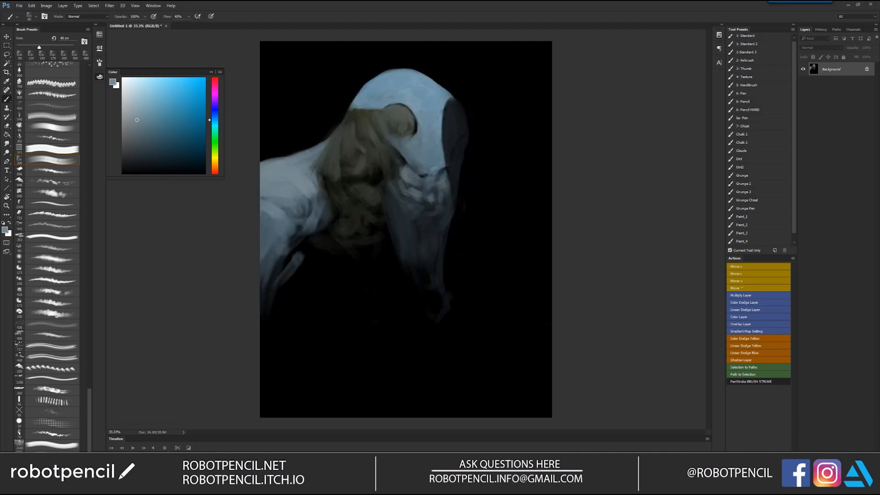
pyautogui.moveTo(265, 233); pyautogui.dragTo(265, 292)
# Block in a dark blue torso below the hair and beside the arm, using a 300 px brush and sampled dark tones.
pyautogui.press(']')
pyautogui.press(']')
pyautogui.press(']')
pyautogui.press(']')
pyautogui.press(']')
pyautogui.press(']')
pyautogui.press(']')
pyautogui.press(']')
pyautogui.press(']')
pyautogui.press(']')
pyautogui.press(']')
pyautogui.press(']')
pyautogui.press(']')
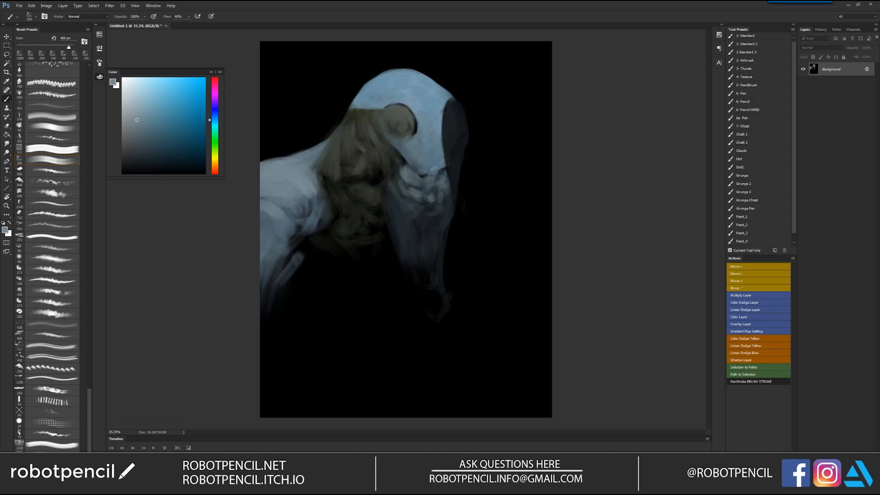
pyautogui.press('[')
pyautogui.press('[')
pyautogui.press('[')
pyautogui.press('[')
pyautogui.press('[')
pyautogui.press('[')
pyautogui.moveTo(324, 251)
pyautogui.mouseDown()
pyautogui.moveTo(311, 295)
pyautogui.moveTo(300, 298)
pyautogui.moveTo(291, 275)
pyautogui.moveTo(328, 303)
pyautogui.mouseUp()
pyautogui.keyDown('alt'); pyautogui.click(315, 280); pyautogui.keyUp('alt')
pyautogui.keyDown('alt'); pyautogui.click(322, 222); pyautogui.keyUp('alt')
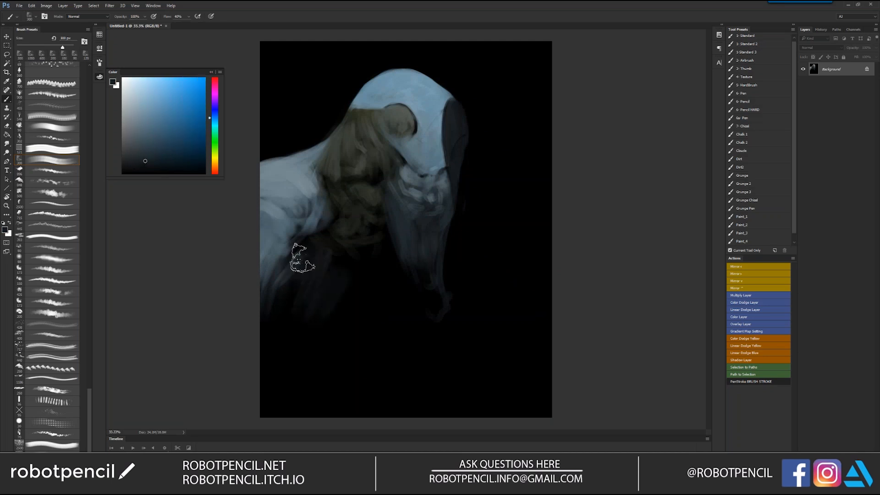
pyautogui.moveTo(301, 257); pyautogui.dragTo(297, 281)
# Shrink the brush and add a short dark blue stroke between the torso and the form hanging below the cap.
pyautogui.press('[')
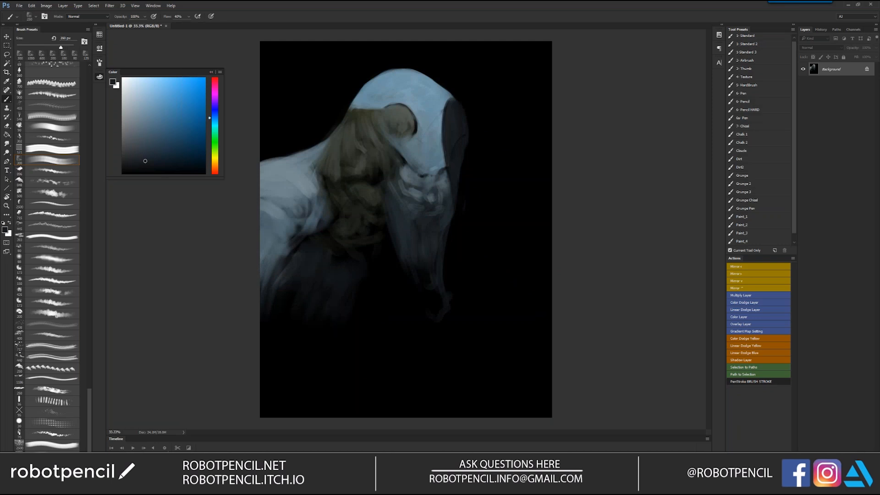
pyautogui.press('[')
pyautogui.press('[')
pyautogui.press('[')
pyautogui.press('[')
pyautogui.press('[')
pyautogui.press('[')
pyautogui.press('[')
pyautogui.moveTo(390, 249); pyautogui.dragTo(392, 267)
# Repaint the shoulder and arm along the canvas edge with a large brush, sampling lighter blue-greys from the shoulder.
pyautogui.press(']')
pyautogui.press(']')
pyautogui.press(']')
pyautogui.press(']')
pyautogui.press(']')
pyautogui.press(']')
pyautogui.press(']')
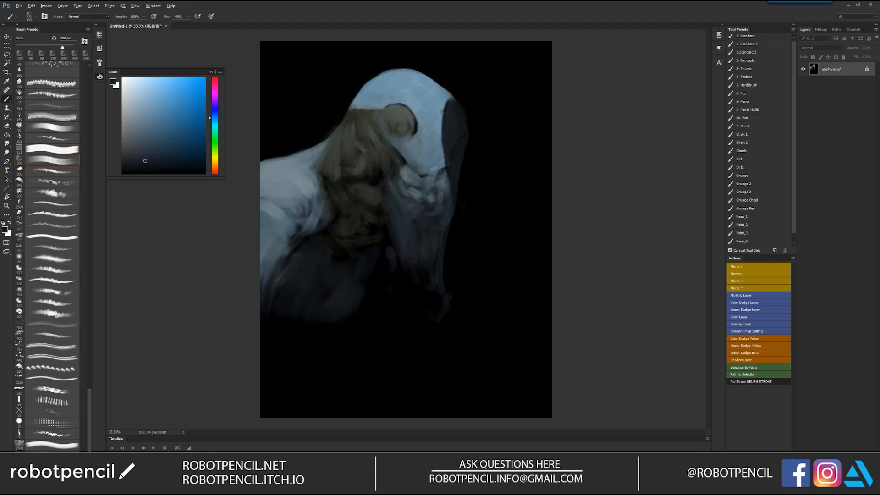
pyautogui.press('[')
pyautogui.moveTo(263, 214)
pyautogui.mouseDown()
pyautogui.moveTo(275, 240)
pyautogui.moveTo(284, 221)
pyautogui.moveTo(262, 217)
pyautogui.moveTo(284, 223)
pyautogui.moveTo(265, 308)
pyautogui.mouseUp()
pyautogui.keyDown('alt'); pyautogui.click(286, 189); pyautogui.keyUp('alt')
pyautogui.press('[')
pyautogui.keyDown('alt'); pyautogui.click(274, 211); pyautogui.keyUp('alt')
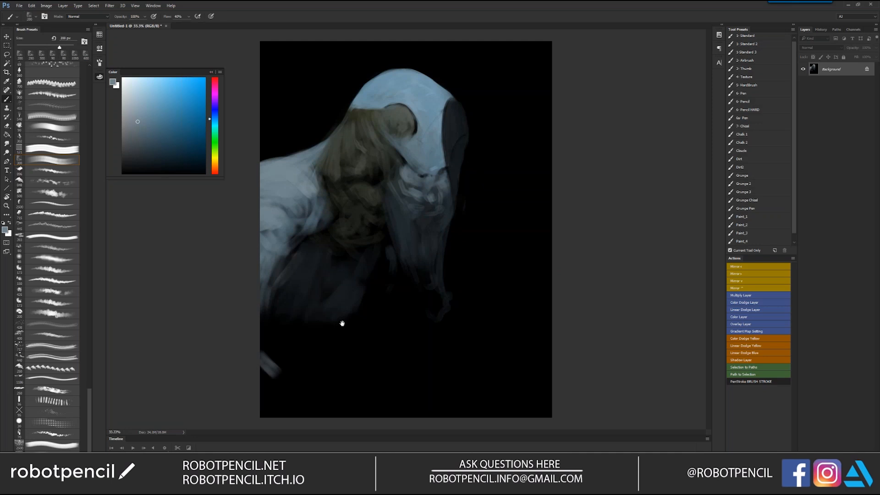
# Paint a blue-grey limb in the canvas's lower corner and a dark diagonal limb below the head, and flip the canvas horizontally.
pyautogui.moveTo(285, 384)
pyautogui.mouseDown()
pyautogui.moveTo(251, 347)
pyautogui.moveTo(267, 384)
pyautogui.moveTo(247, 367)
pyautogui.moveTo(289, 417)
pyautogui.moveTo(270, 378)
pyautogui.moveTo(320, 414)
pyautogui.mouseUp()
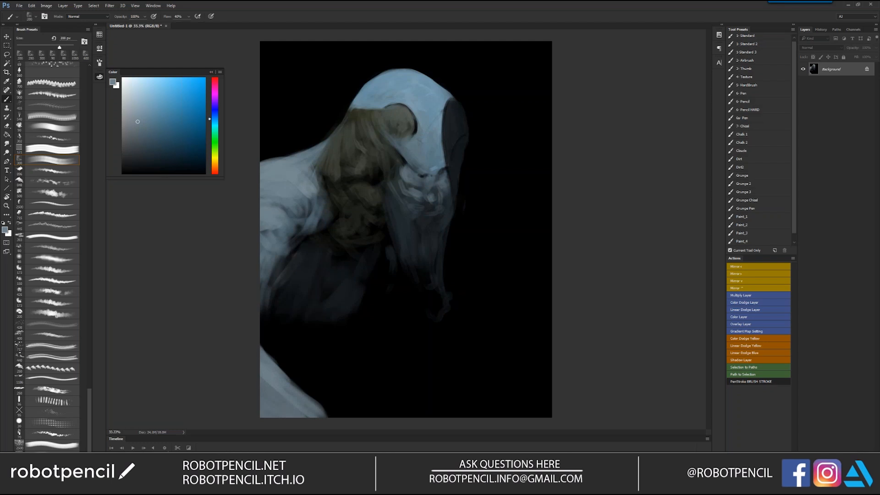
pyautogui.moveTo(491, 390)
pyautogui.mouseDown()
pyautogui.moveTo(508, 410)
pyautogui.moveTo(448, 342)
pyautogui.moveTo(468, 359)
pyautogui.moveTo(453, 326)
pyautogui.mouseUp()
pyautogui.keyDown('alt'); pyautogui.click(475, 375); pyautogui.keyUp('alt')
pyautogui.hotkey('ctrl', 'shift', 'h')
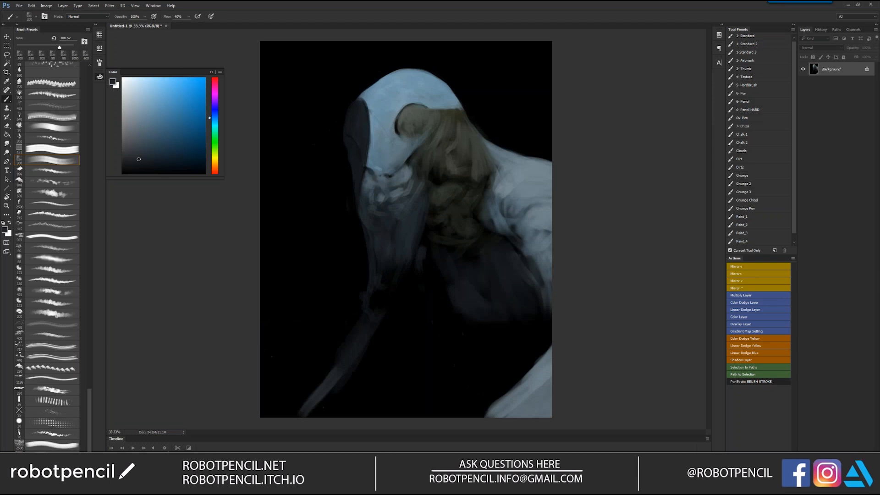
# Extend the dark form hanging below the cap down to the diagonal limb with sampled dark blues.
pyautogui.keyDown('alt'); pyautogui.click(390, 243); pyautogui.keyUp('alt')
pyautogui.keyDown('alt'); pyautogui.click(388, 252); pyautogui.keyUp('alt')
pyautogui.moveTo(383, 268); pyautogui.dragTo(376, 317)
pyautogui.moveTo(393, 257); pyautogui.dragTo(390, 316)
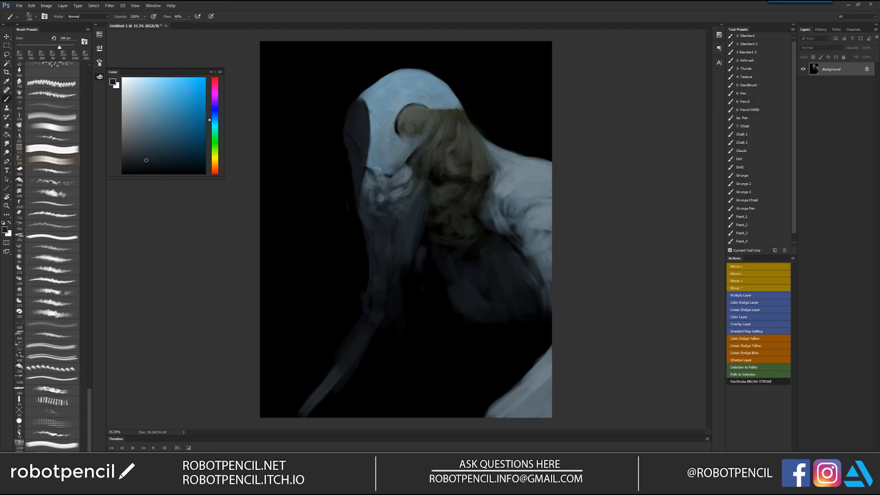
# Blend the blue cap above the olive ear patch with sampled and hand-picked blues at 160 px, and flip the canvas horizontally.
pyautogui.keyDown('alt'); pyautogui.click(395, 88); pyautogui.keyUp('alt')
pyautogui.press('[')
pyautogui.press('[')
pyautogui.click(168, 122)
pyautogui.press(']')
pyautogui.moveTo(390, 110); pyautogui.dragTo(402, 102)
pyautogui.keyDown('alt'); pyautogui.click(390, 111); pyautogui.keyUp('alt')
pyautogui.hotkey('ctrl', 'shift', 'h')
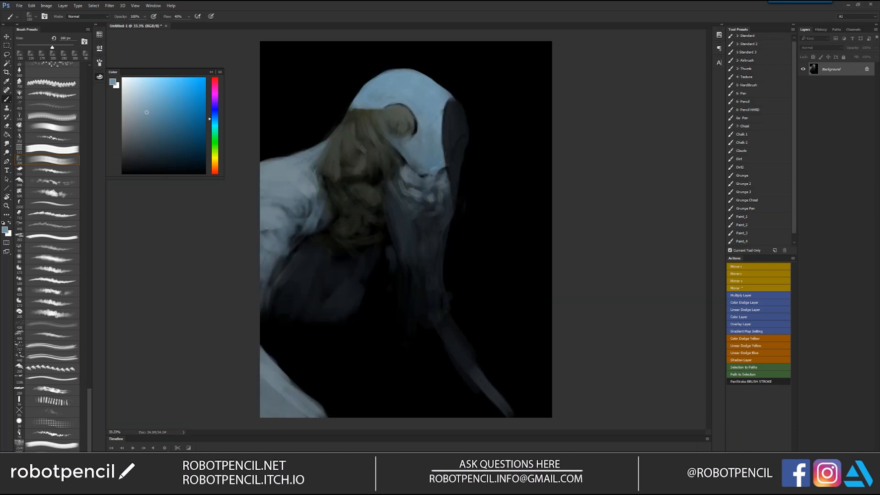
# Add darker strokes to the middle of the hair with sampled olive tones at a smaller brush size, and flip the canvas horizontally.
pyautogui.keyDown('alt'); pyautogui.click(407, 113); pyautogui.keyUp('alt')
pyautogui.press('[')
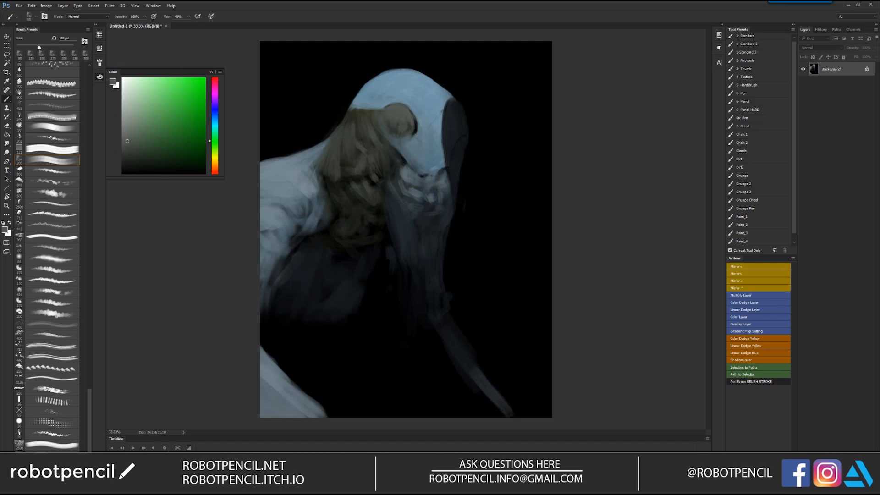
pyautogui.keyDown('alt'); pyautogui.click(337, 145); pyautogui.keyUp('alt')
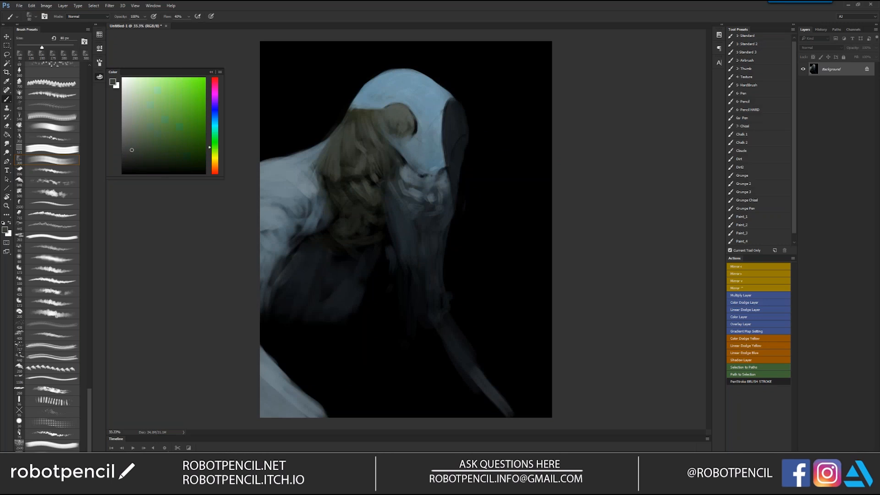
pyautogui.press(']')
pyautogui.press('[')
pyautogui.press('[')
pyautogui.press('[')
pyautogui.press('z')
pyautogui.keyDown('alt'); pyautogui.click(438, 263); pyautogui.keyUp('alt')
pyautogui.hotkey('ctrl', 'shift', 'h')
pyautogui.click(440, 263)
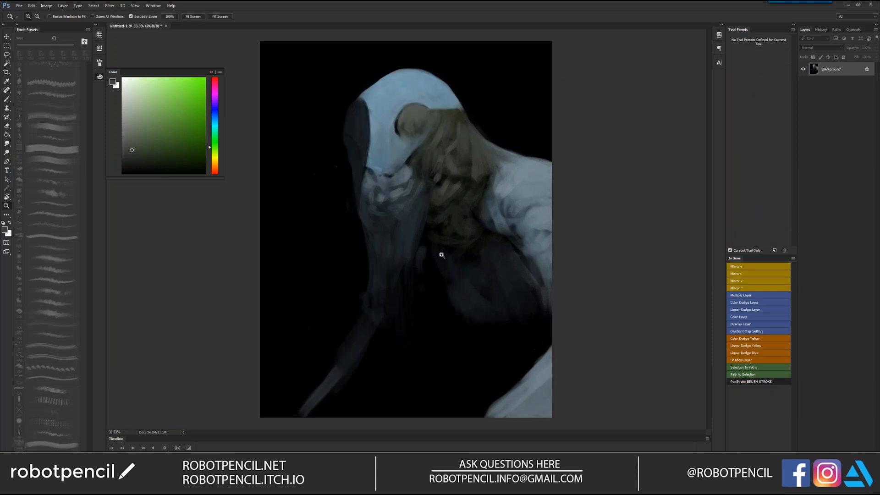
# Blend the upper hair and its shoulder edge with sampled grey-olives and default black, and flip the canvas horizontally.
pyautogui.press('b')
pyautogui.keyDown('alt'); pyautogui.click(482, 158); pyautogui.keyUp('alt')
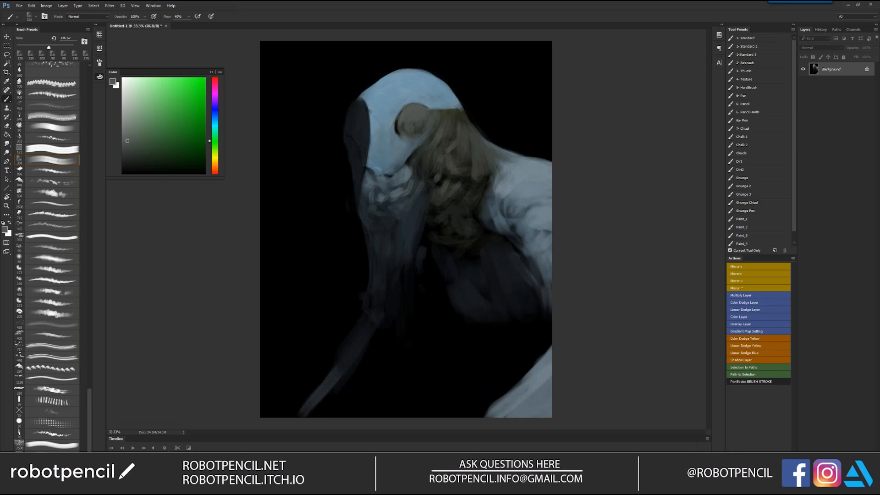
pyautogui.keyDown('alt'); pyautogui.click(419, 129); pyautogui.keyUp('alt')
pyautogui.keyDown('alt'); pyautogui.click(422, 108); pyautogui.keyUp('alt')
pyautogui.keyDown('alt'); pyautogui.click(416, 128); pyautogui.keyUp('alt')
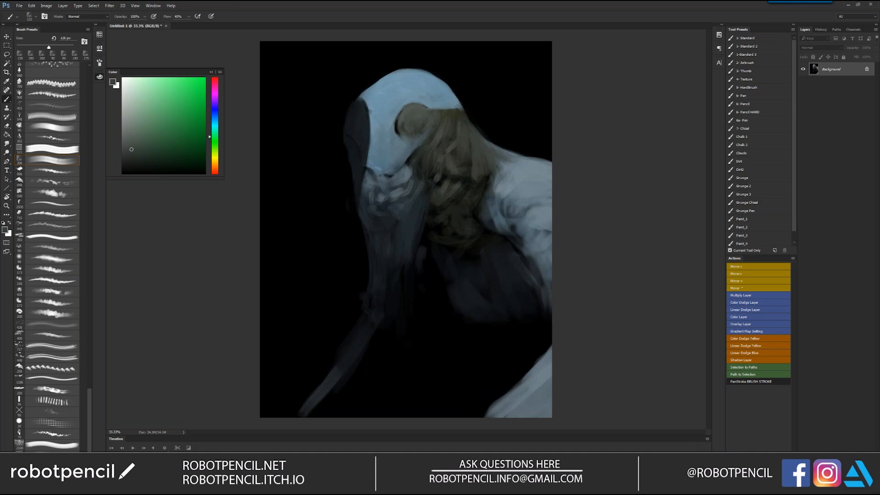
pyautogui.keyDown('alt'); pyautogui.click(456, 132); pyautogui.keyUp('alt')
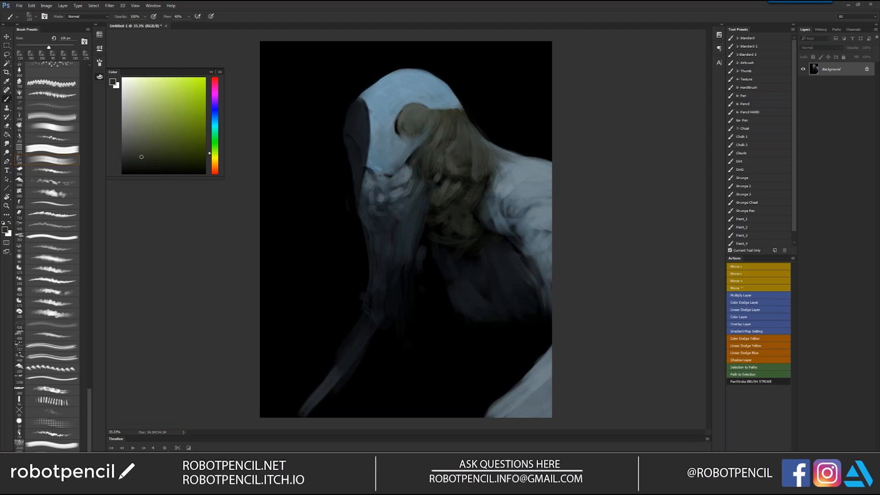
pyautogui.press('d')
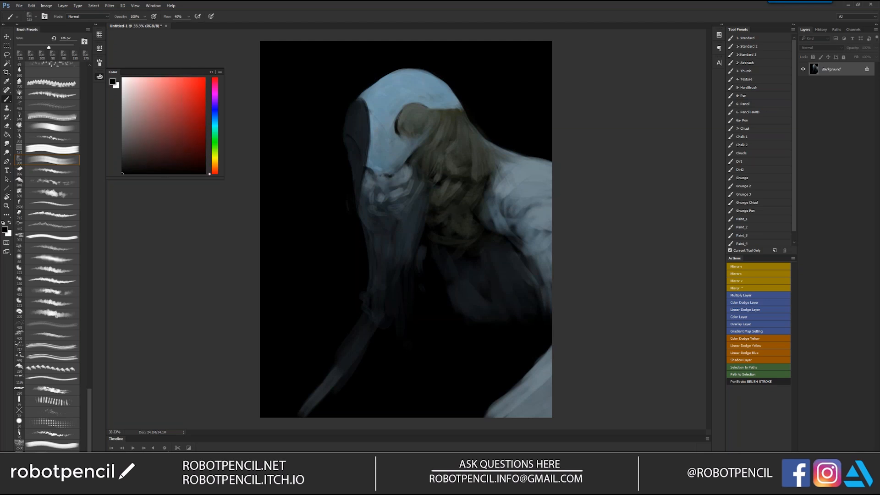
pyautogui.hotkey('ctrl', 'shift', 'h')
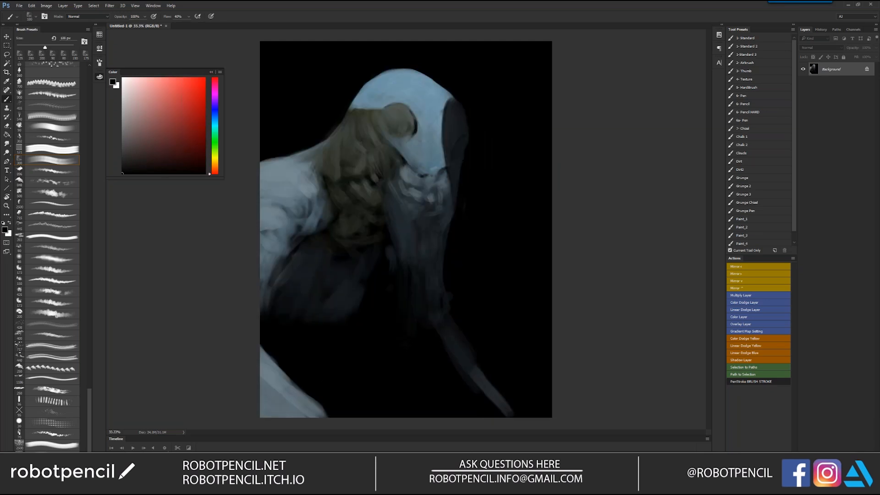
# Define the hair clumps with a 35 px brush in sampled dark olive and default black, flipping the canvas horizontally to check.
pyautogui.press('[')
pyautogui.press('[')
pyautogui.press('[')
pyautogui.keyDown('alt'); pyautogui.click(381, 183); pyautogui.keyUp('alt')
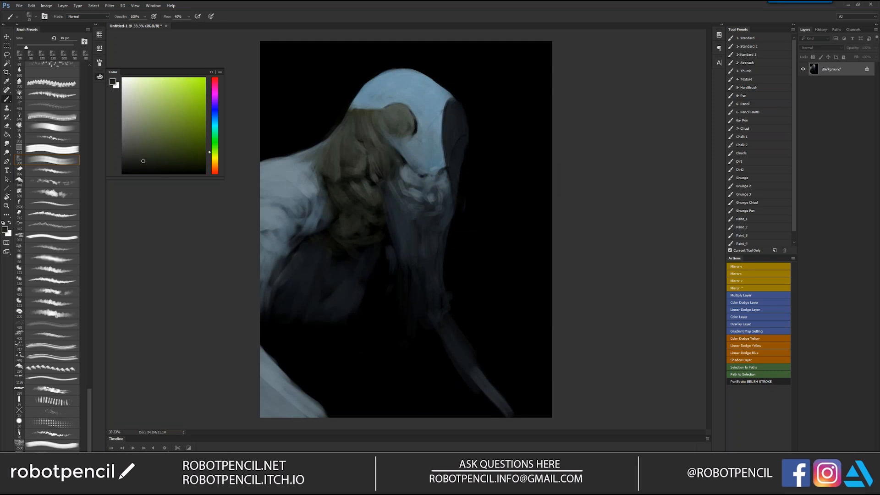
pyautogui.press('d')
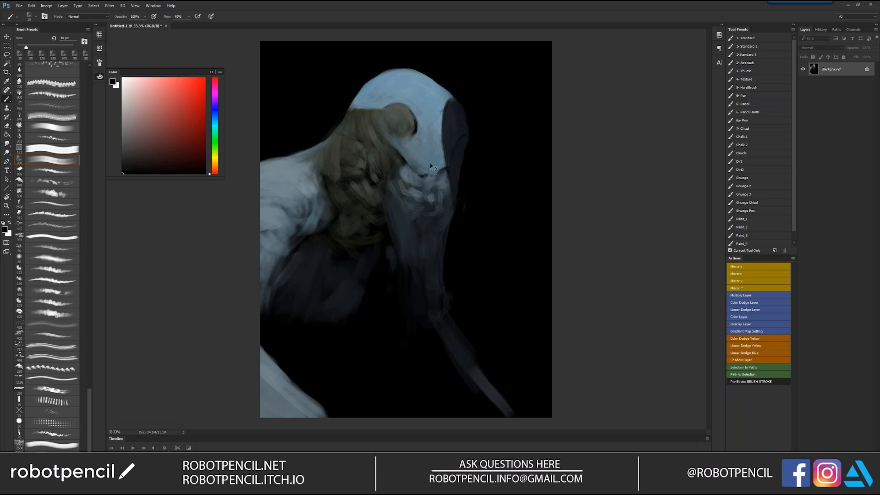
pyautogui.hotkey('ctrl', 'shift', 'h')
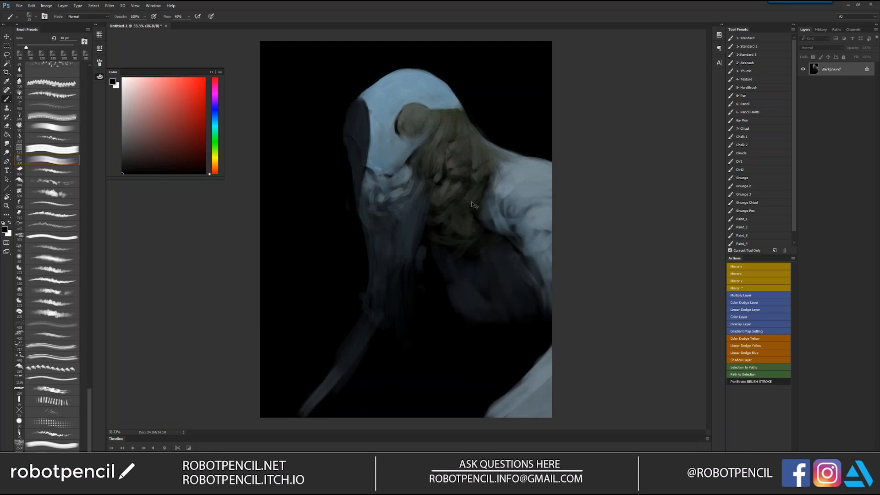
pyautogui.hotkey('ctrl', 'shift', 'h')
pyautogui.hotkey('ctrl', 'shift', 'h')
pyautogui.hotkey('ctrl', 'shift', 'h')
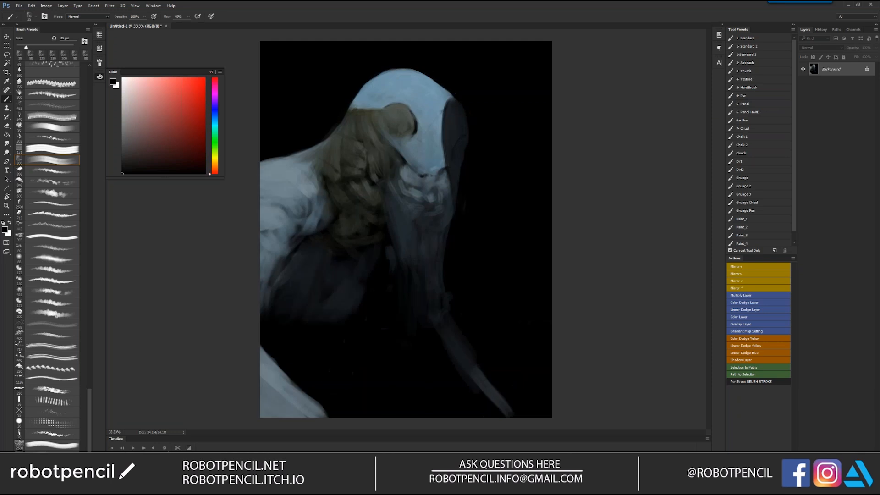
# Refine the hair's outline near the ear patch and the cap's rear corner with 40 px sampled tones and default black.
pyautogui.keyDown('alt'); pyautogui.click(324, 188); pyautogui.keyUp('alt')
pyautogui.press(']')
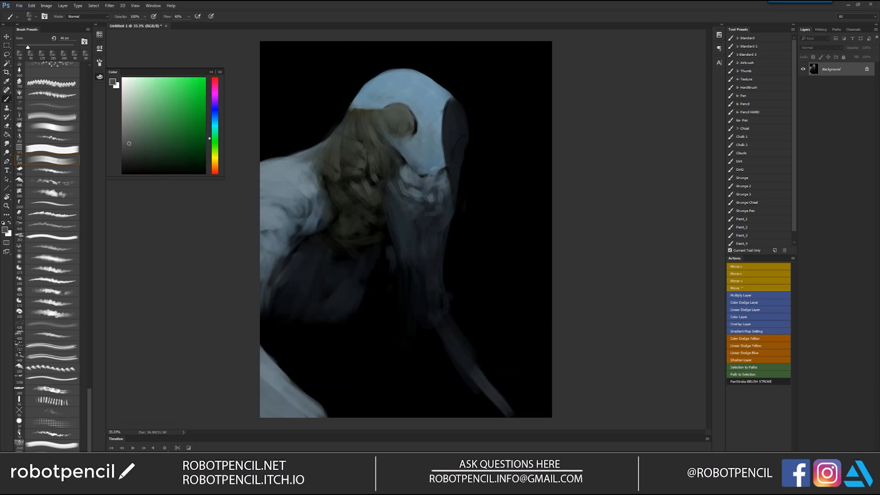
pyautogui.keyDown('alt'); pyautogui.click(409, 132); pyautogui.keyUp('alt')
pyautogui.keyDown('alt'); pyautogui.click(409, 131); pyautogui.keyUp('alt')
pyautogui.keyDown('alt'); pyautogui.click(350, 110); pyautogui.keyUp('alt')
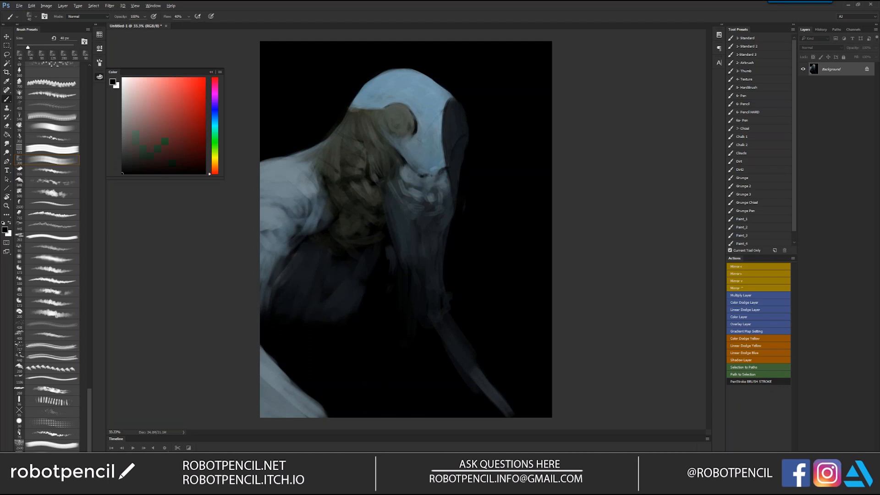
pyautogui.keyDown('alt'); pyautogui.click(349, 109); pyautogui.keyUp('alt')
pyautogui.press('d')
# Touch up the cap's lower rear edge and the shoulder beside the hair with blues sampled from each.
pyautogui.keyDown('alt'); pyautogui.click(365, 99); pyautogui.keyUp('alt')
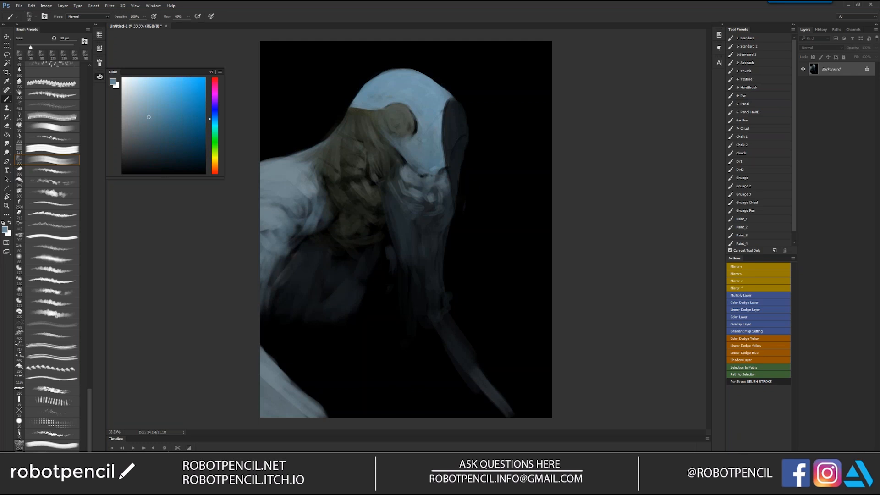
pyautogui.keyDown('alt'); pyautogui.click(292, 167); pyautogui.keyUp('alt')
pyautogui.moveTo(300, 161)
pyautogui.mouseDown()
pyautogui.moveTo(315, 158)
pyautogui.moveTo(324, 200)
pyautogui.mouseUp()
# Enlarge the brush, undo a pale stroke beside the torso and paint the torso's front edge in sampled dark blue instead.
pyautogui.press(']')
pyautogui.press(']')
pyautogui.press(']')
pyautogui.press(']')
pyautogui.press(']')
pyautogui.press(']')
pyautogui.press(']')
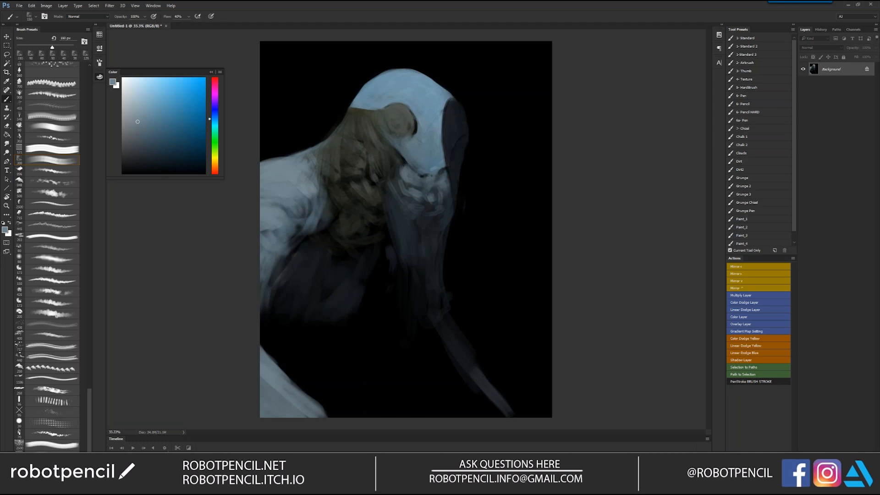
pyautogui.moveTo(385, 270); pyautogui.dragTo(380, 286)
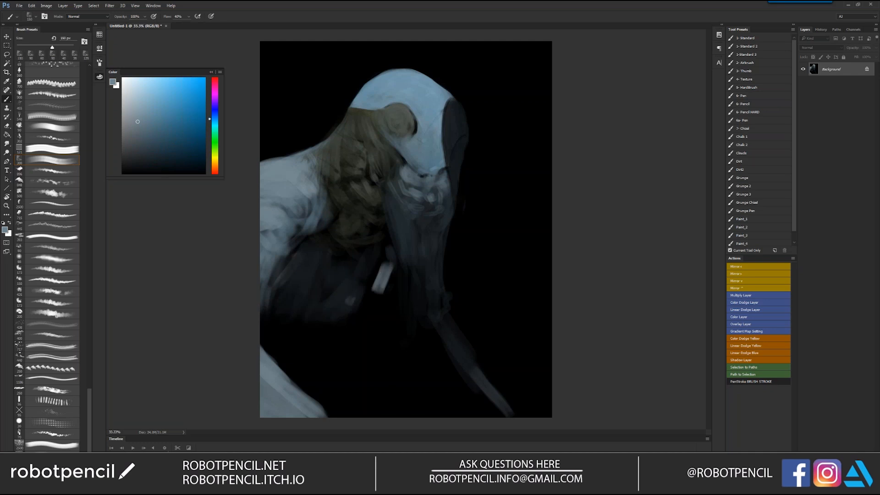
pyautogui.hotkey('ctrl', 'z')
pyautogui.keyDown('alt'); pyautogui.click(359, 298); pyautogui.keyUp('alt')
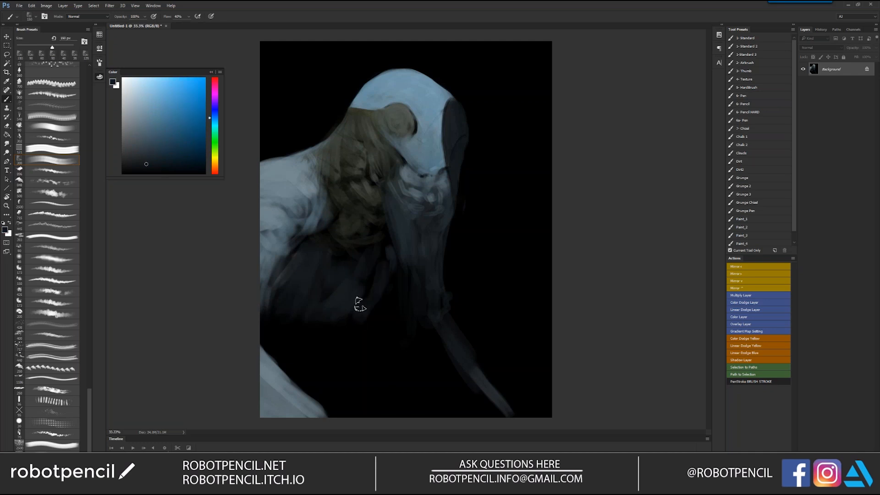
# Extend the torso's lower edge in dark blue and glaze its middle with dark olive sampled from the hair, using a larger brush.
pyautogui.moveTo(332, 340)
pyautogui.mouseDown()
pyautogui.moveTo(321, 345)
pyautogui.moveTo(387, 300)
pyautogui.moveTo(325, 351)
pyautogui.moveTo(326, 341)
pyautogui.mouseUp()
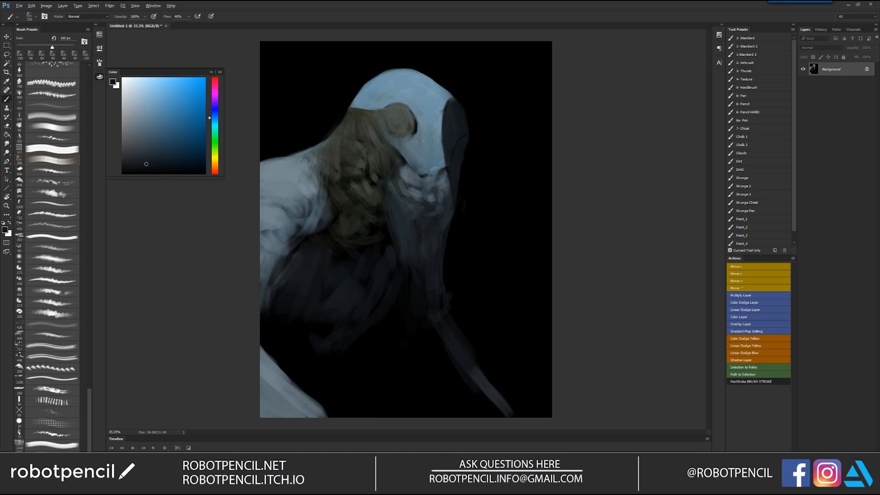
pyautogui.keyDown('alt'); pyautogui.click(350, 222); pyautogui.keyUp('alt')
pyautogui.press(']')
pyautogui.press(']')
pyautogui.press(']')
pyautogui.moveTo(351, 243)
pyautogui.mouseDown()
pyautogui.moveTo(365, 280)
pyautogui.moveTo(384, 237)
pyautogui.mouseUp()
pyautogui.press(']')
pyautogui.press(']')
pyautogui.moveTo(357, 271); pyautogui.dragTo(352, 306)
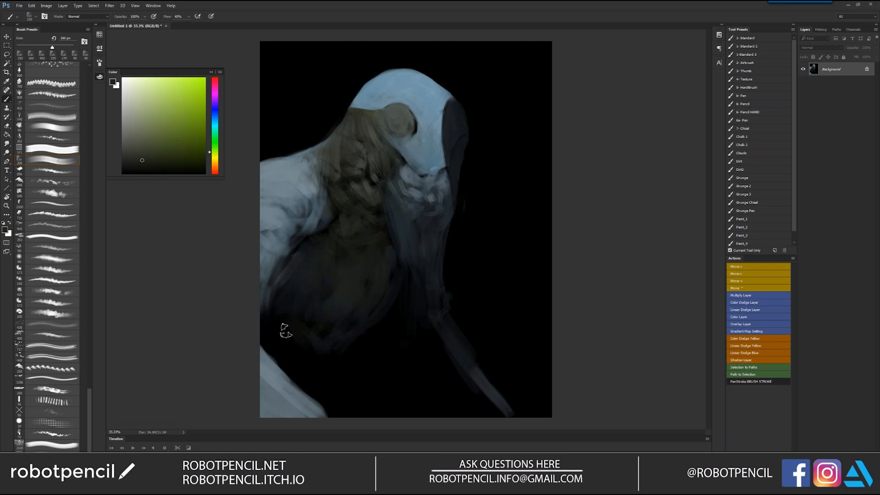
# Paint loose dark olive folds below the torso toward the pale thigh and flip the canvas horizontally.
pyautogui.moveTo(367, 339); pyautogui.dragTo(364, 395)
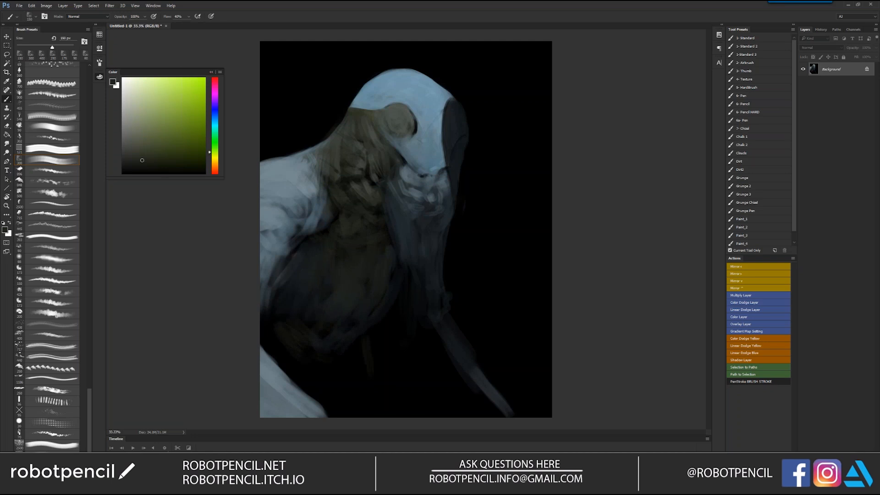
pyautogui.press(']')
pyautogui.moveTo(306, 334); pyautogui.dragTo(339, 384)
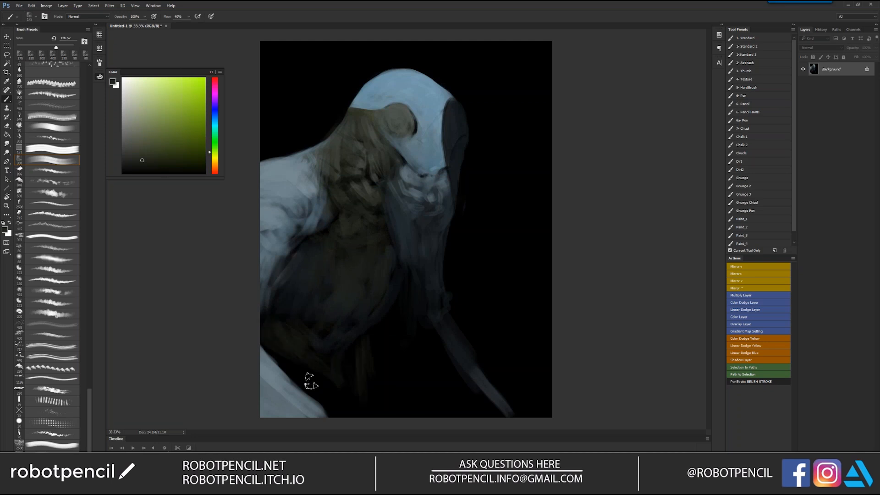
pyautogui.hotkey('ctrl', 'shift', 'h')
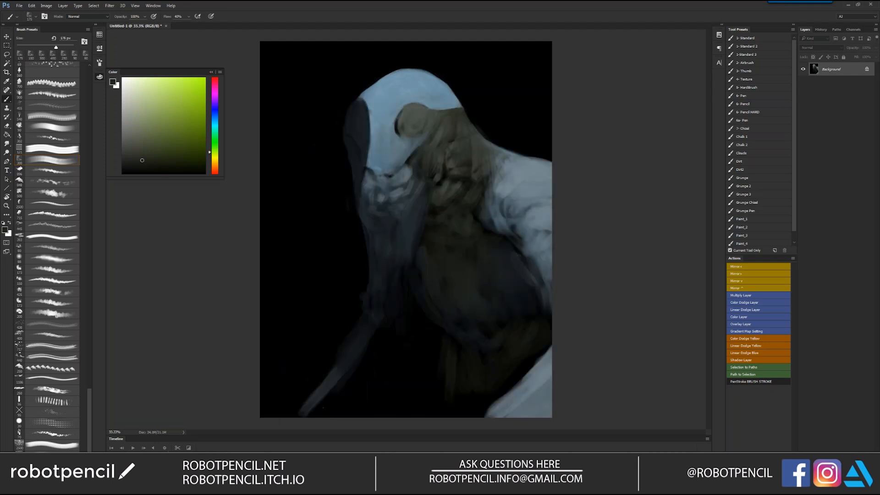
# Try small strokes of sampled shoulder blue over the hair's lower edge, and undo them.
pyautogui.keyDown('alt'); pyautogui.click(496, 215); pyautogui.keyUp('alt')
pyautogui.press('[')
pyautogui.press('[')
pyautogui.press('[')
pyautogui.press('[')
pyautogui.press('[')
pyautogui.press('[')
pyautogui.press('[')
pyautogui.press('[')
pyautogui.press('[')
pyautogui.moveTo(485, 214)
pyautogui.mouseDown()
pyautogui.moveTo(491, 228)
pyautogui.moveTo(482, 216)
pyautogui.mouseUp()
pyautogui.moveTo(464, 209)
pyautogui.mouseDown()
pyautogui.moveTo(492, 222)
pyautogui.moveTo(484, 215)
pyautogui.mouseUp()
pyautogui.press(']')
pyautogui.press(']')
pyautogui.press(']')
pyautogui.hotkey('ctrl', 'alt', 'z')
pyautogui.hotkey('ctrl', 'alt', 'z')
pyautogui.hotkey('ctrl', 'alt', 'z')
pyautogui.hotkey('ctrl', 'alt', 'z')
pyautogui.hotkey('ctrl', 'alt', 'z')
pyautogui.hotkey('ctrl', 'alt', 'z')
# Streak blue sampled beside the hair from the shoulder across the upper chest and down toward the torso.
pyautogui.keyDown('alt'); pyautogui.click(490, 222); pyautogui.keyUp('alt')
pyautogui.press(']')
pyautogui.moveTo(465, 201)
pyautogui.mouseDown()
pyautogui.moveTo(488, 231)
pyautogui.moveTo(482, 209)
pyautogui.mouseUp()
pyautogui.moveTo(466, 212); pyautogui.dragTo(523, 252)
# Widen the dark lower limb below the neck with a large brush in its own sampled blue, and flip the canvas horizontally.
pyautogui.press(']')
pyautogui.press(']')
pyautogui.press(']')
pyautogui.press(']')
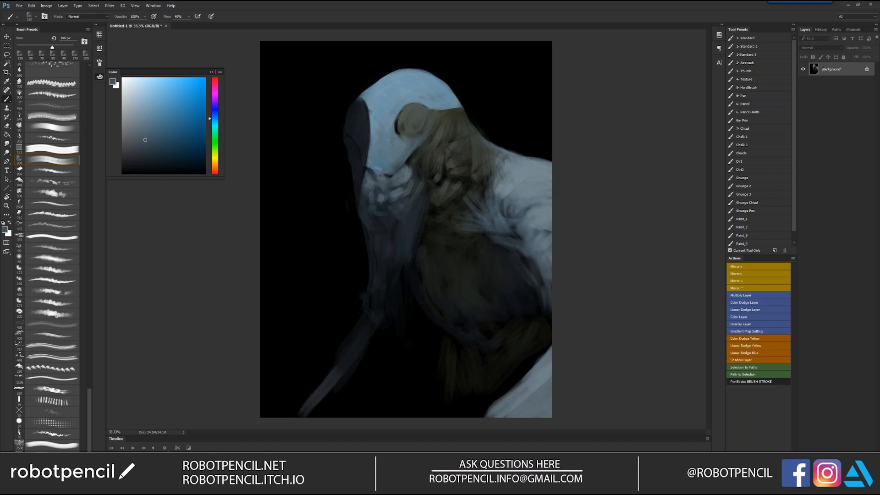
pyautogui.press('d')
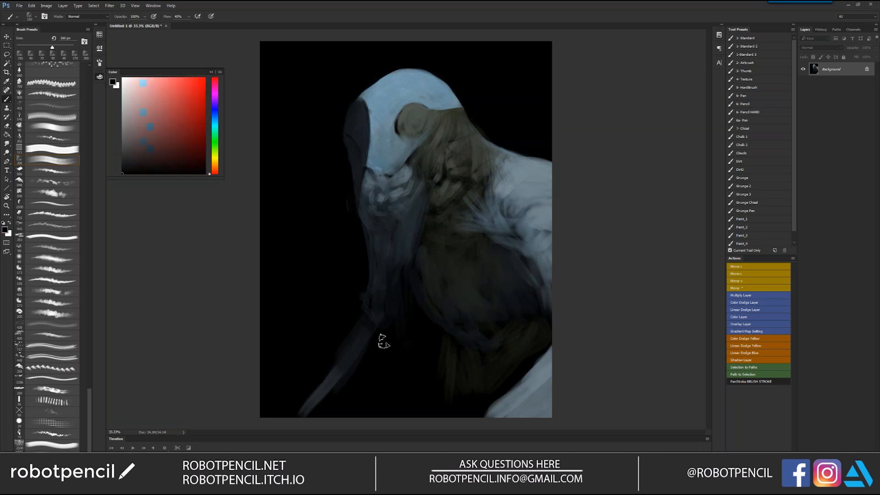
pyautogui.keyDown('alt'); pyautogui.click(365, 327); pyautogui.keyUp('alt')
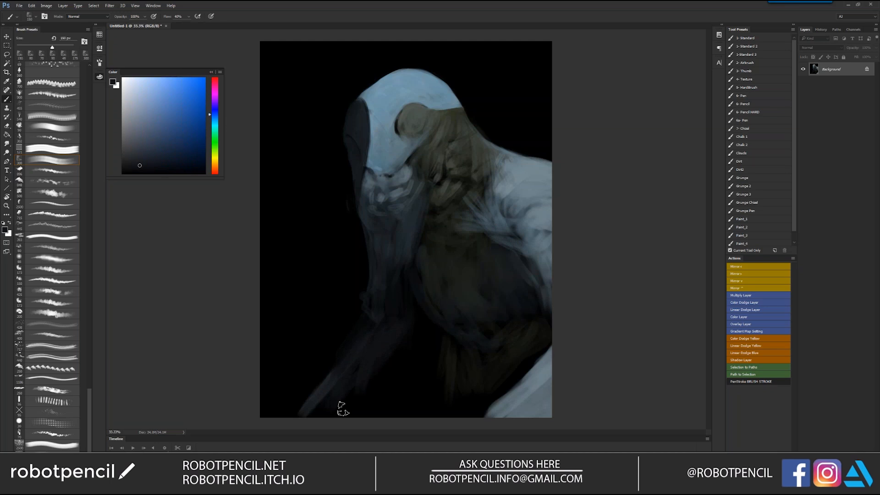
pyautogui.hotkey('ctrl', 'shift', 'h')
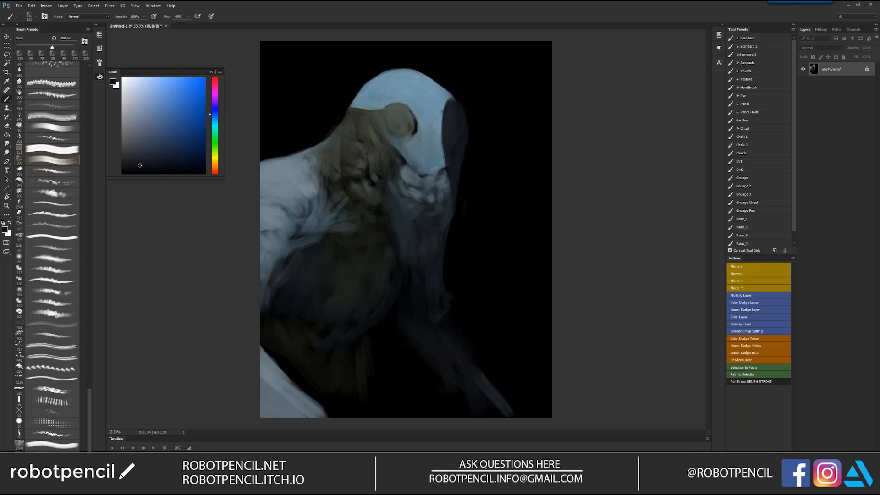
# Touch up the mouth area beneath the cap's lower edge with a smaller brush in sampled mid blue.
pyautogui.keyDown('alt'); pyautogui.click(427, 177); pyautogui.keyUp('alt')
pyautogui.press('[')
pyautogui.press('[')
pyautogui.press('[')
pyautogui.press('[')
pyautogui.press('[')
pyautogui.moveTo(423, 177); pyautogui.dragTo(443, 170)
pyautogui.press('[')
pyautogui.press('[')
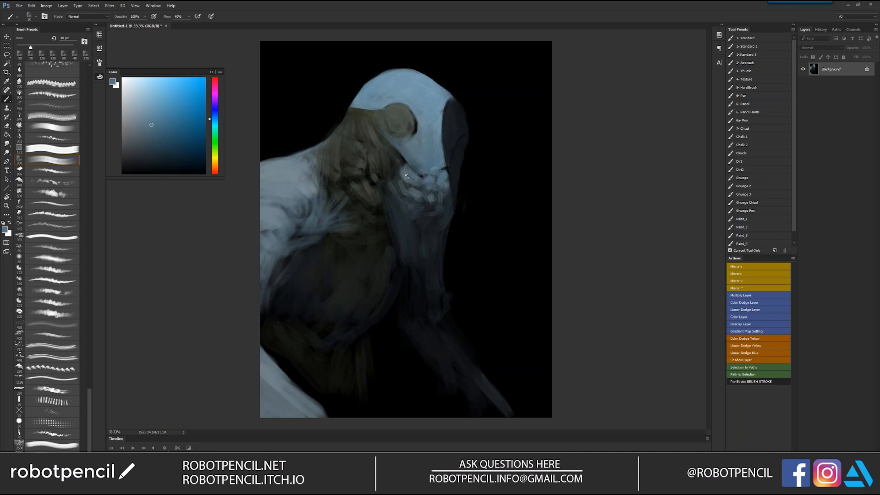
# Broaden the blue tone across the mouth and upper jaw with a larger brush.
pyautogui.press(']')
pyautogui.press(']')
pyautogui.press(']')
pyautogui.press(']')
pyautogui.press(']')
pyautogui.press(']')
pyautogui.press(']')
pyautogui.moveTo(403, 179)
pyautogui.mouseDown()
pyautogui.moveTo(414, 189)
pyautogui.moveTo(449, 183)
pyautogui.mouseUp()
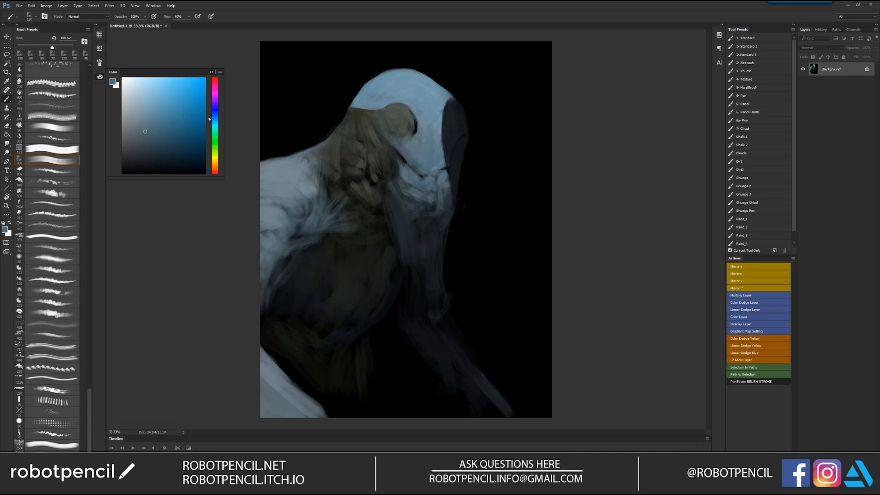
# Paint the rear of the jaw and neck beside the hair in blue and dark tones sampled from both.
pyautogui.moveTo(395, 191); pyautogui.dragTo(403, 207)
pyautogui.moveTo(384, 178); pyautogui.dragTo(396, 207)
pyautogui.keyDown('alt'); pyautogui.click(400, 212); pyautogui.keyUp('alt')
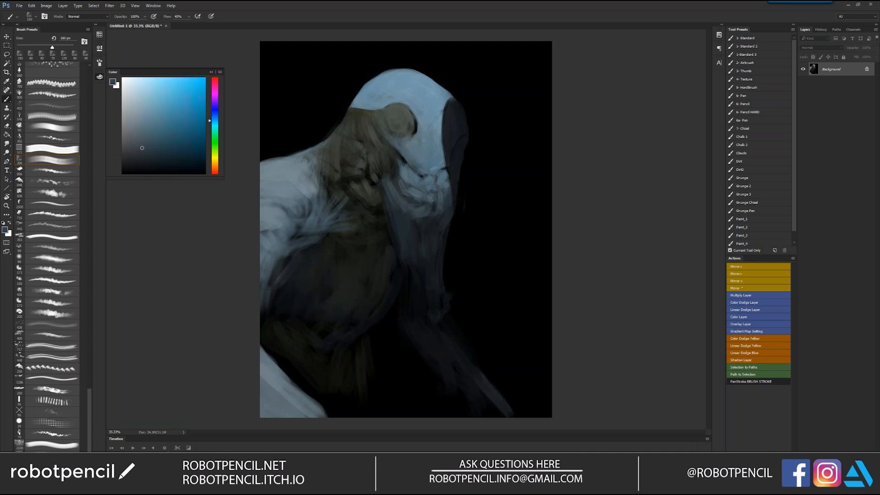
pyautogui.keyDown('alt'); pyautogui.click(385, 187); pyautogui.keyUp('alt')
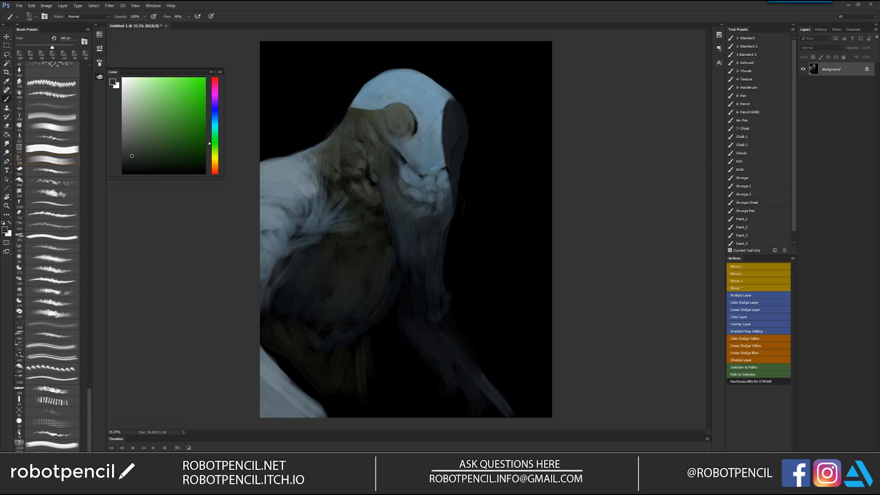
pyautogui.keyDown('alt'); pyautogui.click(400, 220); pyautogui.keyUp('alt')
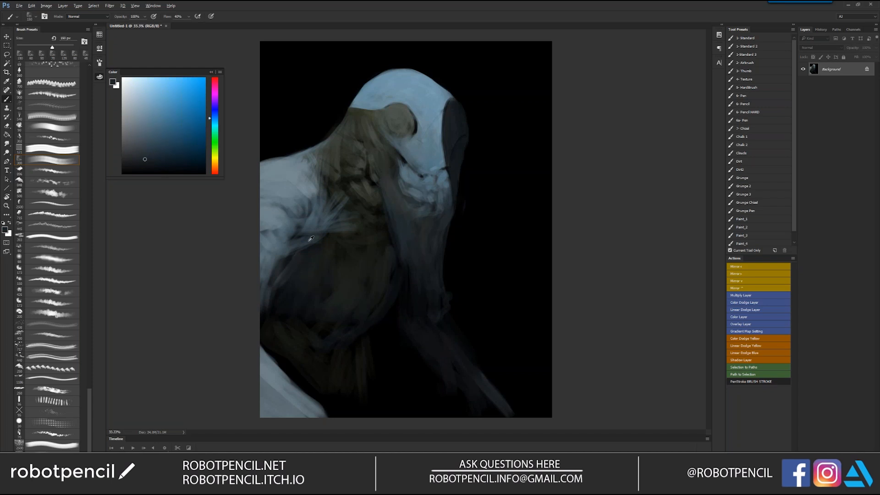
# Draw shadow lines between the shoulder and torso in default black, reducing the brush for the finer strokes.
pyautogui.press('d')
pyautogui.press('[')
pyautogui.moveTo(293, 243)
pyautogui.mouseDown()
pyautogui.moveTo(283, 260)
pyautogui.moveTo(326, 232)
pyautogui.mouseUp()
pyautogui.press('[')
pyautogui.press('[')
pyautogui.press('[')
pyautogui.press('[')
pyautogui.press('[')
pyautogui.press('[')
pyautogui.press('[')
pyautogui.press(']')
pyautogui.moveTo(289, 266); pyautogui.dragTo(277, 275)
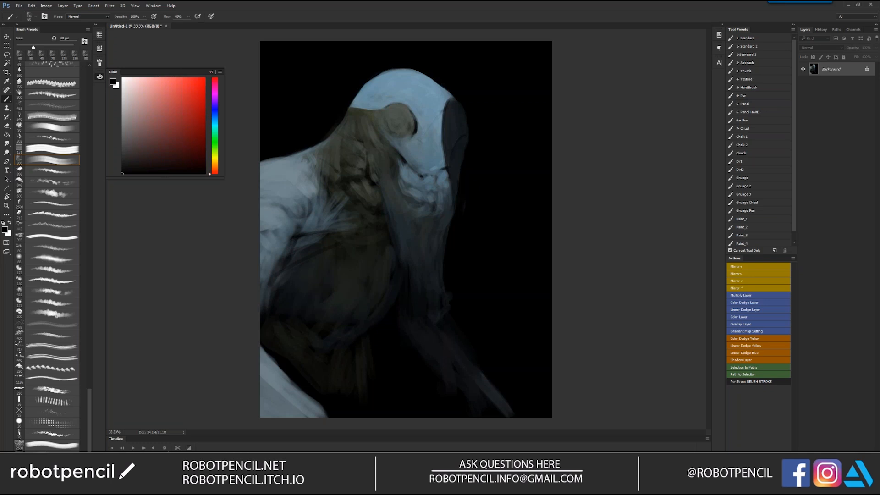
pyautogui.press(']')
pyautogui.moveTo(336, 245); pyautogui.dragTo(295, 265)
# Flip the canvas horizontally and bulge the front edge of the dark face patch outward in dark blue.
pyautogui.press('z')
pyautogui.keyDown('alt'); pyautogui.click(423, 250); pyautogui.keyUp('alt')
pyautogui.keyDown('alt'); pyautogui.click(422, 250); pyautogui.keyUp('alt')
pyautogui.hotkey('ctrl', 'shift', 'h')
pyautogui.click(422, 251)
pyautogui.click(421, 253)
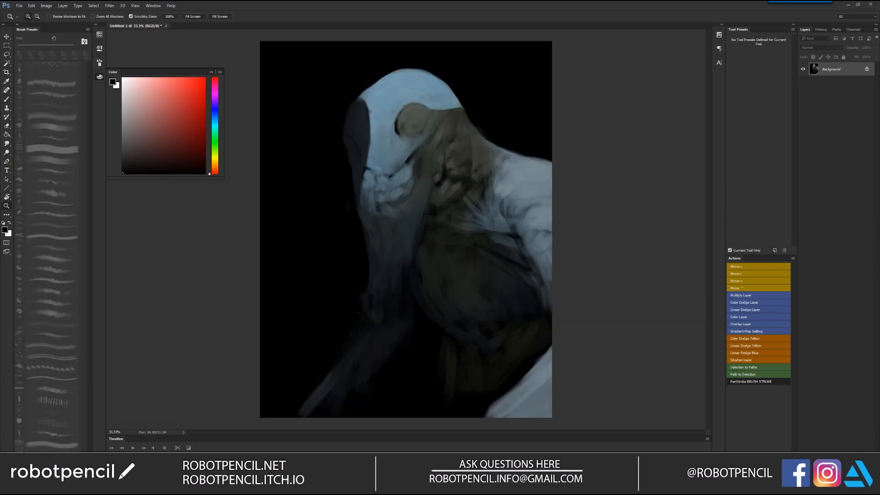
pyautogui.press('b')
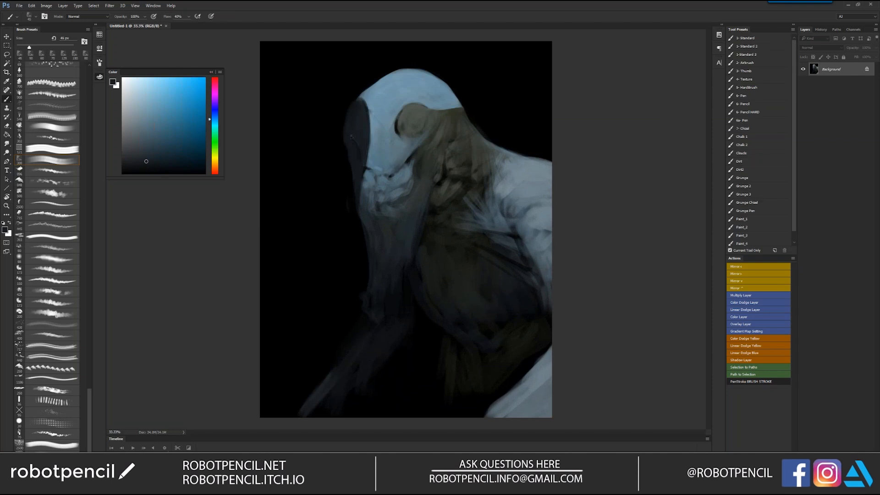
pyautogui.moveTo(345, 136)
pyautogui.mouseDown()
pyautogui.moveTo(350, 172)
pyautogui.moveTo(347, 166)
pyautogui.mouseUp()
pyautogui.moveTo(352, 105)
pyautogui.mouseDown()
pyautogui.moveTo(338, 133)
pyautogui.moveTo(346, 165)
pyautogui.mouseUp()
# Even out the dark face patch with a 100 px brush in tones sampled from it, flipping the canvas back.
pyautogui.press(']')
pyautogui.press(']')
pyautogui.press(']')
pyautogui.press(']')
pyautogui.press(']')
pyautogui.press(']')
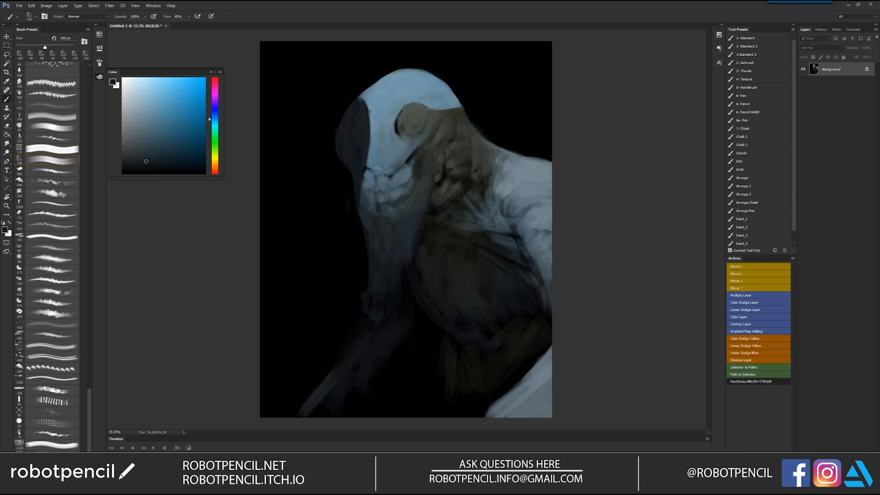
pyautogui.press('d')
pyautogui.keyDown('alt'); pyautogui.click(352, 162); pyautogui.keyUp('alt')
pyautogui.moveTo(357, 131); pyautogui.dragTo(359, 148)
pyautogui.hotkey('ctrl', 'shift', 'h')
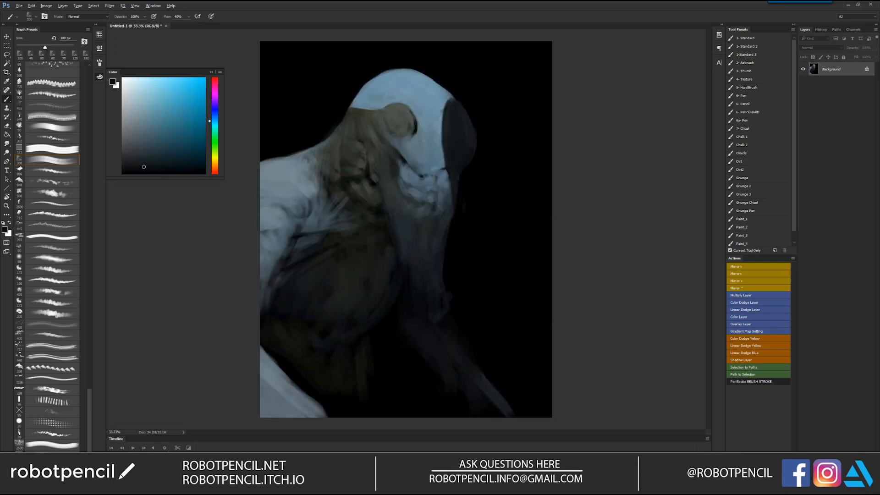
pyautogui.keyDown('alt'); pyautogui.click(457, 109); pyautogui.keyUp('alt')
# Trim the neck's front edge in black sampled from the background and mark the rear corner of the mouth with a smaller brush.
pyautogui.keyDown('alt'); pyautogui.click(477, 170); pyautogui.keyUp('alt')
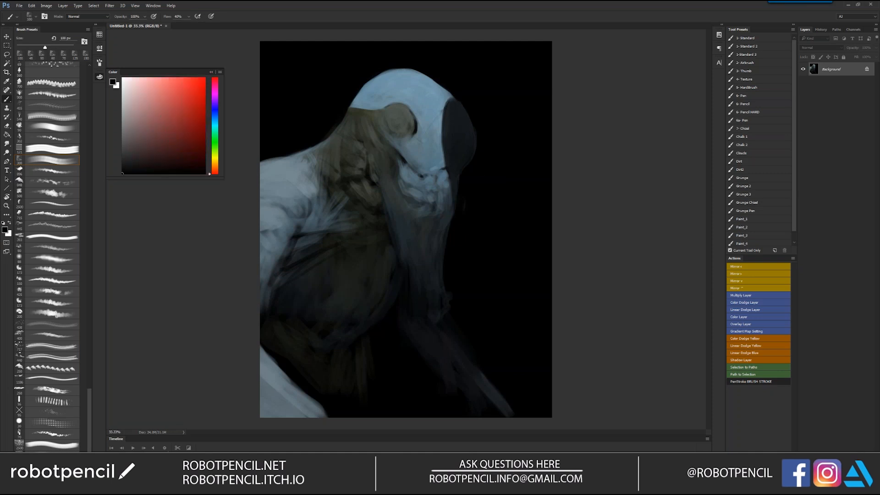
pyautogui.moveTo(465, 183)
pyautogui.mouseDown()
pyautogui.moveTo(462, 221)
pyautogui.moveTo(451, 231)
pyautogui.mouseUp()
pyautogui.press('[')
pyautogui.press('[')
pyautogui.moveTo(403, 165); pyautogui.dragTo(405, 175)
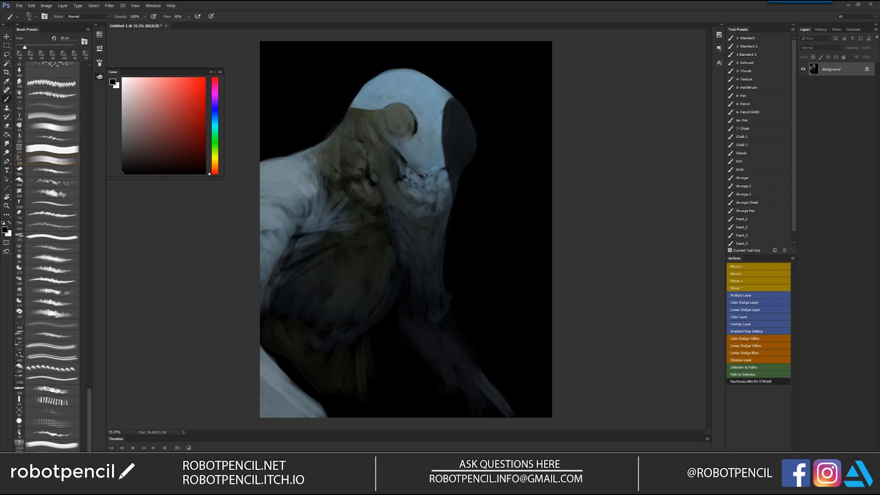
# Refine the cap's lower edge above the mouth, enlarging the brush to 80 px and sampling dark blue from the jaw.
pyautogui.press(']')
pyautogui.press(']')
pyautogui.press(']')
pyautogui.moveTo(429, 171); pyautogui.dragTo(419, 173)
pyautogui.moveTo(424, 173)
pyautogui.mouseDown()
pyautogui.moveTo(431, 169)
pyautogui.moveTo(417, 179)
pyautogui.mouseUp()
pyautogui.press(']')
pyautogui.press(']')
pyautogui.press(']')
pyautogui.press(']')
pyautogui.keyDown('alt'); pyautogui.click(415, 195); pyautogui.keyUp('alt')
pyautogui.keyDown('alt'); pyautogui.click(416, 195); pyautogui.keyUp('alt')
pyautogui.moveTo(433, 164); pyautogui.dragTo(429, 169)
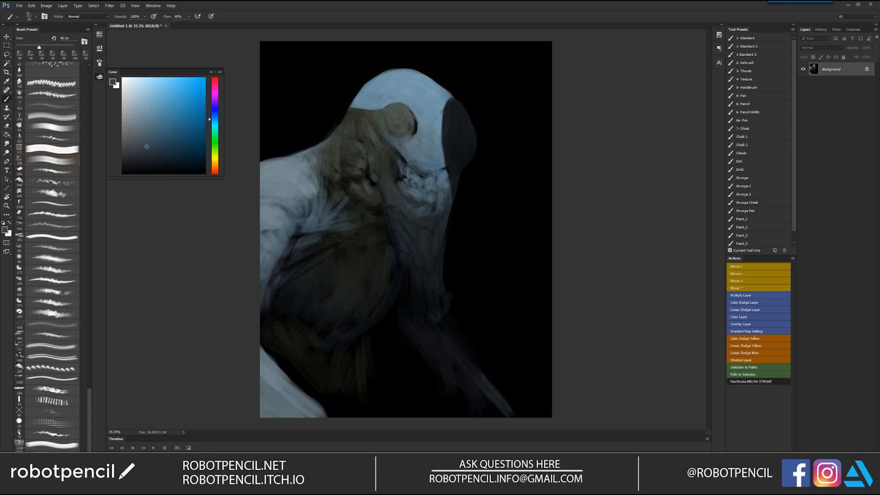
# Set a 40 px brush with default black and check the figure by flipping the canvas horizontally and back.
pyautogui.press('[')
pyautogui.press('[')
pyautogui.press('[')
pyautogui.press('[')
pyautogui.press('d')
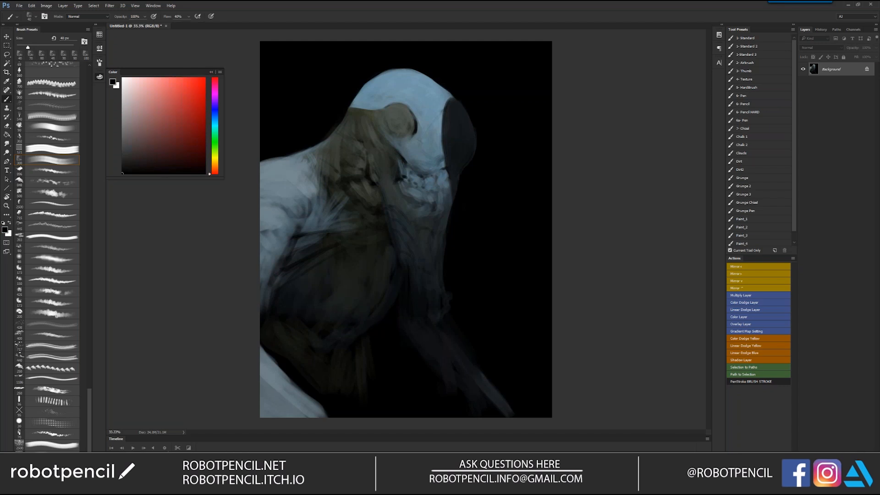
pyautogui.hotkey('ctrl', 'shift', 'h')
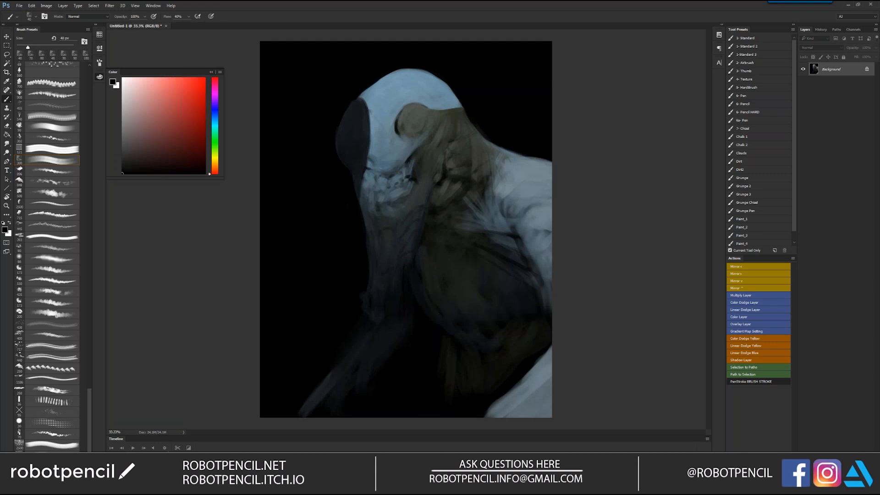
pyautogui.press('z')
pyautogui.hotkey('ctrl', '-')
pyautogui.hotkey('ctrl', 'shift', 'h')
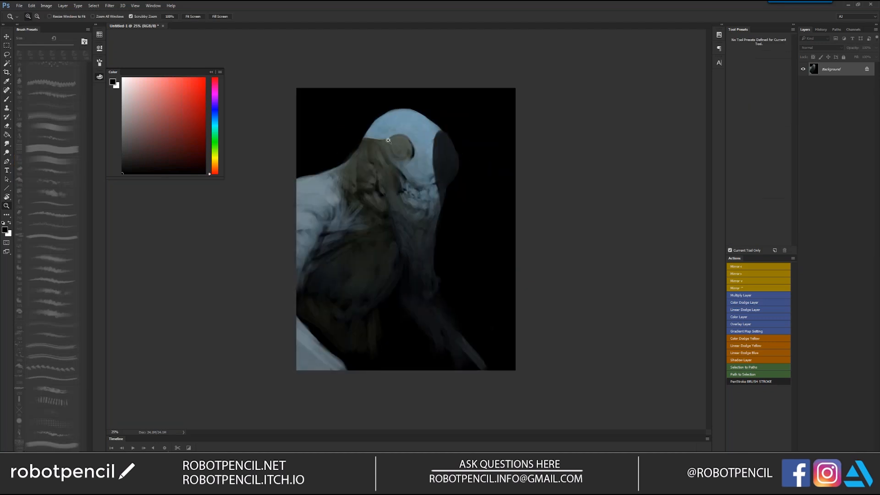
pyautogui.press('b')
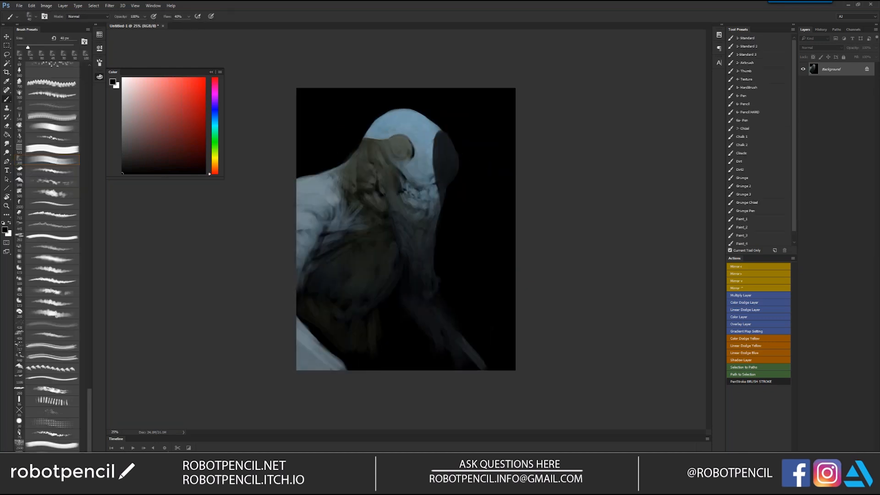
# Copy the merged painting onto a new layer and open the whole canvas in Liquify.
pyautogui.hotkey('ctrl', 'shift', 'alt', 'n')
pyautogui.press('m')
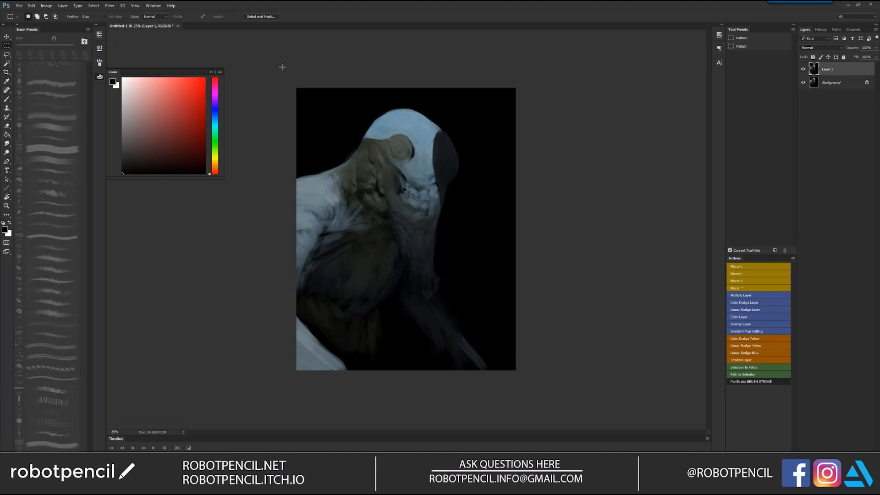
pyautogui.hotkey('ctrl', 'a')
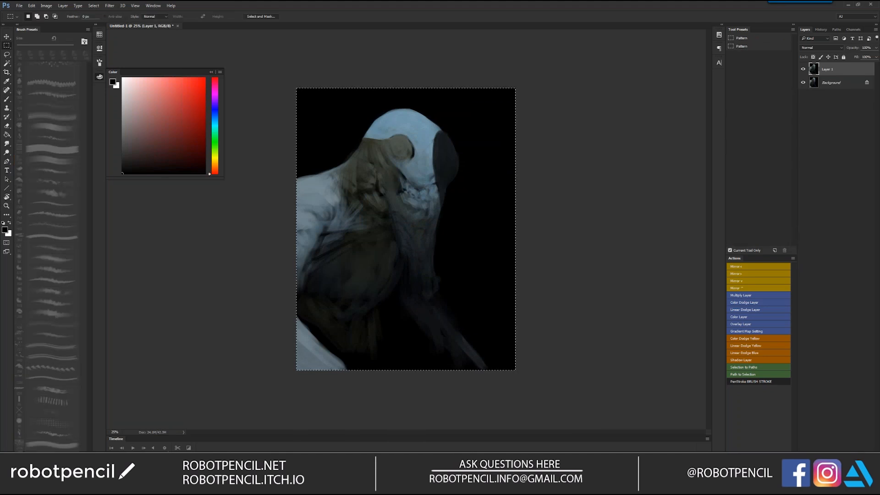
pyautogui.hotkey('ctrl', 'shift', 'x')
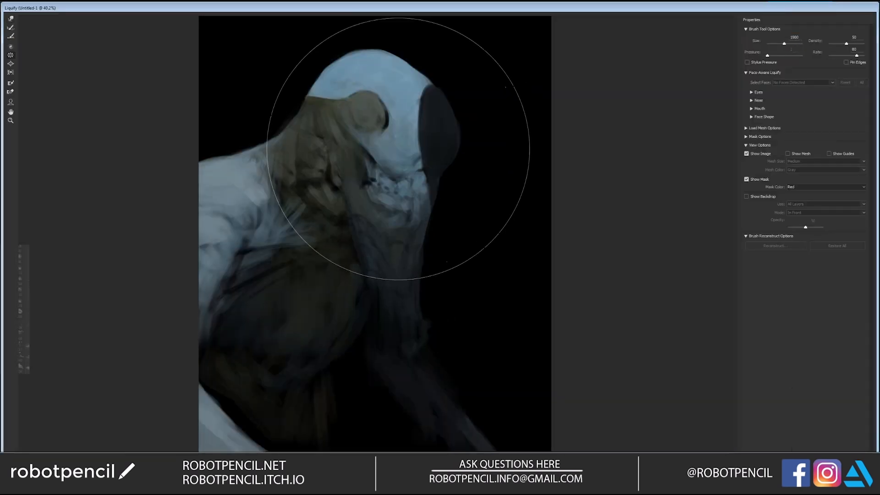
# Shrink the head with the Pucker tool at brush size 2300.
pyautogui.press(']')
pyautogui.press(']')
pyautogui.press(']')
pyautogui.press(']')
pyautogui.click(397, 142)
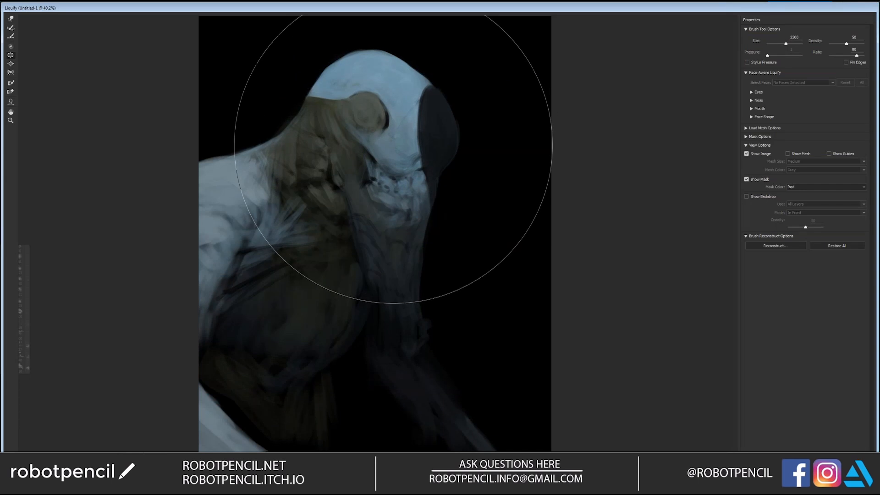
pyautogui.moveTo(393, 145)
pyautogui.mouseDown()
pyautogui.moveTo(355, 139)
pyautogui.moveTo(365, 176)
pyautogui.moveTo(392, 183)
pyautogui.moveTo(381, 190)
pyautogui.moveTo(392, 221)
pyautogui.moveTo(410, 169)
pyautogui.moveTo(403, 118)
pyautogui.mouseUp()
# Reshape the crown and forehead with the Forward Warp tool at brush size 900.
pyautogui.press('w')
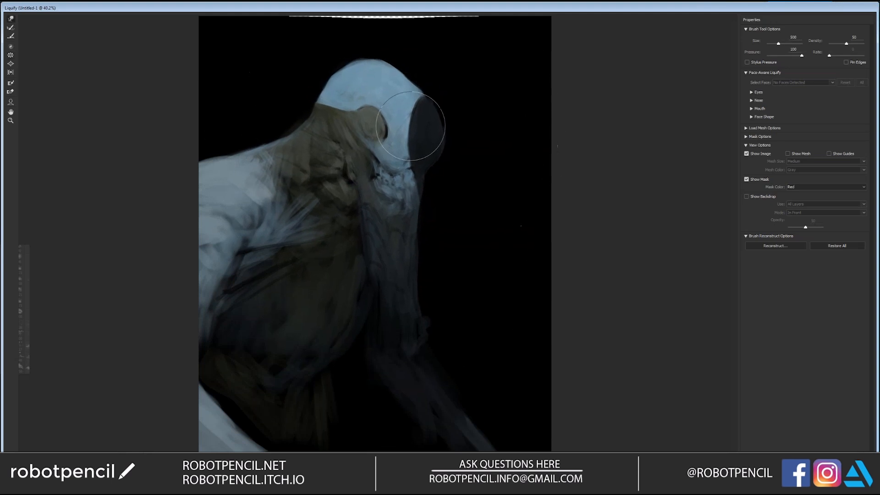
pyautogui.press(']')
pyautogui.press(']')
pyautogui.press(']')
pyautogui.press(']')
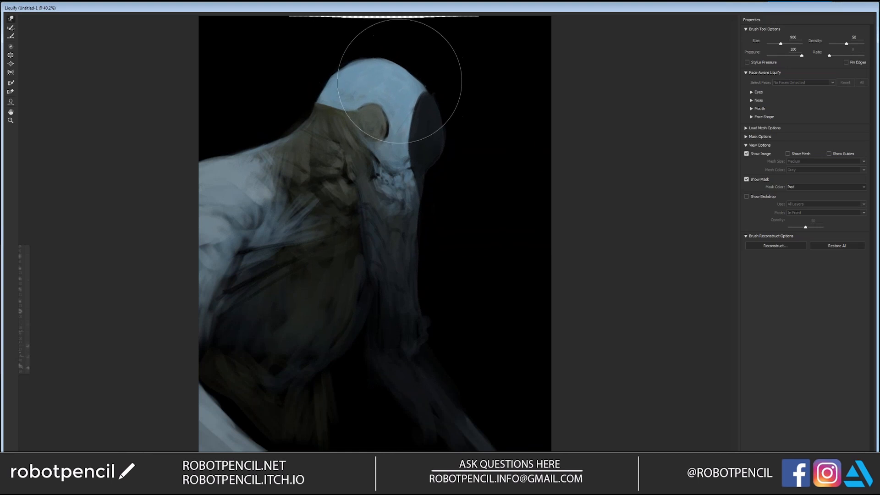
pyautogui.moveTo(393, 77); pyautogui.dragTo(423, 84)
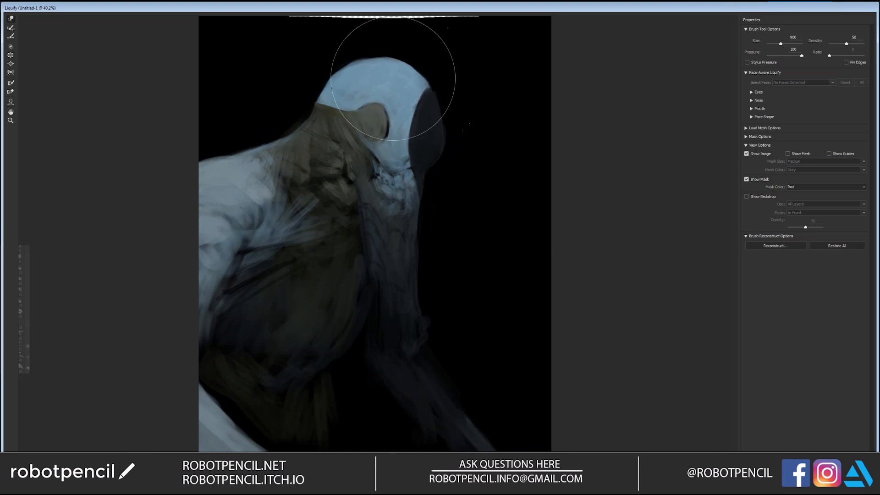
pyautogui.moveTo(369, 72); pyautogui.dragTo(372, 74)
# Push the back of the neck and the upper shoulder contour downward with Forward Warp.
pyautogui.moveTo(308, 89)
pyautogui.mouseDown()
pyautogui.moveTo(258, 144)
pyautogui.moveTo(284, 134)
pyautogui.mouseUp()
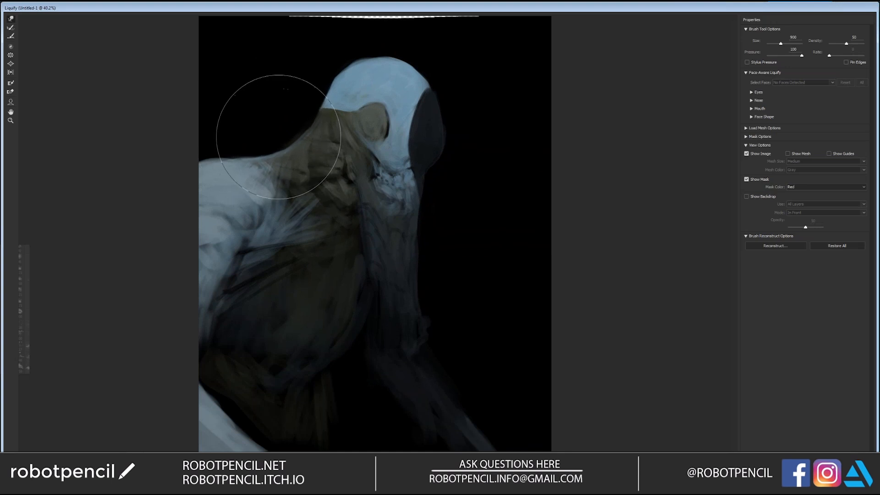
pyautogui.moveTo(223, 141); pyautogui.dragTo(219, 151)
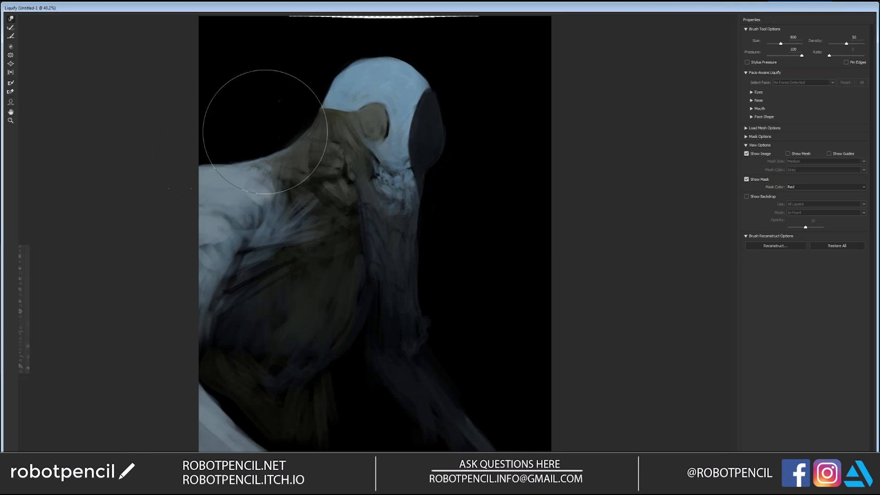
pyautogui.moveTo(265, 132); pyautogui.dragTo(167, 153)
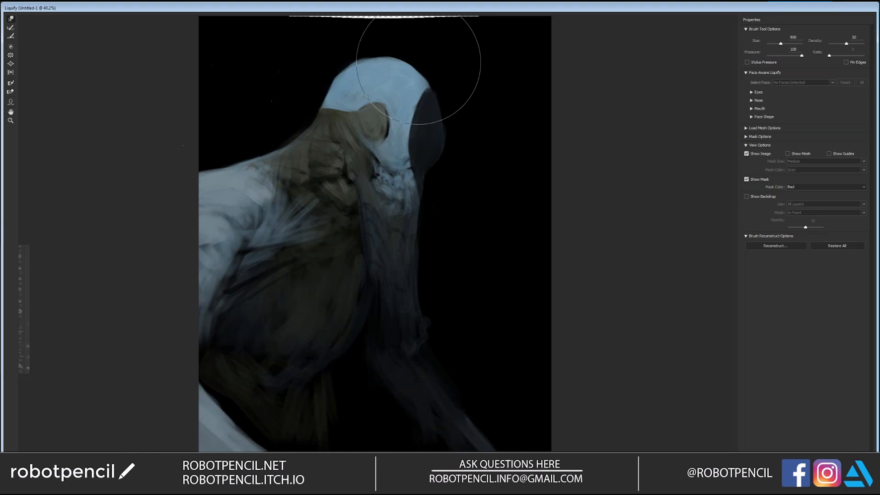
# Adjust the contours of the crown, dark face plate and front of the neck, and apply the Liquify changes.
pyautogui.moveTo(450, 31); pyautogui.dragTo(449, 21)
pyautogui.moveTo(389, 22); pyautogui.dragTo(387, 9)
pyautogui.moveTo(303, 35); pyautogui.dragTo(297, 26)
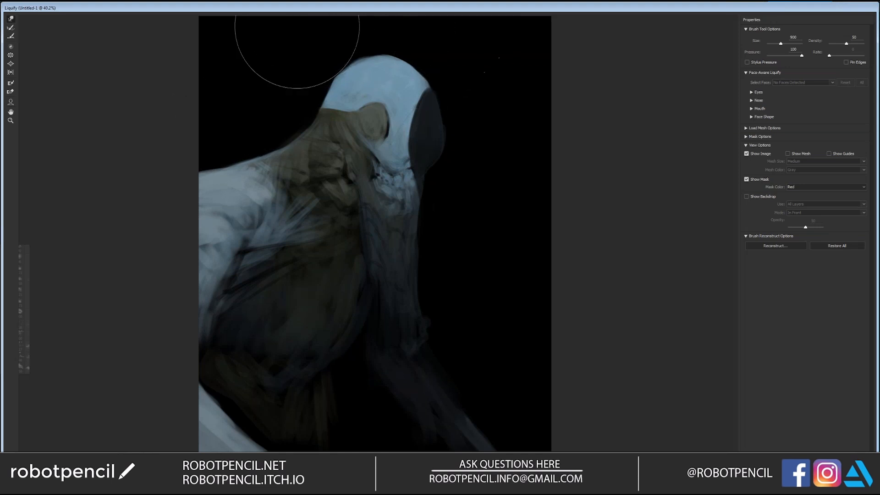
pyautogui.moveTo(481, 139)
pyautogui.mouseDown()
pyautogui.moveTo(458, 146)
pyautogui.moveTo(472, 143)
pyautogui.mouseUp()
pyautogui.moveTo(448, 222)
pyautogui.mouseDown()
pyautogui.moveTo(458, 198)
pyautogui.moveTo(440, 265)
pyautogui.mouseUp()
pyautogui.moveTo(450, 296); pyautogui.dragTo(444, 289)
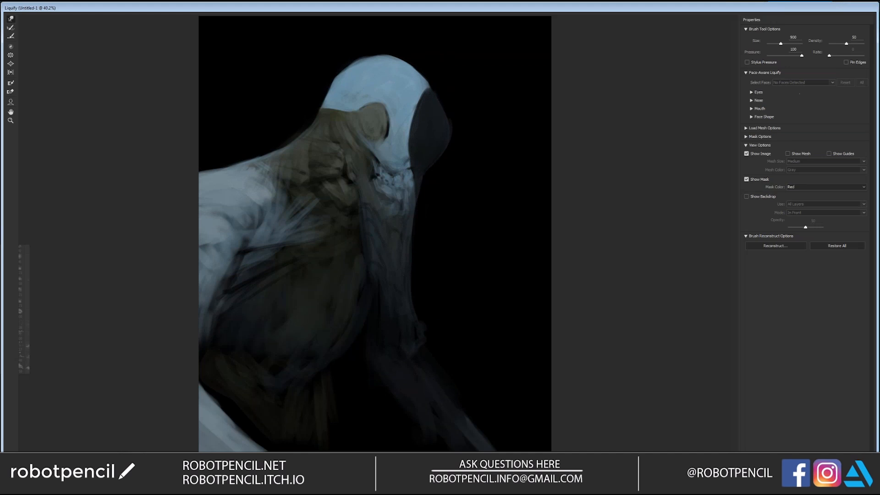
pyautogui.press('Return')
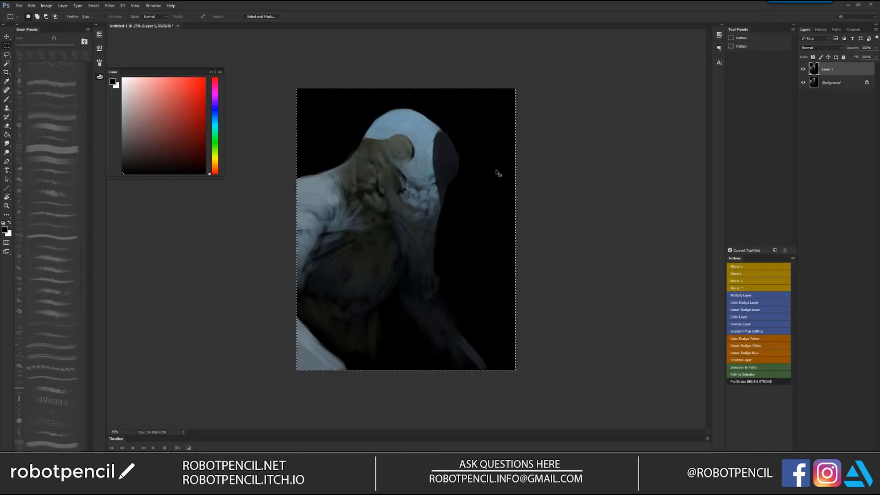
# Clear the canvas selection and flip the canvas horizontally, with the Brush active.
pyautogui.hotkey('ctrl', 's')
pyautogui.click(497, 342)
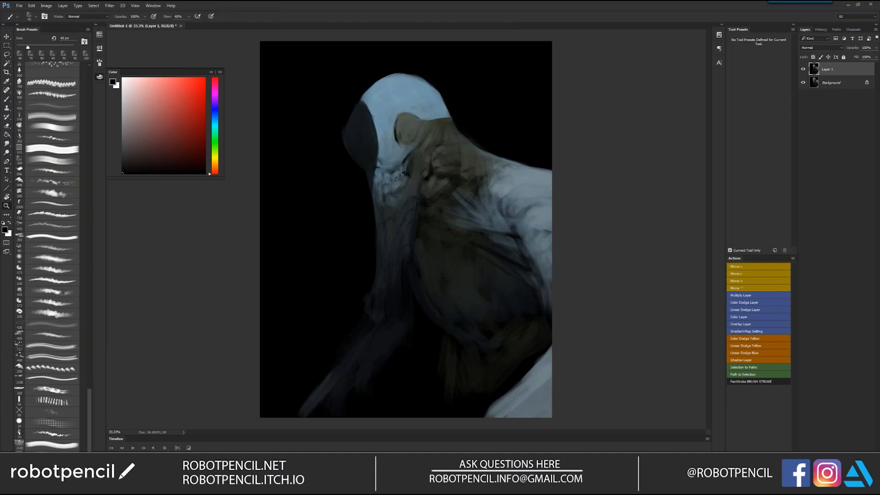
pyautogui.keyDown('ctrl'); pyautogui.click(422, 197); pyautogui.keyUp('ctrl')
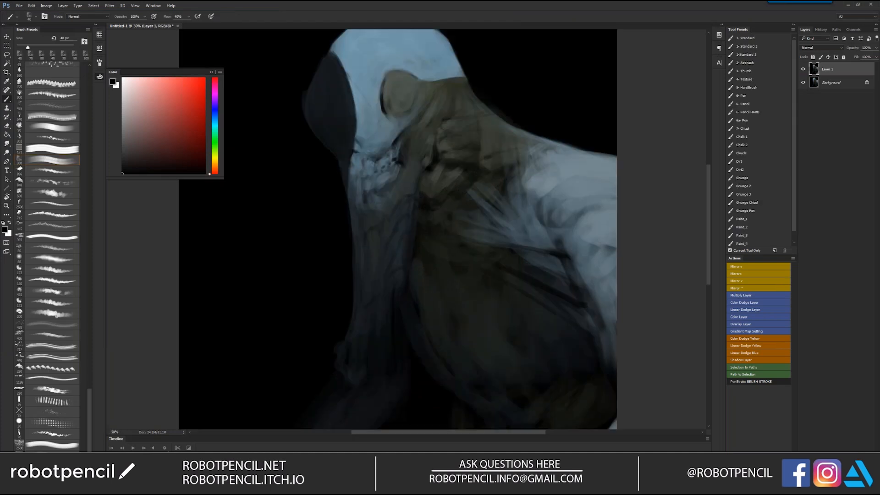
# Refine the mouth and jaw folds with a smaller brush, alternating sampled blue-grey and default black.
pyautogui.keyDown('alt'); pyautogui.click(372, 110); pyautogui.keyUp('alt')
pyautogui.press('[')
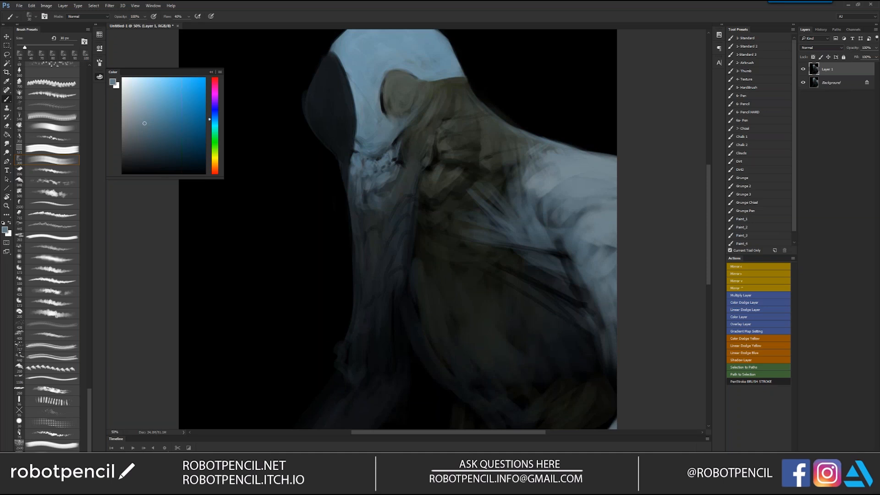
pyautogui.press('d')
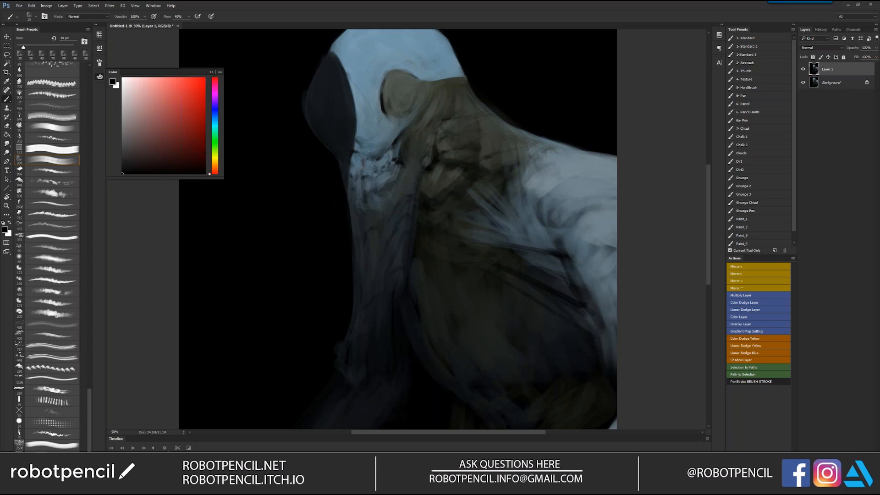
pyautogui.keyDown('alt'); pyautogui.click(372, 135); pyautogui.keyUp('alt')
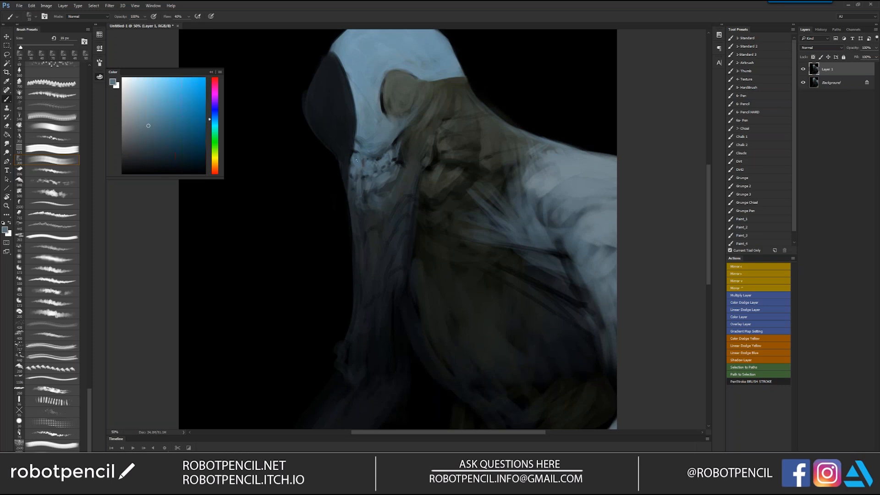
pyautogui.keyDown('alt'); pyautogui.click(377, 153); pyautogui.keyUp('alt')
pyautogui.moveTo(402, 132); pyautogui.dragTo(394, 158)
# Flip the canvas horizontally and paint small blue-grey teeth along the lower jaw.
pyautogui.hotkey('ctrl', '-')
pyautogui.hotkey('ctrl', '-')
pyautogui.press('F1')
pyautogui.hotkey('ctrl', '+')
pyautogui.hotkey('ctrl', '+')
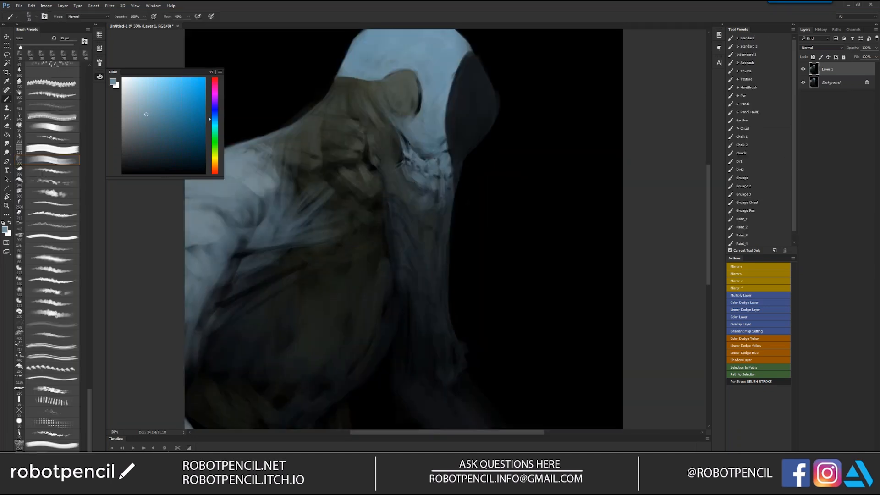
pyautogui.press(']')
pyautogui.moveTo(392, 167); pyautogui.dragTo(440, 213)
# Flip the canvas horizontally to check the jaw from the opposite side.
pyautogui.press('z')
pyautogui.keyDown('alt'); pyautogui.click(421, 201); pyautogui.keyUp('alt')
pyautogui.keyDown('alt'); pyautogui.click(422, 202); pyautogui.keyUp('alt')
pyautogui.hotkey('ctrl', 'shift', 'h')
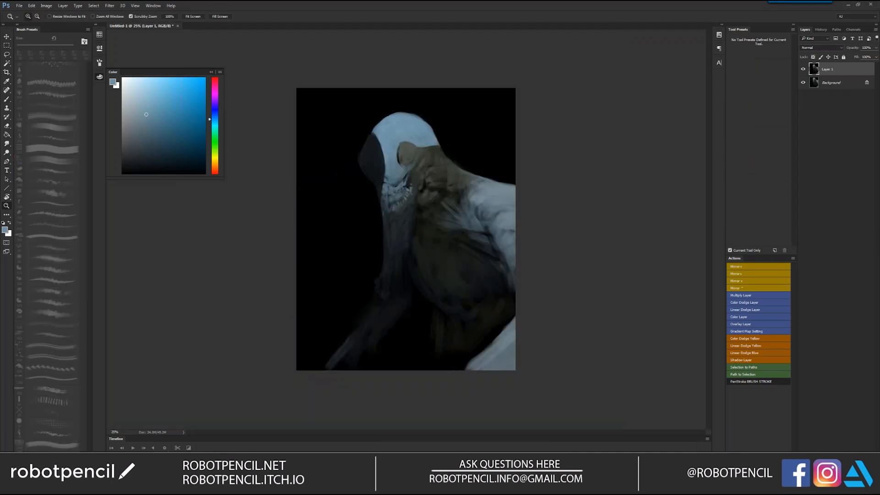
pyautogui.click(399, 200)
pyautogui.click(398, 199)
# Paint teeth at the front of the mouth in blue-grey sampled from the shoulder, with black as the background color.
pyautogui.press('b')
pyautogui.press('d')
pyautogui.press('x')
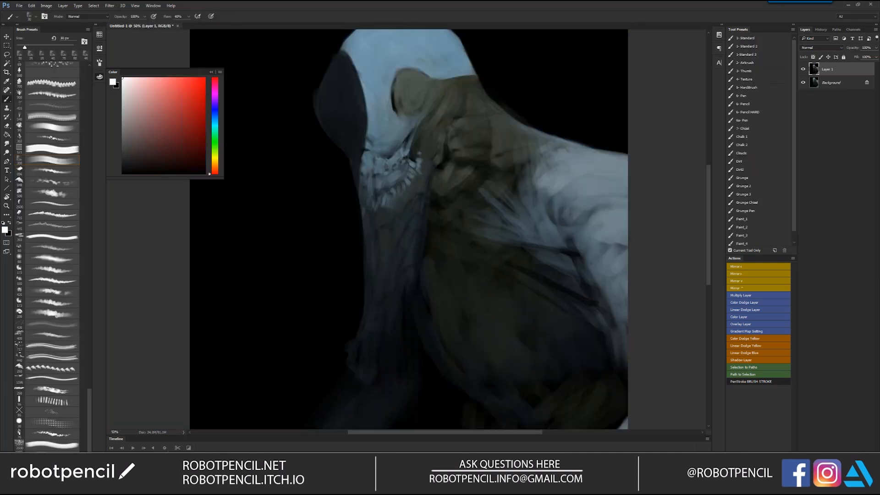
pyautogui.press('x')
pyautogui.keyDown('alt'); pyautogui.click(568, 169); pyautogui.keyUp('alt')
pyautogui.press('x')
pyautogui.keyDown('alt'); pyautogui.click(559, 105); pyautogui.keyUp('alt')
pyautogui.press('x')
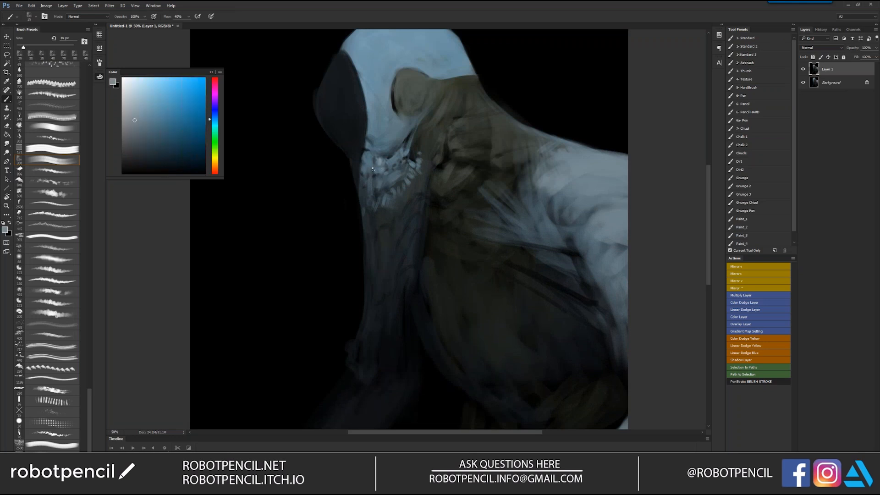
pyautogui.moveTo(372, 162); pyautogui.dragTo(362, 186)
pyautogui.keyDown('alt'); pyautogui.click(365, 185); pyautogui.keyUp('alt')
# Flip the canvas horizontally and brighten the upper front teeth with a lighter blue-grey based on a sampled tooth color.
pyautogui.hotkey('ctrl', 'shift', 'h')
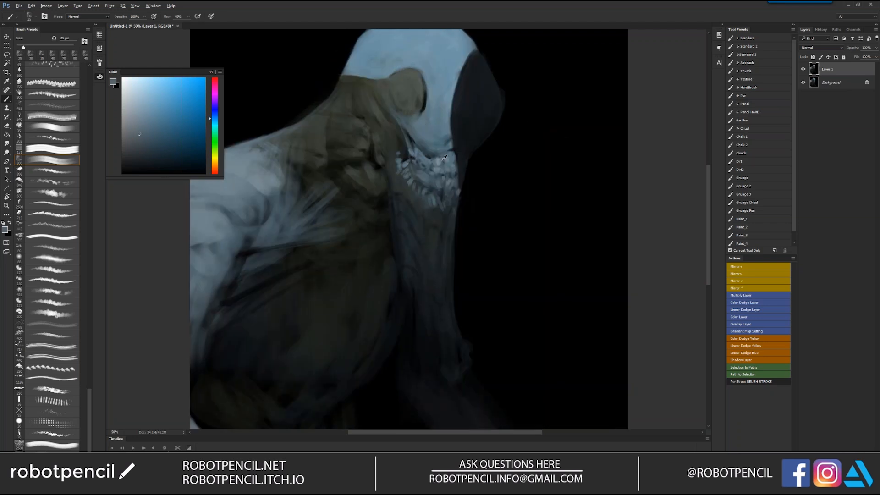
pyautogui.keyDown('alt'); pyautogui.click(444, 158); pyautogui.keyUp('alt')
pyautogui.click(137, 127)
# Darken the gap between the upper teeth and the face plate with a smaller brush in default black.
pyautogui.press('d')
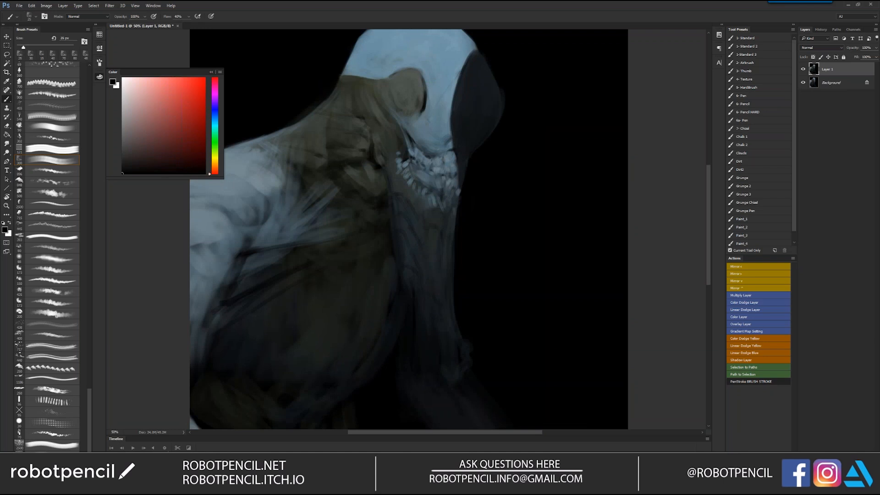
pyautogui.keyDown('alt'); pyautogui.click(433, 171); pyautogui.keyUp('alt')
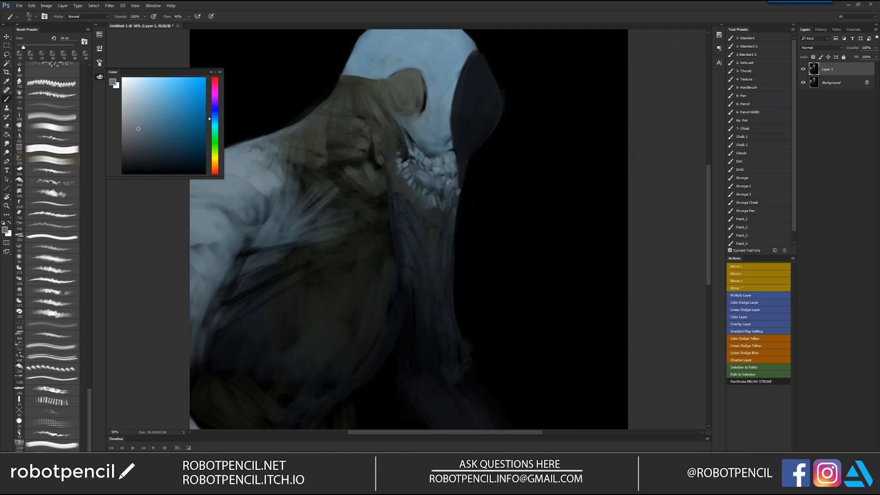
pyautogui.press('d')
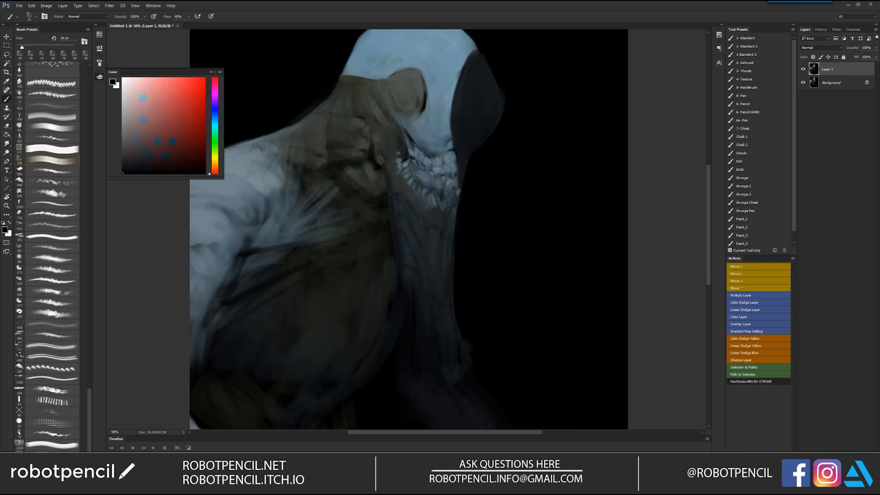
pyautogui.press('[')
pyautogui.moveTo(454, 152); pyautogui.dragTo(455, 159)
pyautogui.moveTo(453, 147); pyautogui.dragTo(451, 134)
# Flip the canvas horizontally and enlarge the brush for work on the face plate.
pyautogui.press('z')
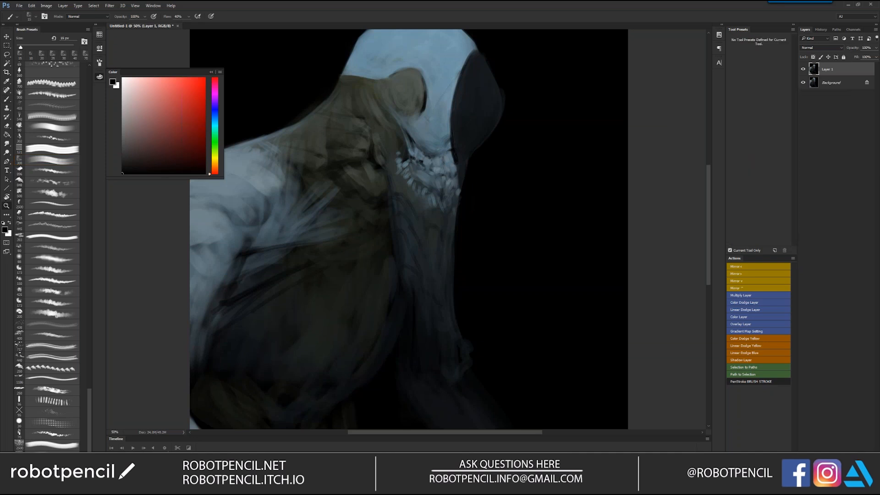
pyautogui.keyDown('alt'); pyautogui.click(404, 198); pyautogui.keyUp('alt')
pyautogui.keyDown('alt'); pyautogui.click(403, 198); pyautogui.keyUp('alt')
pyautogui.hotkey('ctrl', 'shift', 'h')
pyautogui.click(403, 198)
pyautogui.click(404, 198)
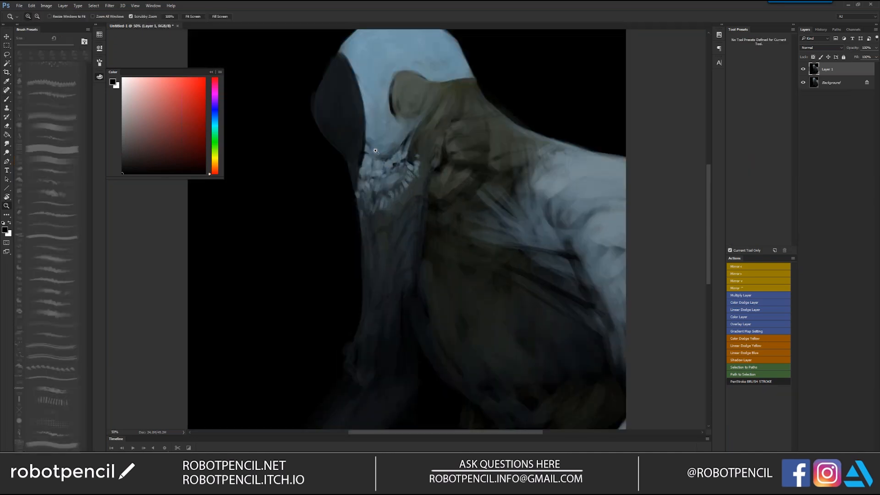
pyautogui.press('b')
pyautogui.press(']')
pyautogui.press(']')
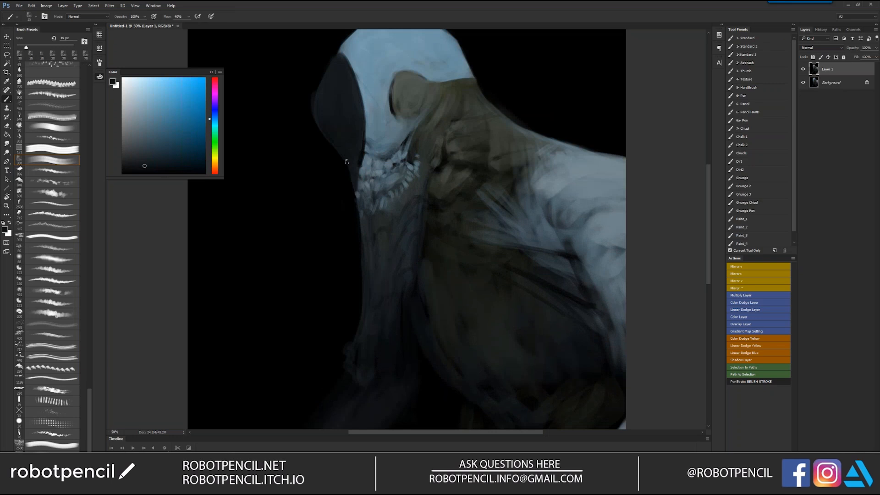
# Refine the dark face plate and its lower tip beside the mouth with sampled dark tones.
pyautogui.moveTo(375, 132); pyautogui.dragTo(401, 183)
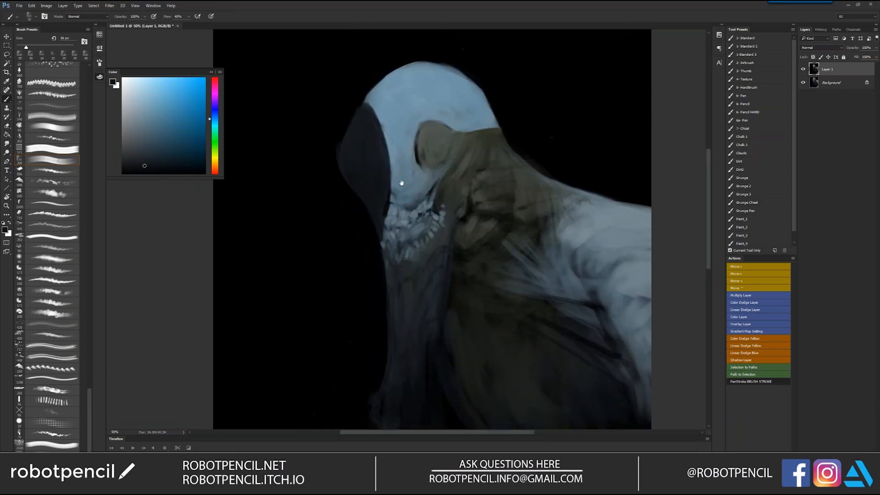
pyautogui.keyDown('alt'); pyautogui.click(365, 109); pyautogui.keyUp('alt')
pyautogui.moveTo(365, 108)
pyautogui.mouseDown()
pyautogui.moveTo(347, 133)
pyautogui.moveTo(342, 168)
pyautogui.moveTo(280, 167)
pyautogui.mouseUp()
pyautogui.keyDown('alt'); pyautogui.click(338, 153); pyautogui.keyUp('alt')
# Flip the canvas horizontally and clean up the face plate's edge beside the teeth with a smaller brush in sampled dark tones.
pyautogui.hotkey('ctrl', 'shift', 'h')
pyautogui.press('[')
pyautogui.press('[')
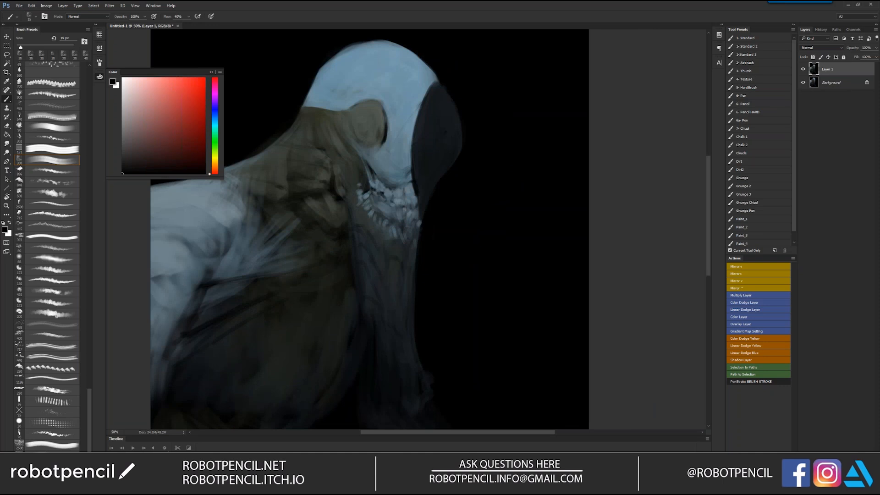
pyautogui.keyDown('alt'); pyautogui.click(418, 188); pyautogui.keyUp('alt')
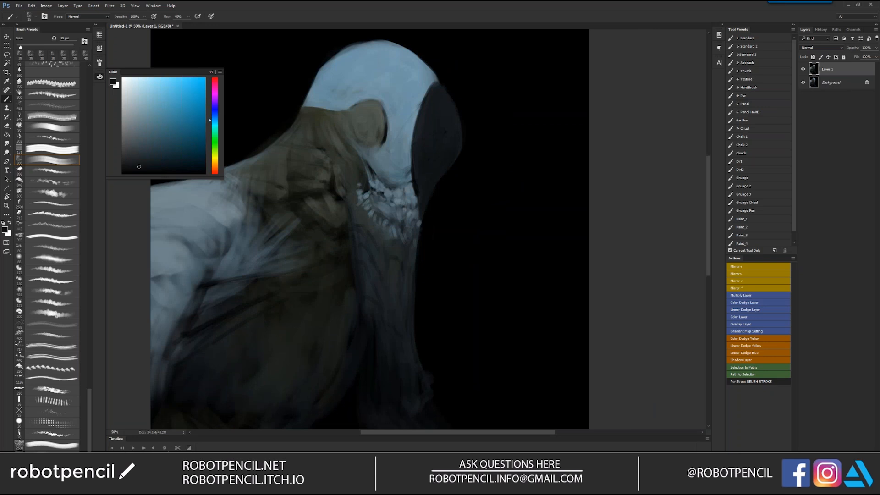
pyautogui.keyDown('alt'); pyautogui.click(418, 192); pyautogui.keyUp('alt')
# Flip the canvas horizontally and hide the panels to view the painting on a clear workspace.
pyautogui.press('z')
pyautogui.keyDown('alt'); pyautogui.click(409, 185); pyautogui.keyUp('alt')
pyautogui.keyDown('alt'); pyautogui.click(409, 185); pyautogui.keyUp('alt')
pyautogui.hotkey('ctrl', 'shift', 'h')
pyautogui.press('Tab')
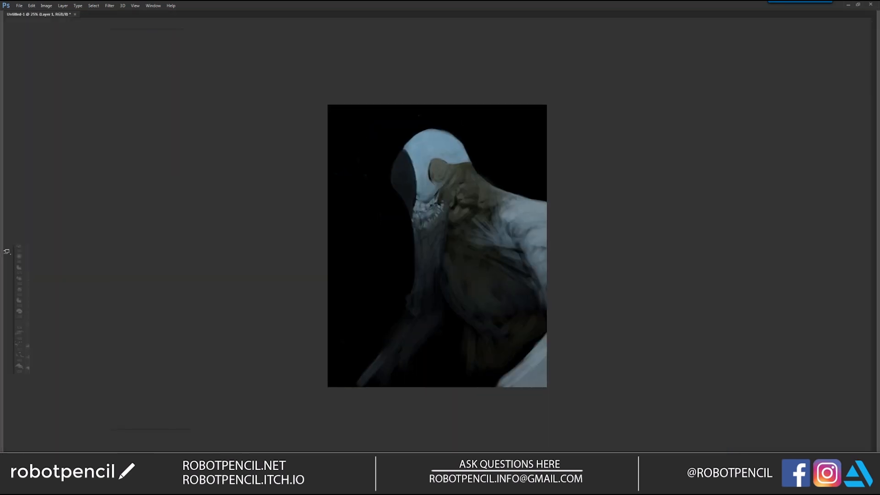
pyautogui.click(408, 183)
pyautogui.click(409, 183)
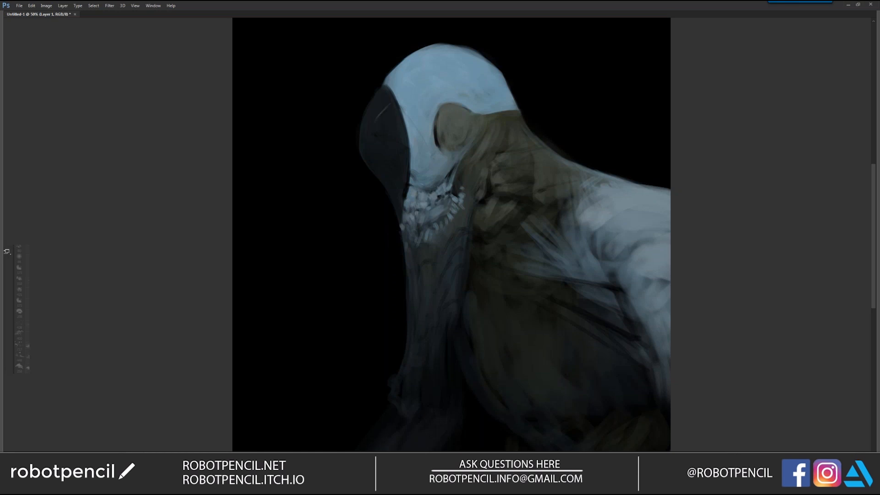
# Paint a faint grey highlight on the upper part of the dark face plate.
pyautogui.moveTo(376, 119); pyautogui.dragTo(391, 102)
pyautogui.moveTo(389, 103); pyautogui.dragTo(378, 118)
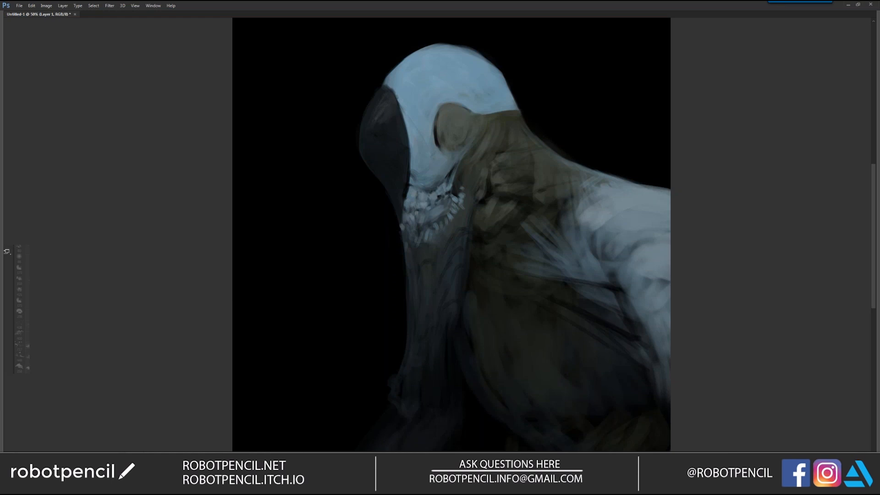
pyautogui.moveTo(401, 99); pyautogui.dragTo(390, 88)
# Flip the canvas horizontally and blend the highlight across the middle of the dark face plate.
pyautogui.hotkey('ctrl', '-')
pyautogui.hotkey('ctrl', '-')
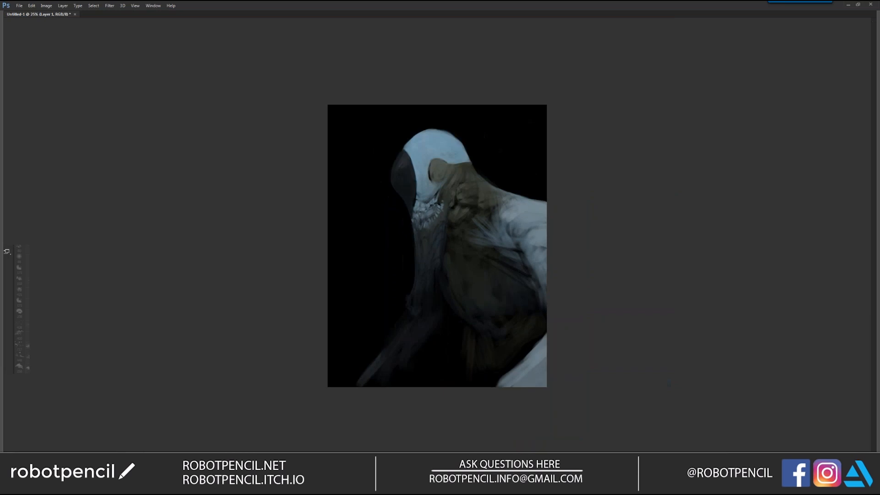
pyautogui.hotkey('ctrl', 'shift', 'h')
pyautogui.keyDown('ctrl'); pyautogui.click(473, 168); pyautogui.keyUp('ctrl')
pyautogui.keyDown('ctrl'); pyautogui.click(474, 168); pyautogui.keyUp('ctrl')
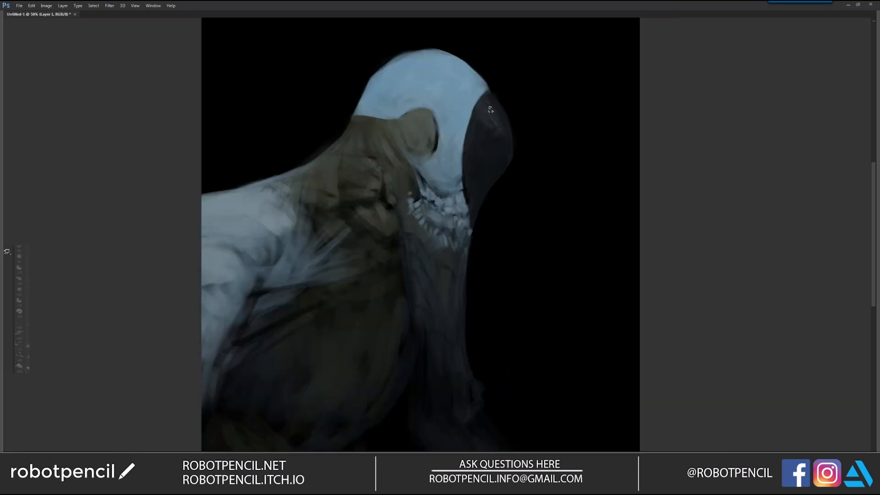
pyautogui.moveTo(482, 128); pyautogui.dragTo(474, 136)
# Flip the canvas horizontally again to check the face plate's shading against the whole figure.
pyautogui.keyDown('alt'); pyautogui.click(506, 229); pyautogui.keyUp('alt')
pyautogui.keyDown('alt'); pyautogui.click(506, 229); pyautogui.keyUp('alt')
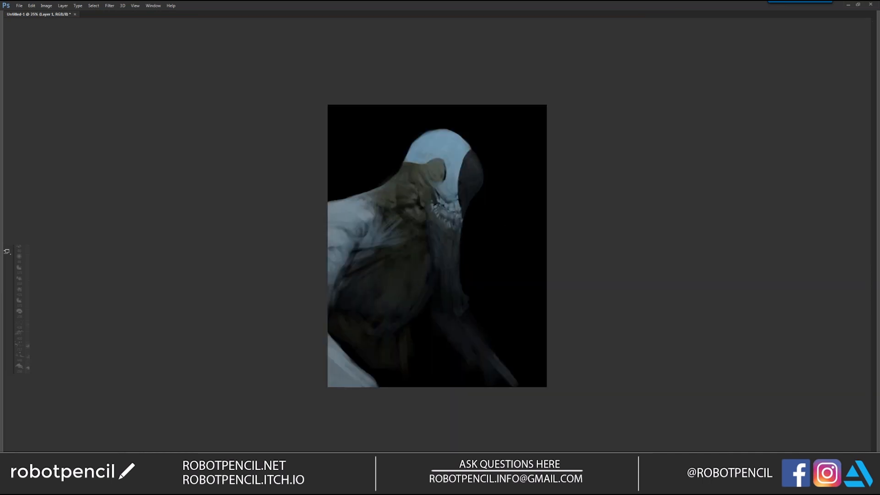
pyautogui.hotkey('ctrl', 'shift', 'h')
pyautogui.keyDown('ctrl'); pyautogui.click(441, 170); pyautogui.keyUp('ctrl')
pyautogui.keyDown('ctrl'); pyautogui.click(440, 171); pyautogui.keyUp('ctrl')
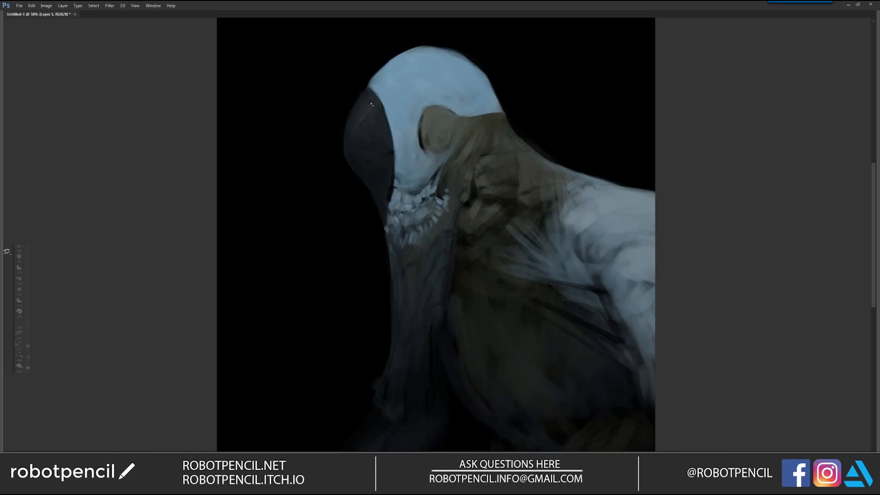
# Paint a small dark spot on the front edge of the dark face plate and flip the canvas to check it.
pyautogui.moveTo(385, 106); pyautogui.dragTo(391, 126)
pyautogui.hotkey('ctrl', 'z')
pyautogui.hotkey('ctrl', 'shift', 'h')
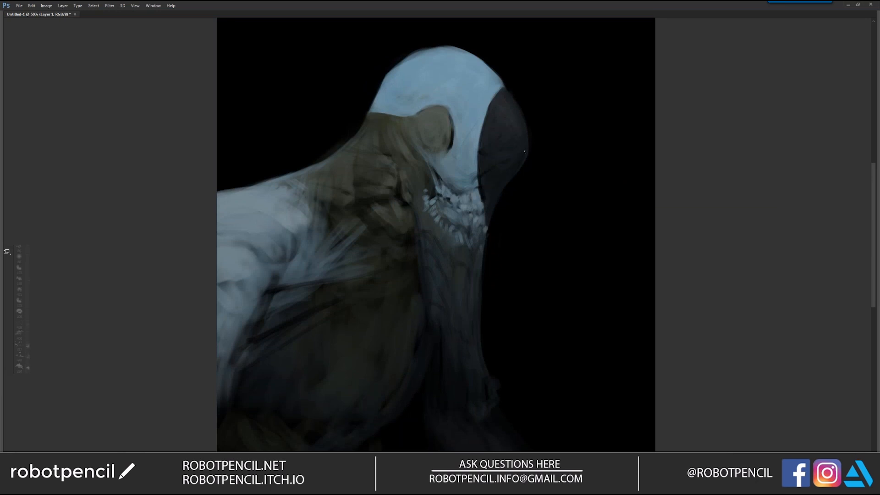
pyautogui.hotkey('ctrl', 'shift', 'h')
pyautogui.moveTo(426, 166); pyautogui.dragTo(498, 117)
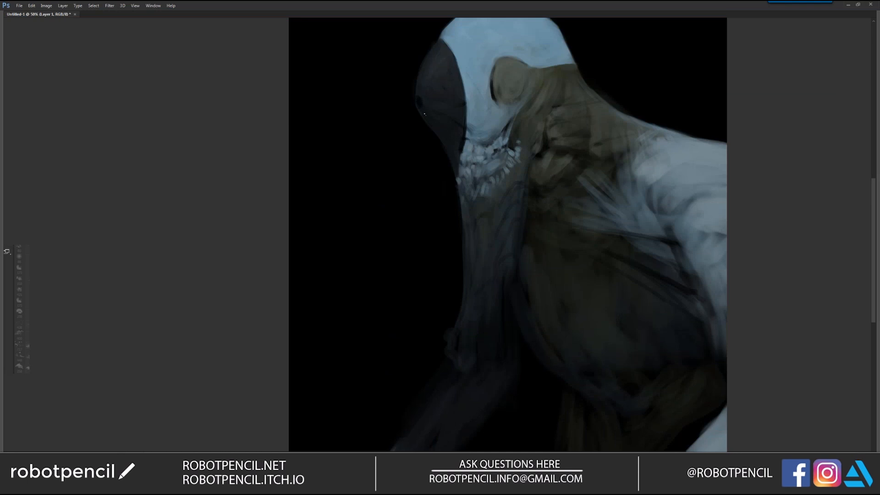
pyautogui.scroll(-2, 488, 189)
pyautogui.hotkey('ctrl', 'shift', 'h')
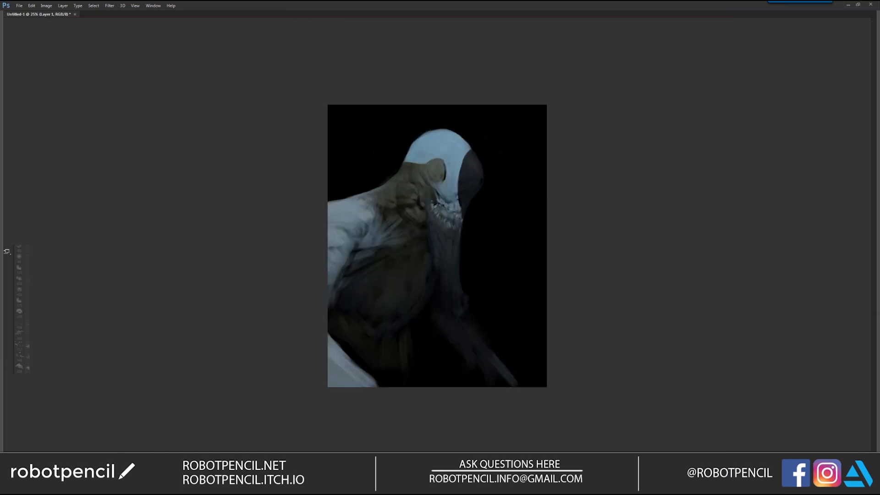
pyautogui.scroll(2, 488, 188)
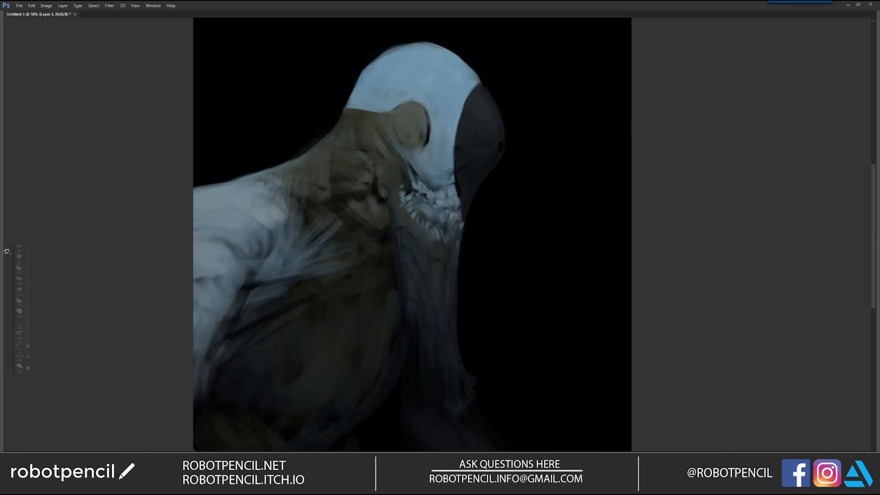
# Touch up the blue area above the olive ear-shaped patch and flip the canvas horizontally.
pyautogui.moveTo(411, 99)
pyautogui.mouseDown()
pyautogui.moveTo(394, 105)
pyautogui.moveTo(422, 103)
pyautogui.mouseUp()
pyautogui.hotkey('ctrl', '-')
pyautogui.hotkey('ctrl', '-')
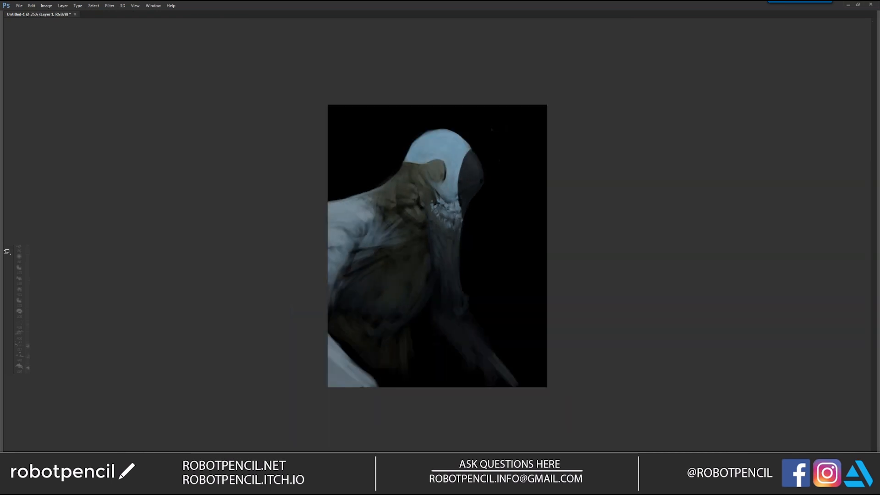
pyautogui.hotkey('ctrl', 'shift', 'h')
pyautogui.keyDown('ctrl'); pyautogui.click(436, 150); pyautogui.keyUp('ctrl')
pyautogui.keyDown('ctrl'); pyautogui.click(436, 150); pyautogui.keyUp('ctrl')
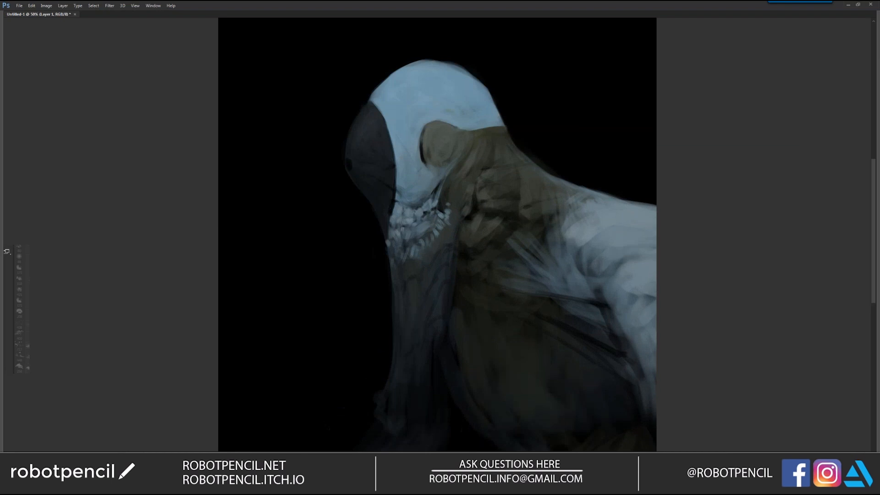
# Blend soft blue shading over the crown and back of the head and flip the canvas to check it.
pyautogui.moveTo(420, 61)
pyautogui.mouseDown()
pyautogui.moveTo(462, 67)
pyautogui.moveTo(483, 90)
pyautogui.mouseUp()
pyautogui.moveTo(467, 72); pyautogui.dragTo(488, 90)
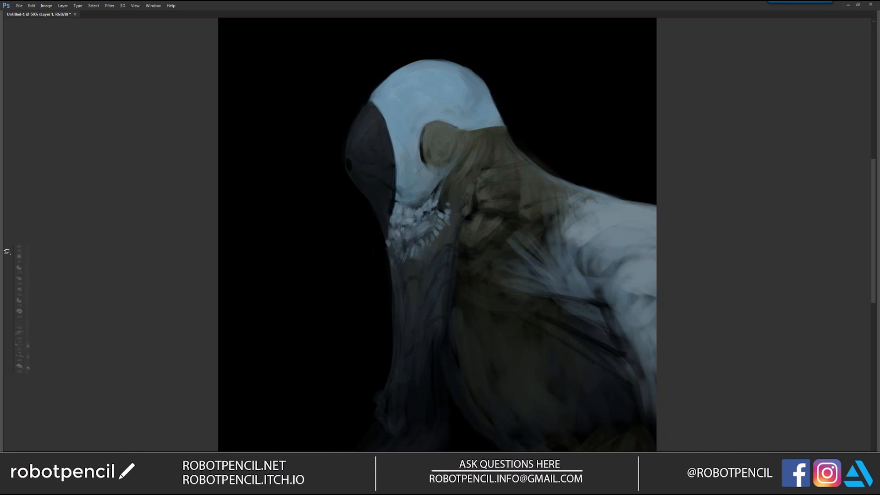
pyautogui.moveTo(430, 104)
pyautogui.mouseDown()
pyautogui.moveTo(428, 91)
pyautogui.moveTo(462, 87)
pyautogui.mouseUp()
pyautogui.moveTo(409, 78); pyautogui.dragTo(398, 97)
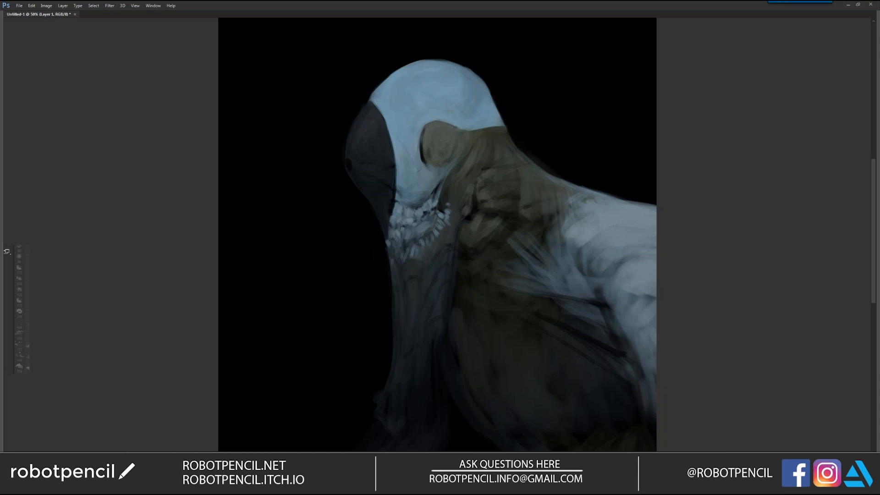
pyautogui.hotkey('ctrl', '-')
pyautogui.hotkey('ctrl', '-')
pyautogui.hotkey('ctrl', '-')
pyautogui.hotkey('ctrl', 'shift', 'h')
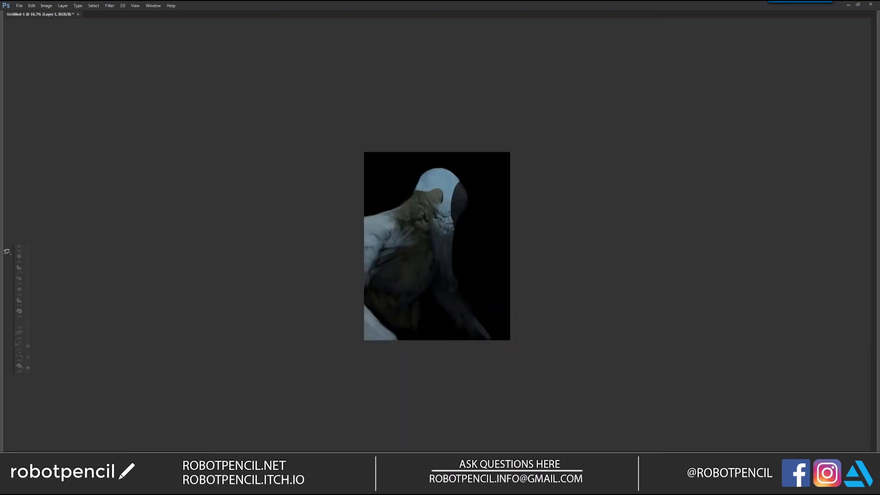
pyautogui.click(462, 215)
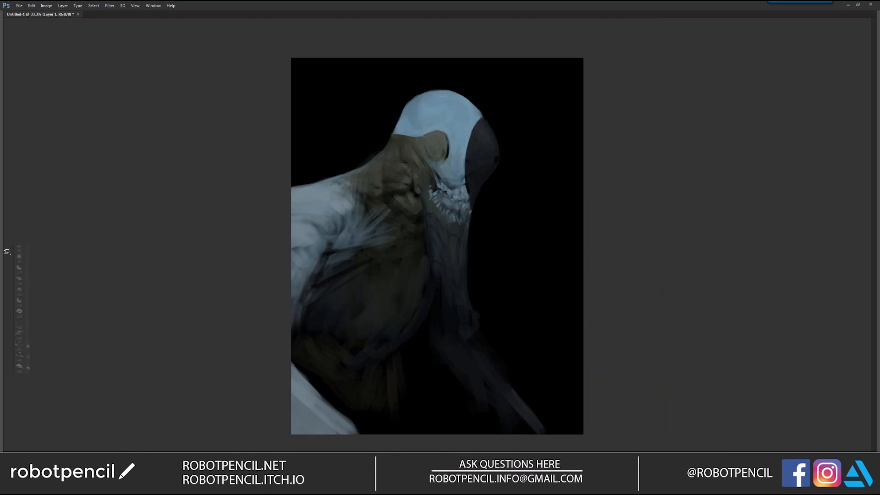
# Paint pale blue-grey strokes over the shoulder to smooth its folds down toward the armpit.
pyautogui.press('Tab')
pyautogui.press('Tab')
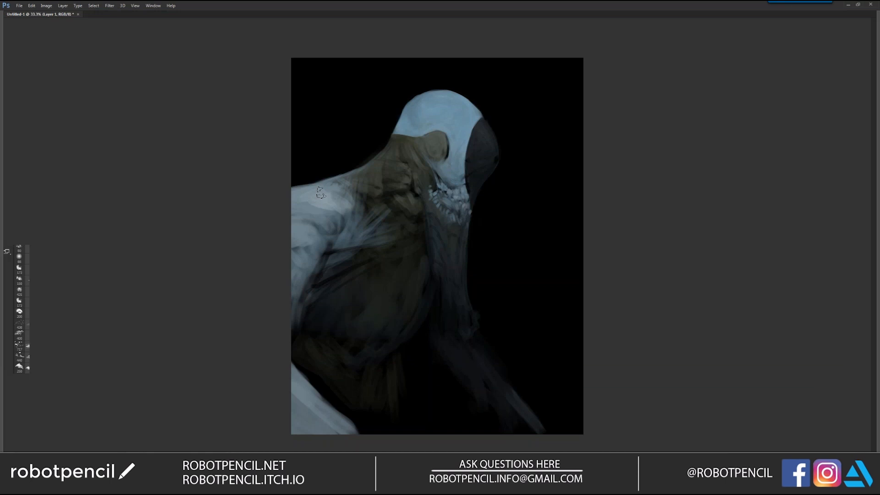
pyautogui.moveTo(335, 186); pyautogui.dragTo(344, 184)
pyautogui.moveTo(301, 214); pyautogui.dragTo(328, 221)
pyautogui.moveTo(327, 212); pyautogui.dragTo(343, 223)
pyautogui.moveTo(309, 217); pyautogui.dragTo(335, 229)
pyautogui.moveTo(335, 219); pyautogui.dragTo(329, 251)
pyautogui.moveTo(326, 244); pyautogui.dragTo(333, 251)
pyautogui.moveTo(338, 216); pyautogui.dragTo(329, 250)
pyautogui.moveTo(347, 214)
pyautogui.mouseDown()
pyautogui.moveTo(339, 251)
pyautogui.moveTo(318, 253)
pyautogui.mouseUp()
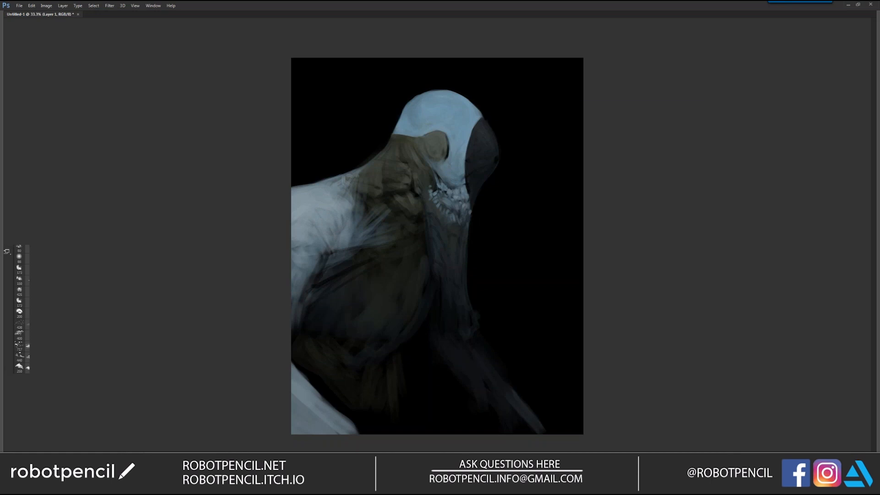
# Flip the canvas horizontally and paint pale streaks from the shoulder into the upper chest.
pyautogui.press('F2')
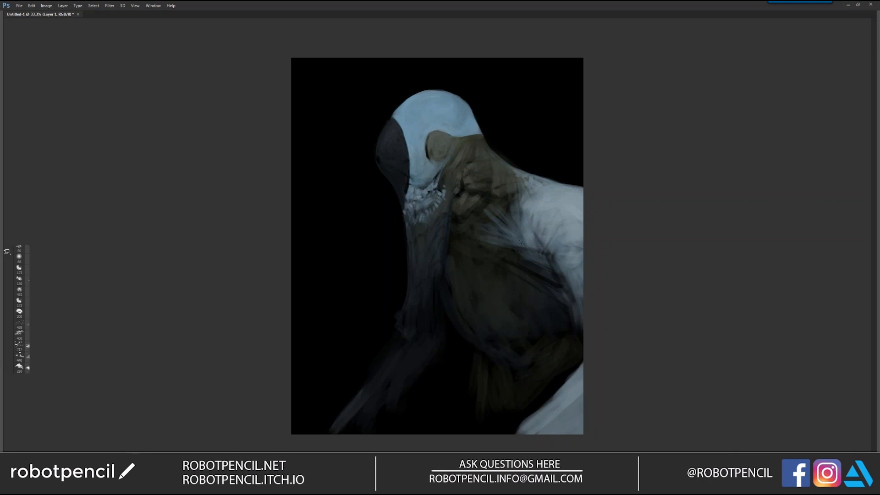
pyautogui.moveTo(519, 236)
pyautogui.mouseDown()
pyautogui.moveTo(533, 254)
pyautogui.moveTo(534, 246)
pyautogui.mouseUp()
pyautogui.moveTo(514, 236)
pyautogui.mouseDown()
pyautogui.moveTo(525, 255)
pyautogui.moveTo(516, 251)
pyautogui.mouseUp()
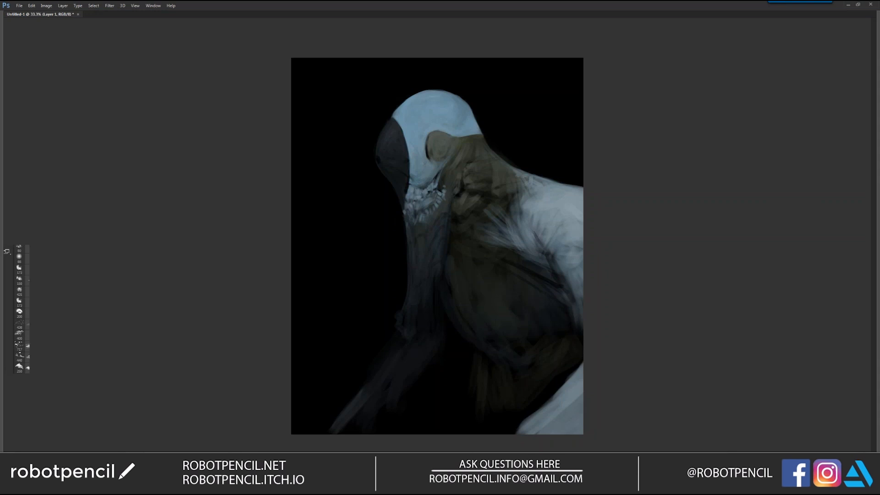
# Flip the canvas back and paint blue-grey strokes down the upper arm to define its inner edge against the torso.
pyautogui.hotkey('ctrl', 'shift', 'h')
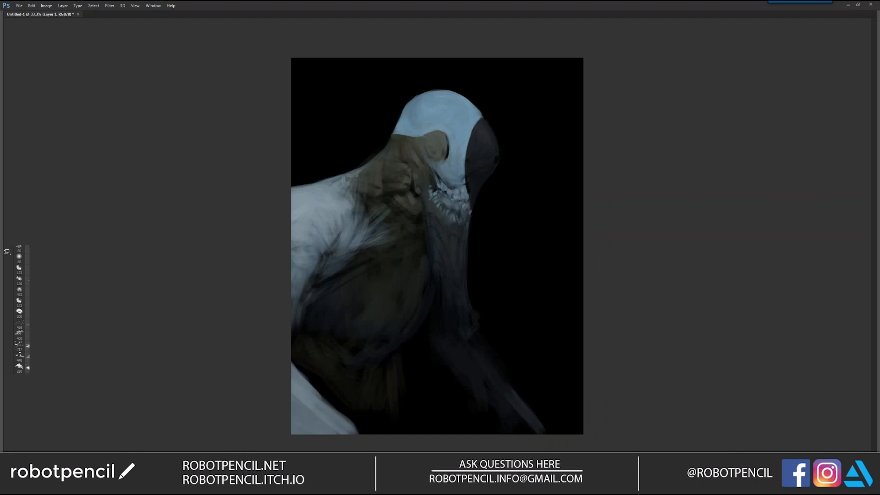
pyautogui.moveTo(325, 260); pyautogui.dragTo(301, 304)
pyautogui.moveTo(315, 271)
pyautogui.mouseDown()
pyautogui.moveTo(288, 321)
pyautogui.moveTo(298, 320)
pyautogui.mouseUp()
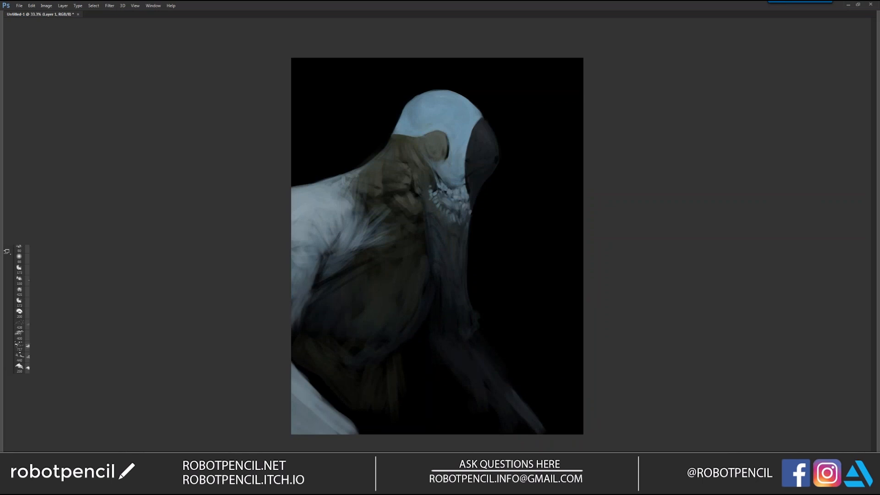
pyautogui.moveTo(312, 285); pyautogui.dragTo(292, 330)
pyautogui.moveTo(322, 250)
pyautogui.mouseDown()
pyautogui.moveTo(295, 266)
pyautogui.moveTo(293, 251)
pyautogui.mouseUp()
# Paint dark crease strokes between the shoulder and chest while flipping the canvas, and undo the last unwanted stroke.
pyautogui.hotkey('ctrl', 'shift', 'h')
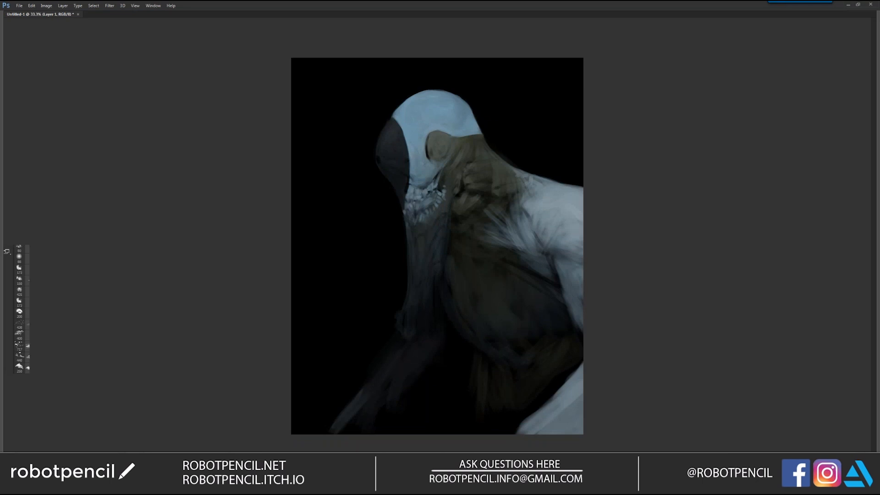
pyautogui.moveTo(529, 204); pyautogui.dragTo(521, 220)
pyautogui.hotkey('ctrl', 'shift', 'h')
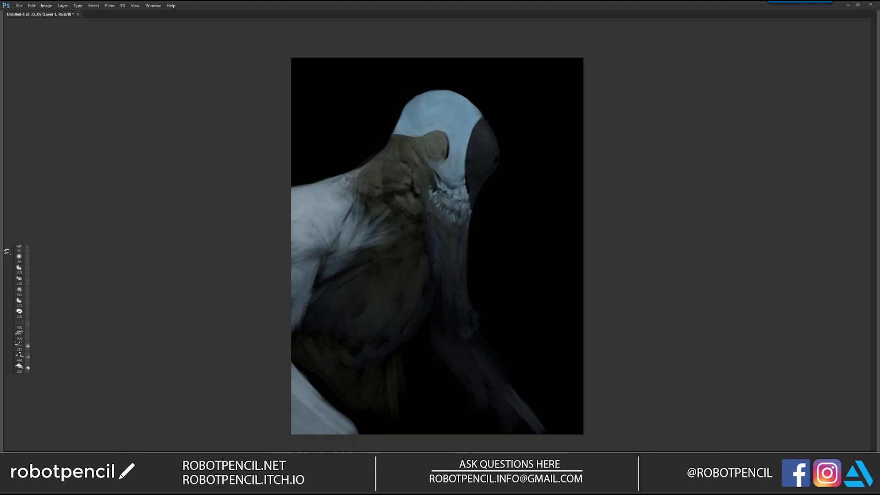
pyautogui.moveTo(360, 204); pyautogui.dragTo(349, 218)
pyautogui.hotkey('ctrl', 'alt', 'z')
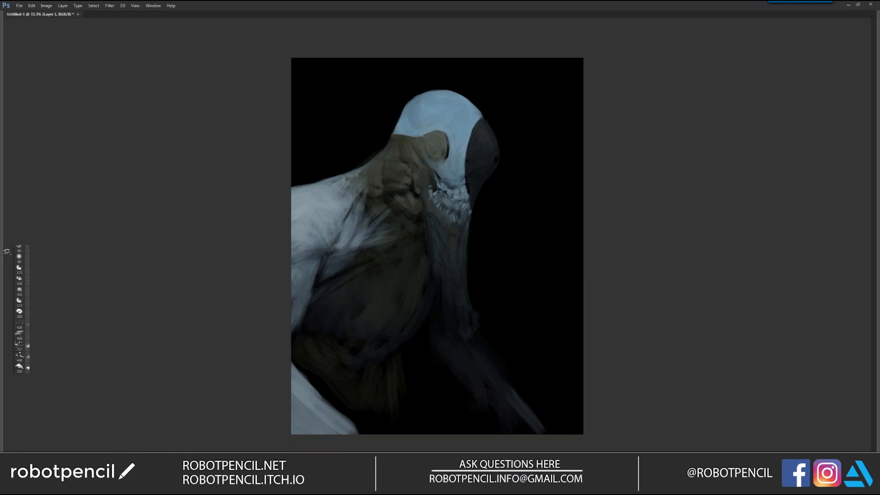
# Add muted blue-grey strokes to the side of the ribs and darken the torso edge beside the front limb.
pyautogui.hotkey('ctrl', 'shift', 'h')
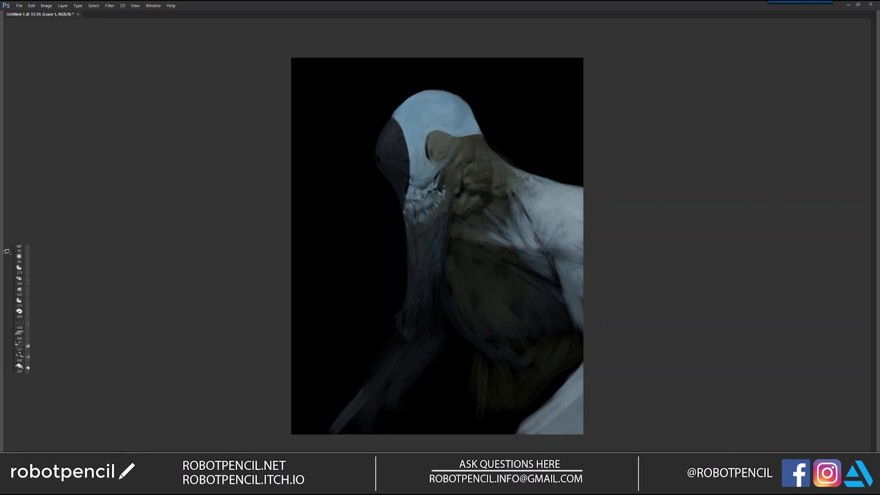
pyautogui.hotkey('ctrl', 'shift', 'h')
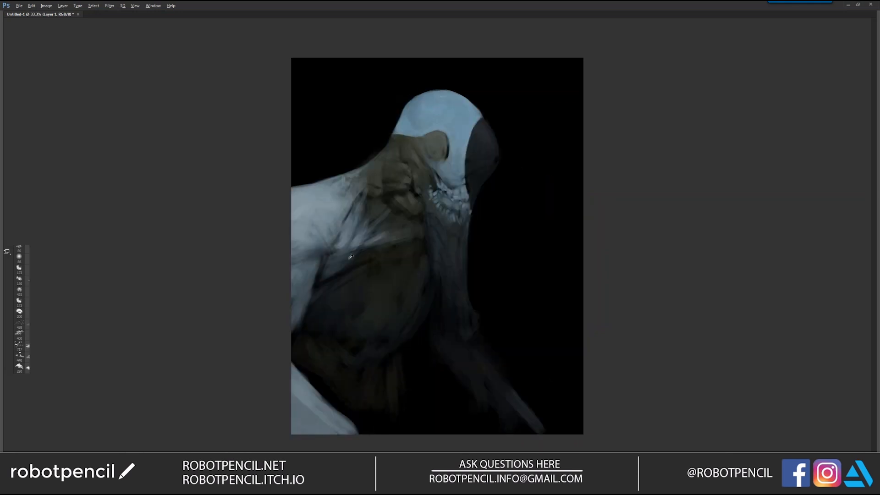
pyautogui.moveTo(329, 287); pyautogui.dragTo(344, 275)
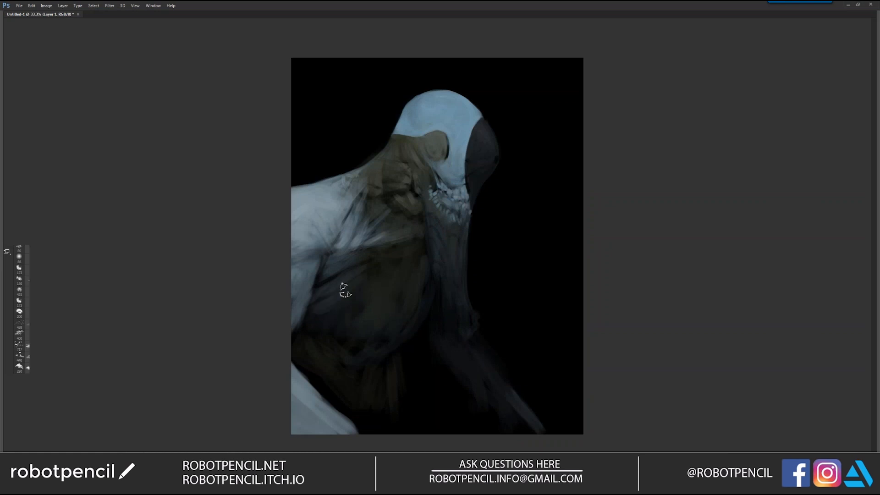
pyautogui.moveTo(434, 291); pyautogui.dragTo(433, 307)
pyautogui.moveTo(431, 272); pyautogui.dragTo(429, 306)
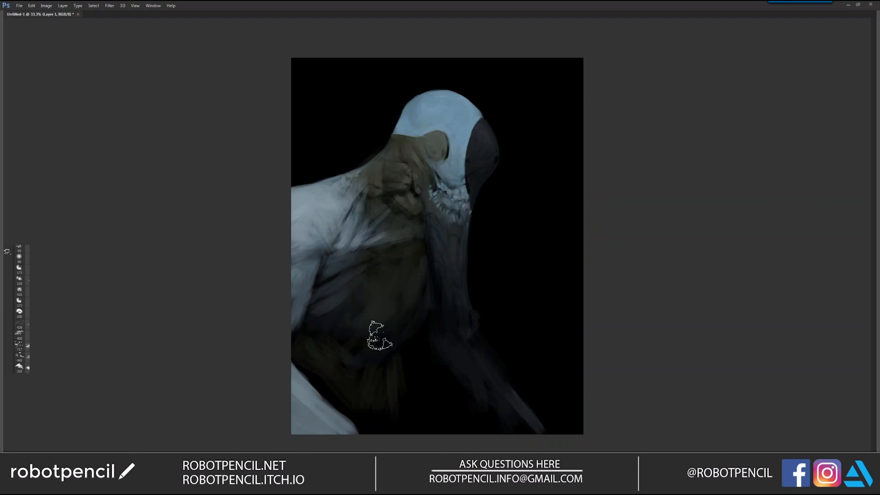
# Flip the canvas repeatedly and examine the torso shading against the whole figure at different zoom levels.
pyautogui.hotkey('ctrl', '-')
pyautogui.hotkey('ctrl', '-')
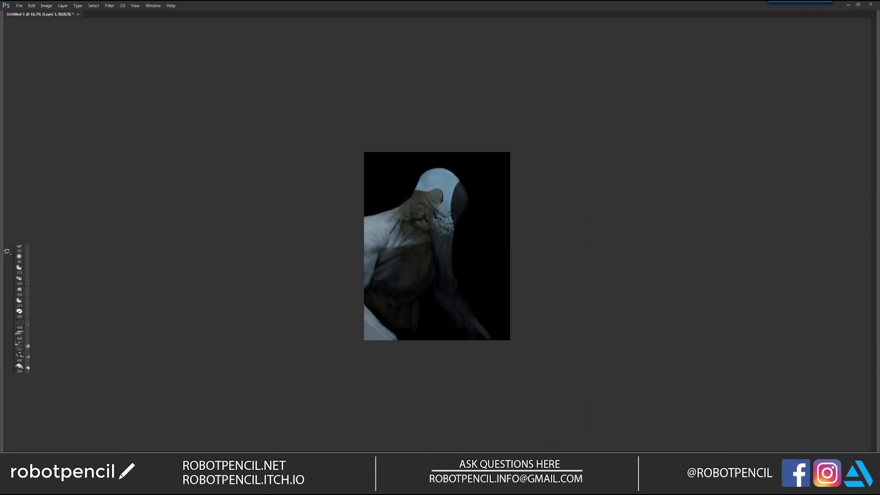
pyautogui.hotkey('ctrl', 'shift', 'h')
pyautogui.hotkey('ctrl', '+')
pyautogui.hotkey('ctrl', '+')
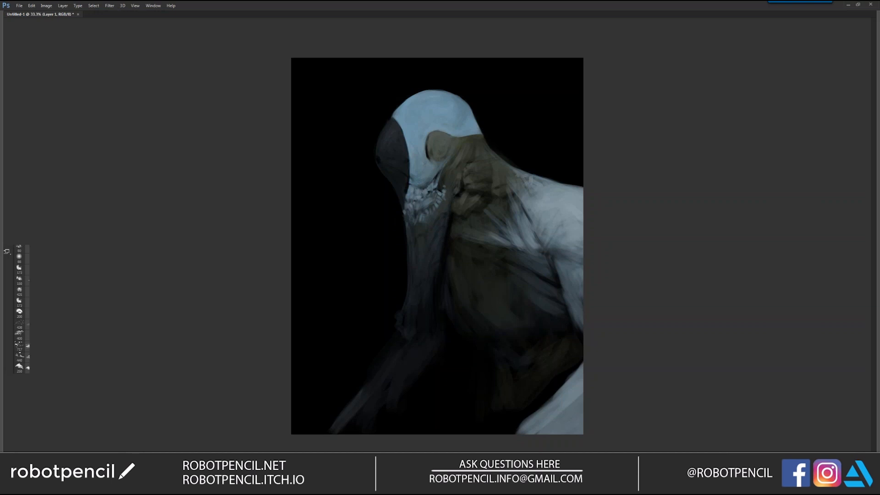
pyautogui.hotkey('ctrl', '-')
pyautogui.hotkey('ctrl', 'shift', 'h')
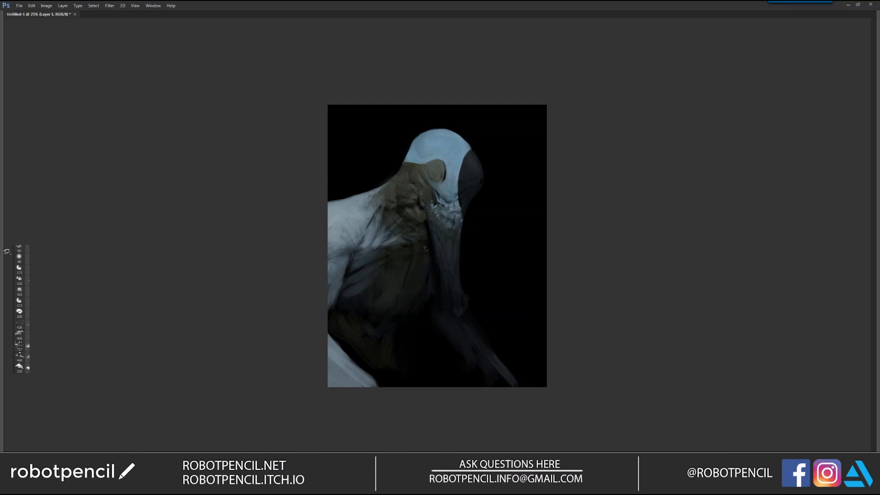
pyautogui.hotkey('ctrl', 'shift', 'h')
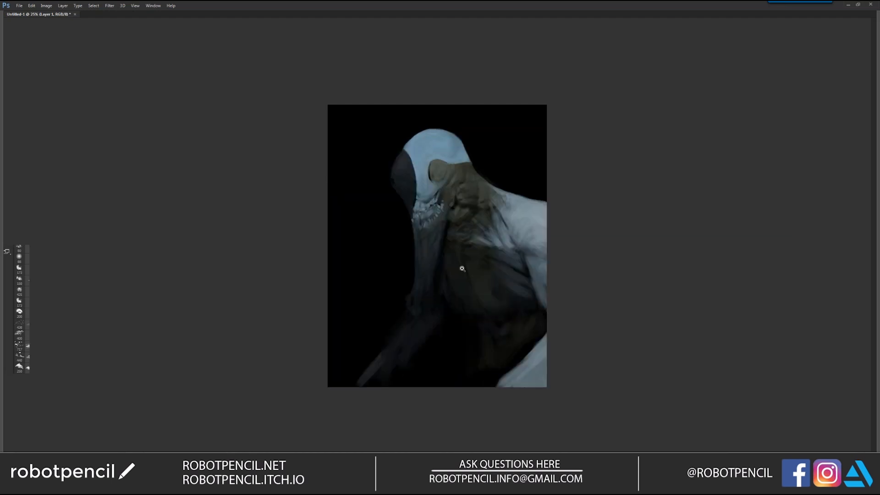
pyautogui.hotkey('ctrl', '+')
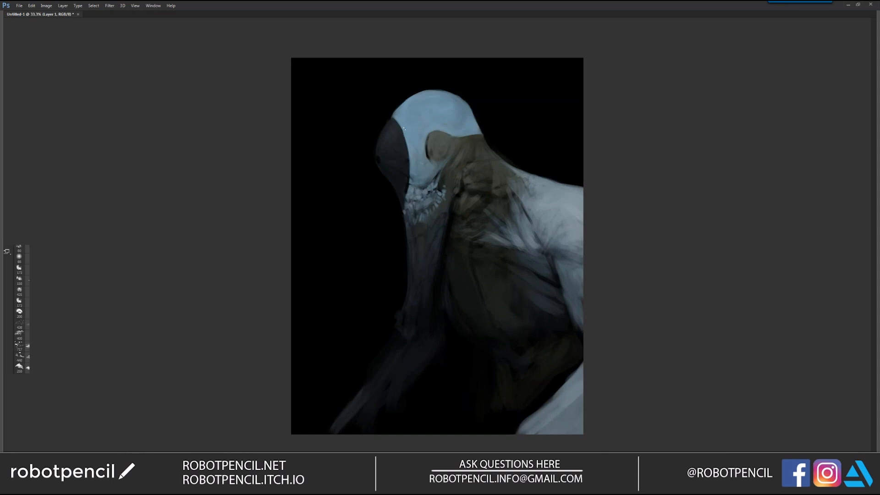
# Paint a thin dark curved line across the blue head from the face plate to the crown, undoing the first attempt.
pyautogui.moveTo(402, 130); pyautogui.dragTo(445, 93)
pyautogui.hotkey('ctrl', 'z')
pyautogui.hotkey('ctrl', 'z')
pyautogui.moveTo(435, 109); pyautogui.dragTo(405, 134)
pyautogui.moveTo(454, 99); pyautogui.dragTo(406, 130)
# Flip the canvas and reinforce the dark head line where it meets the face plate.
pyautogui.scroll(-2, 463, 166)
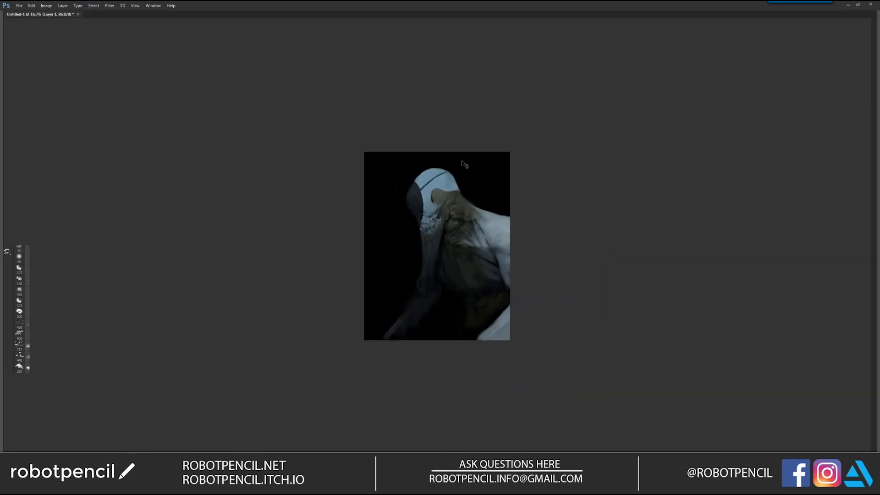
pyautogui.press('F2')
pyautogui.scroll(3, 465, 178)
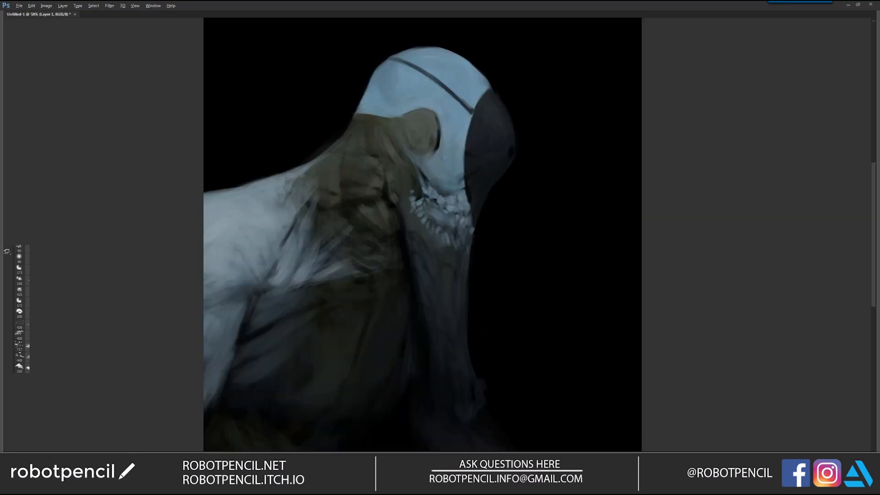
pyautogui.moveTo(459, 97); pyautogui.dragTo(470, 110)
pyautogui.scroll(-2, 422, 183)
pyautogui.press('F2')
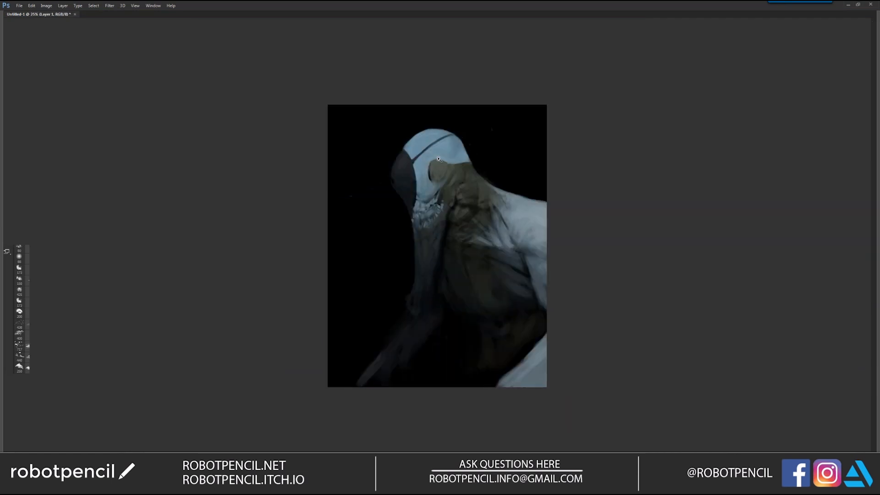
# Flip the canvas and change the zoom to check the dark head line against the whole figure.
pyautogui.scroll(2, 419, 167)
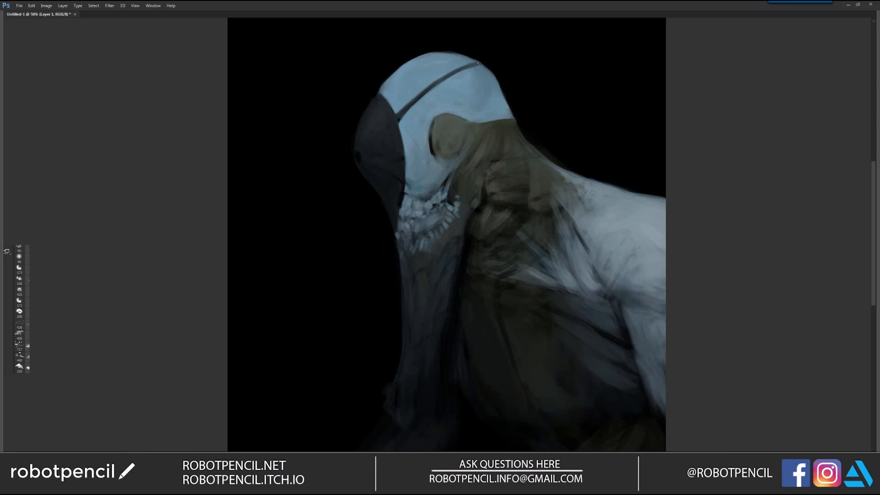
pyautogui.scroll(-2, 458, 133)
pyautogui.press('F2')
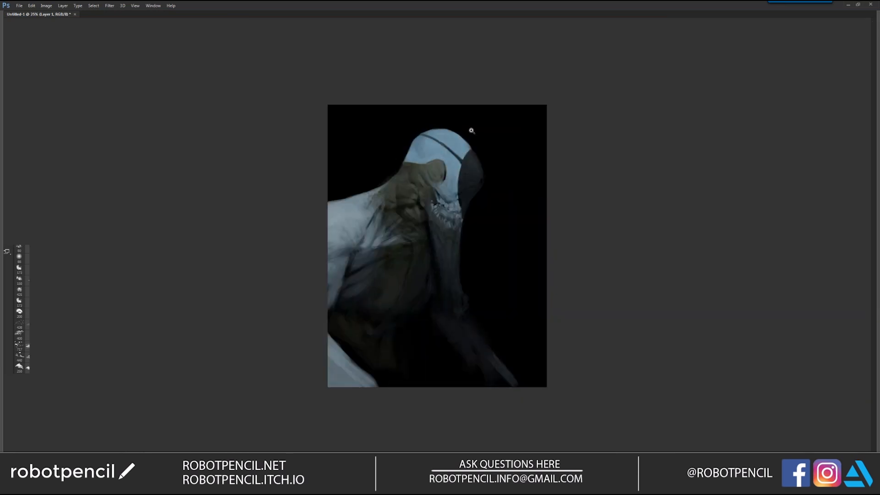
pyautogui.press('F2')
pyautogui.scroll(2, 451, 184)
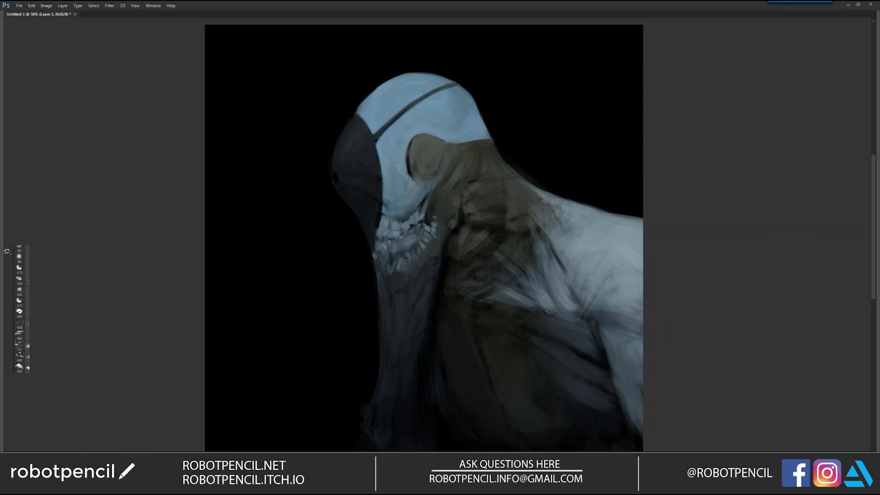
pyautogui.hotkey('ctrl', '-')
pyautogui.hotkey('ctrl', '-')
pyautogui.hotkey('ctrl', 'shift', 'h')
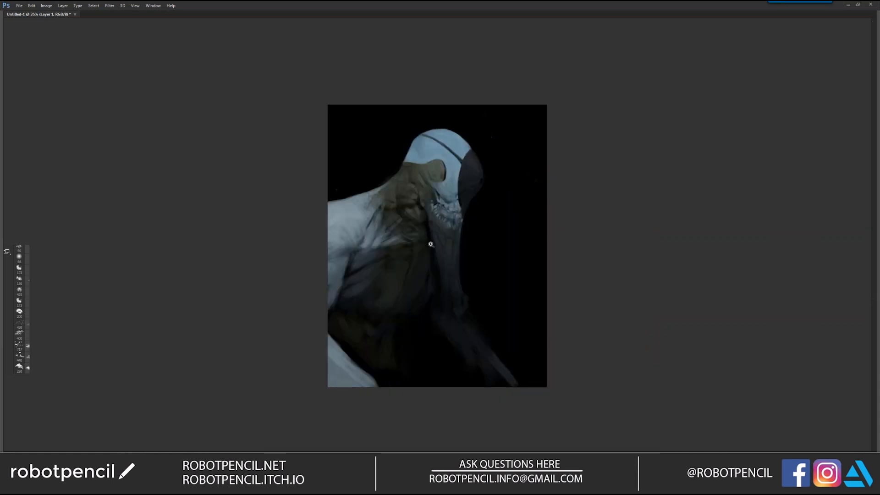
# Paint blue-grey folds and light streaks below the teeth, running down the upper part of the long throat column.
pyautogui.click(457, 217)
pyautogui.click(453, 202)
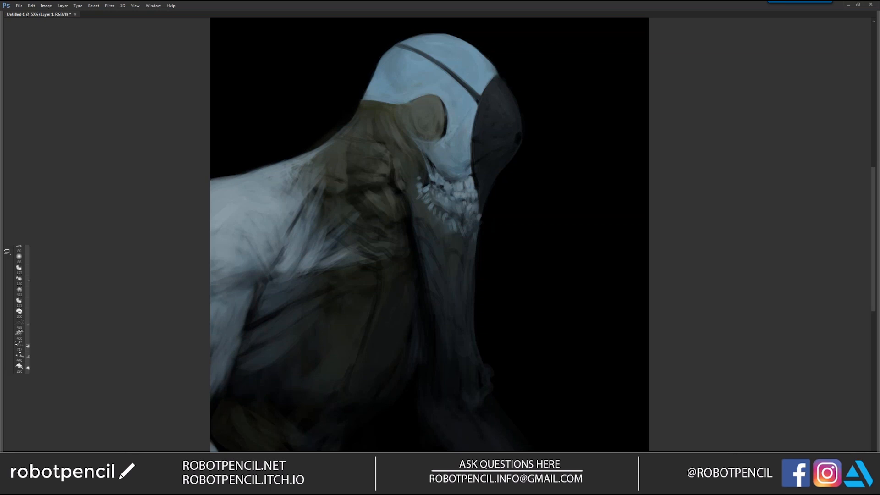
pyautogui.moveTo(445, 202); pyautogui.dragTo(460, 217)
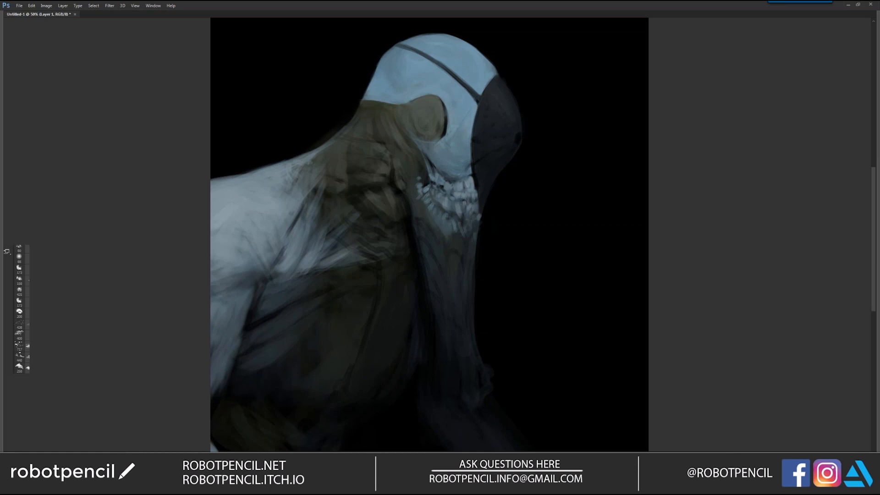
pyautogui.moveTo(436, 226); pyautogui.dragTo(446, 238)
pyautogui.moveTo(418, 200)
pyautogui.mouseDown()
pyautogui.moveTo(456, 247)
pyautogui.moveTo(474, 238)
pyautogui.moveTo(459, 260)
pyautogui.moveTo(448, 258)
pyautogui.moveTo(459, 273)
pyautogui.mouseUp()
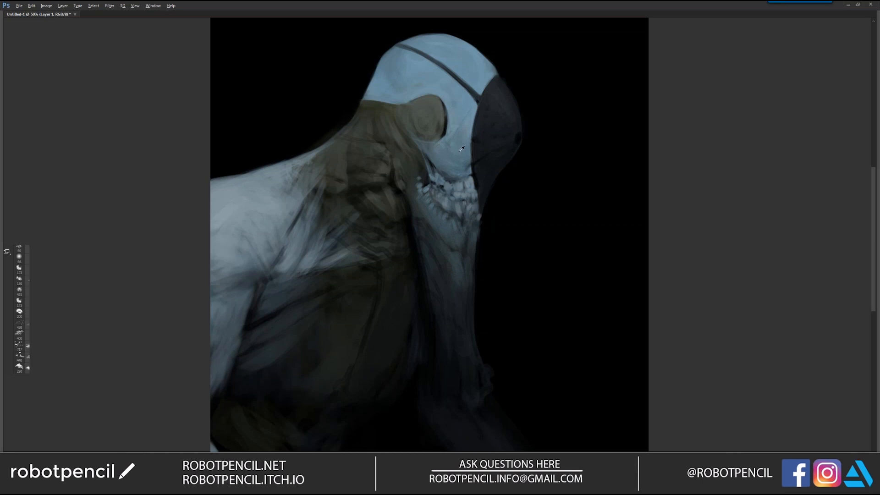
pyautogui.moveTo(418, 222); pyautogui.dragTo(432, 236)
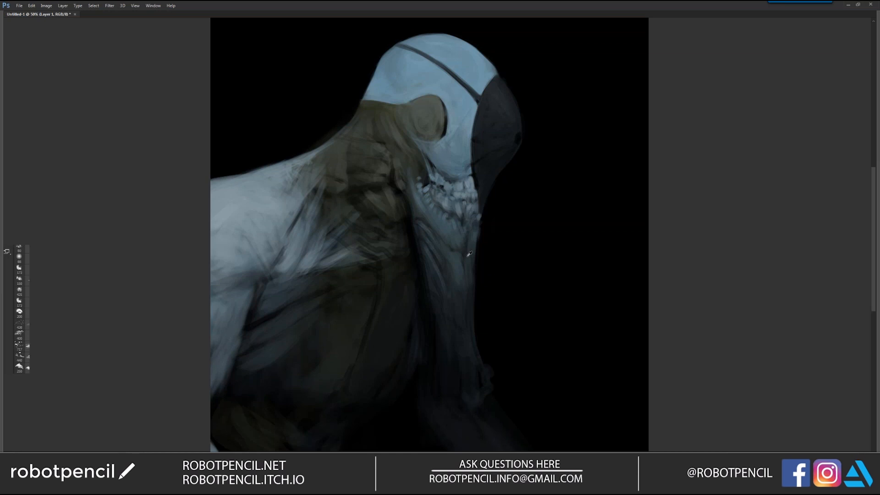
# Flip the canvas, clean up the throat column's front edge and paint its rounded lower end in dark blue-grey.
pyautogui.hotkey('ctrl', 'shift', 'h')
pyautogui.hotkey('ctrl', '-')
pyautogui.hotkey('ctrl', '-')
pyautogui.hotkey('ctrl', '+')
pyautogui.hotkey('ctrl', '+')
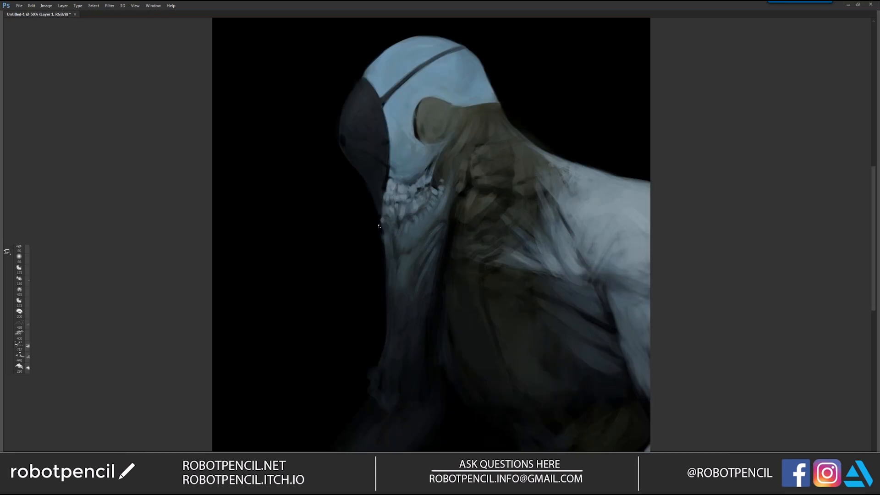
pyautogui.moveTo(379, 225); pyautogui.dragTo(388, 293)
pyautogui.moveTo(386, 241); pyautogui.dragTo(388, 280)
pyautogui.moveTo(380, 339); pyautogui.dragTo(402, 184)
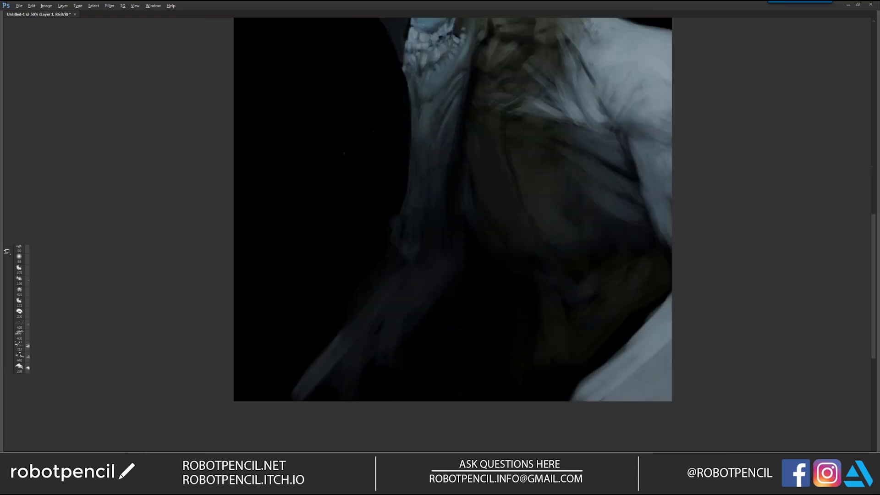
pyautogui.moveTo(397, 226); pyautogui.dragTo(394, 237)
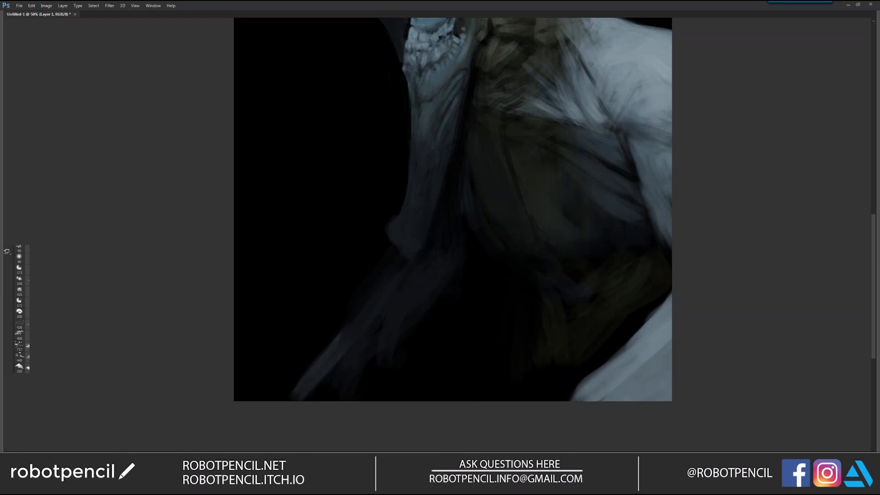
pyautogui.hotkey('ctrl', '-')
pyautogui.hotkey('ctrl', '-')
pyautogui.press('F2')
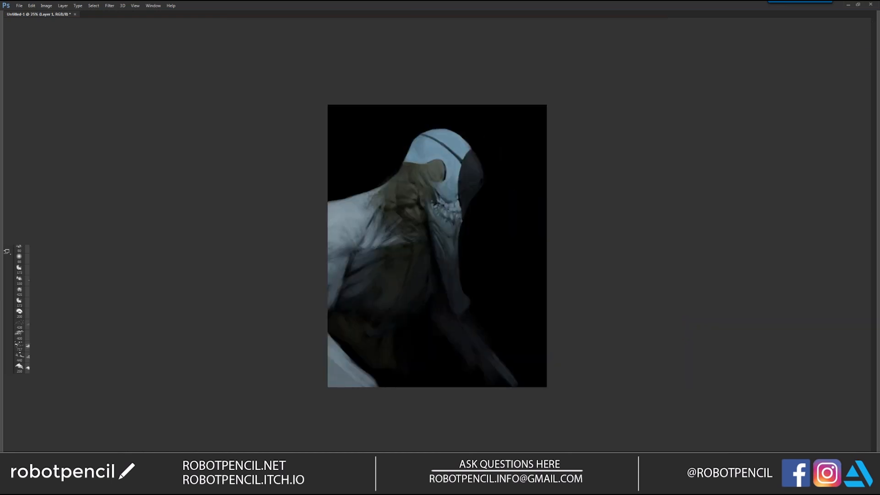
# Paint dark horizontal folds across the olive neck and check them in both canvas orientations.
pyautogui.hotkey('ctrl', '+')
pyautogui.moveTo(407, 200); pyautogui.dragTo(397, 201)
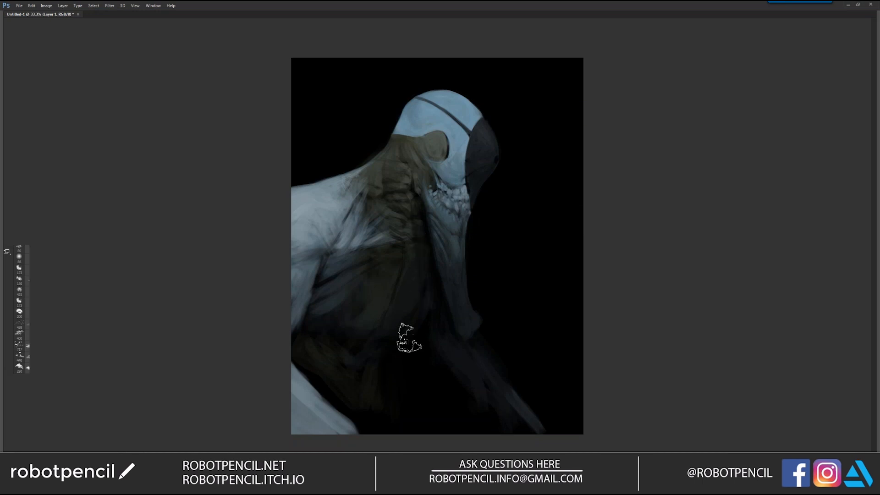
pyautogui.hotkey('ctrl', 'shift', 'h')
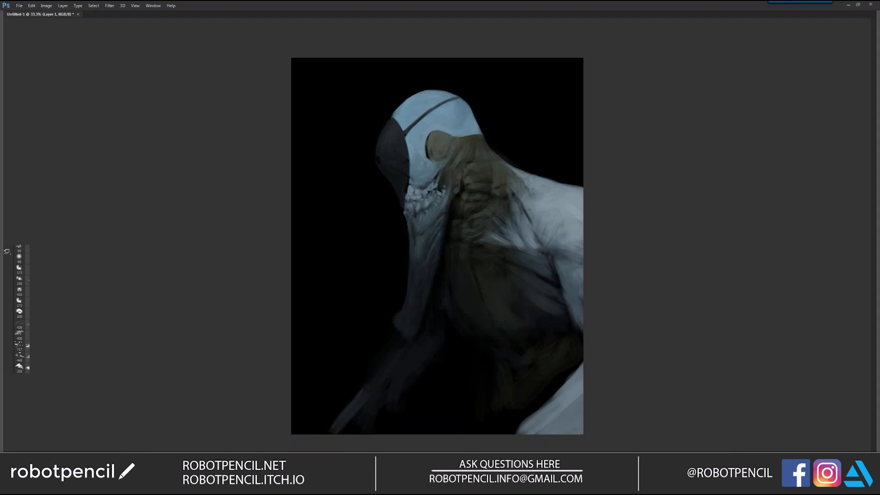
pyautogui.hotkey('ctrl', 'shift', 'h')
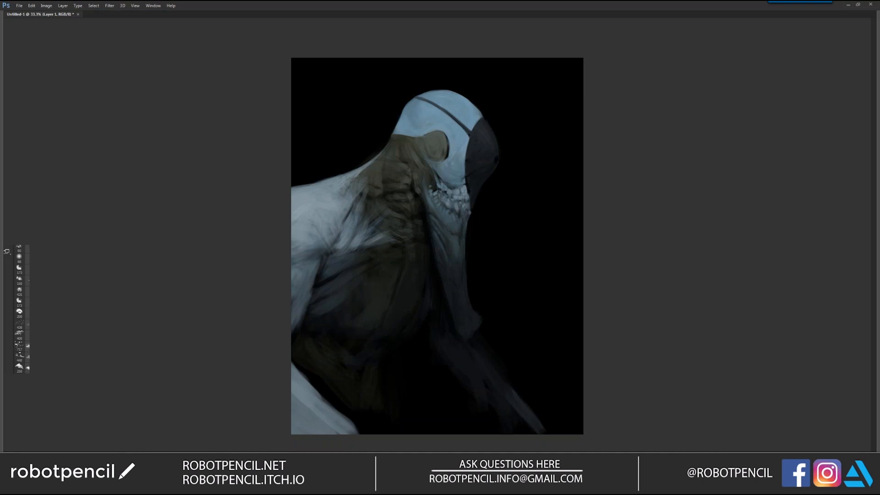
pyautogui.hotkey('ctrl', '-')
pyautogui.hotkey('ctrl', '-')
pyautogui.hotkey('ctrl', 'shift', 'h')
pyautogui.hotkey('ctrl', '+')
pyautogui.hotkey('ctrl', '+')
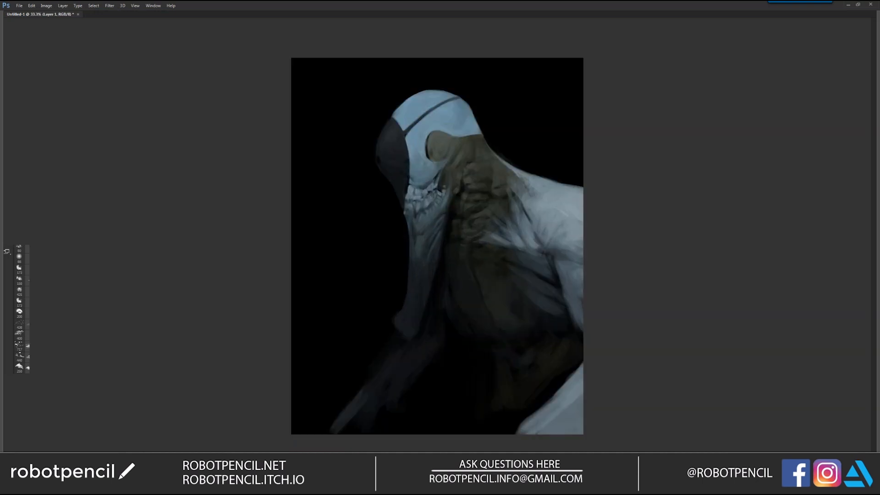
# Brush lighter grey-blue strokes onto the shoulder using a colour sampled from it, and flip the canvas.
pyautogui.moveTo(545, 209)
pyautogui.mouseDown()
pyautogui.moveTo(562, 198)
pyautogui.moveTo(549, 213)
pyautogui.mouseUp()
pyautogui.keyDown('alt'); pyautogui.click(555, 207); pyautogui.keyUp('alt')
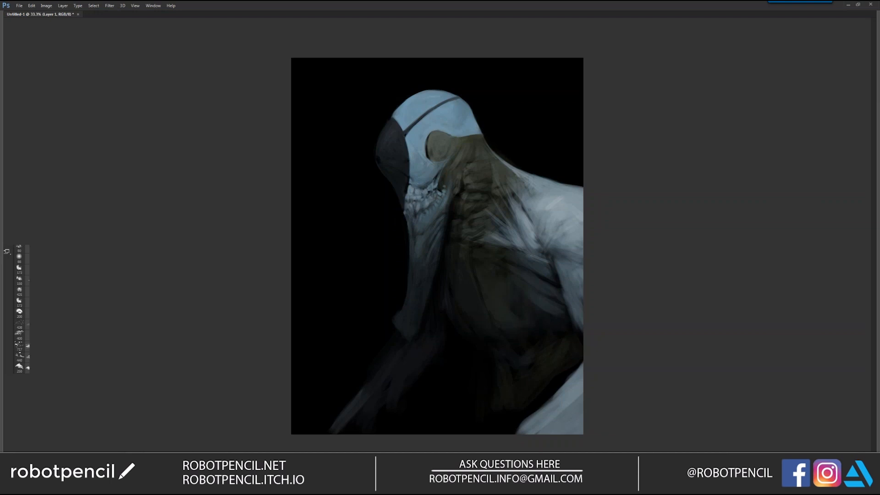
pyautogui.hotkey('ctrl', 'shift', 'h')
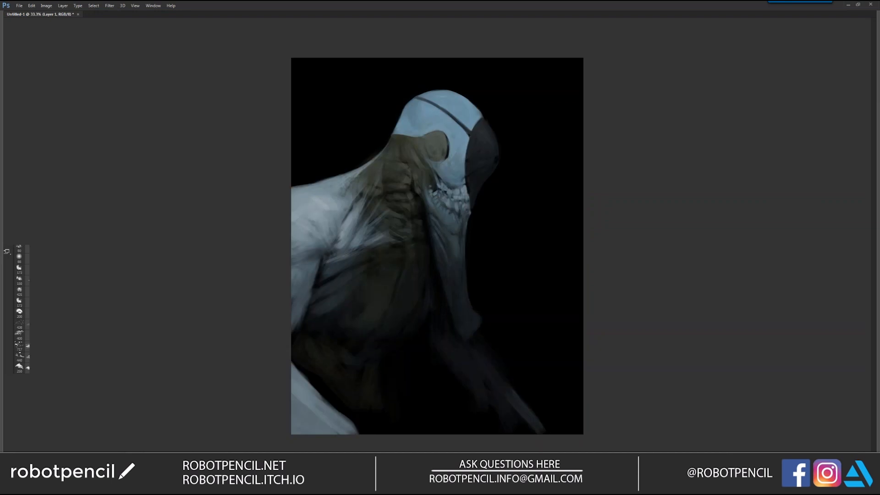
# Smooth and define the upper arm and the pale forearm at the canvas corner with long grey-blue strokes.
pyautogui.moveTo(319, 263); pyautogui.dragTo(301, 319)
pyautogui.moveTo(314, 265); pyautogui.dragTo(295, 341)
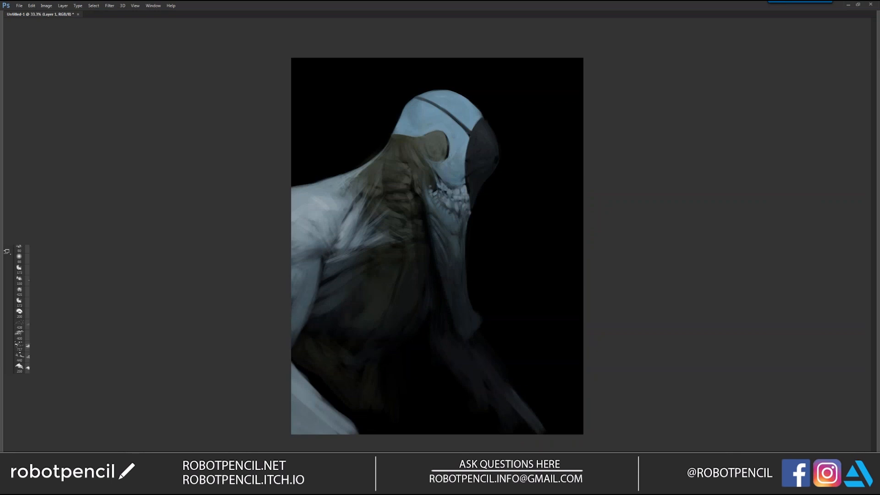
pyautogui.moveTo(307, 310); pyautogui.dragTo(294, 336)
pyautogui.moveTo(312, 295); pyautogui.dragTo(298, 327)
pyautogui.moveTo(296, 370)
pyautogui.mouseDown()
pyautogui.moveTo(337, 428)
pyautogui.moveTo(350, 430)
pyautogui.mouseUp()
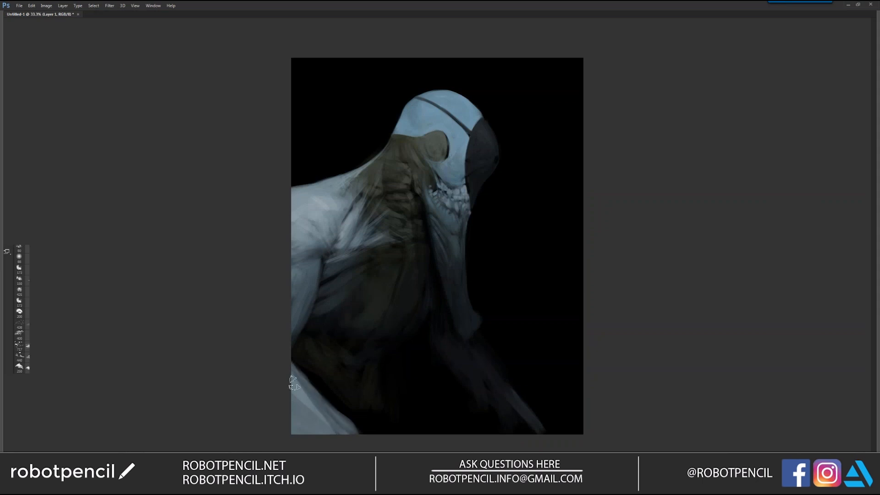
pyautogui.moveTo(294, 380)
pyautogui.mouseDown()
pyautogui.moveTo(328, 429)
pyautogui.moveTo(360, 433)
pyautogui.mouseUp()
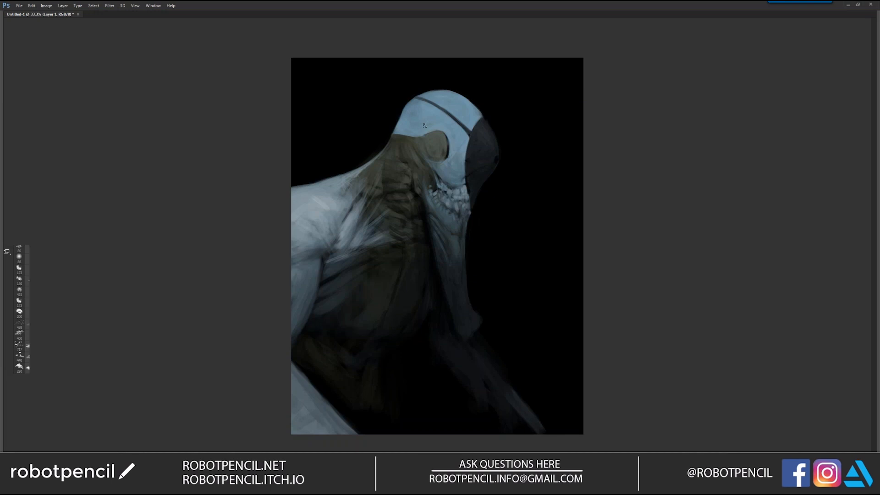
# Choose a mid-tone blue, enlarge the brush and retouch the blue head, checking it with the canvas flipped.
pyautogui.press('Tab')
pyautogui.click(172, 110)
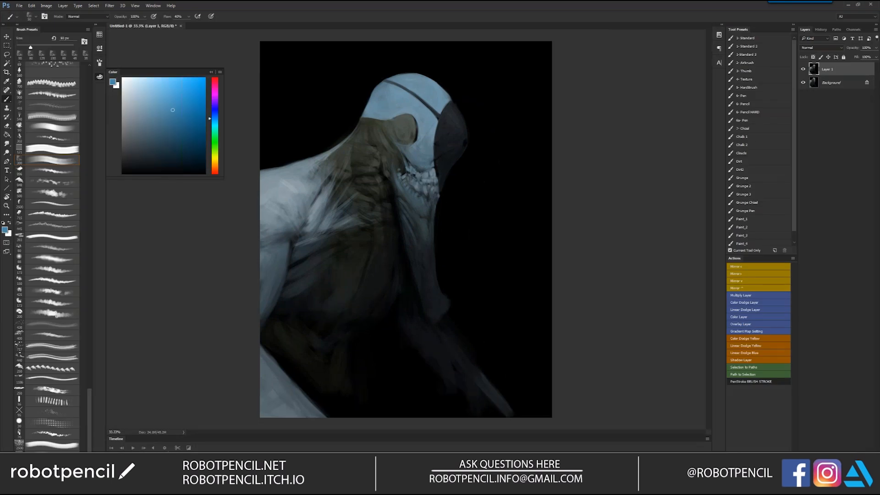
pyautogui.press(']')
pyautogui.press('Tab')
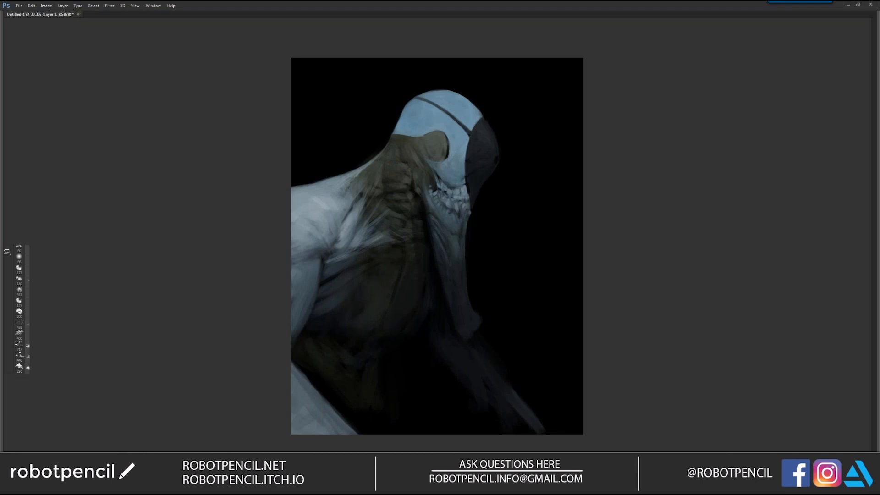
pyautogui.hotkey('ctrl', 'shift', 'h')
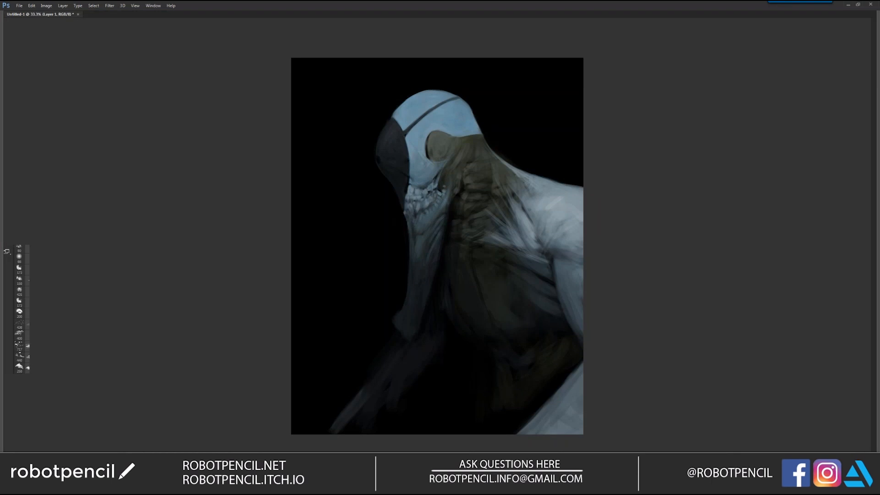
pyautogui.hotkey('ctrl', 'shift', 'h')
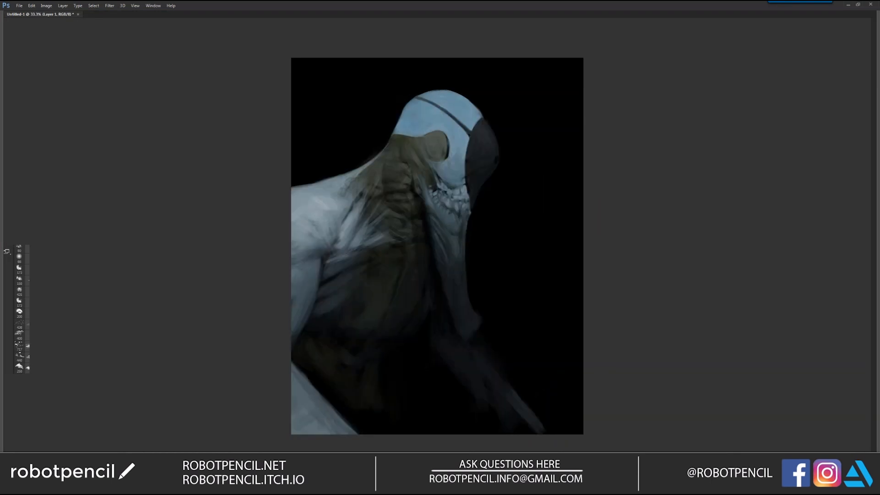
# Paint fine dark creases on the dark face plate, flipping the canvas to work from both directions.
pyautogui.scroll(1, 487, 144)
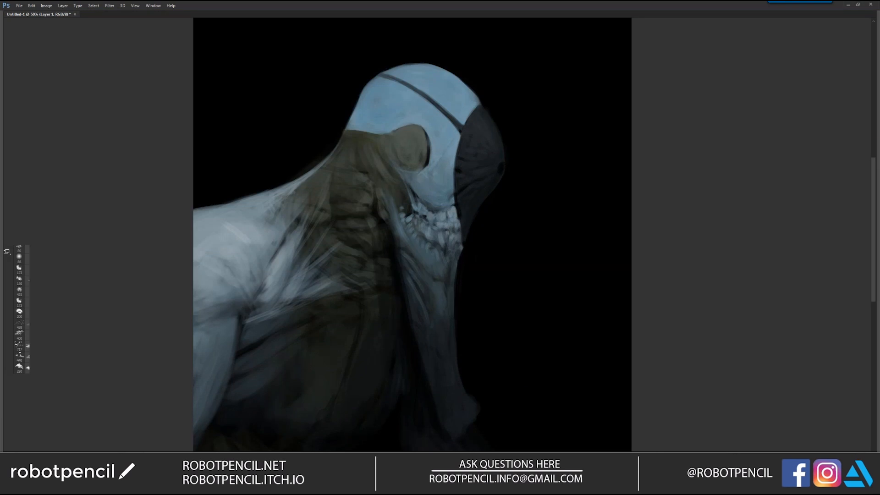
pyautogui.hotkey('ctrl', 'shift', 'h')
pyautogui.moveTo(443, 209); pyautogui.dragTo(576, 204)
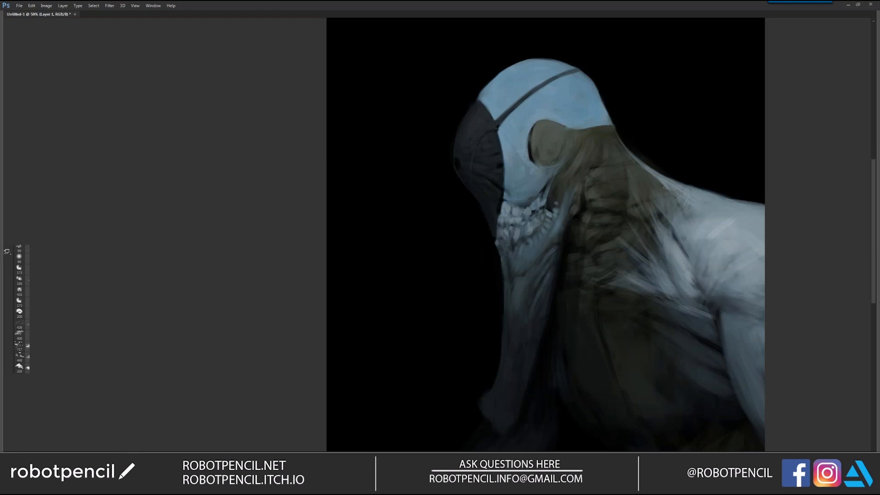
pyautogui.hotkey('ctrl', 'shift', 'h')
pyautogui.moveTo(615, 181); pyautogui.dragTo(512, 173)
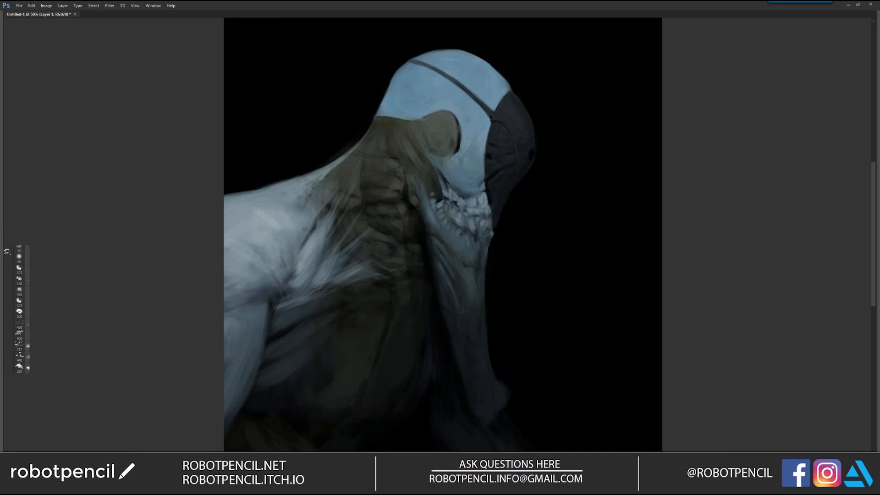
# Flip the canvas and sharpen the pale teeth beneath the face plate.
pyautogui.hotkey('ctrl', '-')
pyautogui.hotkey('ctrl', 'shift', 'h')
pyautogui.click(415, 187)
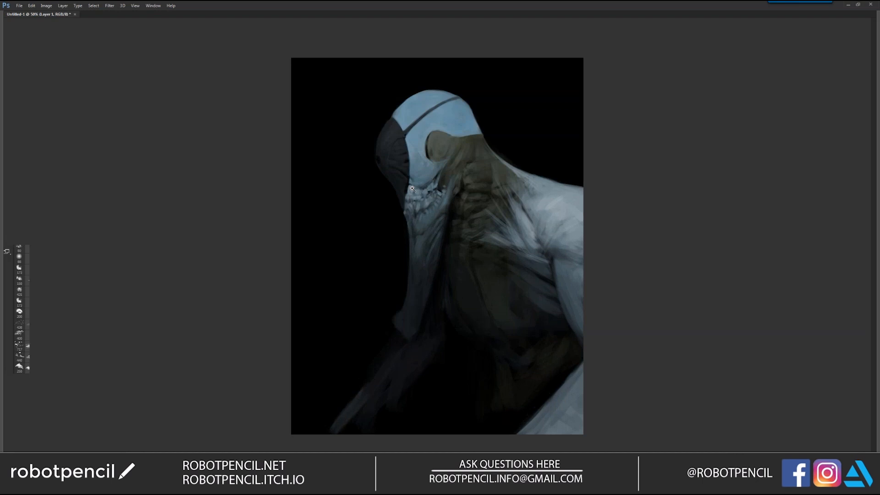
pyautogui.click(413, 188)
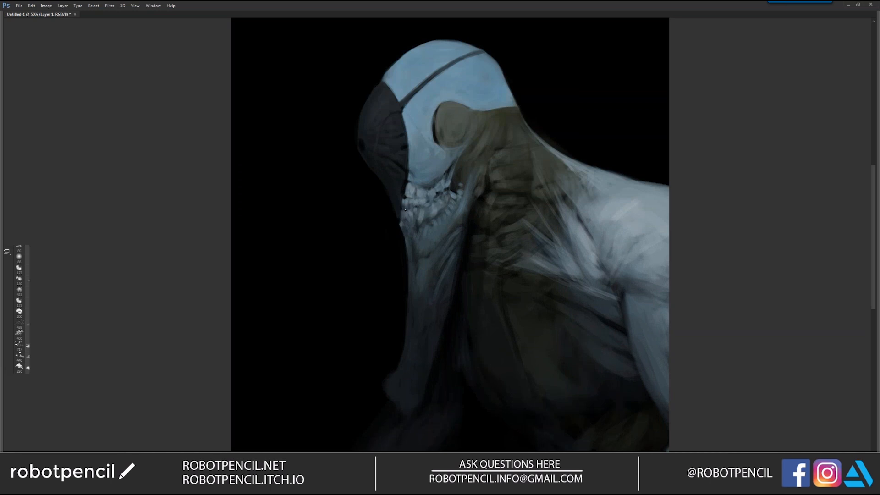
pyautogui.hotkey('ctrl', 'shift', 'h')
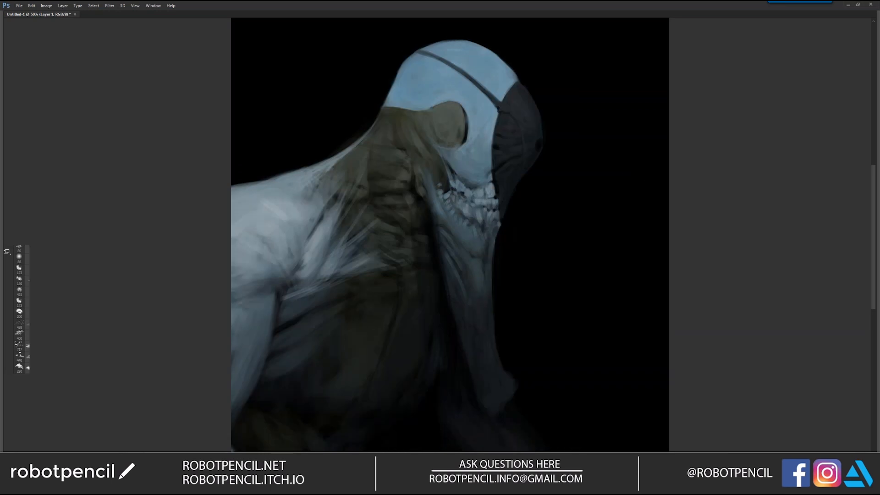
# Blend blue-grey strokes from the jaw into the olive neck behind the teeth and check the whole figure flipped.
pyautogui.moveTo(447, 181)
pyautogui.mouseDown()
pyautogui.moveTo(435, 189)
pyautogui.moveTo(432, 177)
pyautogui.mouseUp()
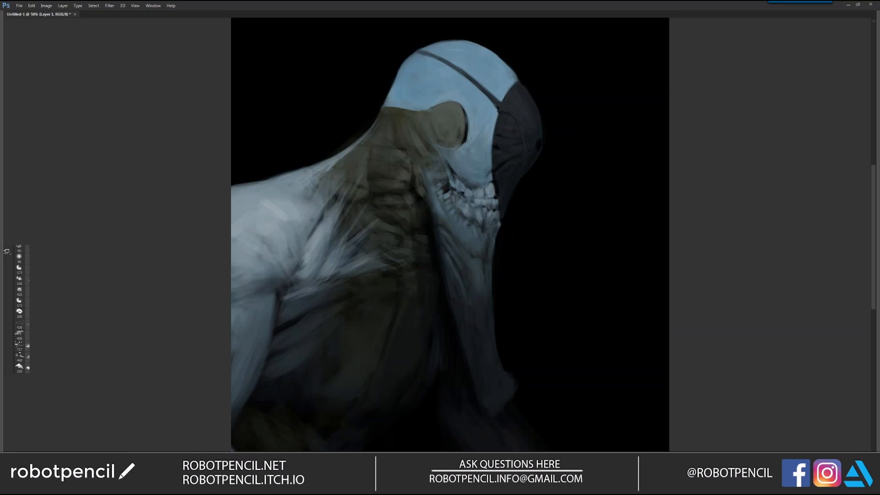
pyautogui.moveTo(435, 162); pyautogui.dragTo(426, 165)
pyautogui.moveTo(417, 182); pyautogui.dragTo(430, 200)
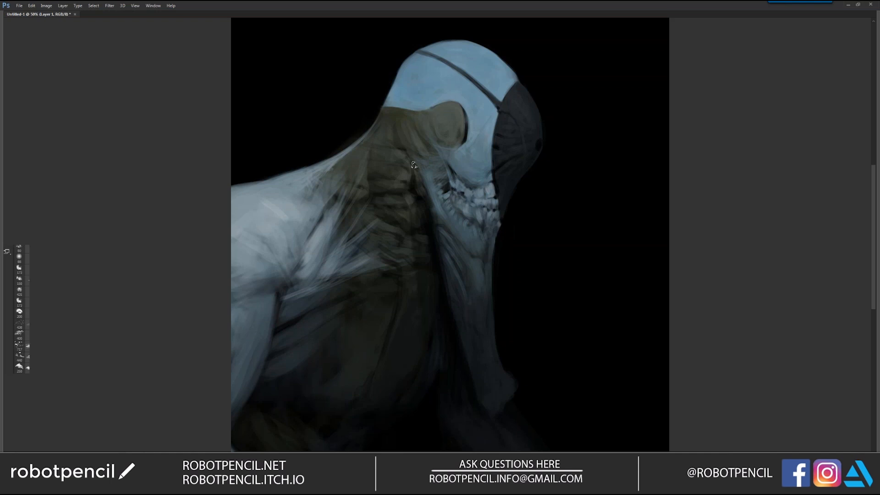
pyautogui.hotkey('ctrl', '-')
pyautogui.hotkey('ctrl', '-')
pyautogui.hotkey('ctrl', '-')
pyautogui.hotkey('ctrl', 'shift', 'h')
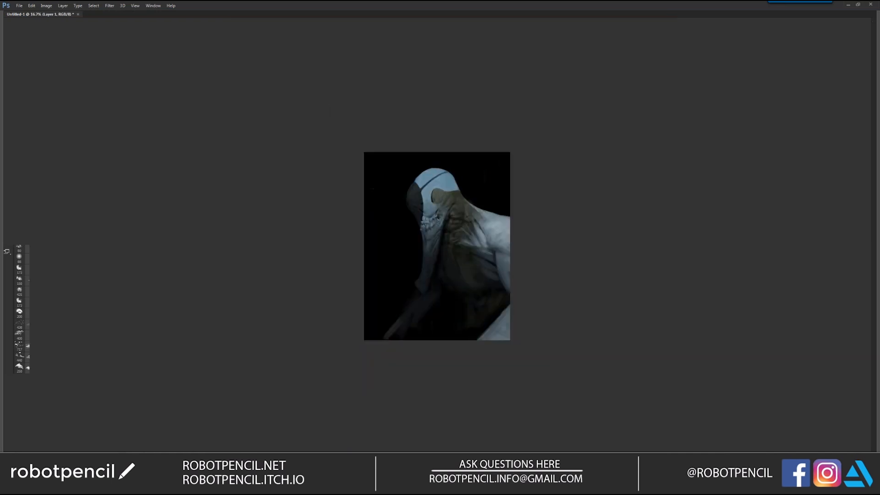
pyautogui.hotkey('ctrl', '+')
pyautogui.hotkey('ctrl', '+')
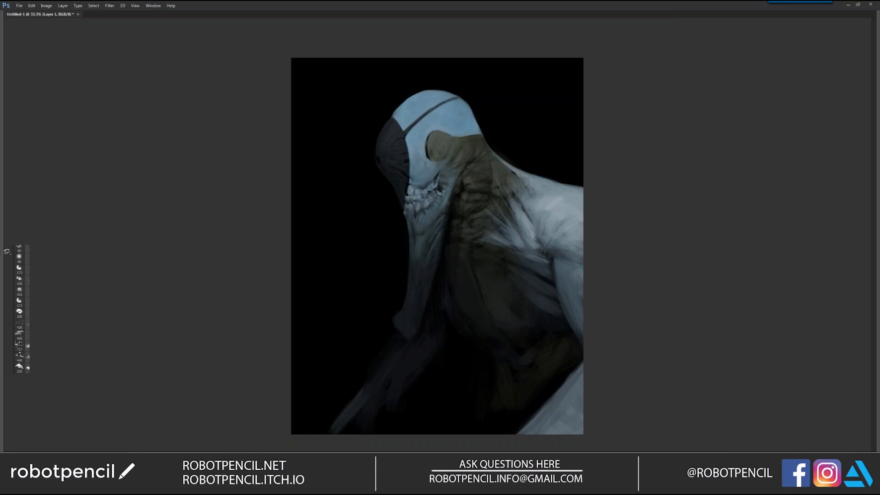
# Flip the canvas and reshape the pale shoulder with rounded muscle forms and a darker crease above the arm.
pyautogui.hotkey('ctrl', 'shift', 'h')
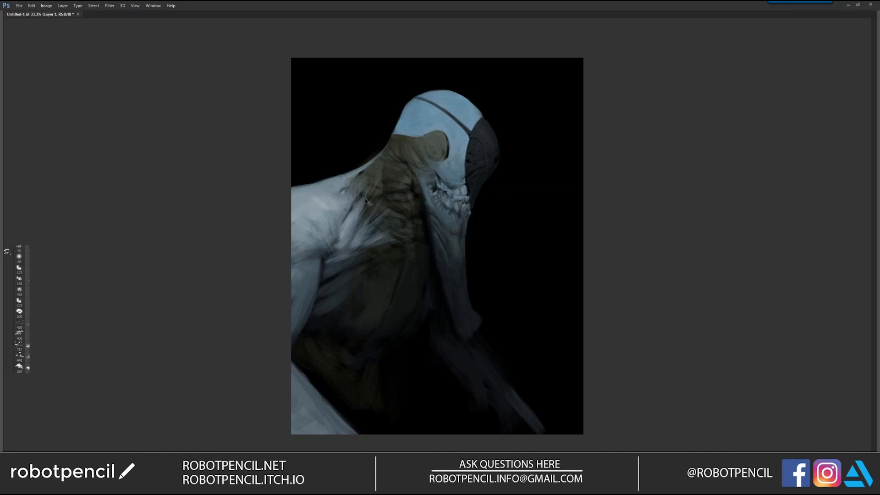
pyautogui.press('alt')
pyautogui.moveTo(339, 192); pyautogui.dragTo(330, 198)
pyautogui.moveTo(347, 206)
pyautogui.mouseDown()
pyautogui.moveTo(342, 218)
pyautogui.moveTo(349, 211)
pyautogui.mouseUp()
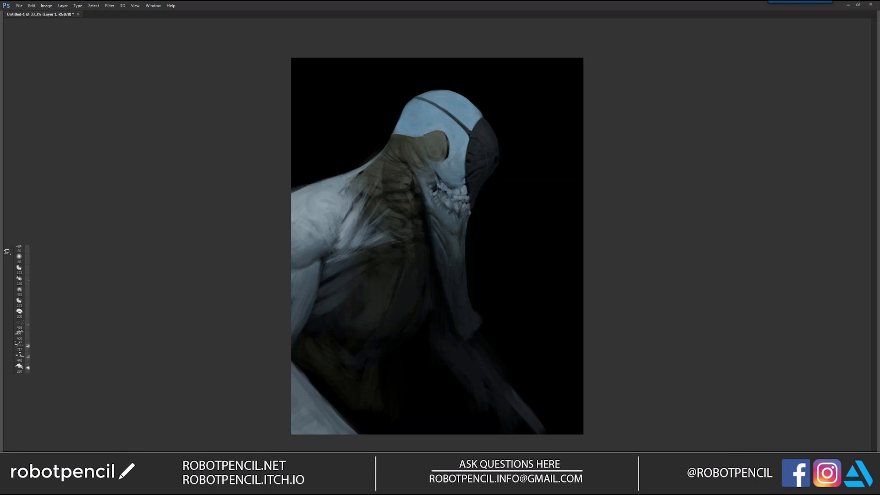
pyautogui.press('Return')
# Flip the canvas and fill out the dark blue-grey far forearm with a sampled colour.
pyautogui.hotkey('ctrl', 'shift', 'h')
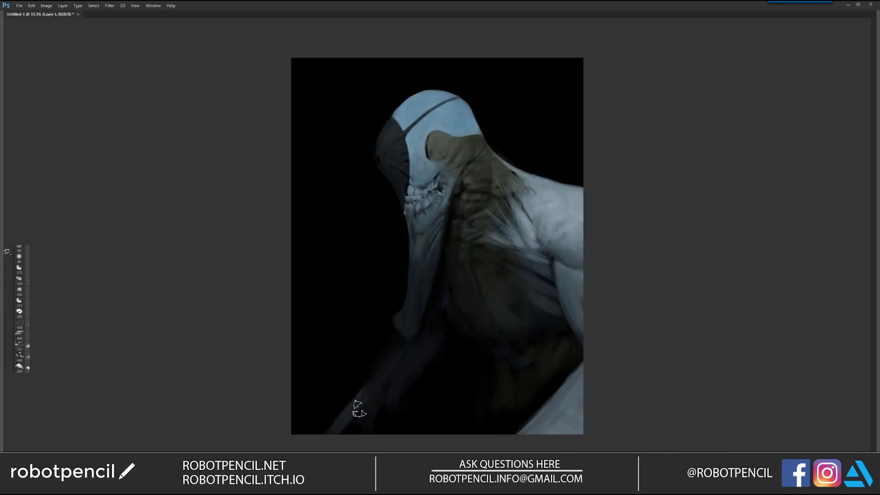
pyautogui.moveTo(378, 389)
pyautogui.mouseDown()
pyautogui.moveTo(400, 357)
pyautogui.moveTo(398, 373)
pyautogui.mouseUp()
pyautogui.keyDown('alt'); pyautogui.click(401, 380); pyautogui.keyUp('alt')
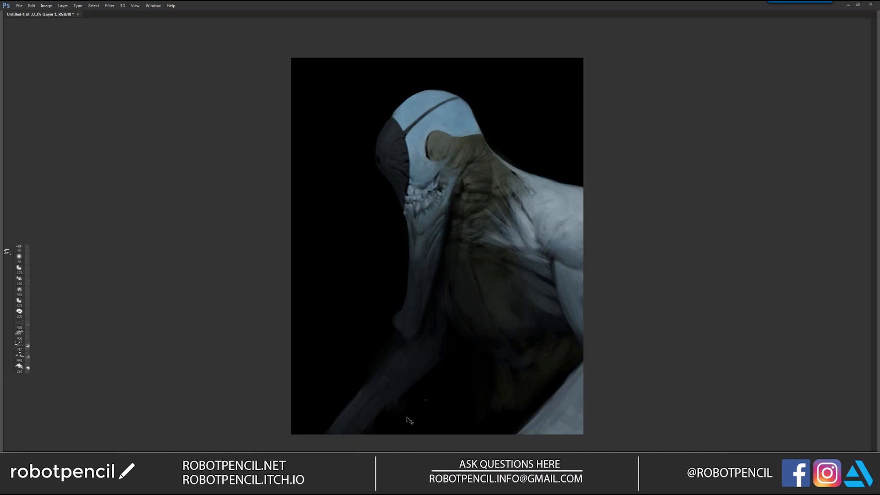
pyautogui.hotkey('ctrl', 'shift', 'h')
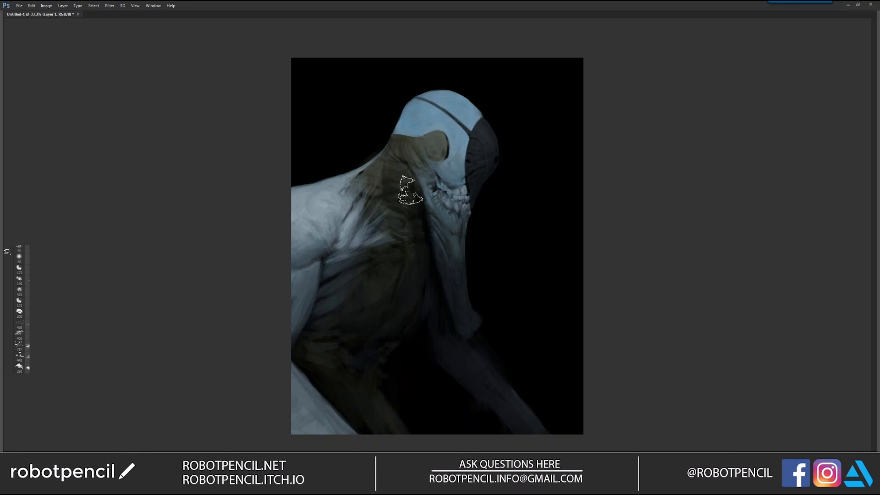
# Check the creature's silhouette and neck in both mirrored orientations and at a reduced size.
pyautogui.hotkey('ctrl', 'shift', 'h')
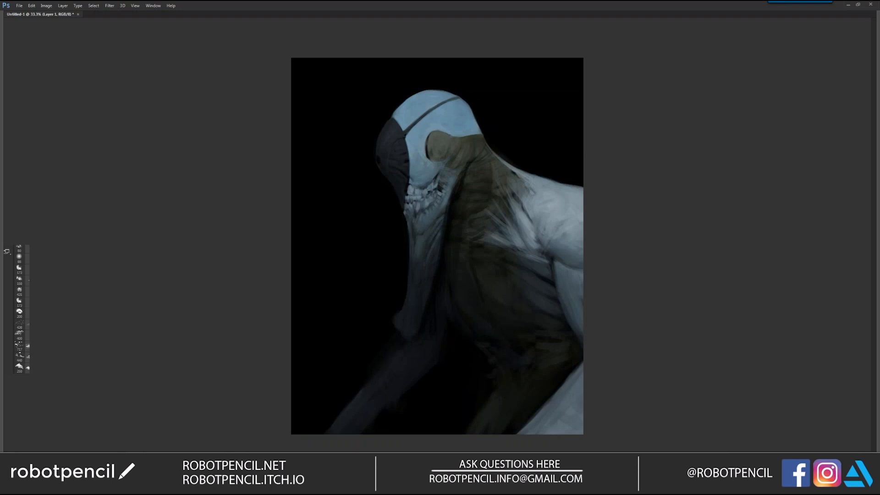
pyautogui.hotkey('ctrl', 'shift', 'h')
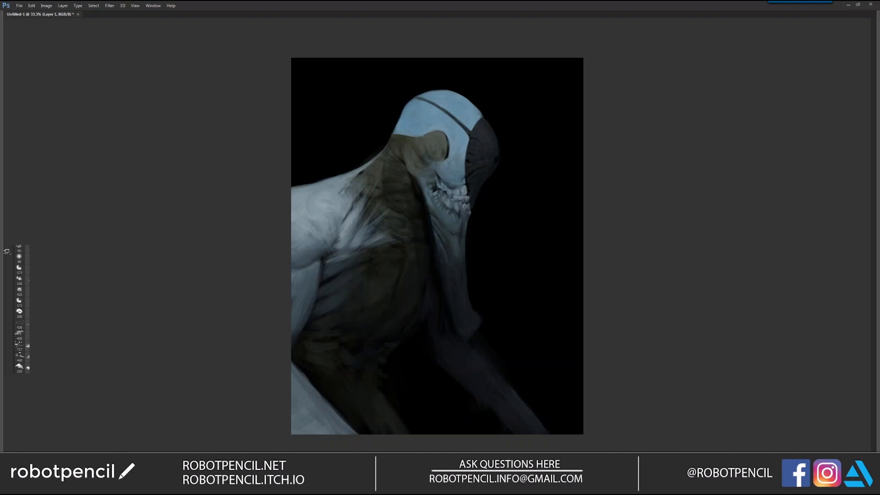
pyautogui.hotkey('ctrl', 'shift', 'h')
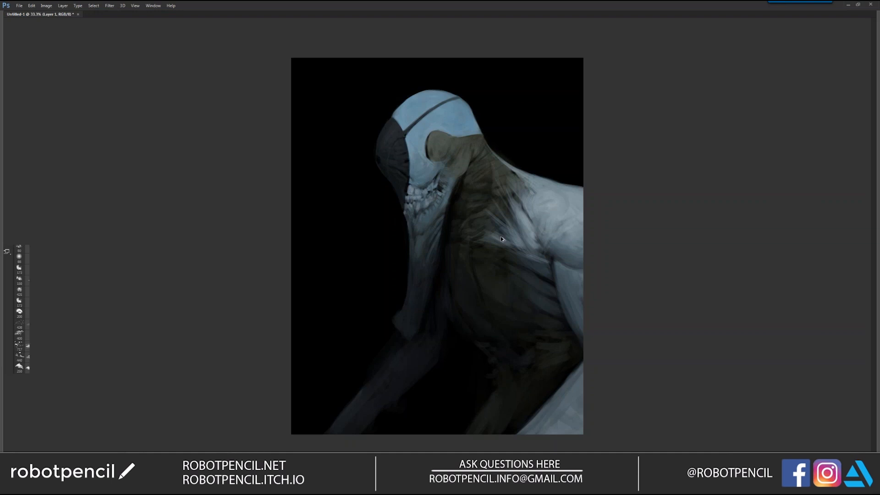
pyautogui.hotkey('ctrl', 'shift', 'h')
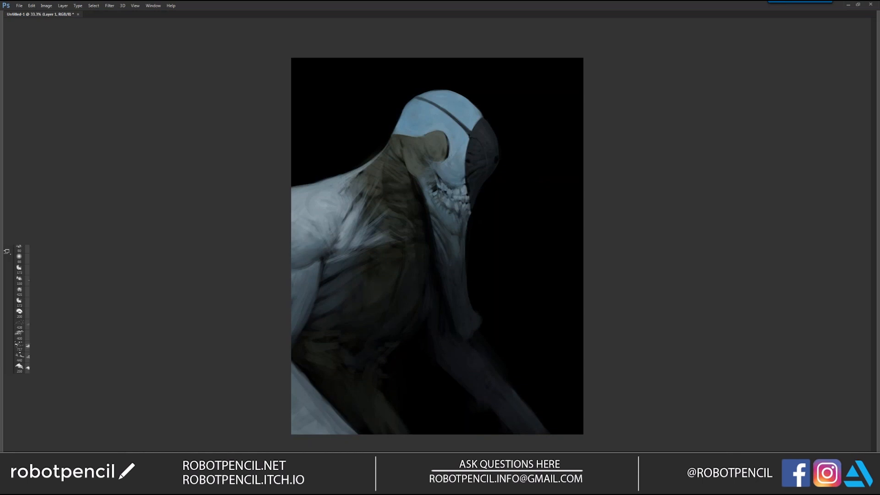
pyautogui.hotkey('ctrl', '-')
pyautogui.hotkey('ctrl', '-')
pyautogui.hotkey('ctrl', 'shift', 'h')
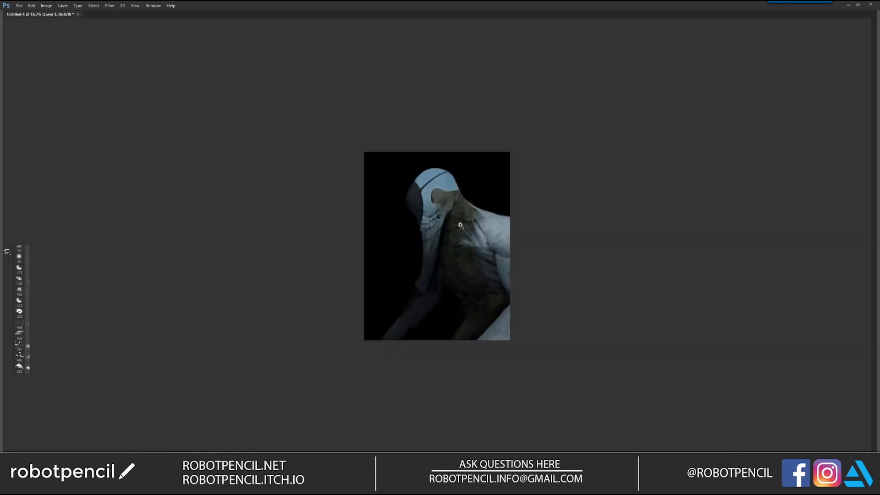
pyautogui.keyDown('ctrl'); pyautogui.click(457, 184); pyautogui.keyUp('ctrl')
pyautogui.keyDown('ctrl'); pyautogui.click(457, 184); pyautogui.keyUp('ctrl')
pyautogui.press('alt')
pyautogui.press('Tab')
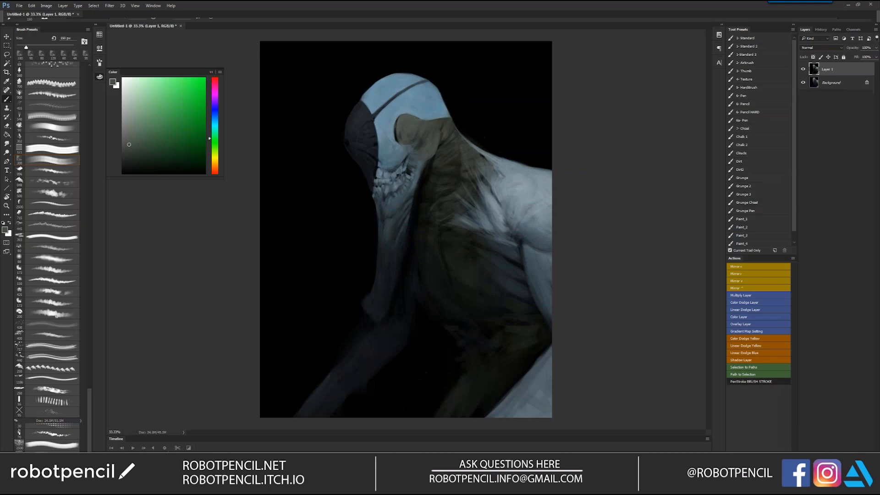
pyautogui.press('Tab')
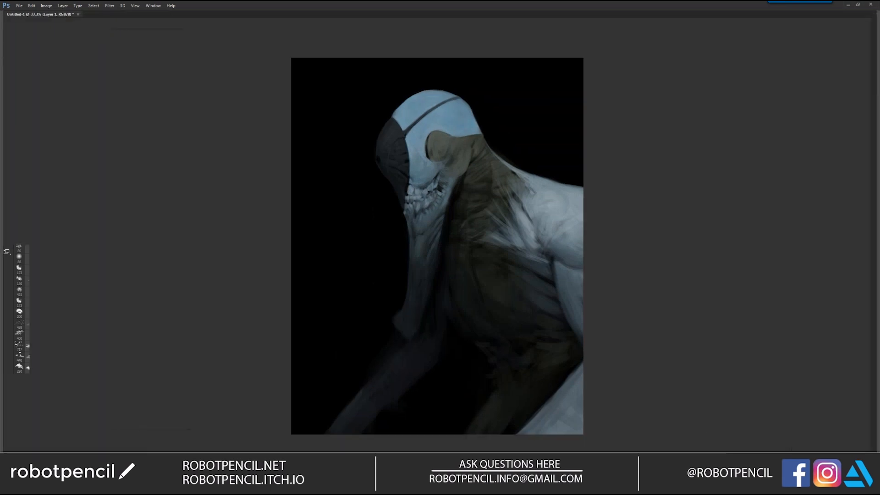
pyautogui.press('alt')
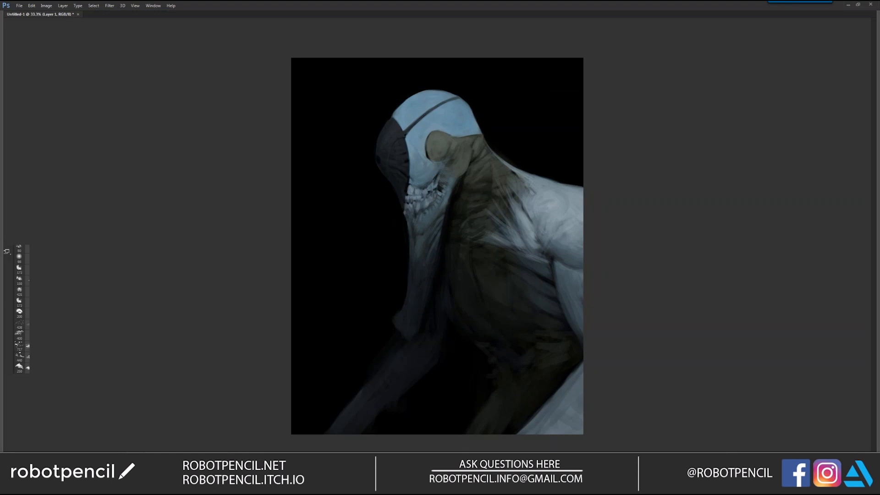
# Paint a fine light highlight on the upper part of the dark face mask, beside the strap joint.
pyautogui.hotkey('ctrl', '-')
pyautogui.hotkey('ctrl', '-')
pyautogui.hotkey('ctrl', 'shift', 'h')
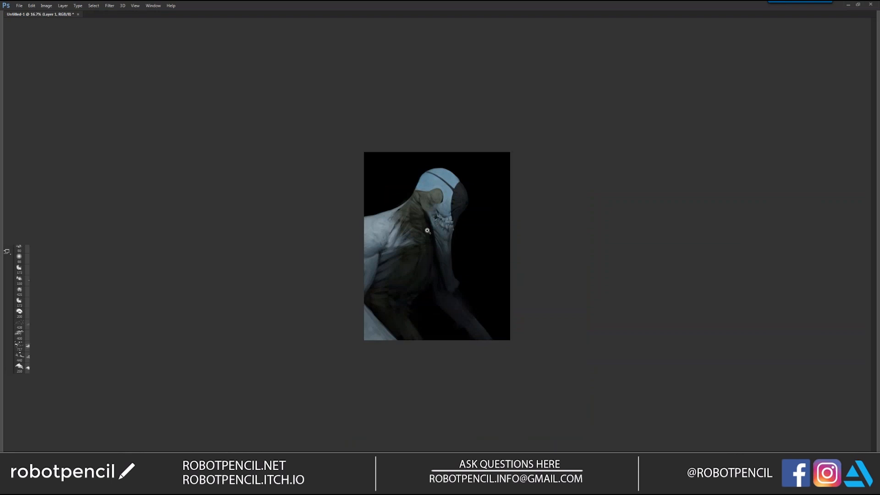
pyautogui.hotkey('ctrl', '+')
pyautogui.hotkey('ctrl', '+')
pyautogui.hotkey('ctrl', '+')
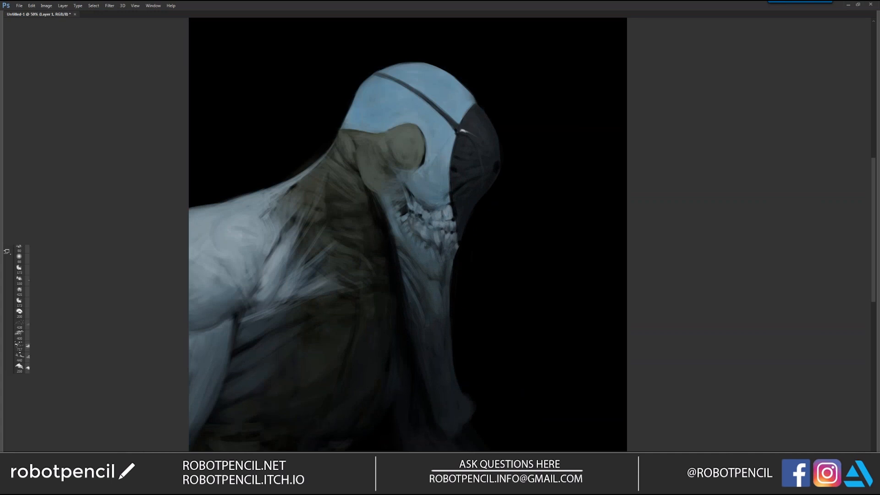
pyautogui.moveTo(461, 133); pyautogui.dragTo(480, 137)
pyautogui.hotkey('ctrl', 'shift', 'h')
pyautogui.hotkey('ctrl', 'shift', 'h')
pyautogui.keyDown('alt'); pyautogui.click(468, 225); pyautogui.keyUp('alt')
pyautogui.keyDown('alt'); pyautogui.click(469, 225); pyautogui.keyUp('alt')
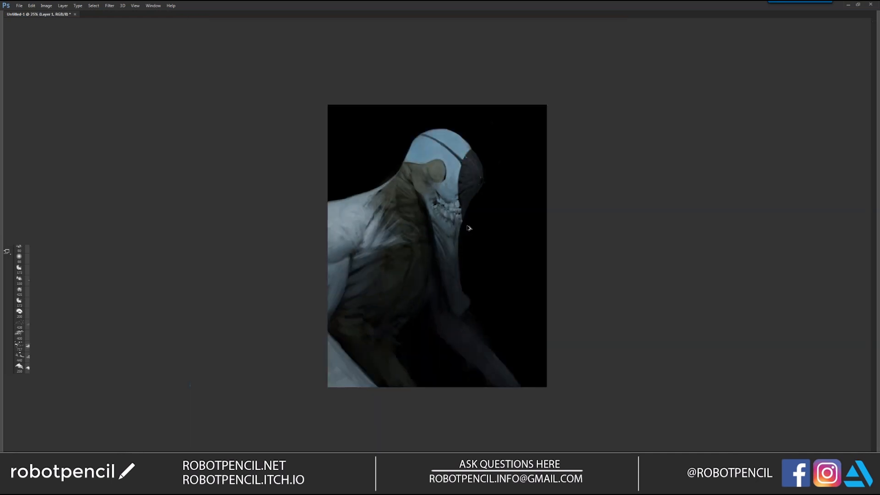
# Mirror the canvas and add thin highlight strokes across the upper front of the dark mask.
pyautogui.hotkey('ctrl', 'shift', 'h')
pyautogui.keyDown('ctrl'); pyautogui.click(413, 184); pyautogui.keyUp('ctrl')
pyautogui.keyDown('ctrl'); pyautogui.click(413, 183); pyautogui.keyUp('ctrl')
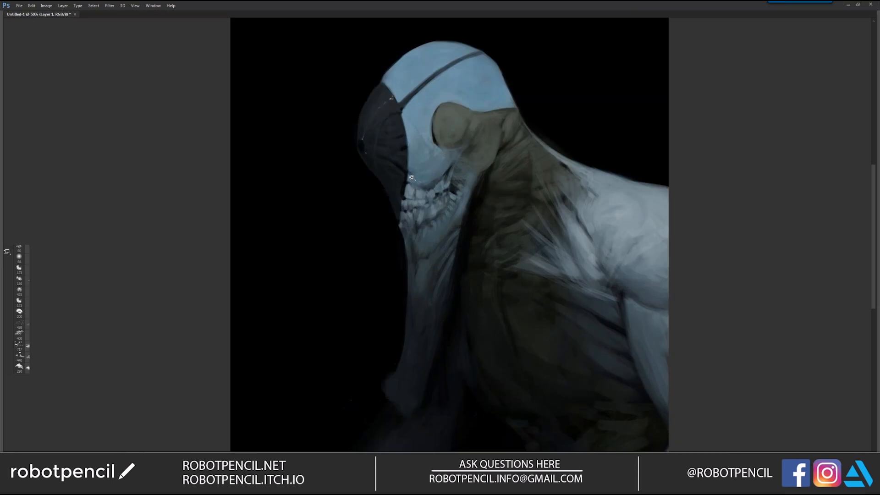
pyautogui.keyDown('ctrl'); pyautogui.click(365, 169); pyautogui.keyUp('ctrl')
pyautogui.moveTo(366, 169); pyautogui.dragTo(399, 174)
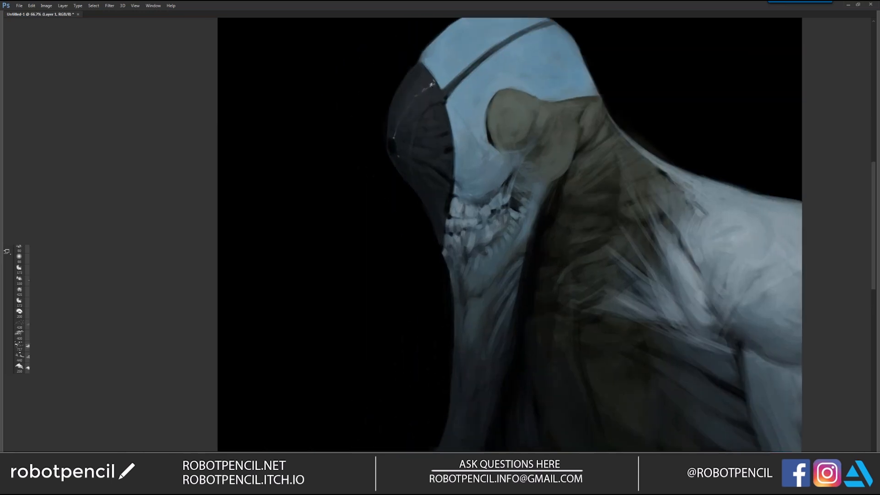
pyautogui.moveTo(423, 90); pyautogui.dragTo(408, 106)
pyautogui.press('F2')
pyautogui.moveTo(528, 147); pyautogui.dragTo(418, 164)
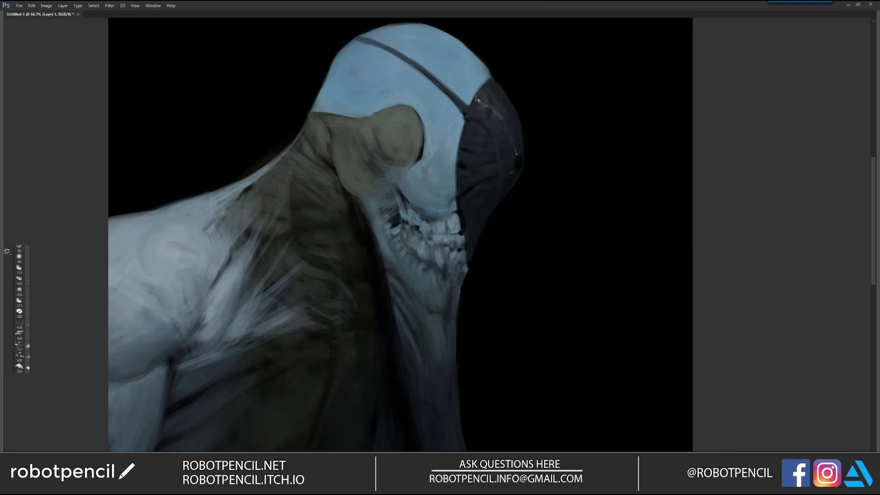
# Sample a tone from the mask and blend the highlight near its top edge, checking it in mirrored views.
pyautogui.press('F2')
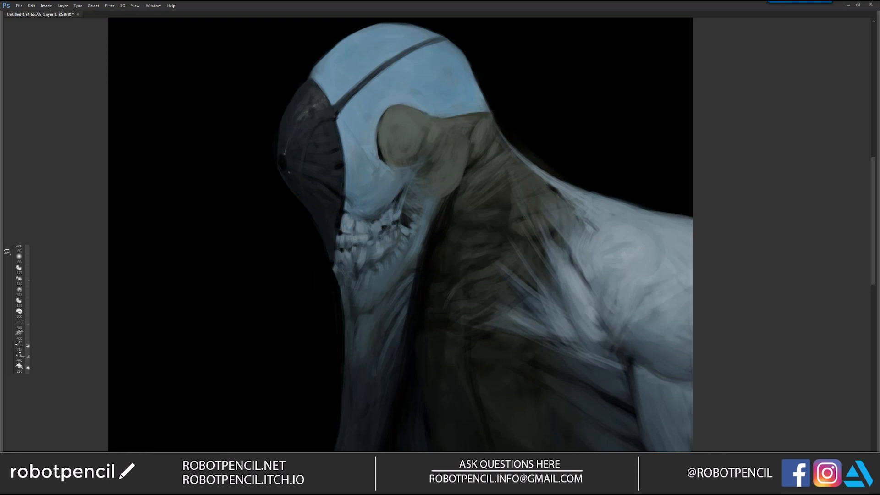
pyautogui.keyDown('alt'); pyautogui.click(308, 98); pyautogui.keyUp('alt')
pyautogui.moveTo(310, 88); pyautogui.dragTo(309, 97)
pyautogui.hotkey('ctrl', 'f')
pyautogui.hotkey('ctrl', 'f')
pyautogui.hotkey('ctrl', 'f')
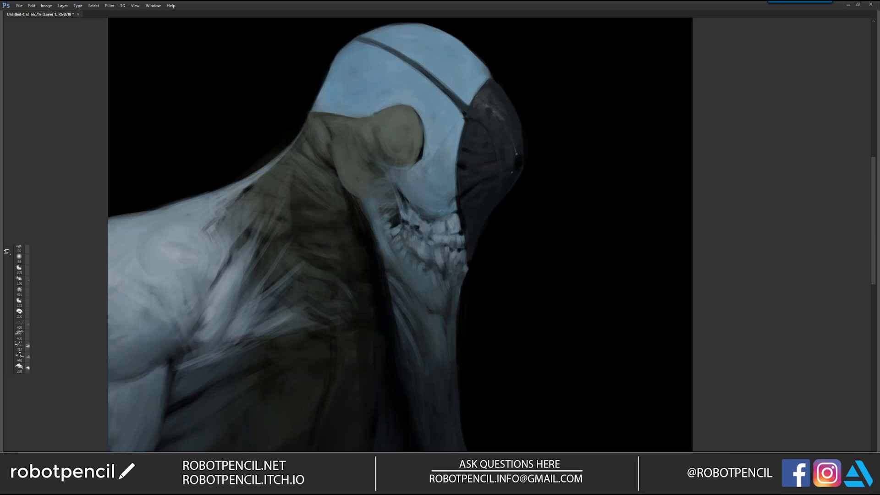
pyautogui.hotkey('ctrl', '-')
pyautogui.hotkey('ctrl', '-')
pyautogui.hotkey('ctrl', 'f')
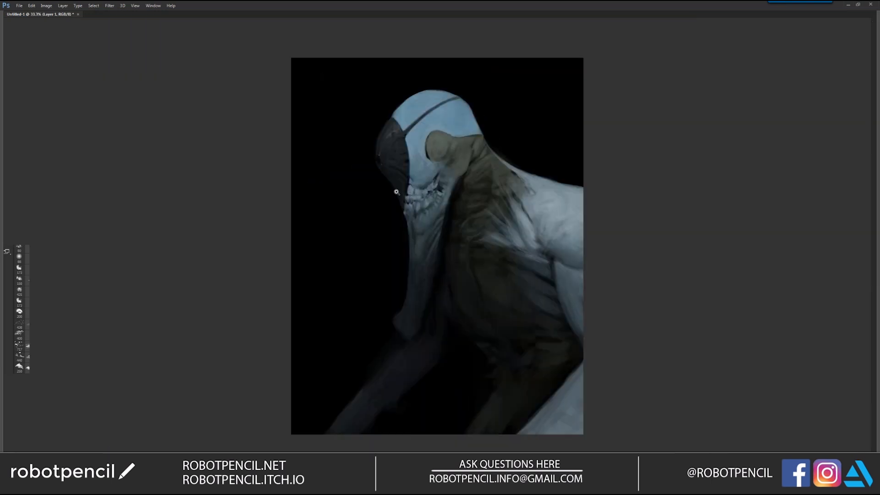
# Try a light blue spot, sampled from the skull, in the round fitting at the mask's front.
pyautogui.hotkey('ctrl', '+')
pyautogui.hotkey('ctrl', '+')
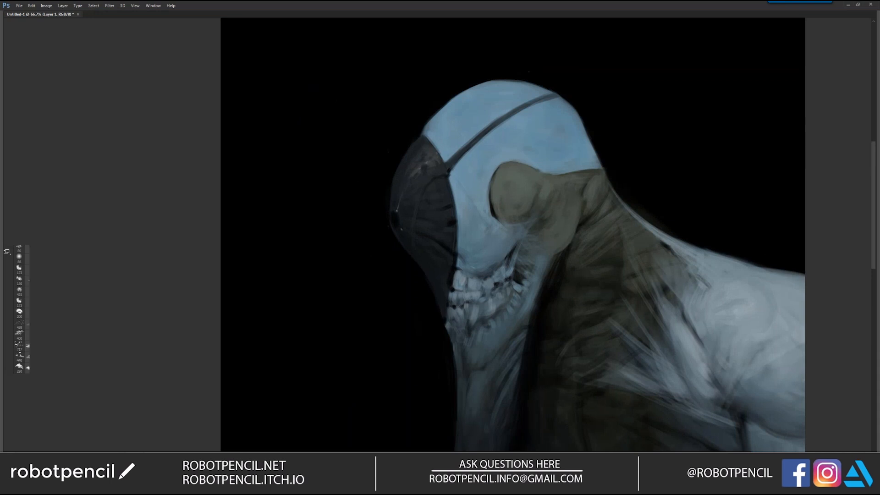
pyautogui.hotkey('ctrl', '+')
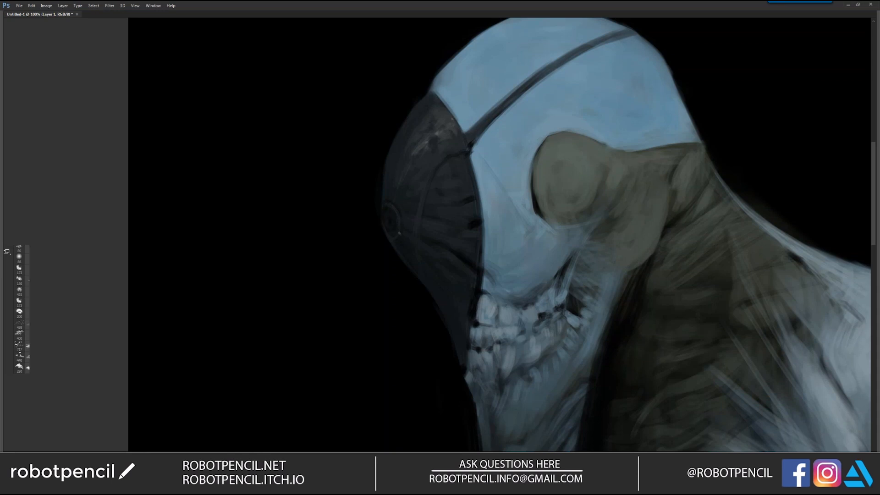
pyautogui.keyDown('alt'); pyautogui.click(507, 156); pyautogui.keyUp('alt')
pyautogui.moveTo(388, 212); pyautogui.dragTo(392, 230)
pyautogui.hotkey('ctrl', 'z')
pyautogui.hotkey('ctrl', '-')
pyautogui.hotkey('ctrl', '-')
pyautogui.hotkey('ctrl', '-')
pyautogui.hotkey('ctrl', 'shift', 'h')
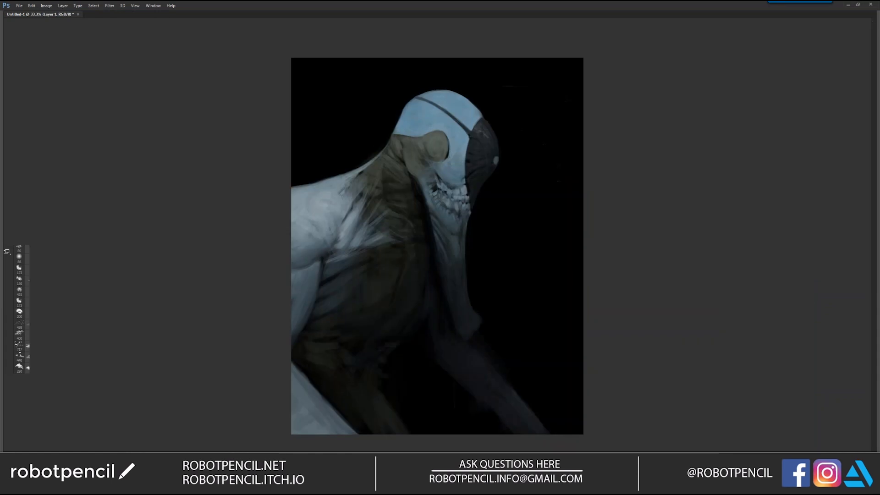
pyautogui.hotkey('ctrl', '+')
pyautogui.hotkey('ctrl', '+')
pyautogui.hotkey('ctrl', 'shift', 'h')
pyautogui.hotkey('ctrl', 'alt', 'z')
pyautogui.hotkey('ctrl', 'alt', 'z')
pyautogui.hotkey('ctrl', 'alt', 'z')
pyautogui.hotkey('ctrl', 'alt', 'z')
pyautogui.hotkey('ctrl', 'alt', 'z')
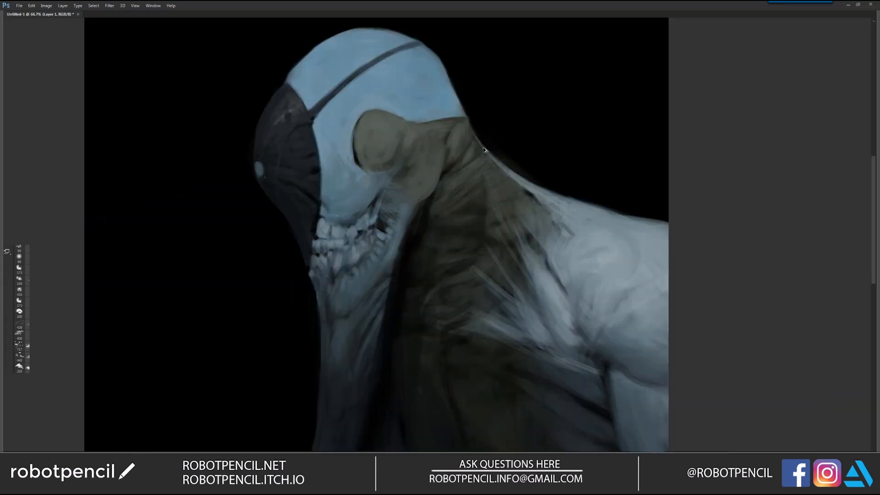
# Repaint the small oval fitting on the front of the mask with short strokes, ending with a dark centre.
pyautogui.hotkey('ctrl', 'shift', 'h')
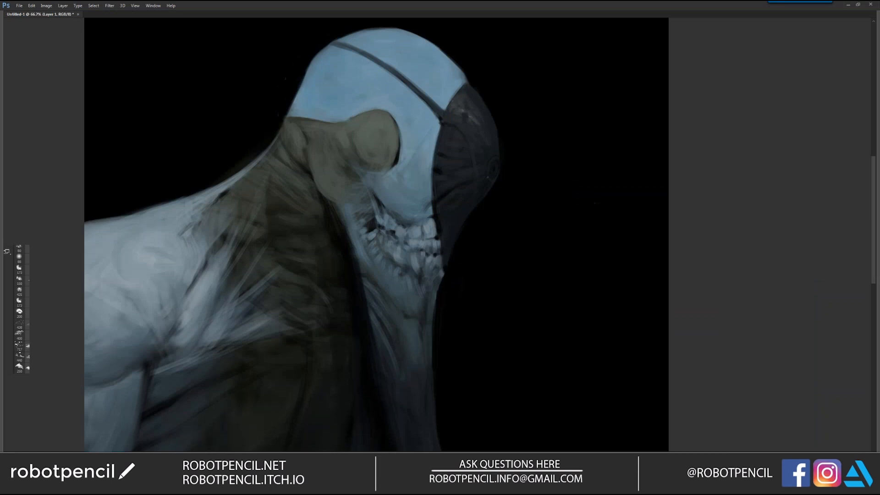
pyautogui.hotkey('ctrl', '+')
pyautogui.moveTo(488, 179)
pyautogui.mouseDown()
pyautogui.moveTo(494, 166)
pyautogui.moveTo(495, 177)
pyautogui.mouseUp()
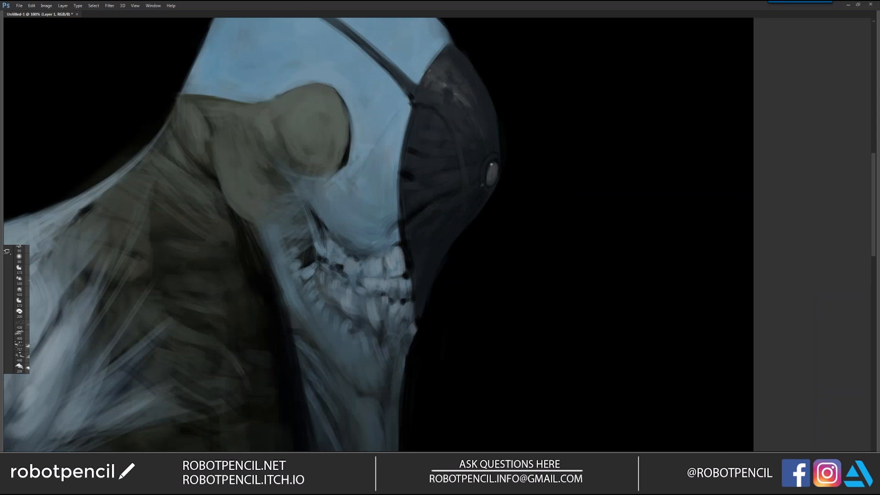
pyautogui.moveTo(494, 168); pyautogui.dragTo(493, 177)
pyautogui.moveTo(495, 169); pyautogui.dragTo(492, 181)
pyautogui.moveTo(493, 164); pyautogui.dragTo(492, 169)
pyautogui.hotkey('ctrl', '-')
pyautogui.hotkey('ctrl', '-')
pyautogui.hotkey('ctrl', '-')
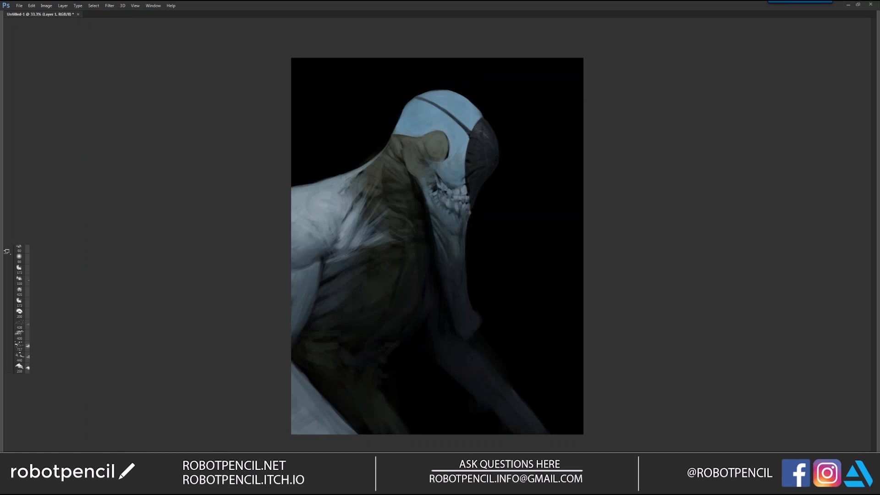
# Examine the mask's fitting and highlights close up and from afar in both mirrored orientations.
pyautogui.hotkey('ctrl', 'shift', 'h')
pyautogui.hotkey('ctrl', 'shift', 'h')
pyautogui.keyDown('ctrl'); pyautogui.click(496, 167); pyautogui.keyUp('ctrl')
pyautogui.keyDown('ctrl'); pyautogui.click(500, 156); pyautogui.keyUp('ctrl')
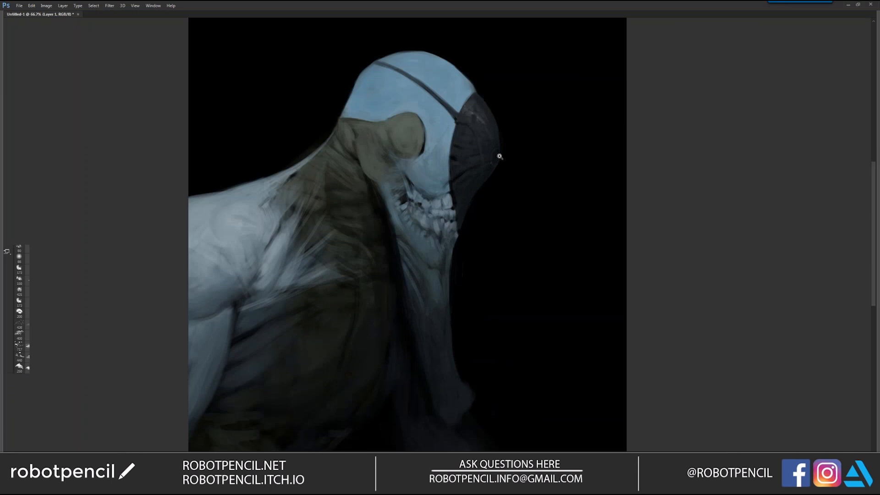
pyautogui.keyDown('ctrl'); pyautogui.click(499, 157); pyautogui.keyUp('ctrl')
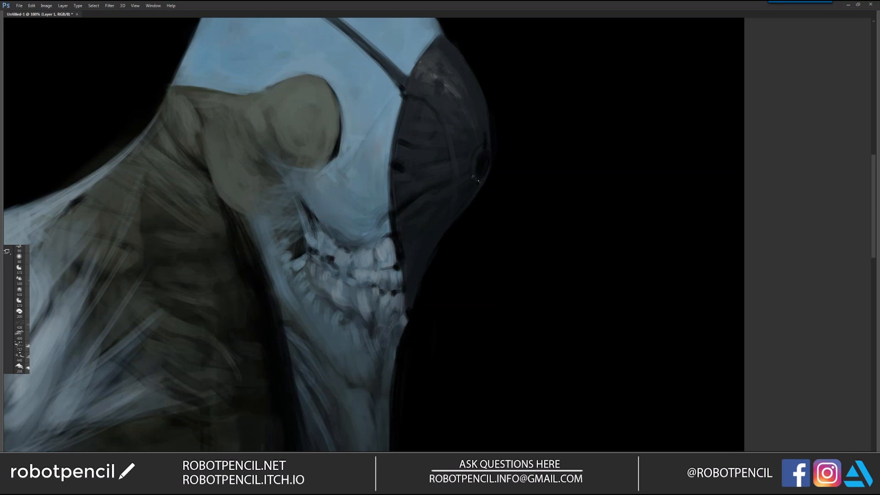
pyautogui.hotkey('ctrl', '-')
pyautogui.hotkey('ctrl', '-')
pyautogui.hotkey('ctrl', 'shift', 'h')
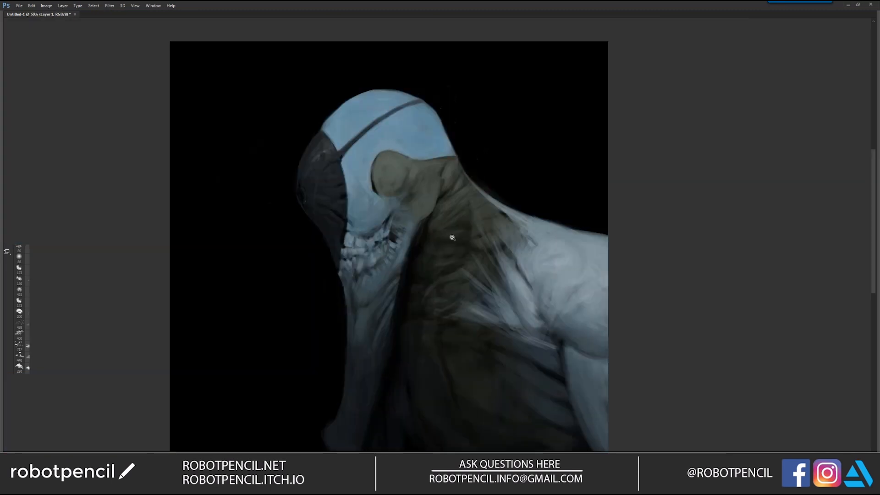
pyautogui.hotkey('ctrl', 'shift', 'h')
pyautogui.hotkey('ctrl', 'shift', 'h')
pyautogui.hotkey('ctrl', '+')
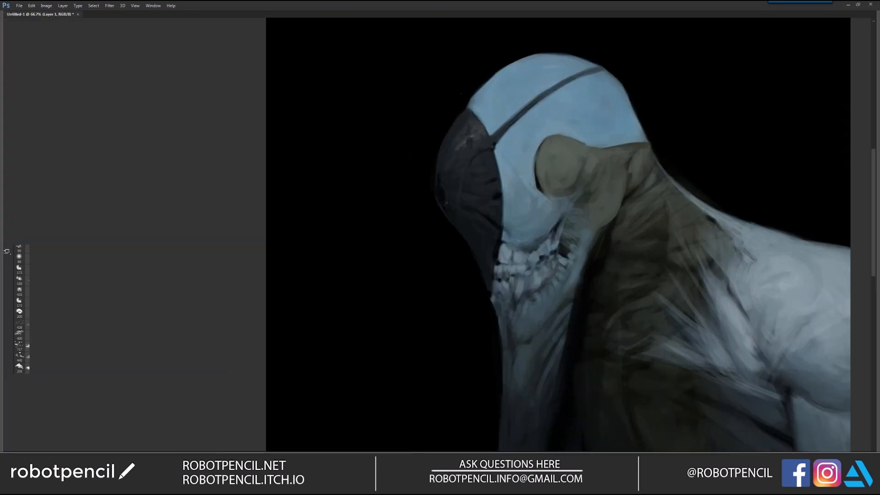
pyautogui.hotkey('ctrl', '+')
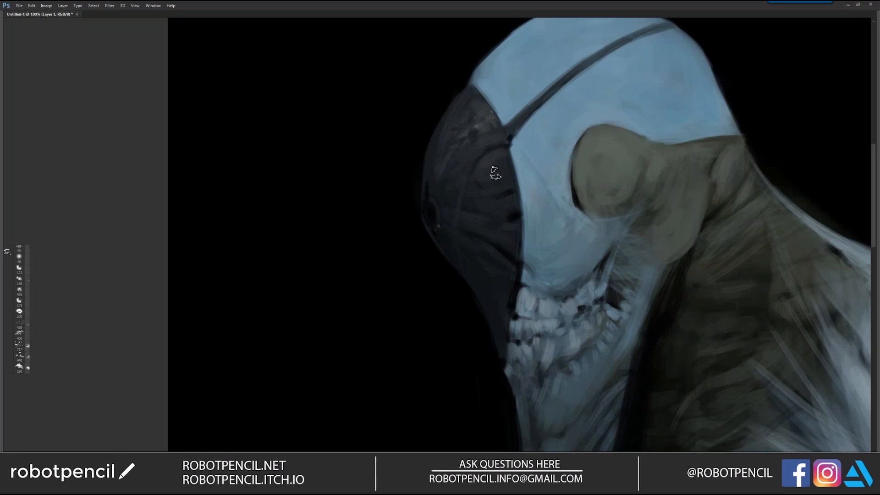
pyautogui.hotkey('ctrl', '-')
pyautogui.hotkey('ctrl', '-')
pyautogui.hotkey('ctrl', '-')
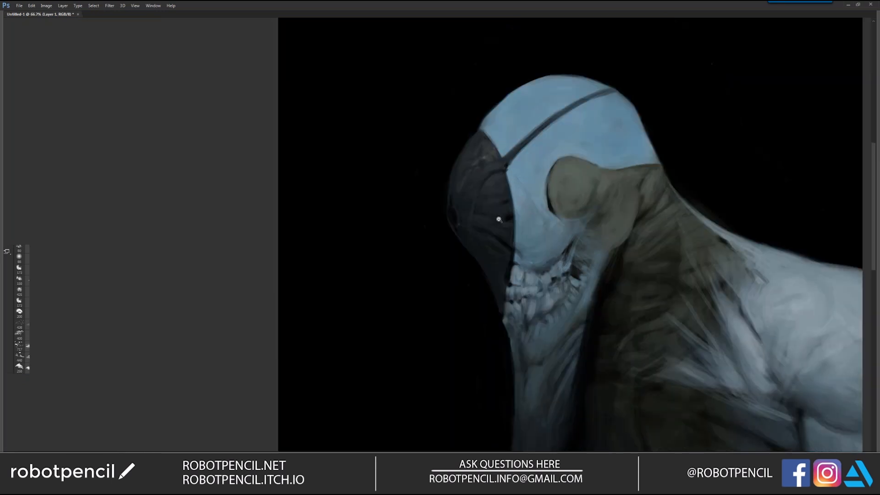
pyautogui.hotkey('ctrl', 'shift', 'h')
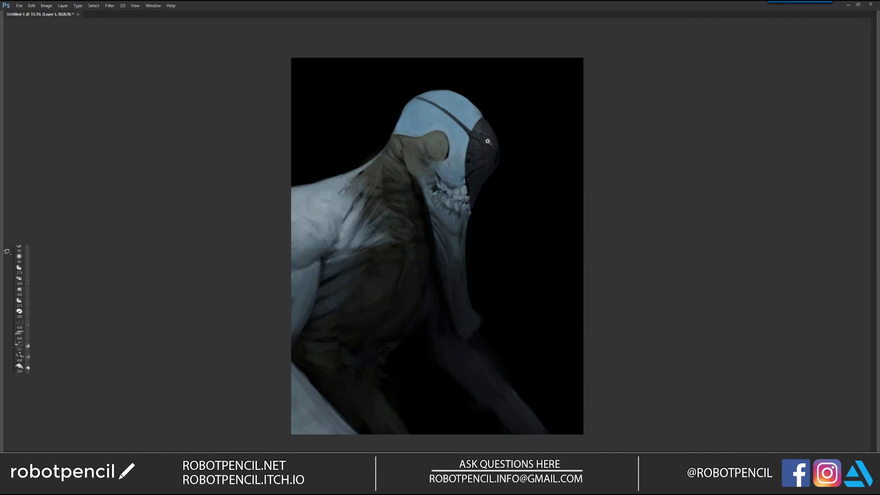
# Brush a sampled dark grey over the top of the mask to blend its surface texture.
pyautogui.scroll(3, 489, 141)
pyautogui.keyDown('alt'); pyautogui.click(459, 107); pyautogui.keyUp('alt')
pyautogui.moveTo(464, 86)
pyautogui.mouseDown()
pyautogui.moveTo(470, 77)
pyautogui.moveTo(464, 94)
pyautogui.moveTo(478, 122)
pyautogui.mouseUp()
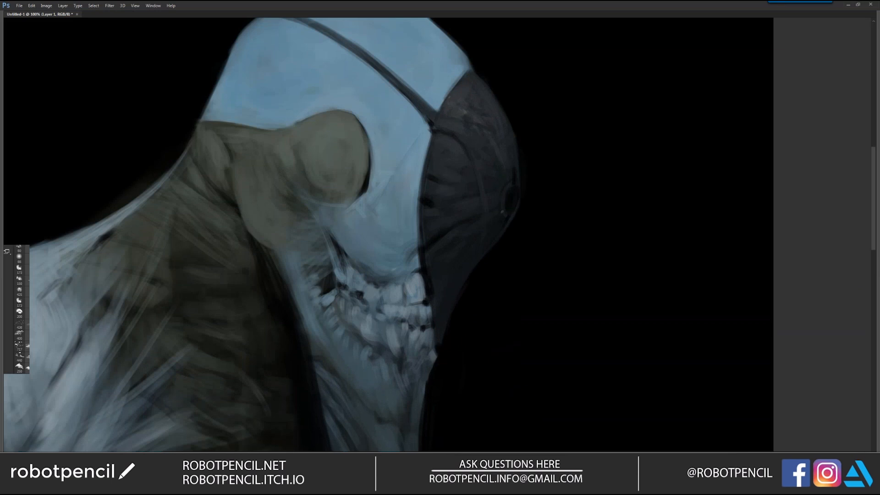
pyautogui.keyDown('alt'); pyautogui.click(449, 266); pyautogui.keyUp('alt')
pyautogui.keyDown('alt'); pyautogui.click(449, 266); pyautogui.keyUp('alt')
pyautogui.keyDown('alt'); pyautogui.click(455, 267); pyautogui.keyUp('alt')
pyautogui.hotkey('ctrl', 'shift', 'h')
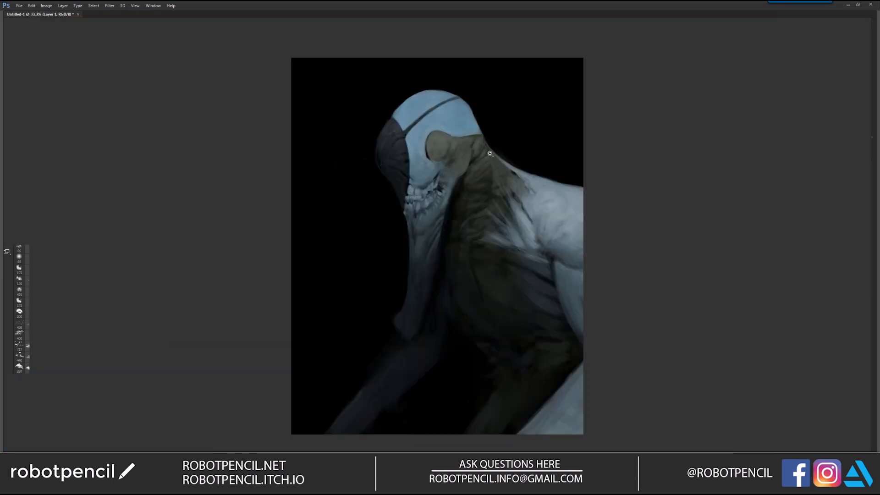
# Extend the dark mask downward over the front teeth and chin as a narrow strip.
pyautogui.click(405, 194)
pyautogui.click(404, 194)
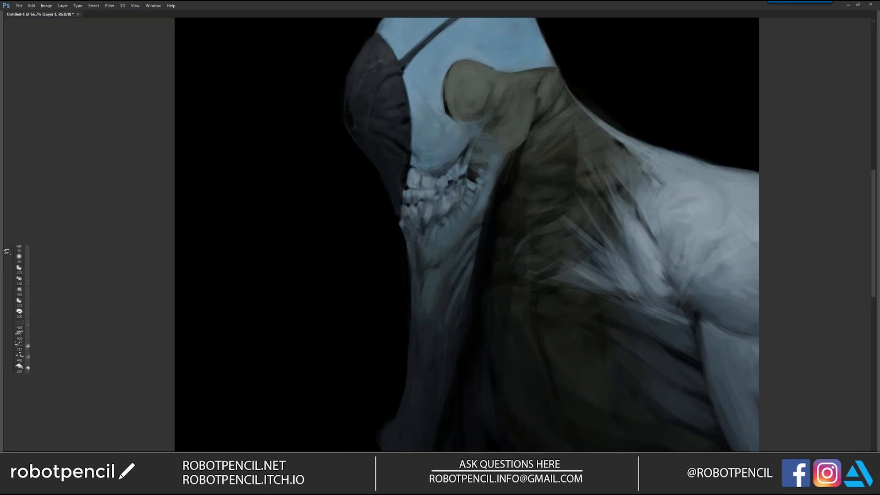
pyautogui.moveTo(406, 190); pyautogui.dragTo(404, 214)
pyautogui.moveTo(409, 170)
pyautogui.mouseDown()
pyautogui.moveTo(406, 205)
pyautogui.moveTo(419, 246)
pyautogui.mouseUp()
pyautogui.moveTo(404, 212); pyautogui.dragTo(422, 258)
pyautogui.moveTo(410, 180); pyautogui.dragTo(414, 270)
pyautogui.moveTo(407, 240); pyautogui.dragTo(416, 278)
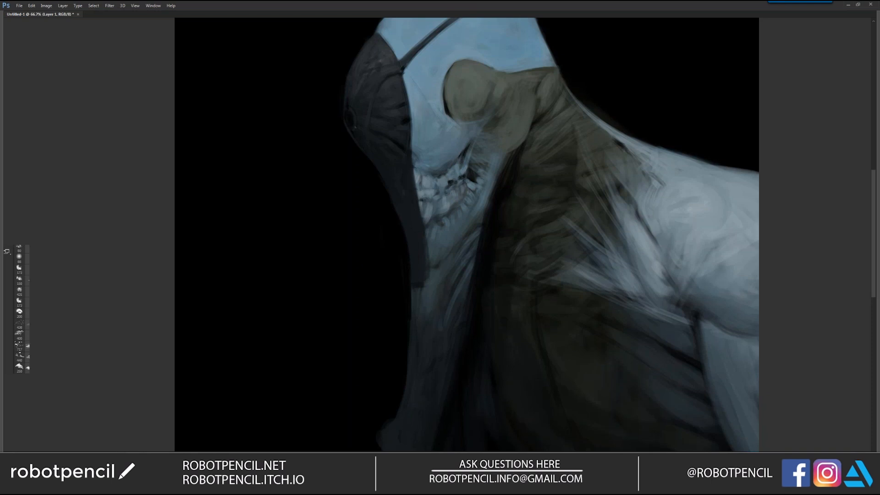
# Examine the extended mask and the creature's silhouette close up and from afar in both mirrored orientations.
pyautogui.hotkey('ctrl', '-')
pyautogui.hotkey('ctrl', '-')
pyautogui.press('F2')
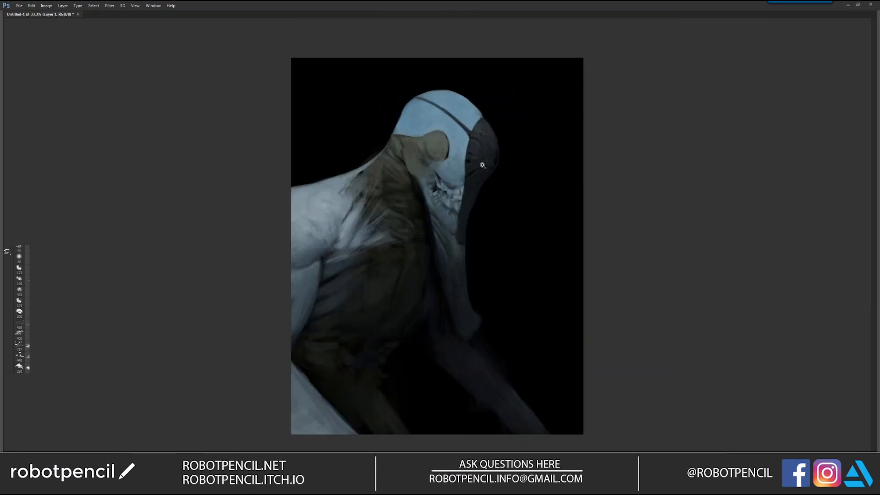
pyautogui.scroll(2, 475, 180)
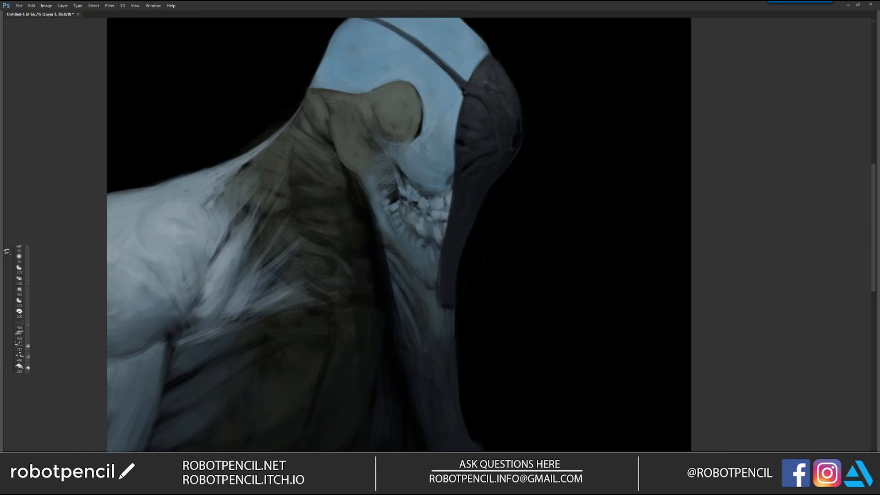
pyautogui.moveTo(426, 181)
pyautogui.mouseDown()
pyautogui.moveTo(447, 175)
pyautogui.moveTo(427, 179)
pyautogui.mouseUp()
pyautogui.hotkey('ctrl', 'z')
pyautogui.scroll(-3, 441, 197)
pyautogui.press('F2')
pyautogui.scroll(2, 434, 224)
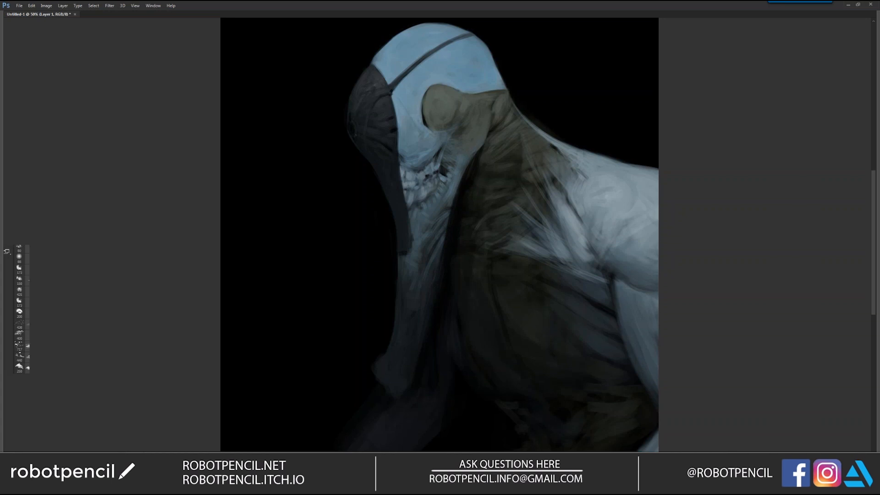
pyautogui.hotkey('ctrl', '-')
pyautogui.hotkey('ctrl', '-')
pyautogui.hotkey('ctrl', '-')
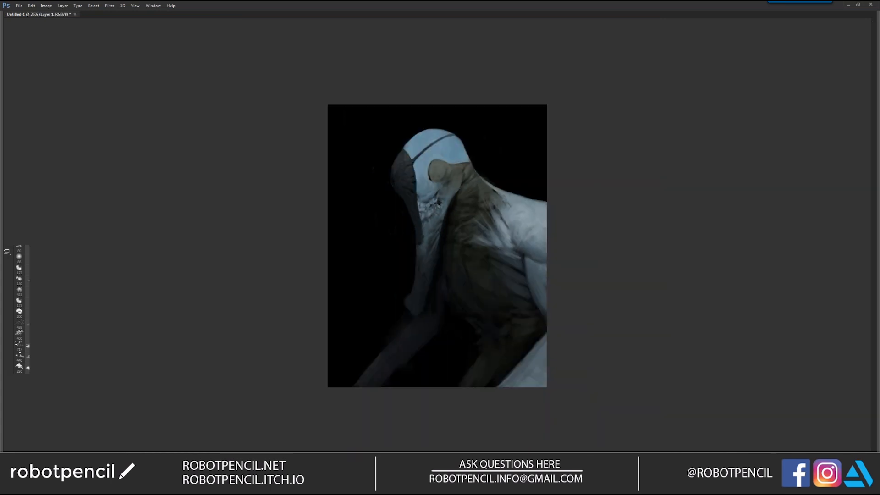
pyautogui.hotkey('ctrl', 'shift', 'h')
pyautogui.click(441, 265)
pyautogui.click(429, 271)
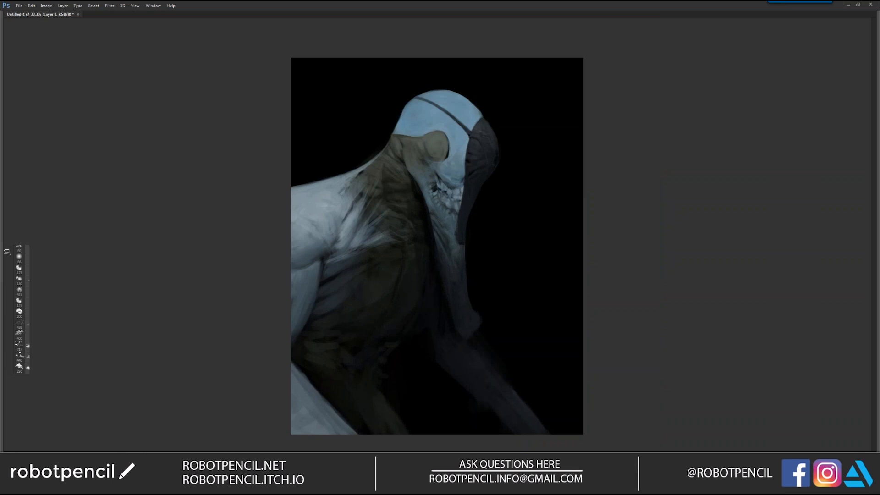
# Brush a sampled lighter grey in streaks over the side of the neck between the shoulder and the head.
pyautogui.hotkey('ctrl', '+')
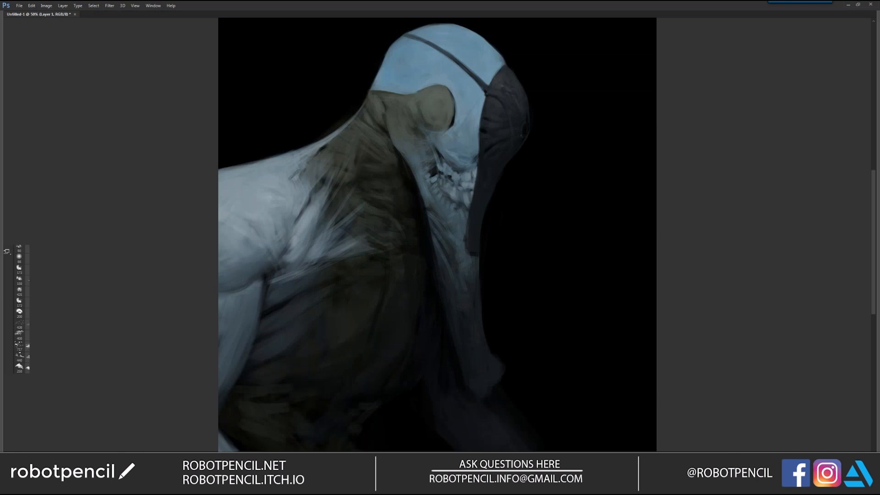
pyautogui.keyDown('alt'); pyautogui.click(308, 187); pyautogui.keyUp('alt')
pyautogui.moveTo(311, 182)
pyautogui.mouseDown()
pyautogui.moveTo(356, 133)
pyautogui.moveTo(328, 193)
pyautogui.mouseUp()
pyautogui.moveTo(360, 159); pyautogui.dragTo(340, 200)
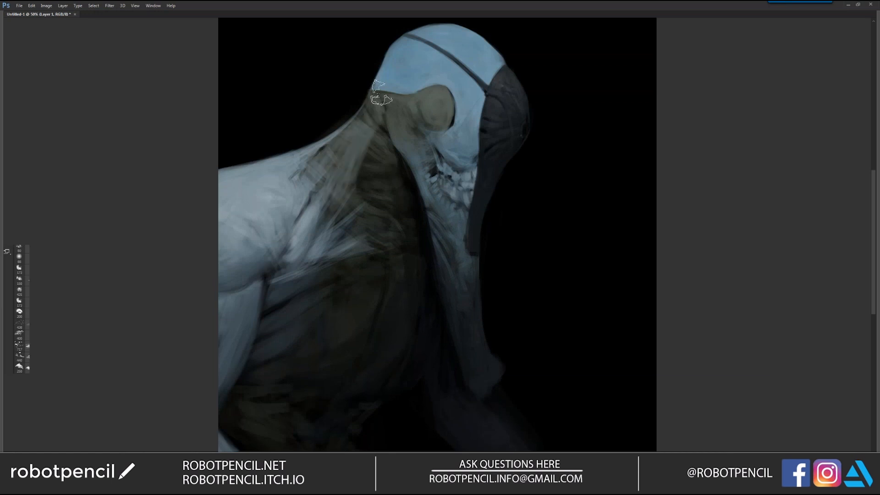
pyautogui.moveTo(380, 98)
pyautogui.mouseDown()
pyautogui.moveTo(359, 138)
pyautogui.moveTo(373, 191)
pyautogui.mouseUp()
pyautogui.hotkey('ctrl', '-')
pyautogui.hotkey('ctrl', '-')
pyautogui.hotkey('ctrl', '-')
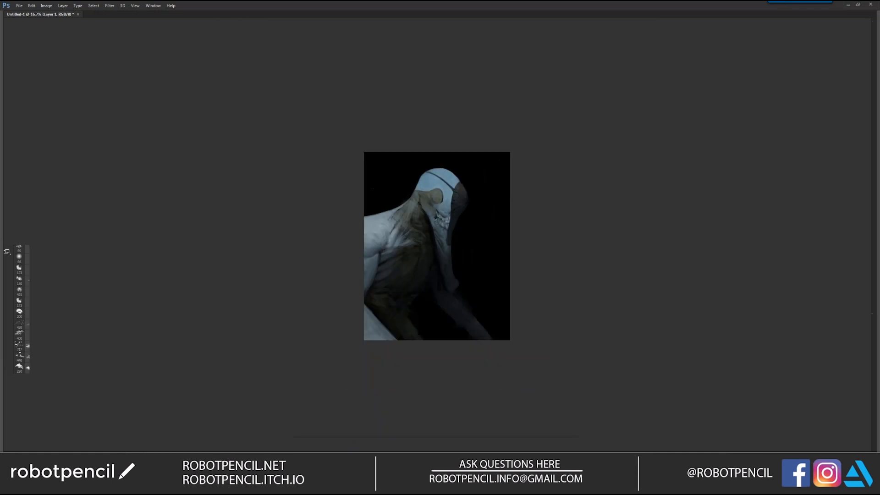
pyautogui.hotkey('ctrl', 'z')
# Paint tendon-like strokes down the neck and add a few pale streaks on the upper chest.
pyautogui.hotkey('ctrl', 'shift', 'h')
pyautogui.hotkey('ctrl', '+')
pyautogui.hotkey('ctrl', '+')
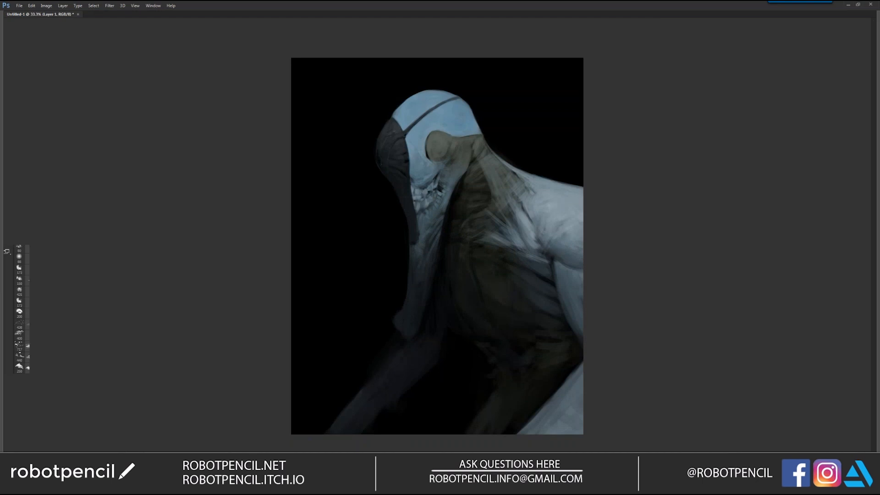
pyautogui.moveTo(479, 169); pyautogui.dragTo(483, 204)
pyautogui.moveTo(502, 259); pyautogui.dragTo(517, 267)
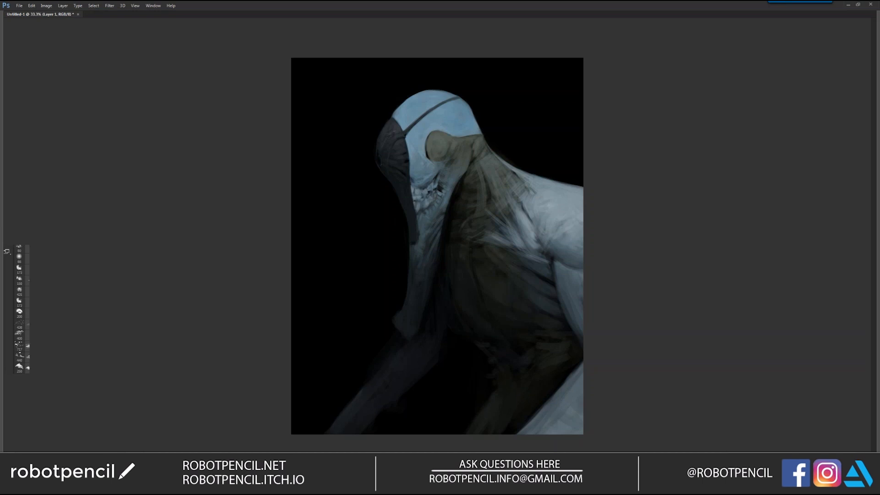
# Brush directional muscle and rib streaks across the dark torso from the shoulder towards the waist.
pyautogui.scroll(1, 511, 293)
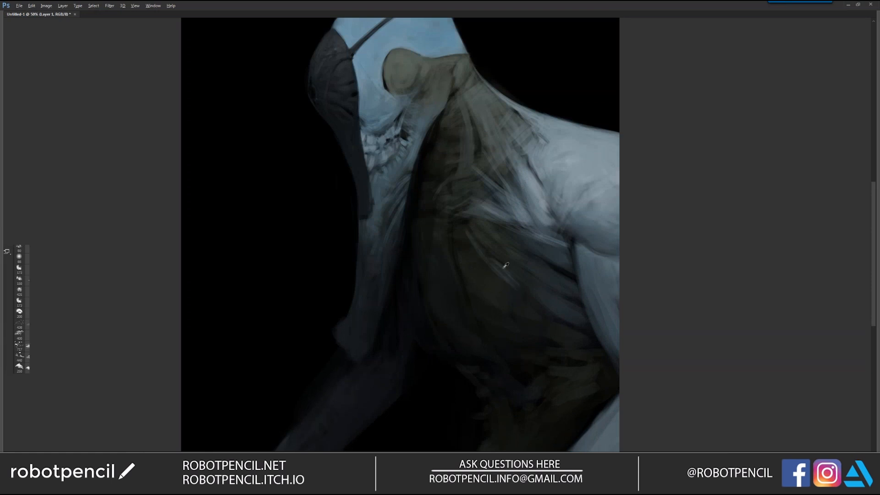
pyautogui.moveTo(456, 245); pyautogui.dragTo(474, 268)
pyautogui.hotkey('ctrl', 'shift', 'h')
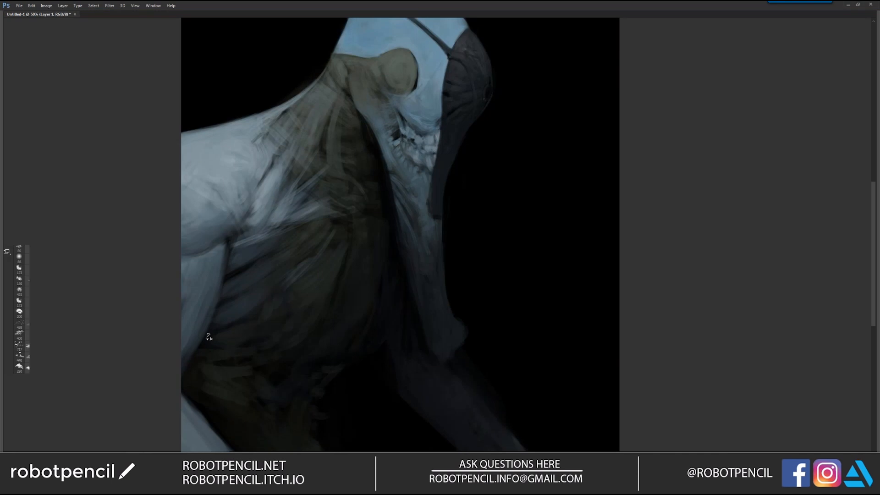
pyautogui.moveTo(214, 343)
pyautogui.mouseDown()
pyautogui.moveTo(402, 308)
pyautogui.moveTo(480, 258)
pyautogui.mouseUp()
pyautogui.moveTo(387, 220); pyautogui.dragTo(410, 203)
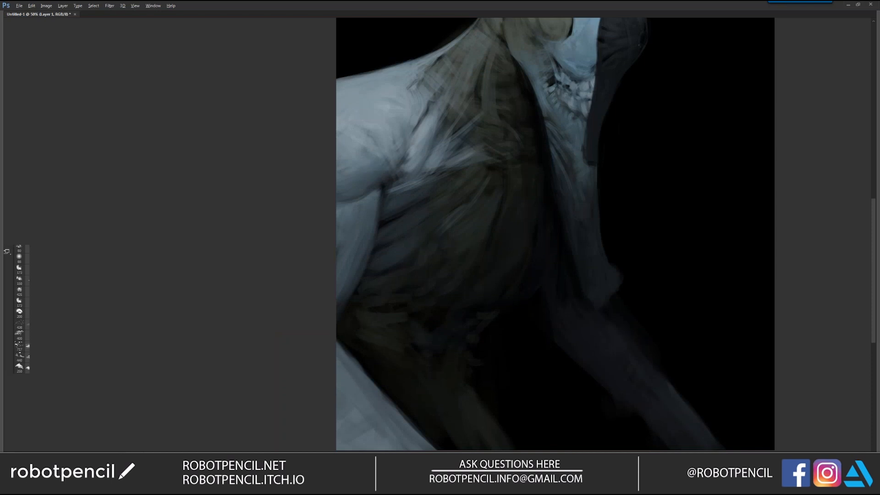
pyautogui.keyDown('alt'); pyautogui.click(407, 210); pyautogui.keyUp('alt')
pyautogui.hotkey('ctrl', '-')
pyautogui.hotkey('ctrl', '-')
pyautogui.press('F2')
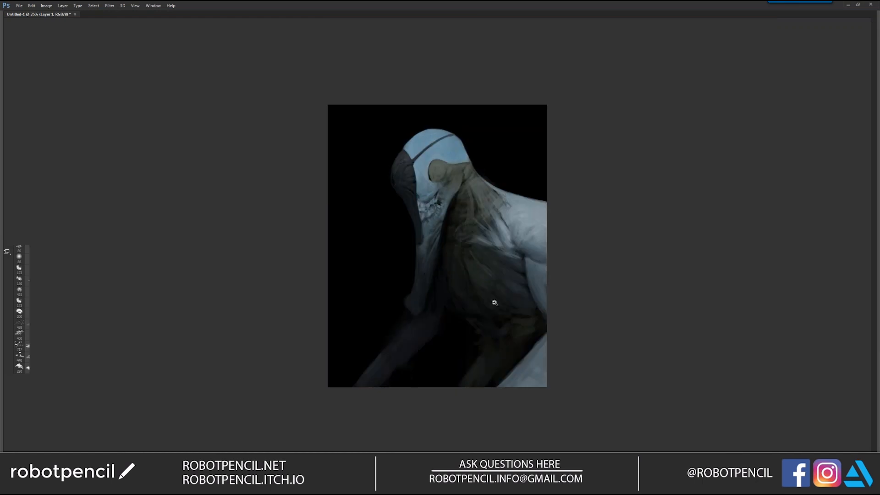
pyautogui.keyDown('ctrl'); pyautogui.click(507, 254); pyautogui.keyUp('ctrl')
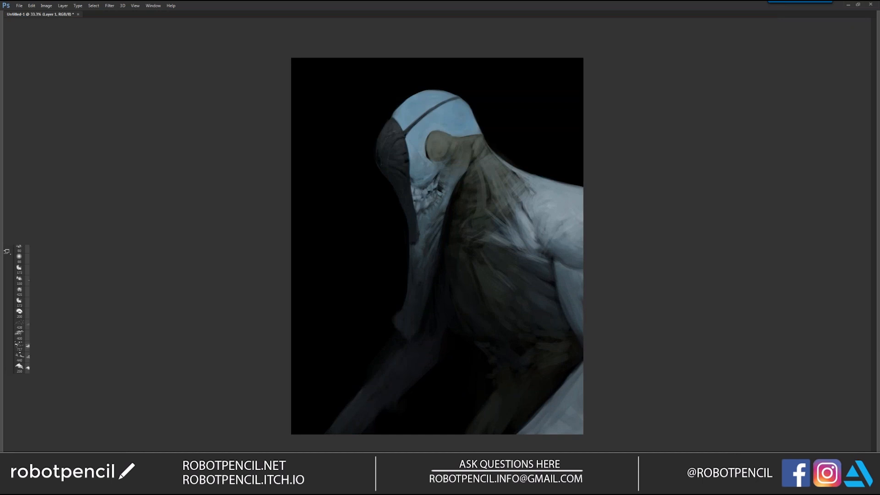
pyautogui.hotkey('ctrl', 'shift', 'h')
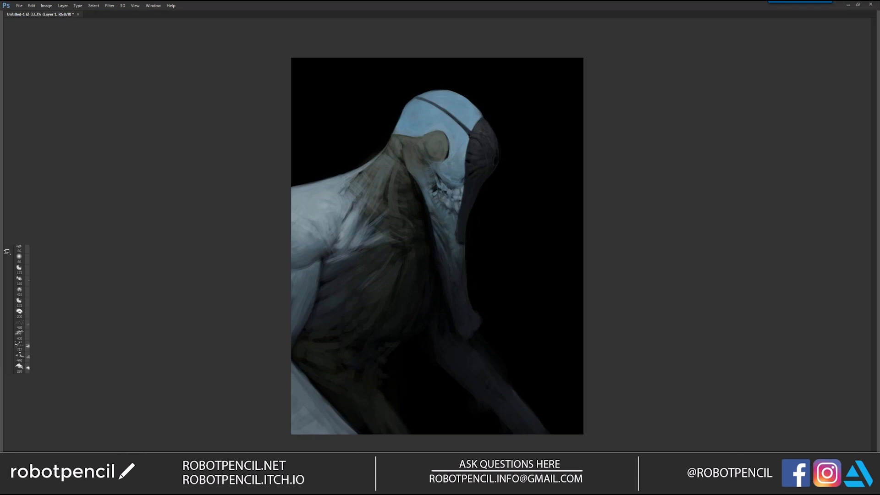
# Paint a thin, dim far limb hanging from the lower torso to the bottom of the canvas.
pyautogui.hotkey('ctrl', '-')
pyautogui.hotkey('ctrl', 'shift', 'h')
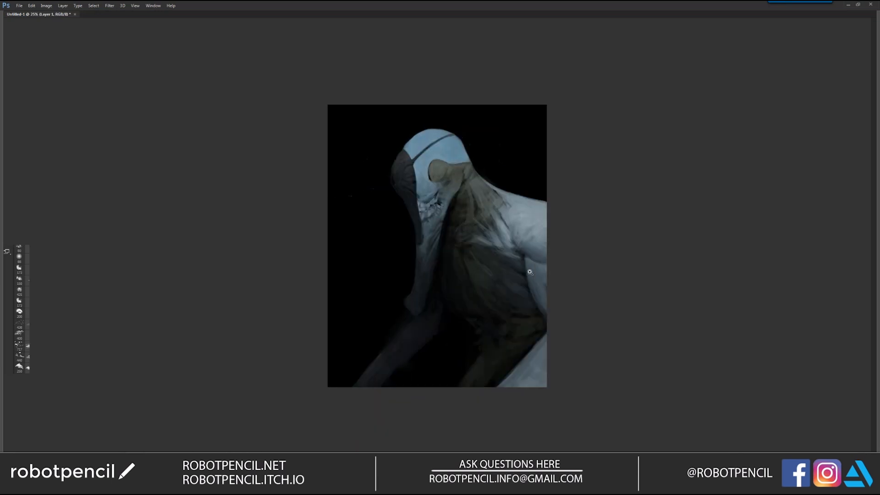
pyautogui.hotkey('ctrl', '+')
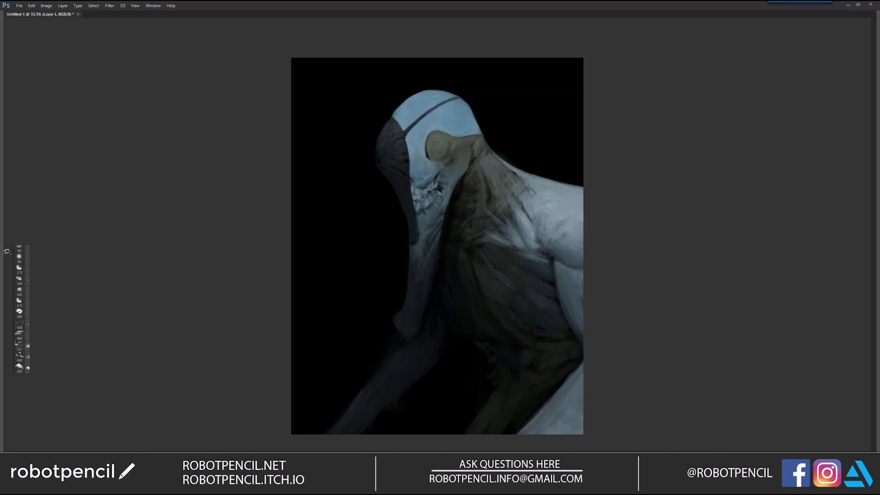
pyautogui.moveTo(466, 351)
pyautogui.mouseDown()
pyautogui.moveTo(465, 378)
pyautogui.moveTo(450, 395)
pyautogui.moveTo(451, 434)
pyautogui.mouseUp()
pyautogui.moveTo(460, 392); pyautogui.dragTo(459, 433)
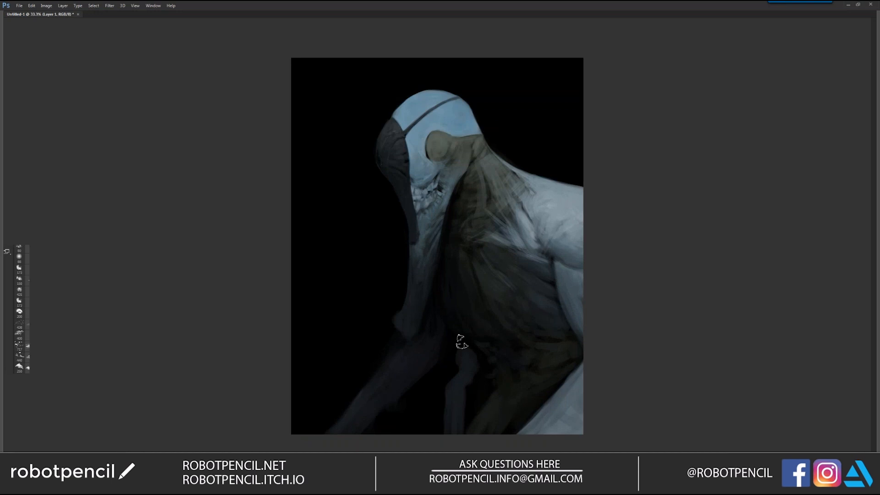
pyautogui.moveTo(462, 342); pyautogui.dragTo(465, 361)
# Paint a pale blue-grey second arm across the lower torso and blend its upper end into the ribcage.
pyautogui.moveTo(558, 339)
pyautogui.mouseDown()
pyautogui.moveTo(521, 387)
pyautogui.moveTo(542, 373)
pyautogui.moveTo(521, 382)
pyautogui.moveTo(482, 432)
pyautogui.mouseUp()
pyautogui.moveTo(530, 383); pyautogui.dragTo(512, 406)
pyautogui.moveTo(540, 364); pyautogui.dragTo(530, 376)
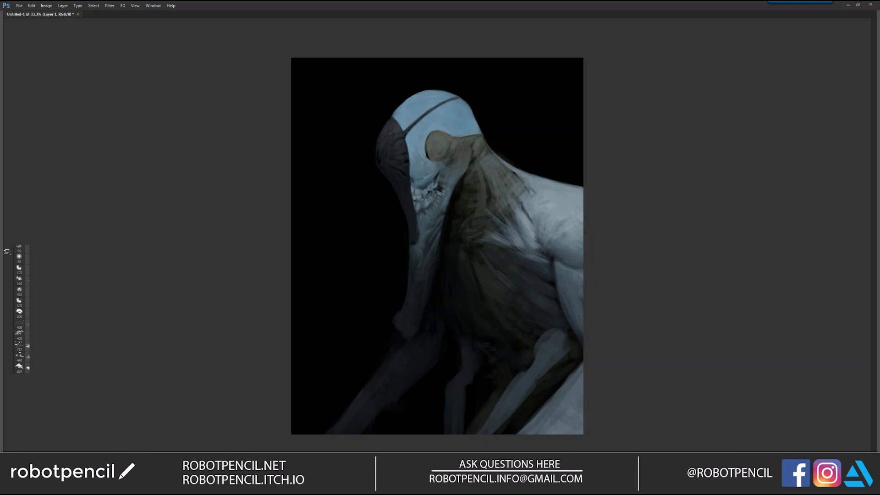
pyautogui.moveTo(562, 338)
pyautogui.mouseDown()
pyautogui.moveTo(556, 324)
pyautogui.moveTo(542, 356)
pyautogui.mouseUp()
pyautogui.keyDown('alt'); pyautogui.click(546, 312); pyautogui.keyUp('alt')
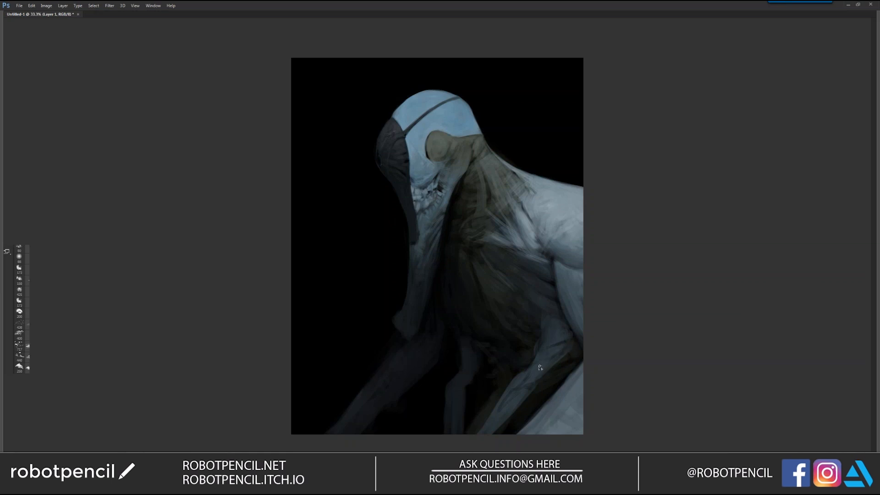
pyautogui.moveTo(562, 356); pyautogui.dragTo(533, 383)
# Refine the contour of the thin far limb below the torso.
pyautogui.hotkey('ctrl', 'shift', 'h')
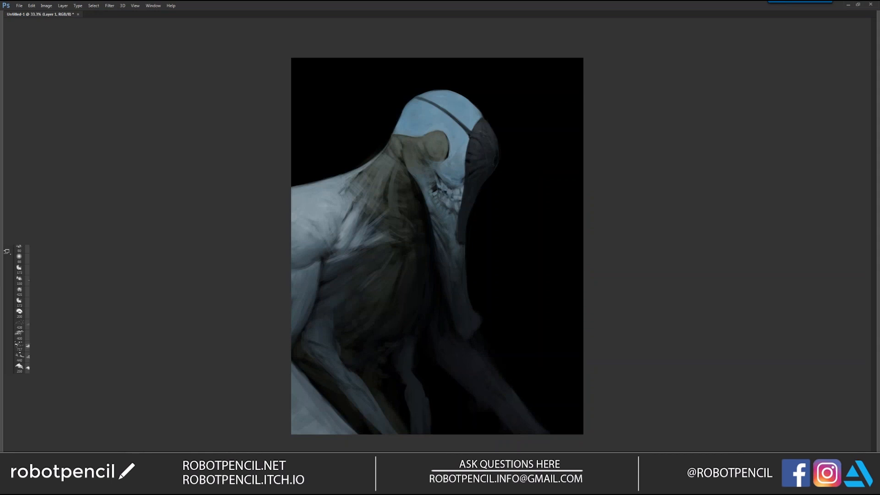
pyautogui.moveTo(430, 401); pyautogui.dragTo(431, 421)
pyautogui.press('F2')
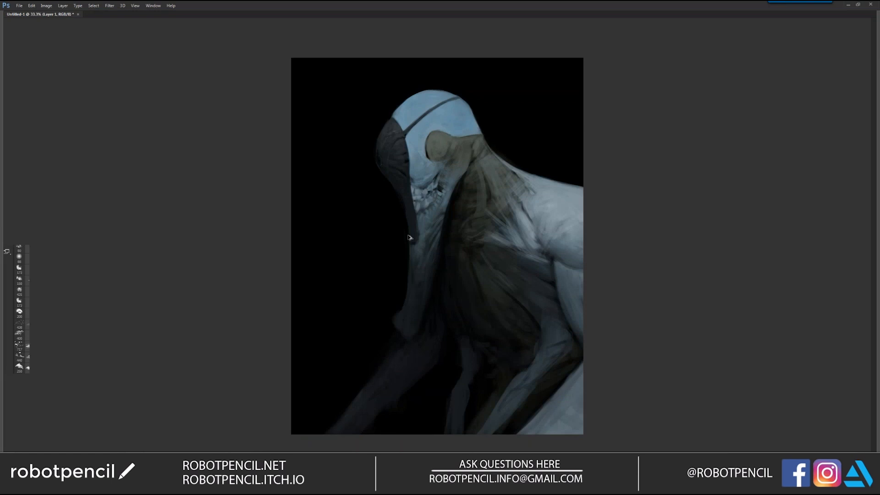
# Rework the skin around the mouth corner, jaw and cheek with short textured strokes.
pyautogui.press('F2')
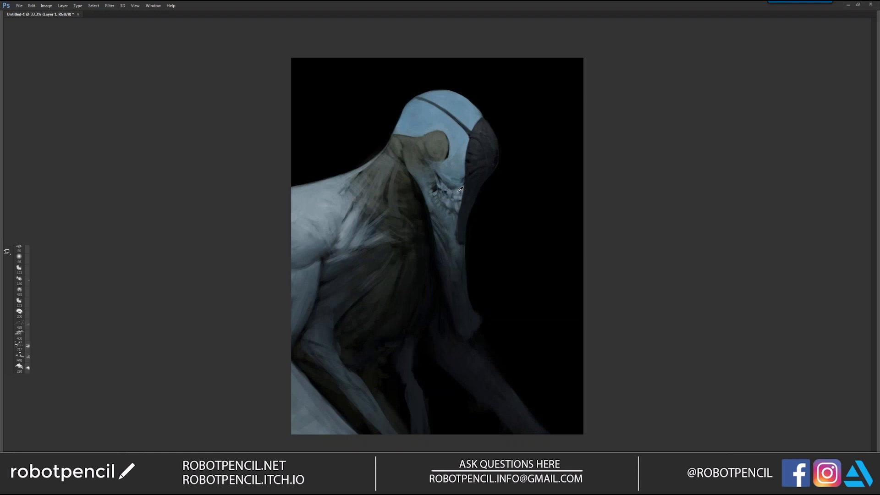
pyautogui.moveTo(436, 180); pyautogui.dragTo(435, 186)
pyautogui.moveTo(434, 201); pyautogui.dragTo(441, 215)
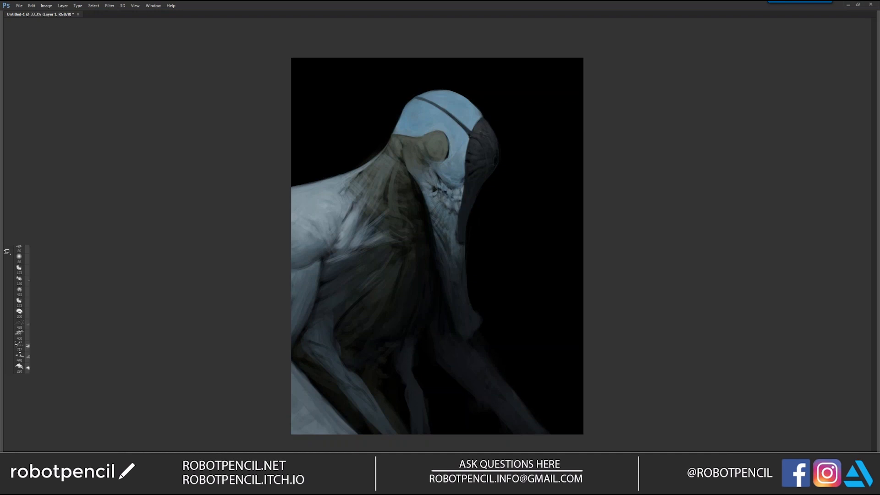
pyautogui.moveTo(433, 171)
pyautogui.mouseDown()
pyautogui.moveTo(440, 178)
pyautogui.moveTo(415, 150)
pyautogui.mouseUp()
# Shade the blue skull above the ear and refine the outline along the top of the head.
pyautogui.hotkey('ctrl', 'shift', 'h')
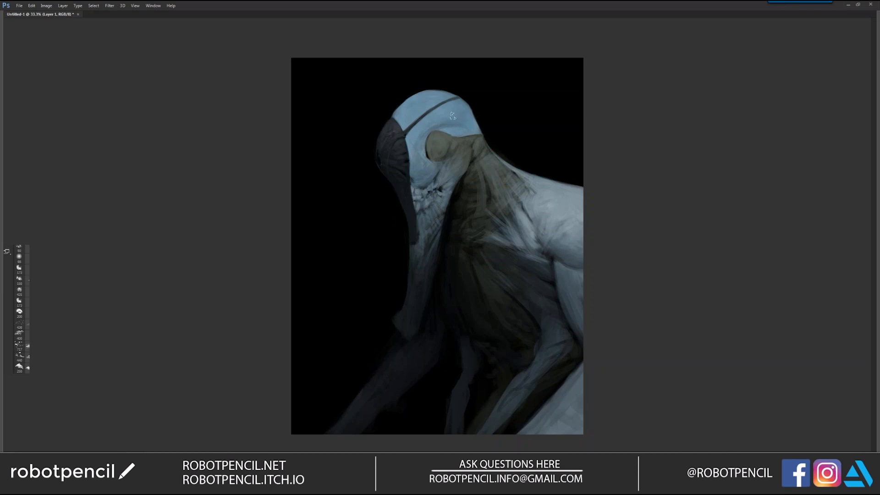
pyautogui.hotkey('ctrl', 'shift', 'h')
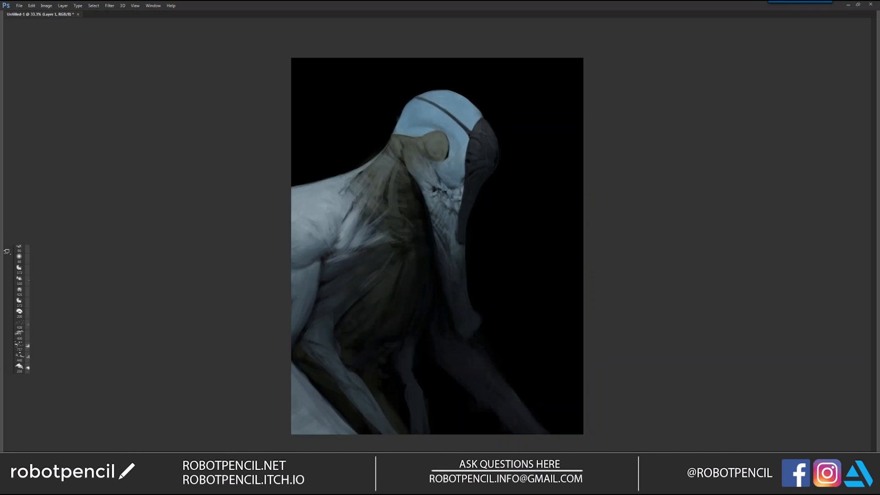
pyautogui.hotkey('ctrl', 'shift', 'h')
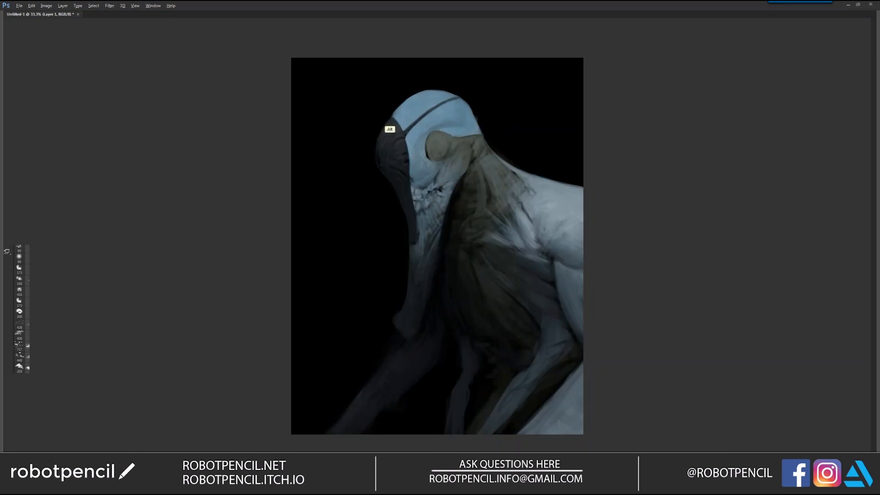
pyautogui.moveTo(374, 126); pyautogui.dragTo(440, 78)
# Paint a dark shadow down the back edge of the long throat below the jaw.
pyautogui.press('F2')
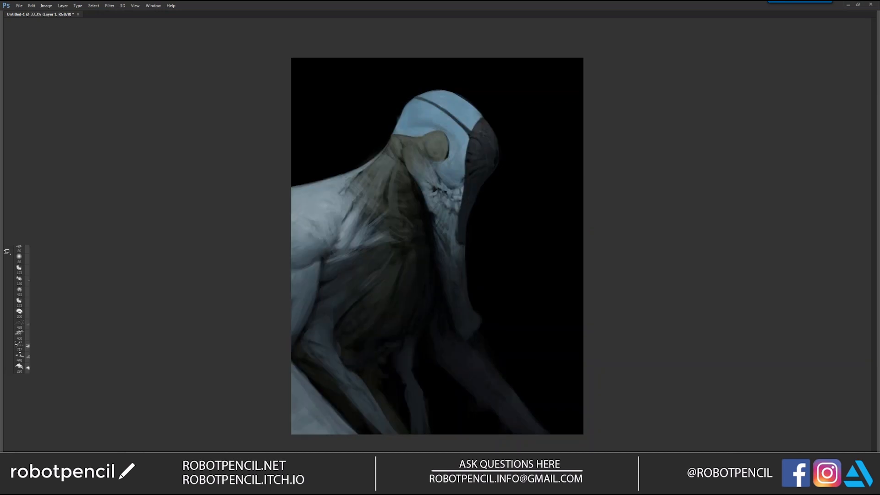
pyautogui.moveTo(435, 217); pyautogui.dragTo(449, 316)
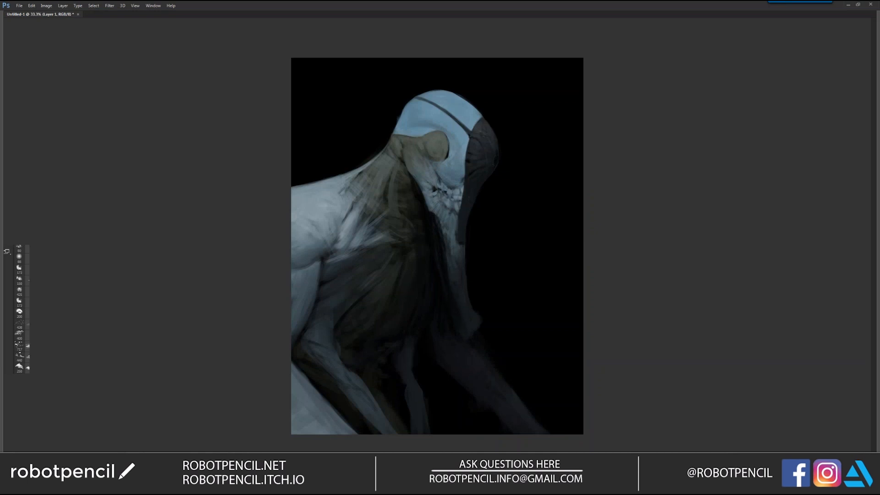
pyautogui.press('F2')
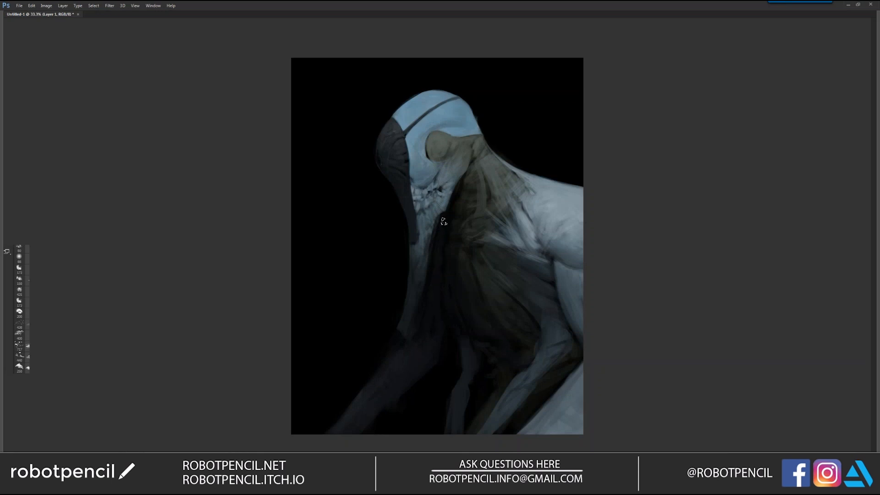
# Brush dark strokes from the throat down the front arm to blend the two forms.
pyautogui.moveTo(443, 222)
pyautogui.mouseDown()
pyautogui.moveTo(445, 274)
pyautogui.moveTo(428, 329)
pyautogui.moveTo(357, 390)
pyautogui.moveTo(344, 415)
pyautogui.mouseUp()
pyautogui.moveTo(380, 363); pyautogui.dragTo(323, 426)
pyautogui.press('F2')
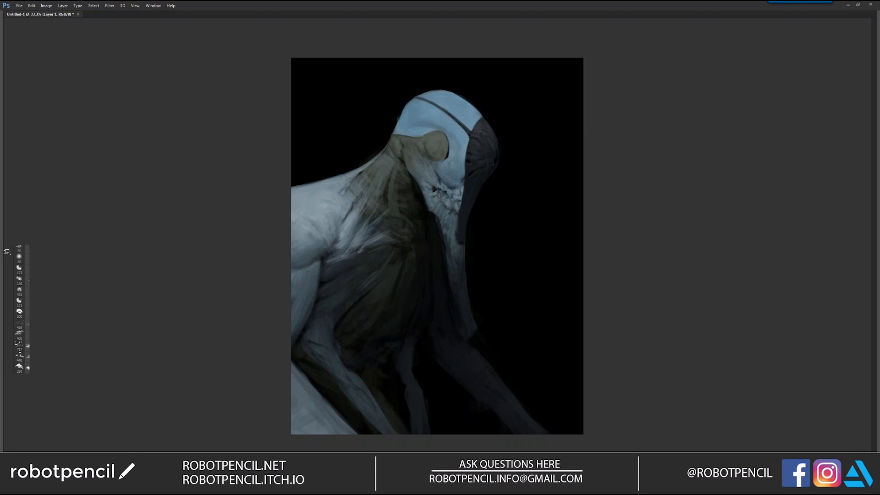
# Repaint the teeth as a denser cluster of pale, jagged shapes, checking them in both mirrored orientations.
pyautogui.hotkey('ctrl', 'shift', 'h')
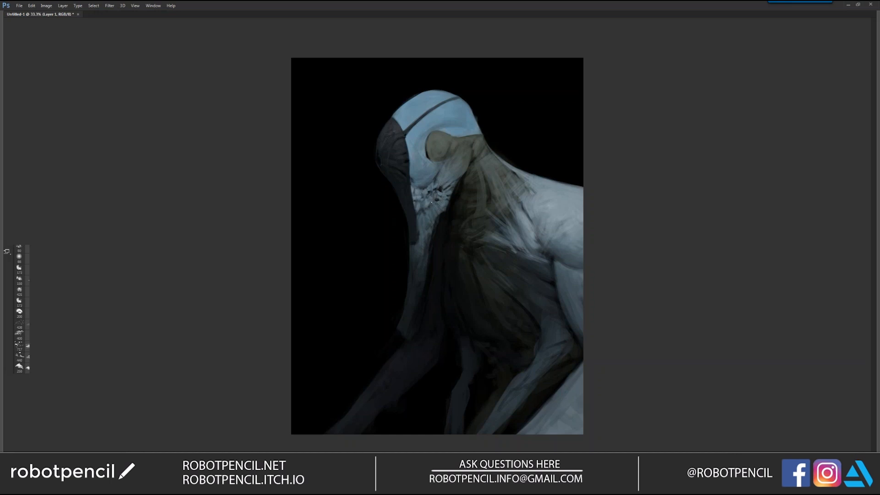
pyautogui.hotkey('ctrl', 'shift', 'h')
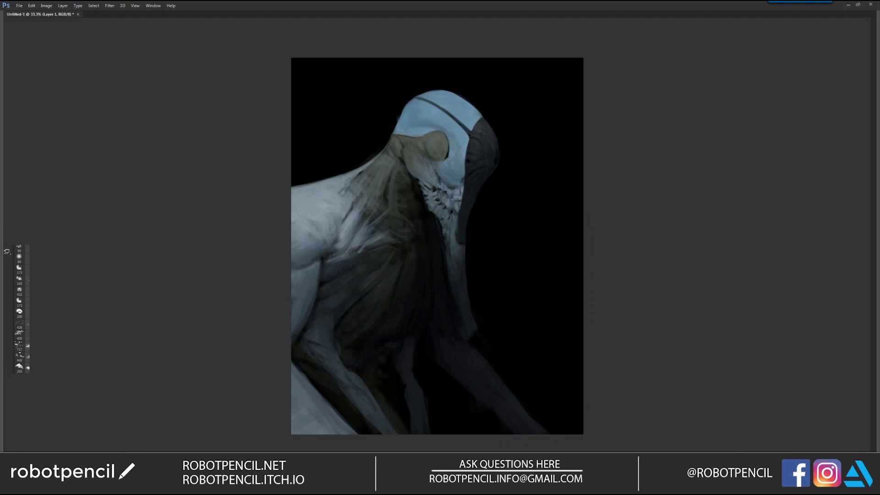
pyautogui.hotkey('ctrl', 'shift', 'h')
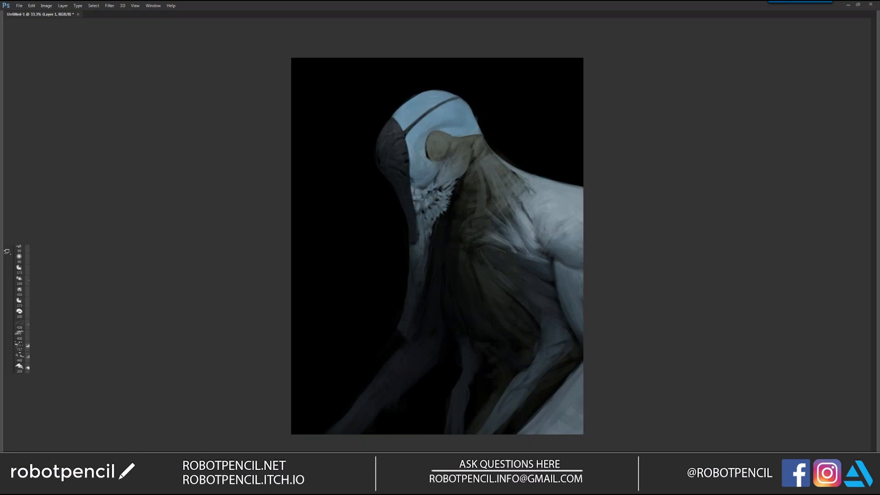
# Add small pale highlights down the edge of the long throat, checking the figure in both mirrored orientations.
pyautogui.press('F2')
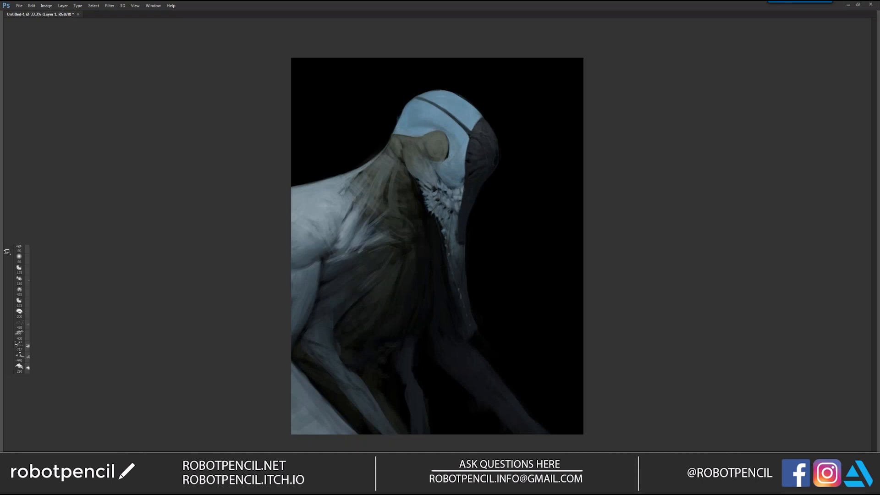
pyautogui.press('F2')
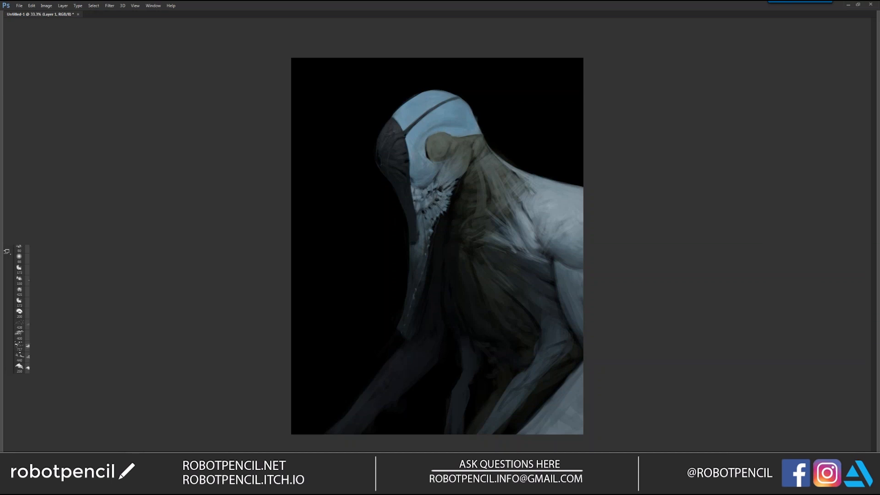
pyautogui.press('F2')
pyautogui.press('Tab')
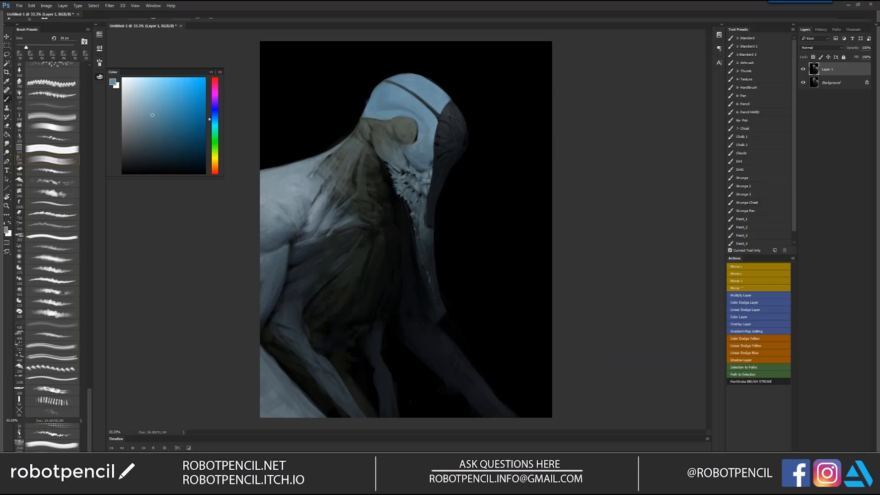
# Undo the test stroke and, with the Paint_1 brush, paint a sampled dark tone where the nape meets the skull.
pyautogui.moveTo(519, 189)
pyautogui.mouseDown()
pyautogui.moveTo(511, 242)
pyautogui.moveTo(537, 270)
pyautogui.mouseUp()
pyautogui.hotkey('ctrl', 'z')
pyautogui.click(742, 219)
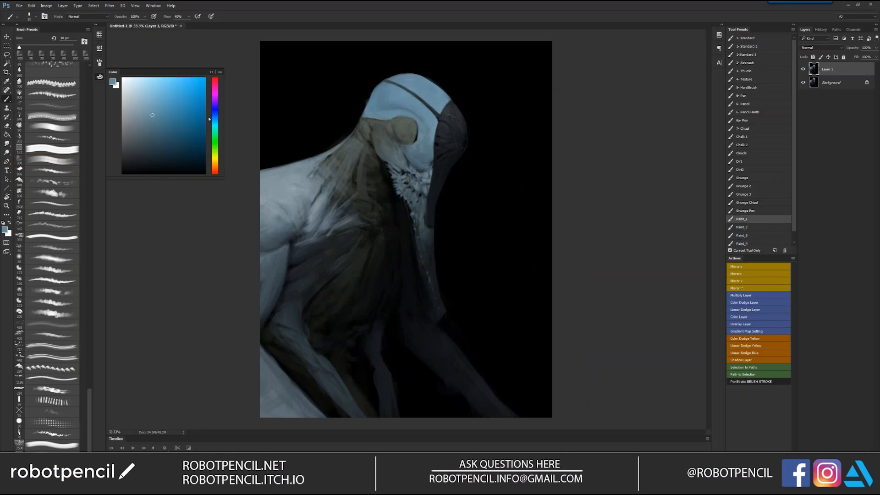
pyautogui.keyDown('alt'); pyautogui.click(368, 124); pyautogui.keyUp('alt')
pyautogui.press(']')
pyautogui.press(']')
pyautogui.press(']')
pyautogui.press(']')
pyautogui.press(']')
pyautogui.moveTo(367, 133); pyautogui.dragTo(368, 148)
# Blend the nape below the skull with grey-green tones sampled from the neck, then mirror the canvas.
pyautogui.keyDown('alt'); pyautogui.click(369, 143); pyautogui.keyUp('alt')
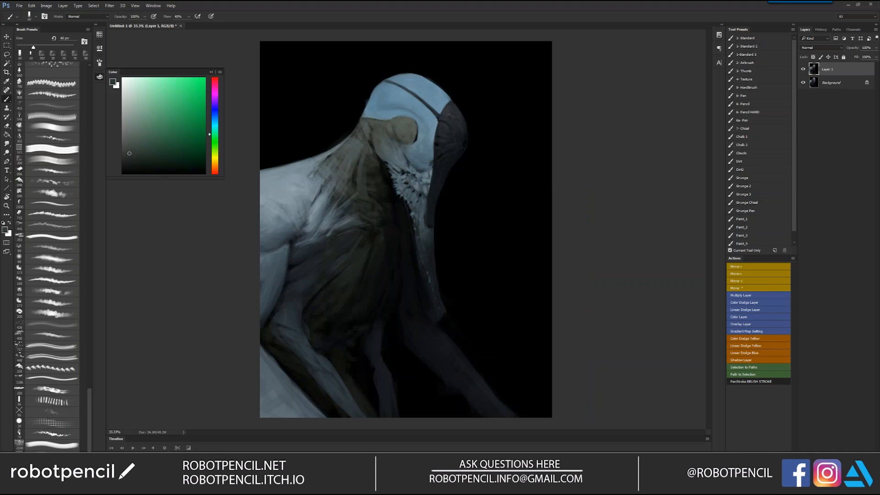
pyautogui.press(']')
pyautogui.press(']')
pyautogui.keyDown('alt'); pyautogui.click(368, 137); pyautogui.keyUp('alt')
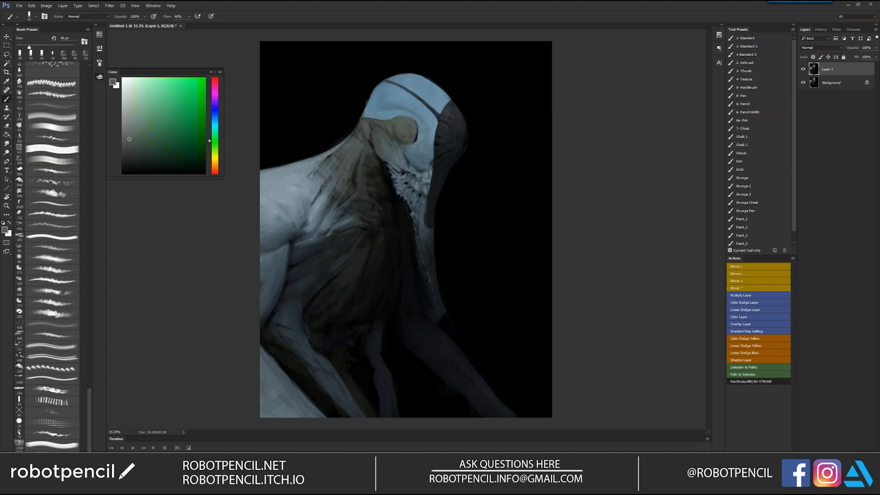
pyautogui.press('[')
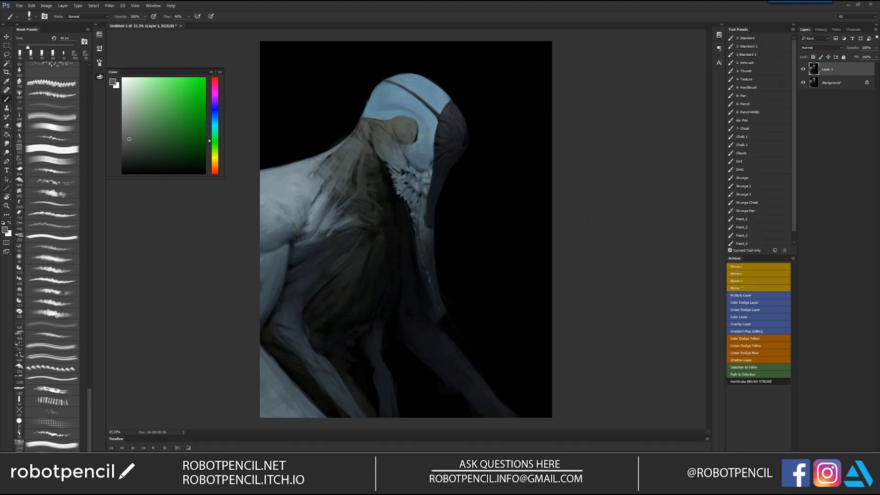
pyautogui.hotkey('ctrl', 'shift', 'h')
pyautogui.press('[')
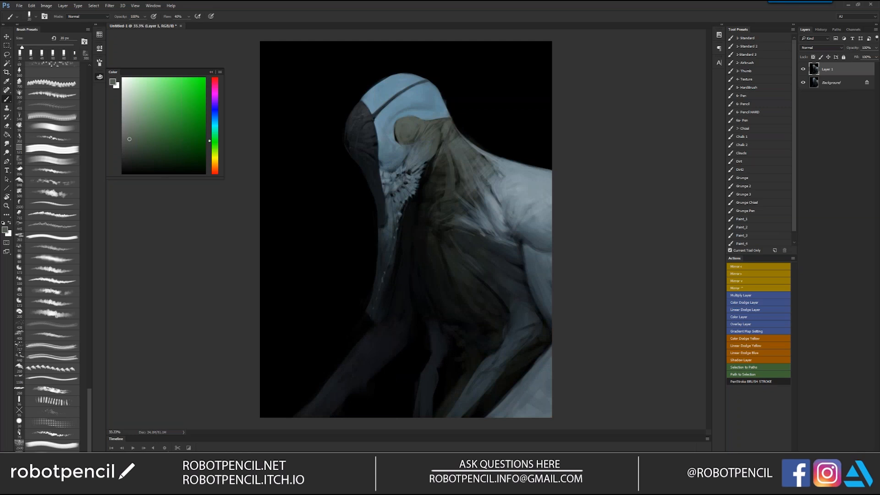
# Shade the upper neck behind the ear with the Paint_2 brush, using dark and mid tones sampled from the neck.
pyautogui.click(754, 228)
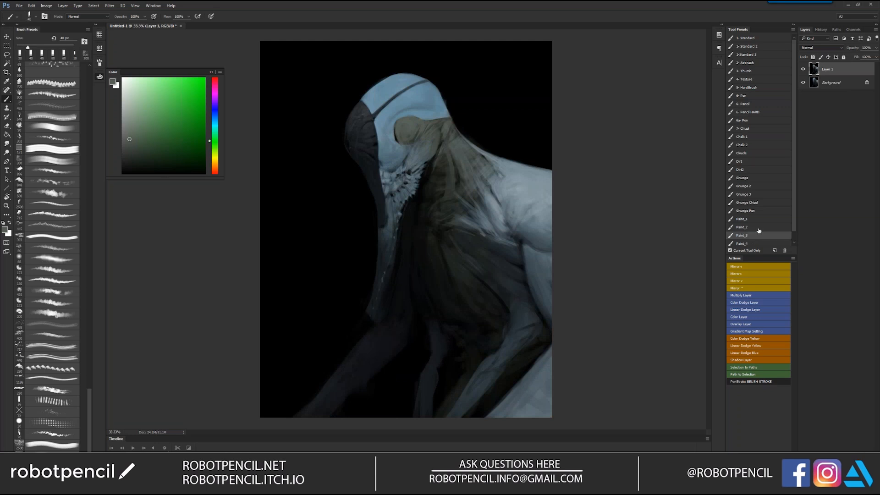
pyautogui.keyDown('alt'); pyautogui.click(439, 172); pyautogui.keyUp('alt')
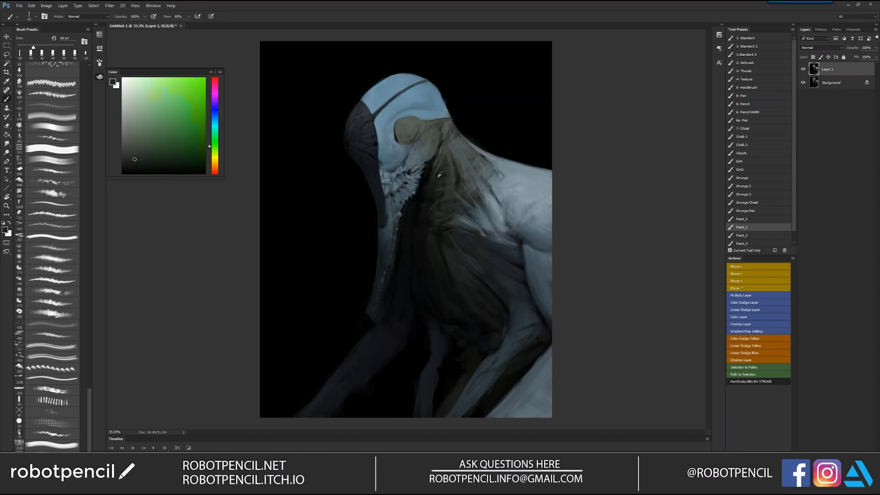
pyautogui.moveTo(460, 140); pyautogui.dragTo(447, 152)
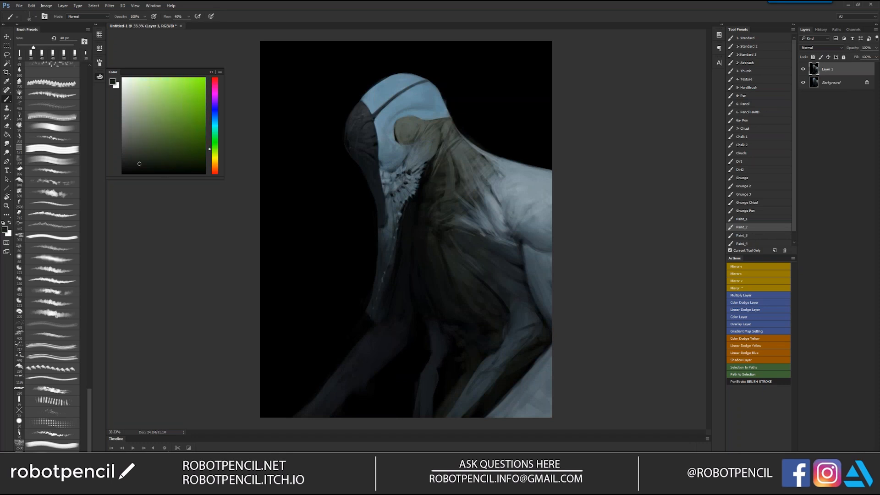
pyautogui.keyDown('alt'); pyautogui.click(458, 136); pyautogui.keyUp('alt')
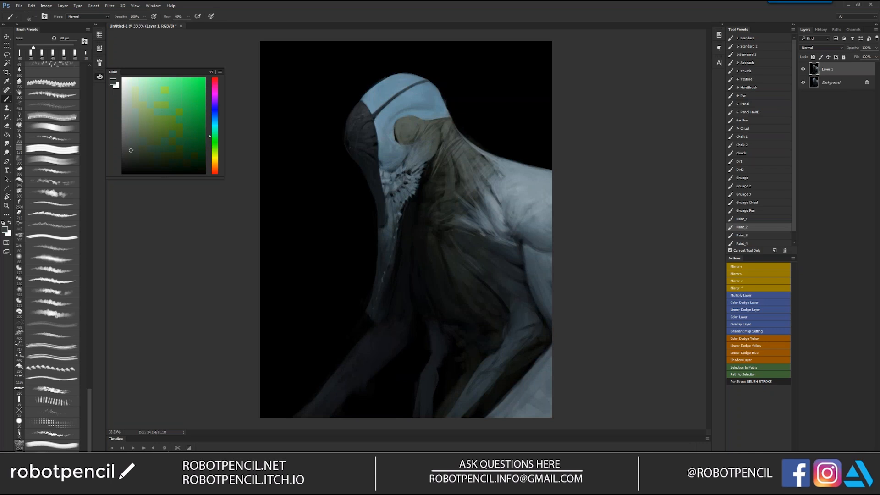
pyautogui.keyDown('alt'); pyautogui.click(467, 149); pyautogui.keyUp('alt')
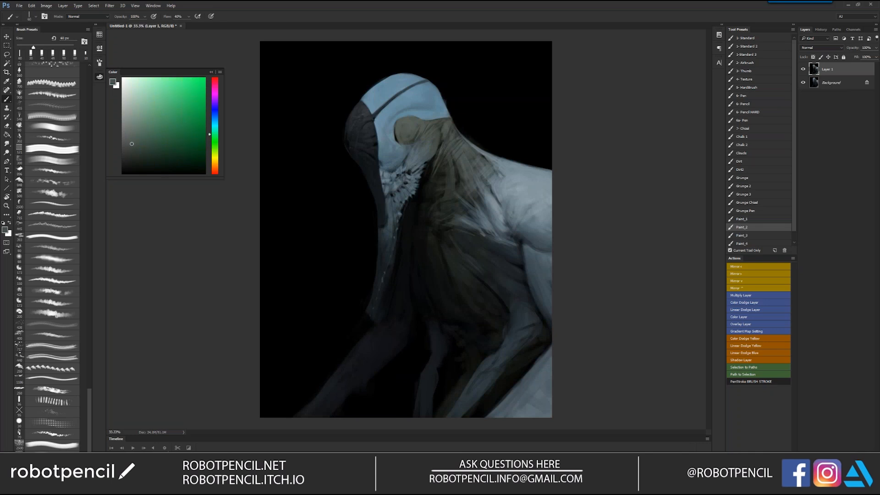
# Trim the outline of the back of the head with black and mirror the canvas.
pyautogui.press('d')
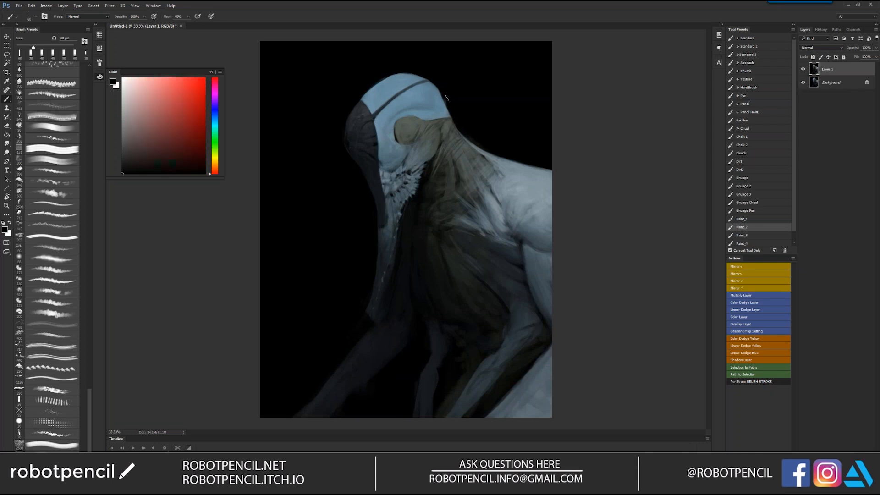
pyautogui.moveTo(446, 98); pyautogui.dragTo(454, 120)
pyautogui.hotkey('ctrl', 'shift', 'h')
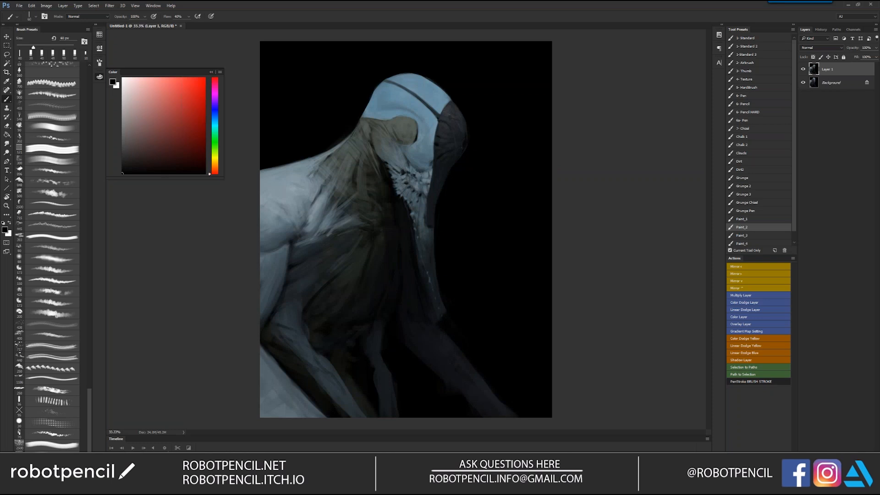
pyautogui.keyDown('alt'); pyautogui.click(308, 310); pyautogui.keyUp('alt')
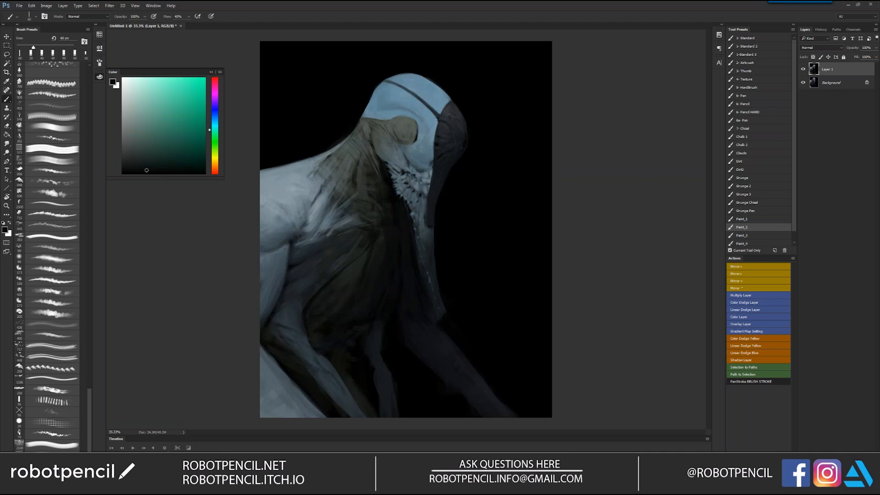
pyautogui.hotkey('ctrl', '-')
pyautogui.hotkey('ctrl', '-')
pyautogui.press('Tab')
pyautogui.press('Tab')
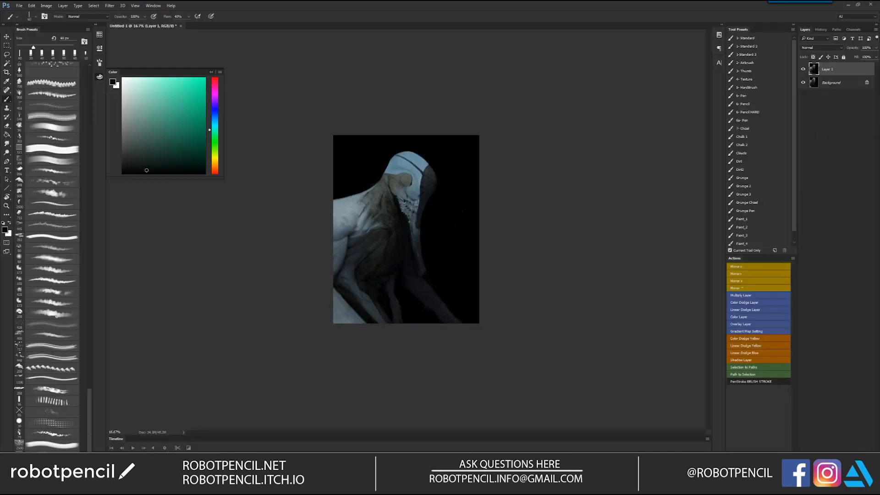
pyautogui.press('Tab')
pyautogui.press('f')
pyautogui.hotkey('ctrl', '+')
pyautogui.press('f')
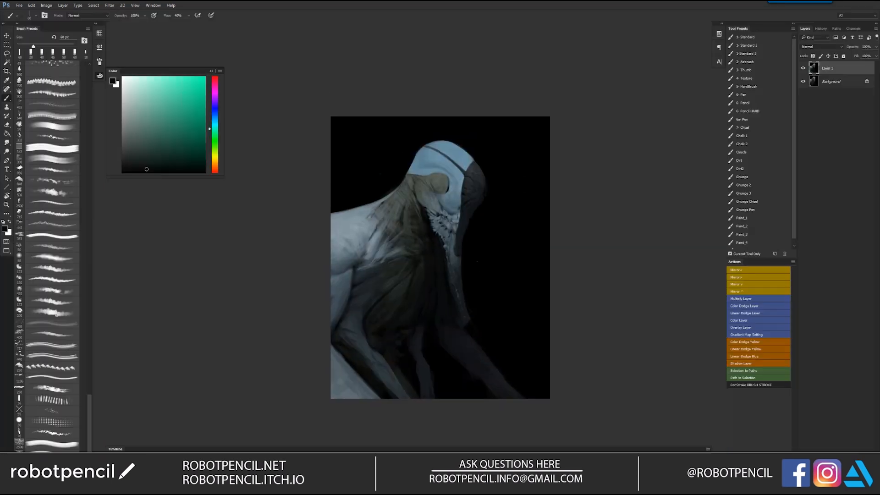
pyautogui.press('f')
pyautogui.press('f')
# Copy the whole painting to a new layer and shrink the head in Liquify with a 2300-size Pucker brush.
pyautogui.press('m')
pyautogui.hotkey('ctrl', 'a')
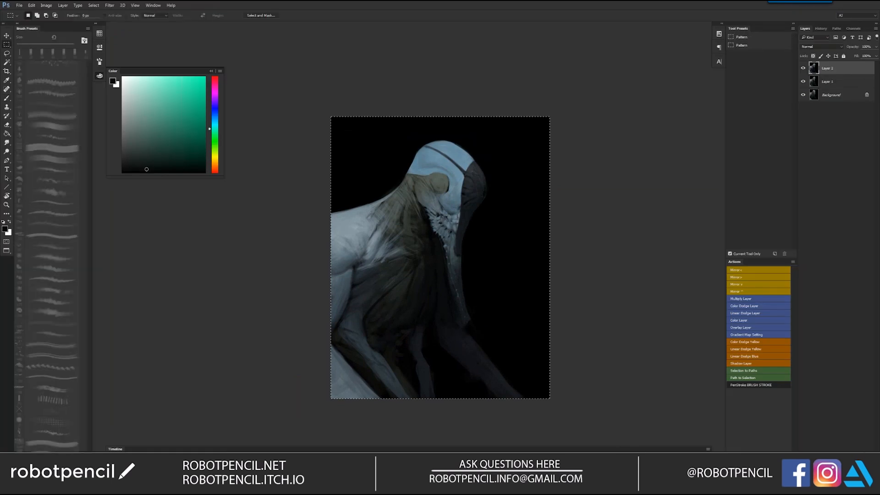
pyautogui.hotkey('ctrl', 'shift', 'x')
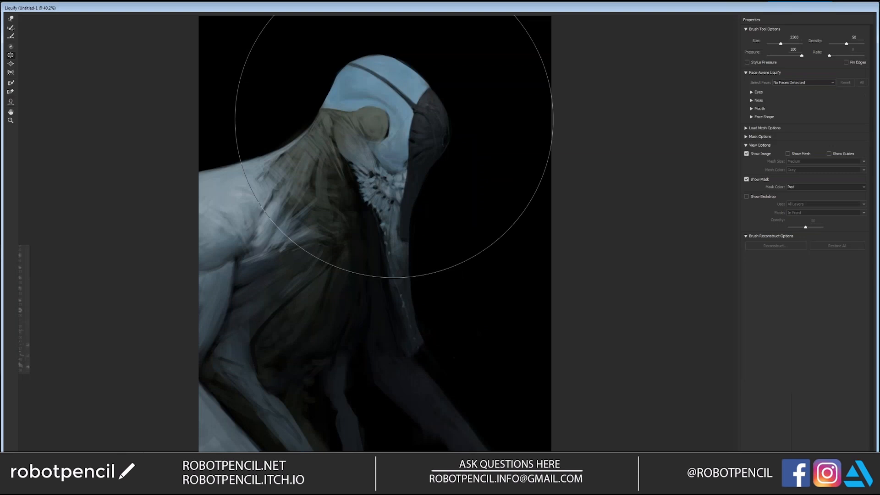
pyautogui.click(393, 132)
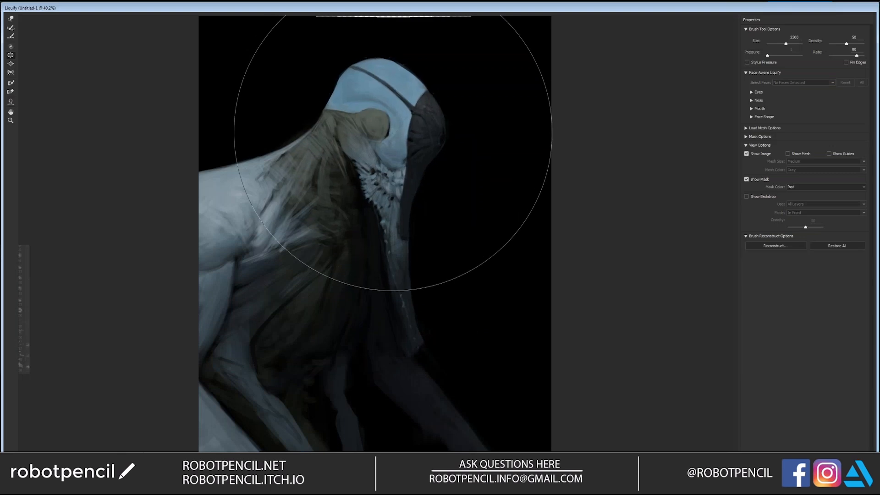
pyautogui.click(409, 112)
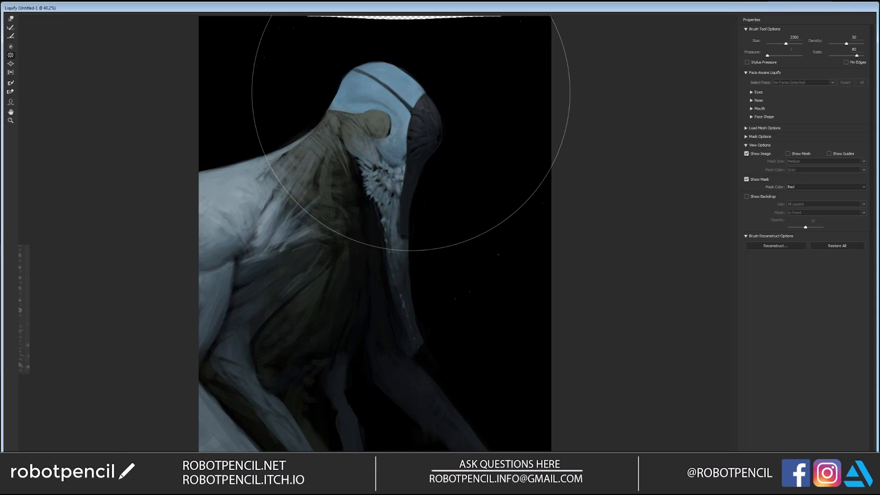
# Push the sunken edge of the image above the head back outward with Forward Warp.
pyautogui.press('w')
pyautogui.moveTo(407, 38); pyautogui.dragTo(408, 8)
pyautogui.moveTo(325, 25); pyautogui.dragTo(326, 17)
pyautogui.moveTo(398, 27); pyautogui.dragTo(400, 10)
# Reshape the contours of the skull and mask with progressively smaller Forward Warp brushes, down to size 200.
pyautogui.press('[')
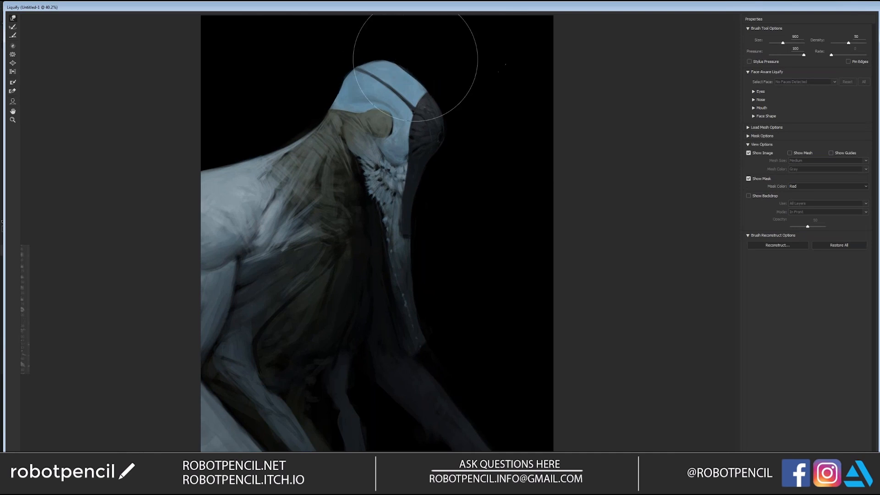
pyautogui.press('[')
pyautogui.press('[')
pyautogui.press('[')
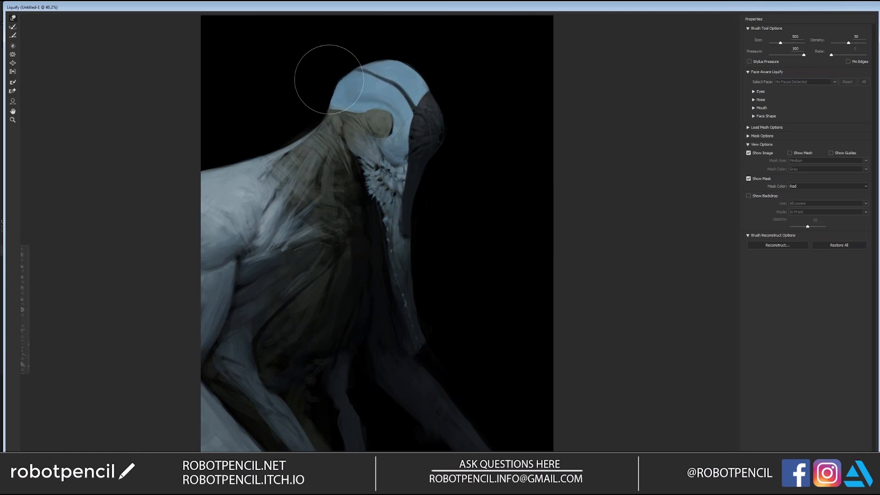
pyautogui.press('[')
pyautogui.press('[')
pyautogui.press('[')
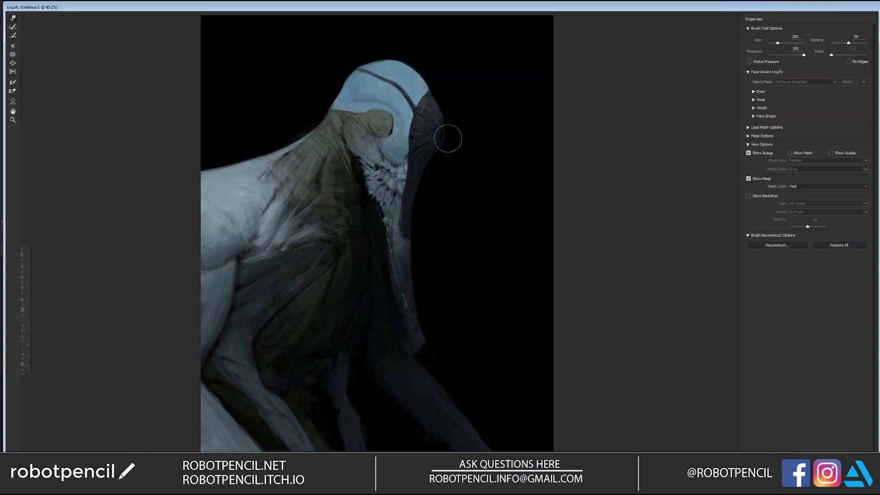
# Nudge the front edge of the mask and throat inward with a 700-size warp brush and apply Liquify.
pyautogui.press(']')
pyautogui.press(']')
pyautogui.press(']')
pyautogui.press(']')
pyautogui.press(']')
pyautogui.press(']')
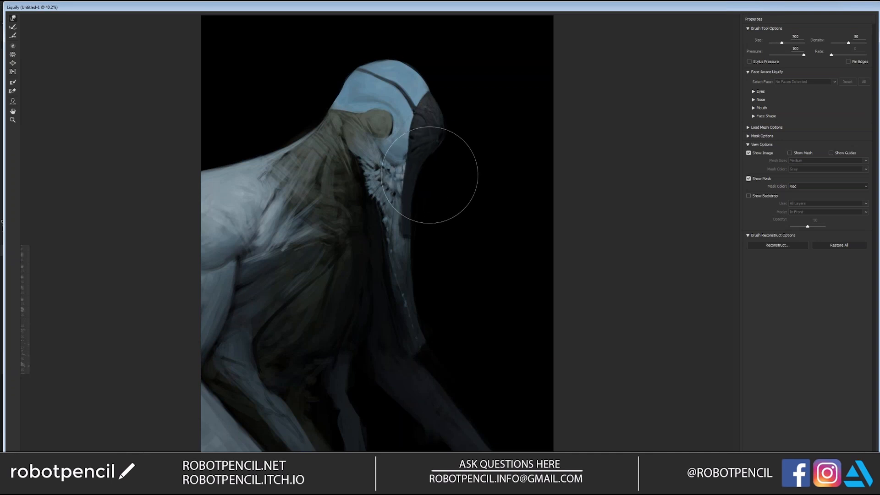
pyautogui.moveTo(433, 259); pyautogui.dragTo(430, 259)
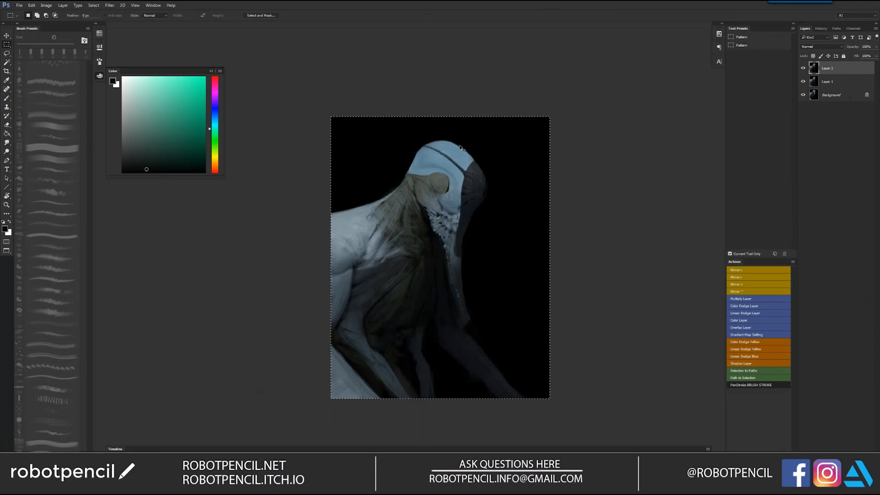
# Deselect the canvas, mirror it, and refine the top contour of the skull with a smaller dark brush.
pyautogui.hotkey('ctrl', 'd')
pyautogui.hotkey('ctrl', 'shift', 'h')
pyautogui.press('z')
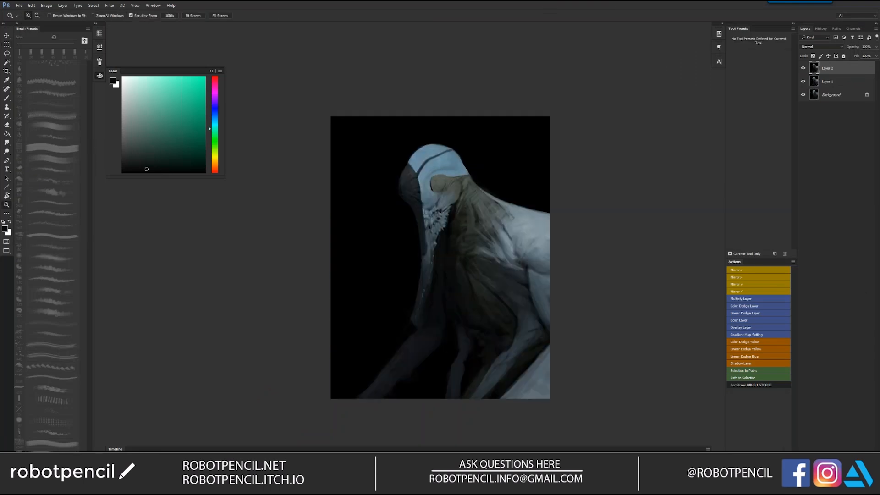
pyautogui.click(456, 146)
pyautogui.click(456, 146)
pyautogui.press('b')
pyautogui.press('[')
pyautogui.press('[')
pyautogui.press('[')
pyautogui.press('[')
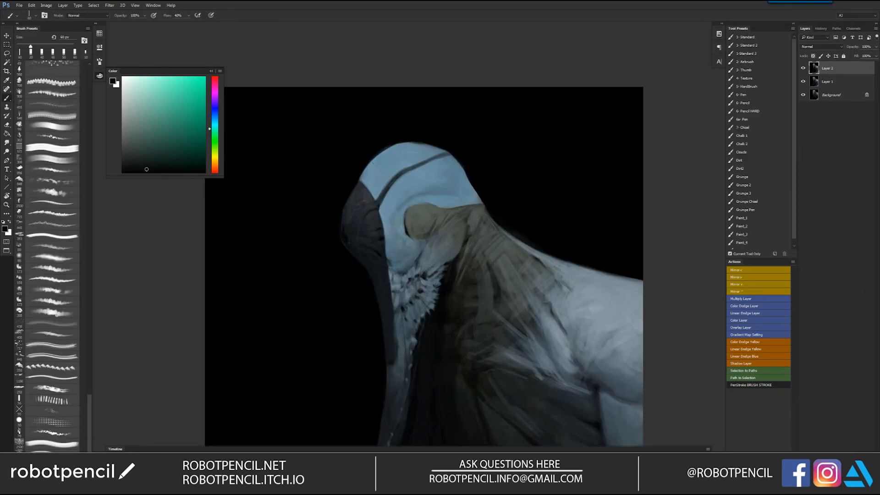
pyautogui.moveTo(377, 159)
pyautogui.mouseDown()
pyautogui.moveTo(394, 144)
pyautogui.moveTo(386, 150)
pyautogui.moveTo(428, 146)
pyautogui.mouseUp()
# Clean up the crown's edge using blue sampled from the skull and black from the background.
pyautogui.keyDown('alt'); pyautogui.click(388, 155); pyautogui.keyUp('alt')
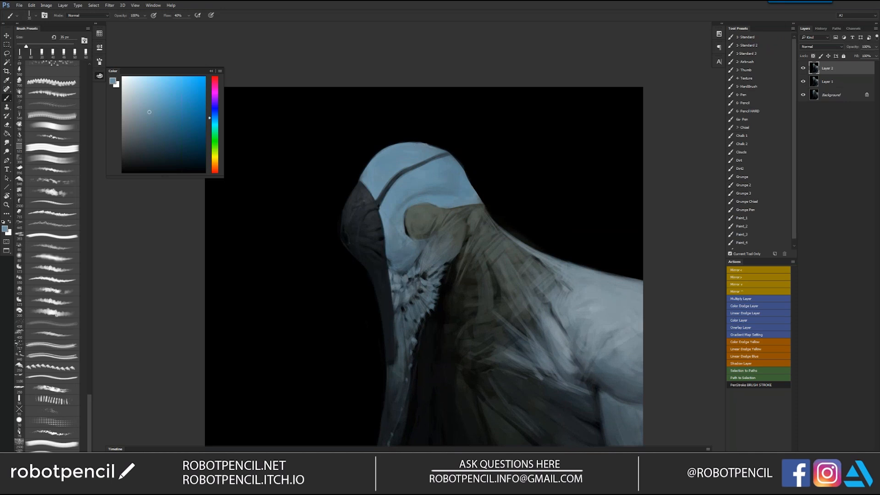
pyautogui.press('d')
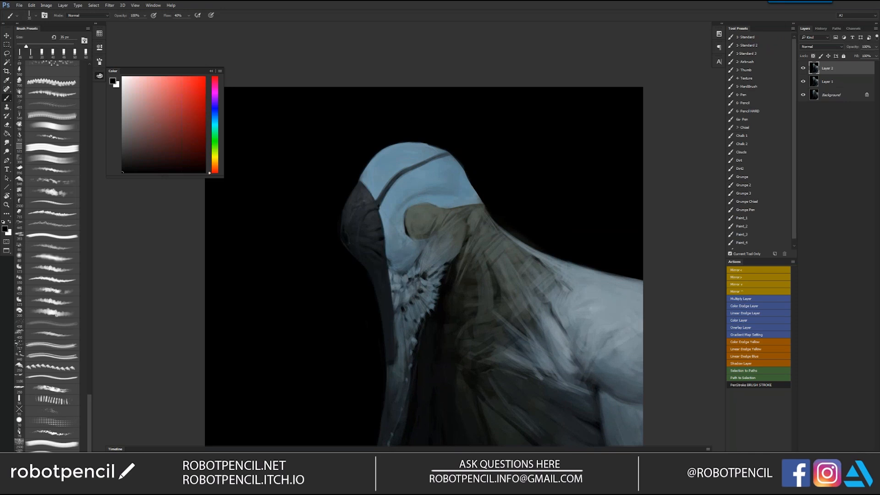
pyautogui.keyDown('alt'); pyautogui.click(430, 147); pyautogui.keyUp('alt')
pyautogui.moveTo(429, 145); pyautogui.dragTo(439, 149)
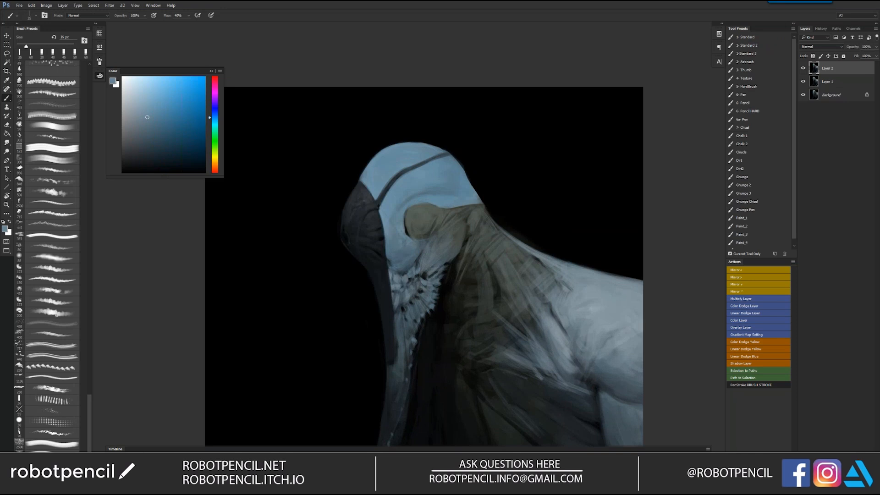
# Rework the dark band across the skull with tones sampled around it, stepping back over the last two strokes.
pyautogui.keyDown('alt'); pyautogui.click(434, 149); pyautogui.keyUp('alt')
pyautogui.keyDown('alt'); pyautogui.click(429, 160); pyautogui.keyUp('alt')
pyautogui.moveTo(408, 166); pyautogui.dragTo(441, 153)
pyautogui.keyDown('alt'); pyautogui.click(414, 170); pyautogui.keyUp('alt')
pyautogui.moveTo(401, 175); pyautogui.dragTo(444, 157)
pyautogui.hotkey('ctrl', 'alt', 'z')
pyautogui.hotkey('ctrl', 'alt', 'z')
pyautogui.keyDown('alt'); pyautogui.click(423, 160); pyautogui.keyUp('alt')
# Mirror the canvas and touch up the dark skull band beside the mask with a 20 px brush, using sampled mask grey and black.
pyautogui.press('z')
pyautogui.keyDown('alt'); pyautogui.click(453, 202); pyautogui.keyUp('alt')
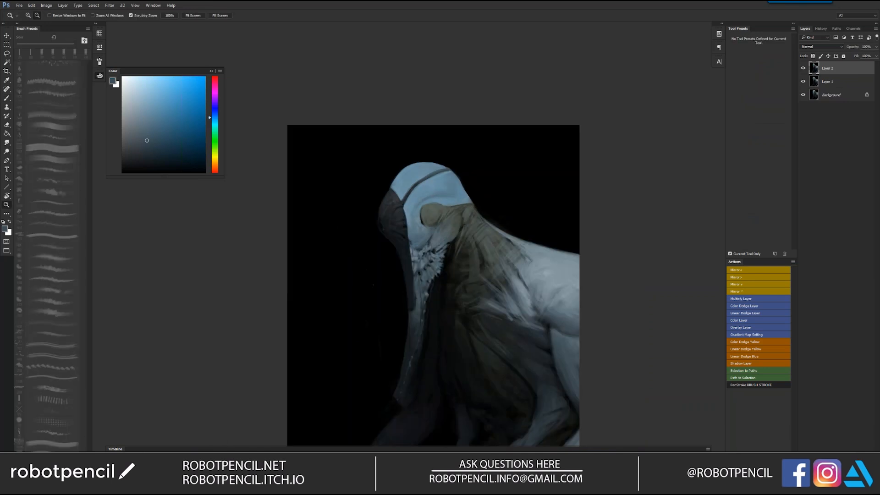
pyautogui.keyDown('alt'); pyautogui.click(450, 201); pyautogui.keyUp('alt')
pyautogui.hotkey('ctrl', 'shift', 'h')
pyautogui.click(448, 204)
pyautogui.click(447, 210)
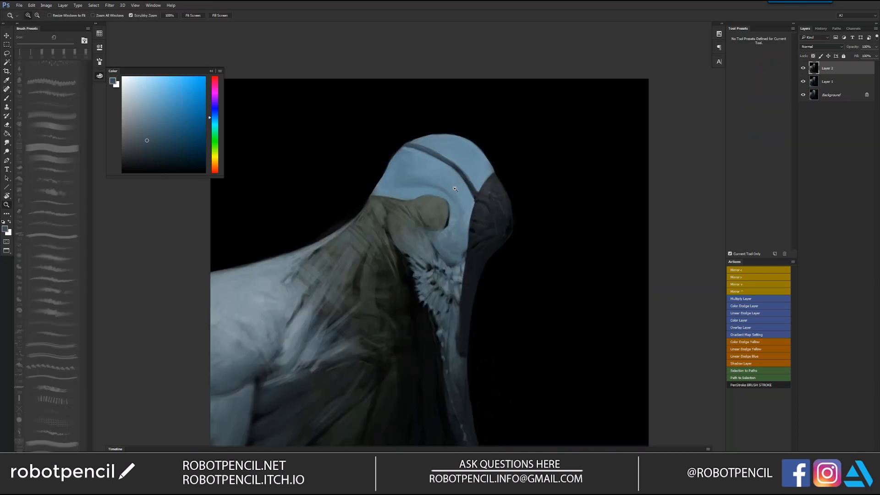
pyautogui.click(456, 190)
pyautogui.press('b')
pyautogui.keyDown('alt'); pyautogui.click(493, 191); pyautogui.keyUp('alt')
pyautogui.press('[')
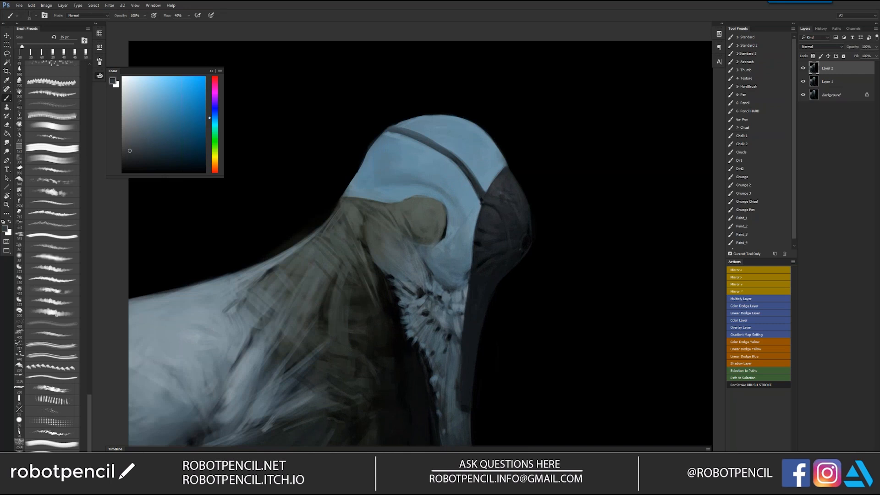
pyautogui.press('[')
pyautogui.press('d')
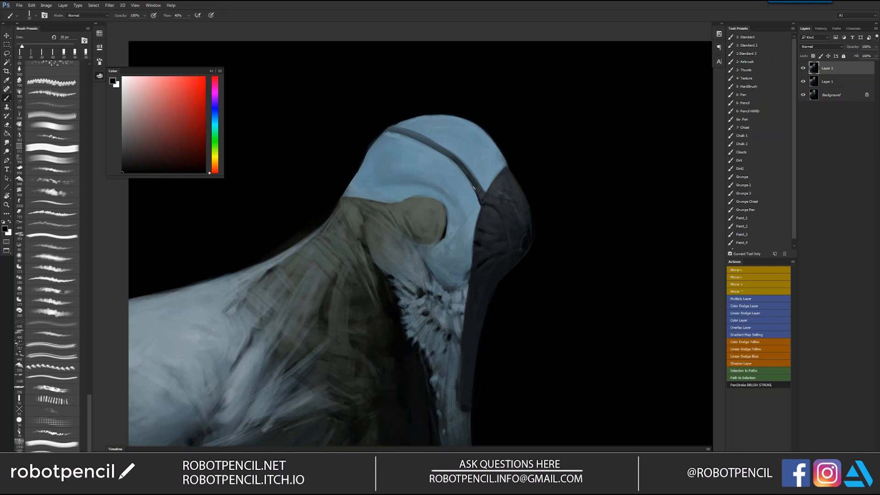
# Mirror the canvas back and clean up the skull's lower rear edge near the nape with a small brush and blues sampled from the head.
pyautogui.press('z')
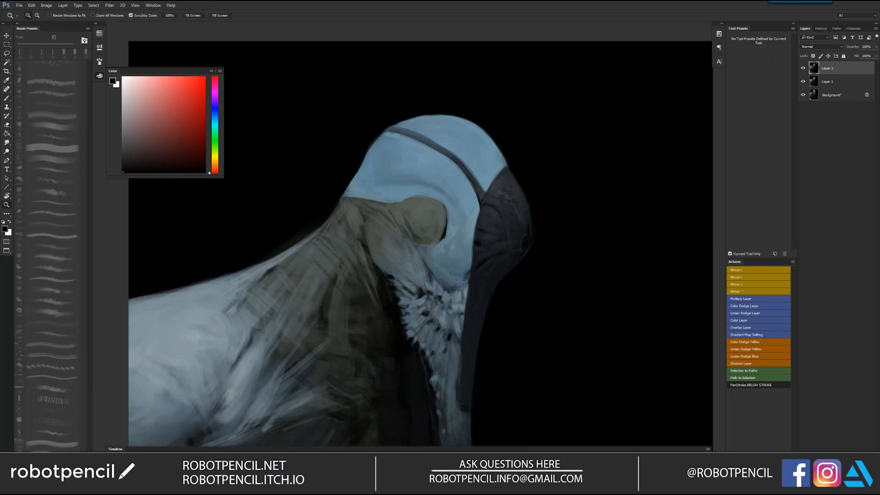
pyautogui.keyDown('alt'); pyautogui.click(485, 230); pyautogui.keyUp('alt')
pyautogui.press('F2')
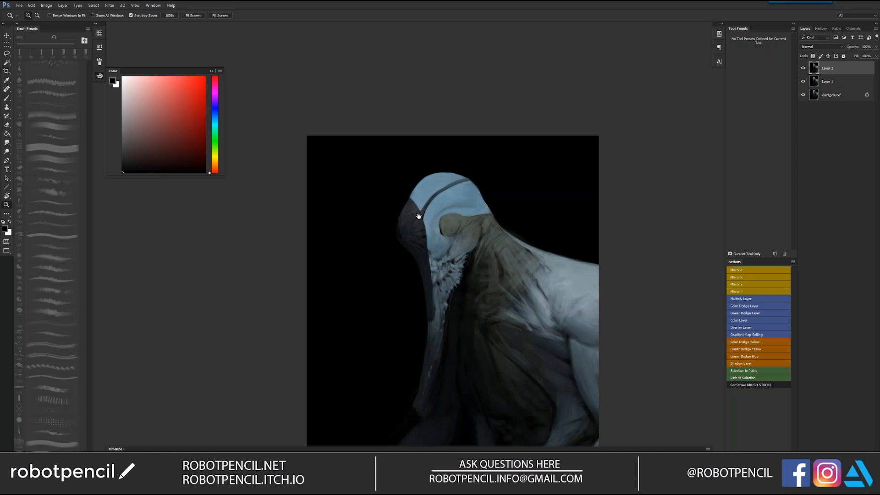
pyautogui.moveTo(419, 216); pyautogui.dragTo(425, 191)
pyautogui.click(461, 194)
pyautogui.press('b')
pyautogui.press('[')
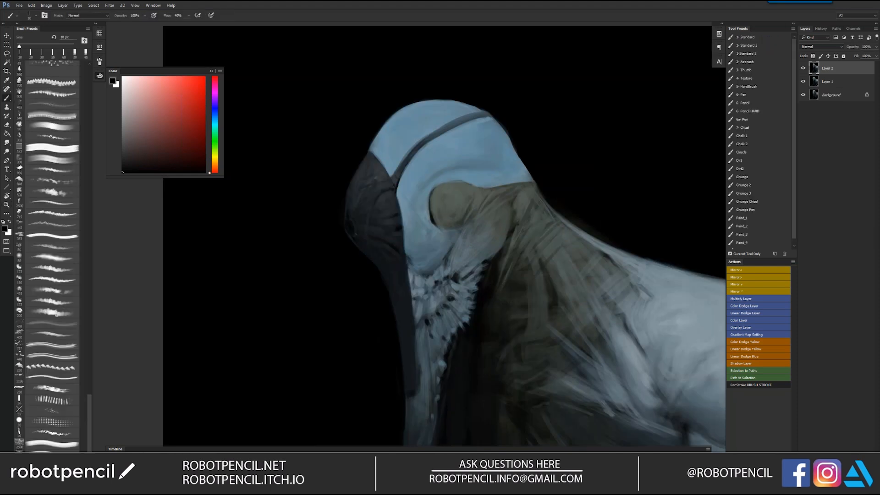
pyautogui.keyDown('alt'); pyautogui.click(441, 251); pyautogui.keyUp('alt')
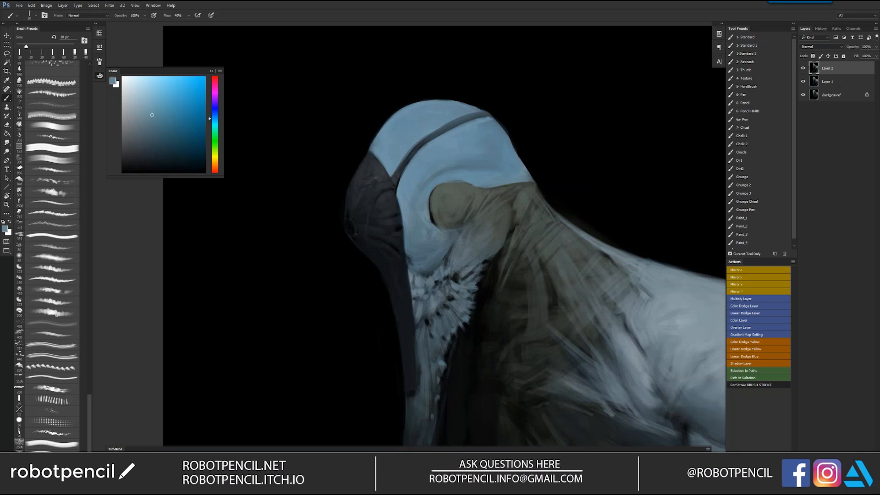
pyautogui.press(']')
pyautogui.keyDown('alt'); pyautogui.click(482, 174); pyautogui.keyUp('alt')
pyautogui.press('[')
pyautogui.moveTo(518, 192); pyautogui.dragTo(538, 198)
# Mirror the canvas and refine the corner where the back of the skull meets the neck, using black.
pyautogui.hotkey('ctrl', 'alt', 'f')
pyautogui.keyDown('alt'); pyautogui.click(435, 167); pyautogui.keyUp('alt')
pyautogui.press('b')
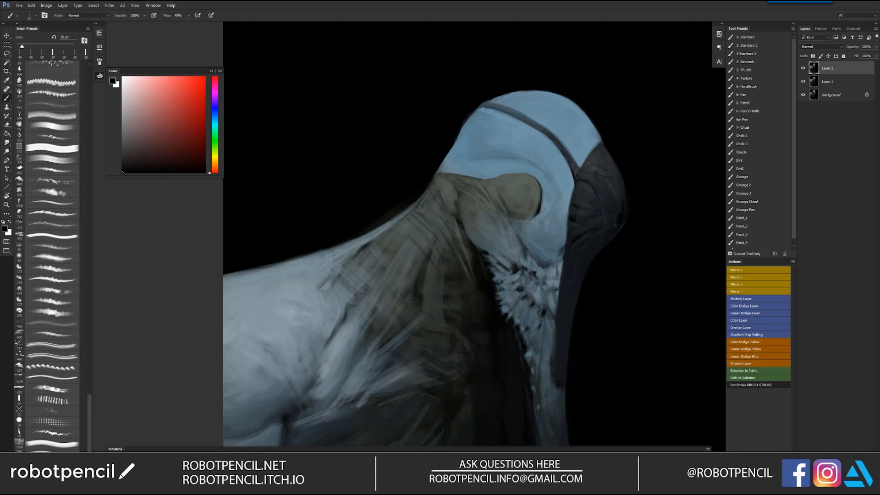
pyautogui.moveTo(441, 172); pyautogui.dragTo(460, 174)
pyautogui.press('z')
pyautogui.moveTo(456, 168); pyautogui.dragTo(440, 169)
# Examine the whole figure at a reduced size in full-screen view.
pyautogui.keyDown('alt'); pyautogui.click(488, 197); pyautogui.keyUp('alt')
pyautogui.keyDown('alt'); pyautogui.click(487, 199); pyautogui.keyUp('alt')
pyautogui.keyDown('alt'); pyautogui.click(488, 214); pyautogui.keyUp('alt')
pyautogui.press('f')
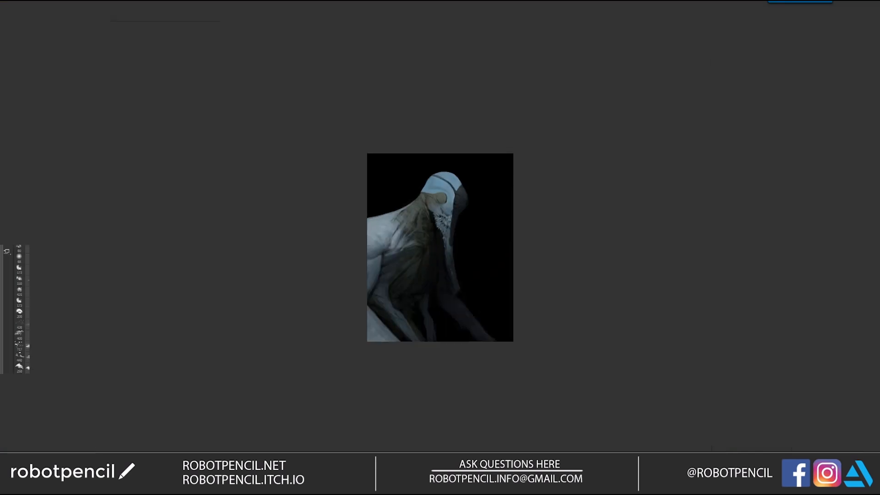
pyautogui.click(445, 242)
pyautogui.click(443, 243)
pyautogui.press('f')
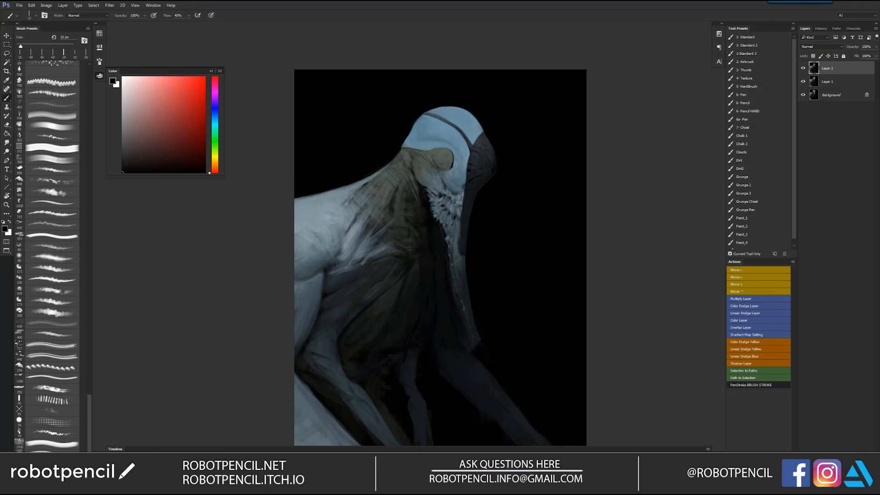
# Try strokes over the shoulder with the Paint_4 brush and undo both of them.
pyautogui.click(742, 243)
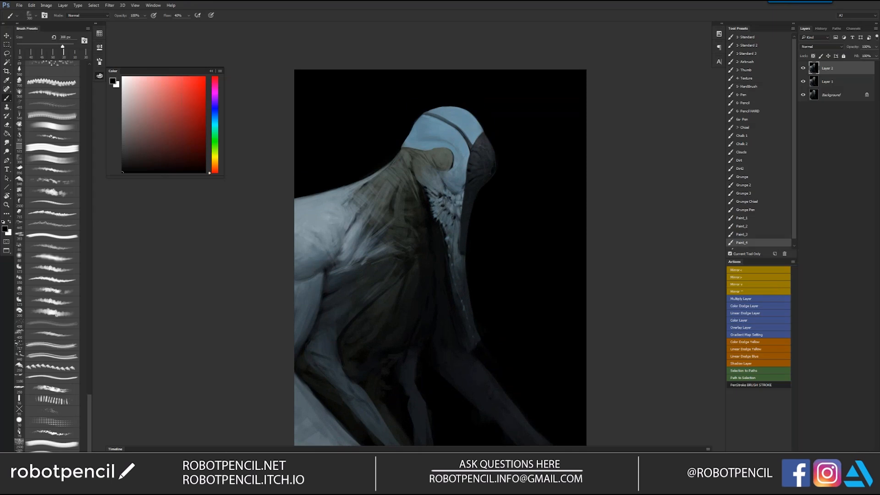
pyautogui.click(321, 215)
pyautogui.moveTo(308, 251); pyautogui.dragTo(302, 262)
pyautogui.hotkey('ctrl', 'z')
pyautogui.hotkey('ctrl', 'z')
# Blend the shoulder with a 200 px brush, using grey-blue tones sampled from the shoulder and upper arm.
pyautogui.press('[')
pyautogui.press('[')
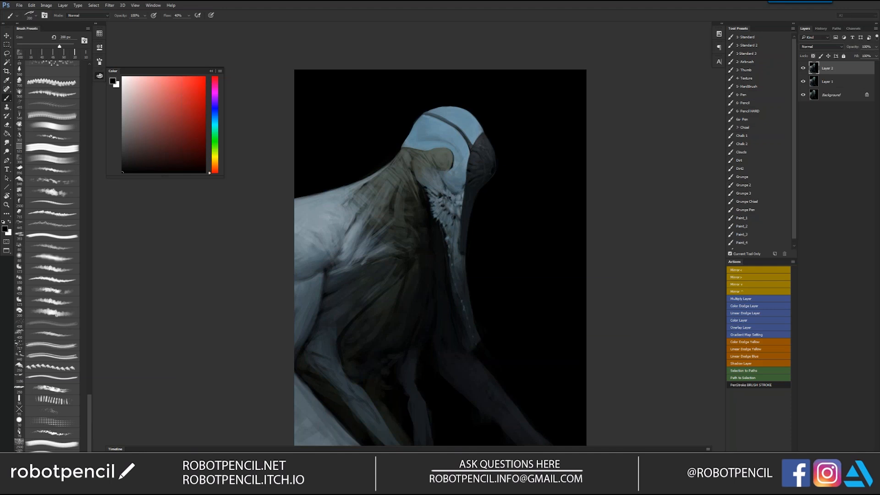
pyautogui.keyDown('alt'); pyautogui.click(324, 219); pyautogui.keyUp('alt')
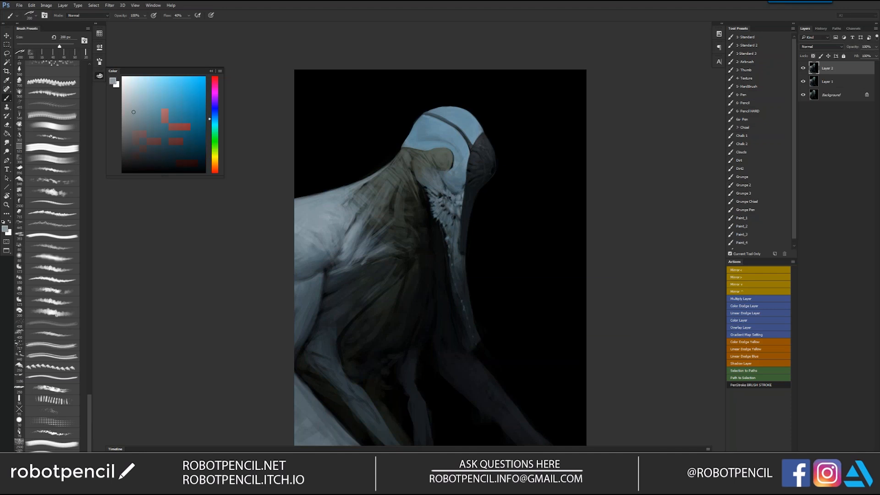
pyautogui.keyDown('alt'); pyautogui.click(317, 257); pyautogui.keyUp('alt')
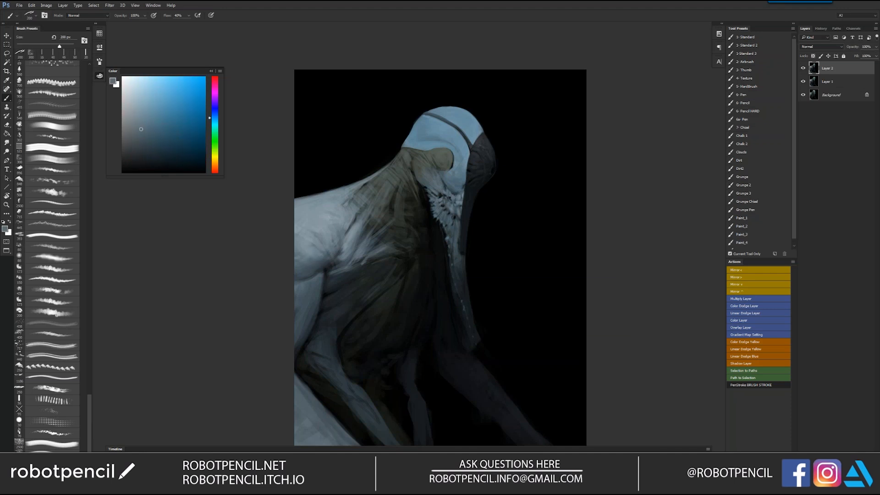
# Brush a lighter grey-blue over the crown and back of the skull at 125 px, and mirror the canvas to check the head.
pyautogui.press('[')
pyautogui.press('[')
pyautogui.press('[')
pyautogui.press('[')
pyautogui.press('[')
pyautogui.press('[')
pyautogui.press('[')
pyautogui.press('[')
pyautogui.press('[')
pyautogui.press('[')
pyautogui.hotkey('ctrl', 'space')
pyautogui.keyDown('ctrl'); pyautogui.click(458, 177); pyautogui.keyUp('ctrl')
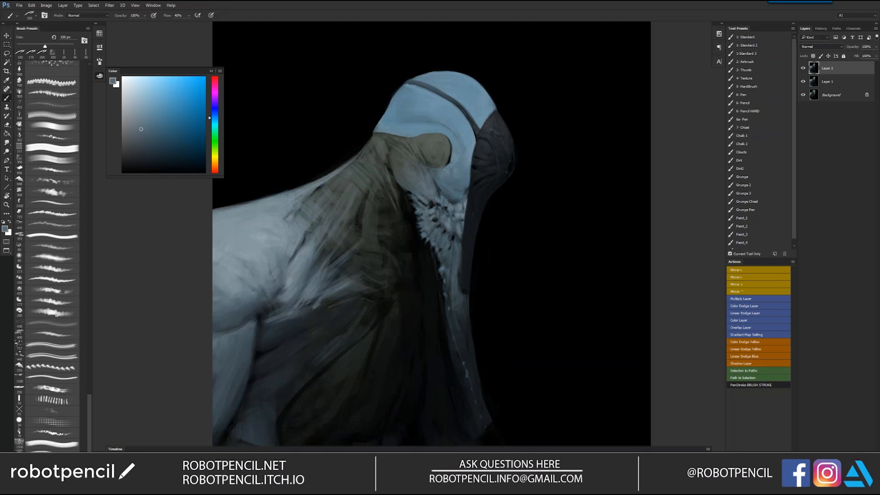
pyautogui.click(141, 122)
pyautogui.press(']')
pyautogui.moveTo(450, 80); pyautogui.dragTo(460, 85)
pyautogui.moveTo(406, 88); pyautogui.dragTo(415, 92)
pyautogui.keyDown('alt'); pyautogui.click(460, 197); pyautogui.keyUp('alt')
pyautogui.keyDown('alt'); pyautogui.click(461, 197); pyautogui.keyUp('alt')
pyautogui.hotkey('ctrl', 'shift', 'h')
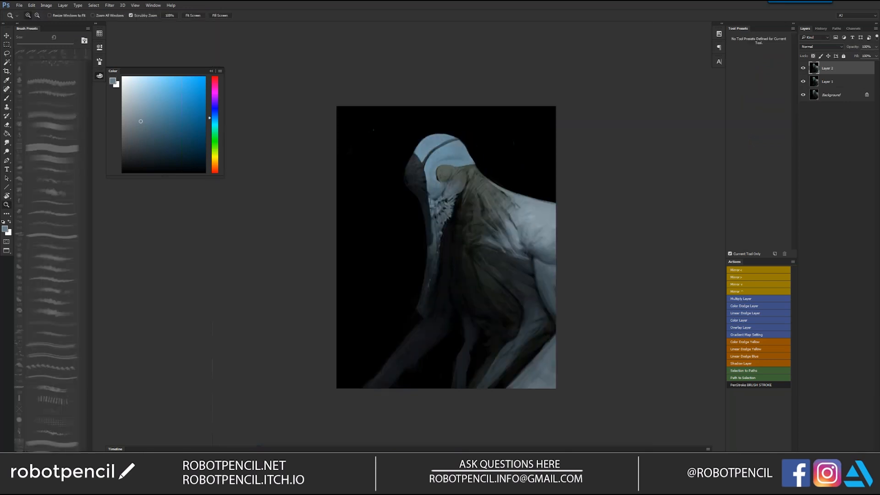
pyautogui.keyDown('ctrl'); pyautogui.click(457, 156); pyautogui.keyUp('ctrl')
pyautogui.keyDown('ctrl'); pyautogui.click(457, 157); pyautogui.keyUp('ctrl')
# Try a pale blue highlight stroke next to the skull's dark band and undo it.
pyautogui.click(147, 84)
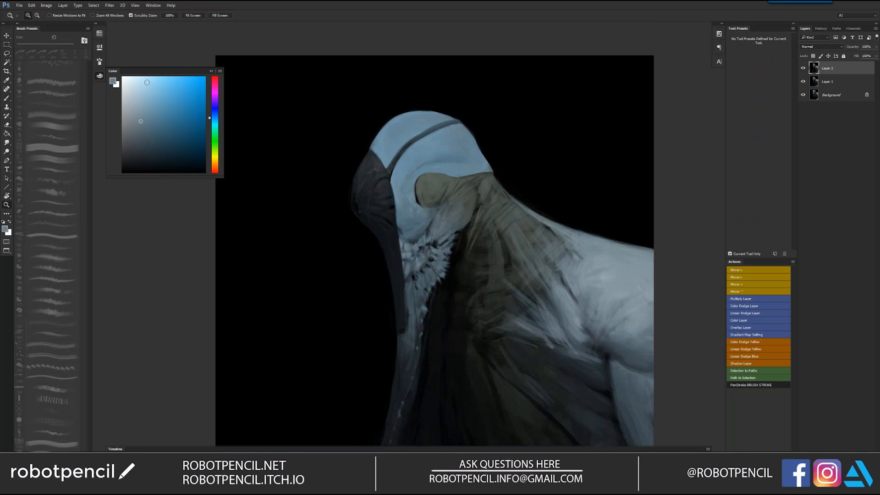
pyautogui.press('b')
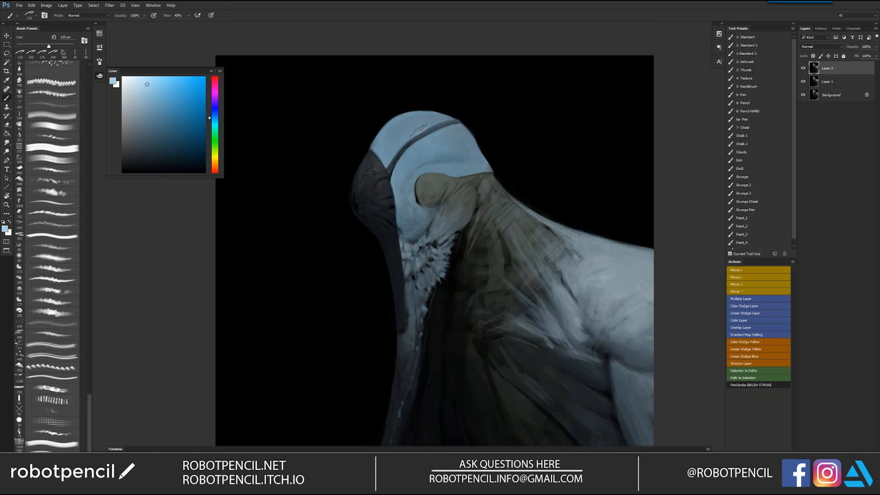
pyautogui.moveTo(419, 129); pyautogui.dragTo(425, 122)
pyautogui.hotkey('ctrl', 'z')
# Paint soft highlights along both sides of the skull band with a reduced Paint_4 brush, using lighter blue and tones sampled from the skull.
pyautogui.click(768, 244)
pyautogui.press('[')
pyautogui.press('[')
pyautogui.press('[')
pyautogui.press('[')
pyautogui.press('[')
pyautogui.press('[')
pyautogui.press('[')
pyautogui.press('[')
pyautogui.press('[')
pyautogui.press('[')
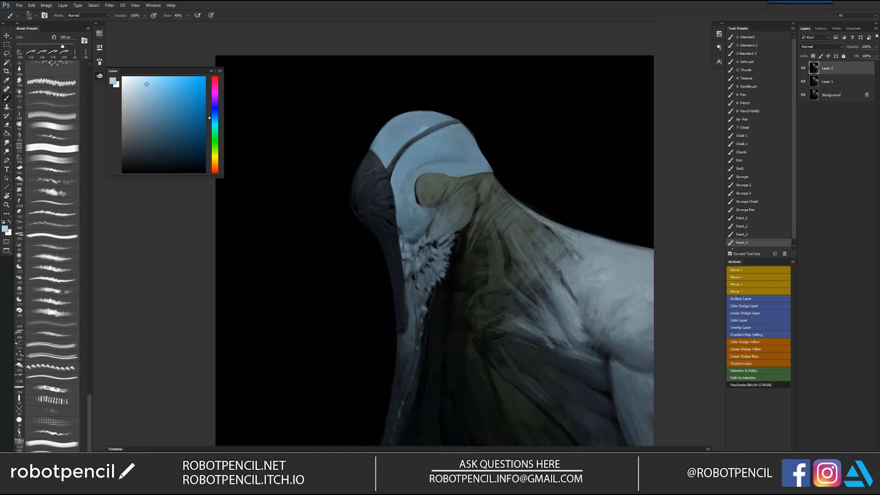
pyautogui.keyDown('alt'); pyautogui.click(420, 132); pyautogui.keyUp('alt')
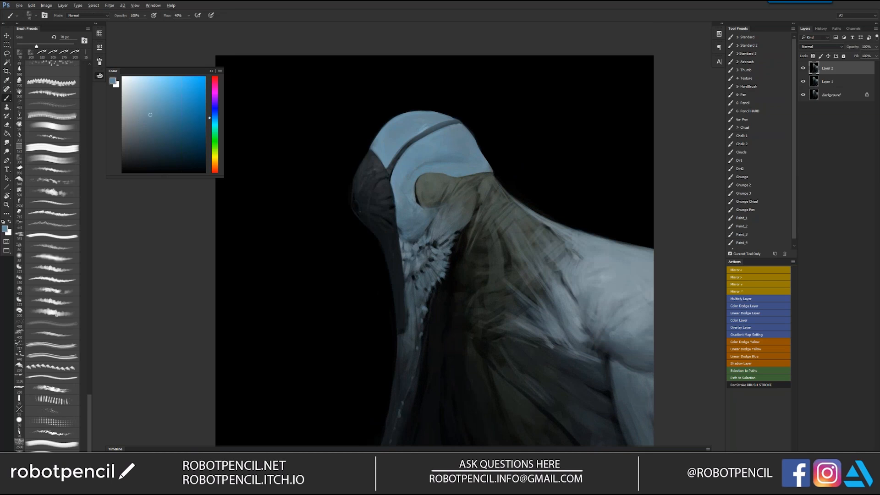
pyautogui.click(150, 88)
pyautogui.moveTo(428, 123); pyautogui.dragTo(421, 129)
pyautogui.keyDown('alt'); pyautogui.click(409, 121); pyautogui.keyUp('alt')
pyautogui.moveTo(403, 136); pyautogui.dragTo(397, 145)
pyautogui.keyDown('alt'); pyautogui.click(402, 134); pyautogui.keyUp('alt')
pyautogui.moveTo(446, 127); pyautogui.dragTo(432, 132)
# Mirror the canvas, reduce the brush to 50 px to check the skull shading, and mirror the canvas back.
pyautogui.hotkey('ctrl', 'shift', 'h')
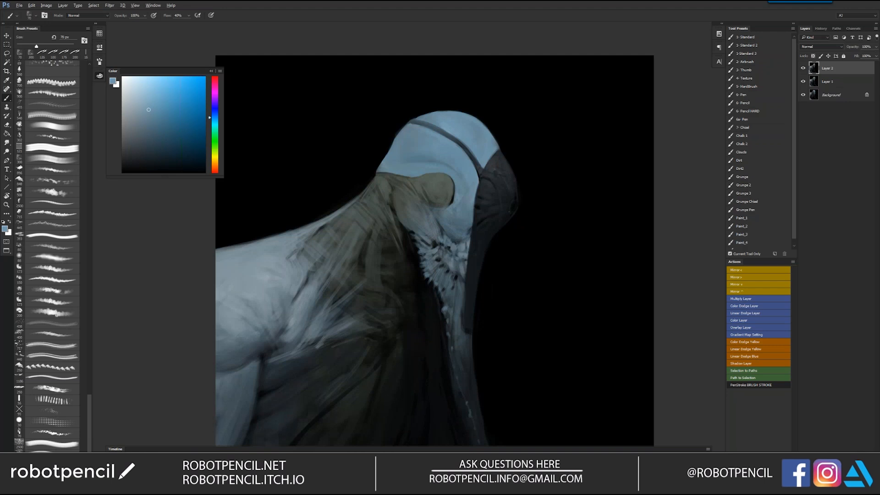
pyautogui.press('[')
pyautogui.press('[')
pyautogui.press('z')
pyautogui.keyDown('alt'); pyautogui.click(473, 218); pyautogui.keyUp('alt')
pyautogui.keyDown('alt'); pyautogui.click(473, 218); pyautogui.keyUp('alt')
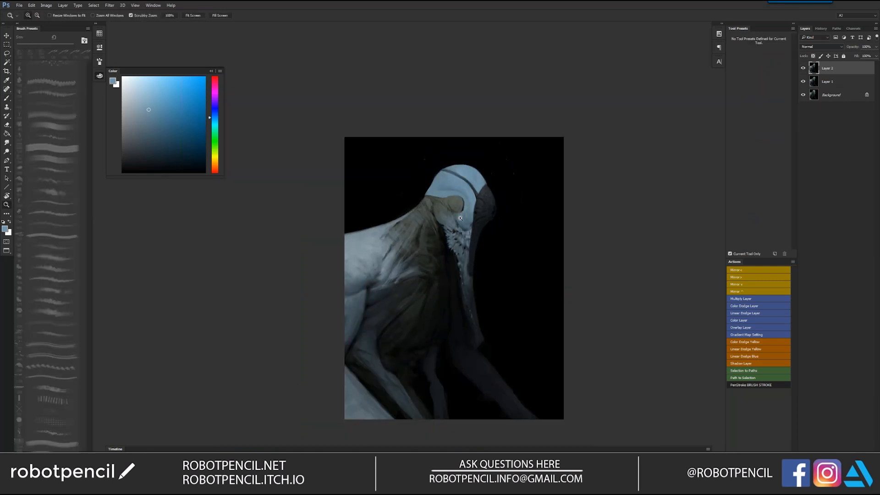
pyautogui.hotkey('ctrl', 'shift', 'h')
pyautogui.click(452, 195)
pyautogui.moveTo(454, 270); pyautogui.dragTo(464, 179)
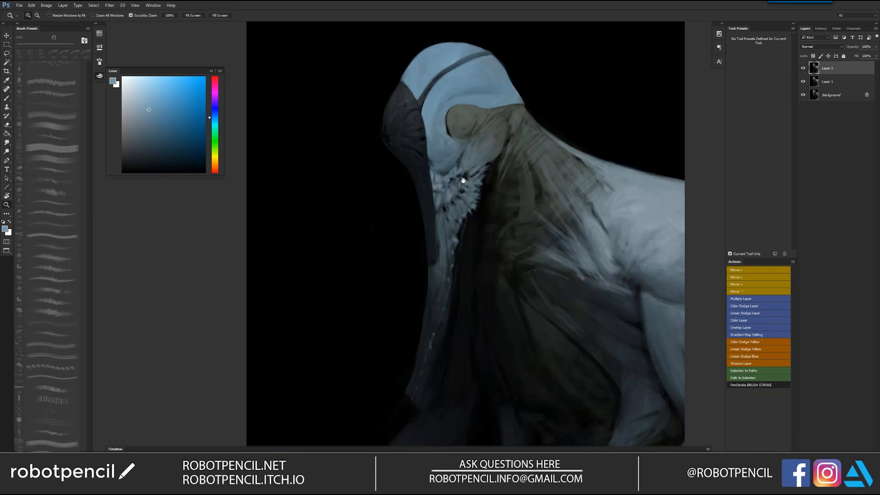
# Paint folds into the mask and darken the gaps between the throat teeth with the Paint_2 brush, using sampled mask tones and black.
pyautogui.press('b')
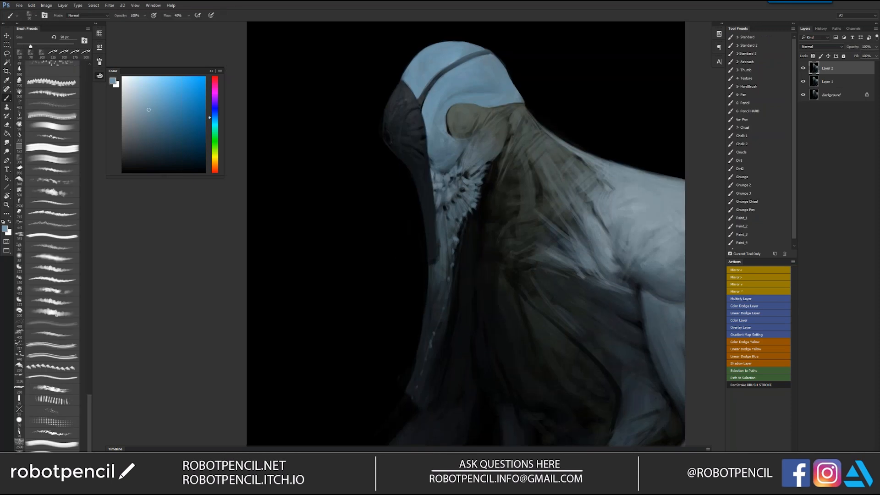
pyautogui.click(751, 227)
pyautogui.keyDown('alt'); pyautogui.click(433, 158); pyautogui.keyUp('alt')
pyautogui.keyDown('alt'); pyautogui.click(407, 96); pyautogui.keyUp('alt')
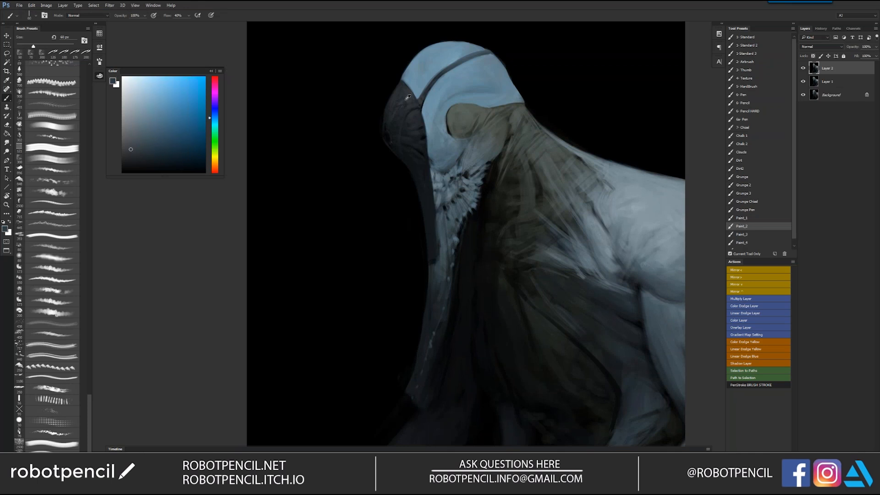
pyautogui.keyDown('alt'); pyautogui.click(408, 96); pyautogui.keyUp('alt')
pyautogui.press('d')
pyautogui.press('[')
pyautogui.press('[')
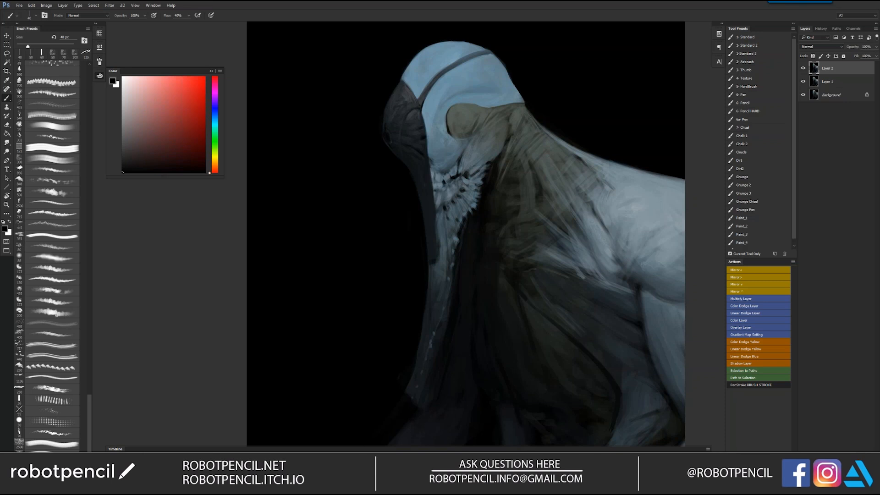
# Mirror the canvas and refine the throat and lower mask edge with a 30 px brush, using black and dark tones sampled there.
pyautogui.hotkey('ctrl', 'shift', 'h')
pyautogui.moveTo(476, 229); pyautogui.dragTo(430, 203)
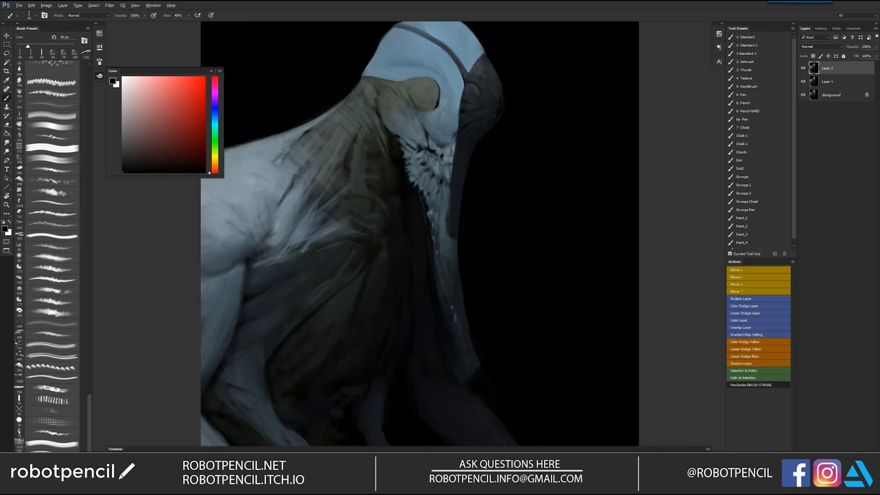
pyautogui.press('[')
pyautogui.keyDown('alt'); pyautogui.click(387, 124); pyautogui.keyUp('alt')
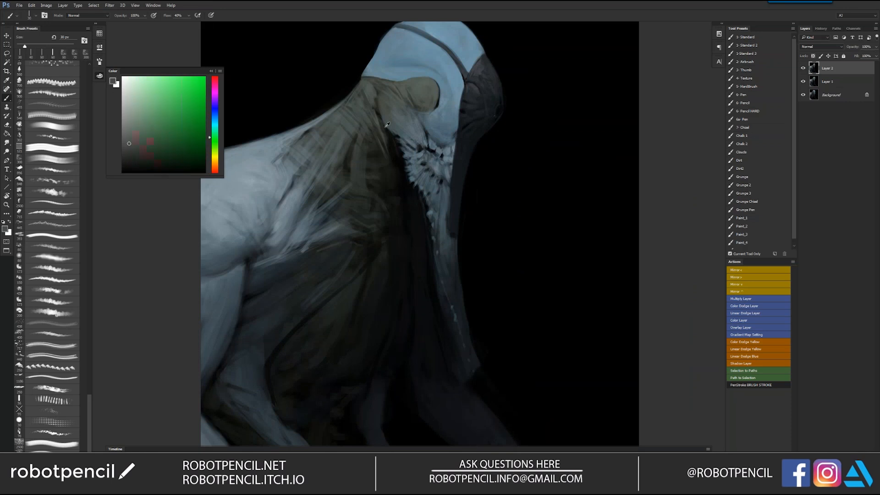
pyautogui.press('d')
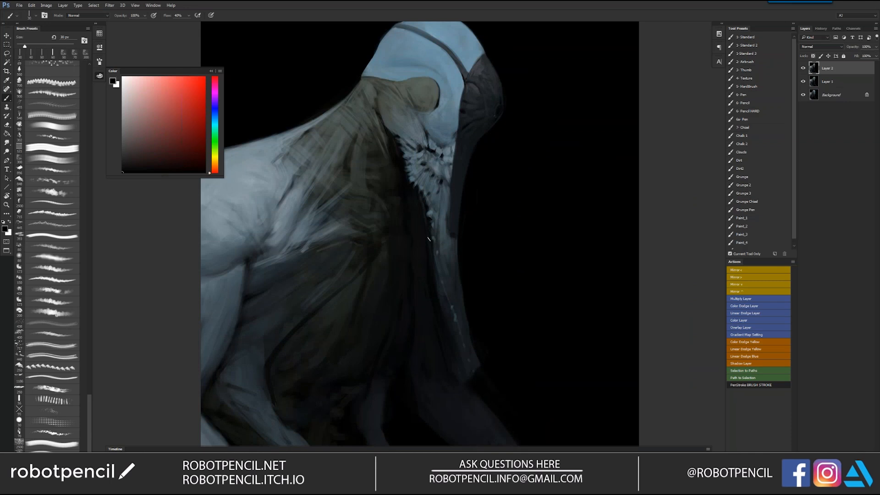
pyautogui.moveTo(453, 181); pyautogui.dragTo(448, 227)
pyautogui.keyDown('alt'); pyautogui.click(453, 221); pyautogui.keyUp('alt')
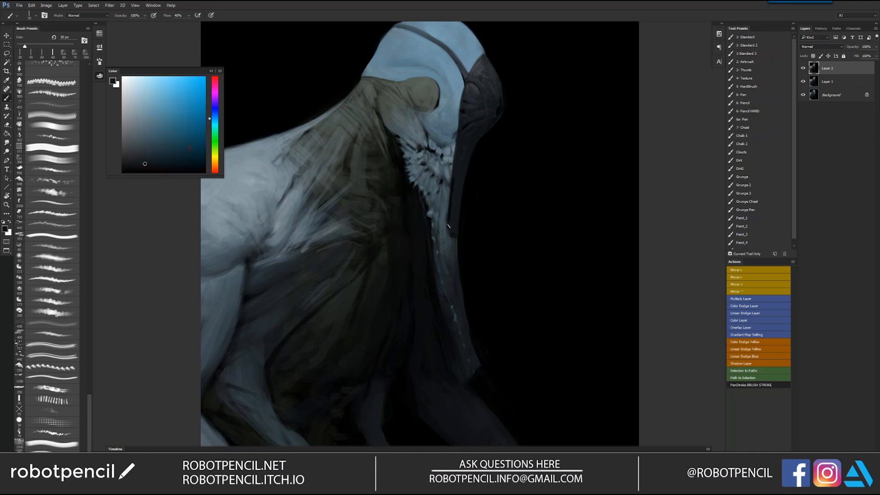
# Examine the head and throat against black in full-screen view and return to the working view.
pyautogui.press('f')
pyautogui.press('f')
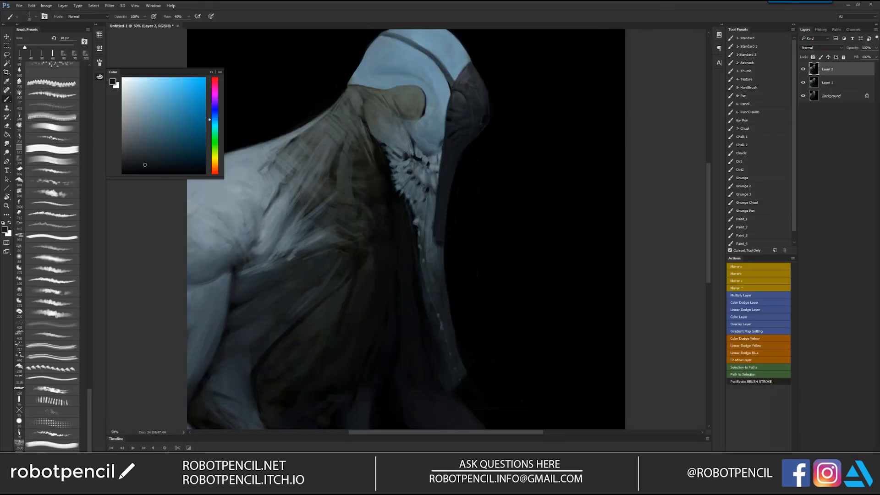
pyautogui.press('f')
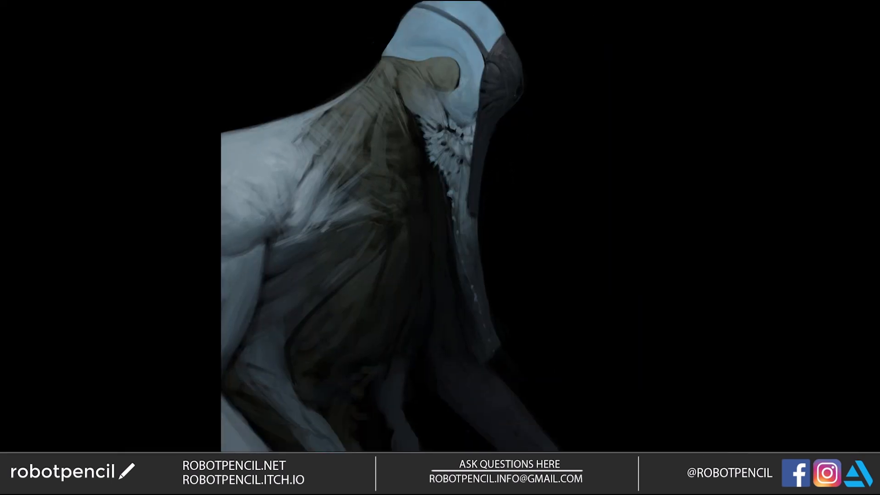
pyautogui.moveTo(468, 185); pyautogui.dragTo(451, 203)
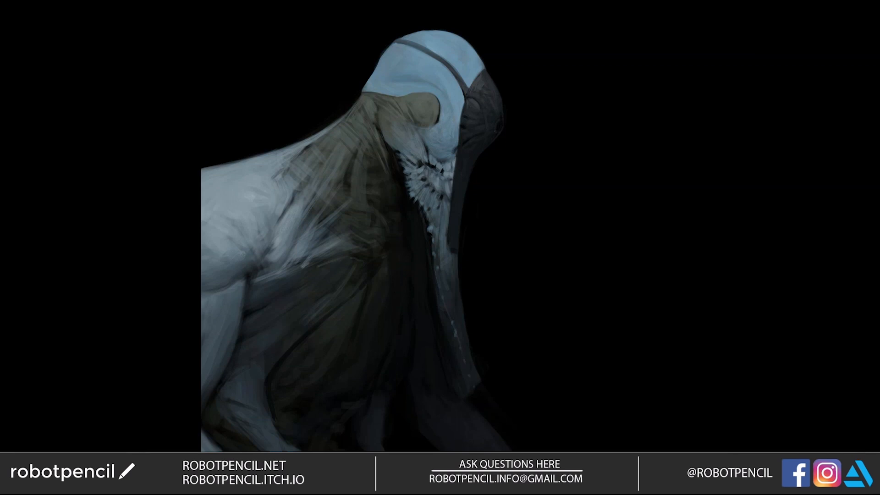
pyautogui.press('f')
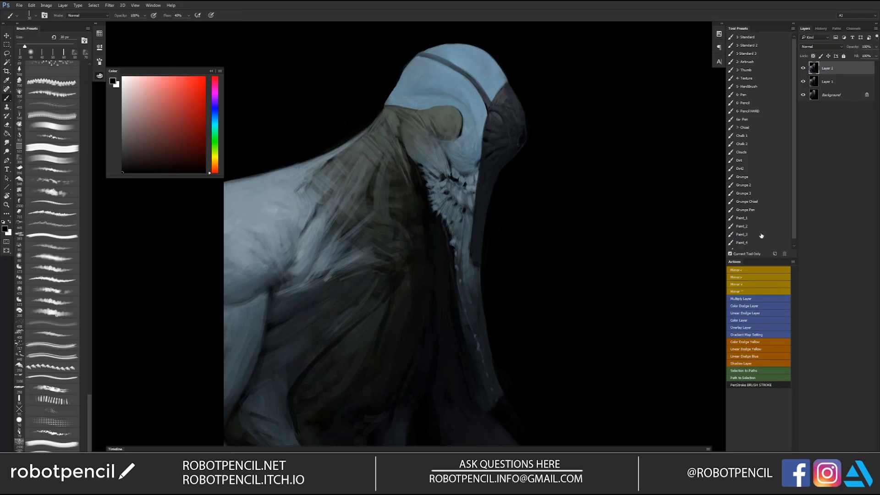
# Touch up the mask and head with the Paint_3 brush using a sampled dark blue, mirroring the canvas to compare the shapes.
pyautogui.click(761, 236)
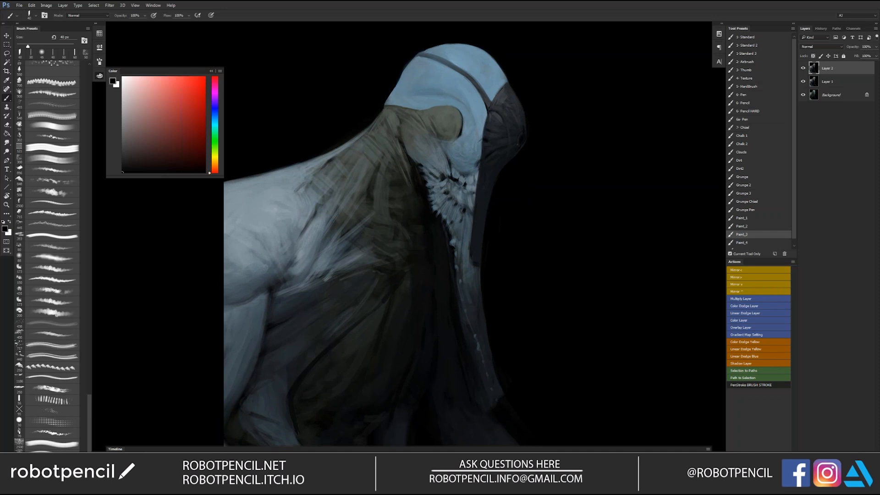
pyautogui.keyDown('alt'); pyautogui.click(486, 134); pyautogui.keyUp('alt')
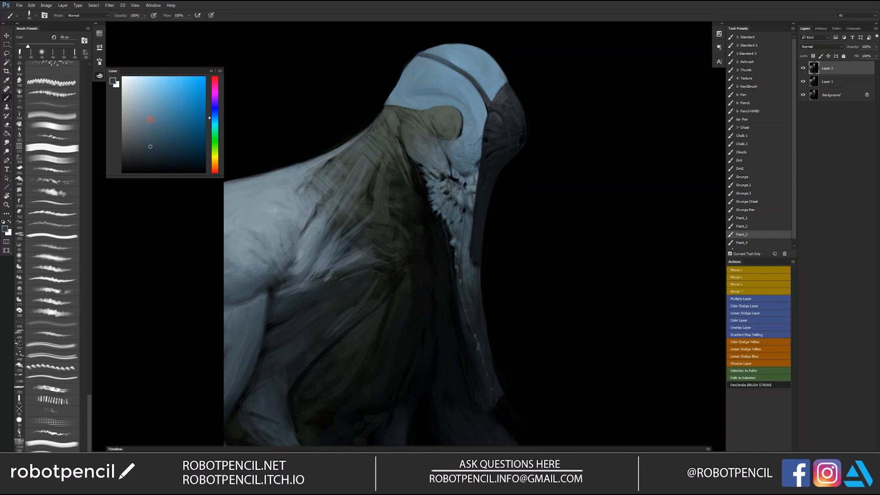
pyautogui.press('f')
pyautogui.hotkey('ctrl', 'shift', 'h')
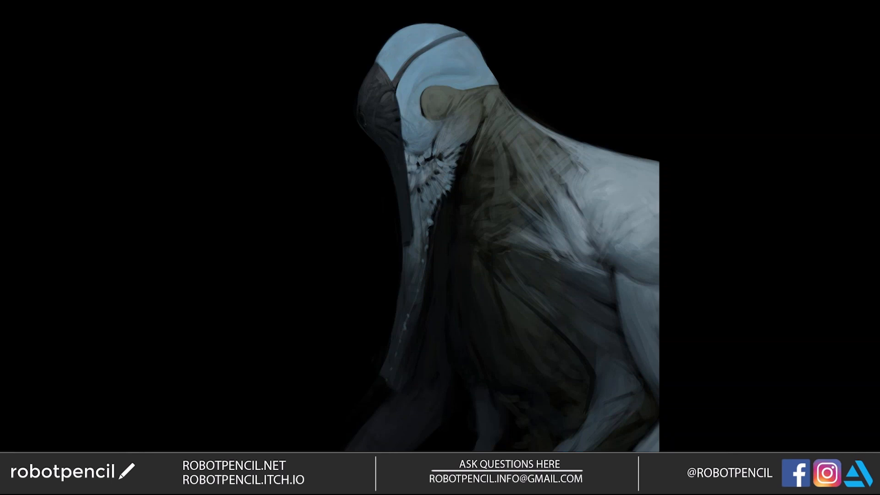
pyautogui.press('F2')
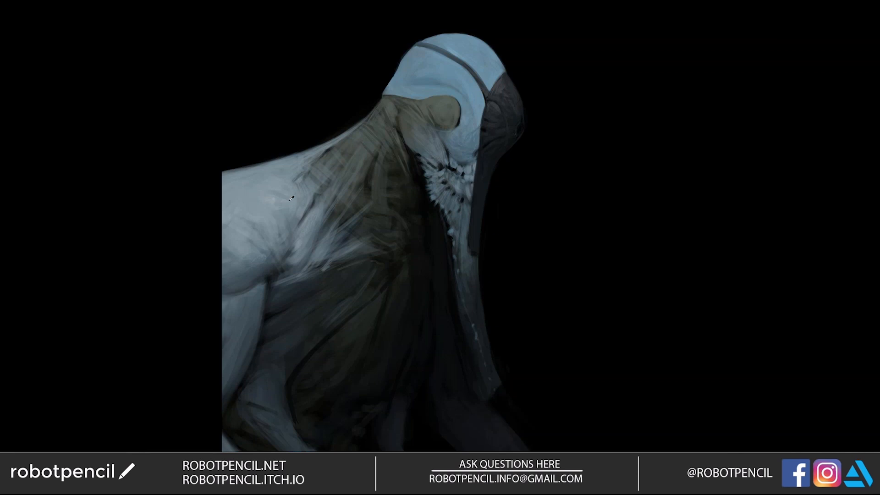
pyautogui.press('Tab')
pyautogui.moveTo(350, 125); pyautogui.dragTo(410, 64)
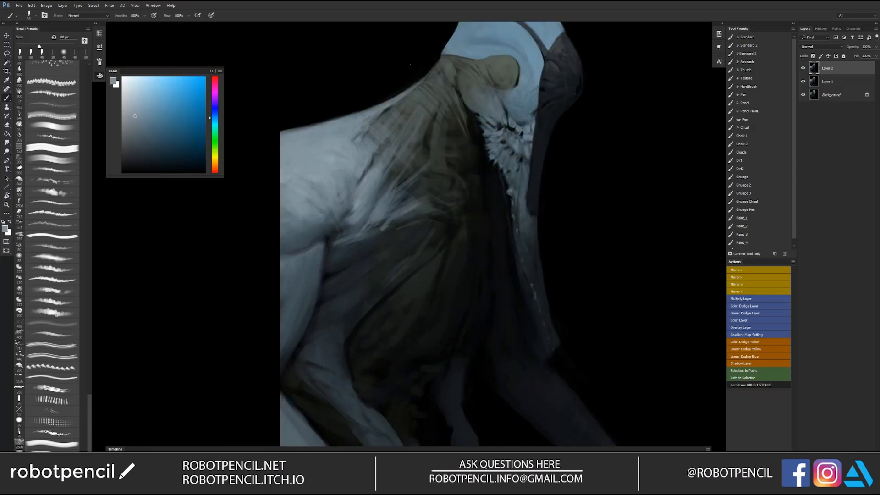
# Choose the Airbrush preset, compare the whole figure and the head in normal and mirrored orientation, and leave the canvas mirrored.
pyautogui.click(751, 62)
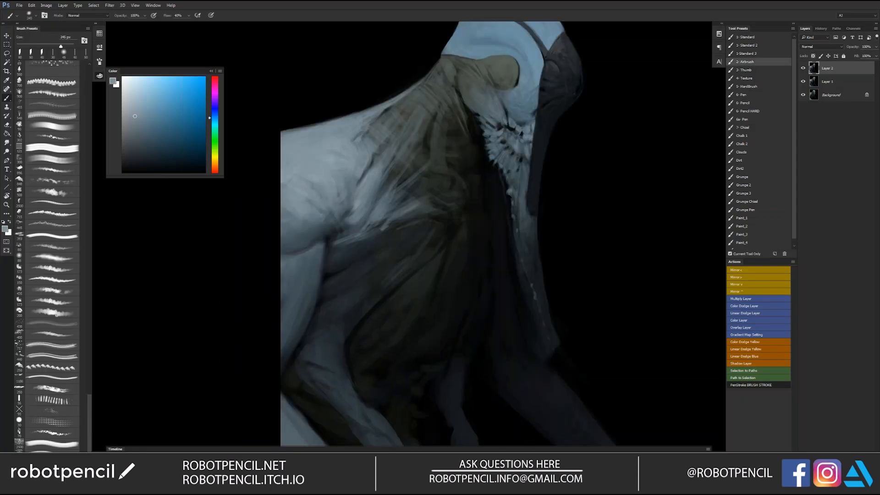
pyautogui.press('Tab')
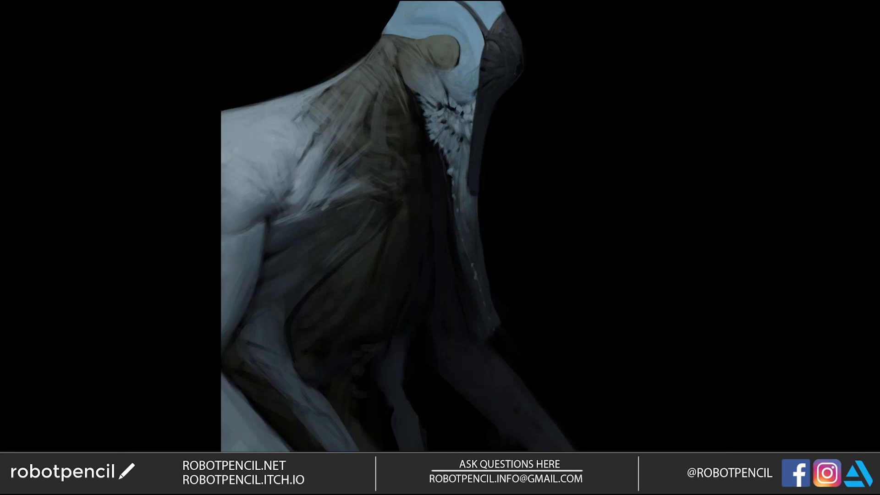
pyautogui.keyDown('alt'); pyautogui.click(321, 327); pyautogui.keyUp('alt')
pyautogui.keyDown('alt'); pyautogui.click(321, 328); pyautogui.keyUp('alt')
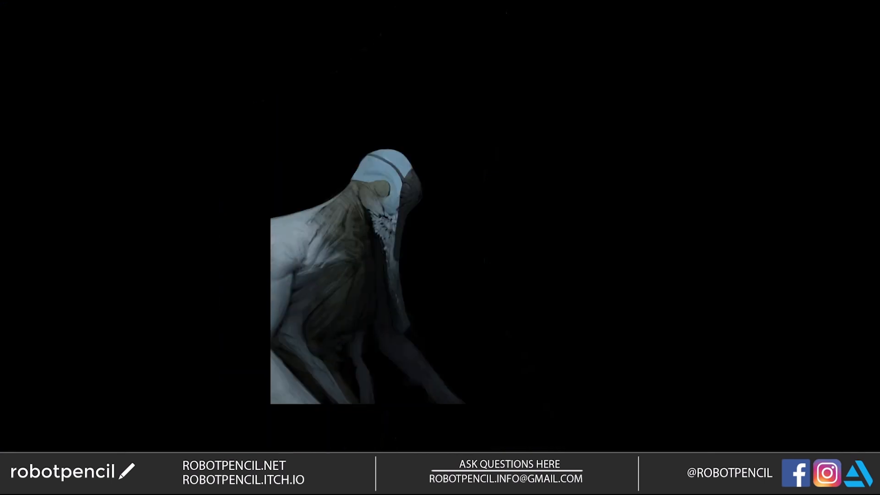
pyautogui.press('F2')
pyautogui.keyDown('ctrl'); pyautogui.click(464, 357); pyautogui.keyUp('ctrl')
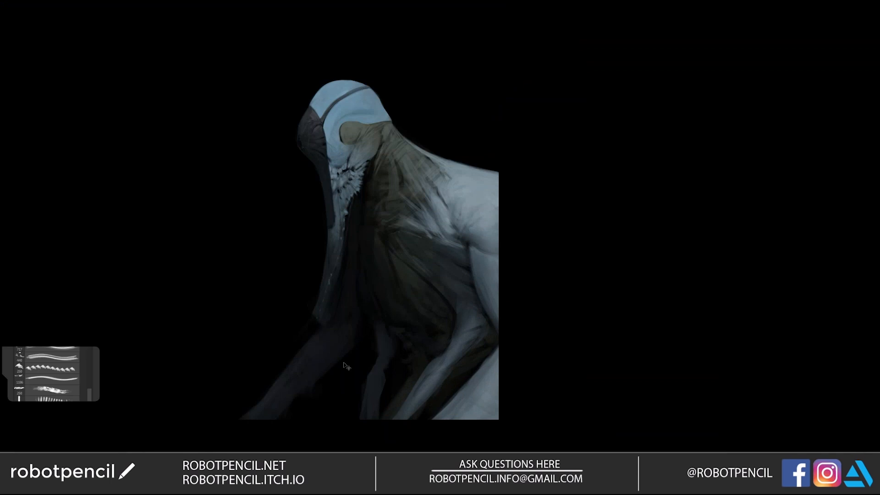
pyautogui.press('F2')
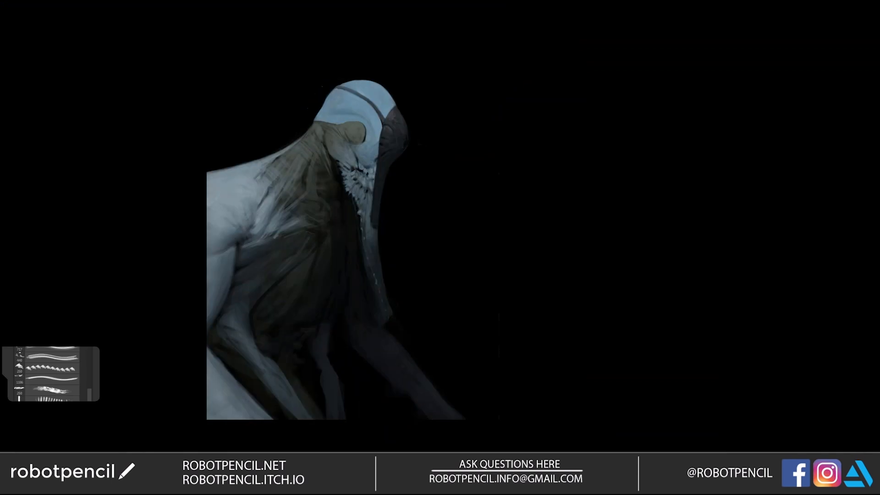
pyautogui.click(401, 283)
pyautogui.moveTo(403, 288); pyautogui.dragTo(419, 322)
pyautogui.moveTo(391, 206); pyautogui.dragTo(436, 270)
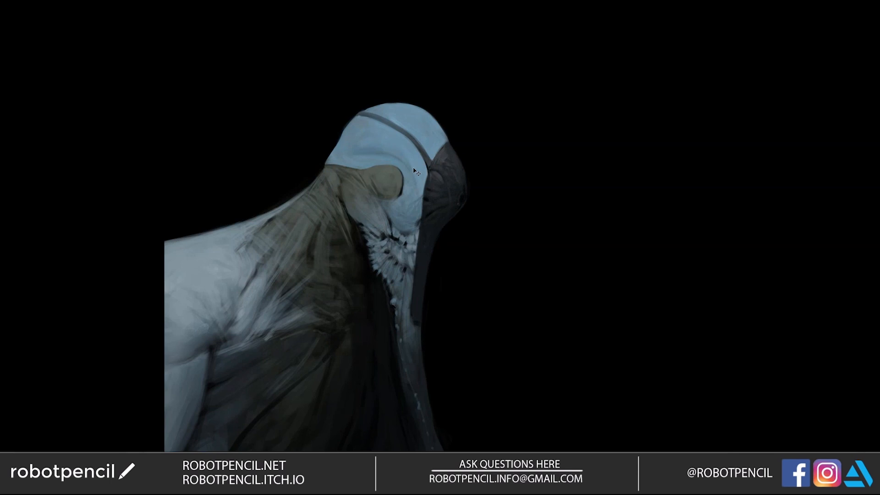
pyautogui.press('F2')
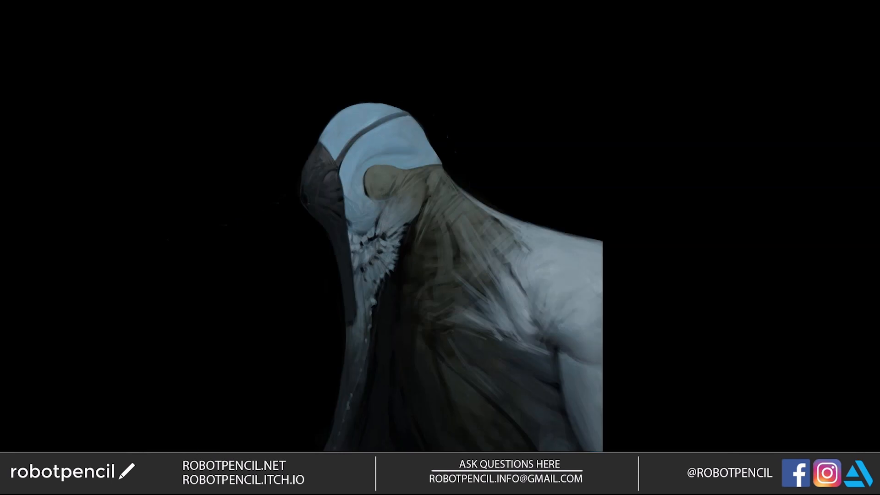
pyautogui.moveTo(431, 257); pyautogui.dragTo(476, 227)
pyautogui.press('f')
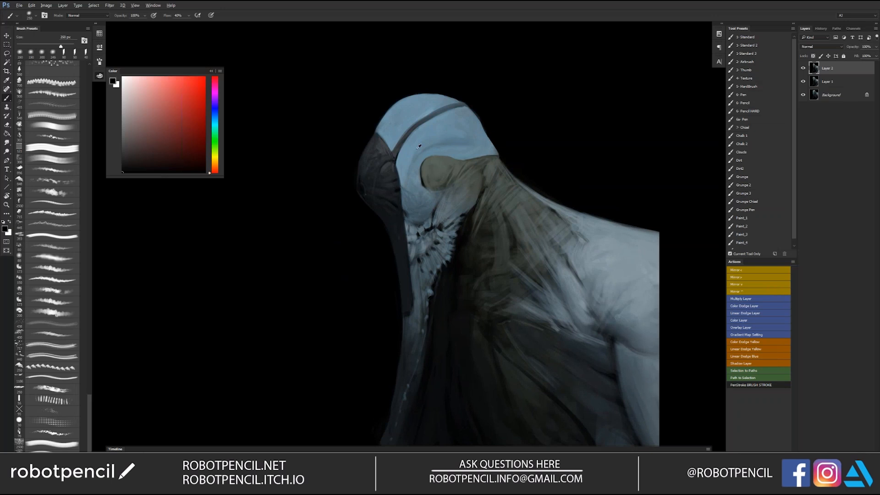
# Reduce the Airbrush to 90 px and softly adjust the shading around the mask and cheek with a sampled tone and black.
pyautogui.press('[')
pyautogui.press('[')
pyautogui.press('[')
pyautogui.press('[')
pyautogui.press('[')
pyautogui.press('[')
pyautogui.keyDown('alt'); pyautogui.click(412, 198); pyautogui.keyUp('alt')
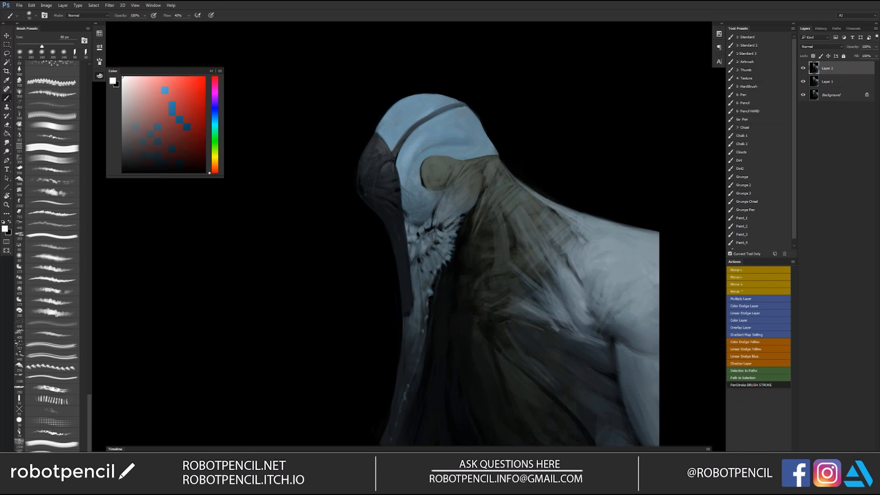
pyautogui.press('Tab')
pyautogui.press('Tab')
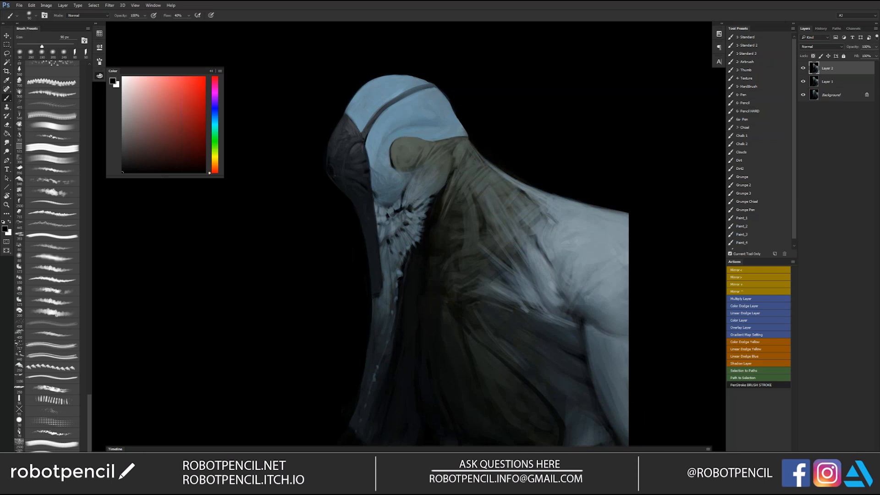
pyautogui.moveTo(422, 229); pyautogui.dragTo(400, 263)
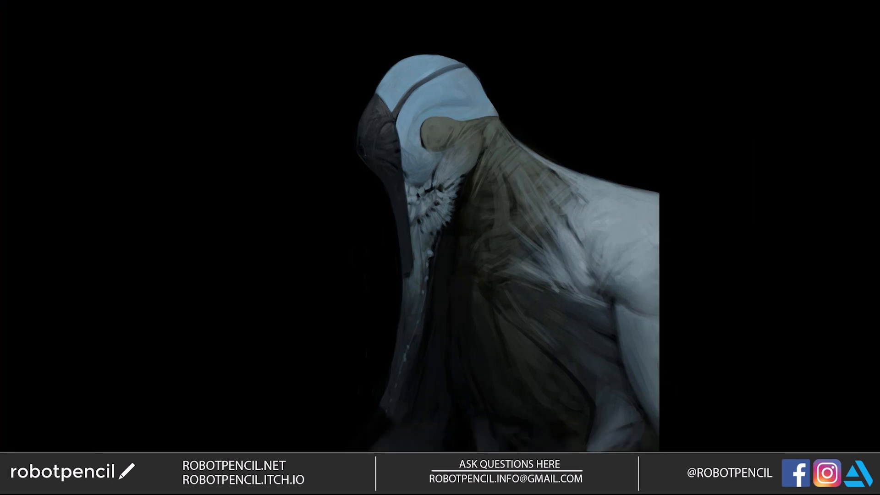
# Switch to the Paint_3 brush, mirror the canvas, and paint pale strokes with a sampled tone on the cheek below the ear patch.
pyautogui.press('Tab')
pyautogui.keyDown('ctrl'); pyautogui.click(442, 229); pyautogui.keyUp('ctrl')
pyautogui.press('f')
pyautogui.press('f')
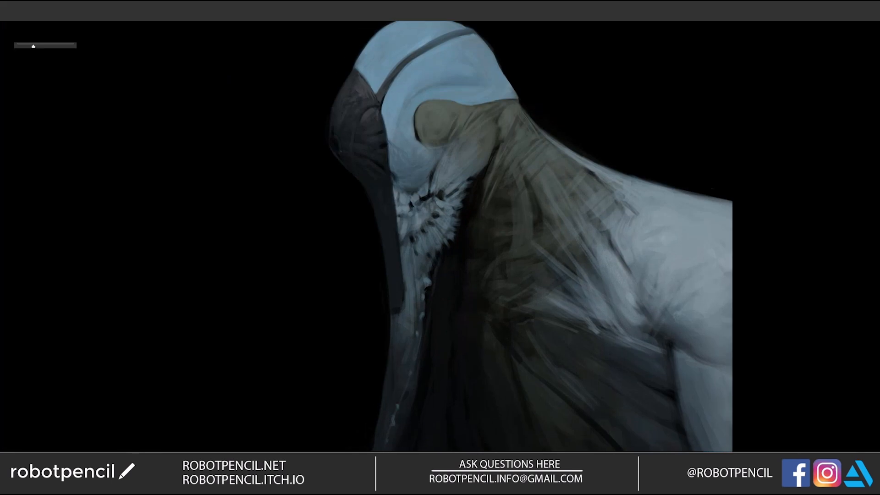
pyautogui.moveTo(755, 236); pyautogui.dragTo(755, 243)
pyautogui.press('Tab')
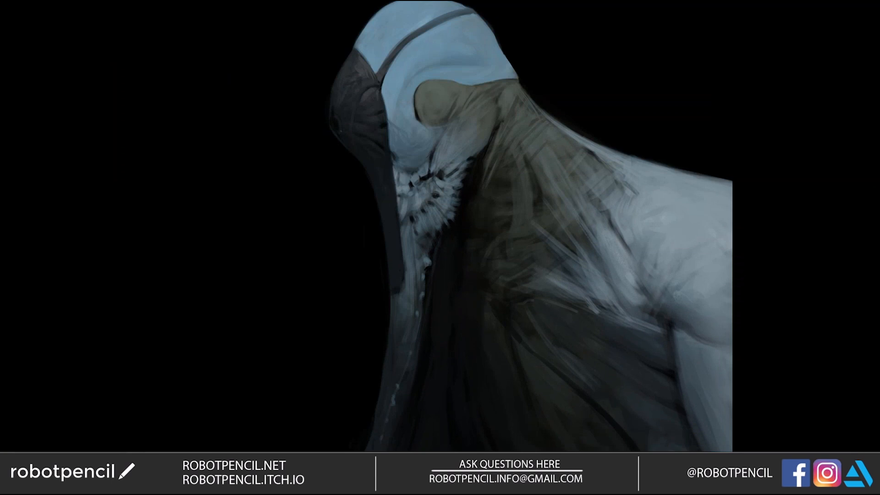
pyautogui.hotkey('ctrl', 'shift', 'h')
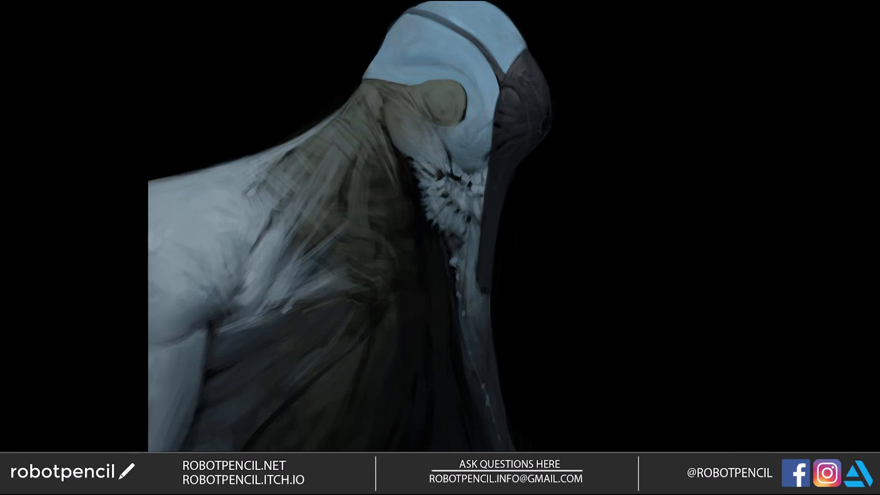
pyautogui.moveTo(473, 161); pyautogui.dragTo(460, 158)
pyautogui.moveTo(452, 157); pyautogui.dragTo(440, 137)
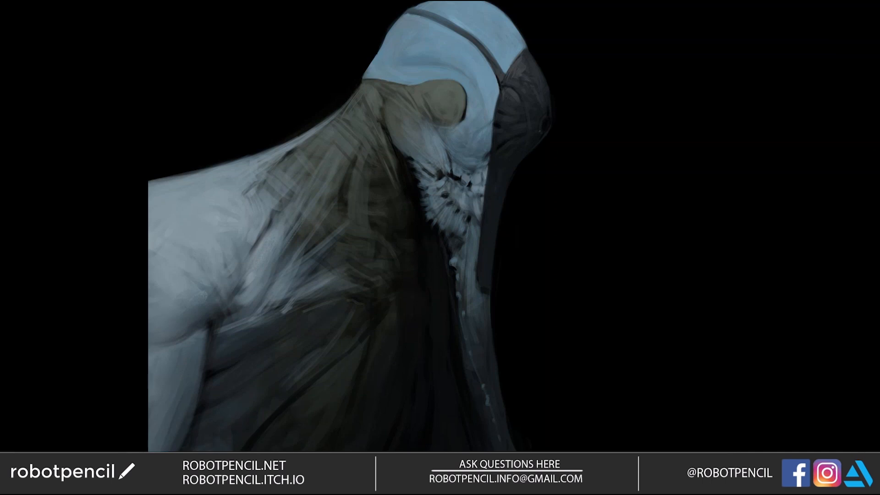
pyautogui.keyDown('alt'); pyautogui.click(415, 138); pyautogui.keyUp('alt')
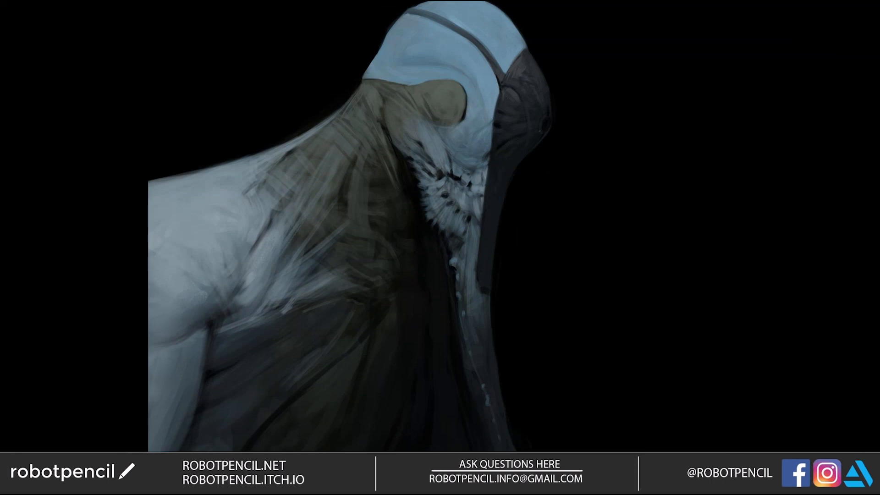
# Paint saturated blue strokes over the cheek tendon and the throat teeth, mirroring the canvas to check both orientations.
pyautogui.press('F2')
pyautogui.moveTo(489, 176); pyautogui.dragTo(487, 198)
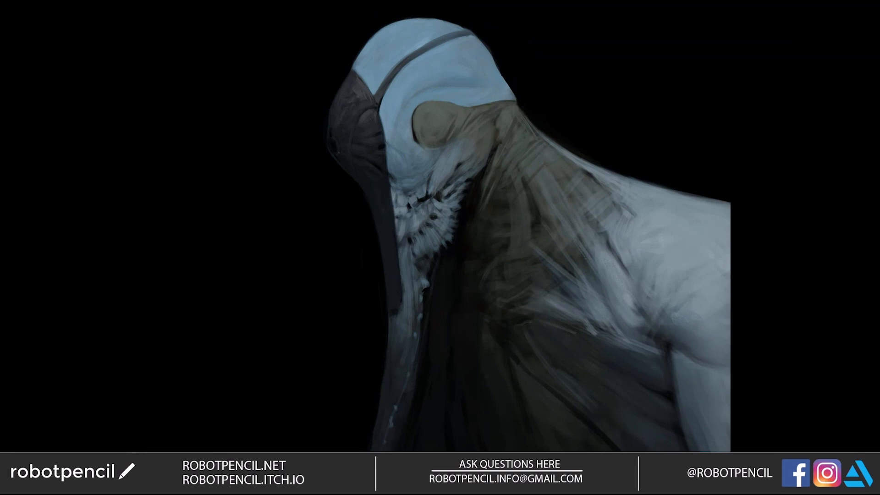
pyautogui.press('f')
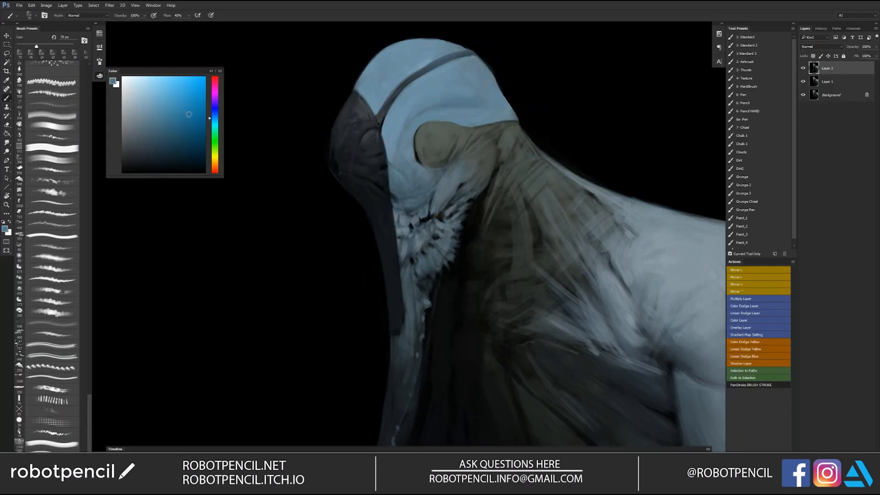
pyautogui.press('f')
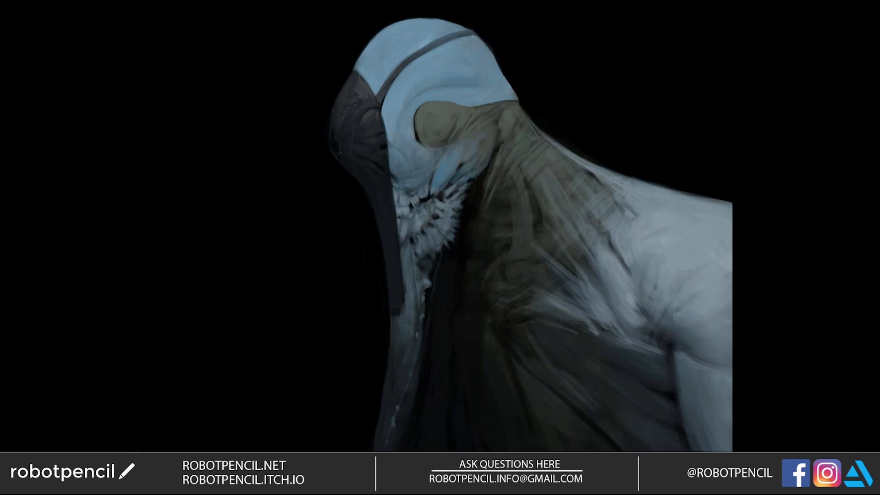
pyautogui.hotkey('ctrl', 'shift', 'h')
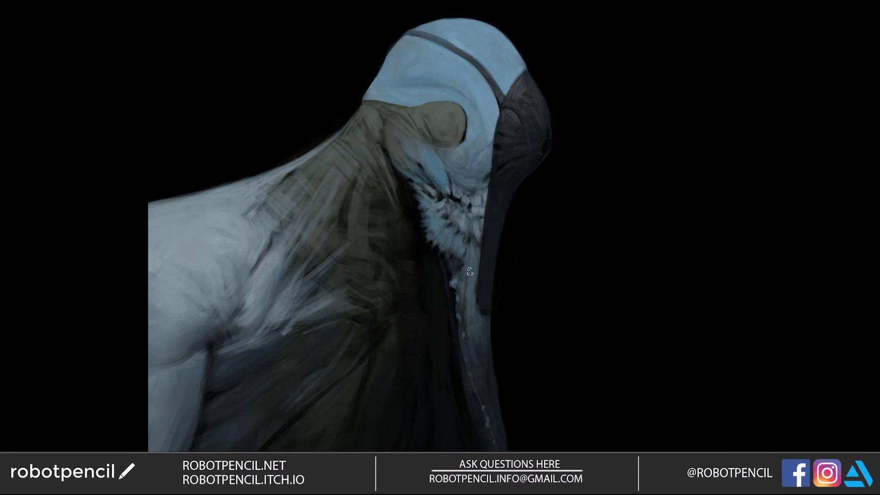
# Mirror the canvas and refine the individual teeth below the jaw with a 30 px brush in sampled blue, then mirror it back.
pyautogui.keyDown('ctrl'); pyautogui.keyDown('alt'); pyautogui.click(467, 286); pyautogui.keyUp('alt'); pyautogui.keyUp('ctrl')
pyautogui.keyDown('ctrl'); pyautogui.keyDown('alt'); pyautogui.click(467, 286); pyautogui.keyUp('alt'); pyautogui.keyUp('ctrl')
pyautogui.hotkey('ctrl', 'shift', 'h')
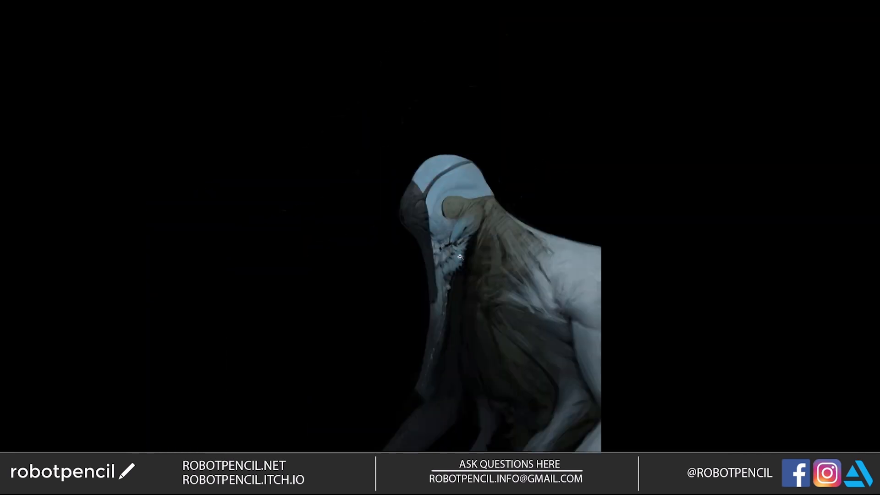
pyautogui.moveTo(465, 279); pyautogui.dragTo(476, 206)
pyautogui.keyDown('ctrl'); pyautogui.click(477, 206); pyautogui.keyUp('ctrl')
pyautogui.keyDown('ctrl'); pyautogui.click(467, 172); pyautogui.keyUp('ctrl')
pyautogui.keyDown('ctrl'); pyautogui.click(468, 172); pyautogui.keyUp('ctrl')
pyautogui.moveTo(468, 172); pyautogui.dragTo(467, 247)
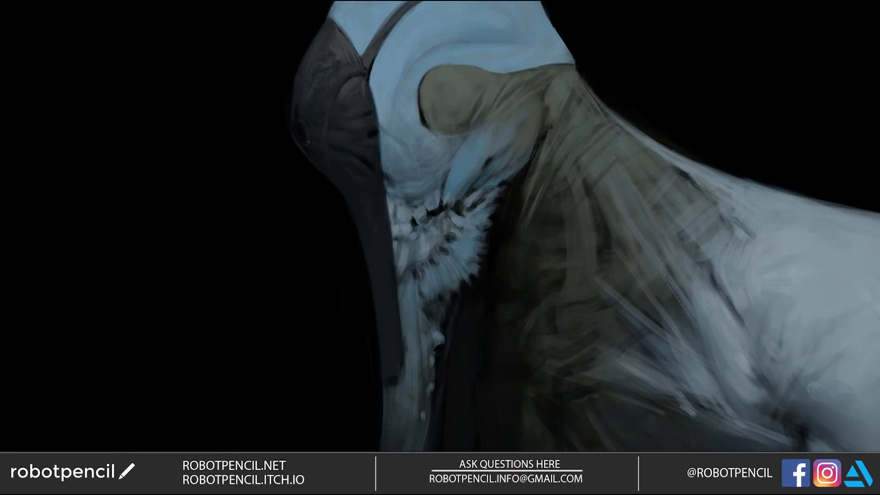
pyautogui.press('f')
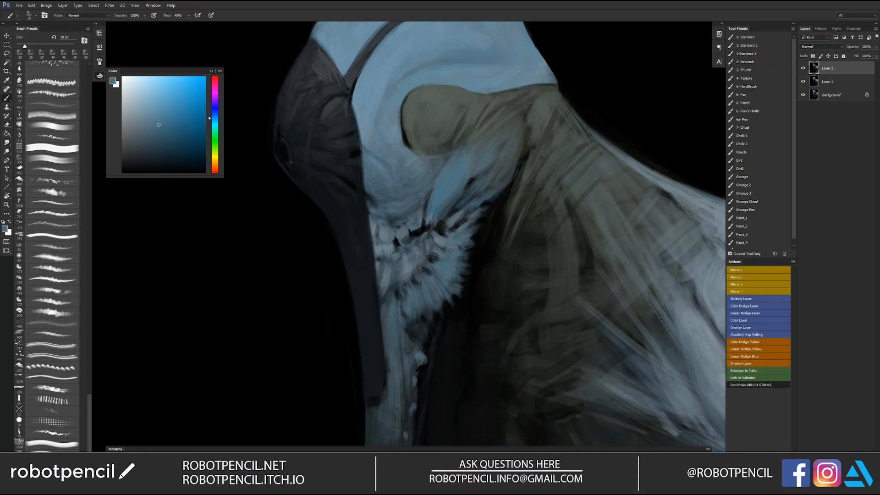
pyautogui.press('f')
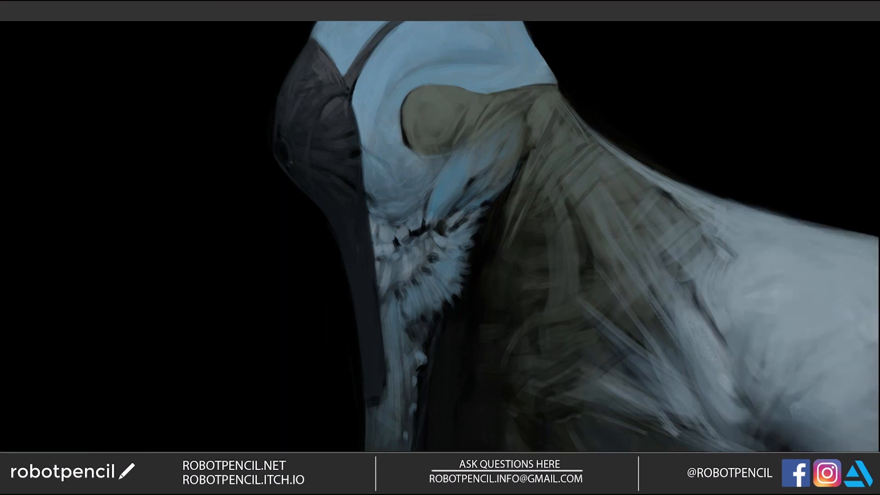
pyautogui.hotkey('ctrl', 'shift', 'h')
pyautogui.moveTo(466, 237); pyautogui.dragTo(467, 237)
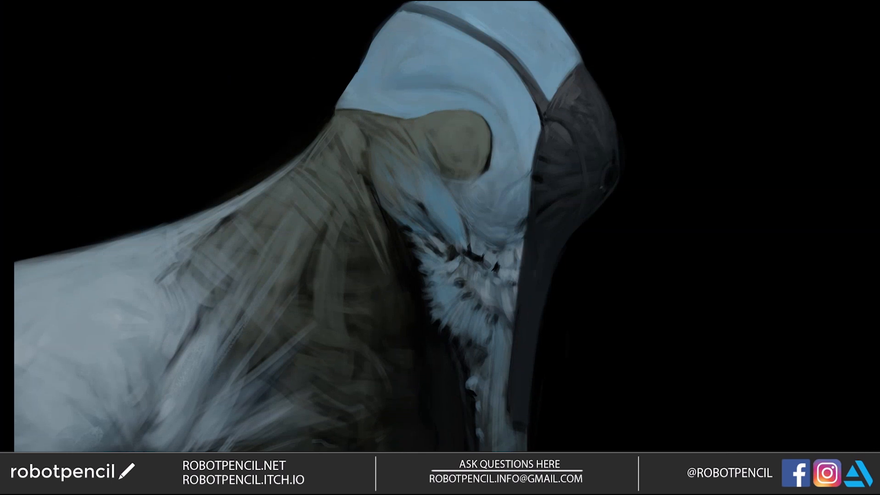
# Check the throat against the whole head and sharpen the dark lines between the teeth with a fine black brush.
pyautogui.keyDown('ctrl'); pyautogui.keyDown('alt'); pyautogui.click(458, 229); pyautogui.keyUp('alt'); pyautogui.keyUp('ctrl')
pyautogui.keyDown('ctrl'); pyautogui.keyDown('alt'); pyautogui.click(457, 230); pyautogui.keyUp('alt'); pyautogui.keyUp('ctrl')
pyautogui.moveTo(457, 261); pyautogui.dragTo(442, 197)
pyautogui.keyDown('ctrl'); pyautogui.click(454, 182); pyautogui.keyUp('ctrl')
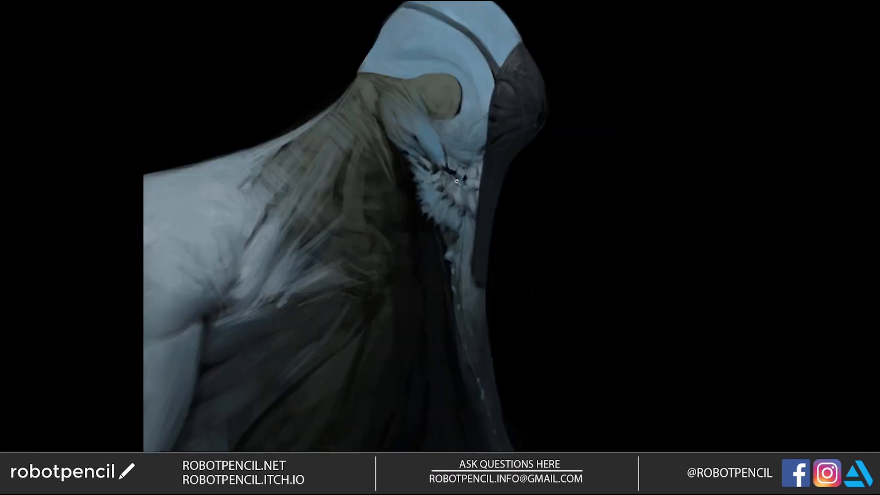
pyautogui.keyDown('ctrl'); pyautogui.click(454, 180); pyautogui.keyUp('ctrl')
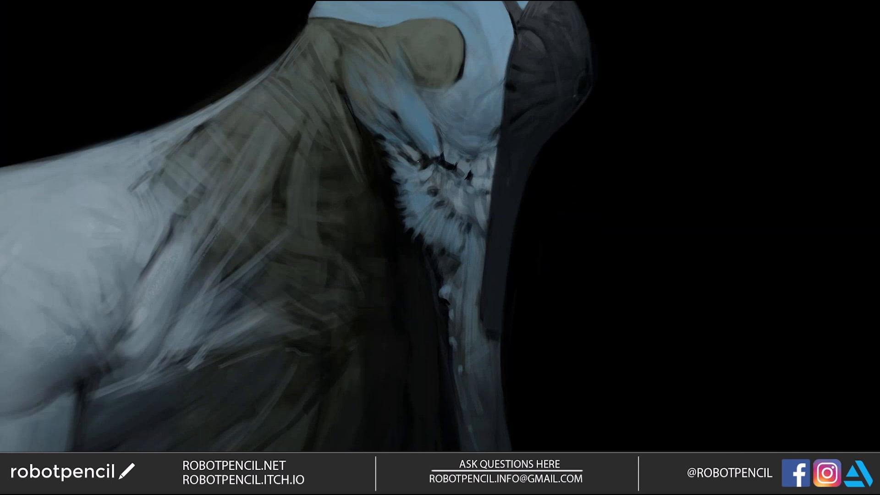
pyautogui.press('f')
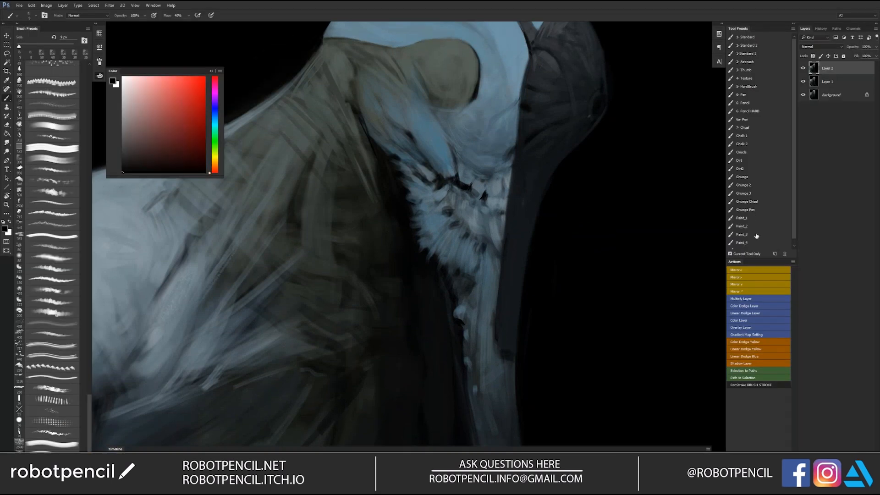
# Switch to the Paint_2 brush and paint the upper throat teeth with a sampled blue-grey.
pyautogui.click(731, 227)
pyautogui.press('[')
pyautogui.moveTo(416, 166); pyautogui.dragTo(424, 177)
pyautogui.press('[')
pyautogui.keyDown('alt'); pyautogui.click(482, 184); pyautogui.keyUp('alt')
pyautogui.moveTo(461, 170); pyautogui.dragTo(459, 184)
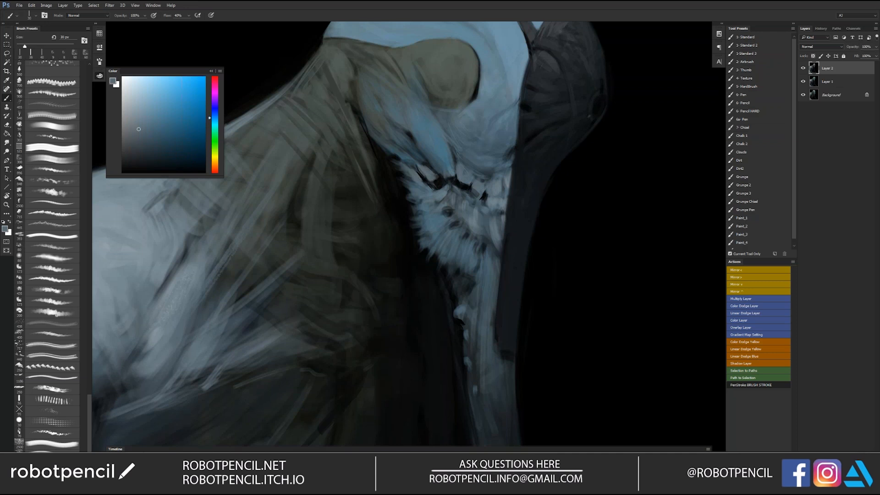
# Define the gaps and edges of the teeth below the jaw, alternating black with sampled blue-grey tones.
pyautogui.press('d')
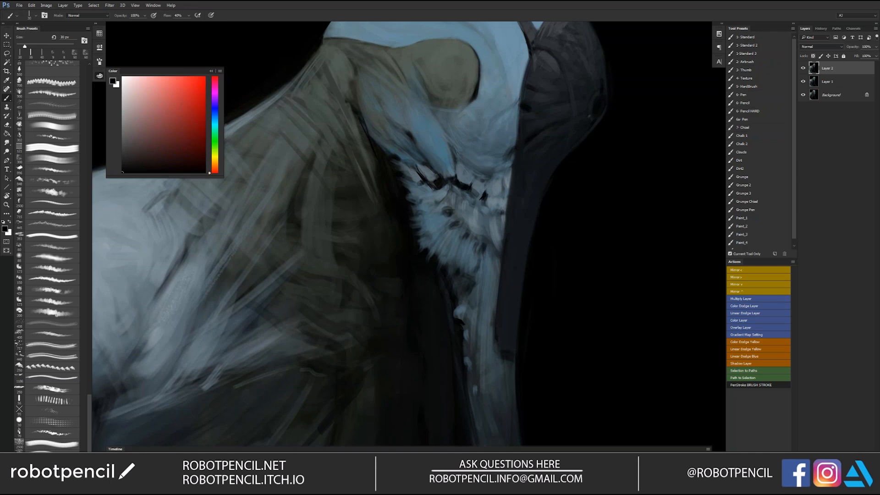
pyautogui.keyDown('alt'); pyautogui.click(446, 192); pyautogui.keyUp('alt')
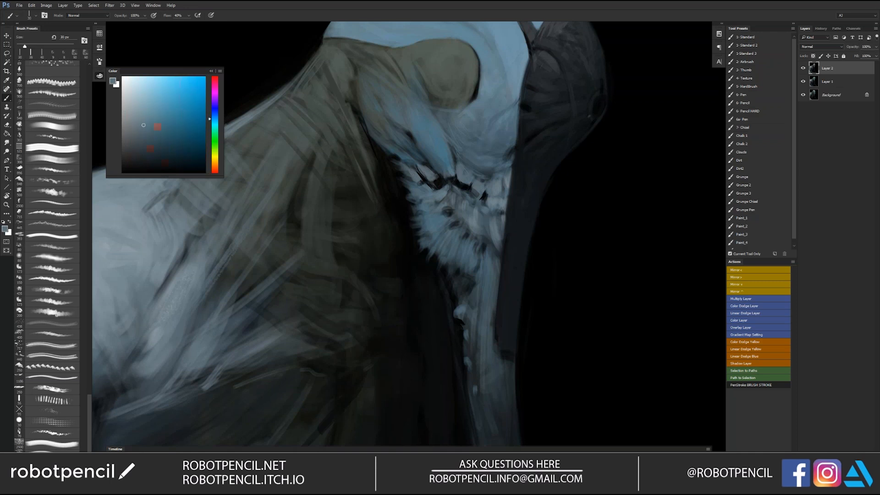
pyautogui.press('d')
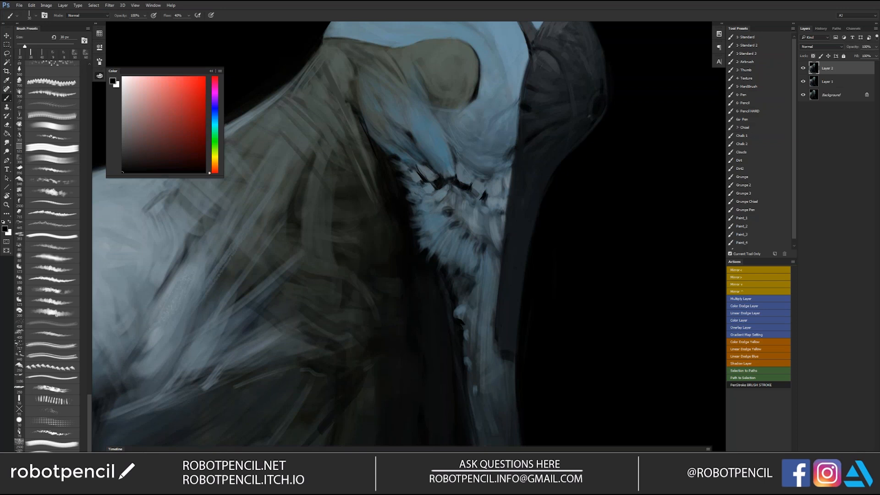
pyautogui.moveTo(439, 189); pyautogui.dragTo(441, 196)
pyautogui.keyDown('alt'); pyautogui.click(441, 191); pyautogui.keyUp('alt')
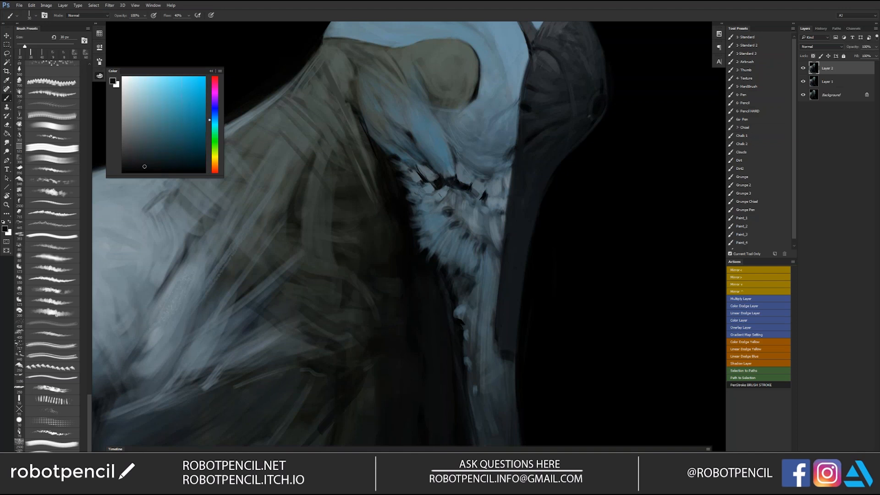
pyautogui.keyDown('alt'); pyautogui.click(453, 187); pyautogui.keyUp('alt')
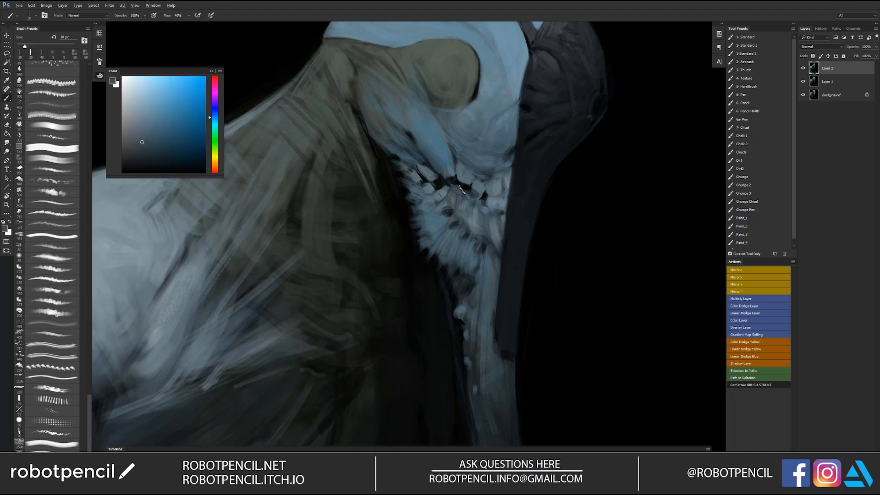
pyautogui.press('d')
# Examine the head and teeth against the whole figure in full-screen view, in both mirrored orientations.
pyautogui.press('z')
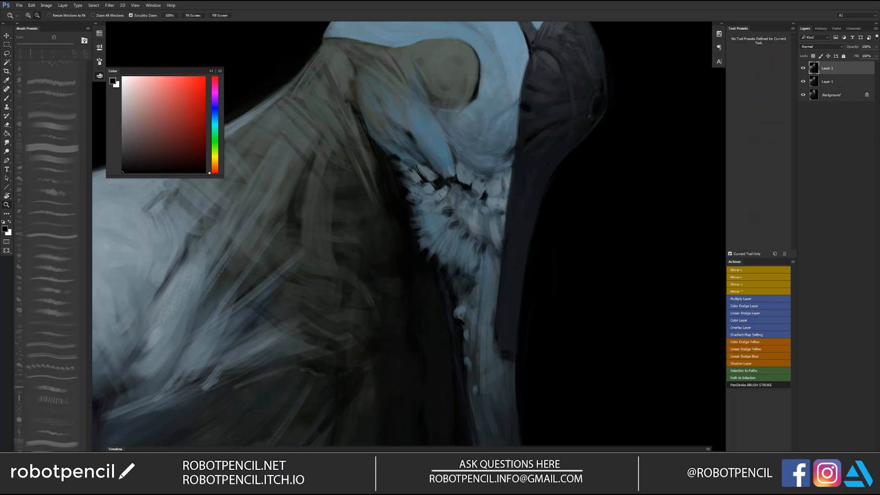
pyautogui.moveTo(460, 204); pyautogui.dragTo(404, 220)
pyautogui.press('f')
pyautogui.hotkey('ctrl', 'shift', 'h')
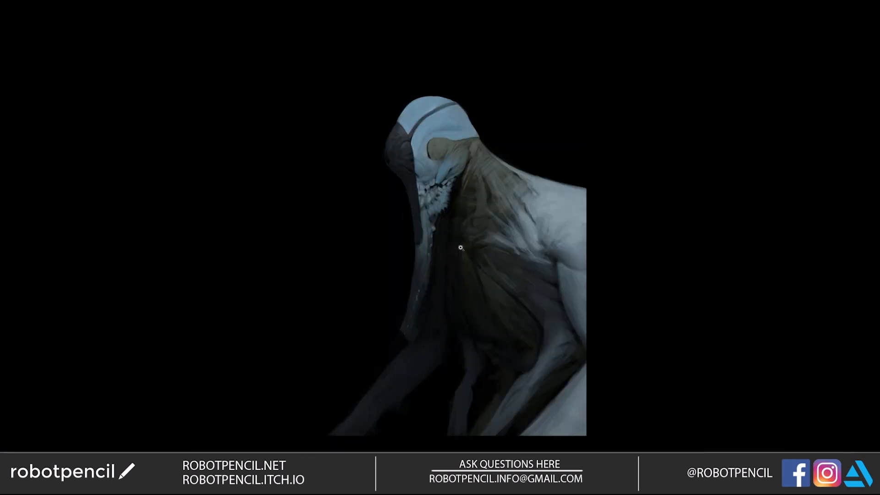
pyautogui.click(441, 185)
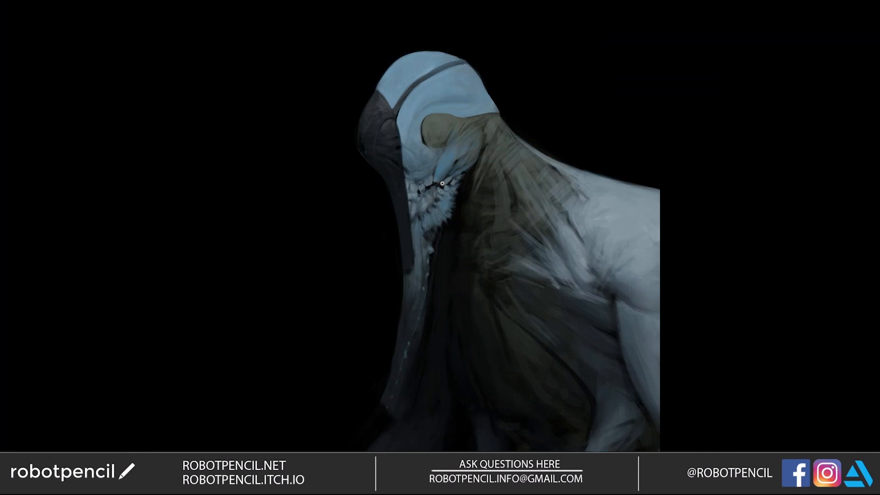
pyautogui.hotkey('ctrl', 'shift', 'h')
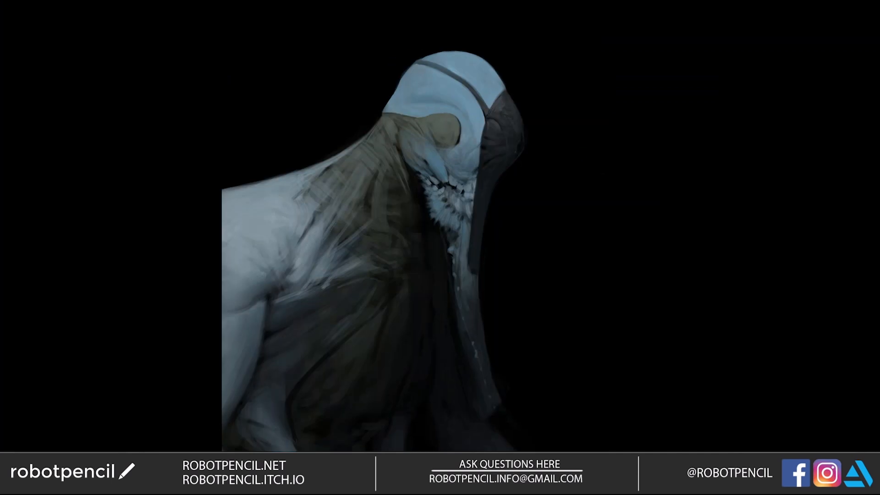
pyautogui.press('f')
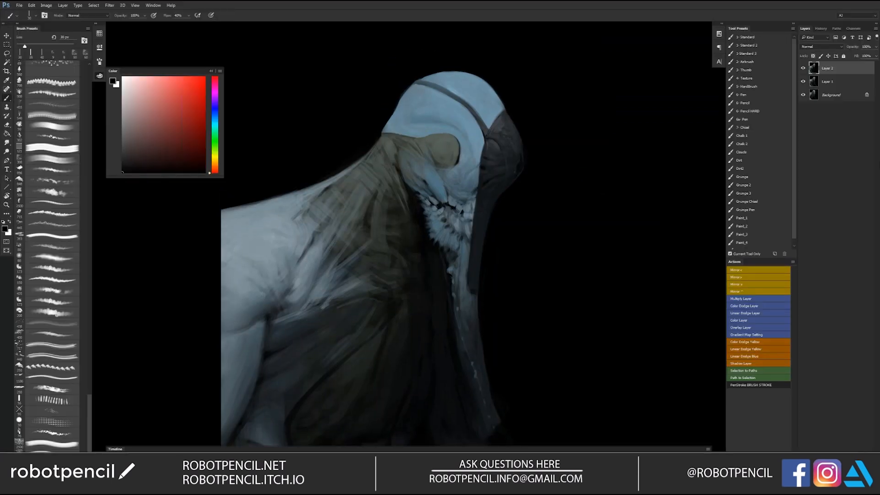
# Choose a neutral mid grey and draw a thin line down the long lower part of the mask with a smaller brush.
pyautogui.click(214, 161)
pyautogui.click(122, 133)
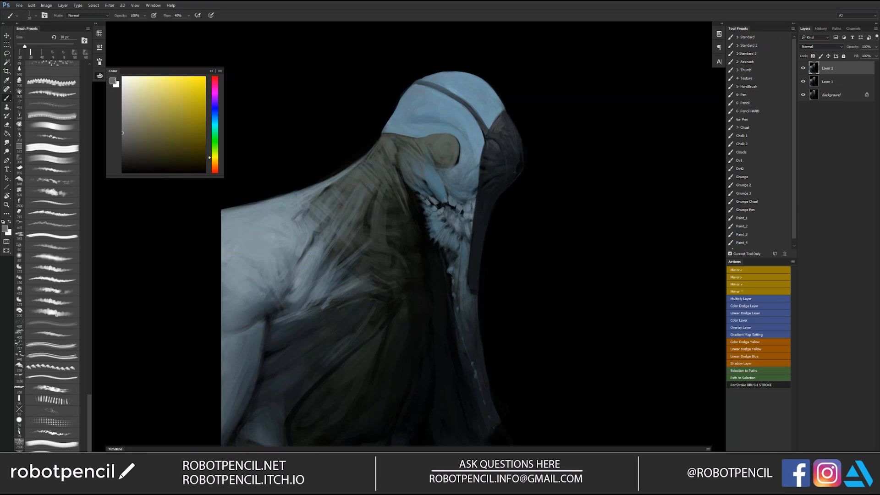
pyautogui.press('[')
pyautogui.moveTo(478, 208); pyautogui.dragTo(474, 276)
# Paint white highlights with a 10 px brush on the mask edge below the strap and along its upper rim.
pyautogui.scroll(5, 490, 185)
pyautogui.press('d')
pyautogui.press('x')
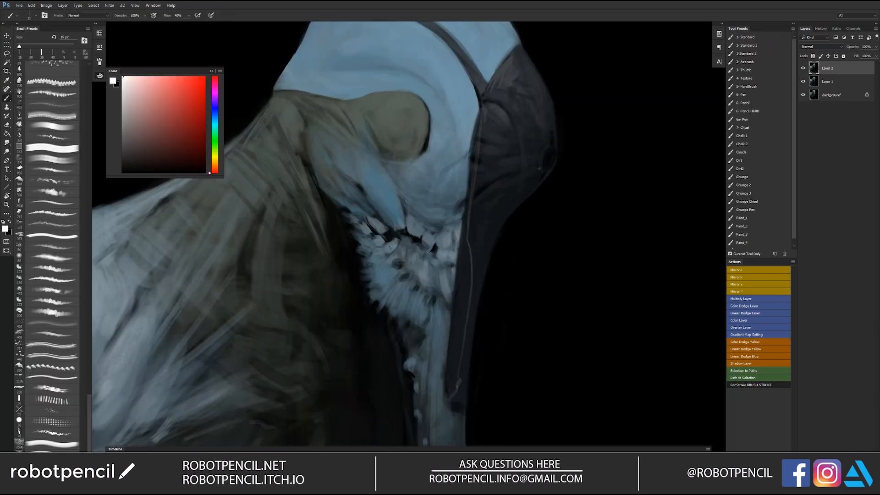
pyautogui.press('[')
pyautogui.moveTo(481, 121); pyautogui.dragTo(477, 150)
pyautogui.moveTo(485, 101); pyautogui.dragTo(481, 124)
pyautogui.moveTo(486, 101); pyautogui.dragTo(481, 128)
pyautogui.moveTo(484, 109); pyautogui.dragTo(483, 121)
pyautogui.press('x')
pyautogui.press('x')
pyautogui.moveTo(506, 58); pyautogui.dragTo(491, 85)
pyautogui.moveTo(518, 46); pyautogui.dragTo(505, 64)
# Check the mask highlights in mirrored views and draw fine white contour lines across the front of the mask.
pyautogui.hotkey('ctrl', 'space')
pyautogui.moveTo(492, 116); pyautogui.dragTo(433, 118)
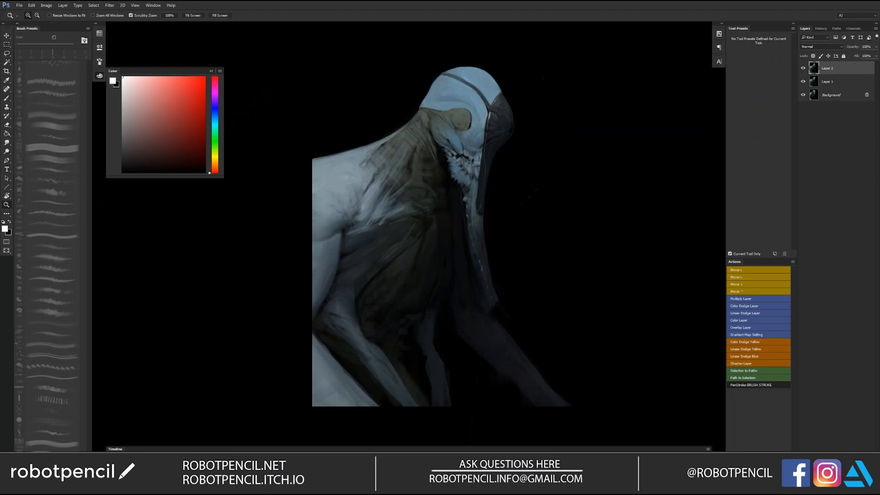
pyautogui.hotkey('ctrl', 'shift', 'h')
pyautogui.moveTo(484, 137); pyautogui.dragTo(520, 137)
pyautogui.hotkey('ctrl', 'shift', 'h')
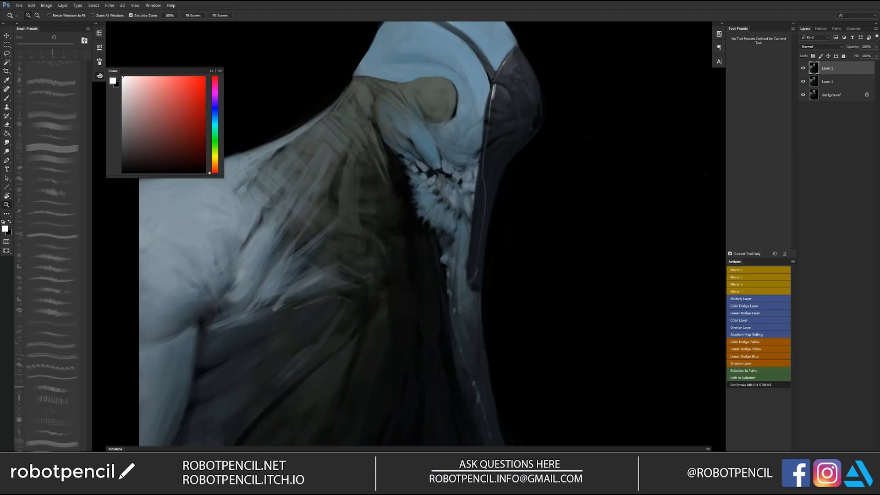
pyautogui.moveTo(518, 100)
pyautogui.mouseDown()
pyautogui.moveTo(545, 140)
pyautogui.moveTo(565, 140)
pyautogui.mouseUp()
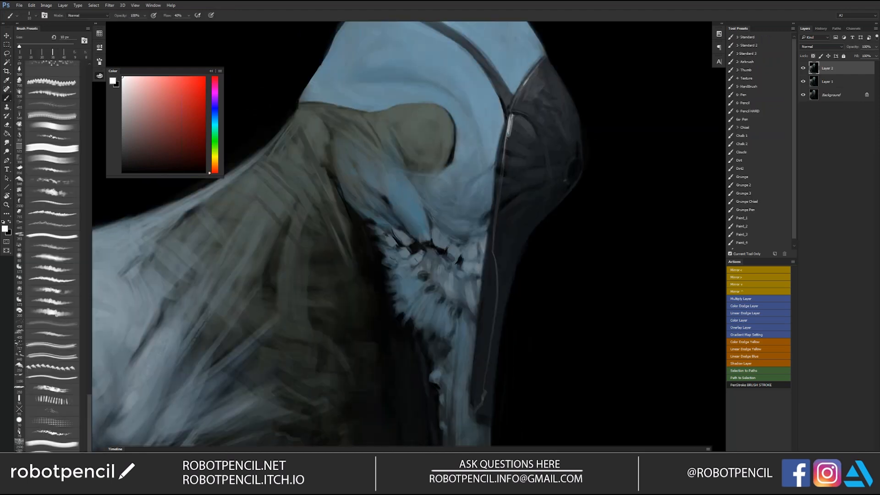
pyautogui.moveTo(512, 112); pyautogui.dragTo(539, 129)
# Mirror the canvas, strengthen the white highlights along the mask's inner edge, and mirror it back.
pyautogui.press('x')
pyautogui.press('z')
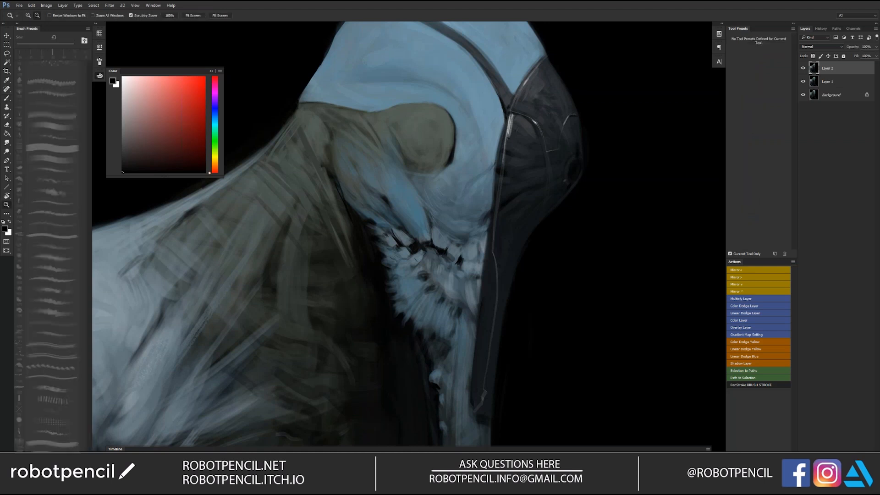
pyautogui.moveTo(573, 165)
pyautogui.mouseDown()
pyautogui.moveTo(498, 177)
pyautogui.moveTo(554, 177)
pyautogui.mouseUp()
pyautogui.hotkey('ctrl', 'shift', 'h')
pyautogui.press('b')
pyautogui.press('x')
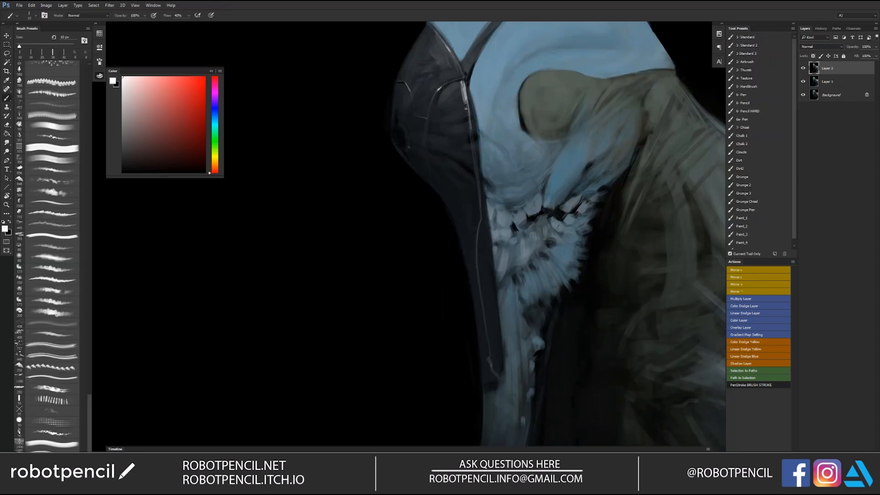
pyautogui.moveTo(467, 106); pyautogui.dragTo(471, 133)
pyautogui.moveTo(478, 190); pyautogui.dragTo(482, 215)
pyautogui.press('z')
pyautogui.keyDown('alt'); pyautogui.click(493, 370); pyautogui.keyUp('alt')
pyautogui.hotkey('ctrl', 'shift', 'h')
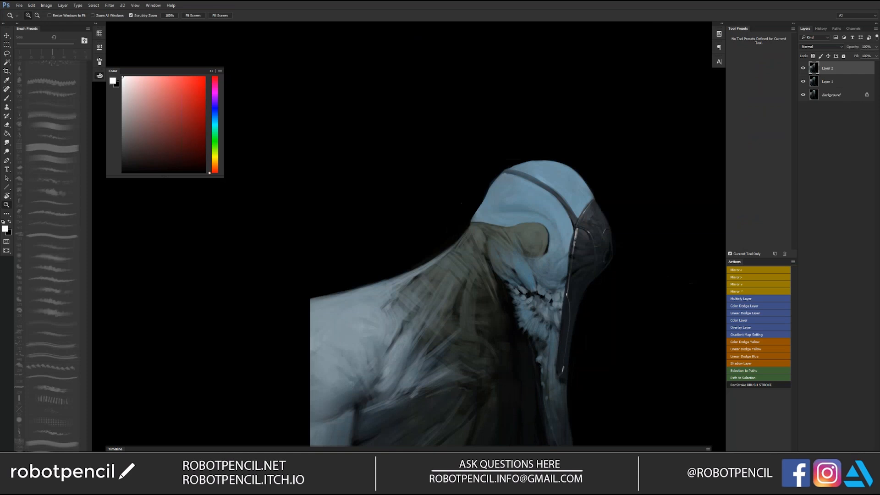
# Add small white detail lines to the lower front of the mask with a 15 px brush.
pyautogui.moveTo(627, 305); pyautogui.dragTo(592, 155)
pyautogui.press('b')
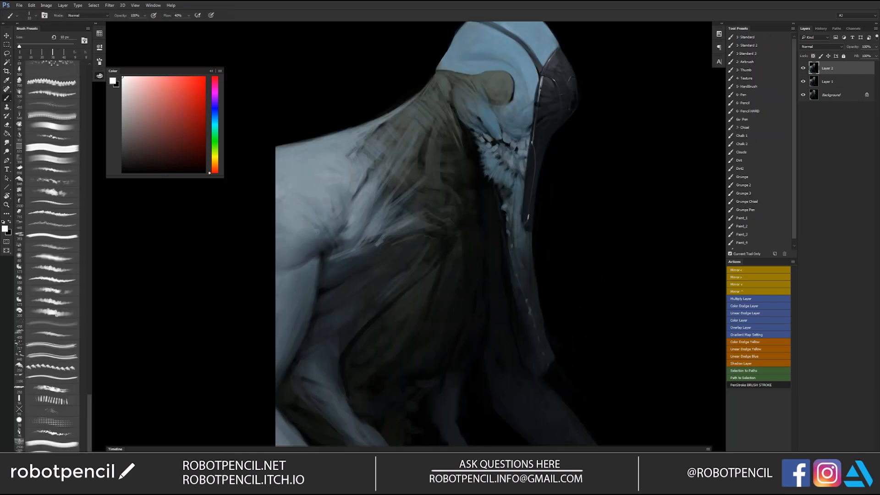
pyautogui.press('x')
pyautogui.press('x')
pyautogui.press(']')
pyautogui.press(']')
pyautogui.press(']')
pyautogui.press('[')
pyautogui.press('[')
# Examine the mask highlights up close and at whole-figure scale, in both mirrored orientations.
pyautogui.press('z')
pyautogui.click(548, 180)
pyautogui.press('F1')
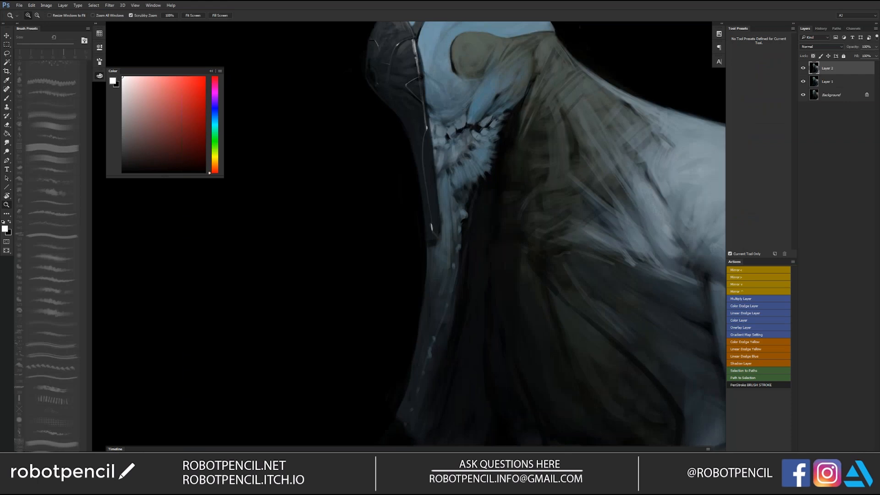
pyautogui.keyDown('alt'); pyautogui.click(542, 189); pyautogui.keyUp('alt')
pyautogui.keyDown('alt'); pyautogui.click(541, 189); pyautogui.keyUp('alt')
pyautogui.press('F1')
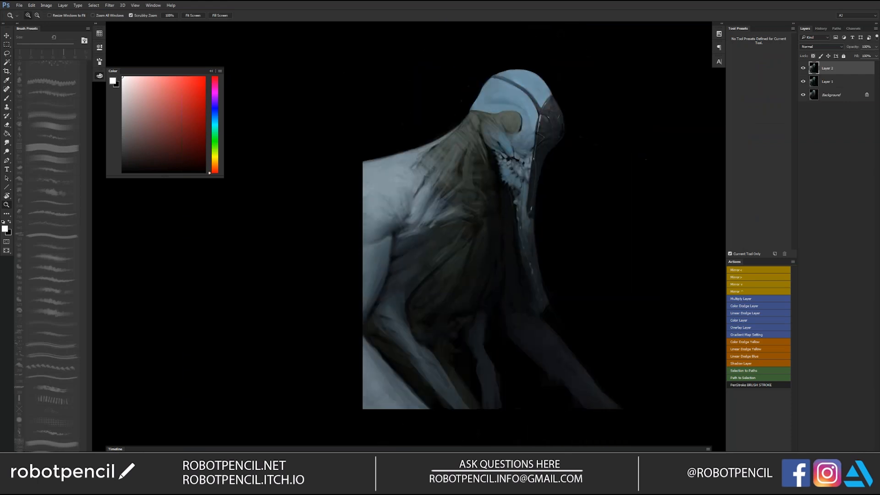
pyautogui.click(541, 184)
pyautogui.moveTo(519, 273)
pyautogui.mouseDown()
pyautogui.moveTo(529, 218)
pyautogui.moveTo(526, 272)
pyautogui.mouseUp()
pyautogui.press('b')
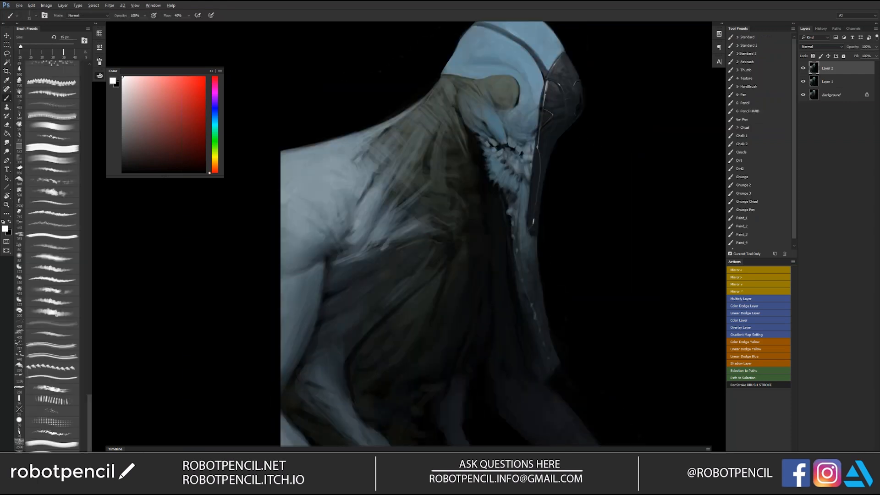
# Sample a blue-grey from the throat and paint strokes just below the teeth with a larger brush.
pyautogui.keyDown('alt'); pyautogui.click(507, 189); pyautogui.keyUp('alt')
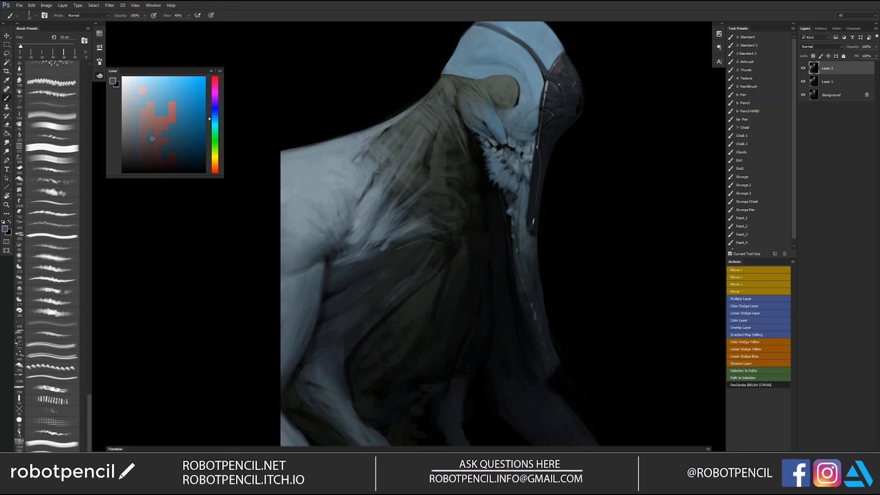
pyautogui.press(']')
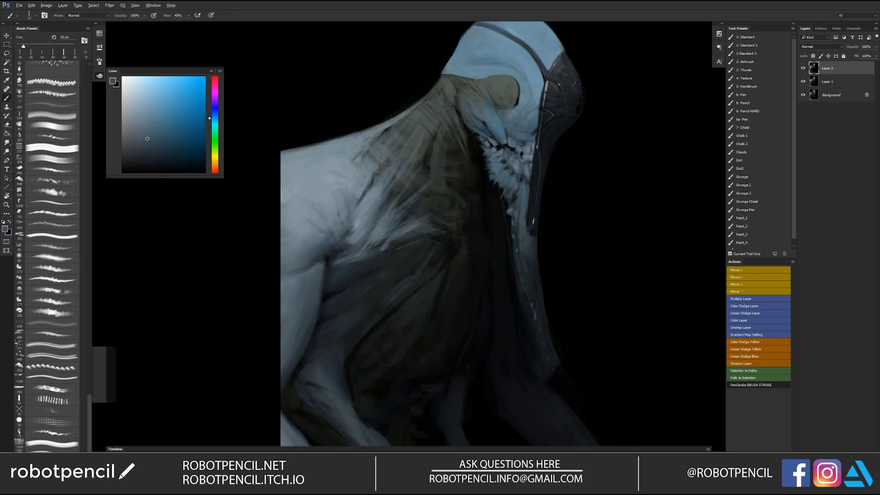
pyautogui.press(']')
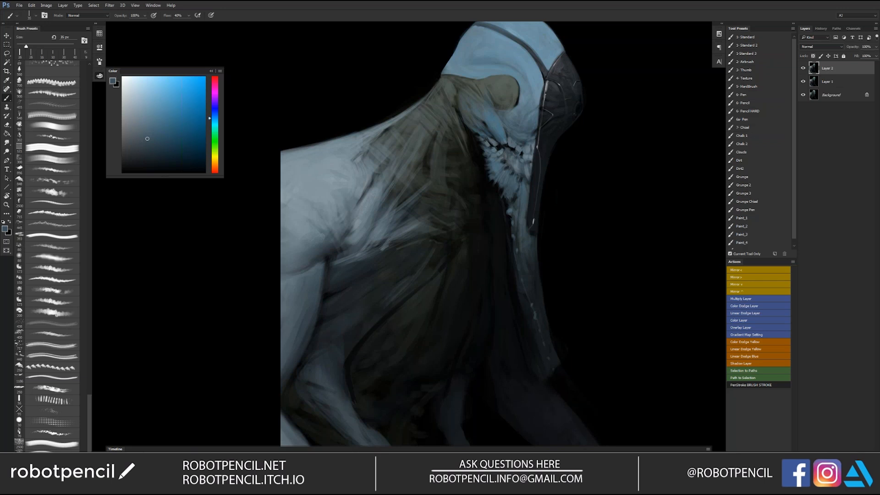
pyautogui.moveTo(515, 191); pyautogui.dragTo(512, 204)
# Review the whole painting in different screen modes without the panels, comparing both mirrored orientations.
pyautogui.press('f')
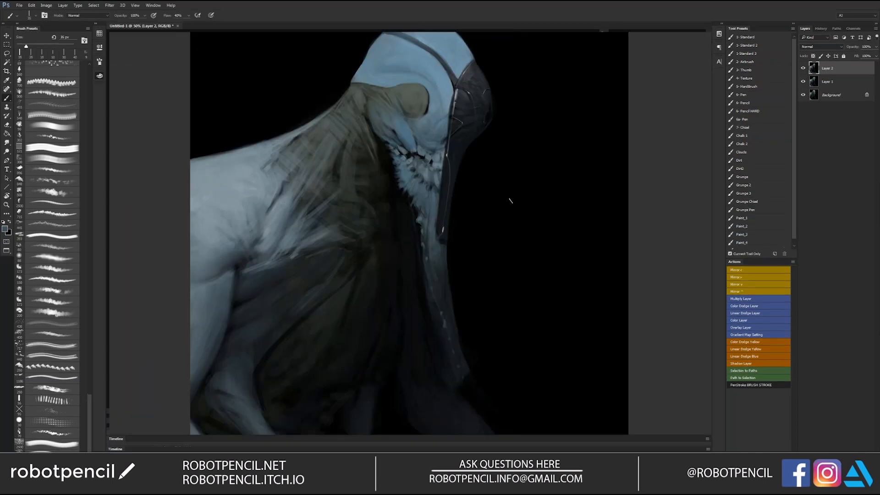
pyautogui.press('f')
pyautogui.press('f')
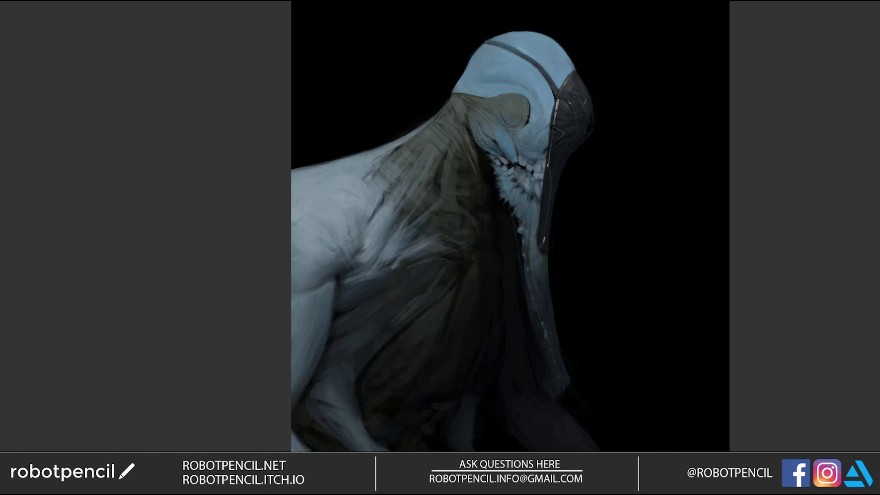
pyautogui.keyDown('alt'); pyautogui.click(525, 153); pyautogui.keyUp('alt')
pyautogui.keyDown('alt'); pyautogui.click(525, 153); pyautogui.keyUp('alt')
pyautogui.keyDown('alt'); pyautogui.click(525, 153); pyautogui.keyUp('alt')
pyautogui.hotkey('ctrl', 'shift', 'h')
pyautogui.keyDown('ctrl'); pyautogui.click(525, 156); pyautogui.keyUp('ctrl')
pyautogui.keyDown('ctrl'); pyautogui.click(529, 152); pyautogui.keyUp('ctrl')
pyautogui.keyDown('ctrl'); pyautogui.click(529, 152); pyautogui.keyUp('ctrl')
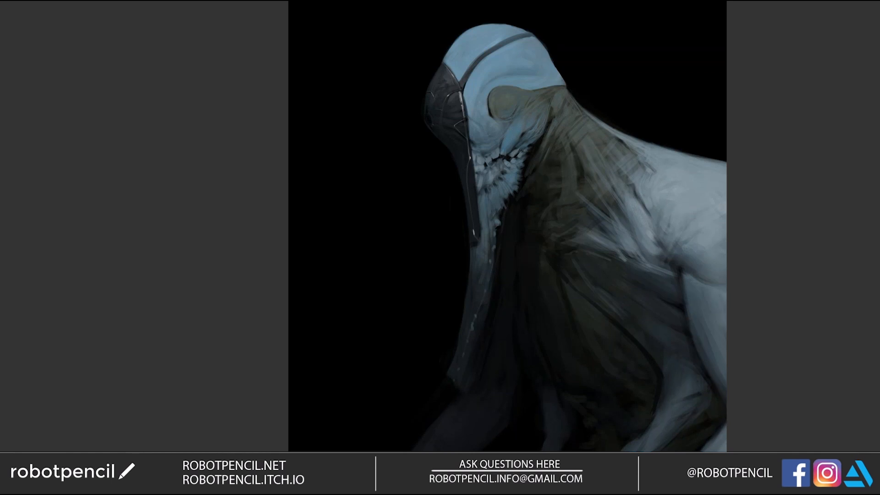
pyautogui.moveTo(527, 201); pyautogui.dragTo(522, 210)
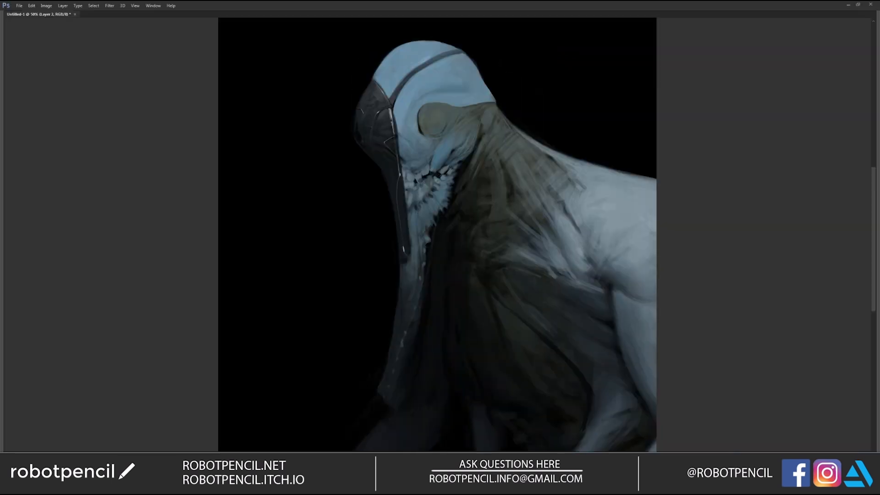
pyautogui.press('Tab')
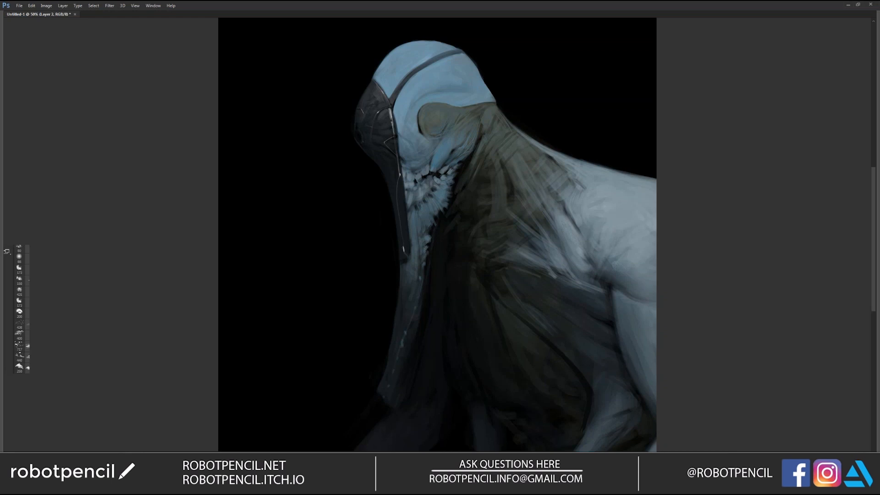
pyautogui.hotkey('ctrl', 'shift', 'h')
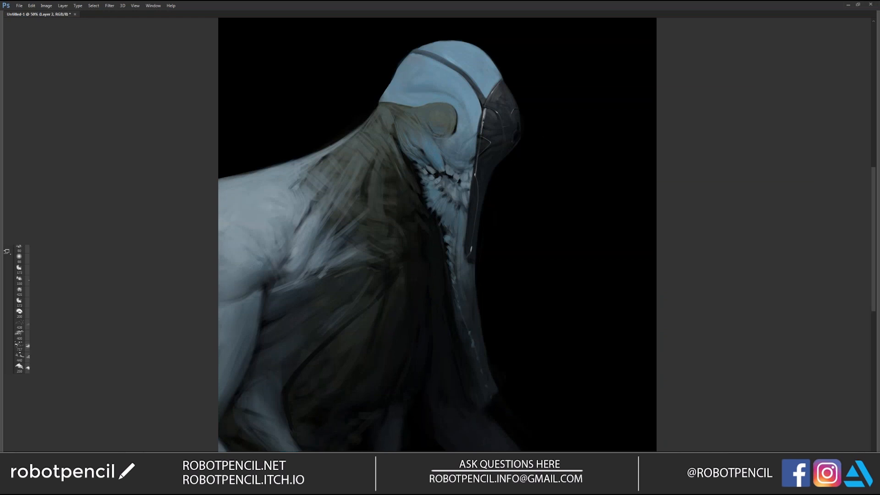
pyautogui.hotkey('ctrl', 'shift', 'h')
# Undo the last change, mirror the whole painting, and darken the far arm and lower limbs into the black background.
pyautogui.moveTo(425, 308)
pyautogui.mouseDown()
pyautogui.moveTo(452, 218)
pyautogui.moveTo(443, 249)
pyautogui.mouseUp()
pyautogui.hotkey('ctrl', 'z')
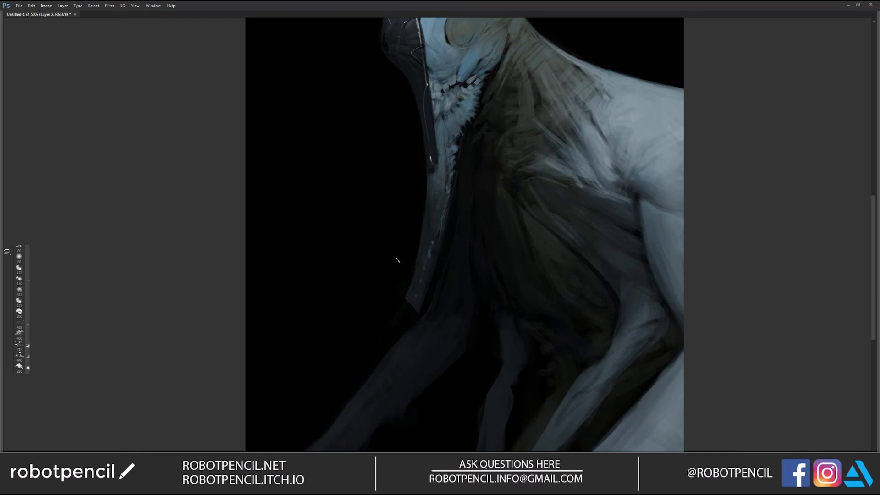
pyautogui.hotkey('ctrl', '-')
pyautogui.hotkey('ctrl', '-')
pyautogui.press('F2')
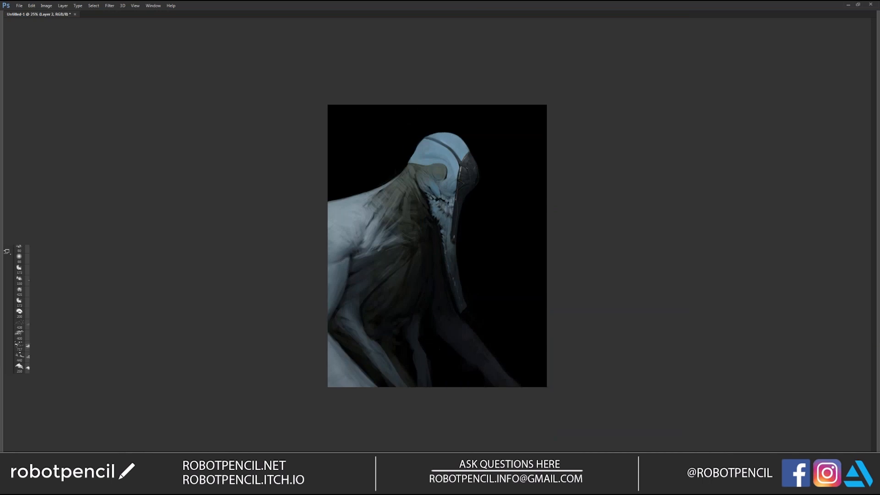
pyautogui.press('Tab')
pyautogui.press('Tab')
pyautogui.moveTo(421, 361)
pyautogui.mouseDown()
pyautogui.moveTo(422, 334)
pyautogui.moveTo(503, 354)
pyautogui.moveTo(480, 396)
pyautogui.mouseUp()
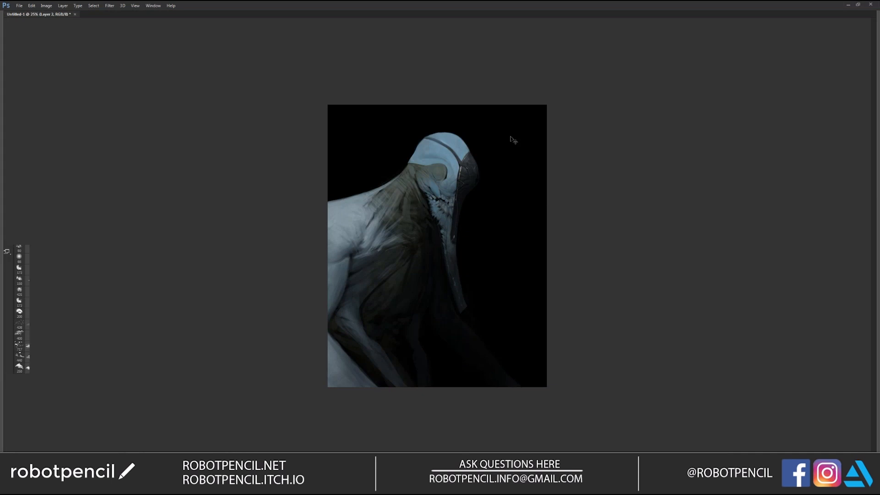
# Lower the creature's upper back contour by painting black along its outer edge, checking the painting in both mirrored orientations.
pyautogui.hotkey('ctrl', 'shift', 'h')
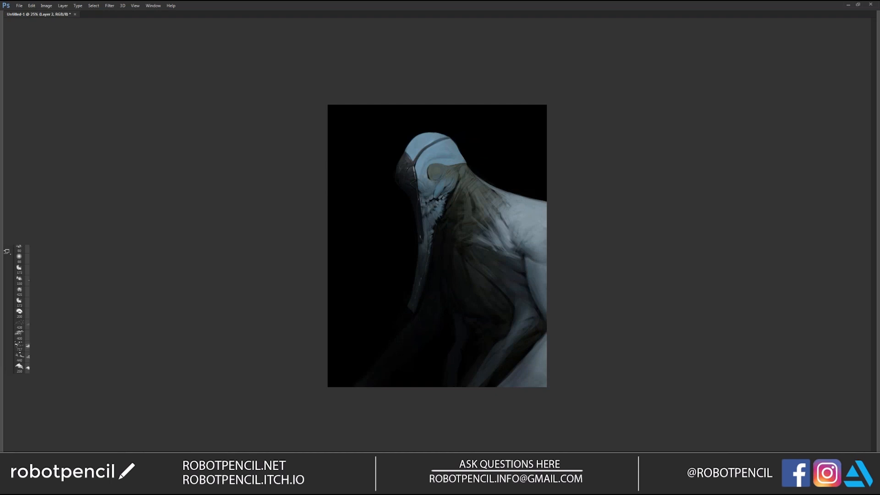
pyautogui.moveTo(518, 245); pyautogui.dragTo(531, 255)
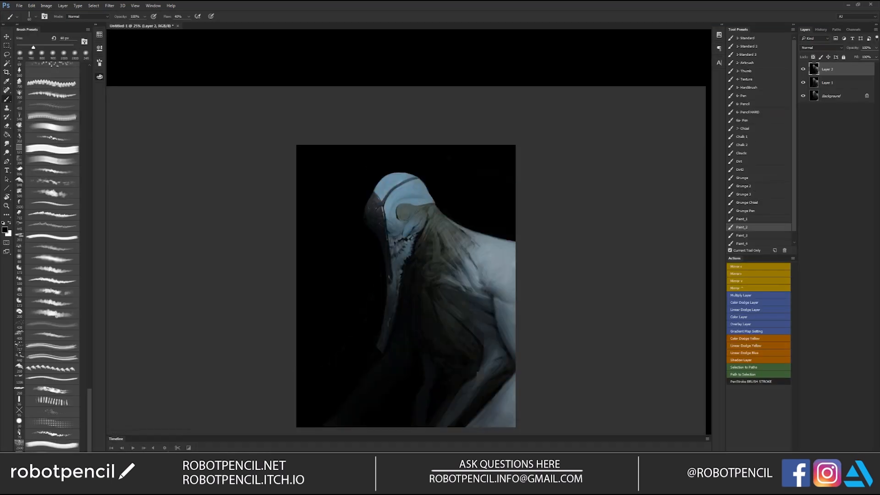
pyautogui.press('Tab')
pyautogui.hotkey('ctrl', 'shift', 'h')
pyautogui.moveTo(325, 200); pyautogui.dragTo(377, 186)
pyautogui.hotkey('ctrl', 'z')
pyautogui.moveTo(324, 204)
pyautogui.mouseDown()
pyautogui.moveTo(358, 187)
pyautogui.moveTo(299, 223)
pyautogui.moveTo(385, 176)
pyautogui.moveTo(333, 197)
pyautogui.moveTo(363, 189)
pyautogui.moveTo(286, 236)
pyautogui.mouseUp()
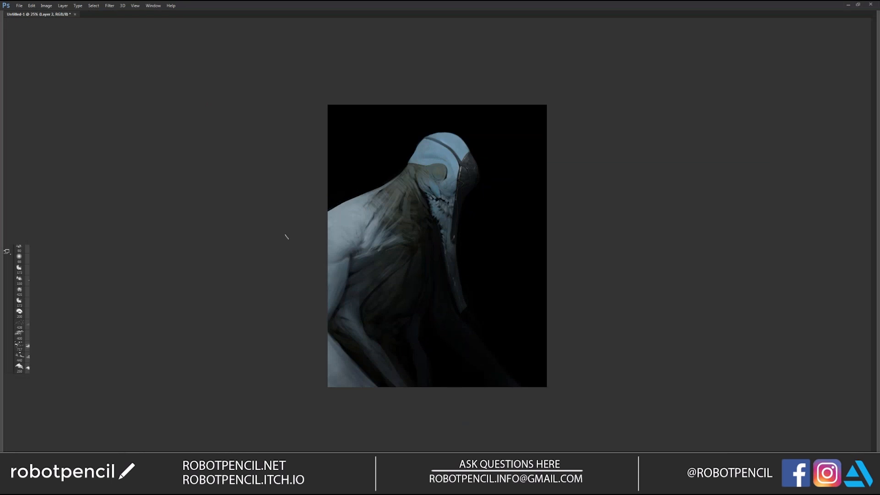
# Try short strokes along the upper back's outline and undo the last two.
pyautogui.moveTo(358, 193); pyautogui.dragTo(336, 203)
pyautogui.moveTo(352, 198)
pyautogui.mouseDown()
pyautogui.moveTo(365, 190)
pyautogui.moveTo(328, 214)
pyautogui.mouseUp()
pyautogui.hotkey('ctrl', 'alt', 'z')
pyautogui.hotkey('ctrl', 'alt', 'z')
# Mirror the painting back and forth and paint subtle curved folds into the dark torso.
pyautogui.hotkey('ctrl', 'shift', 'h')
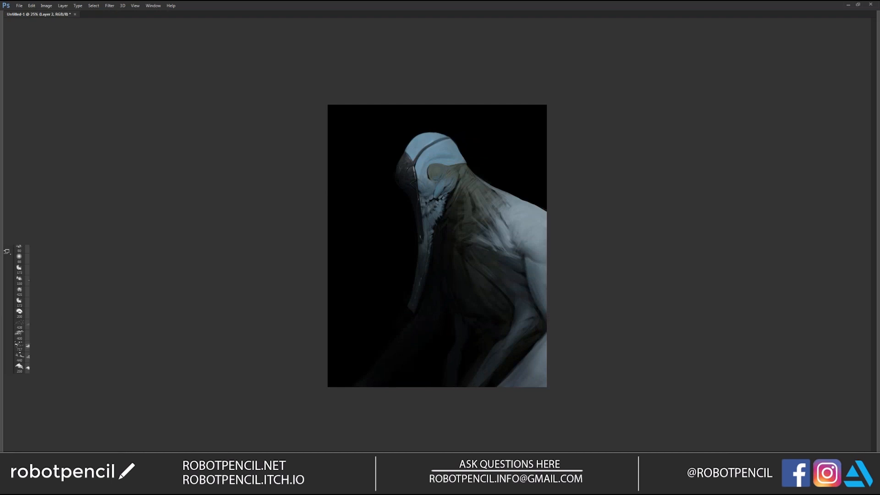
pyautogui.hotkey('ctrl', '+')
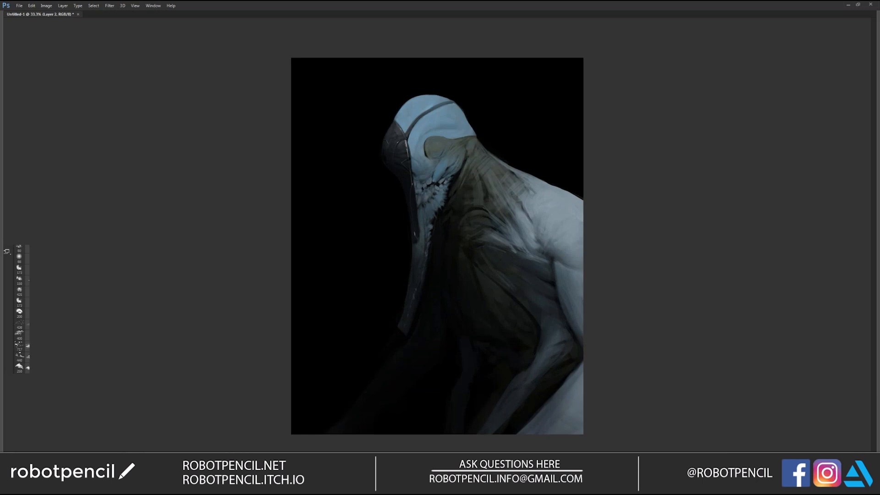
pyautogui.hotkey('ctrl', 'shift', 'h')
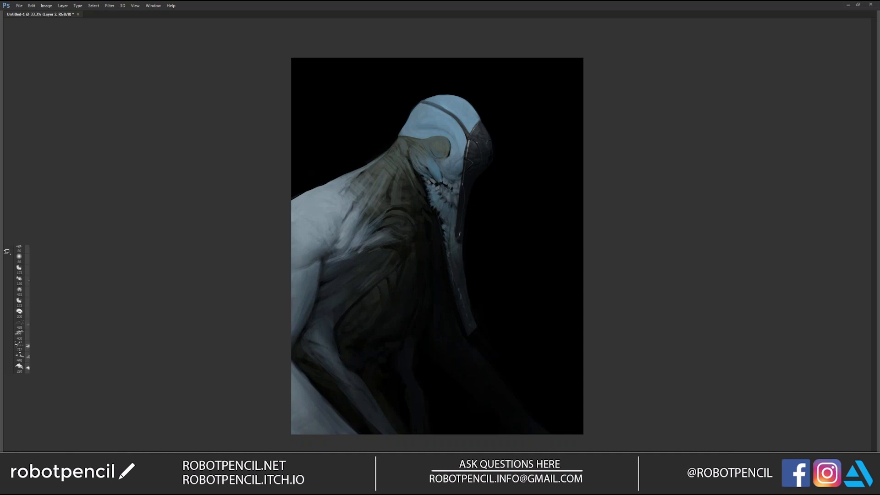
pyautogui.hotkey('ctrl', '-')
pyautogui.hotkey('ctrl', 'shift', 'h')
pyautogui.click(475, 286)
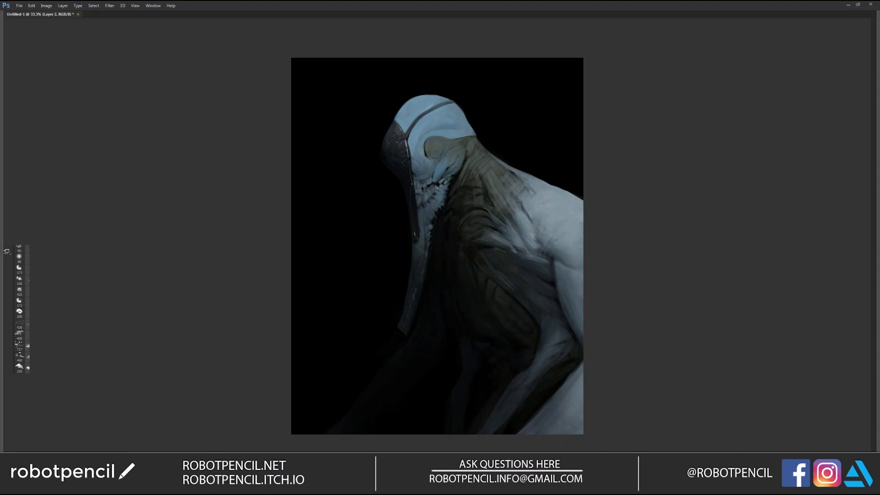
# Paint dark wrinkles across the lower neck and upper chest folds, working in both mirrored orientations.
pyautogui.moveTo(466, 208); pyautogui.dragTo(490, 208)
pyautogui.press('F2')
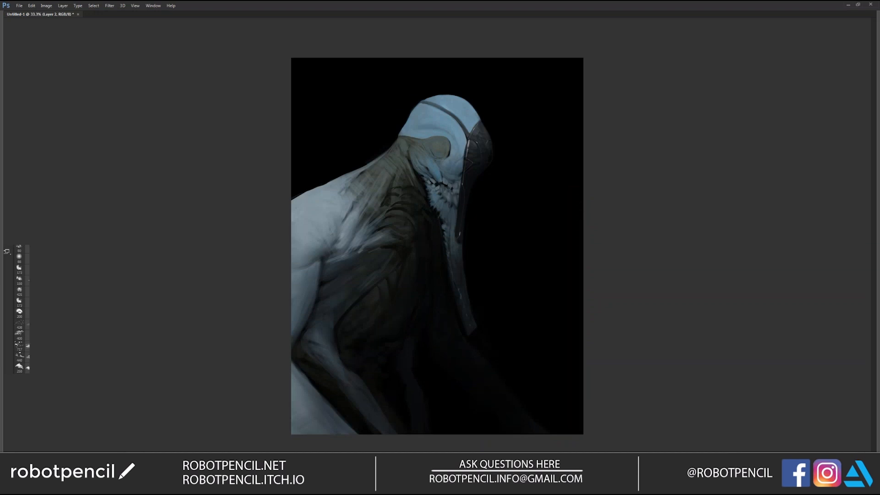
pyautogui.moveTo(367, 240); pyautogui.dragTo(376, 234)
pyautogui.moveTo(356, 250); pyautogui.dragTo(363, 248)
pyautogui.hotkey('ctrl', 'shift', 'h')
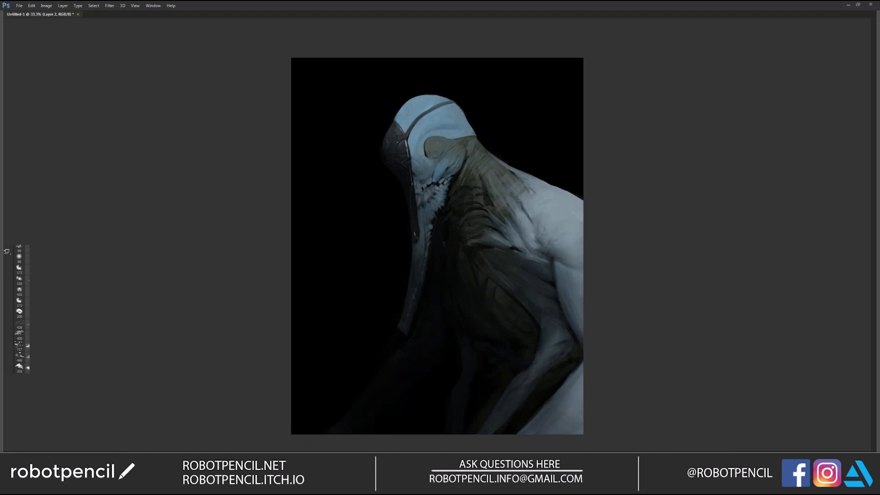
# Restore the panels, reduce the brush to 60 px, and sample dark blue-grey tones from the chest folds and throat.
pyautogui.press('Tab')
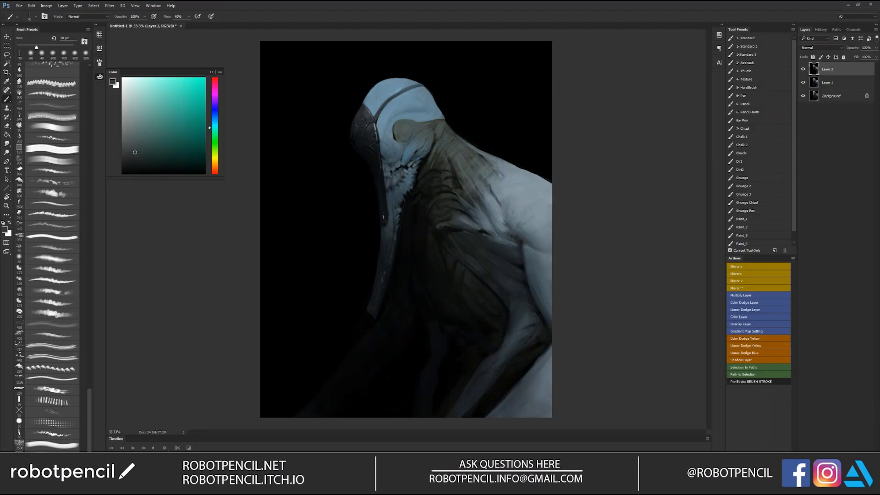
pyautogui.keyDown('alt'); pyautogui.click(459, 219); pyautogui.keyUp('alt')
pyautogui.press('[')
pyautogui.press('[')
pyautogui.press('[')
pyautogui.press('[')
pyautogui.press('[')
pyautogui.press('[')
pyautogui.press('[')
pyautogui.press('[')
pyautogui.press('[')
pyautogui.press('[')
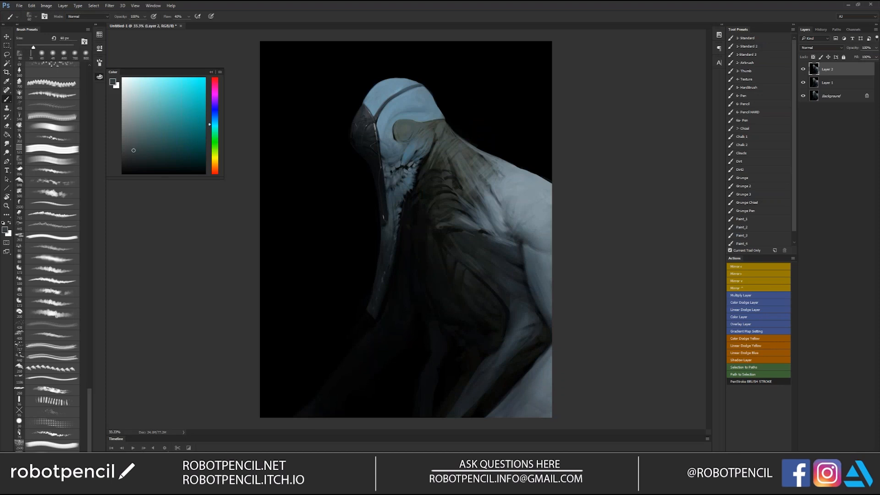
pyautogui.keyDown('alt'); pyautogui.click(403, 224); pyautogui.keyUp('alt')
# Reset the paint colour to black and clean up the upper back's outline in both mirrored orientations.
pyautogui.hotkey('ctrl', 'shift', 'h')
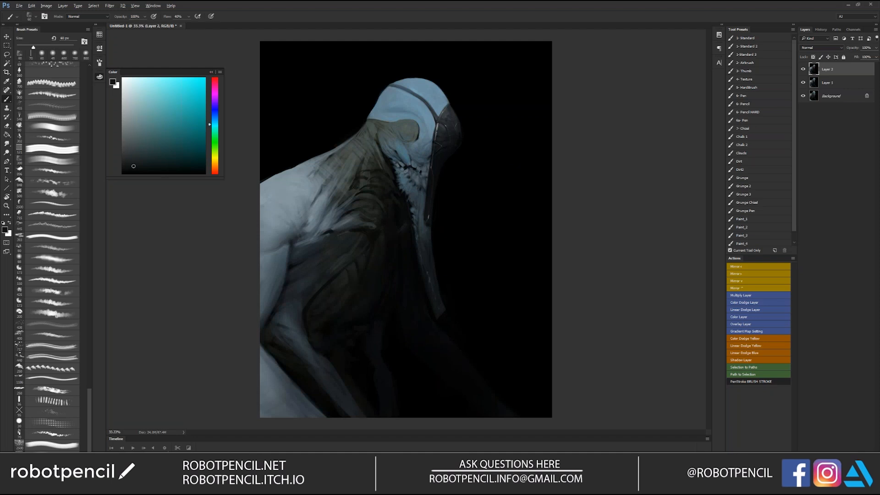
pyautogui.press('d')
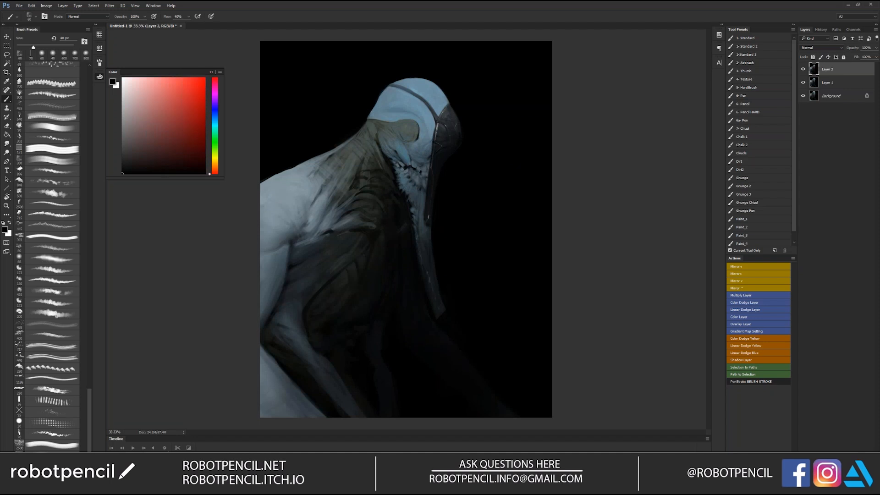
pyautogui.hotkey('ctrl', 'shift', 'h')
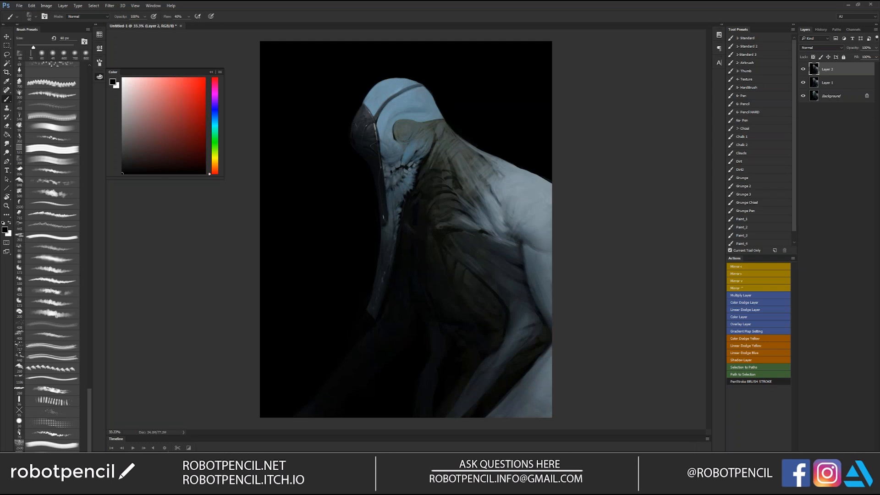
pyautogui.moveTo(499, 157); pyautogui.dragTo(518, 168)
pyautogui.hotkey('ctrl', 'shift', 'h')
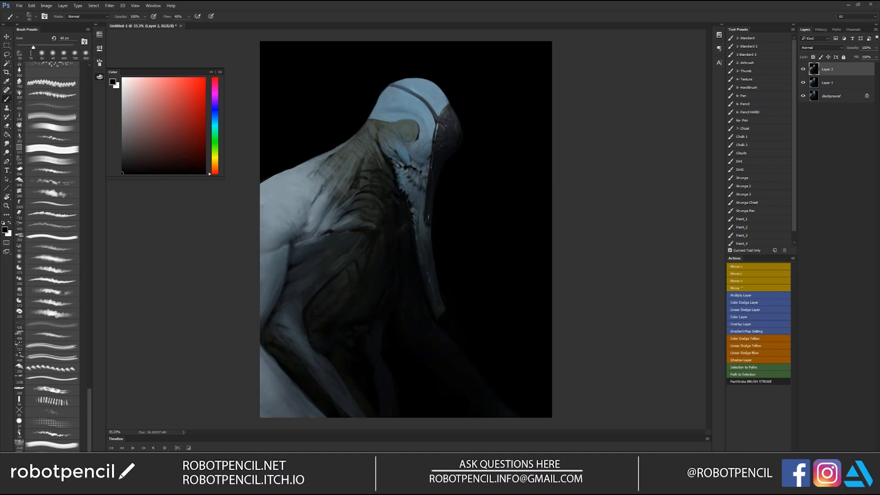
pyautogui.moveTo(285, 171); pyautogui.dragTo(299, 165)
# Mirror the painting and touch up the neck area, alternating sampled skin tones with the default black.
pyautogui.keyDown('alt'); pyautogui.click(412, 182); pyautogui.keyUp('alt')
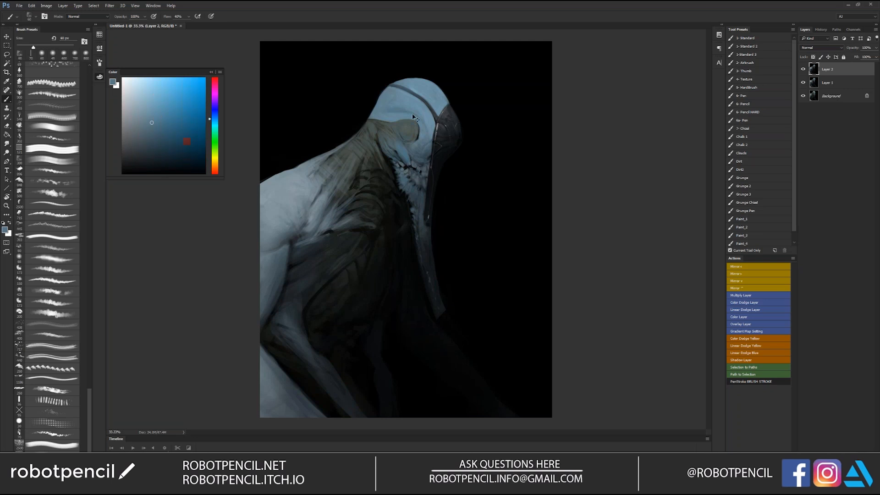
pyautogui.hotkey('ctrl', 'f')
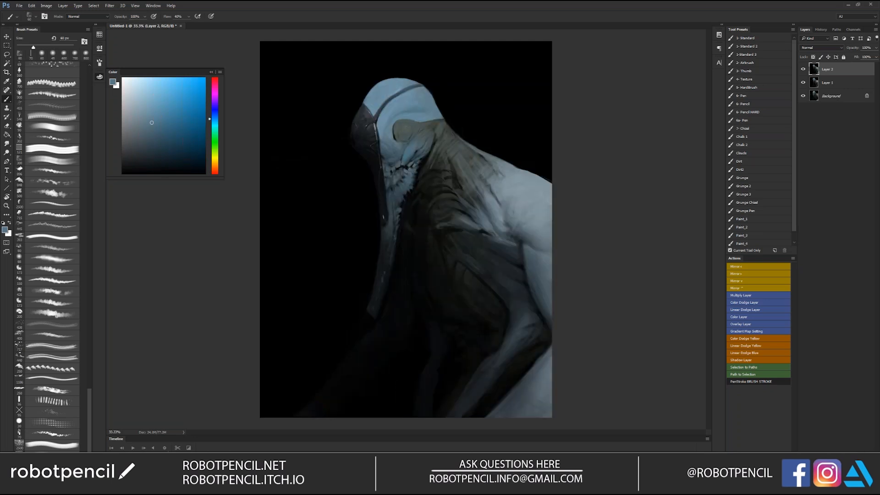
pyautogui.keyDown('alt'); pyautogui.click(461, 162); pyautogui.keyUp('alt')
pyautogui.press('d')
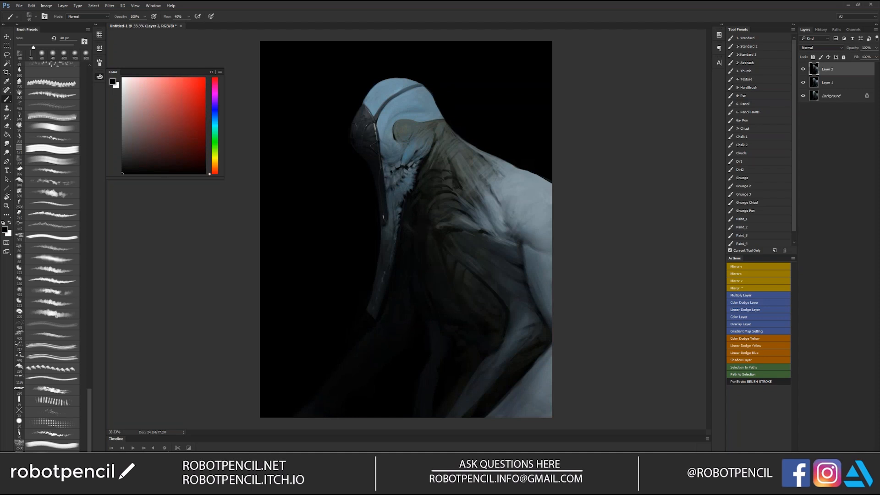
pyautogui.keyDown('alt'); pyautogui.click(441, 167); pyautogui.keyUp('alt')
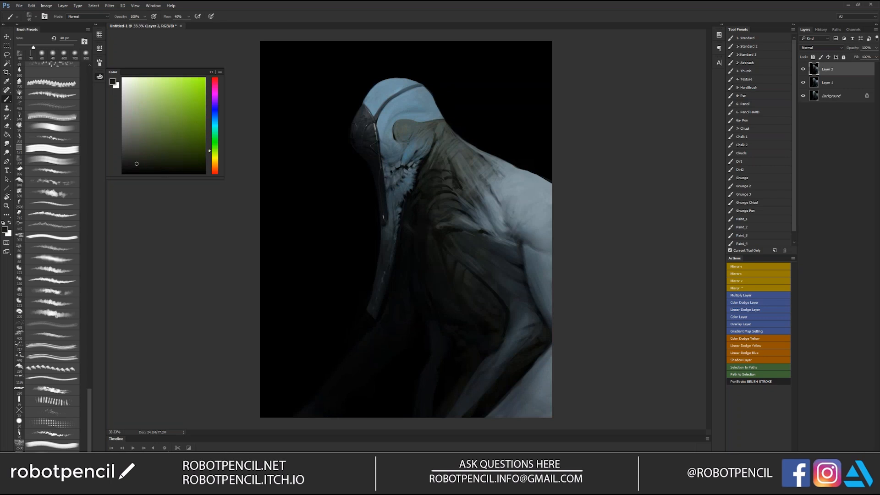
pyautogui.press('d')
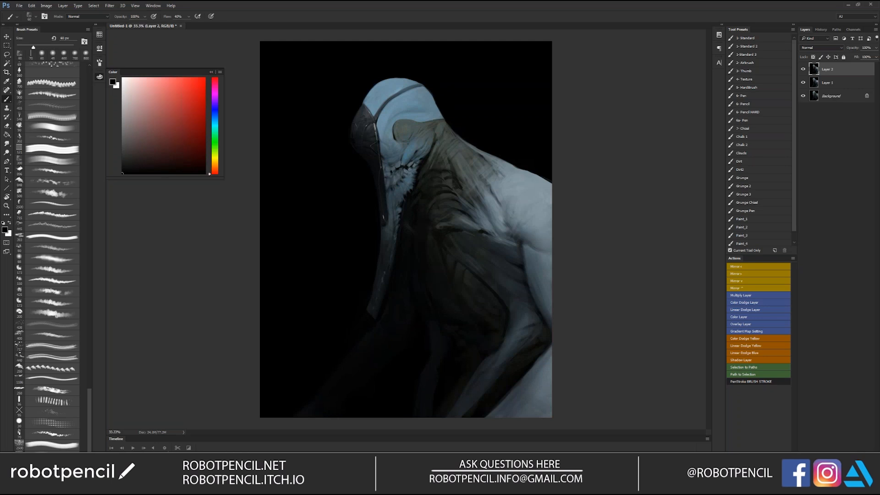
# Sample a dark grey-green from the nape, set the brush to 70 px, and mirror the painting.
pyautogui.keyDown('alt'); pyautogui.click(462, 157); pyautogui.keyUp('alt')
pyautogui.press('[')
pyautogui.press('[')
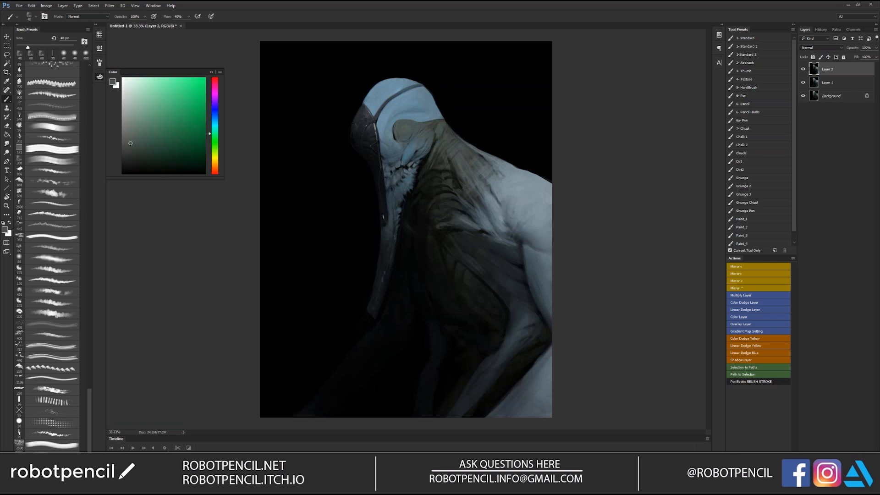
pyautogui.press(']')
pyautogui.press(']')
pyautogui.press(']')
pyautogui.hotkey('ctrl', 'shift', 'h')
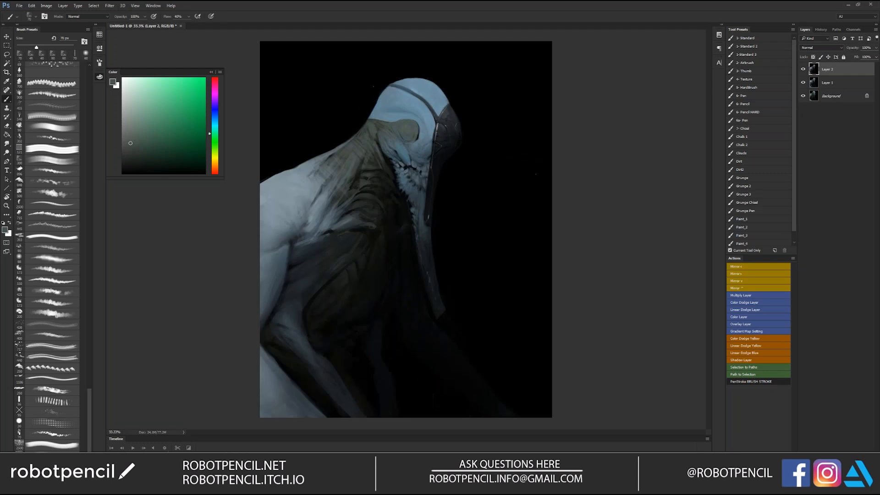
# Work on the neck and shoulder up close with a grey-teal and a 20 px brush, and enlarge the brush again.
pyautogui.hotkey('ctrl', '=')
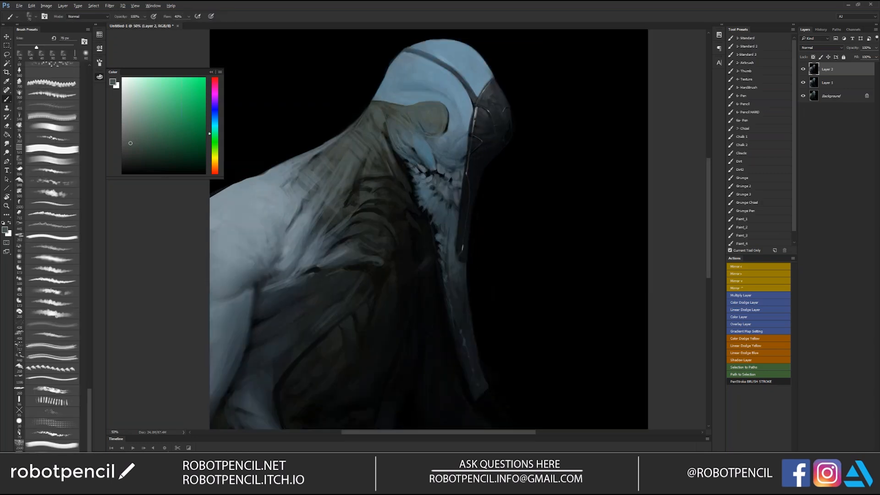
pyautogui.press('[')
pyautogui.press('[')
pyautogui.press('[')
pyautogui.press('[')
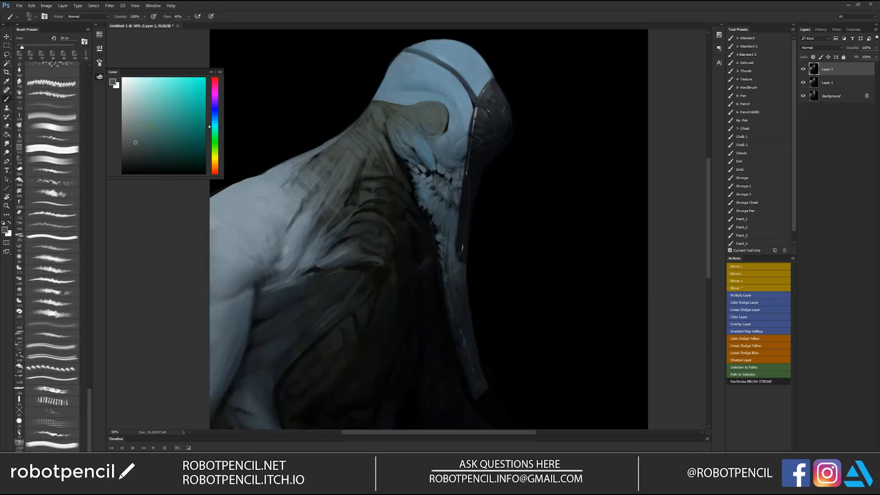
pyautogui.press(']')
pyautogui.press(']')
pyautogui.press(']')
# Return to a whole-figure view and sample grey-blue from the upper back and black from the background.
pyautogui.press('z')
pyautogui.moveTo(353, 299); pyautogui.dragTo(319, 300)
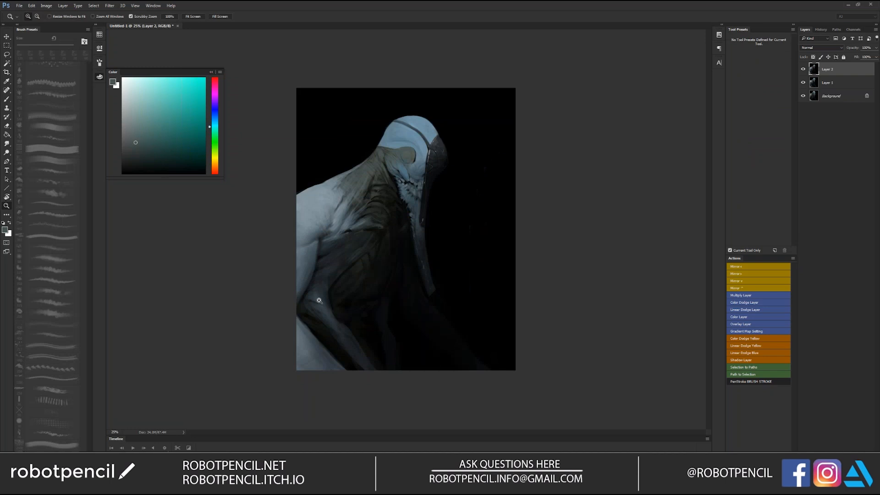
pyautogui.click(323, 213)
pyautogui.press('b')
pyautogui.keyDown('alt'); pyautogui.click(319, 170); pyautogui.keyUp('alt')
pyautogui.keyDown('alt'); pyautogui.click(323, 168); pyautogui.keyUp('alt')
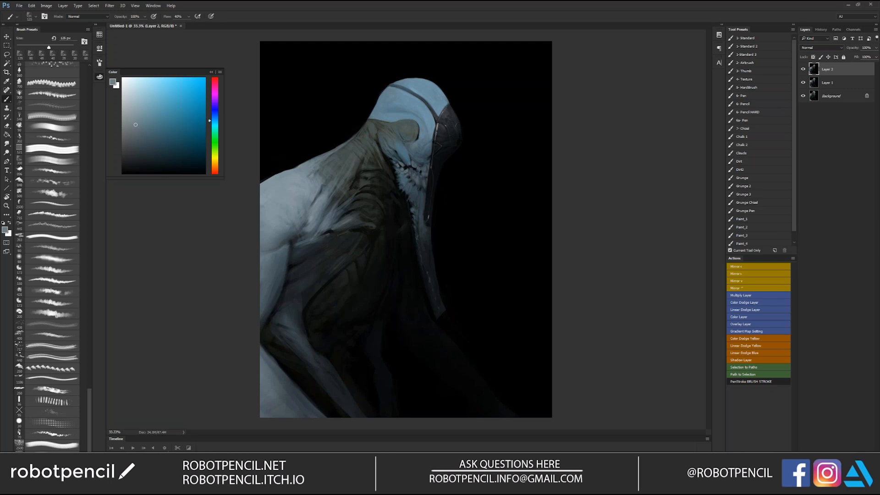
pyautogui.keyDown('alt'); pyautogui.click(292, 150); pyautogui.keyUp('alt')
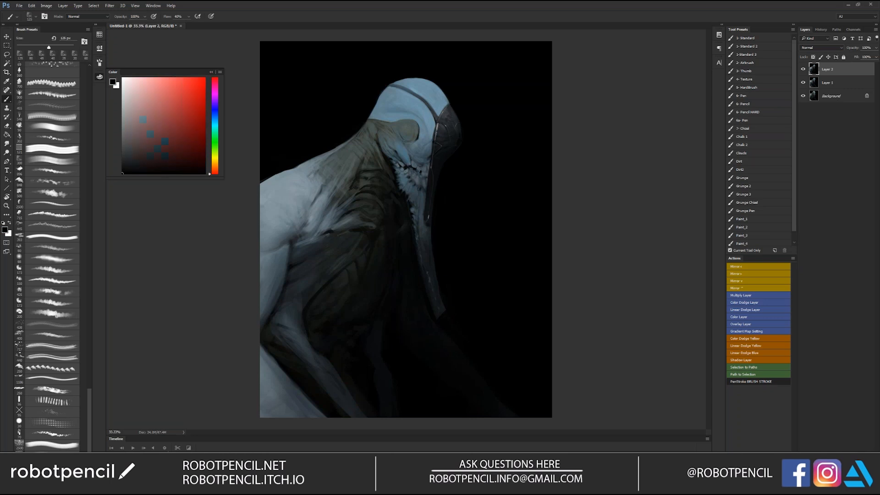
# Review the head and torso at 50% zoom without the panels, comparing mirrored orientations and screen modes.
pyautogui.hotkey('ctrl', 'shift', 'h')
pyautogui.press('Tab')
pyautogui.press('f')
pyautogui.click(488, 244)
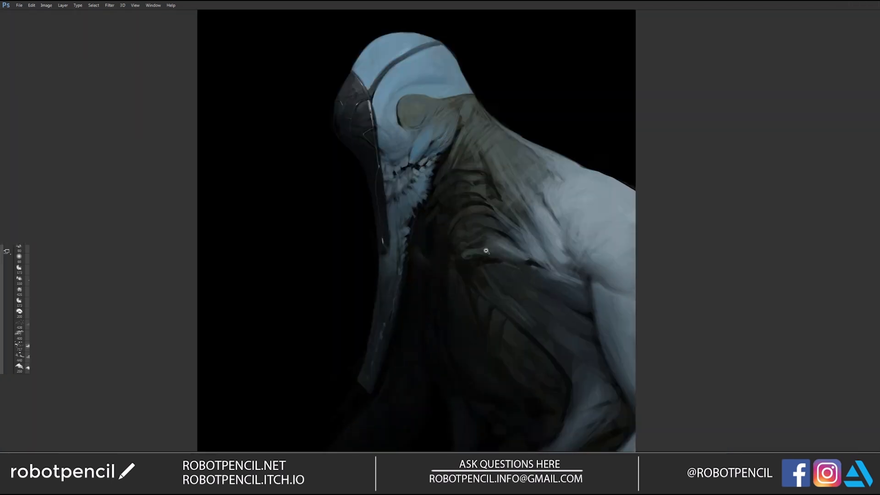
pyautogui.press('f')
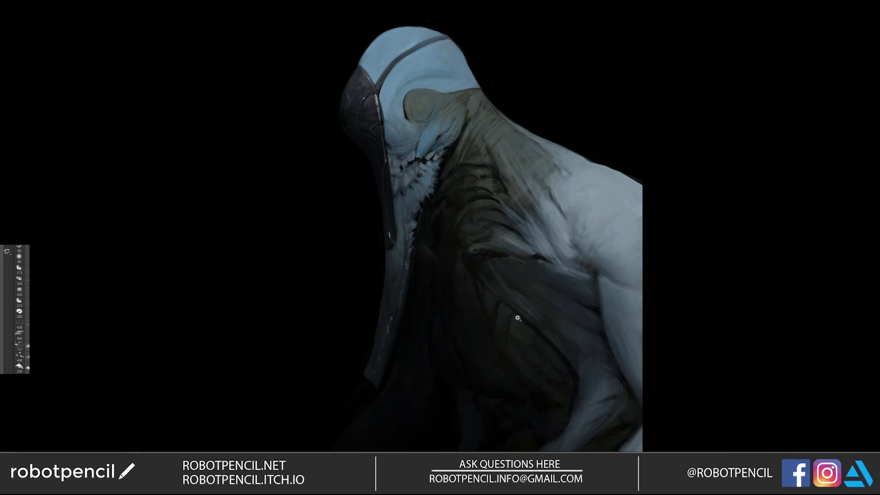
pyautogui.hotkey('ctrl', 'shift', 'h')
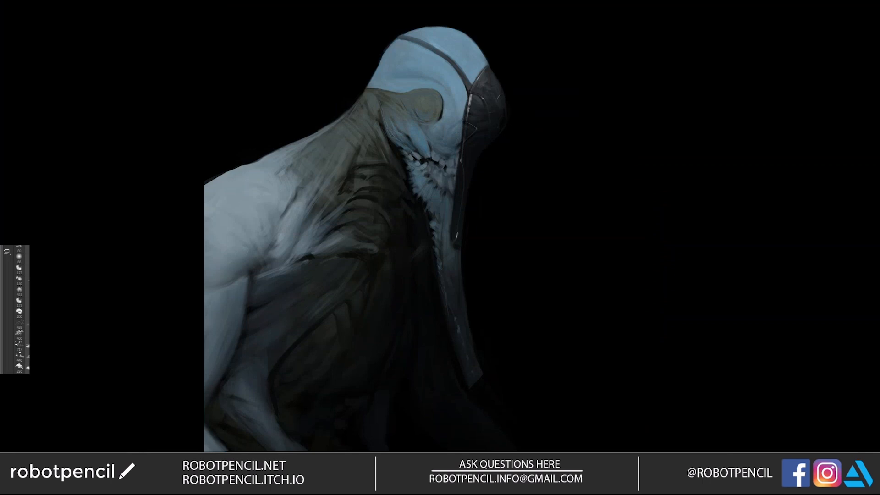
pyautogui.press('f')
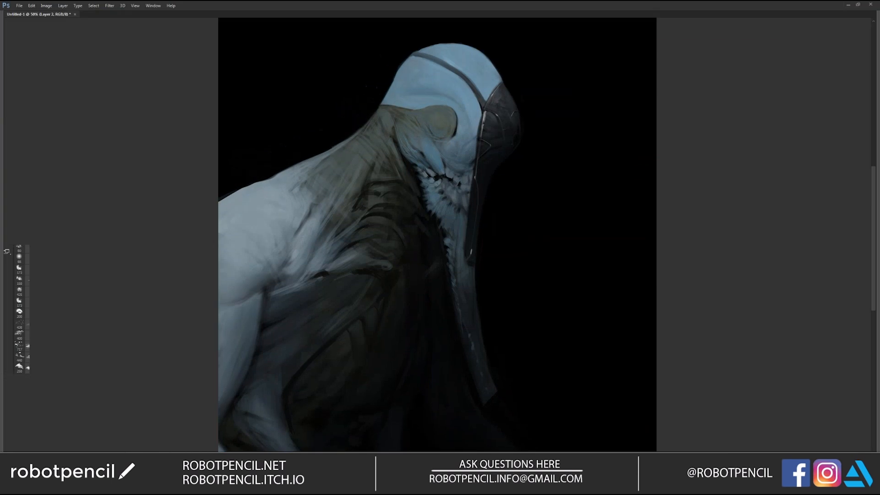
# Switch to the web browser and search Google for "edge of nowhere" in a new tab.
pyautogui.hotkey('alt', 'Tab')
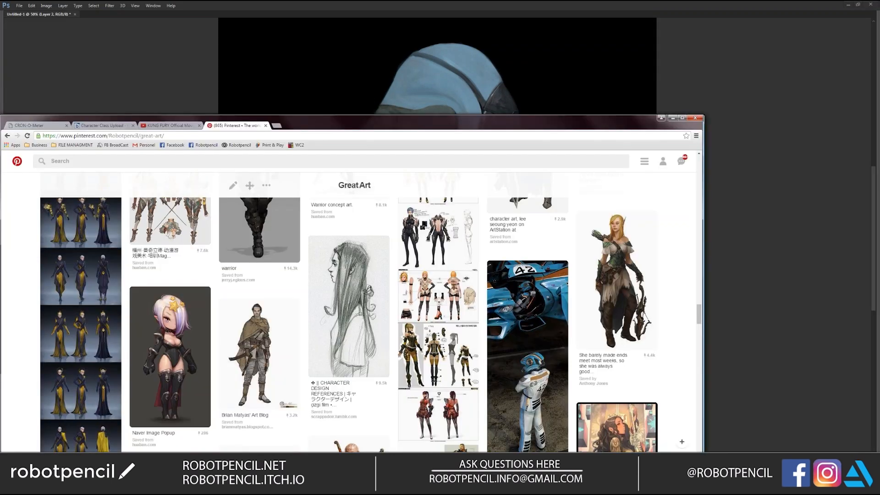
pyautogui.click(277, 126)
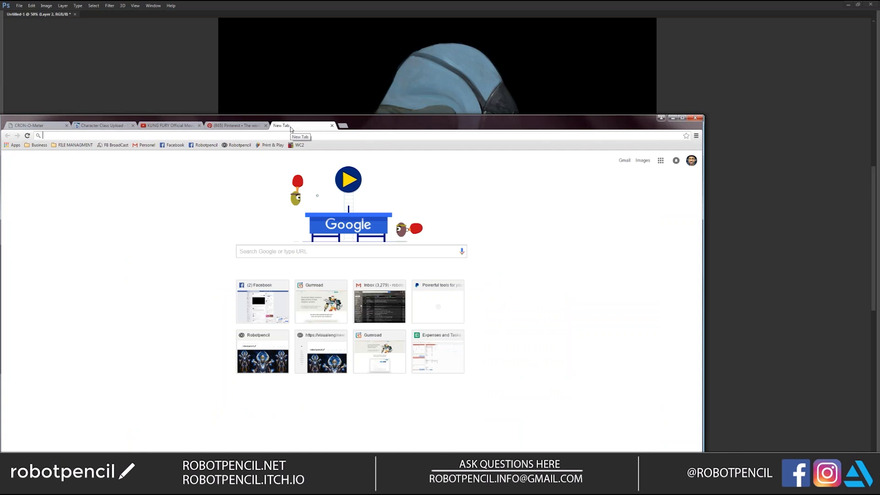
pyautogui.write('edge of now')
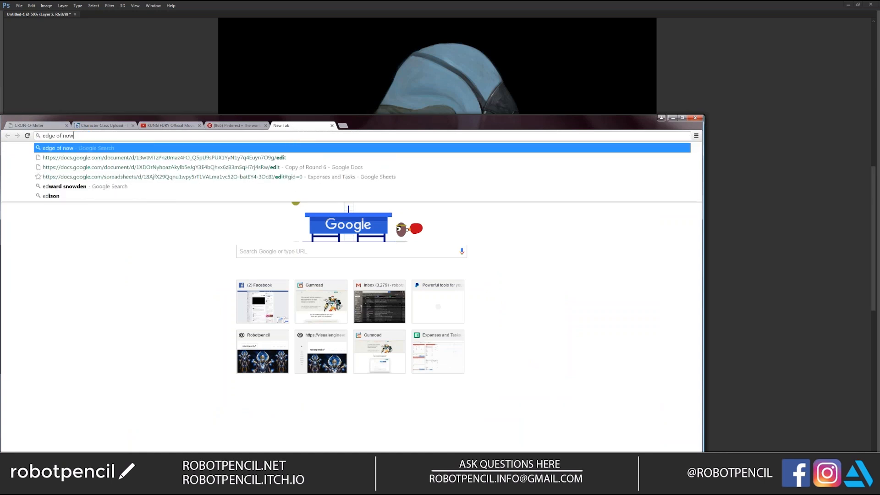
pyautogui.write('here')
pyautogui.press('Return')
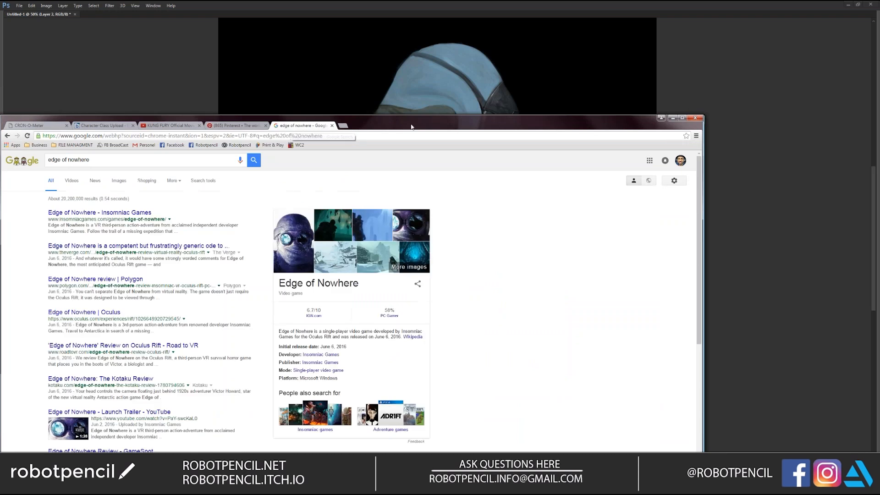
# Open the Insomniac Games page for Edge of Nowhere, look through its artwork and details, and put the browser away.
pyautogui.moveTo(411, 127); pyautogui.dragTo(532, 80)
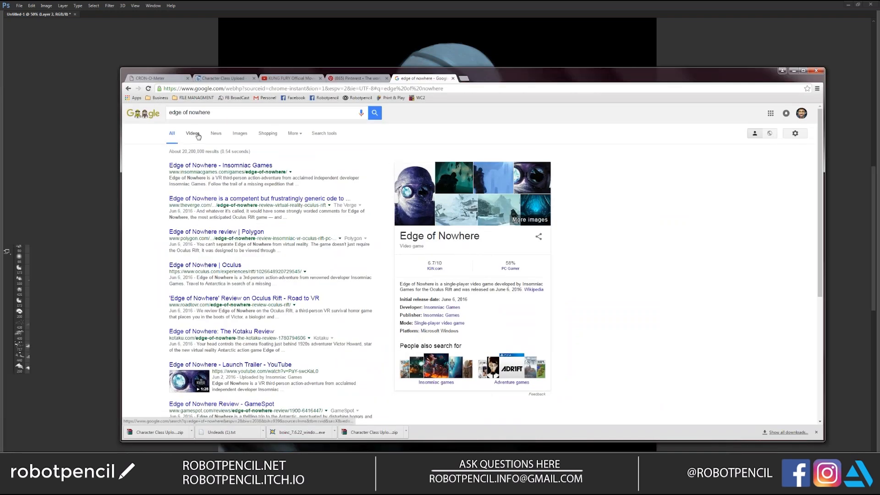
pyautogui.click(220, 166)
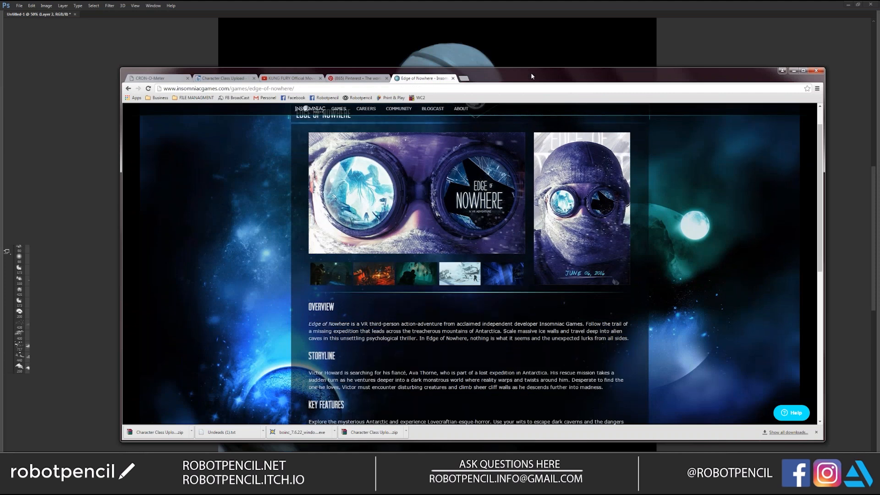
pyautogui.doubleClick(531, 76)
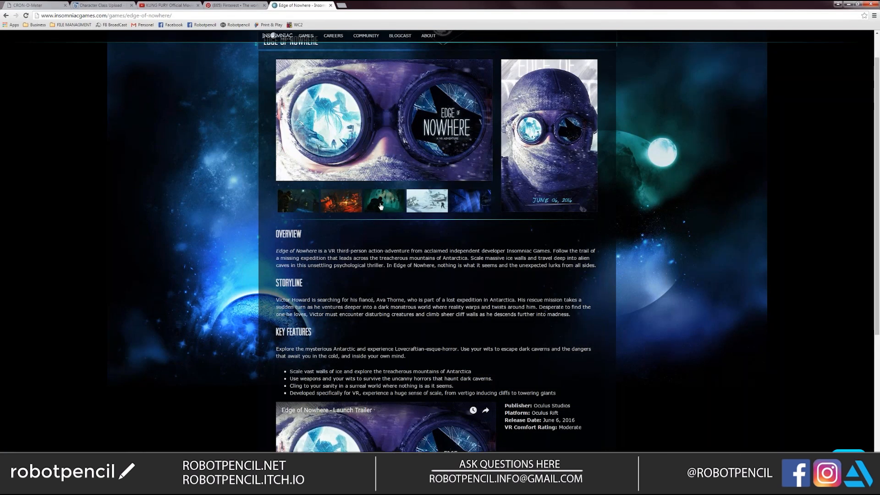
pyautogui.scroll(-4, 415, 290)
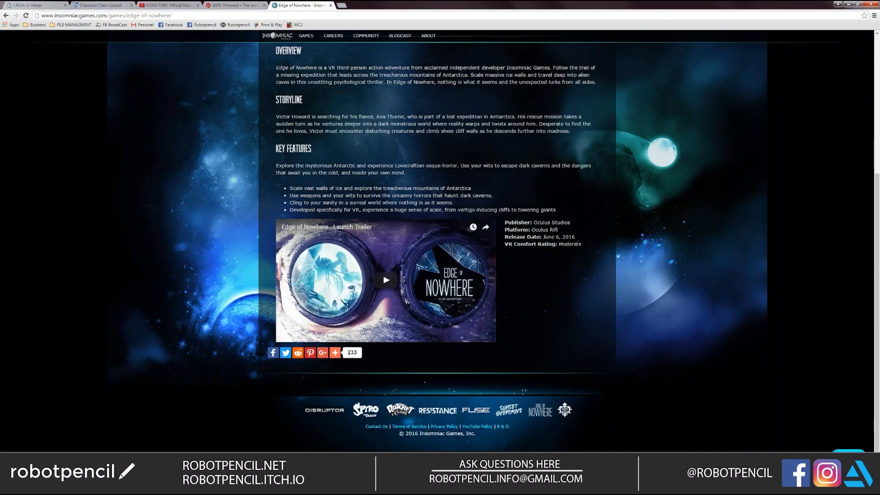
pyautogui.scroll(5, 414, 289)
pyautogui.moveTo(415, 4); pyautogui.dragTo(421, 58)
pyautogui.click(748, 40)
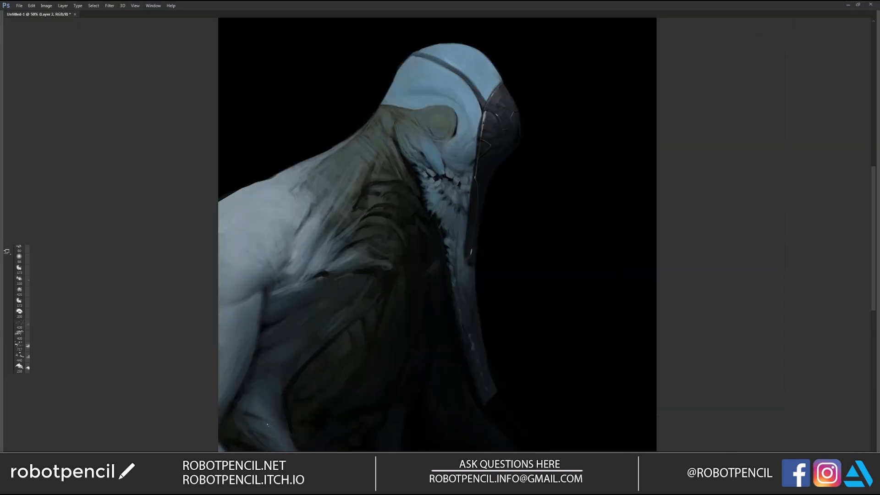
# Switch to the file explorer and open Thumbs_v1a.jpg from the Paintings folder in Work > Insomniac > 01 - Listener.
pyautogui.hotkey('alt', 'Tab')
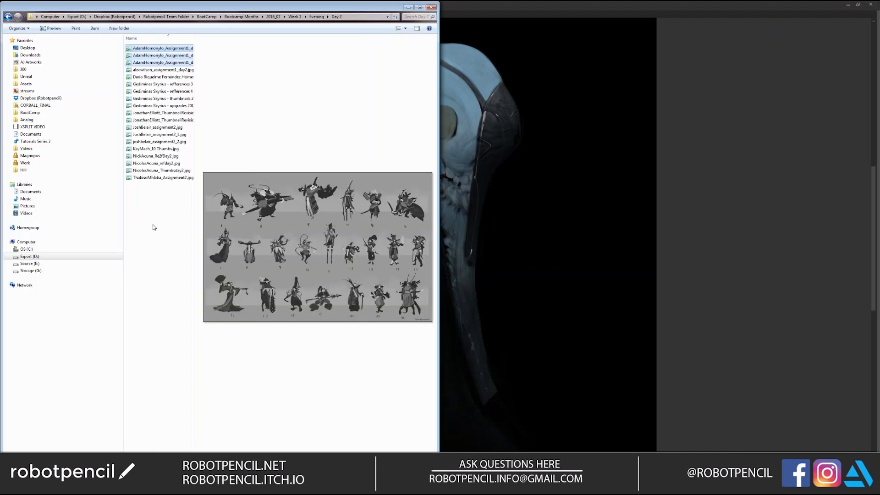
pyautogui.click(25, 163)
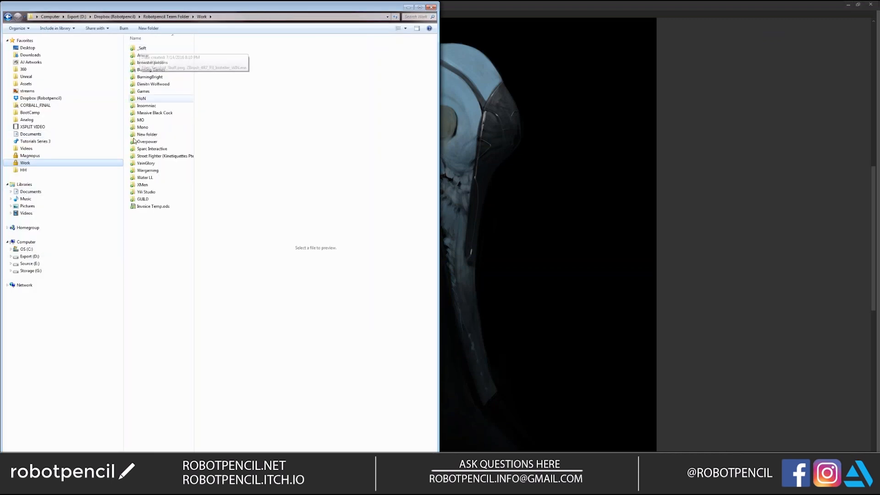
pyautogui.doubleClick(147, 106)
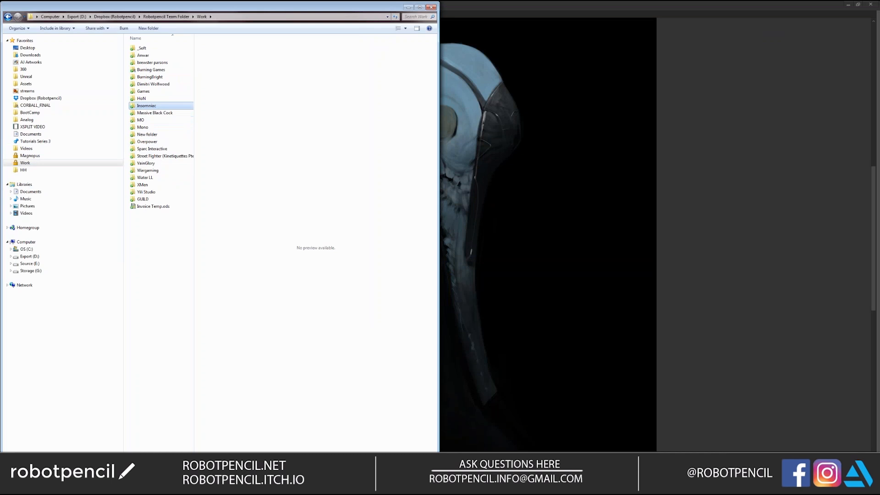
pyautogui.doubleClick(151, 50)
pyautogui.doubleClick(147, 94)
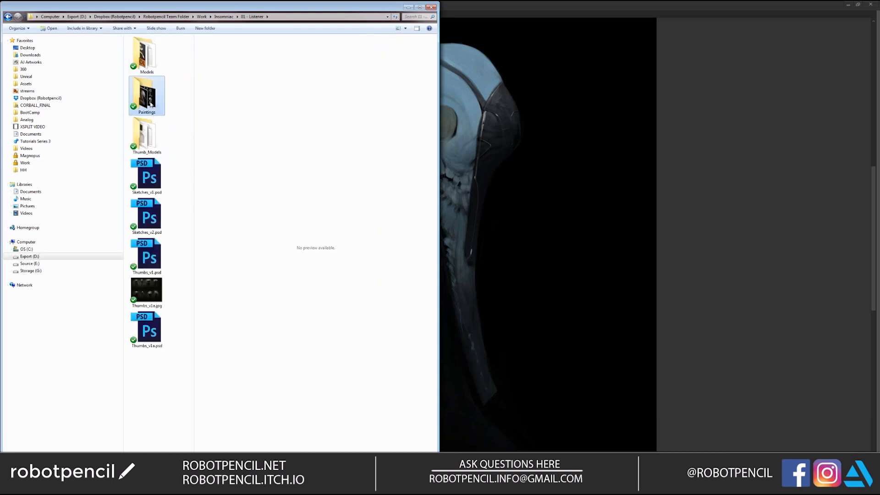
pyautogui.doubleClick(146, 164)
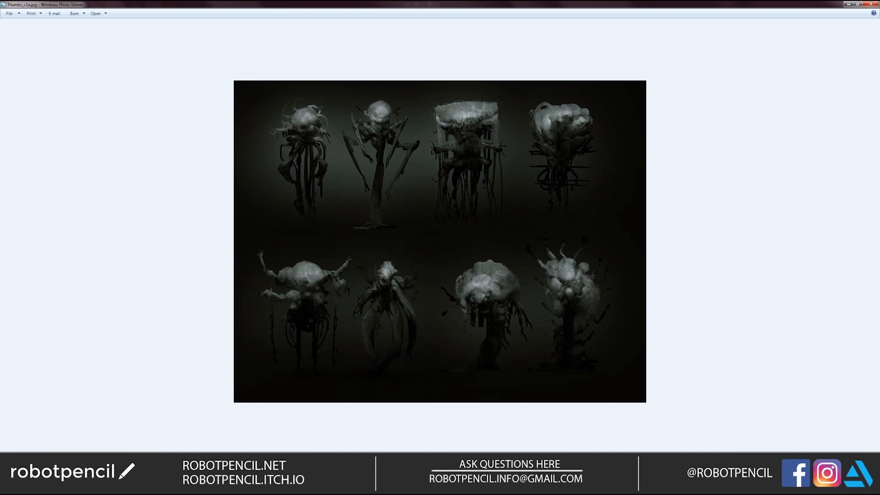
# Look through the Listener creature thumbnails and sculpted sketches in the image viewer, and close it.
pyautogui.press('Right')
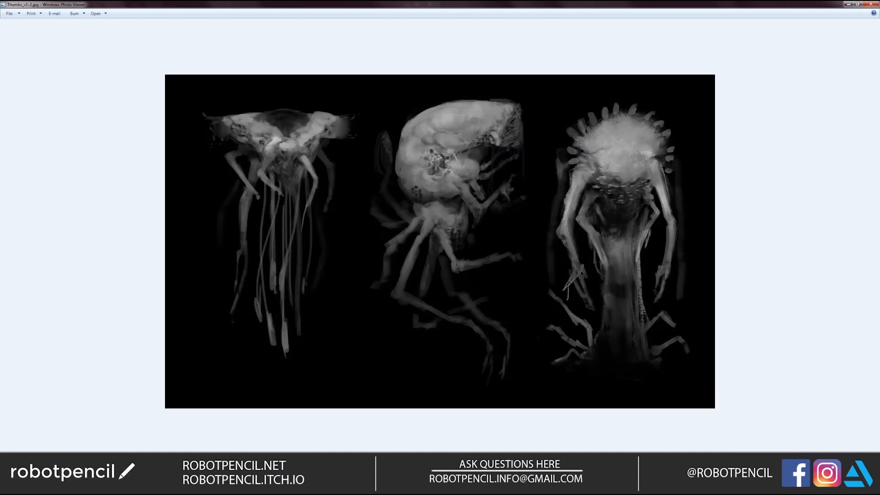
pyautogui.press('Left')
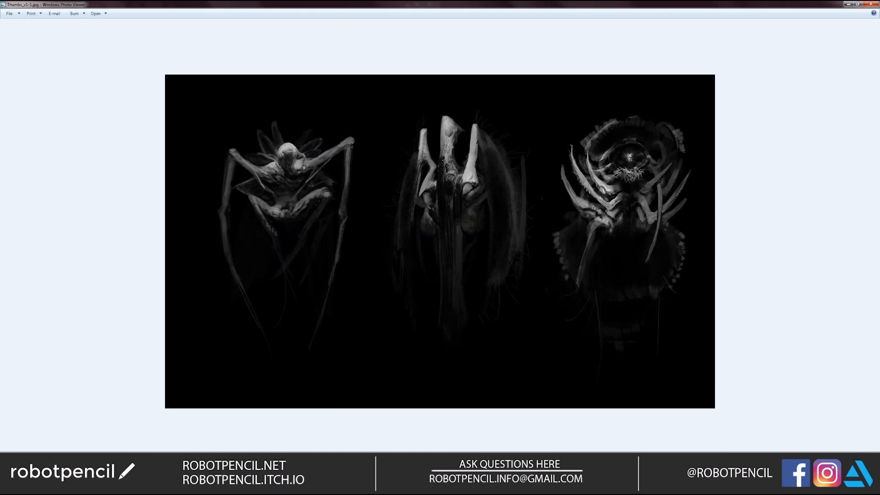
pyautogui.press('Left')
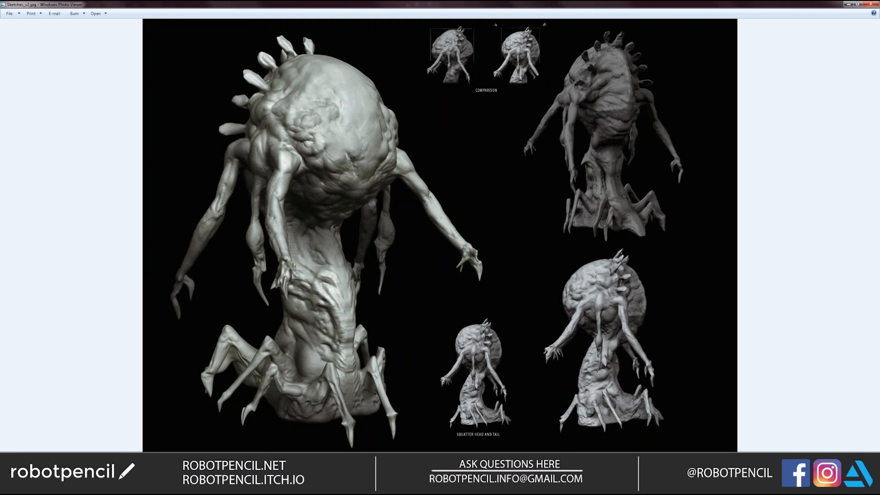
pyautogui.press('Left')
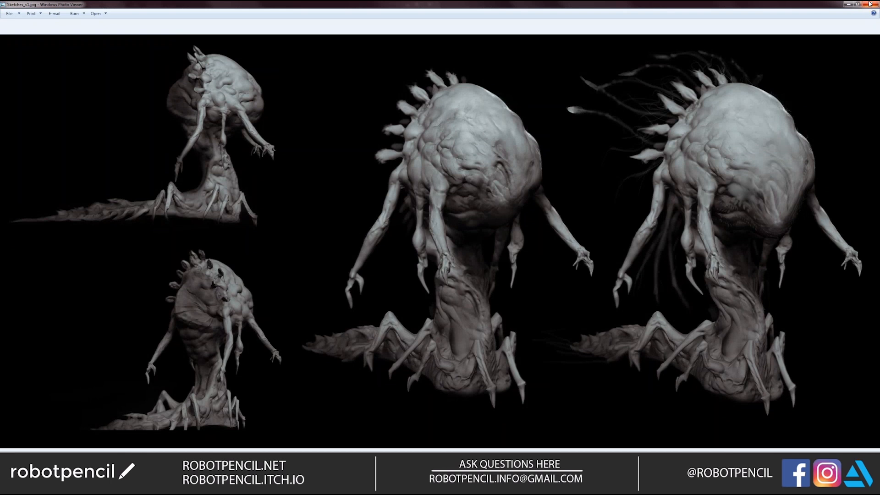
pyautogui.press('Right')
pyautogui.press('Right')
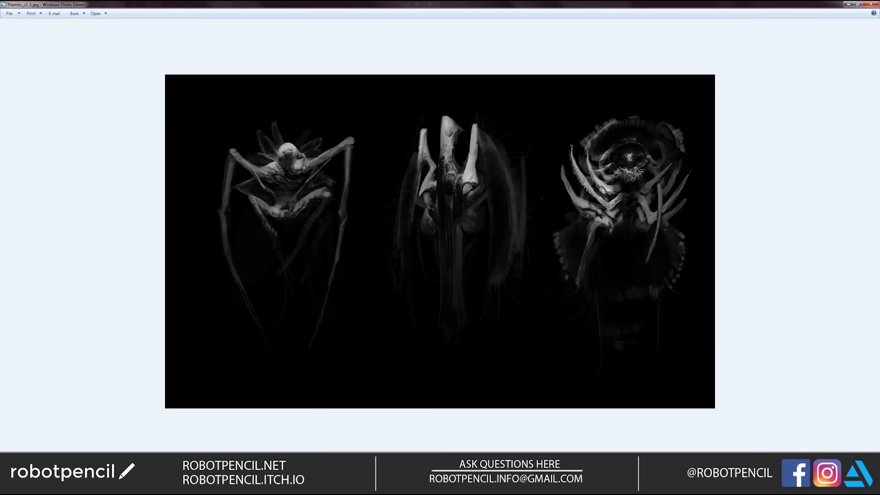
pyautogui.click(863, 4)
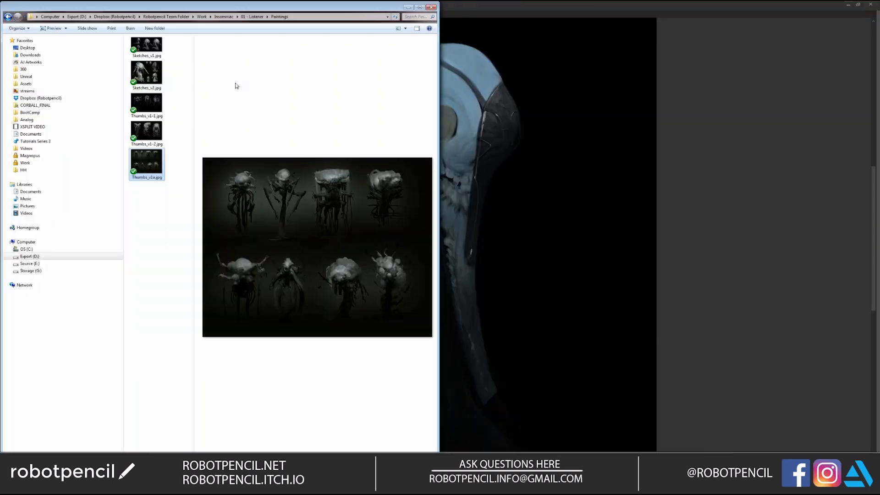
# Check the 02 - The Crawlers folder within the Insomniac folder and open the 05 - The Great One folder.
pyautogui.click(223, 17)
pyautogui.doubleClick(149, 55)
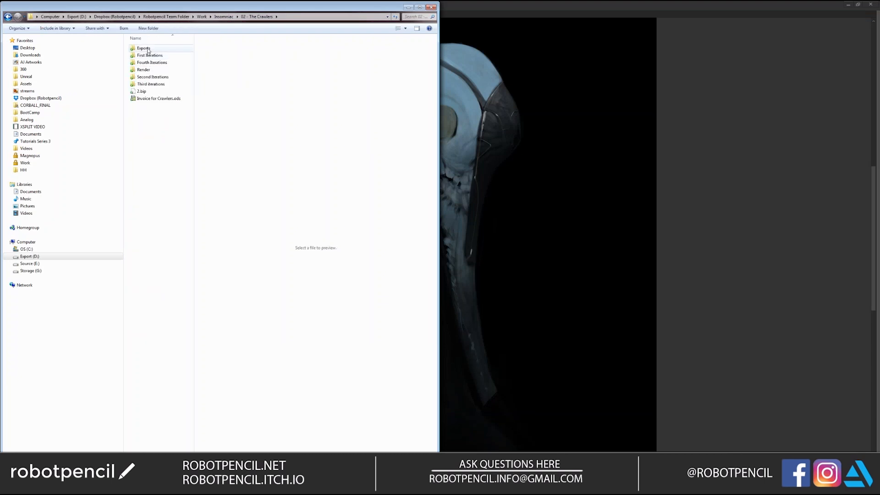
pyautogui.click(227, 18)
pyautogui.press('Down')
pyautogui.press('Down')
pyautogui.press('Down')
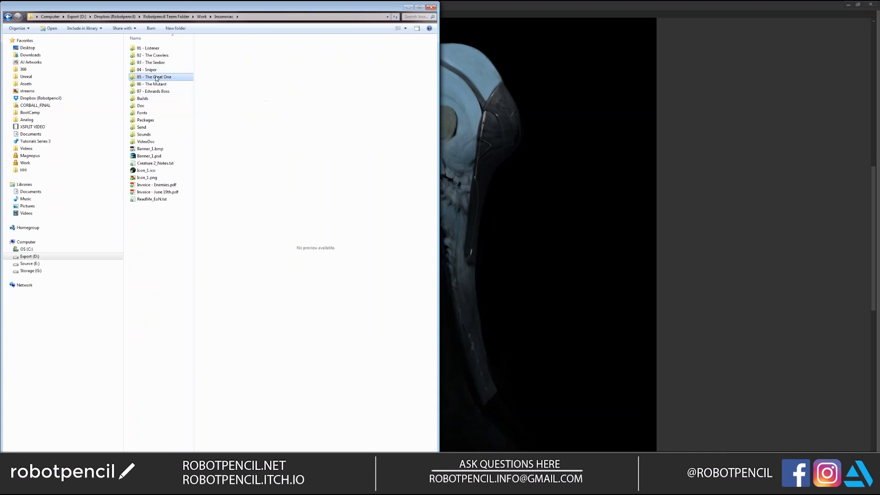
pyautogui.press('Return')
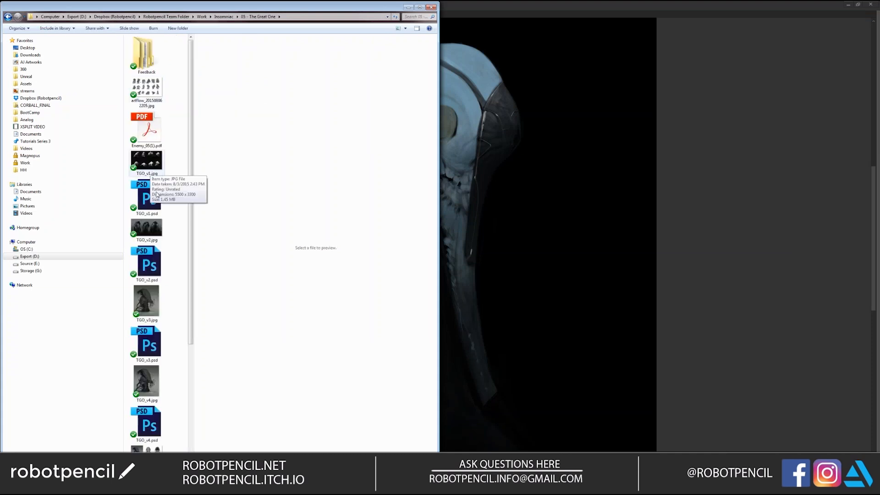
# View the creature painting TGO_v4.jpg at full size, close it and return to the canvas in Photoshop.
pyautogui.doubleClick(146, 381)
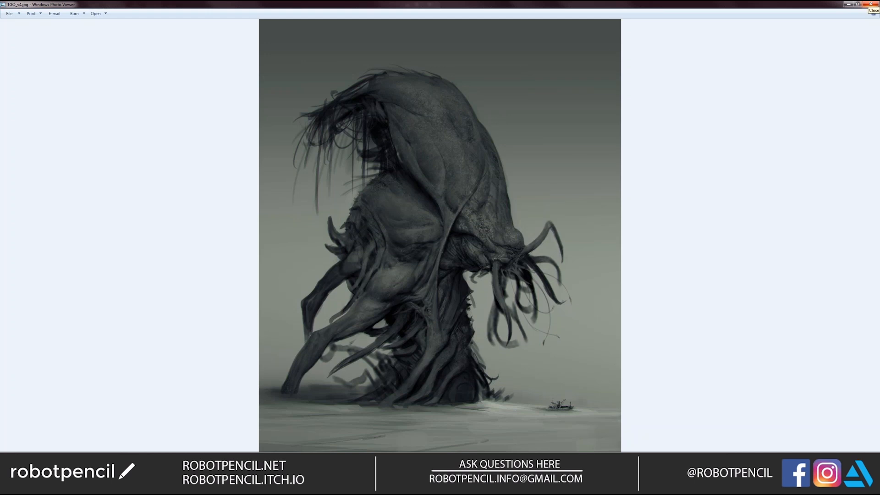
pyautogui.click(870, 4)
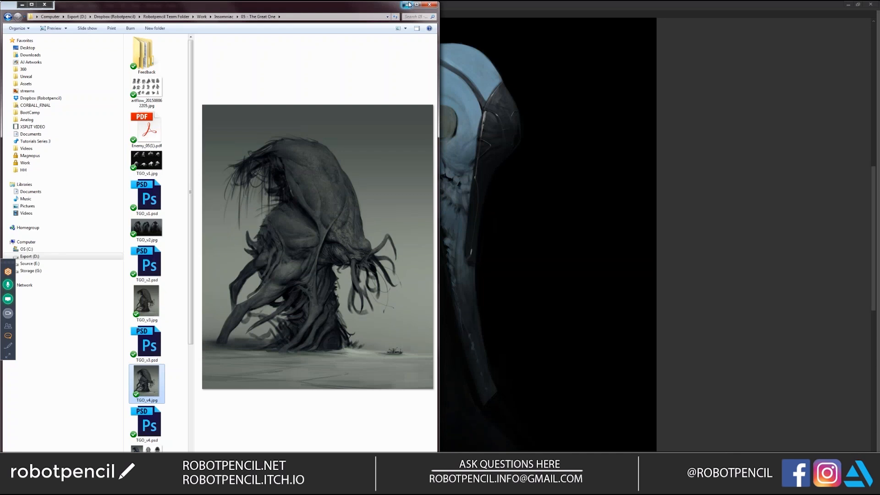
pyautogui.click(409, 6)
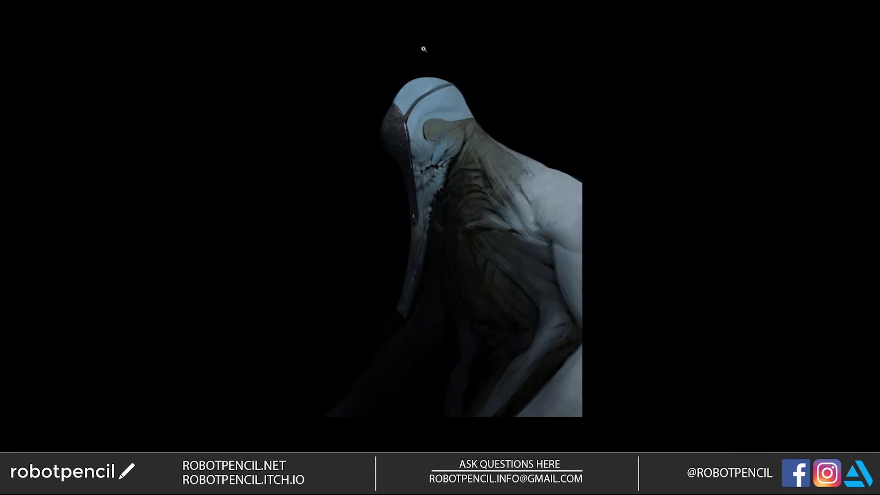
# Examine the creature's head, neck and shoulder at different zoom levels, comparing mirrored orientations of the painting.
pyautogui.click(418, 117)
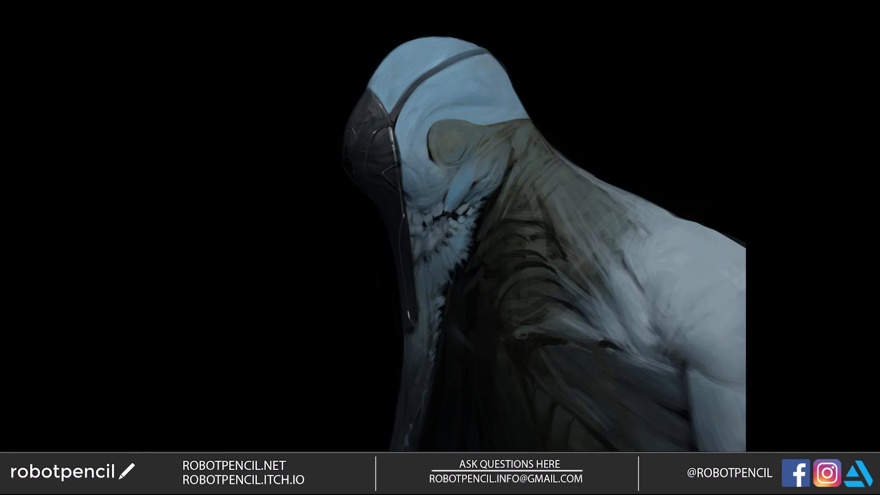
pyautogui.keyDown('alt'); pyautogui.click(470, 109); pyautogui.keyUp('alt')
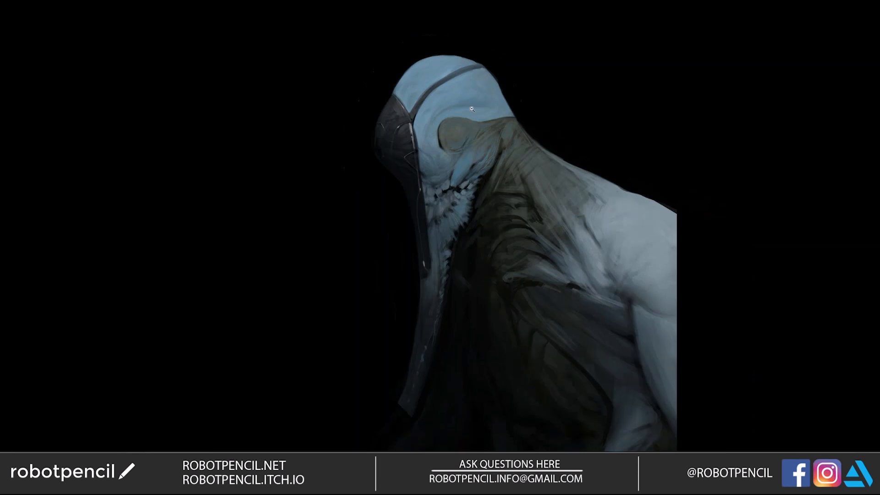
pyautogui.keyDown('alt'); pyautogui.click(471, 110); pyautogui.keyUp('alt')
pyautogui.hotkey('ctrl', 'shift', 'h')
pyautogui.keyDown('ctrl'); pyautogui.click(480, 108); pyautogui.keyUp('ctrl')
pyautogui.click(479, 107)
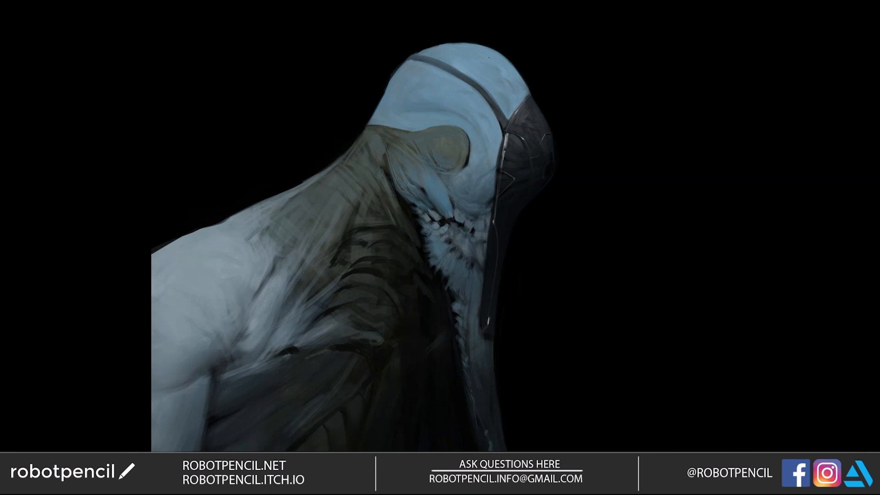
pyautogui.hotkey('ctrl', 'shift', 'h')
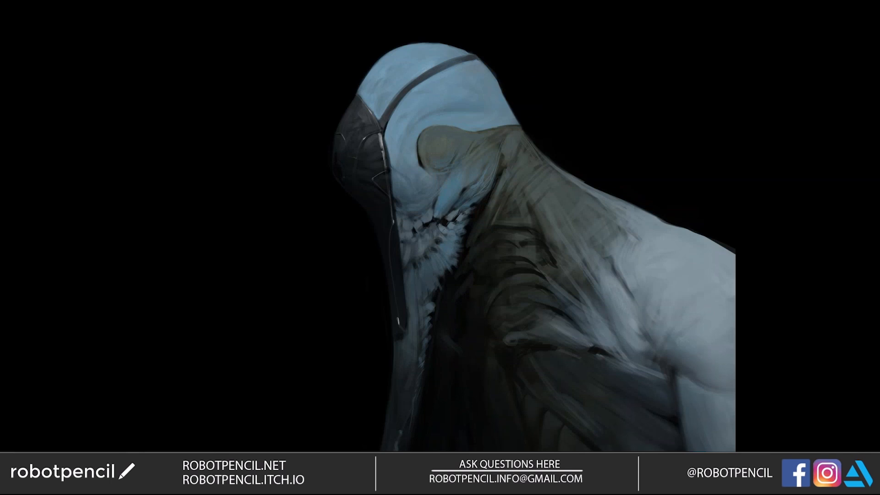
pyautogui.hotkey('ctrl', 'shift', 'h')
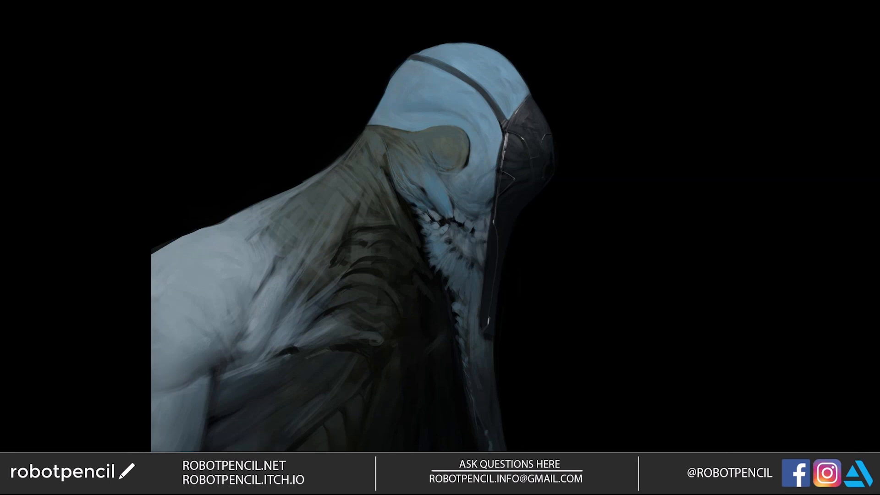
# Leave the full-screen view of the painting and restore the panels around the canvas.
pyautogui.moveTo(481, 148); pyautogui.dragTo(475, 92)
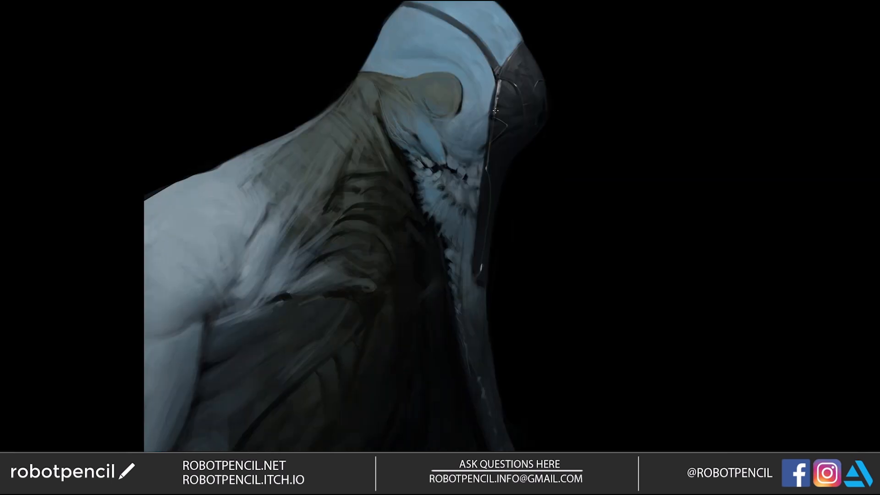
pyautogui.press('f')
pyautogui.press('f')
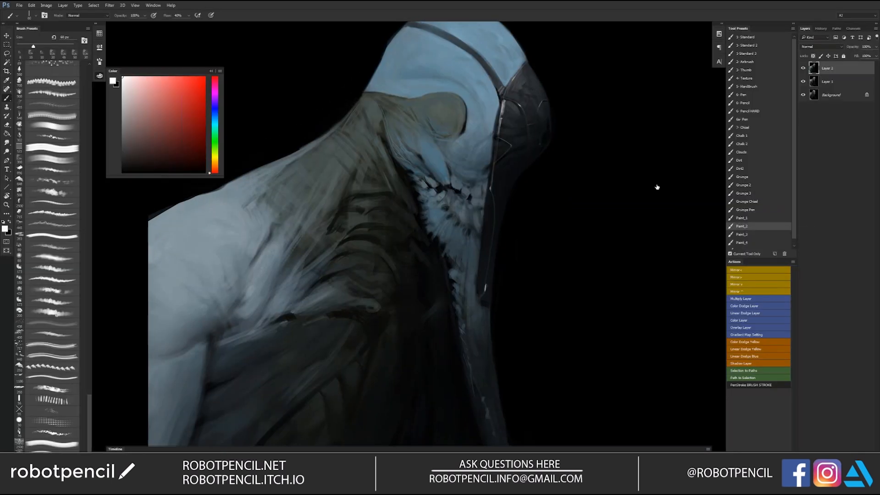
# Mirror the canvas horizontally both ways and examine the creature's silhouette as a whole and up close.
pyautogui.press('f')
pyautogui.moveTo(510, 66); pyautogui.dragTo(496, 94)
pyautogui.hotkey('ctrl', '+')
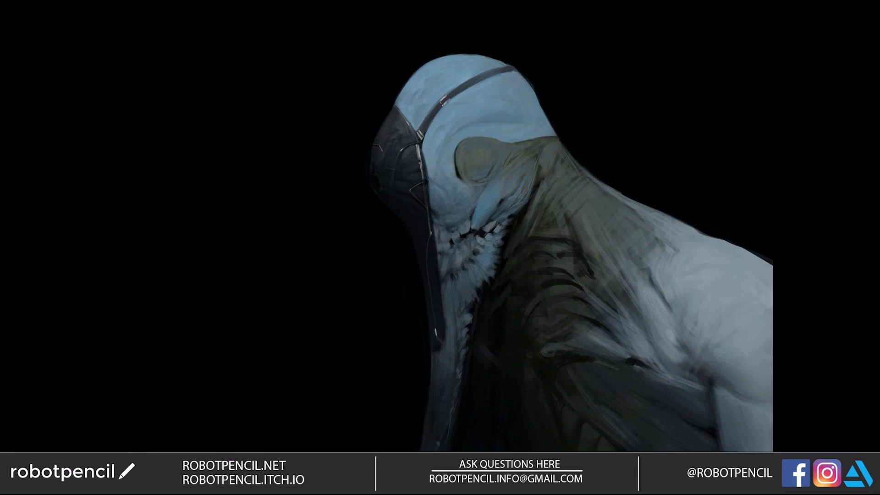
pyautogui.hotkey('ctrl', 'z')
pyautogui.hotkey('ctrl', 'shift', 'h')
pyautogui.hotkey('ctrl', 'shift', 'h')
pyautogui.hotkey('ctrl', '0')
pyautogui.hotkey('ctrl', 'shift', 'h')
pyautogui.moveTo(489, 196); pyautogui.dragTo(457, 123)
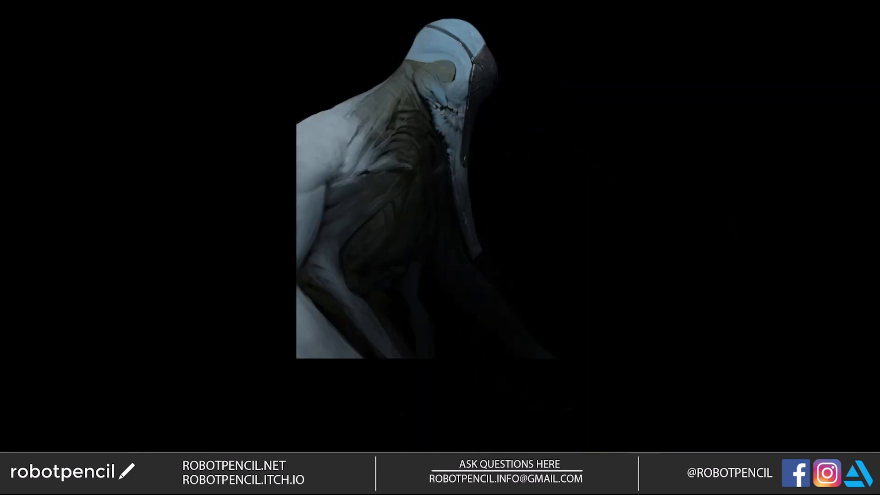
pyautogui.keyDown('ctrl'); pyautogui.click(457, 122); pyautogui.keyUp('ctrl')
pyautogui.keyDown('ctrl'); pyautogui.click(457, 123); pyautogui.keyUp('ctrl')
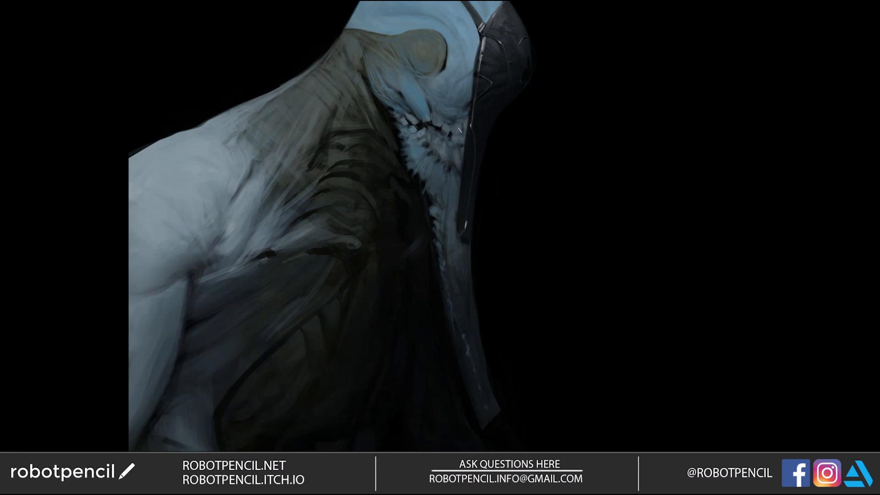
pyautogui.press('f')
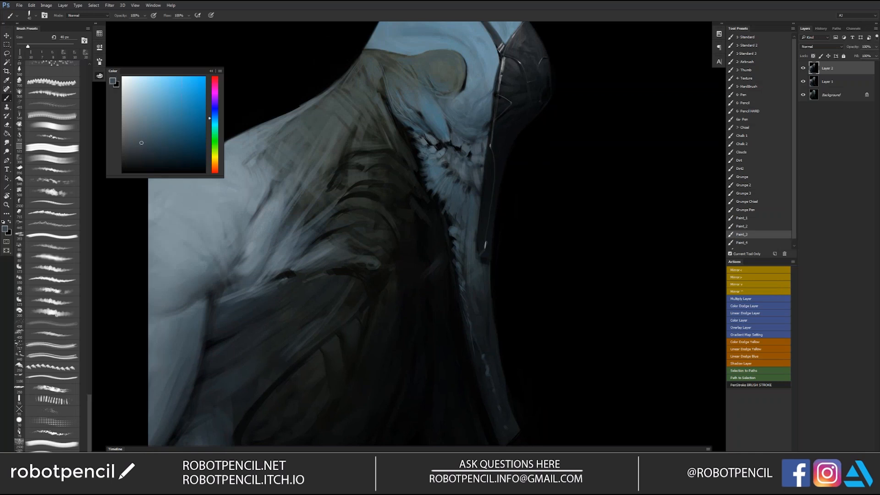
# Sample a colour from the creature's neck and select the Paint_4 brush preset.
pyautogui.keyDown('alt'); pyautogui.click(376, 102); pyautogui.keyUp('alt')
pyautogui.click(757, 227)
pyautogui.click(756, 235)
pyautogui.click(756, 243)
pyautogui.press('f')
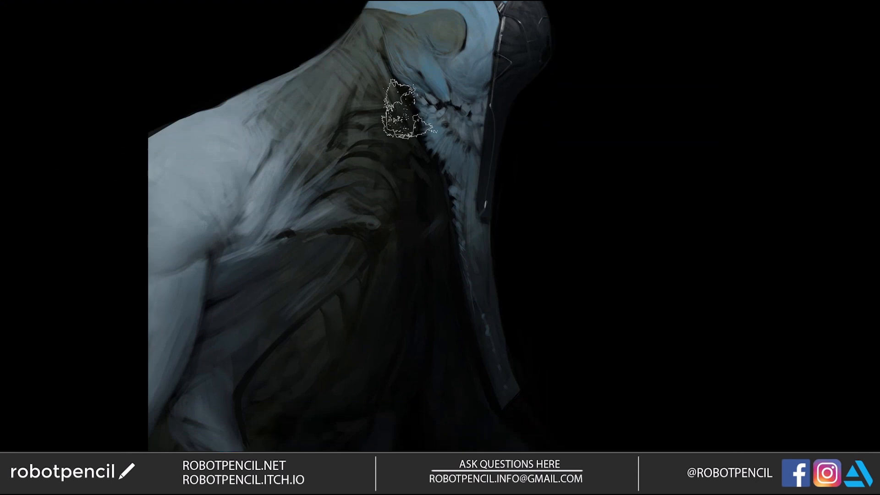
pyautogui.press('f')
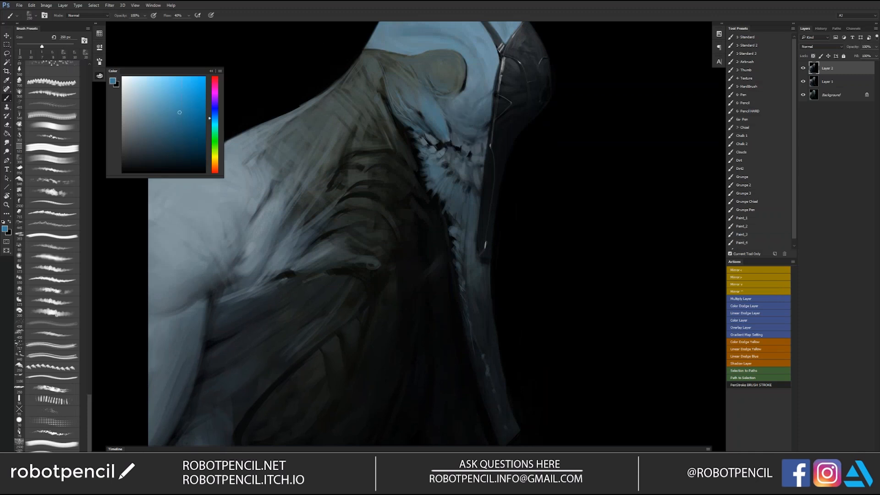
# Reduce the brush size and paint fine blue strokes on the cheek just above the ragged jaw texture.
pyautogui.press('[')
pyautogui.press('[')
pyautogui.press('[')
pyautogui.press('[')
pyautogui.press('[')
pyautogui.press('[')
pyautogui.press('[')
pyautogui.press('[')
pyautogui.press('f')
pyautogui.moveTo(453, 112); pyautogui.dragTo(456, 164)
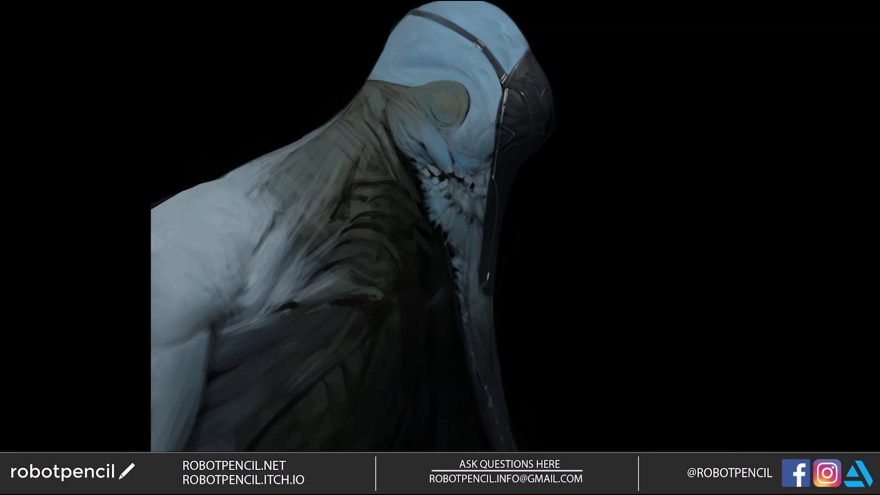
# Refine the blue shading of the cheek and jaw on the mirrored canvas, and mirror it back.
pyautogui.hotkey('ctrl', 'shift', 'h')
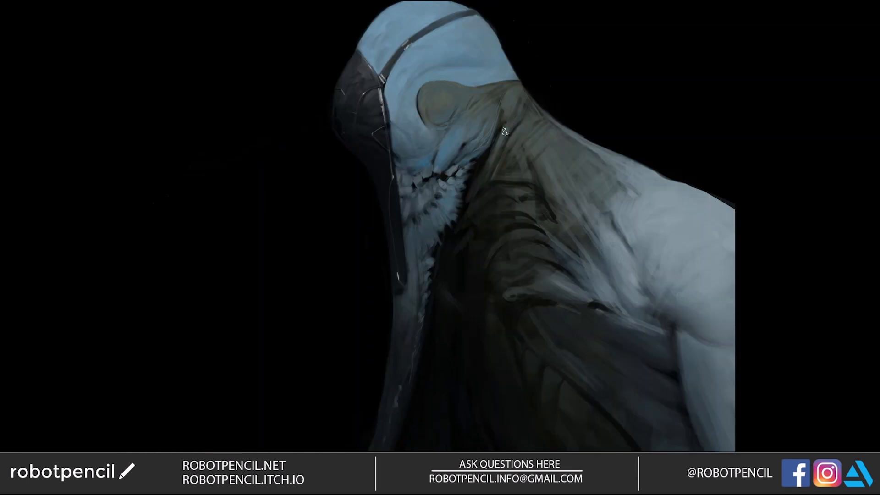
pyautogui.moveTo(505, 138); pyautogui.dragTo(480, 103)
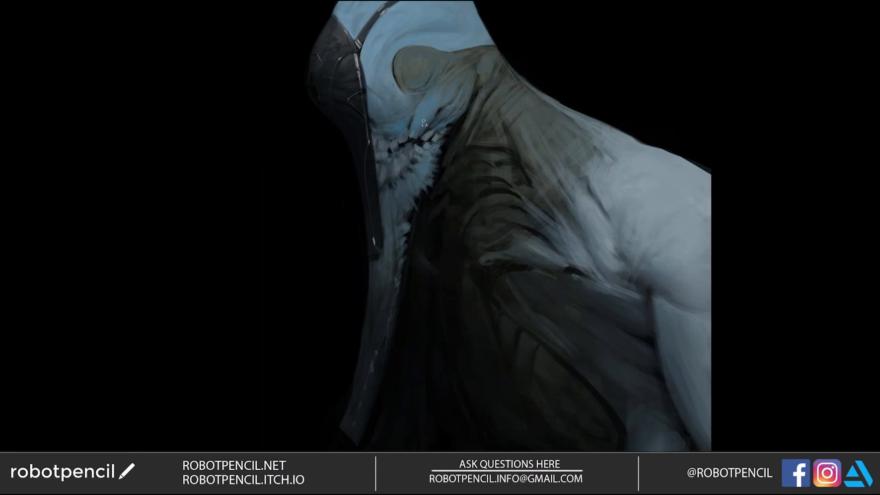
pyautogui.moveTo(432, 157); pyautogui.dragTo(441, 192)
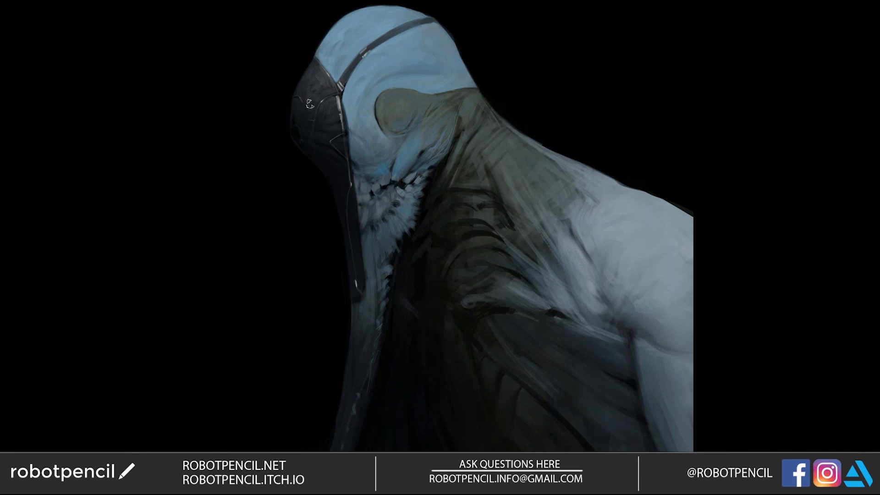
pyautogui.hotkey('ctrl', 'shift', 'h')
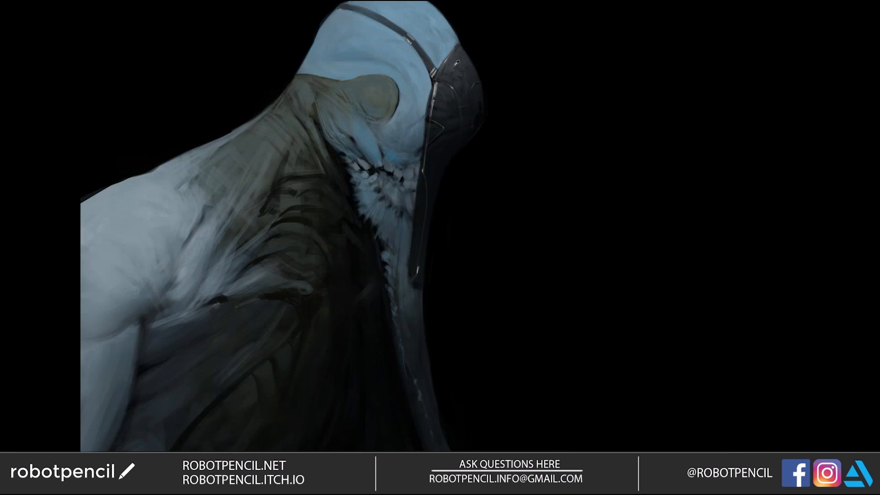
# Paint dark grey tones on the face mask and check the head with the canvas mirrored both ways.
pyautogui.press('f')
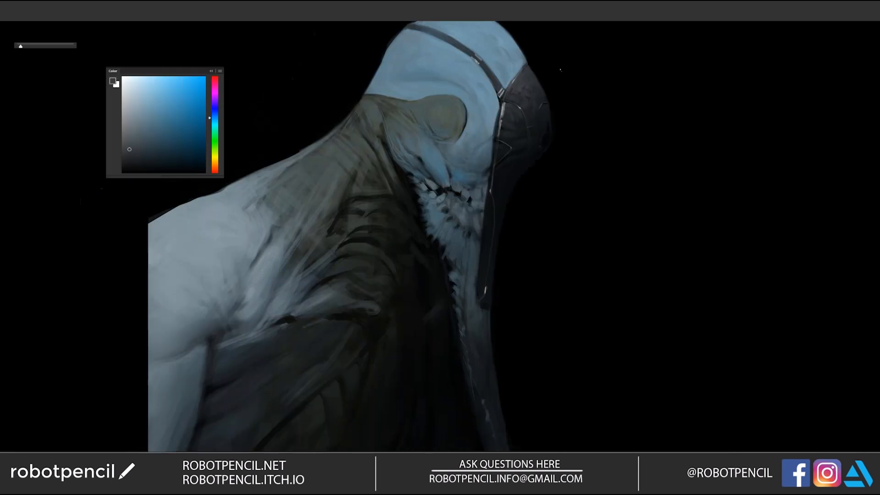
pyautogui.press('f')
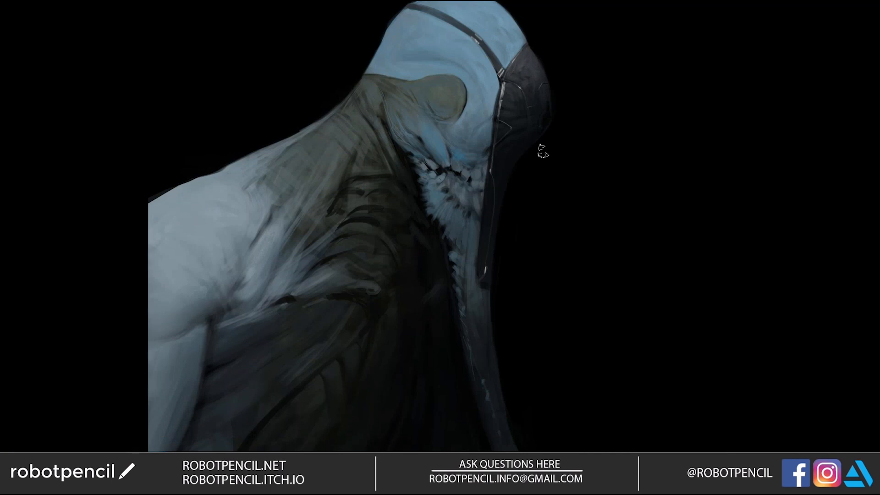
pyautogui.scroll(-3, 542, 133)
pyautogui.hotkey('ctrl', 'shift', 'h')
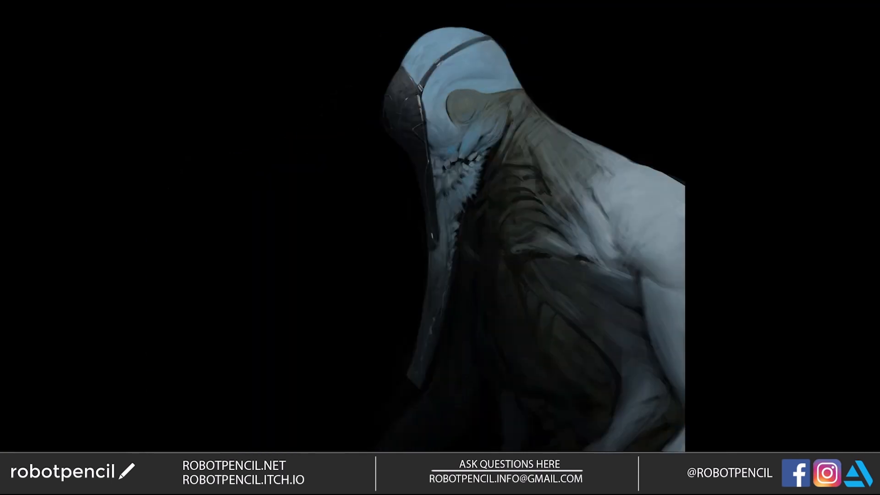
pyautogui.scroll(3, 403, 105)
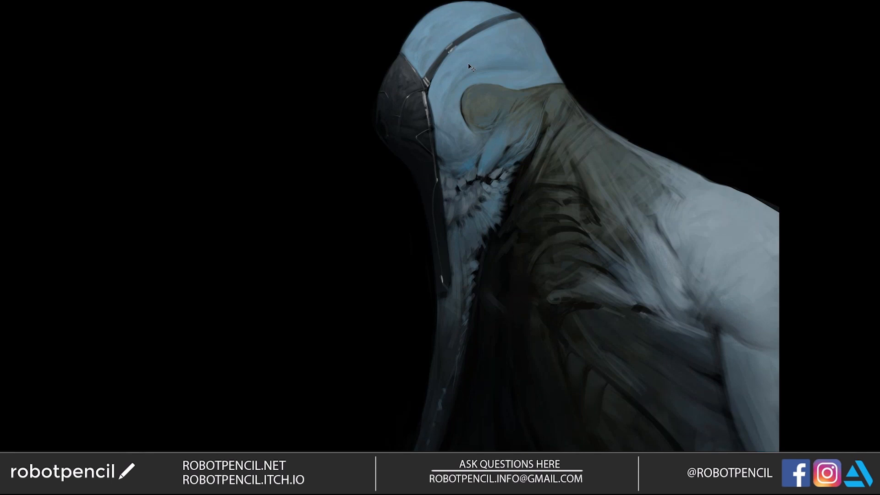
pyautogui.hotkey('ctrl', 'shift', 'h')
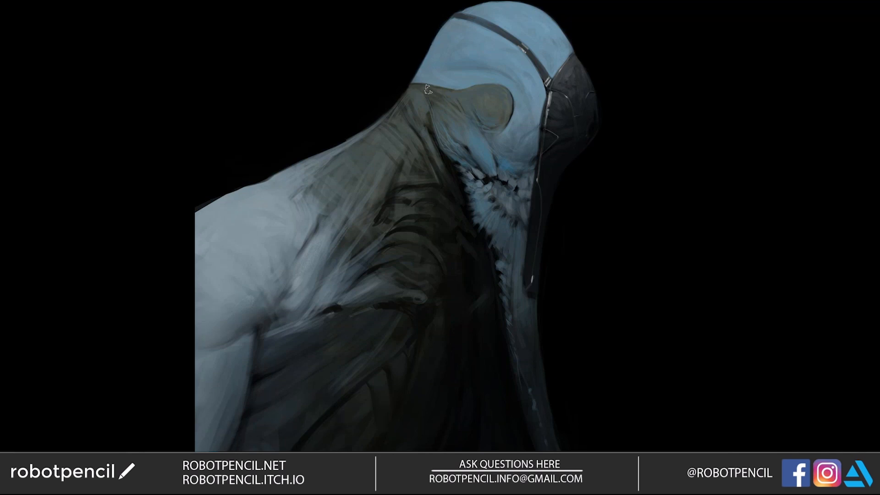
# Touch up the mask and the cheek beside it, mirroring the canvas both ways to judge the shapes.
pyautogui.moveTo(595, 101); pyautogui.dragTo(556, 112)
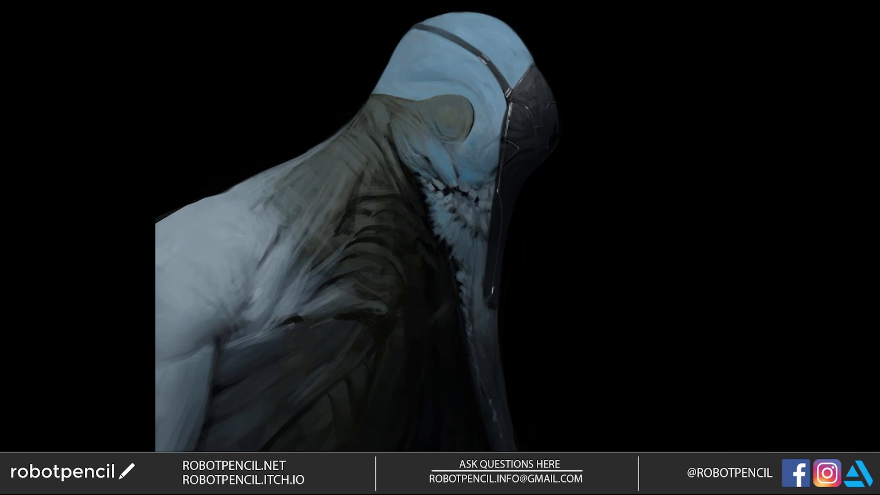
pyautogui.moveTo(494, 108); pyautogui.dragTo(493, 119)
pyautogui.moveTo(480, 166); pyautogui.dragTo(454, 104)
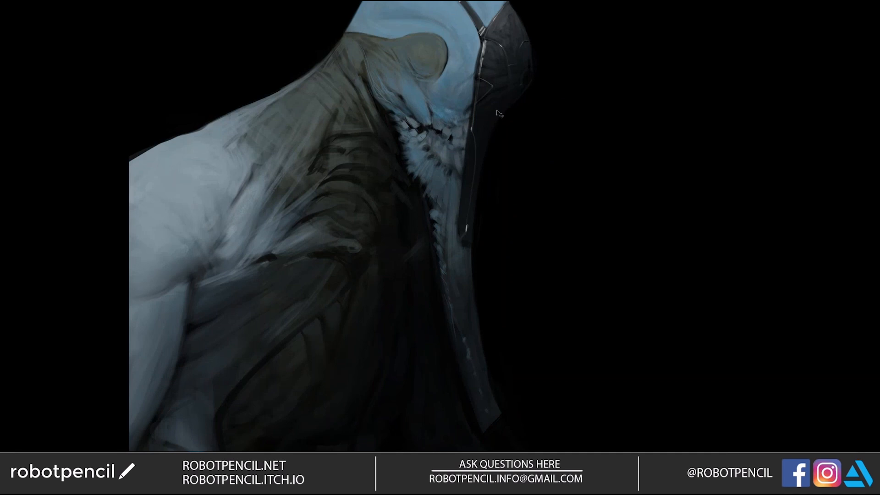
pyautogui.hotkey('ctrl', 'shift', 'h')
pyautogui.moveTo(366, 147)
pyautogui.mouseDown()
pyautogui.moveTo(396, 212)
pyautogui.moveTo(404, 147)
pyautogui.mouseUp()
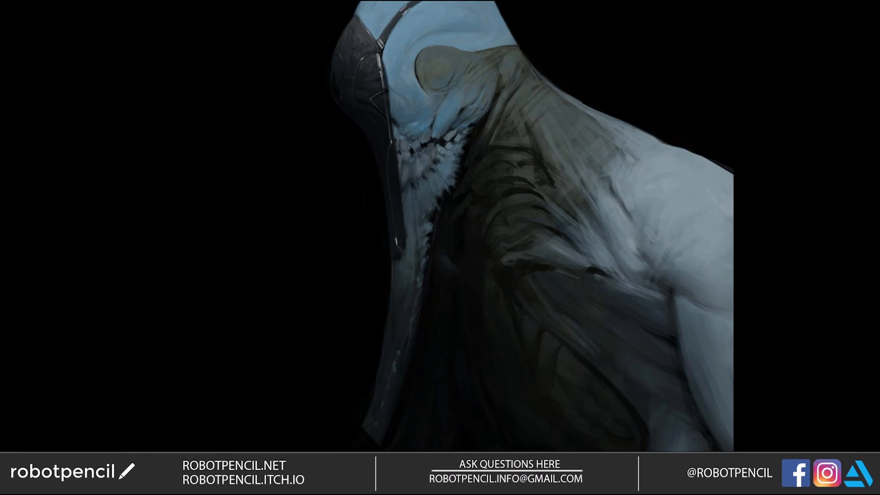
pyautogui.hotkey('ctrl', 'shift', 'h')
pyautogui.moveTo(528, 136); pyautogui.dragTo(450, 139)
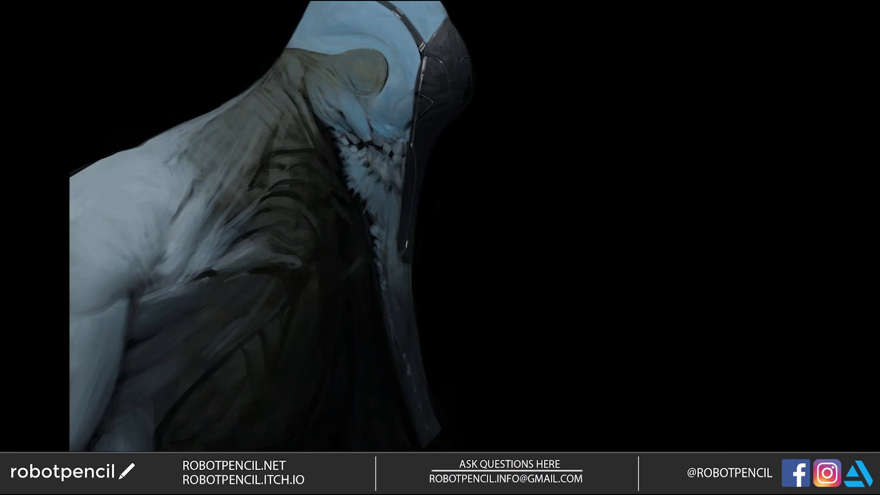
# Examine the head and torso from a distance and up close, with the canvas mirrored and restored.
pyautogui.keyDown('alt'); pyautogui.click(460, 147); pyautogui.keyUp('alt')
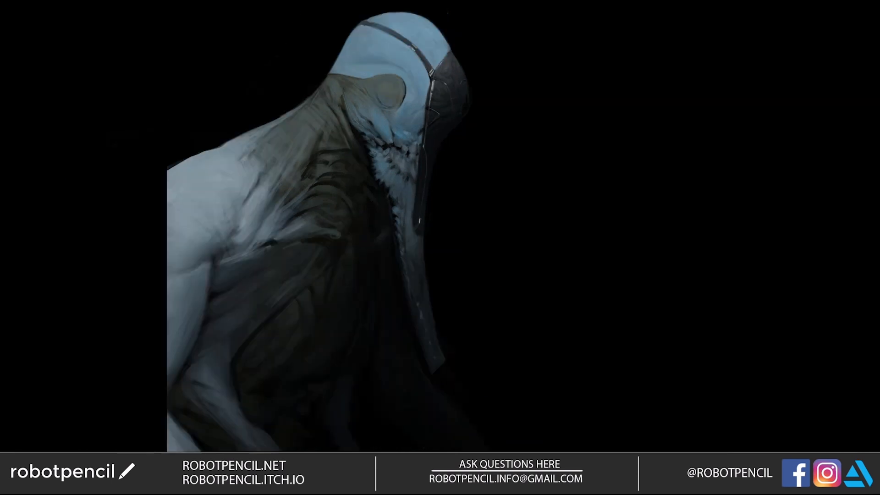
pyautogui.press('F2')
pyautogui.keyDown('ctrl'); pyautogui.click(383, 126); pyautogui.keyUp('ctrl')
pyautogui.moveTo(383, 127); pyautogui.dragTo(422, 177)
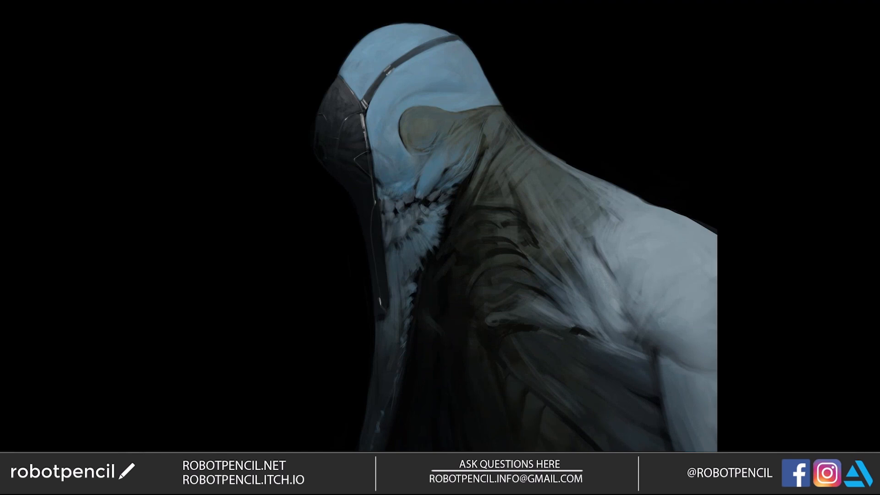
pyautogui.moveTo(368, 138); pyautogui.dragTo(374, 165)
pyautogui.keyDown('alt'); pyautogui.click(394, 196); pyautogui.keyUp('alt')
pyautogui.keyDown('alt'); pyautogui.click(394, 196); pyautogui.keyUp('alt')
pyautogui.keyDown('alt'); pyautogui.click(394, 197); pyautogui.keyUp('alt')
pyautogui.hotkey('ctrl', 'shift', 'h')
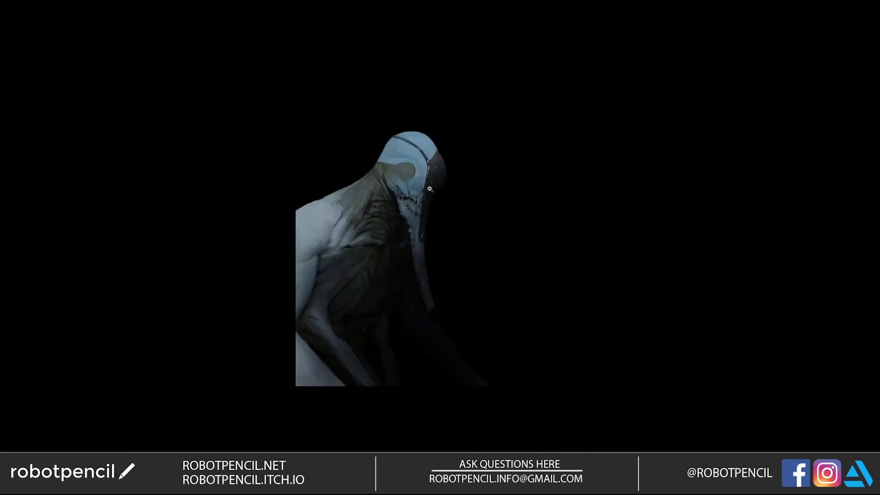
# Paint short strokes on the blue skin beside the mask's edge and along the underside of the head strap.
pyautogui.click(430, 189)
pyautogui.click(430, 189)
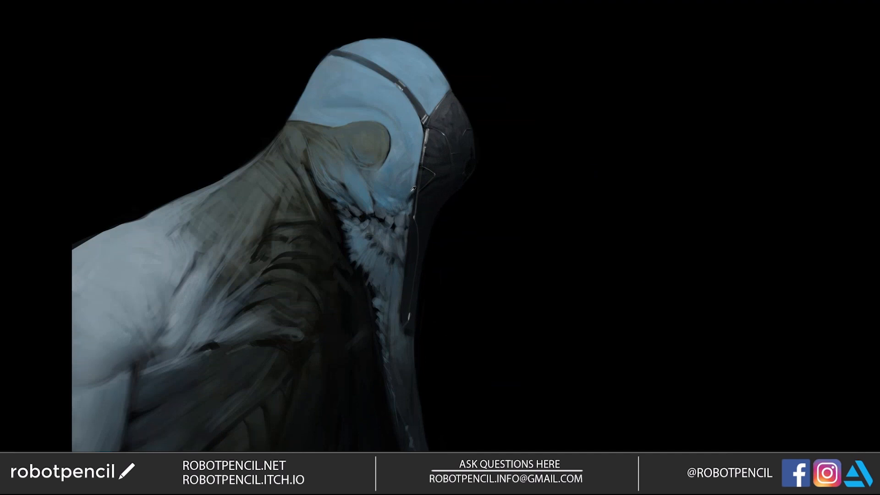
pyautogui.moveTo(415, 188)
pyautogui.mouseDown()
pyautogui.moveTo(420, 129)
pyautogui.moveTo(401, 155)
pyautogui.mouseUp()
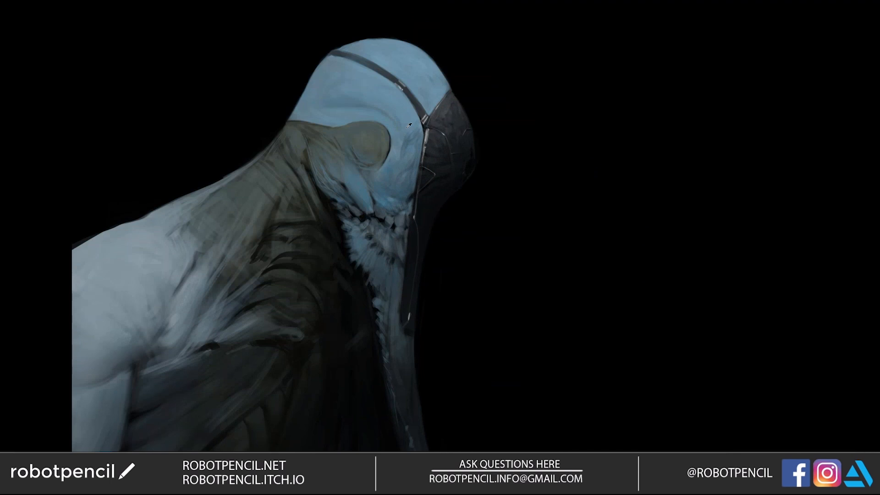
pyautogui.moveTo(415, 114); pyautogui.dragTo(408, 142)
pyautogui.moveTo(408, 106); pyautogui.dragTo(399, 95)
# Mirror the canvas both ways and examine how the painted head reads against the body.
pyautogui.hotkey('ctrl', '-')
pyautogui.hotkey('ctrl', '-')
pyautogui.press('F2')
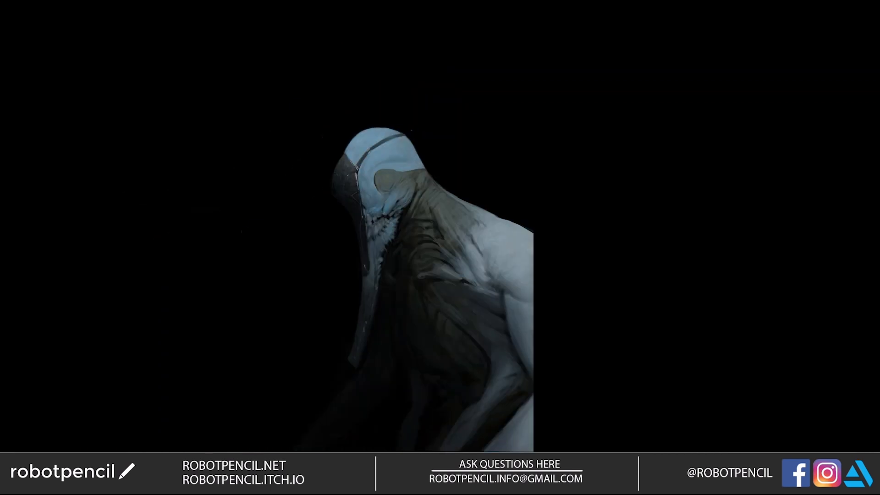
pyautogui.hotkey('ctrl', '+')
pyautogui.hotkey('ctrl', '+')
pyautogui.moveTo(448, 134); pyautogui.dragTo(411, 0)
pyautogui.hotkey('ctrl', '-')
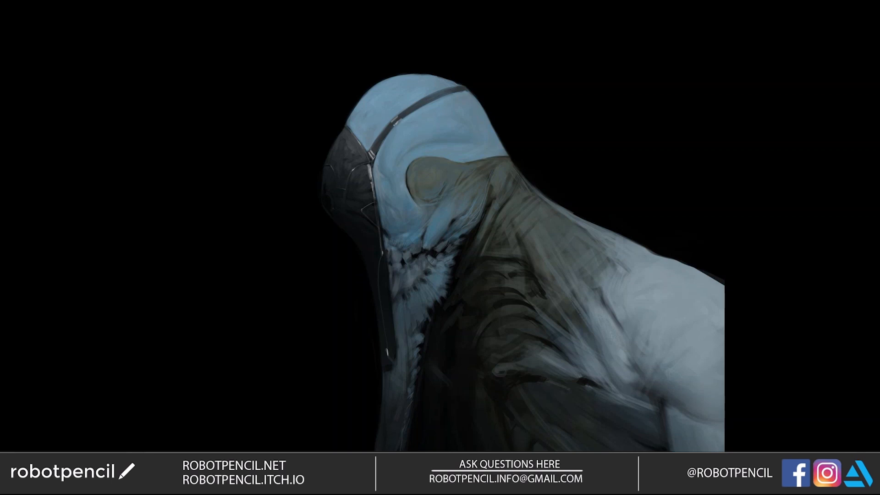
pyautogui.keyDown('alt'); pyautogui.click(451, 151); pyautogui.keyUp('alt')
pyautogui.keyDown('alt'); pyautogui.click(451, 150); pyautogui.keyUp('alt')
pyautogui.press('F1')
# Examine the mask, cheek and jaw texture up close and within the whole figure.
pyautogui.moveTo(468, 193); pyautogui.dragTo(427, 101)
pyautogui.keyDown('ctrl'); pyautogui.click(427, 101); pyautogui.keyUp('ctrl')
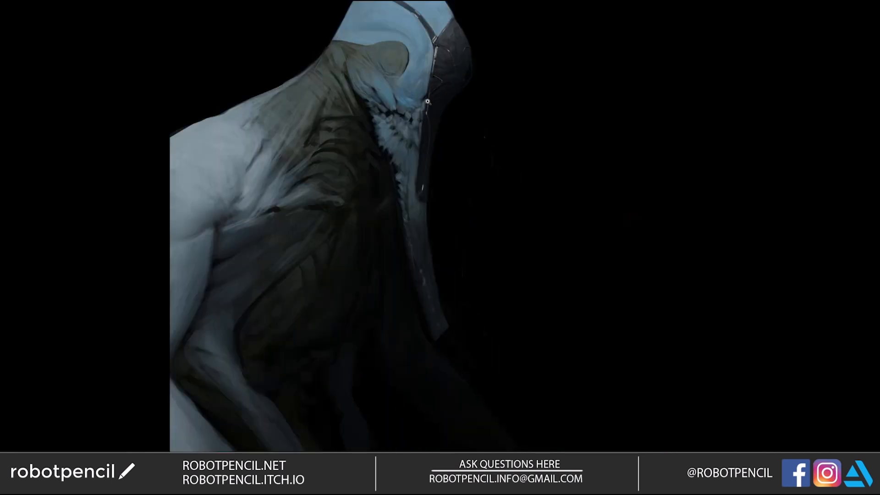
pyautogui.keyDown('ctrl'); pyautogui.click(427, 101); pyautogui.keyUp('ctrl')
pyautogui.keyDown('ctrl'); pyautogui.click(429, 101); pyautogui.keyUp('ctrl')
pyautogui.keyDown('ctrl'); pyautogui.click(442, 101); pyautogui.keyUp('ctrl')
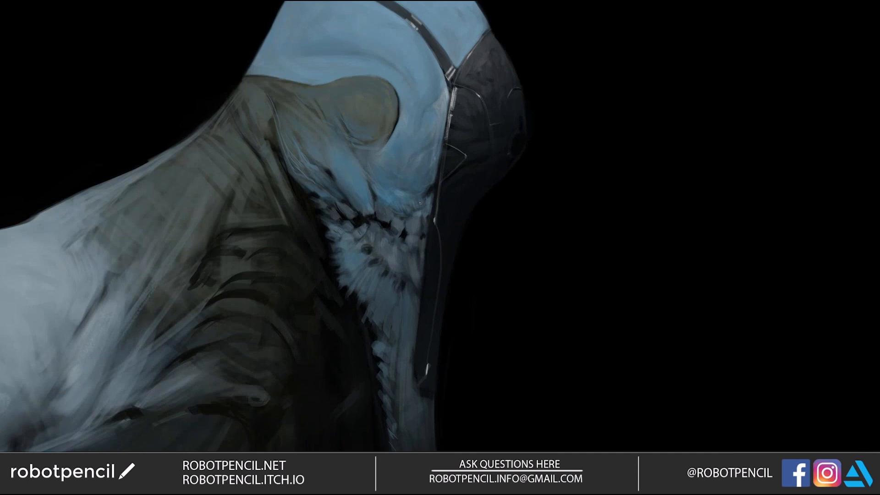
pyautogui.hotkey('ctrl', '-')
pyautogui.hotkey('ctrl', '-')
pyautogui.hotkey('ctrl', '-')
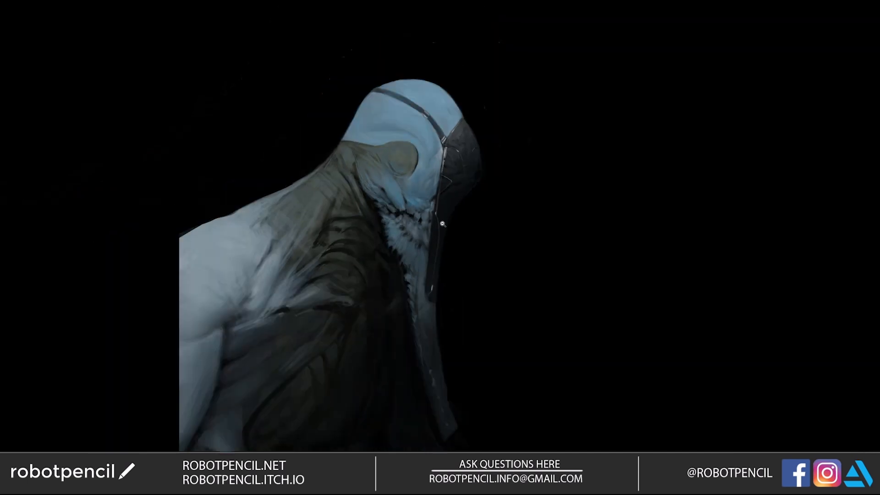
# Mirror the canvas horizontally and frame the head for close work.
pyautogui.hotkey('ctrl', 'shift', 'h')
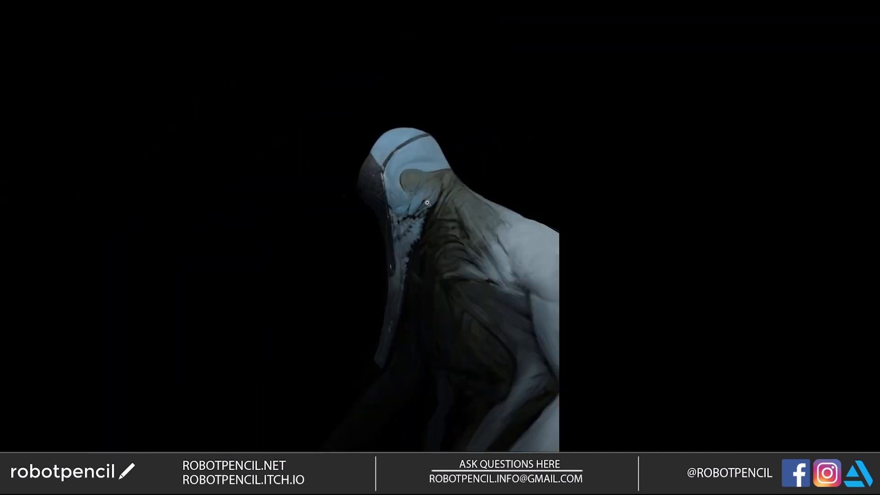
pyautogui.moveTo(414, 169); pyautogui.dragTo(432, 114)
pyautogui.keyDown('ctrl'); pyautogui.click(422, 124); pyautogui.keyUp('ctrl')
pyautogui.keyDown('ctrl'); pyautogui.click(422, 124); pyautogui.keyUp('ctrl')
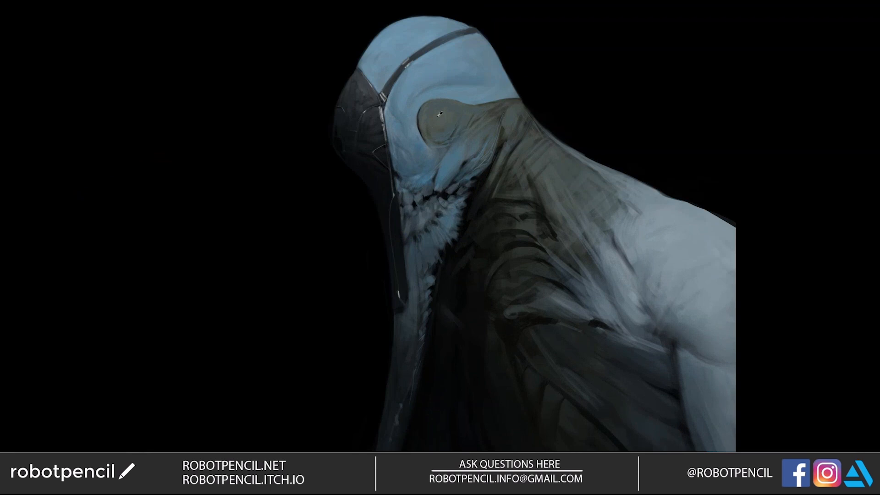
pyautogui.scroll(-1, 468, 109)
# Mix a muted grey-teal paint colour from the round ear patch and enlarge the brush to 60 px.
pyautogui.press('f')
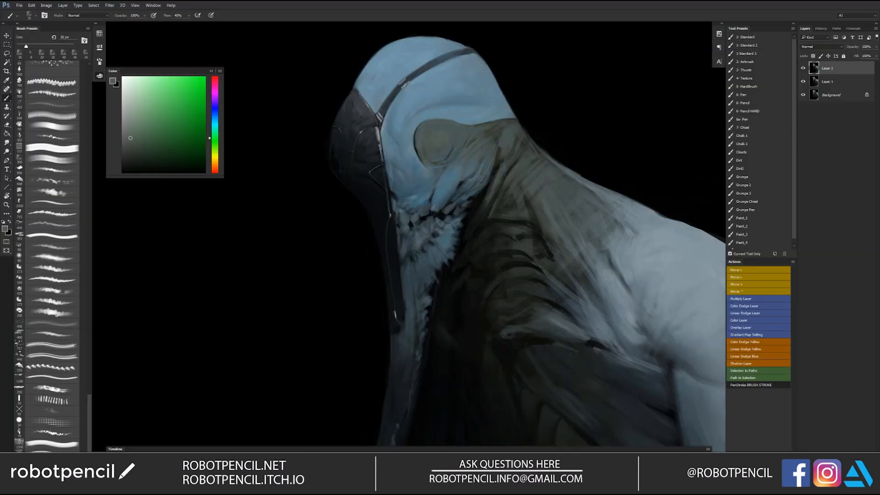
pyautogui.keyDown('alt'); pyautogui.click(438, 134); pyautogui.keyUp('alt')
pyautogui.keyDown('alt'); pyautogui.click(438, 133); pyautogui.keyUp('alt')
pyautogui.click(138, 122)
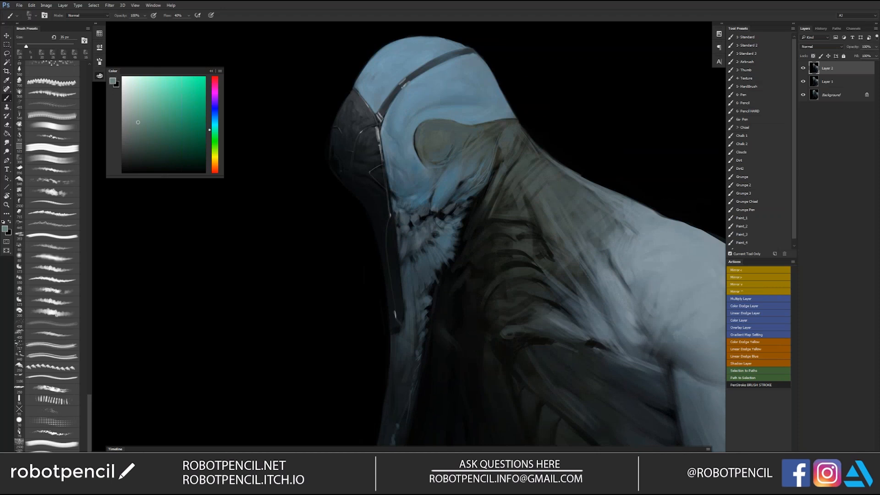
pyautogui.press(']')
pyautogui.press(']')
pyautogui.press(']')
pyautogui.press(']')
pyautogui.keyDown('alt'); pyautogui.click(440, 164); pyautogui.keyUp('alt')
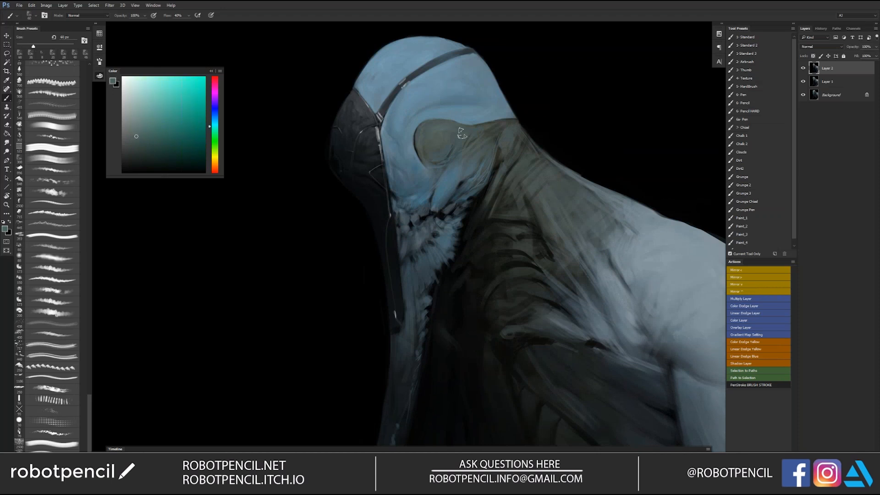
# Refine the skin between the round ear patch and the neck, varying the brush size and returning it to 60 px.
pyautogui.press('[')
pyautogui.press('[')
pyautogui.press('[')
pyautogui.press('[')
pyautogui.press('[')
pyautogui.press('[')
pyautogui.press(']')
pyautogui.press(']')
pyautogui.press(']')
pyautogui.press(']')
pyautogui.press(']')
pyautogui.press(']')
# Mirror the canvas horizontally and frame the head and shoulder for painting.
pyautogui.press('z')
pyautogui.keyDown('alt'); pyautogui.click(486, 227); pyautogui.keyUp('alt')
pyautogui.keyDown('alt'); pyautogui.click(486, 228); pyautogui.keyUp('alt')
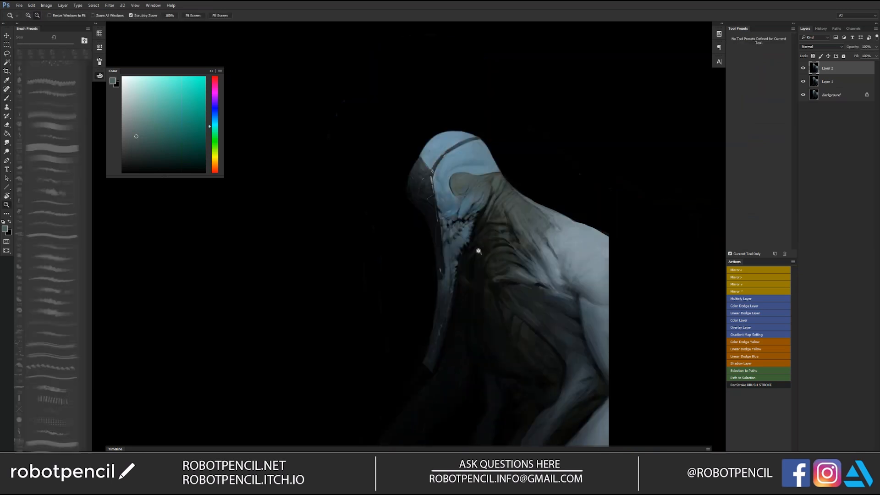
pyautogui.hotkey('ctrl', 'shift', 'h')
pyautogui.click(433, 213)
pyautogui.press('b')
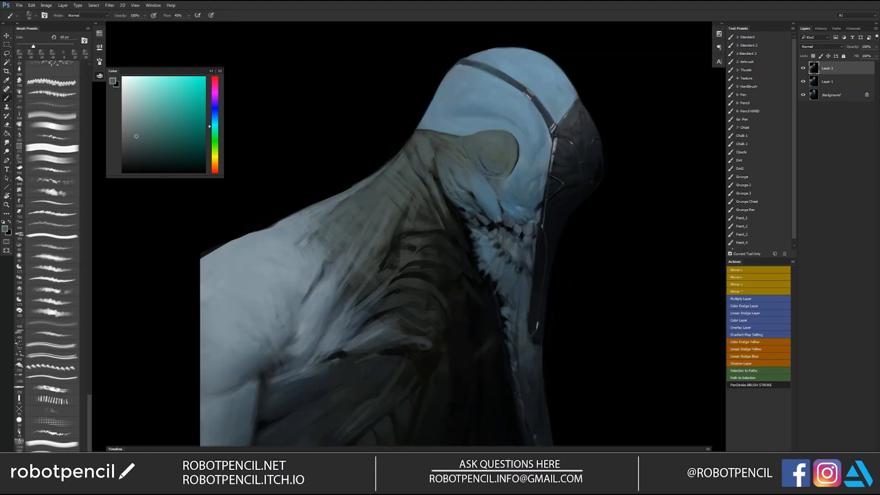
# Darken the neck where it meets the shoulder using a muted grey-green sampled from the painting.
pyautogui.click(135, 139)
pyautogui.moveTo(372, 184); pyautogui.dragTo(361, 190)
pyautogui.keyDown('alt'); pyautogui.click(375, 256); pyautogui.keyUp('alt')
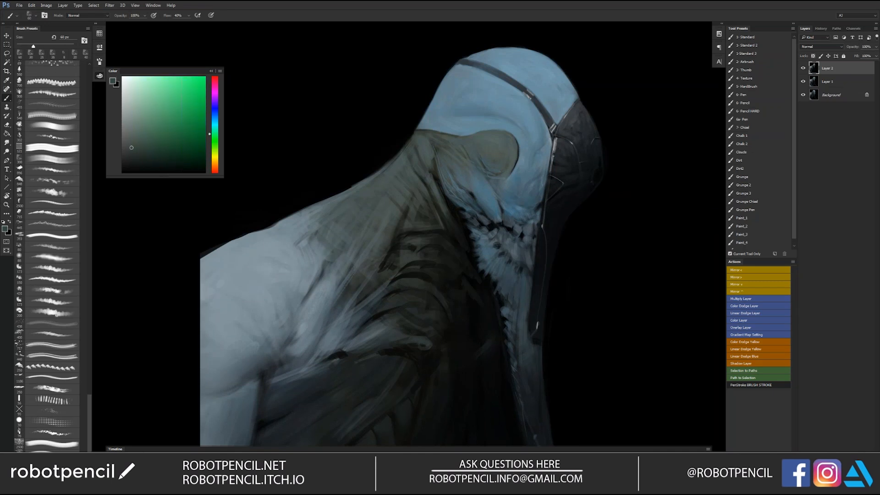
# Mirror the canvas horizontally and reframe it on the chest, shoulder and arm.
pyautogui.press('z')
pyautogui.moveTo(390, 248)
pyautogui.mouseDown()
pyautogui.moveTo(382, 271)
pyautogui.moveTo(451, 163)
pyautogui.mouseUp()
pyautogui.keyDown('alt'); pyautogui.click(396, 286); pyautogui.keyUp('alt')
pyautogui.keyDown('alt'); pyautogui.click(396, 286); pyautogui.keyUp('alt')
pyautogui.click(403, 291)
pyautogui.hotkey('ctrl', 'alt', 'f')
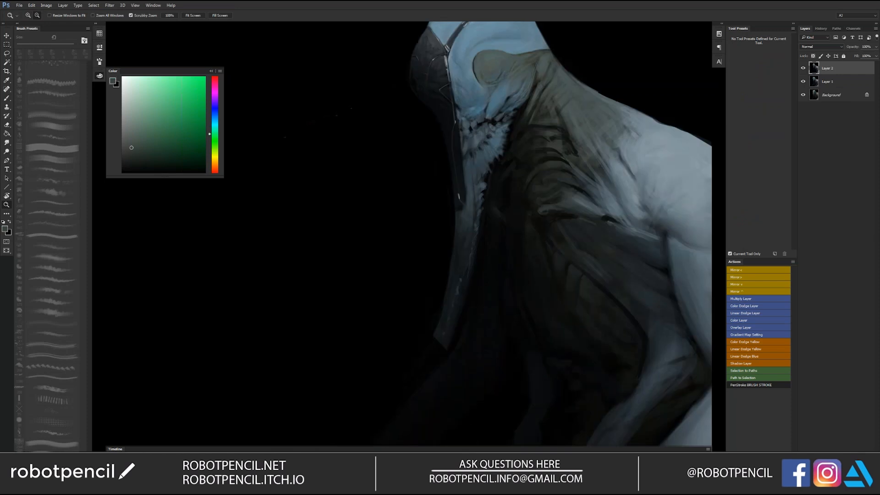
pyautogui.keyDown('alt'); pyautogui.click(454, 231); pyautogui.keyUp('alt')
pyautogui.click(531, 222)
pyautogui.moveTo(531, 222); pyautogui.dragTo(432, 222)
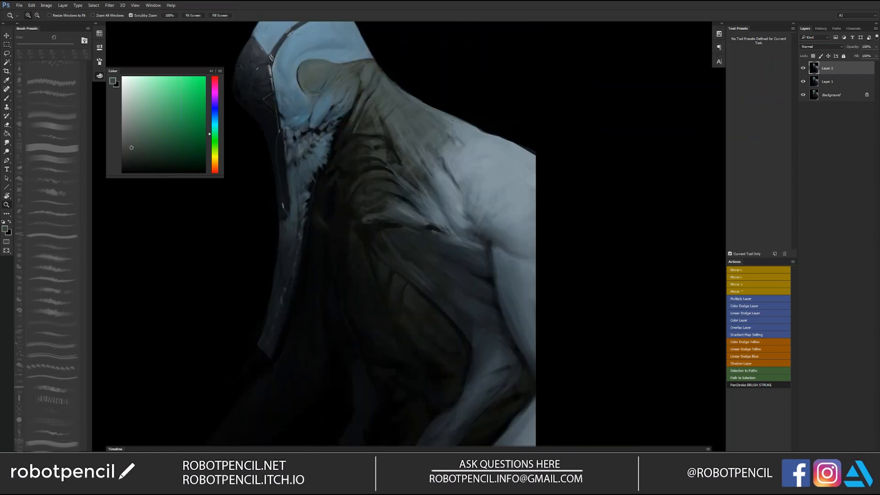
# Strengthen the dark creases between the neck and shoulder with sampled tones and an 80 px brush.
pyautogui.press('b')
pyautogui.press('d')
pyautogui.moveTo(380, 109)
pyautogui.mouseDown()
pyautogui.moveTo(411, 155)
pyautogui.moveTo(408, 146)
pyautogui.mouseUp()
pyautogui.keyDown('alt'); pyautogui.click(404, 133); pyautogui.keyUp('alt')
pyautogui.keyDown('alt'); pyautogui.click(405, 139); pyautogui.keyUp('alt')
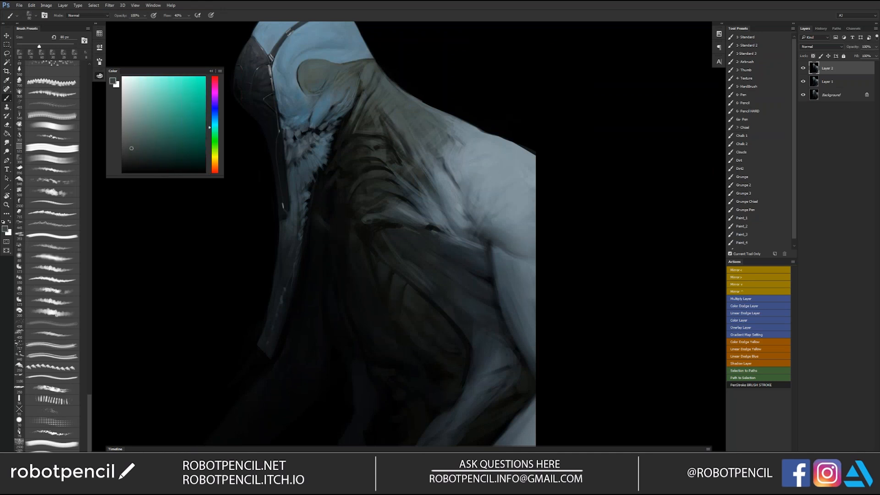
# Mirror the canvas horizontally, reframe the torso and pick a light blue-grey from the shoulder folds.
pyautogui.hotkey('ctrl', 'shift', 'h')
pyautogui.moveTo(300, 154); pyautogui.dragTo(533, 137)
pyautogui.keyDown('alt'); pyautogui.click(415, 133); pyautogui.keyUp('alt')
pyautogui.keyDown('alt'); pyautogui.click(434, 159); pyautogui.keyUp('alt')
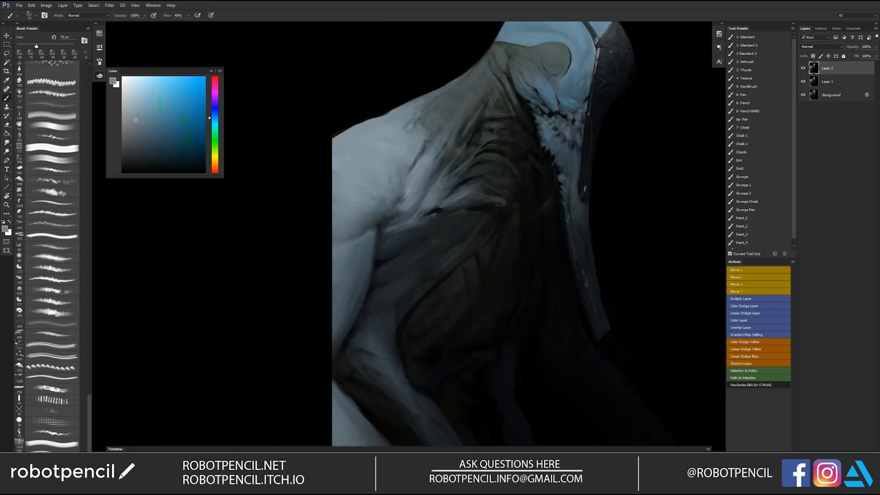
# Paint blue-grey streaks along the folds running from shoulder to neck, reducing the brush to 20 px.
pyautogui.press('[')
pyautogui.press('[')
pyautogui.press('[')
pyautogui.press('[')
pyautogui.moveTo(440, 162)
pyautogui.mouseDown()
pyautogui.moveTo(425, 196)
pyautogui.moveTo(440, 172)
pyautogui.mouseUp()
pyautogui.press('[')
pyautogui.moveTo(466, 121); pyautogui.dragTo(443, 168)
pyautogui.moveTo(476, 107); pyautogui.dragTo(467, 120)
pyautogui.press('[')
pyautogui.press('[')
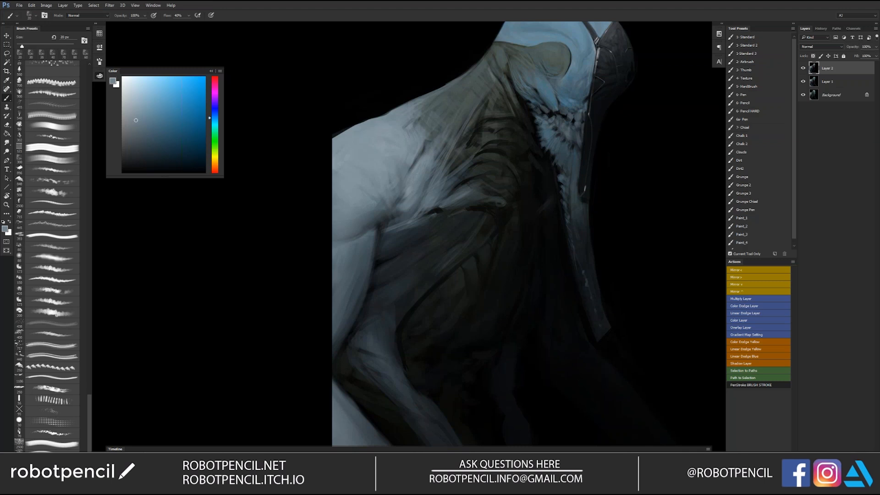
# Deepen the creases at the base of the neck and upper chest with fine black strokes.
pyautogui.press('d')
pyautogui.moveTo(470, 142); pyautogui.dragTo(432, 198)
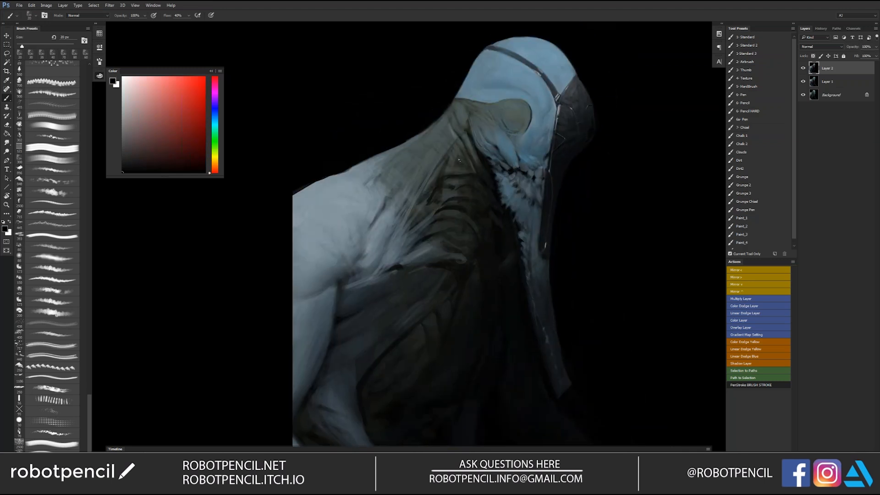
# Pick a dark blue-grey from the chest folds and enlarge the brush to 70 px.
pyautogui.keyDown('alt'); pyautogui.click(391, 240); pyautogui.keyUp('alt')
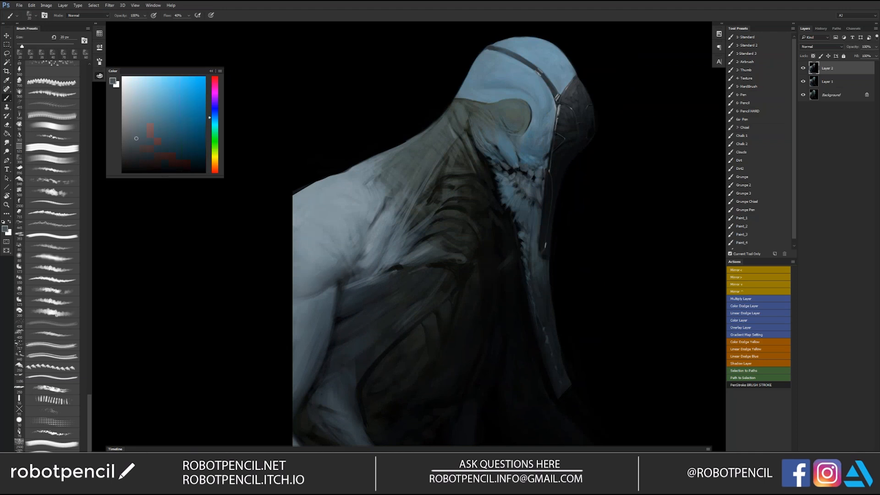
pyautogui.press(']')
pyautogui.press(']')
pyautogui.press(']')
pyautogui.press(']')
pyautogui.press(']')
pyautogui.press(']')
pyautogui.press(']')
# Model the rounded shoulder muscle with sampled blue-grey tones, undoing the dark arc drawn across it.
pyautogui.moveTo(333, 200)
pyautogui.mouseDown()
pyautogui.moveTo(360, 189)
pyautogui.moveTo(328, 206)
pyautogui.moveTo(325, 219)
pyautogui.mouseUp()
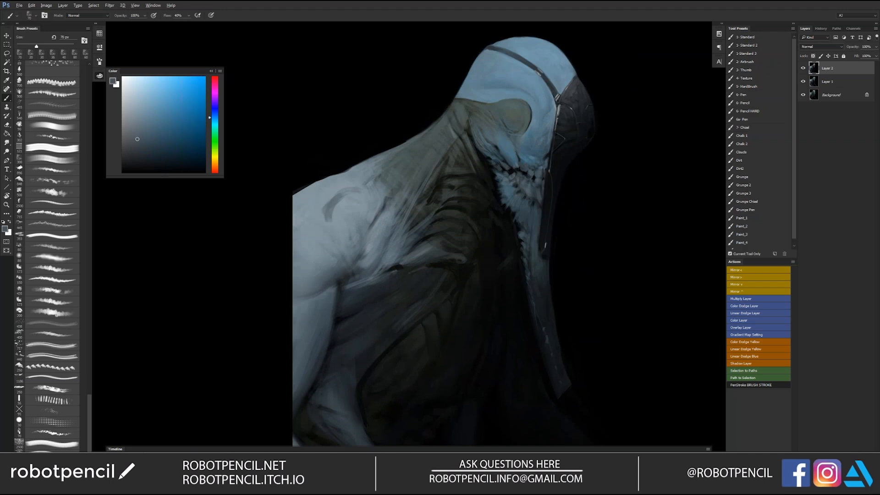
pyautogui.hotkey('ctrl', 'z')
pyautogui.keyDown('alt'); pyautogui.click(331, 211); pyautogui.keyUp('alt')
pyautogui.keyDown('alt'); pyautogui.click(346, 198); pyautogui.keyUp('alt')
pyautogui.press('d')
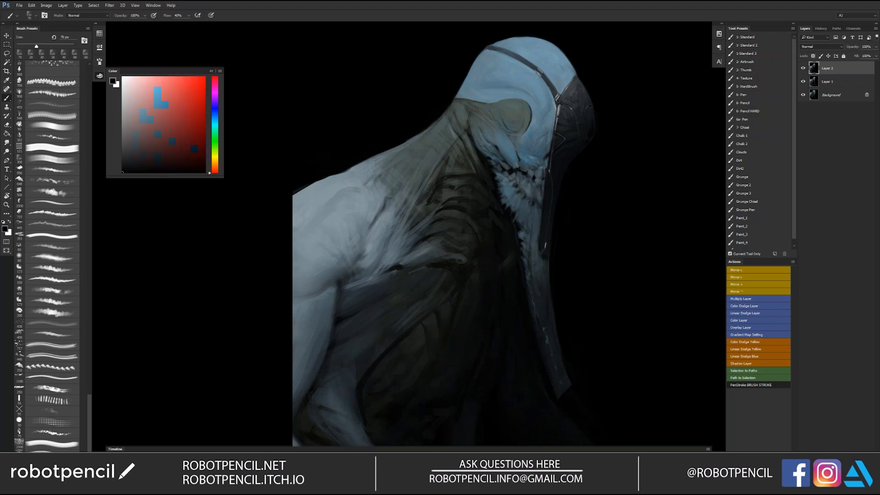
pyautogui.press('x')
pyautogui.keyDown('alt'); pyautogui.click(363, 190); pyautogui.keyUp('alt')
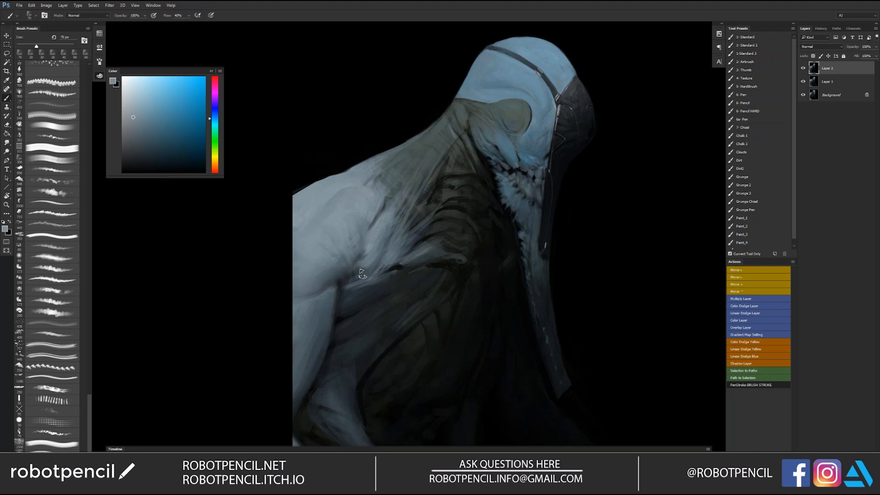
# Rework the shoulder muscle's upper edge and the arm crease with sampled blue-greys, undoing unwanted strokes.
pyautogui.press('d')
pyautogui.press('x')
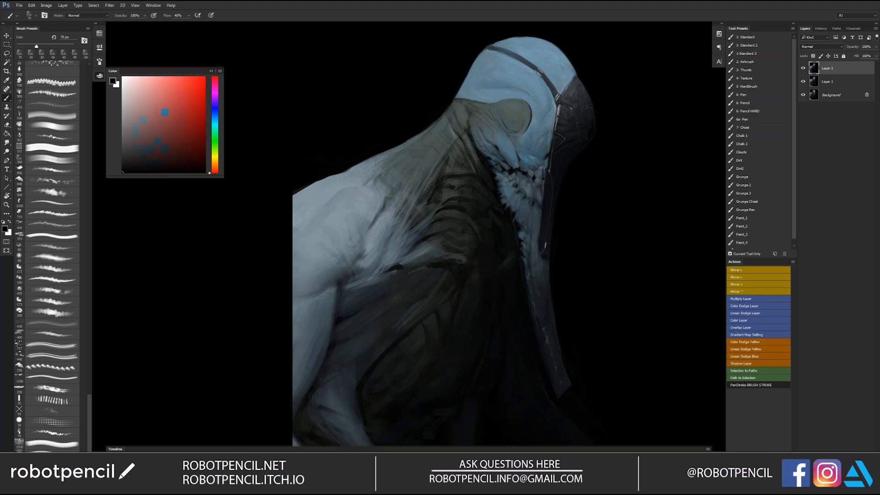
pyautogui.hotkey('ctrl', 'z')
pyautogui.moveTo(352, 181)
pyautogui.mouseDown()
pyautogui.moveTo(324, 193)
pyautogui.moveTo(337, 189)
pyautogui.mouseUp()
pyautogui.hotkey('ctrl', 'z')
pyautogui.keyDown('alt'); pyautogui.click(345, 192); pyautogui.keyUp('alt')
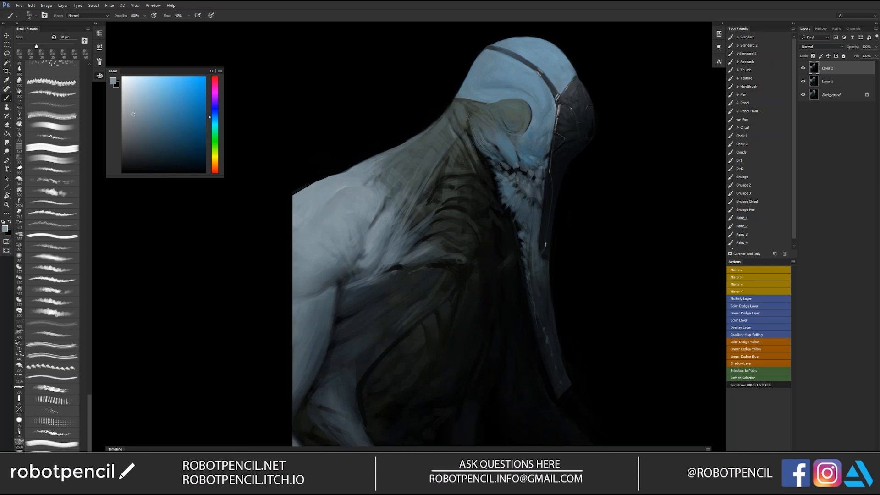
pyautogui.keyDown('alt'); pyautogui.click(332, 291); pyautogui.keyUp('alt')
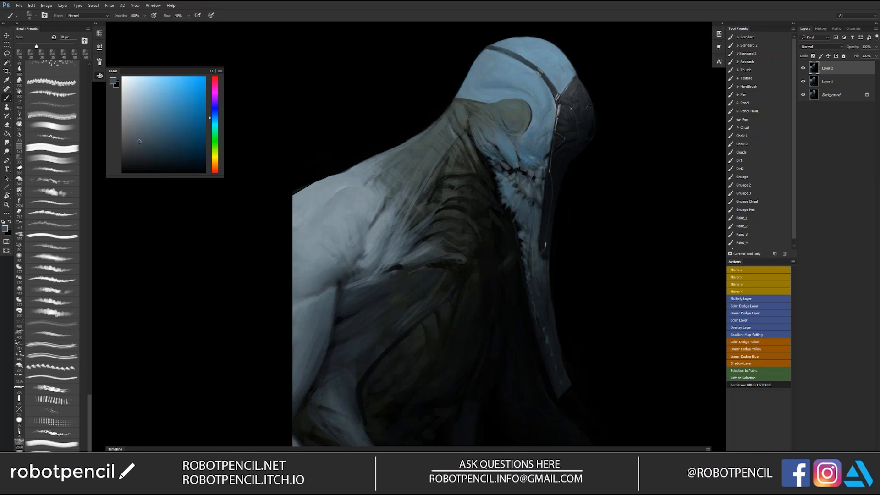
pyautogui.keyDown('alt'); pyautogui.click(310, 290); pyautogui.keyUp('alt')
# Mirror the canvas horizontally and frame the torso and near arm for painting.
pyautogui.press('z')
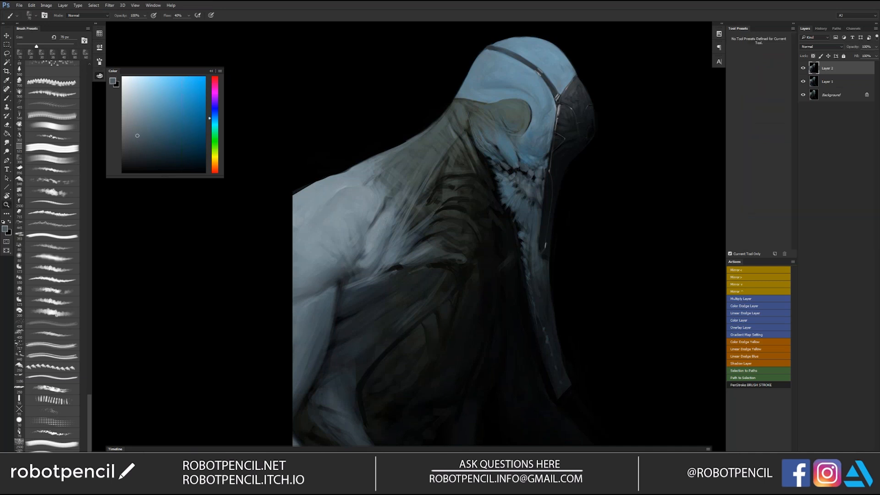
pyautogui.keyDown('alt'); pyautogui.click(394, 264); pyautogui.keyUp('alt')
pyautogui.keyDown('alt'); pyautogui.click(394, 265); pyautogui.keyUp('alt')
pyautogui.keyDown('alt'); pyautogui.click(394, 265); pyautogui.keyUp('alt')
pyautogui.hotkey('ctrl', 'shift', 'h')
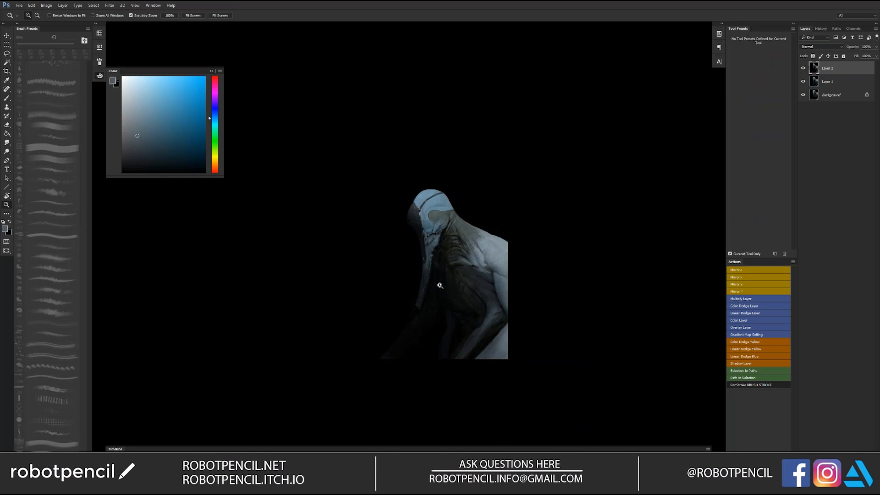
pyautogui.click(439, 285)
pyautogui.click(440, 274)
pyautogui.moveTo(593, 246); pyautogui.dragTo(450, 161)
pyautogui.click(447, 158)
pyautogui.press('b')
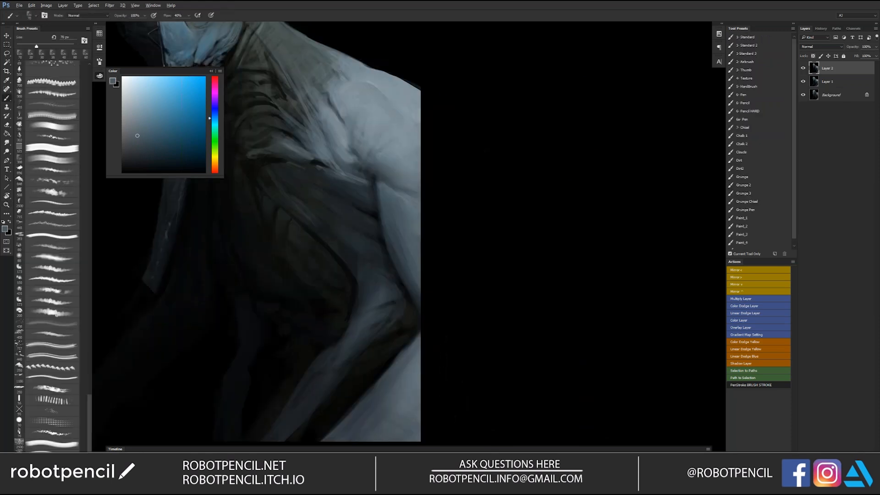
# Define the armpit and top of the upper arm with blue-grey tones sampled from the surrounding skin.
pyautogui.keyDown('alt'); pyautogui.click(373, 80); pyautogui.keyUp('alt')
pyautogui.moveTo(351, 152)
pyautogui.mouseDown()
pyautogui.moveTo(361, 175)
pyautogui.moveTo(395, 194)
pyautogui.moveTo(384, 189)
pyautogui.moveTo(394, 209)
pyautogui.moveTo(389, 193)
pyautogui.mouseUp()
pyautogui.keyDown('alt'); pyautogui.click(386, 197); pyautogui.keyUp('alt')
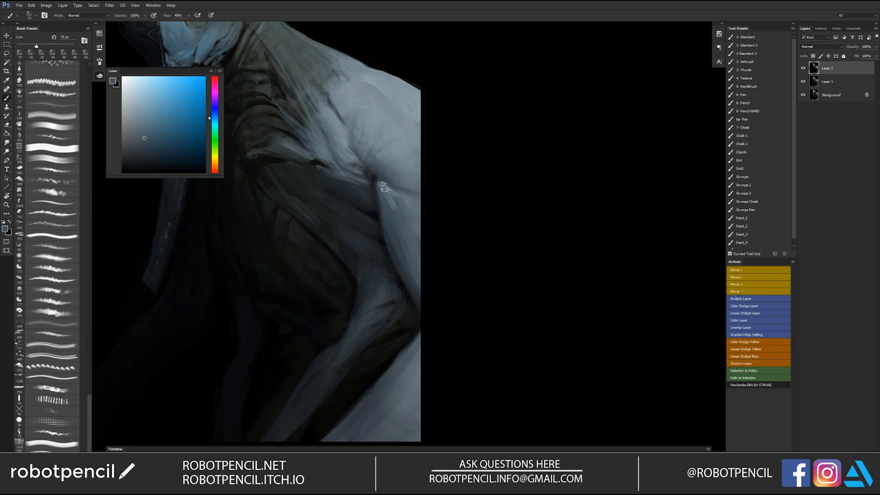
pyautogui.keyDown('alt'); pyautogui.click(386, 187); pyautogui.keyUp('alt')
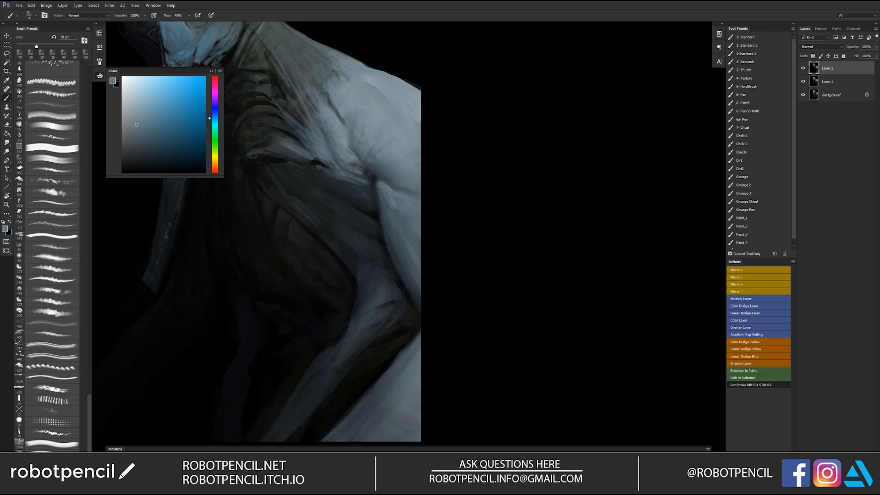
# Switch to the full-screen canvas view, mirror the canvas horizontally and frame the torso.
pyautogui.press('f')
pyautogui.moveTo(405, 251); pyautogui.dragTo(278, 247)
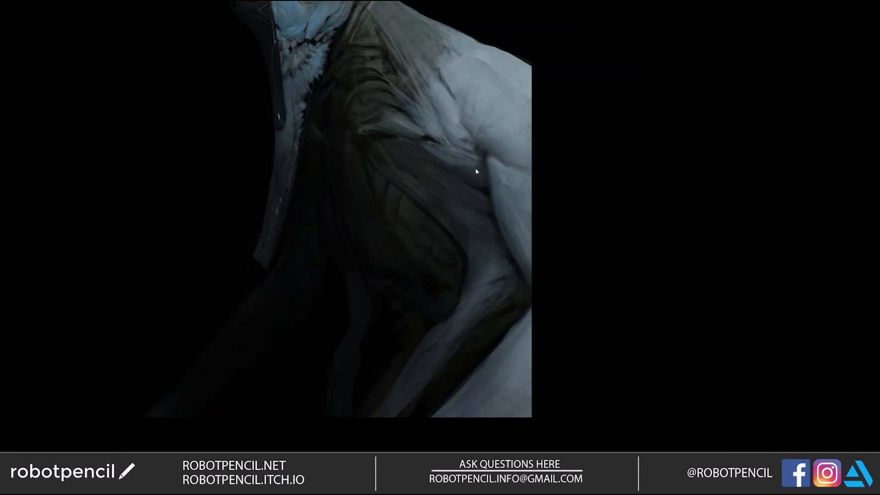
pyautogui.scroll(-2, 443, 184)
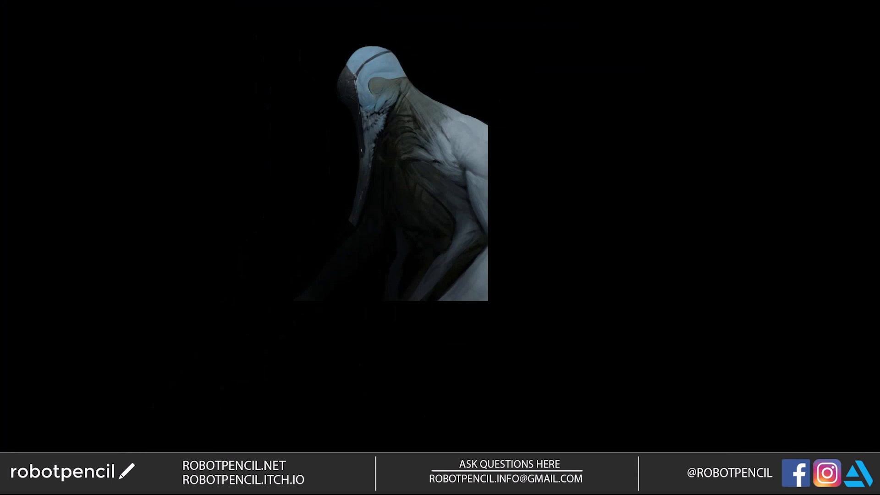
pyautogui.hotkey('ctrl', 'shift', 'h')
pyautogui.scroll(2, 340, 191)
pyautogui.moveTo(297, 171); pyautogui.dragTo(390, 214)
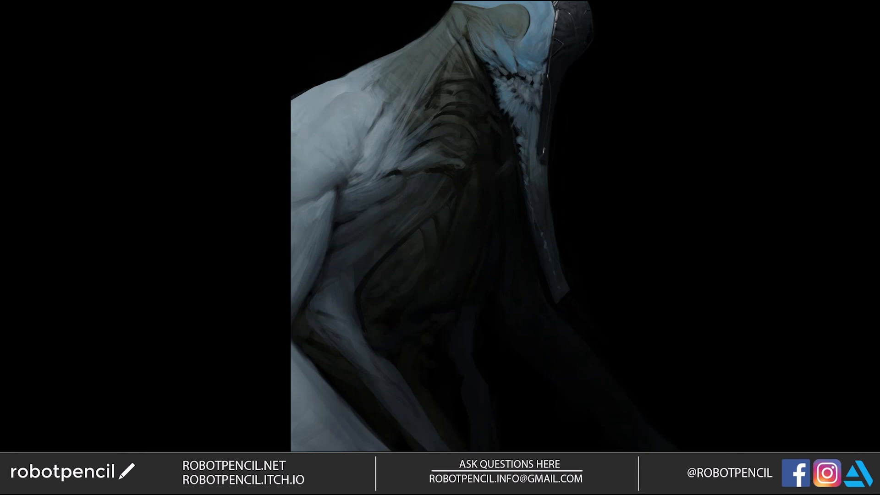
# Extend the thin far arm upward beside the belly in dim blue-grey.
pyautogui.hotkey('ctrl', '-')
pyautogui.hotkey('ctrl', '-')
pyautogui.click(440, 220)
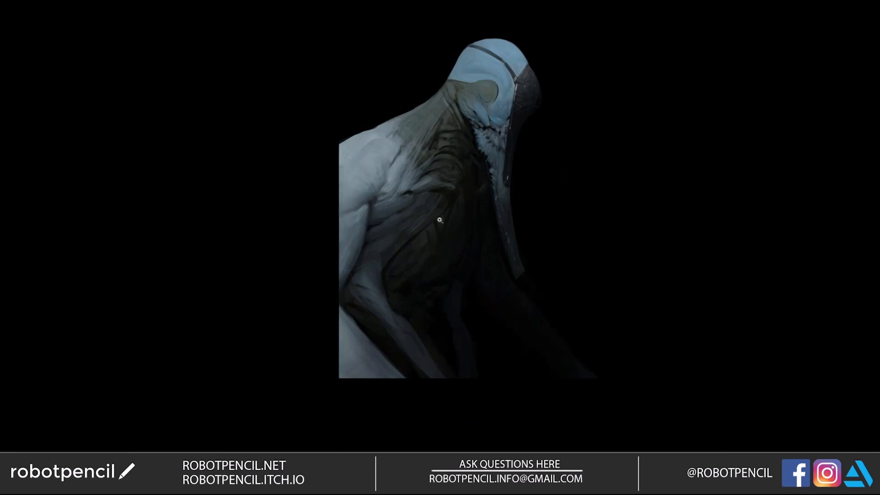
pyautogui.click(440, 220)
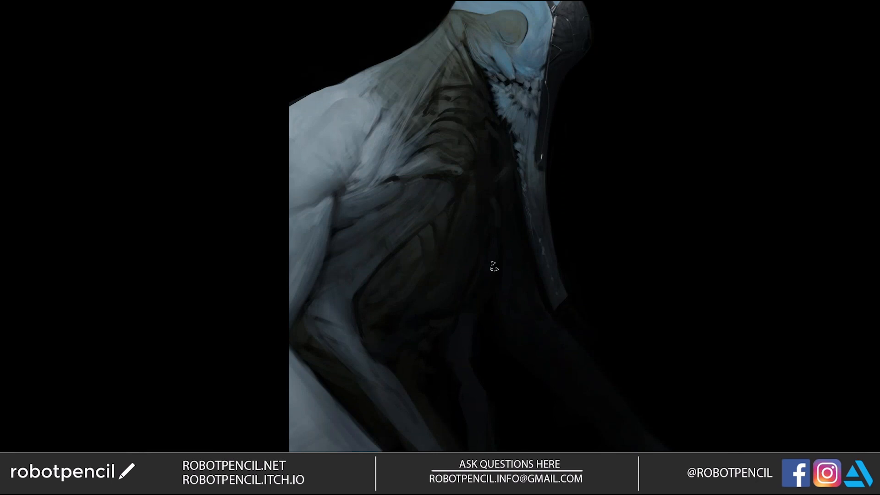
pyautogui.moveTo(495, 285); pyautogui.dragTo(484, 228)
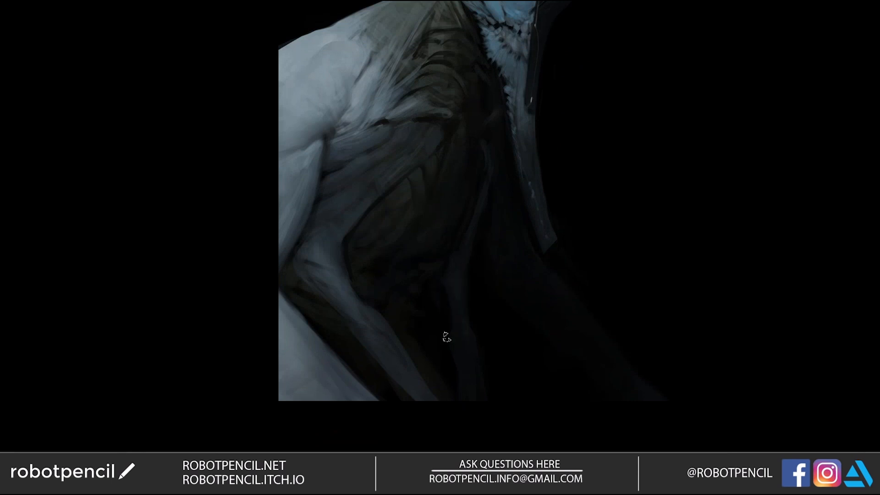
# Mirror the canvas both ways to examine the far arm and frame the lower torso.
pyautogui.keyDown('alt'); pyautogui.click(473, 256); pyautogui.keyUp('alt')
pyautogui.press('F2')
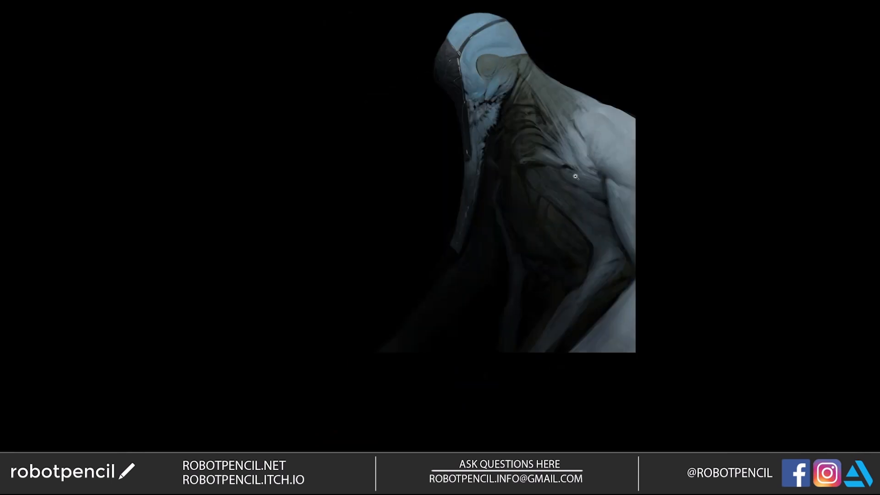
pyautogui.click(535, 200)
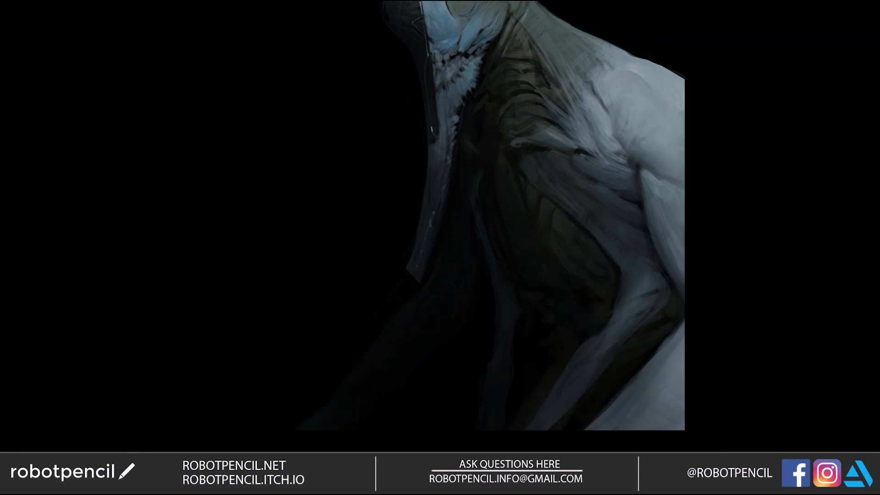
pyautogui.hotkey('ctrl', 'shift', 'h')
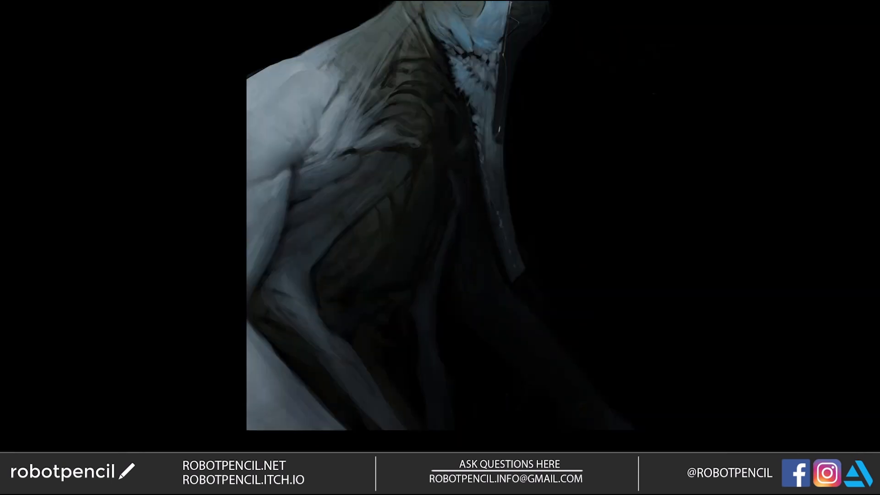
pyautogui.moveTo(405, 190); pyautogui.dragTo(480, 148)
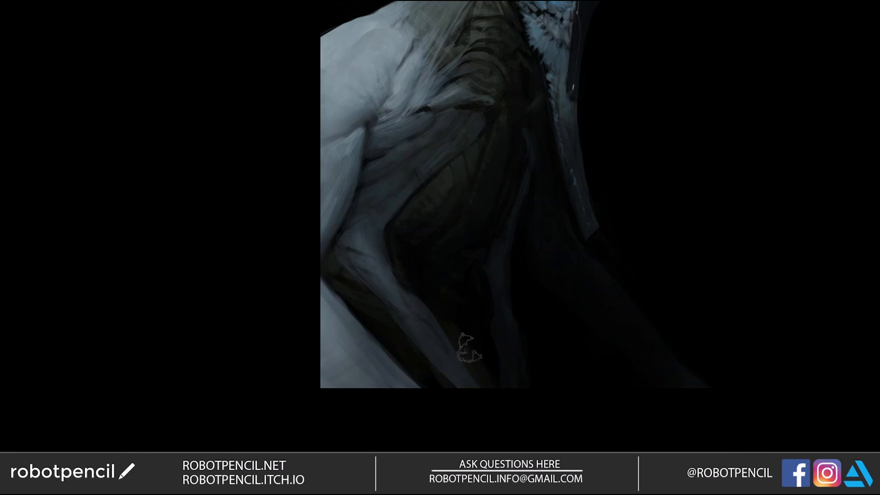
# Refine the folds at the lower edge of the chest, mirroring the canvas both ways while working.
pyautogui.keyDown('alt'); pyautogui.click(457, 313); pyautogui.keyUp('alt')
pyautogui.keyDown('alt'); pyautogui.click(457, 312); pyautogui.keyUp('alt')
pyautogui.press('F2')
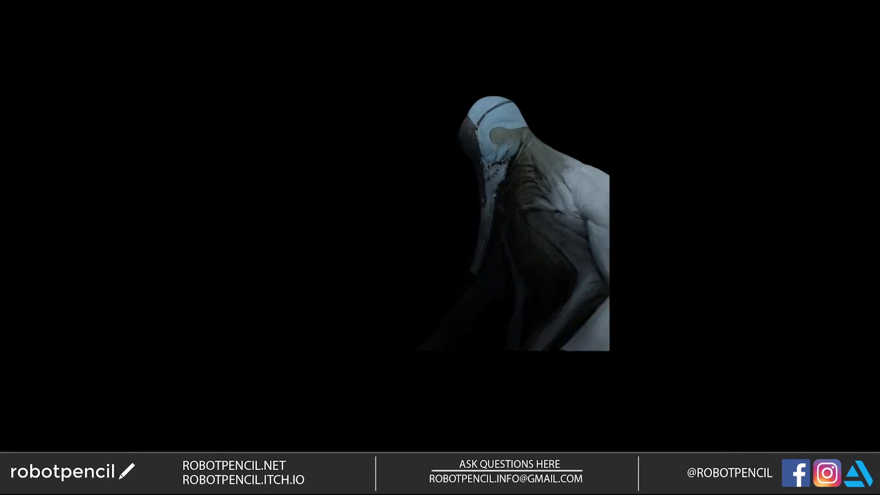
pyautogui.keyDown('ctrl'); pyautogui.click(550, 260); pyautogui.keyUp('ctrl')
pyautogui.keyDown('ctrl'); pyautogui.click(549, 259); pyautogui.keyUp('ctrl')
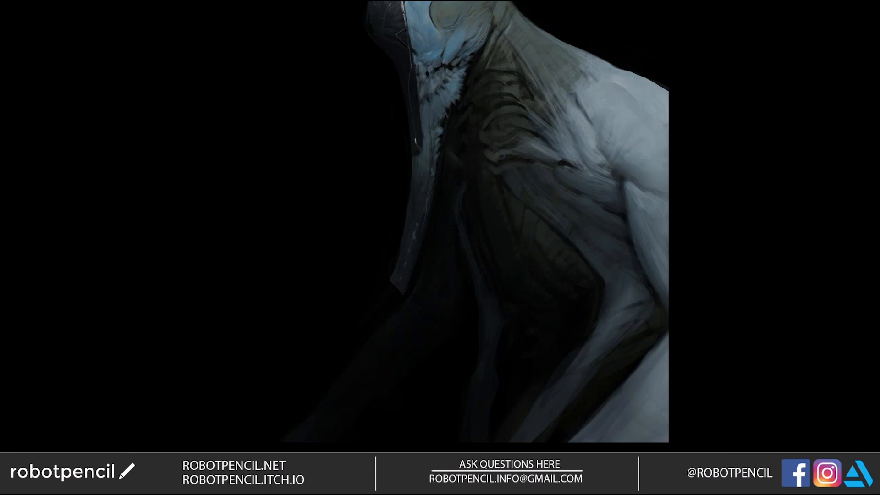
pyautogui.hotkey('ctrl', 'shift', 'h')
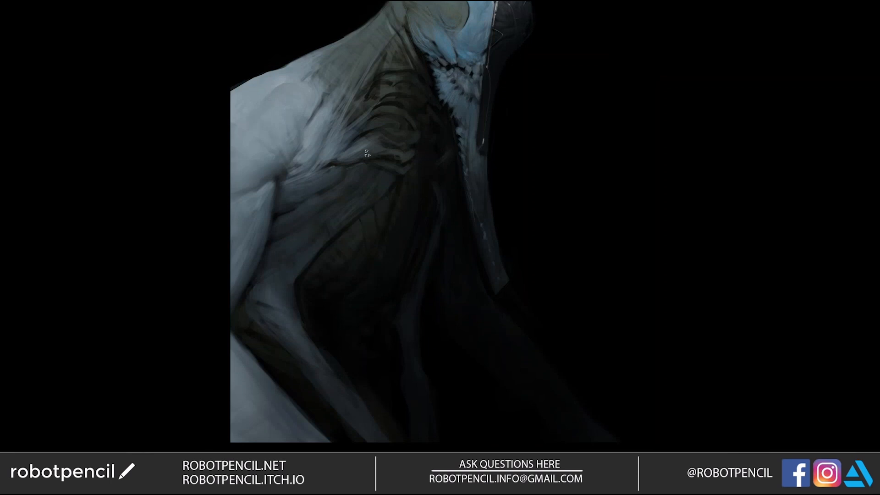
pyautogui.moveTo(394, 165); pyautogui.dragTo(449, 186)
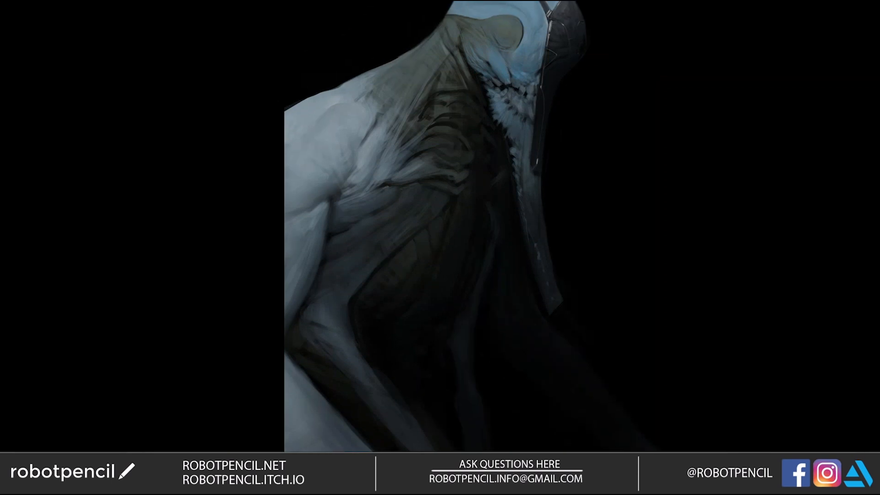
# Touch up the chest folds beside the dark throat area while mirroring the canvas horizontally both ways.
pyautogui.moveTo(469, 160); pyautogui.dragTo(477, 151)
pyautogui.press('h')
pyautogui.moveTo(524, 169); pyautogui.dragTo(444, 127)
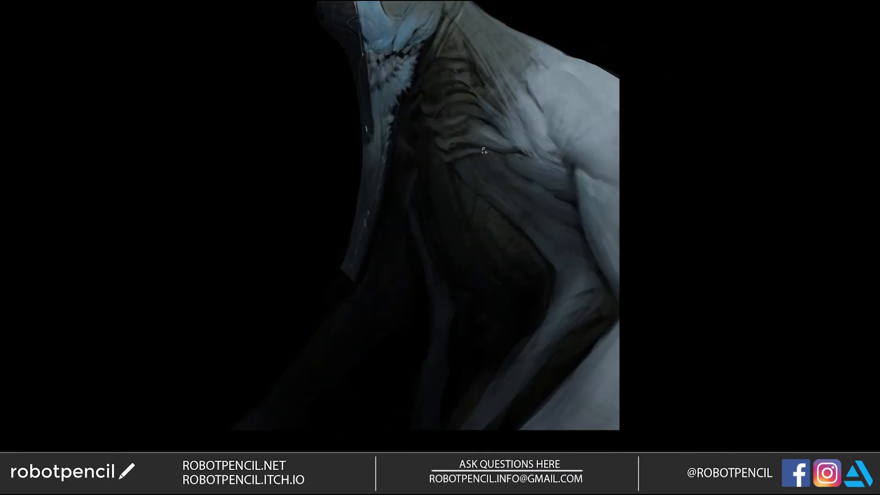
pyautogui.moveTo(453, 168); pyautogui.dragTo(445, 166)
pyautogui.hotkey('ctrl', 'shift', 'h')
pyautogui.moveTo(376, 184); pyautogui.dragTo(458, 198)
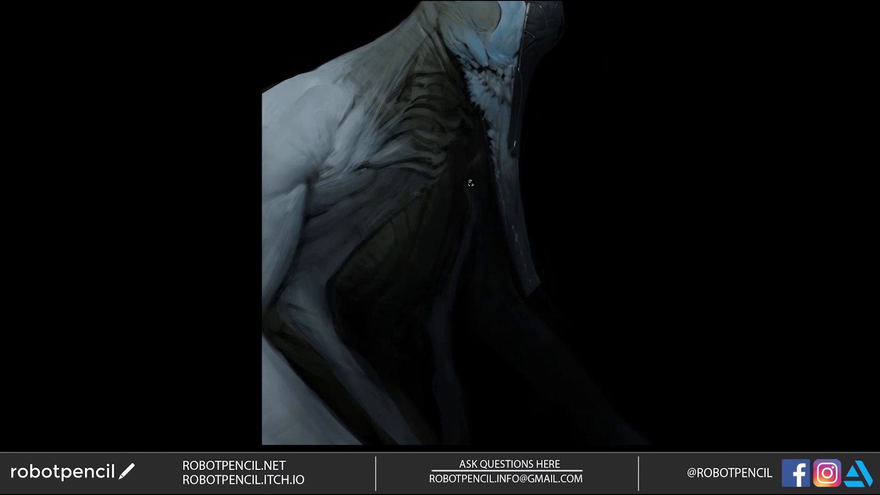
pyautogui.moveTo(367, 160); pyautogui.dragTo(433, 173)
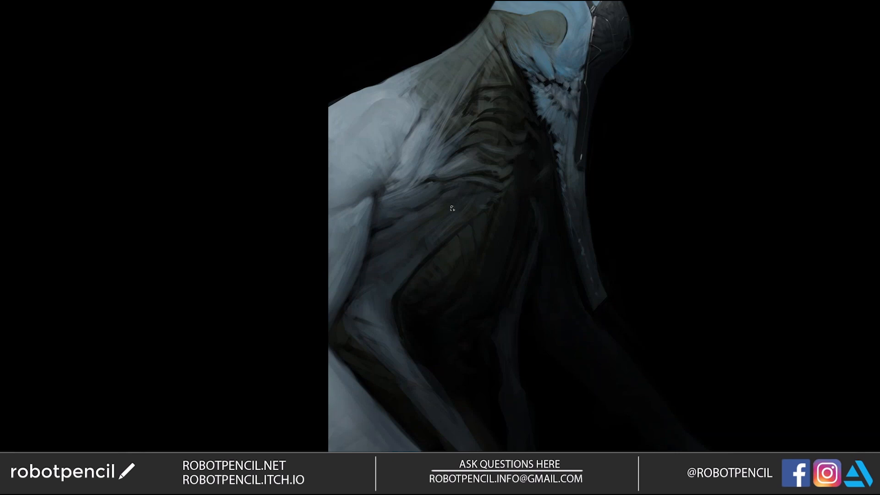
# Mirror the canvas both ways to examine the head and torso together.
pyautogui.keyDown('alt'); pyautogui.click(479, 221); pyautogui.keyUp('alt')
pyautogui.press('F2')
pyautogui.click(524, 150)
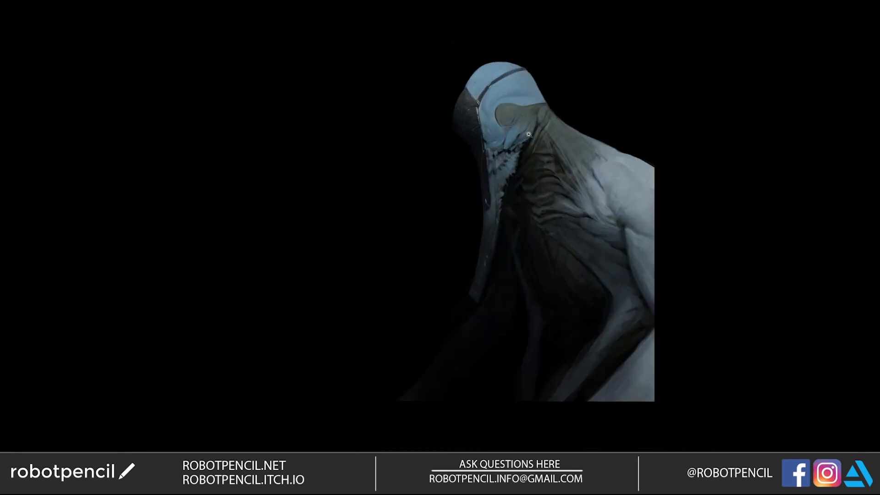
pyautogui.click(527, 138)
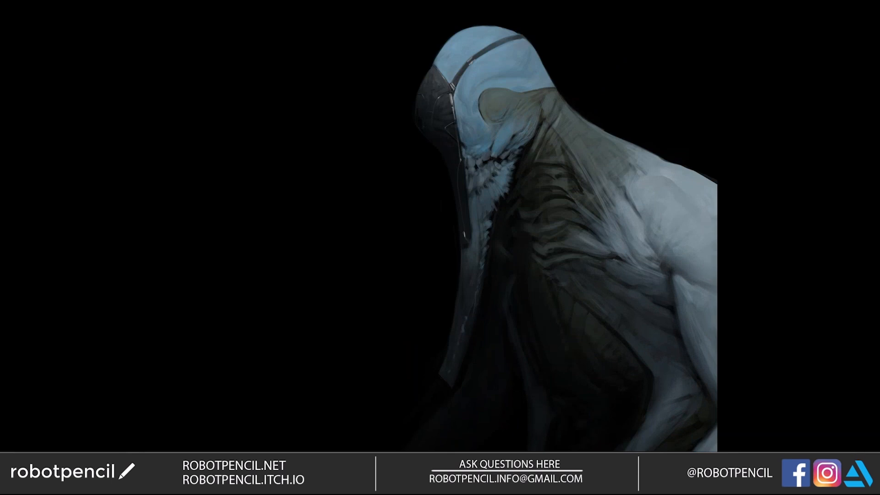
pyautogui.hotkey('ctrl', 'shift', 'h')
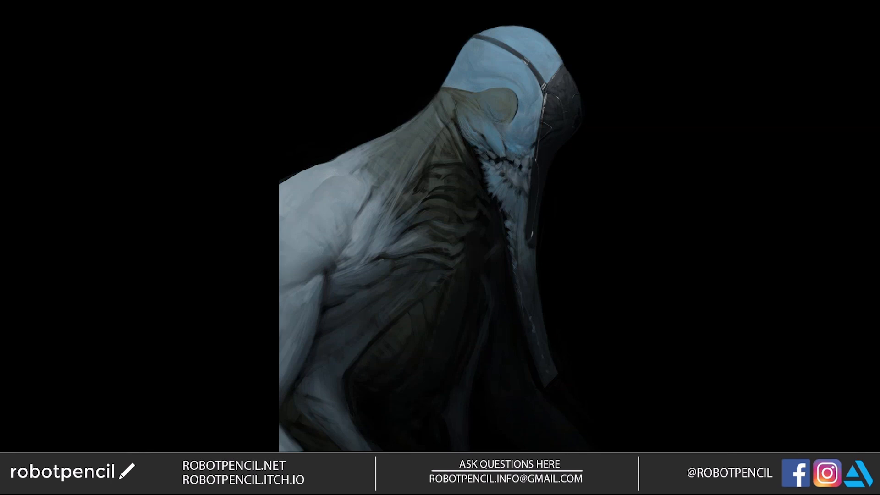
# Add a short stroke on the back of the neck, mirror the canvas and frame the head and shoulder.
pyautogui.moveTo(408, 119); pyautogui.dragTo(394, 130)
pyautogui.keyDown('alt'); pyautogui.click(463, 177); pyautogui.keyUp('alt')
pyautogui.keyDown('alt'); pyautogui.click(463, 177); pyautogui.keyUp('alt')
pyautogui.press('F2')
pyautogui.click(520, 176)
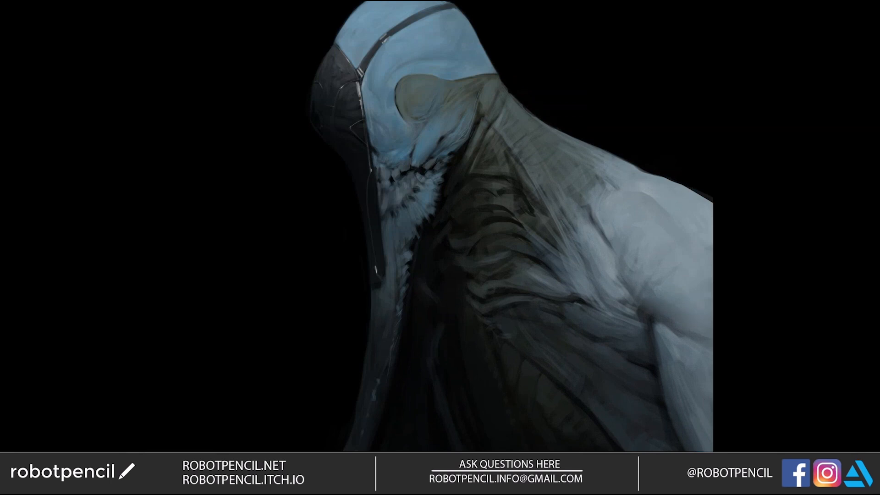
# Examine the head, neck and chest from far and near, mirroring the canvas several times.
pyautogui.keyDown('alt'); pyautogui.click(509, 175); pyautogui.keyUp('alt')
pyautogui.keyDown('alt'); pyautogui.click(509, 195); pyautogui.keyUp('alt')
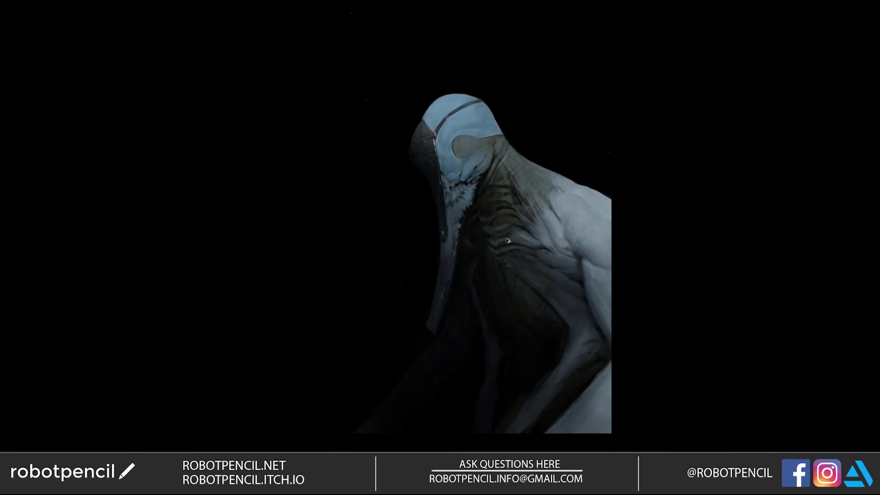
pyautogui.press('F2')
pyautogui.click(477, 170)
pyautogui.click(407, 156)
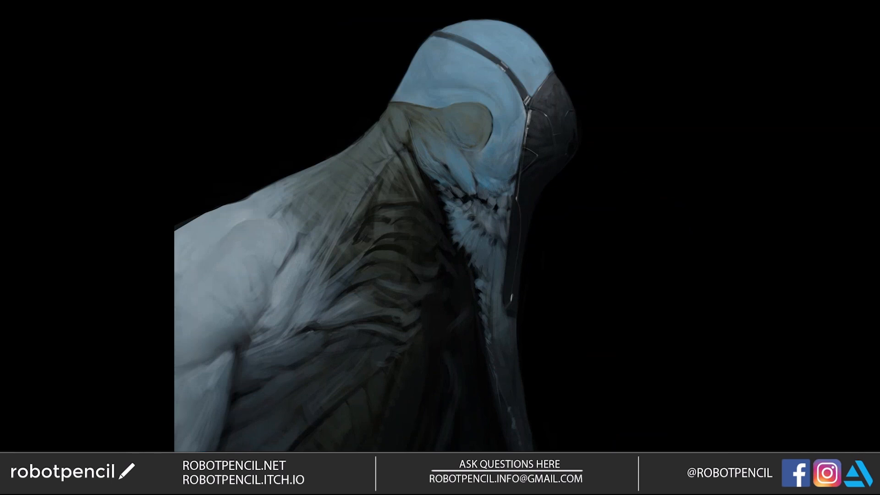
pyautogui.hotkey('ctrl', '-')
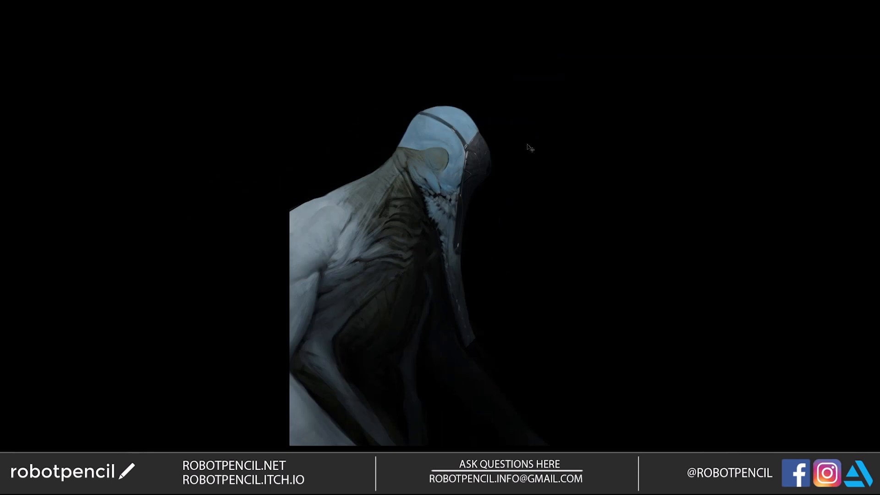
pyautogui.hotkey('ctrl', 'shift', 'h')
pyautogui.click(485, 185)
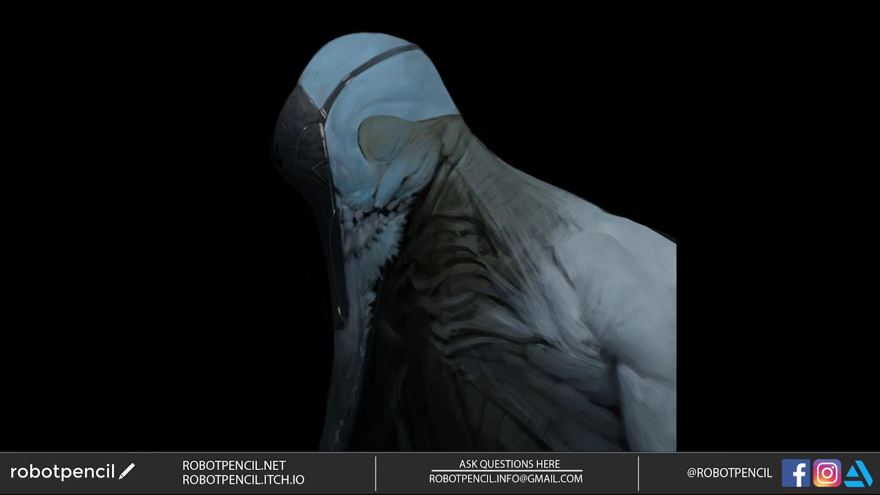
pyautogui.hotkey('ctrl', '-')
pyautogui.hotkey('ctrl', '-')
pyautogui.hotkey('ctrl', '+')
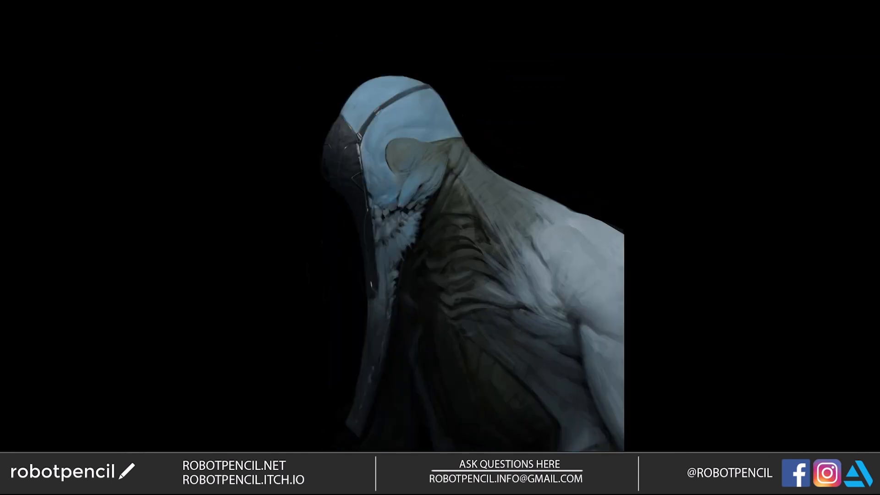
pyautogui.press('F2')
pyautogui.moveTo(368, 202); pyautogui.dragTo(456, 134)
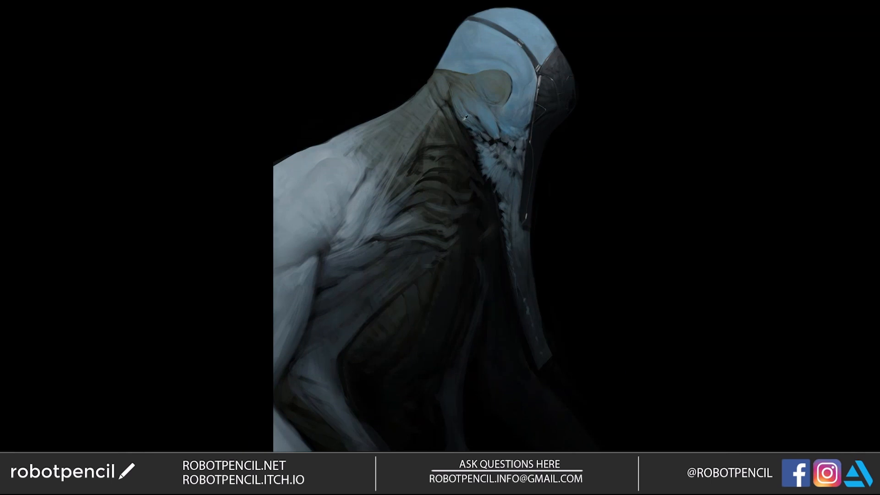
# Show the panels again and set up the Paint_2 brush preset at 40 px with a blue sampled from the jaw.
pyautogui.press('Tab')
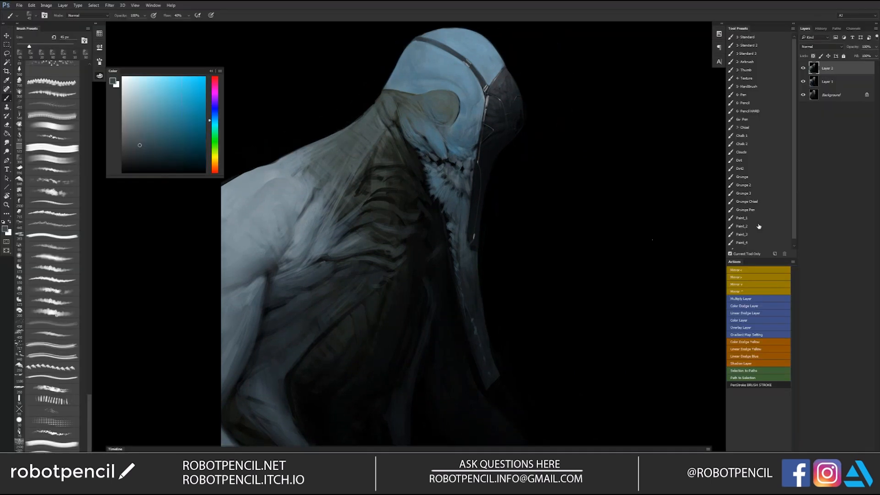
pyautogui.click(759, 226)
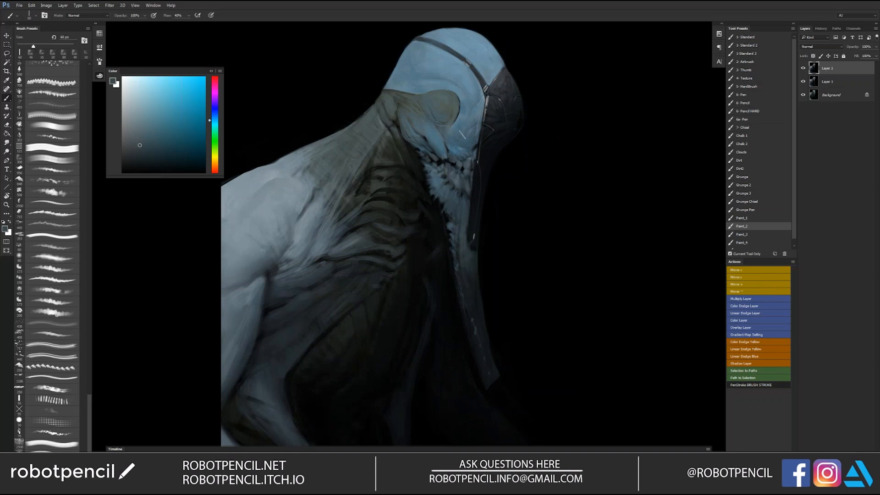
pyautogui.keyDown('alt'); pyautogui.click(432, 135); pyautogui.keyUp('alt')
pyautogui.press('[')
pyautogui.press('[')
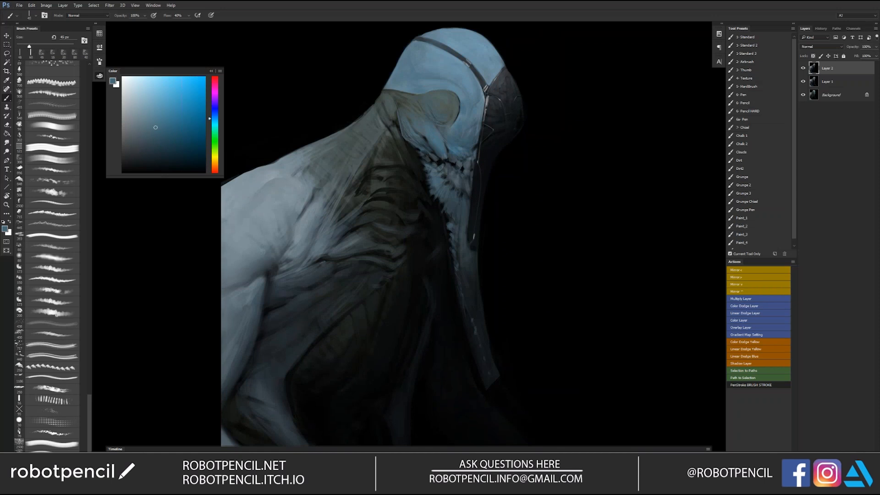
# Paint blue strokes along the back edge of the jaw and down the feathered edge of the throat.
pyautogui.moveTo(400, 120); pyautogui.dragTo(405, 133)
pyautogui.moveTo(405, 138); pyautogui.dragTo(415, 149)
pyautogui.keyDown('alt'); pyautogui.click(431, 163); pyautogui.keyUp('alt')
pyautogui.moveTo(419, 159); pyautogui.dragTo(428, 164)
pyautogui.moveTo(429, 182); pyautogui.dragTo(442, 211)
# Refine the jaw and throat edge in black with a 20 px brush, mirroring the canvas both ways.
pyautogui.hotkey('ctrl', 'shift', 'h')
pyautogui.press('d')
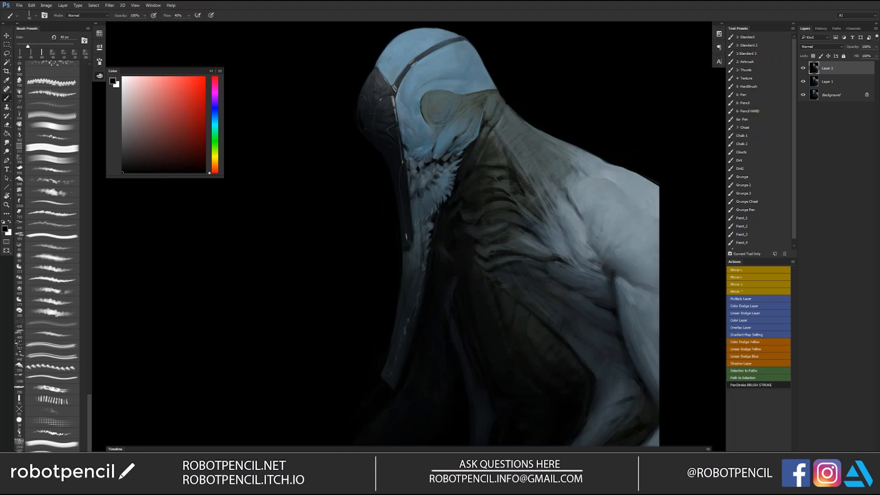
pyautogui.press('[')
pyautogui.press('[')
pyautogui.press('[')
pyautogui.hotkey('ctrl', 'shift', 'h')
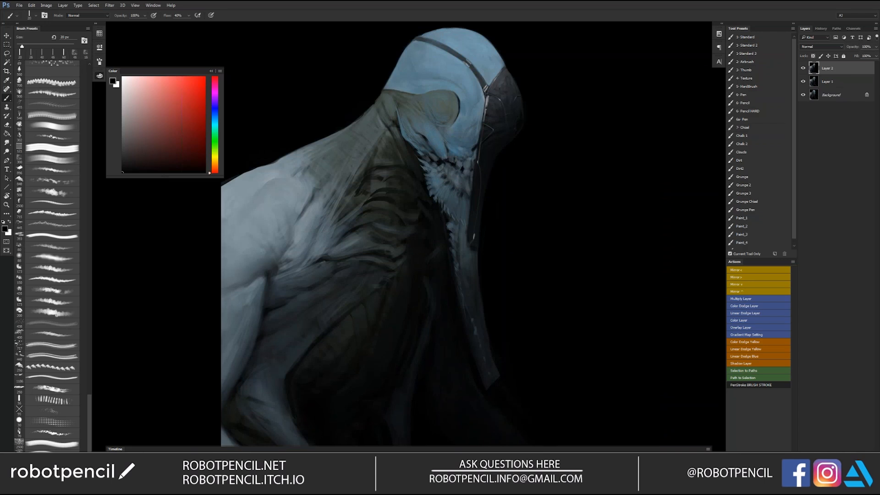
# Sample a light grey-blue beside the mask, switch to the Smudge tool at 20% strength and mirror the canvas.
pyautogui.keyDown('alt'); pyautogui.click(483, 97); pyautogui.keyUp('alt')
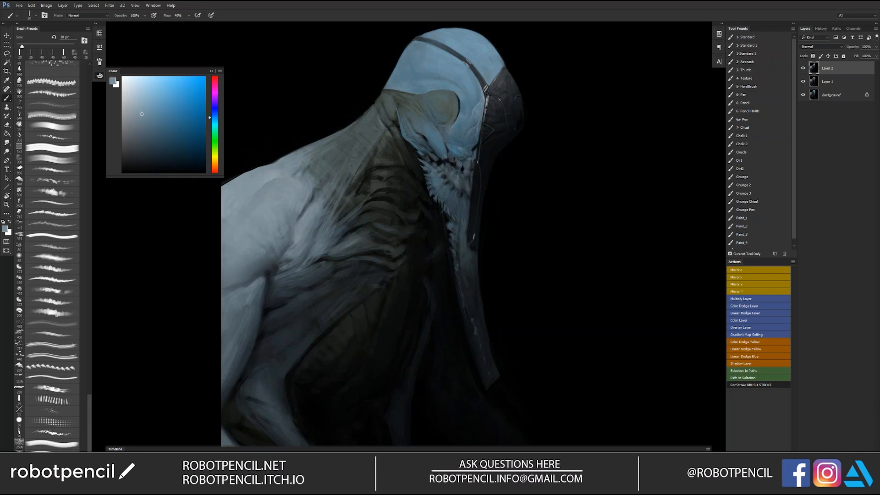
pyautogui.press('r')
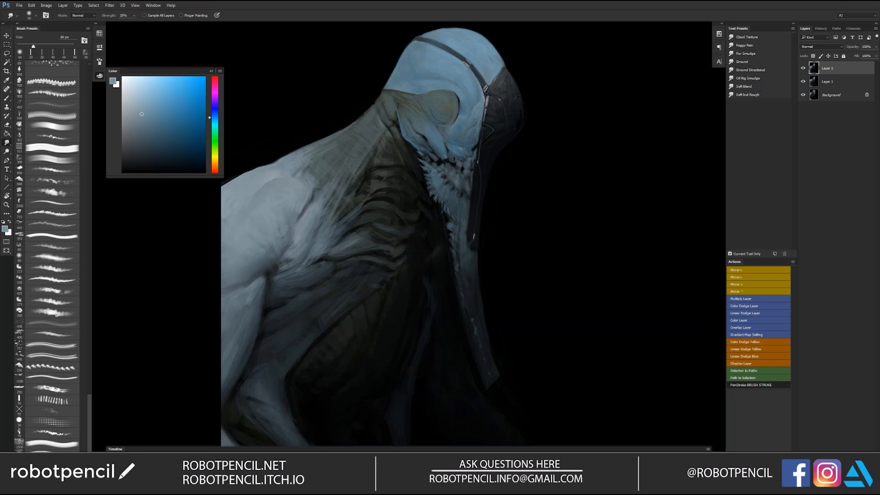
pyautogui.hotkey('ctrl', 'shift', 'h')
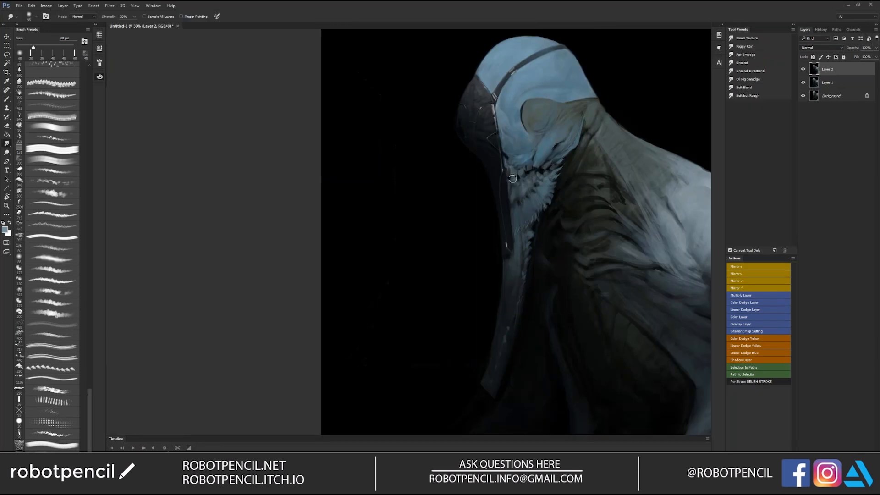
# Switch to full-screen view without panels and mirror the canvas to examine the whole figure and the throat.
pyautogui.press('f')
pyautogui.press('Tab')
pyautogui.moveTo(493, 218); pyautogui.dragTo(456, 196)
pyautogui.moveTo(502, 243); pyautogui.dragTo(496, 230)
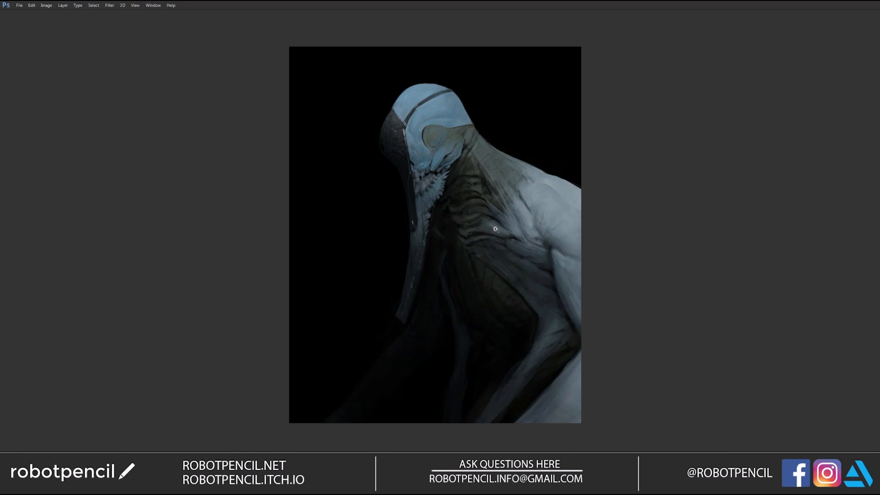
pyautogui.hotkey('ctrl', 'alt', 'h')
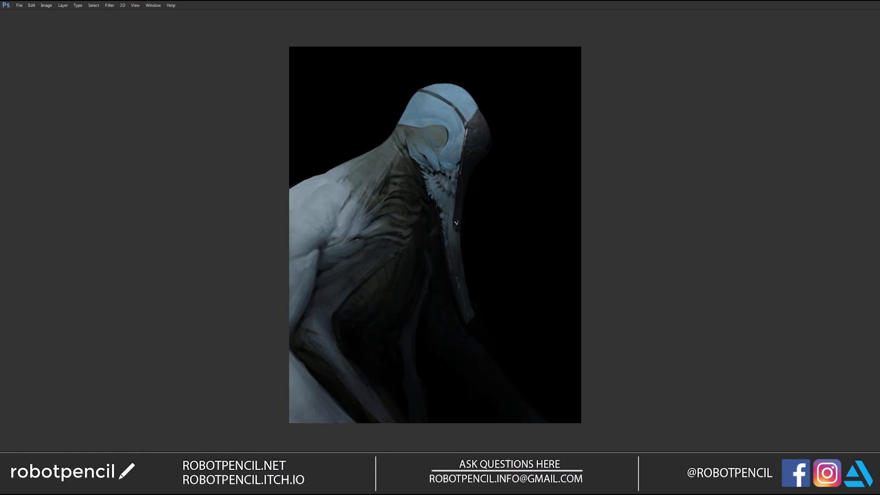
pyautogui.scroll(2, 456, 222)
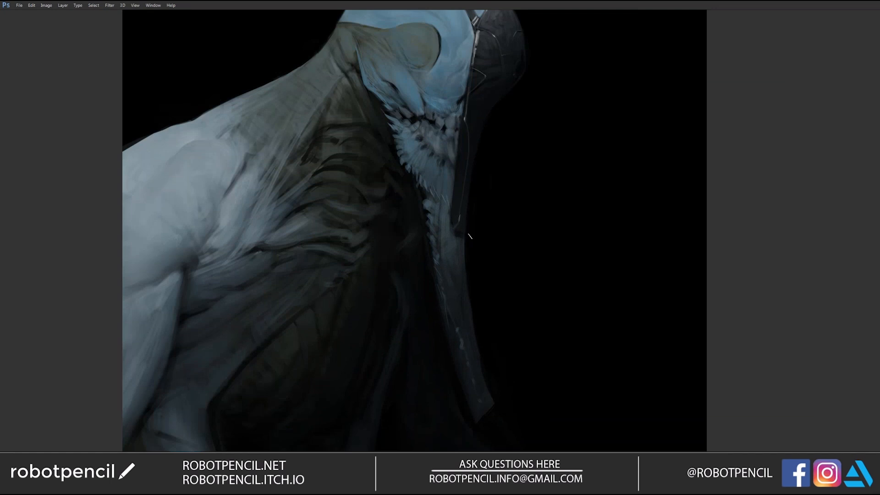
pyautogui.scroll(-1, 472, 283)
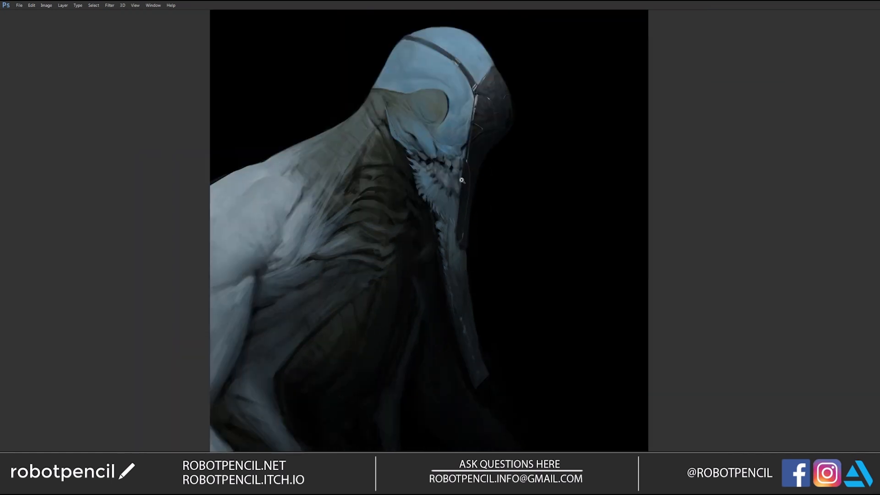
# Paint a soft blue skin fold from above the ear patch to the back of the neck, mirroring the canvas both ways.
pyautogui.click(452, 71)
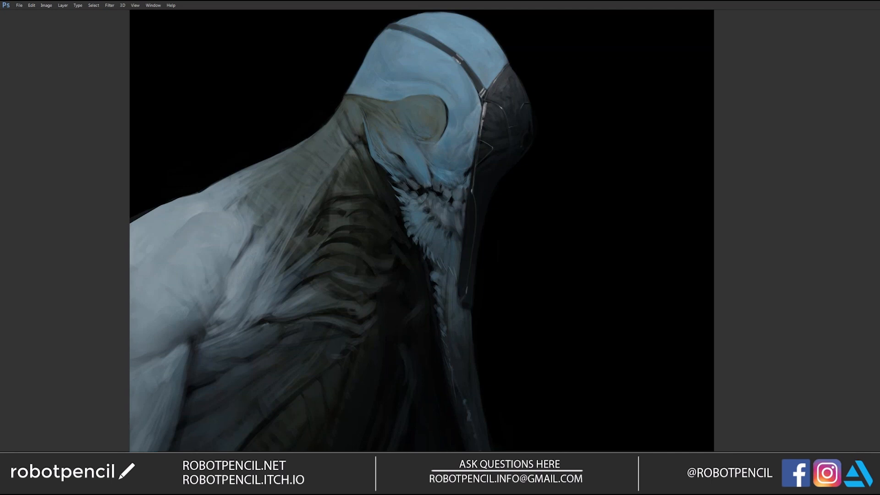
pyautogui.keyDown('alt'); pyautogui.click(475, 177); pyautogui.keyUp('alt')
pyautogui.keyDown('alt'); pyautogui.click(475, 183); pyautogui.keyUp('alt')
pyautogui.keyDown('alt'); pyautogui.click(475, 191); pyautogui.keyUp('alt')
pyautogui.hotkey('ctrl', 'shift', 'h')
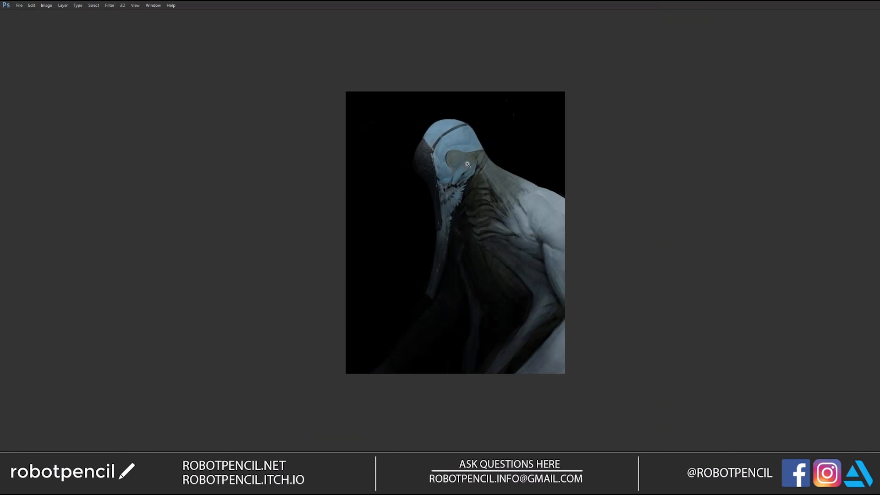
pyautogui.click(467, 164)
pyautogui.click(467, 164)
pyautogui.click(467, 164)
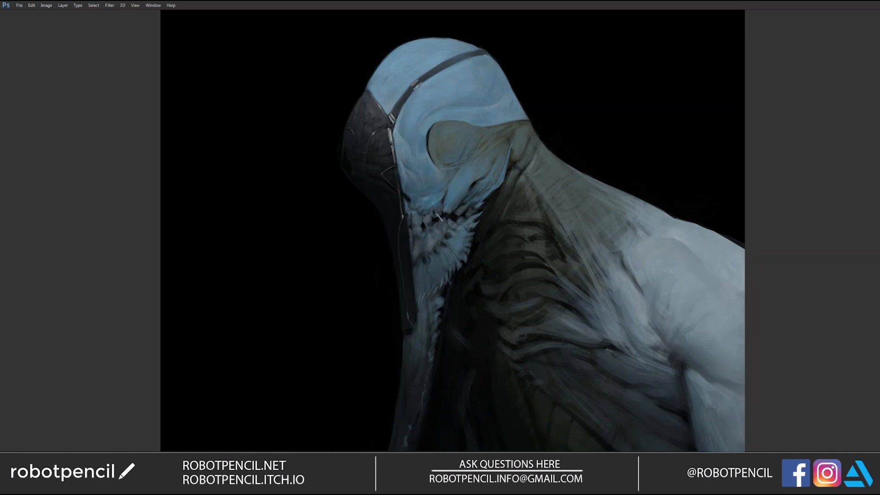
pyautogui.hotkey('ctrl', 'shift', 'h')
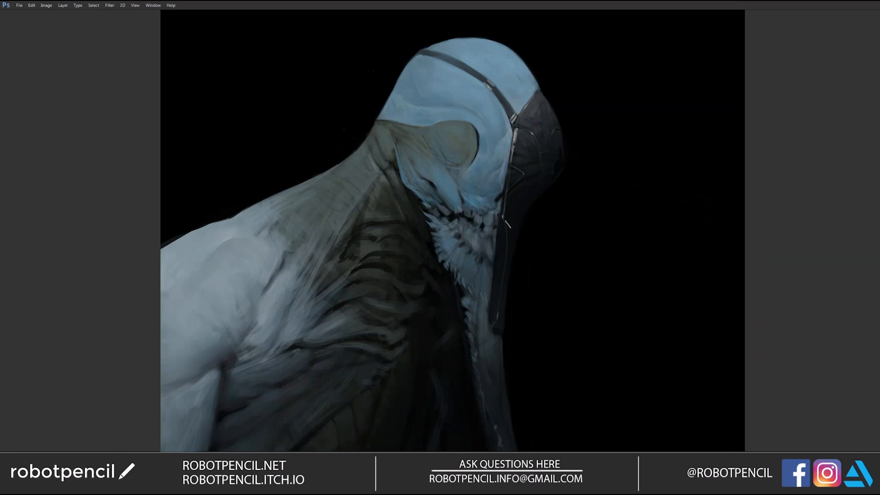
# Touch up the lower tip of the mask's side piece and the feathered texture on the throat.
pyautogui.moveTo(500, 337)
pyautogui.mouseDown()
pyautogui.moveTo(490, 259)
pyautogui.moveTo(499, 317)
pyautogui.mouseUp()
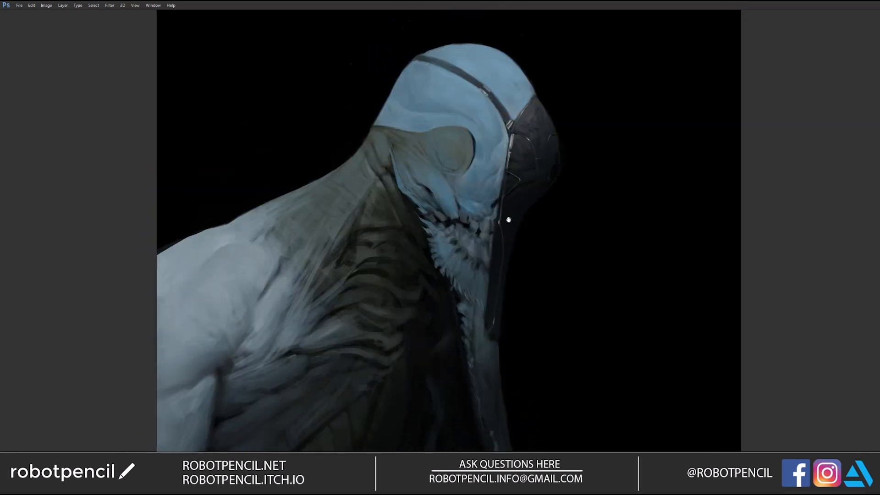
pyautogui.moveTo(505, 256); pyautogui.dragTo(515, 209)
pyautogui.moveTo(474, 239); pyautogui.dragTo(484, 254)
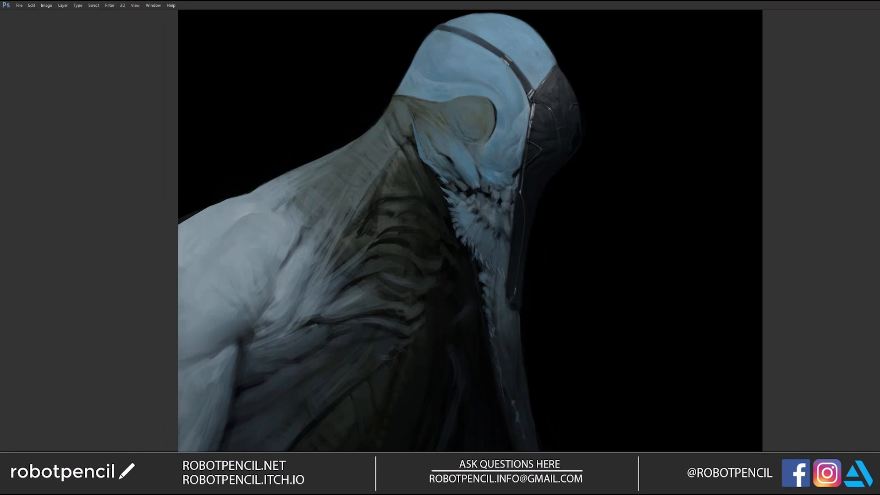
# Zoom out, mirror the canvas and cycle the screen modes to a full-screen view without panels.
pyautogui.hotkey('ctrl', '-')
pyautogui.press('F2')
pyautogui.press('f')
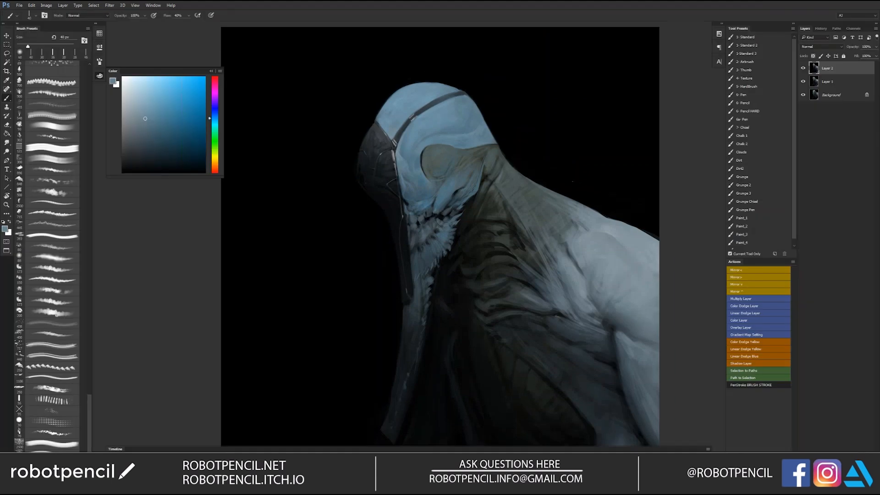
pyautogui.press('f')
pyautogui.press('f')
pyautogui.press('f')
pyautogui.press('f')
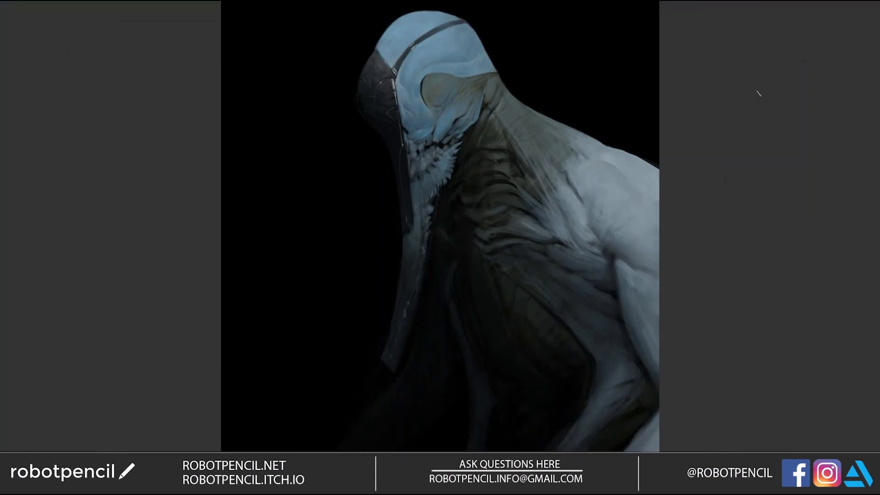
# Mirror the canvas, add a stroke where the neck meets the shoulder and zoom out to the whole painting.
pyautogui.press('F2')
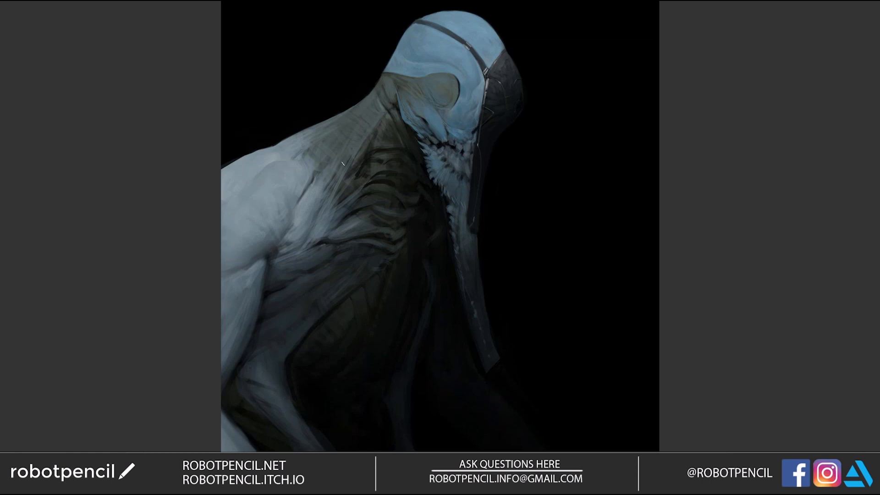
pyautogui.moveTo(339, 164); pyautogui.dragTo(328, 191)
pyautogui.scroll(-2, 308, 292)
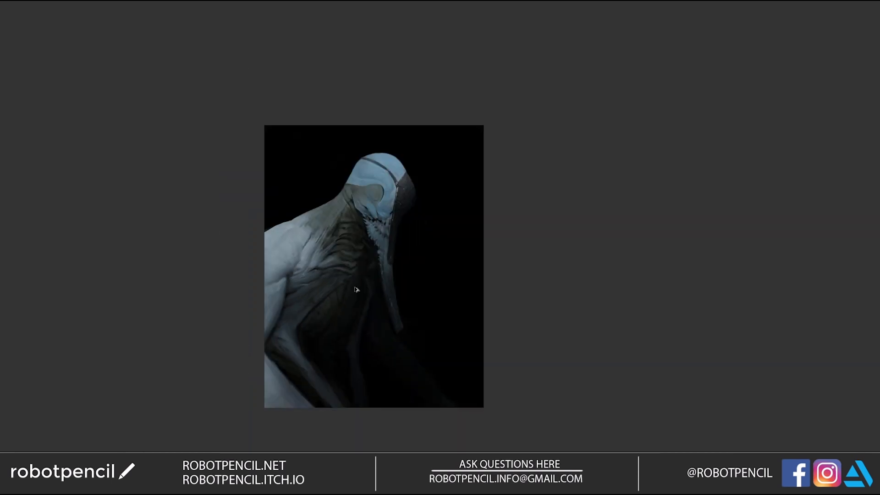
# Check the whole painting in mirrored views at different zoom levels, and return to the standard screen mode with panels.
pyautogui.press('F2')
pyautogui.scroll(3, 360, 281)
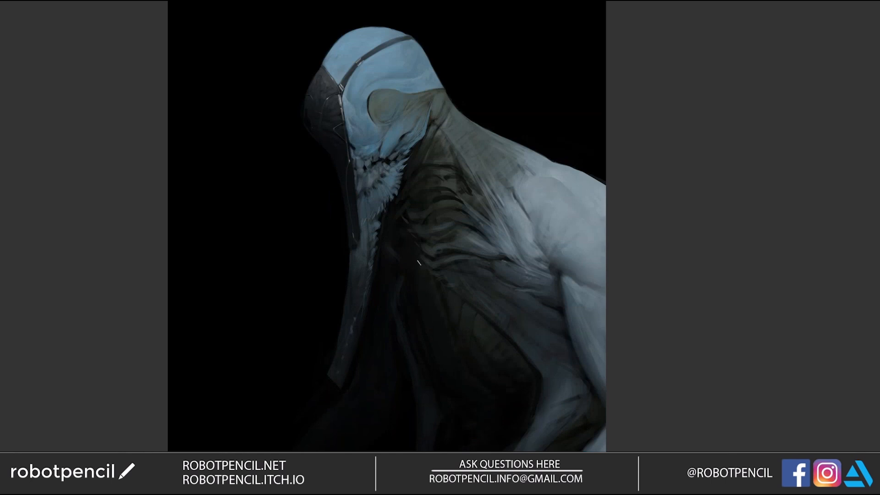
pyautogui.scroll(-2, 440, 303)
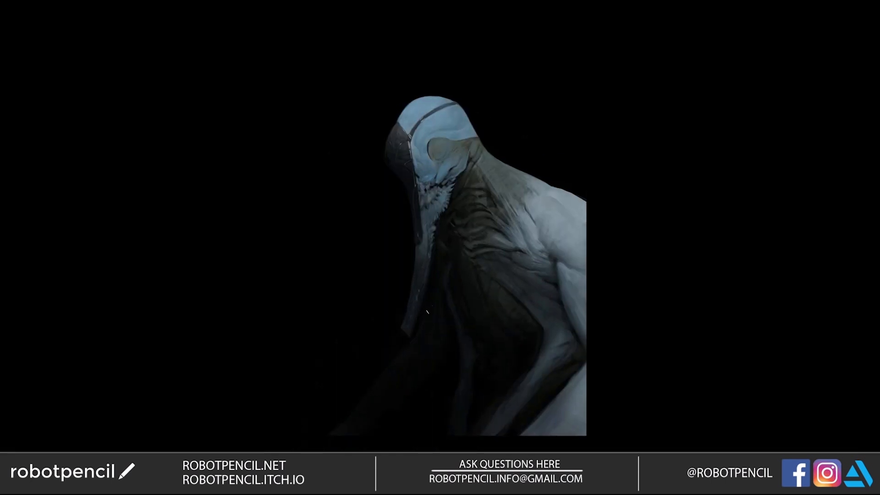
pyautogui.hotkey('ctrl', 'shift', 'h')
pyautogui.press('f')
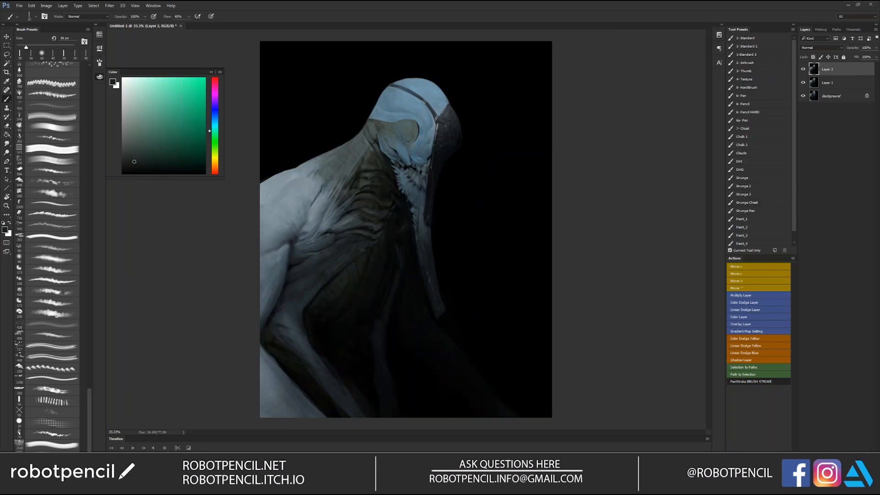
# Switch to the Chrome browser, search for "vitaly bulgarov" in a new tab, and open the Art of Vitaly Bulgarov site in a maximized window.
pyautogui.hotkey('alt', 'Tab')
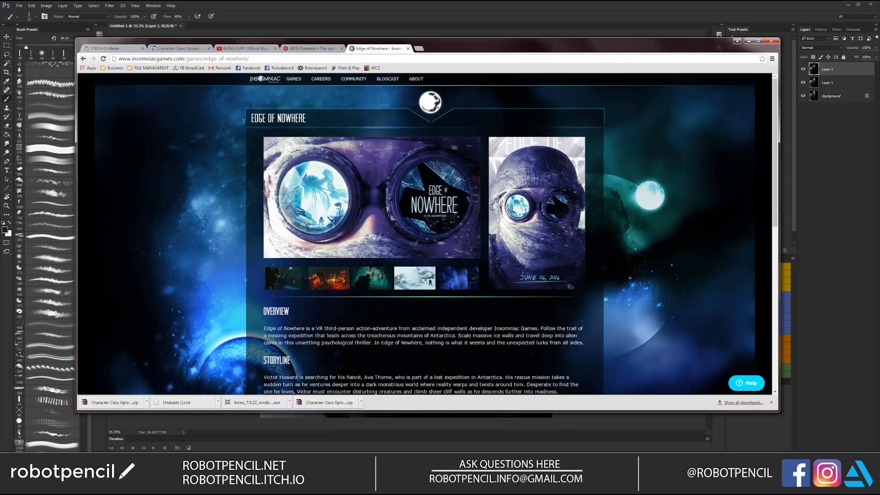
pyautogui.click(419, 49)
pyautogui.write('vita')
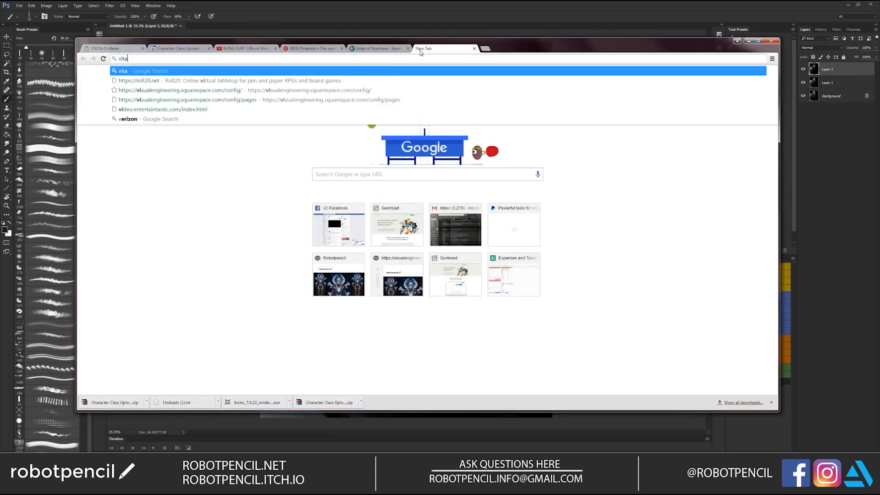
pyautogui.write('ly b')
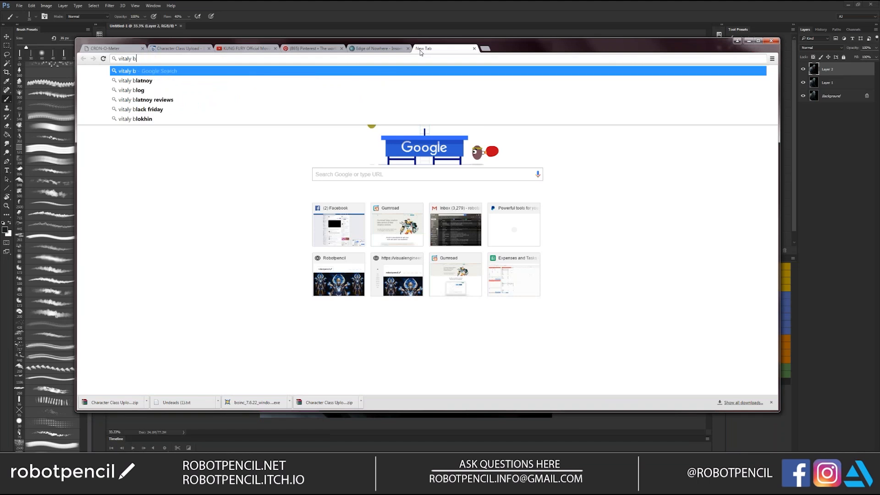
pyautogui.write('ulgarov')
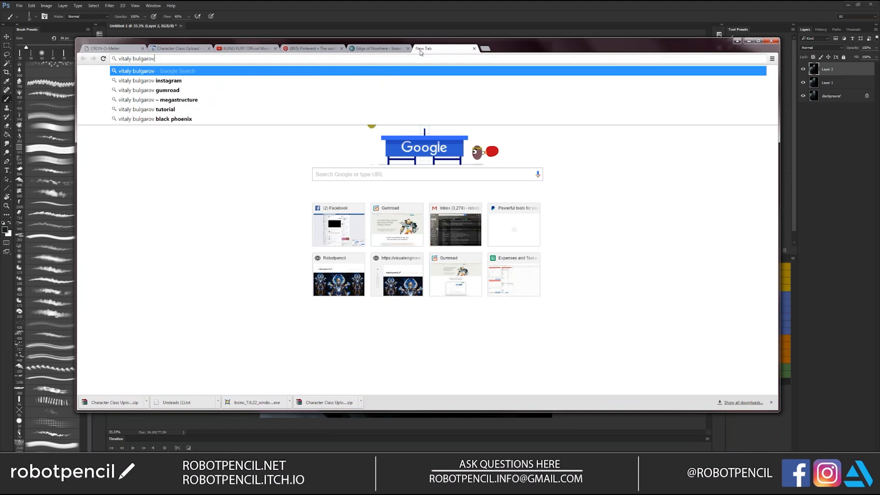
pyautogui.press('Return')
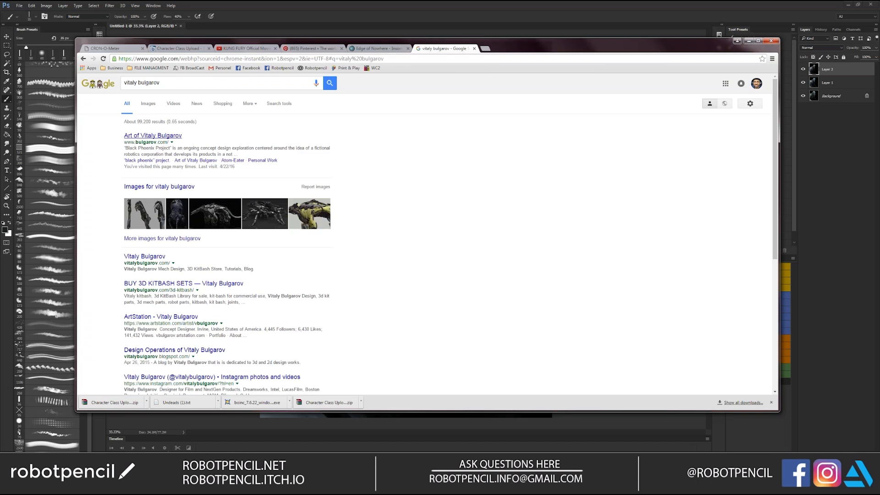
pyautogui.click(151, 136)
pyautogui.doubleClick(553, 52)
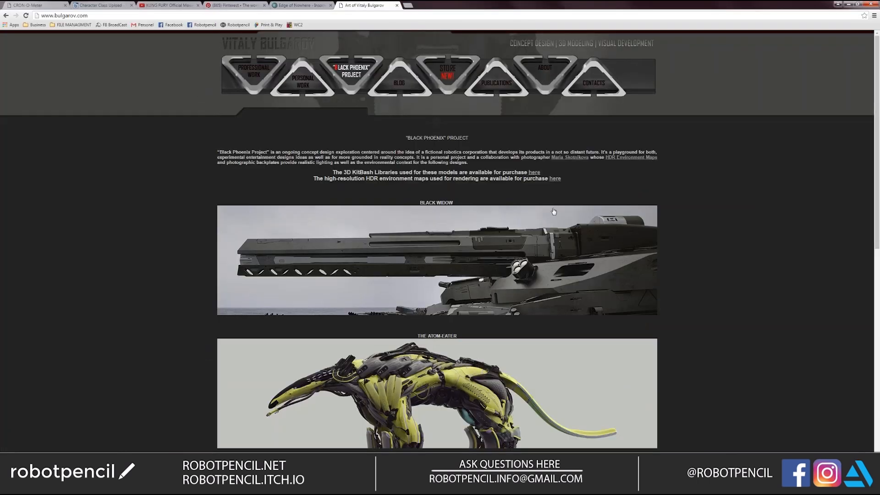
# Look over the Black Phoenix project page, select its web address, and switch to the Skype group chat and back.
pyautogui.scroll(-3, 553, 211)
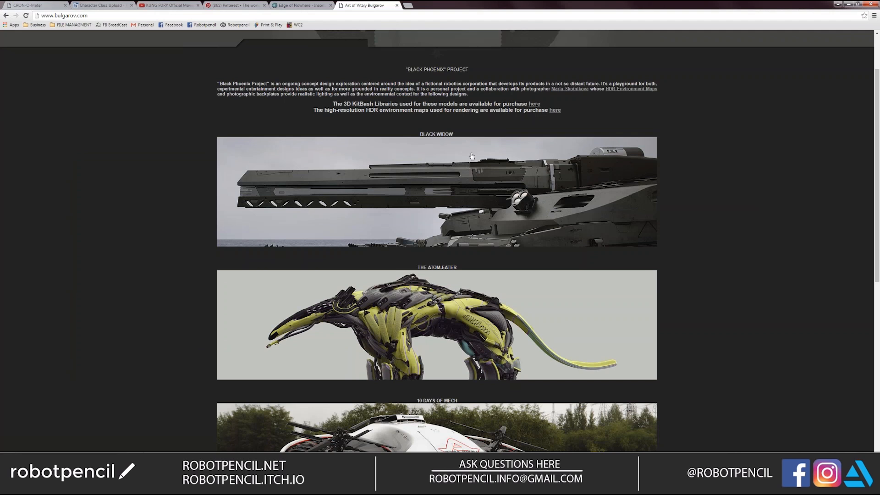
pyautogui.scroll(3, 386, 147)
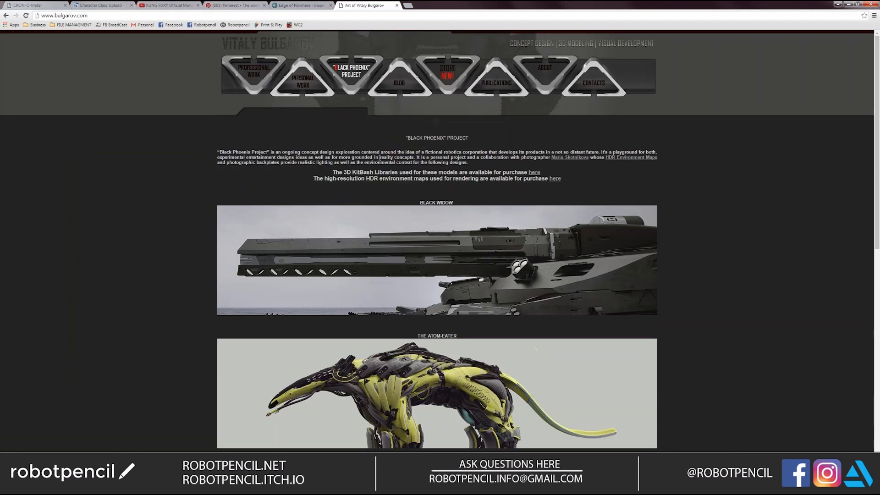
pyautogui.scroll(-1, 339, 124)
pyautogui.scroll(1, 298, 87)
pyautogui.hotkey('ctrl', 'l')
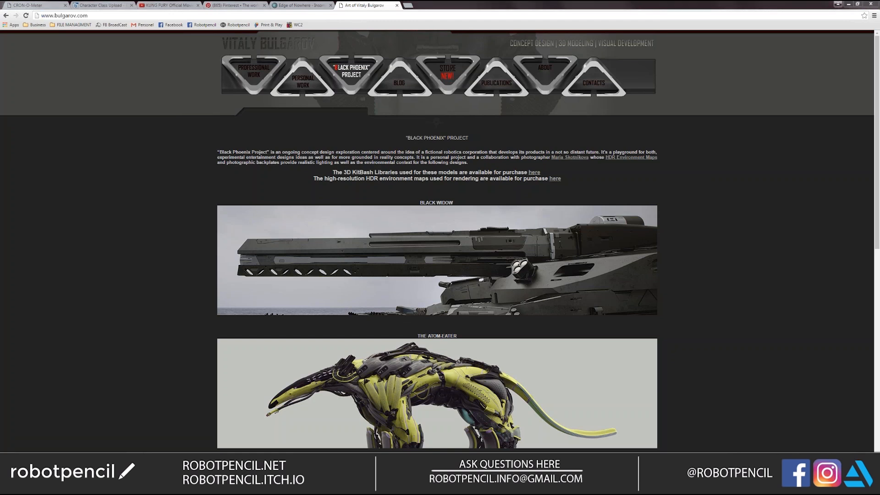
pyautogui.hotkey('alt', 'Tab')
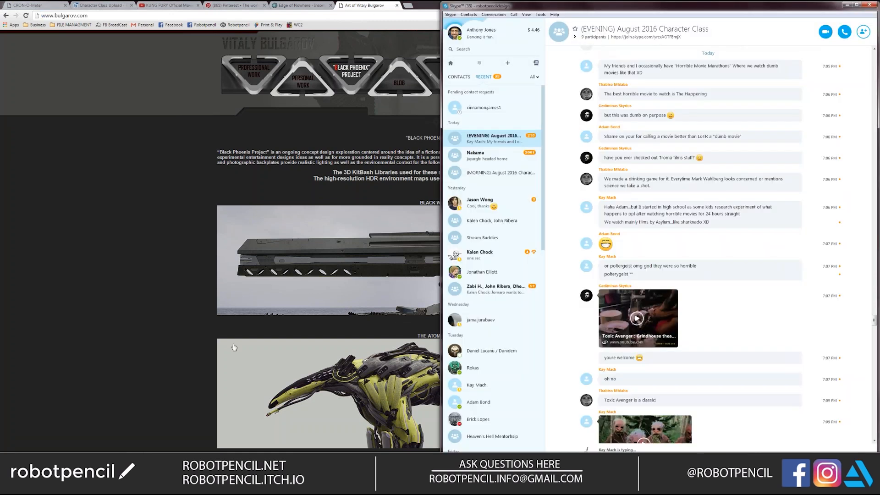
pyautogui.click(93, 264)
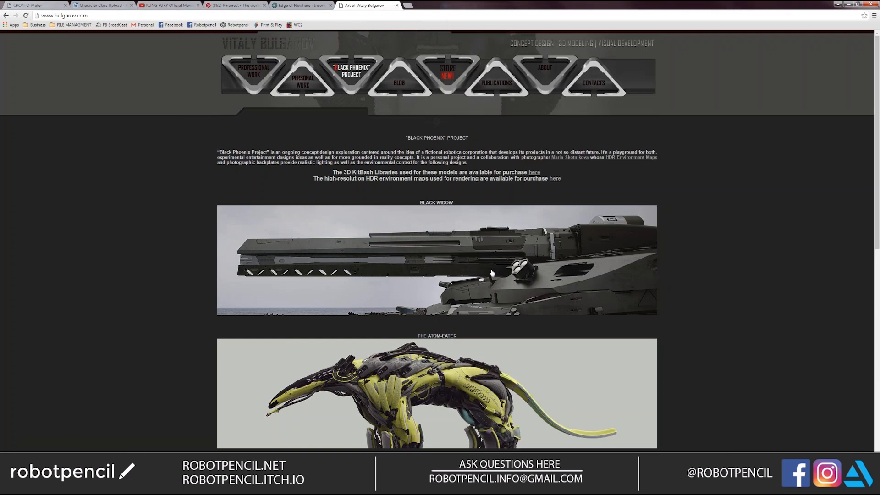
# Browse the Black Phoenix project list, open the Black Widow project, and examine the full assembly render of the tank.
pyautogui.scroll(-10, 492, 273)
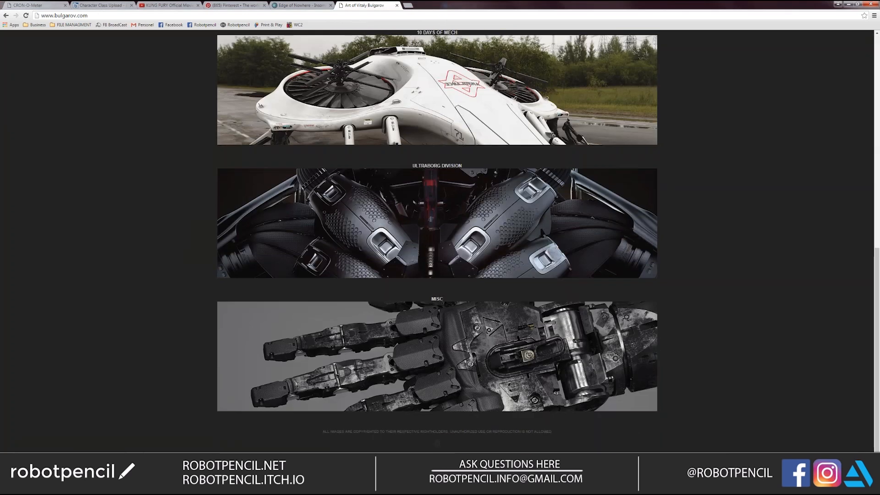
pyautogui.scroll(10, 487, 264)
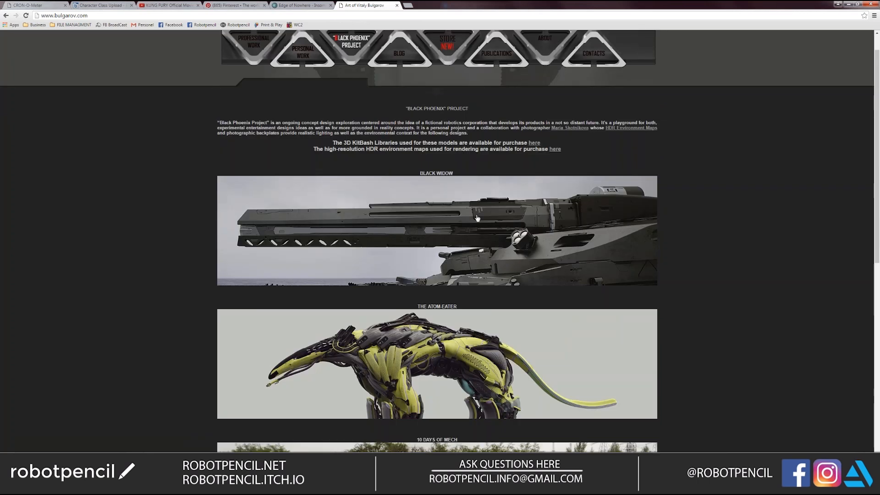
pyautogui.click(477, 218)
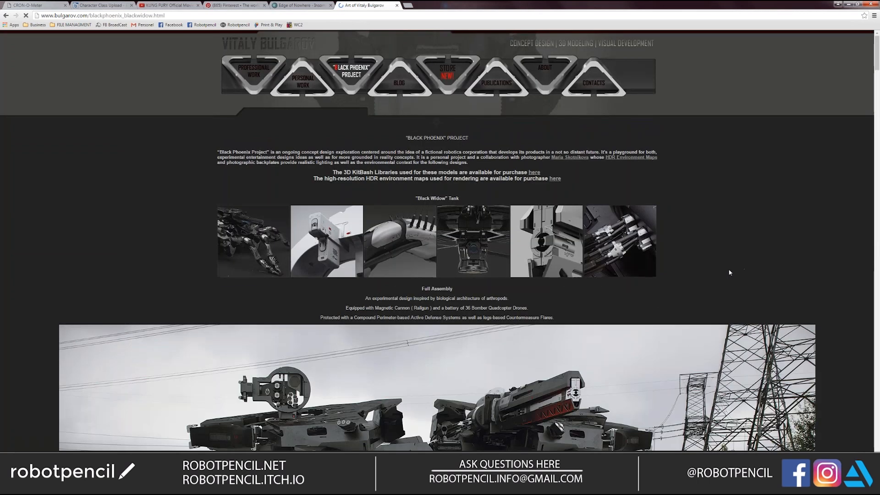
pyautogui.scroll(-5, 438, 240)
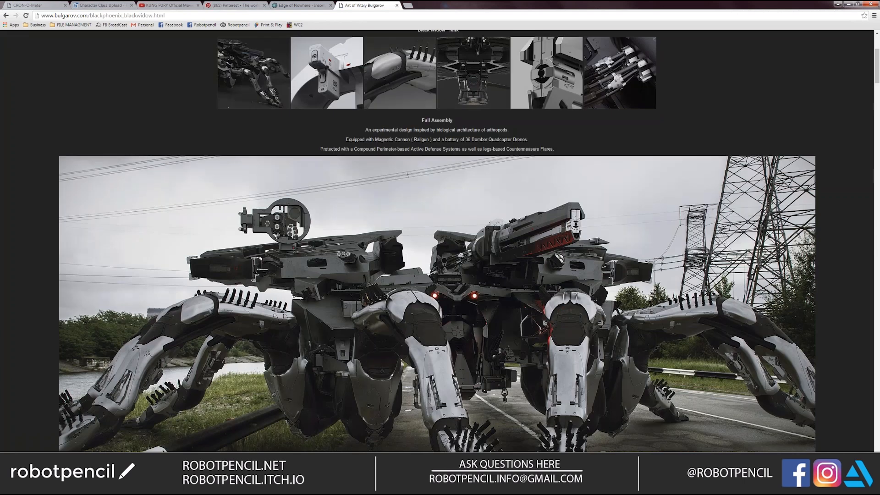
pyautogui.scroll(-1, 438, 240)
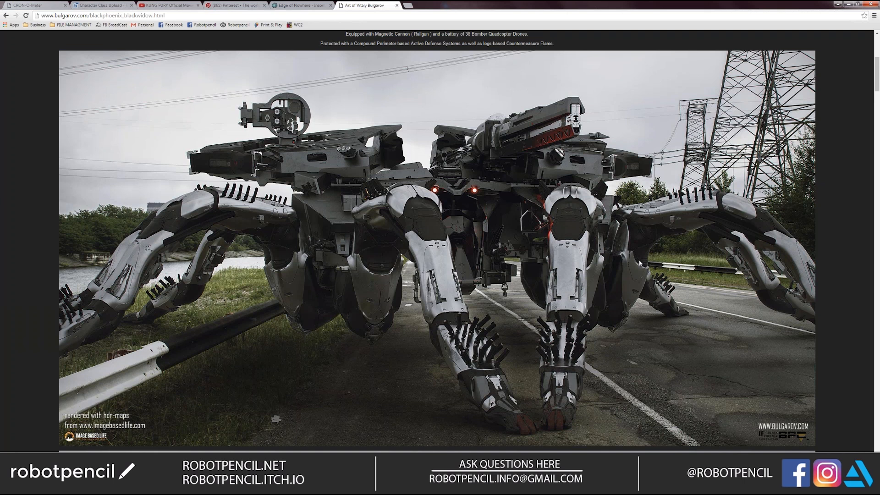
pyautogui.scroll(5, 641, 264)
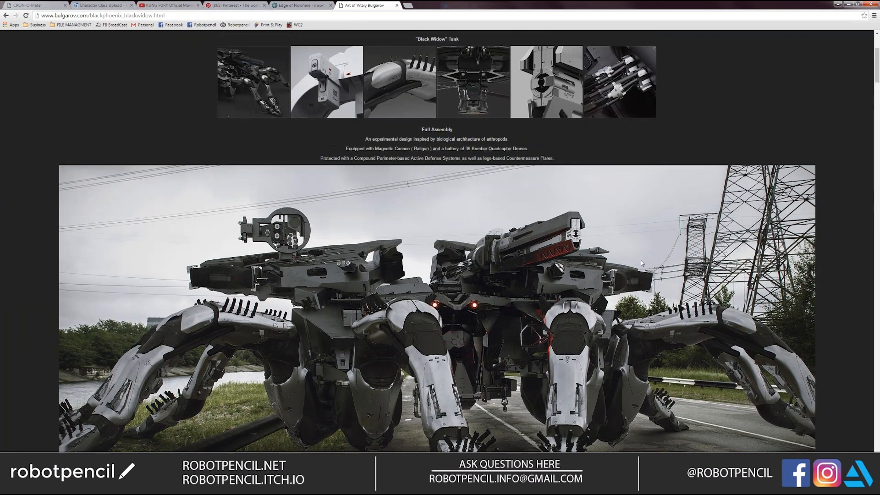
pyautogui.scroll(1, 642, 263)
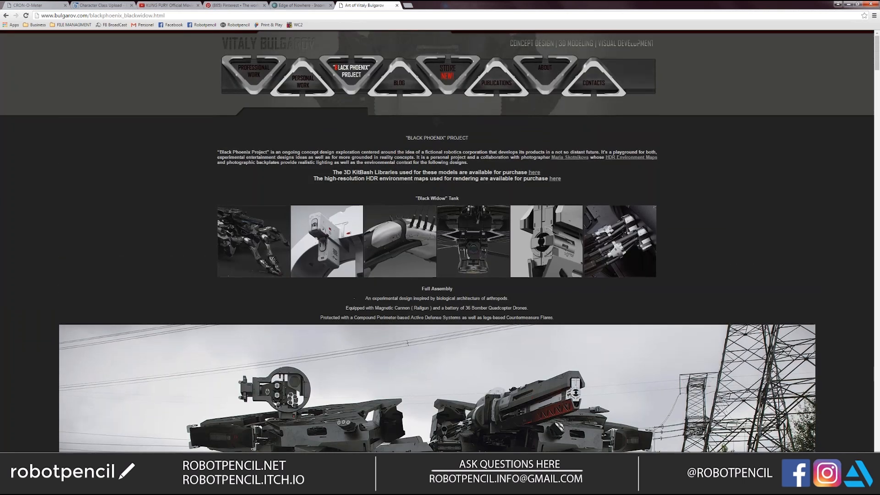
# Examine the Black Widow tank's outdoor, close-up and studio renders along the page and return to its beginning.
pyautogui.scroll(-3, 642, 263)
pyautogui.scroll(-20, 641, 264)
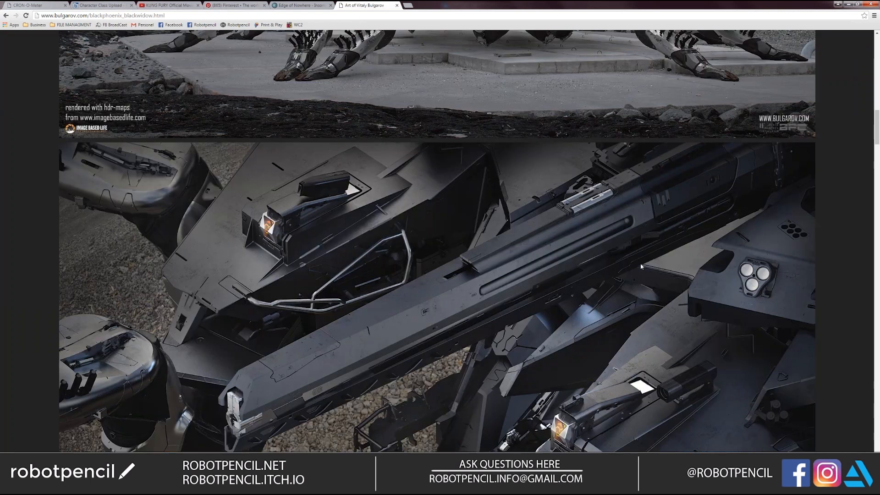
pyautogui.scroll(-18, 641, 266)
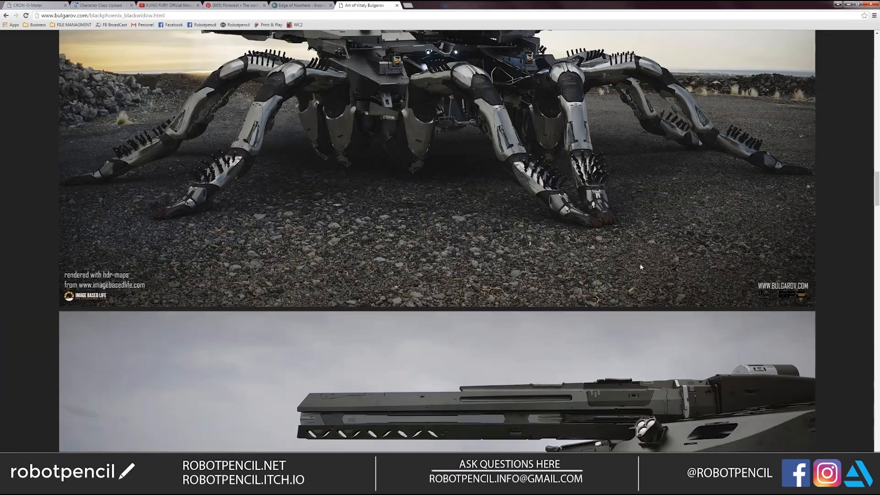
pyautogui.scroll(-18, 639, 270)
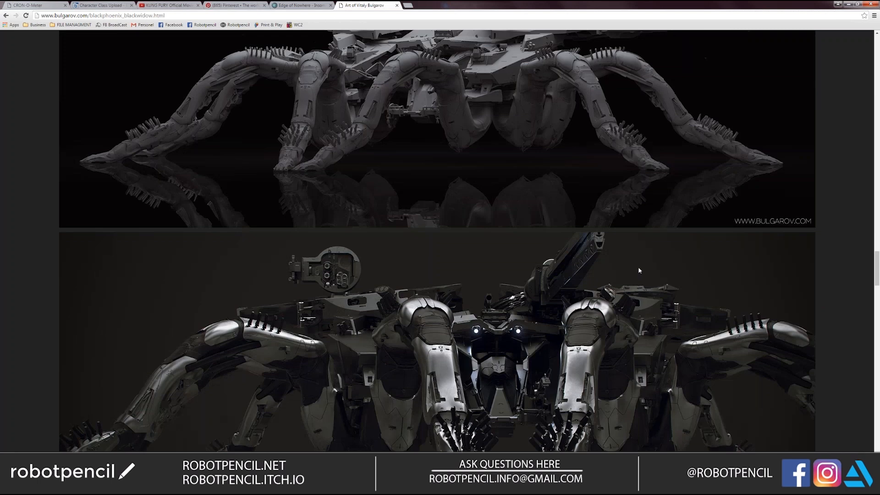
pyautogui.scroll(-15, 639, 271)
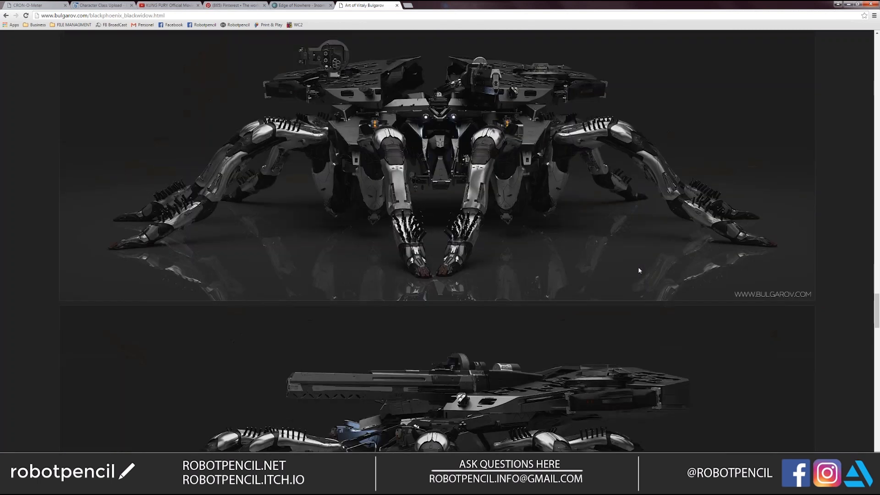
pyautogui.scroll(-18, 639, 269)
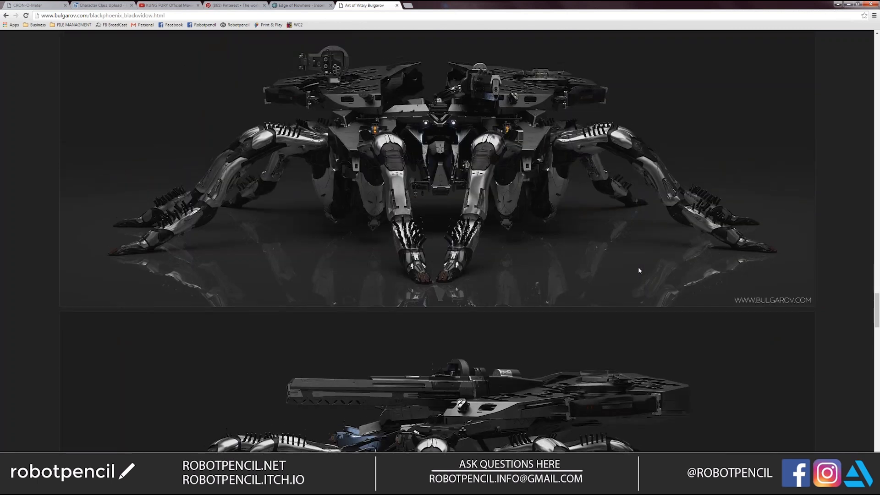
pyautogui.scroll(20, 638, 270)
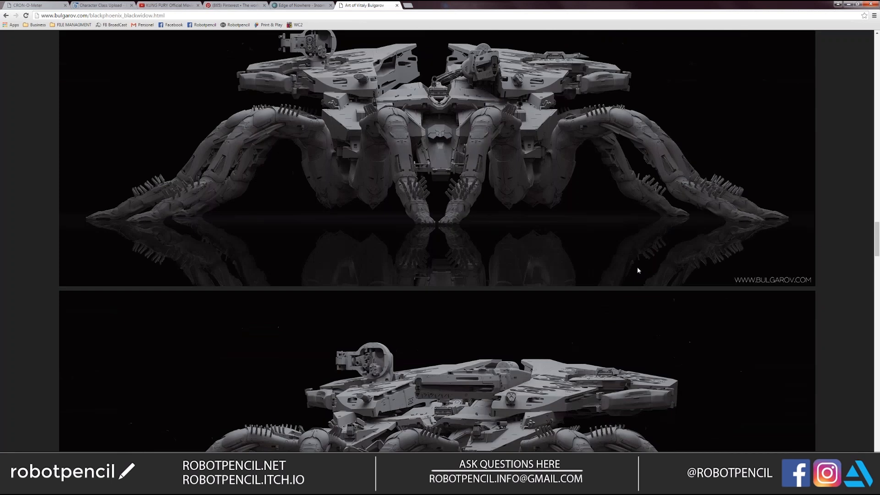
pyautogui.scroll(20, 638, 270)
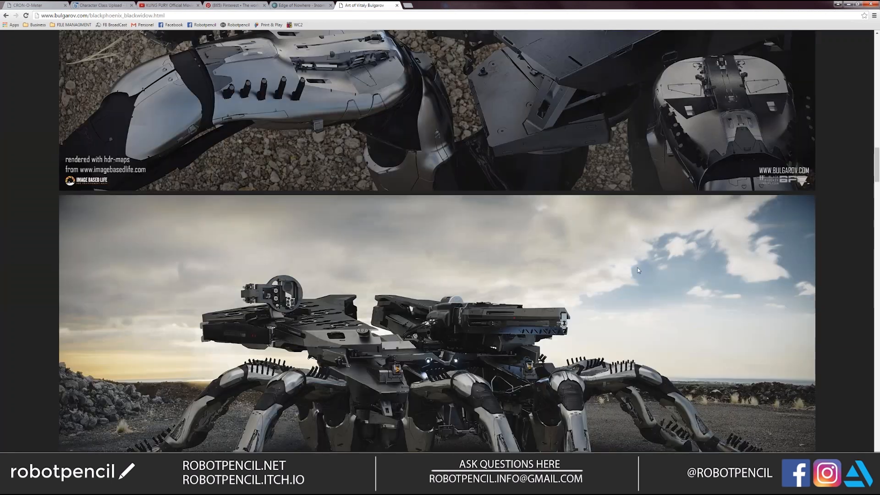
pyautogui.scroll(15, 638, 271)
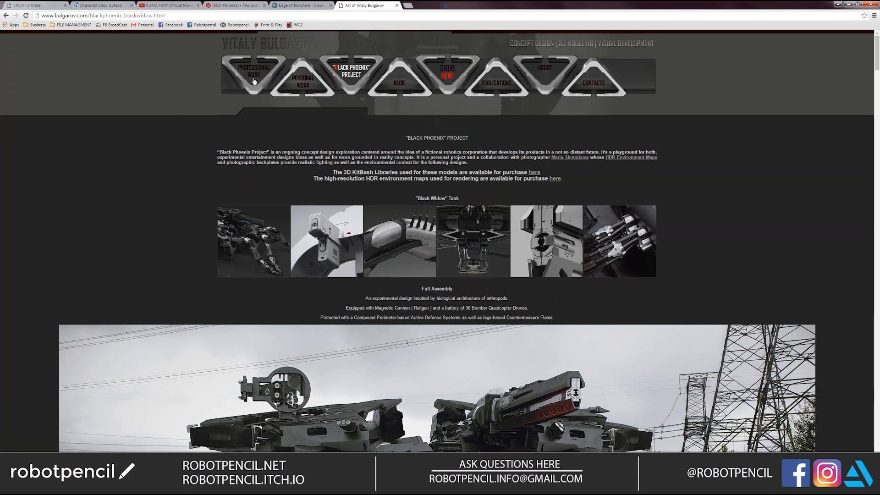
# Open the Personal Work gallery, switch to Professional Work, and look over the listed film and game projects.
pyautogui.click(321, 81)
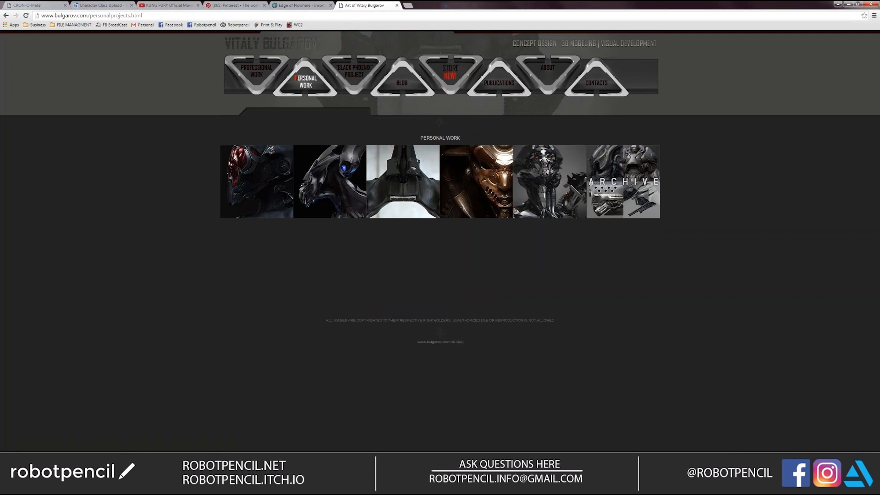
pyautogui.click(257, 72)
pyautogui.scroll(-3, 708, 269)
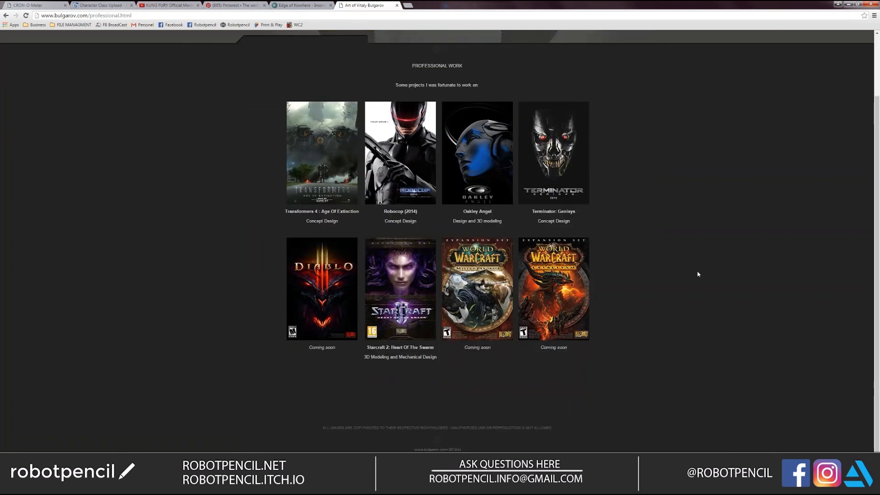
pyautogui.scroll(3, 700, 273)
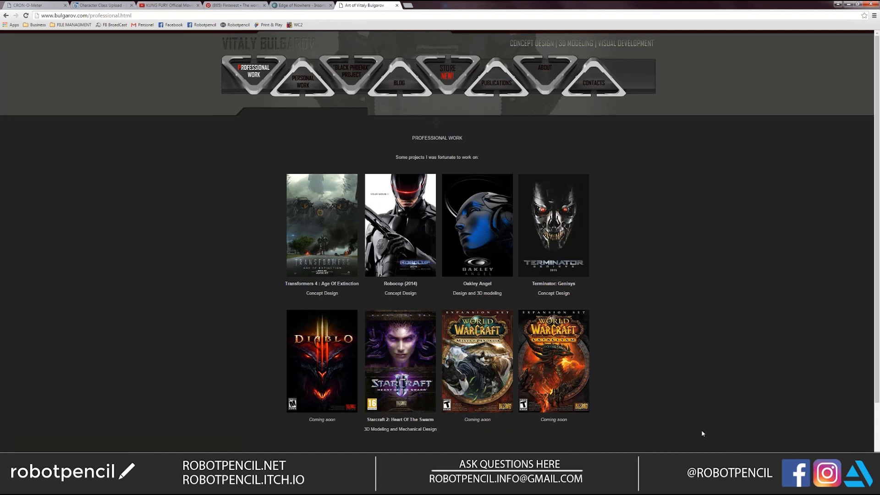
# Open the Starcraft 2: Heart Of The Swarm project page, view its opening cinematic on YouTube, and close the video tab.
pyautogui.scroll(-3, 353, 354)
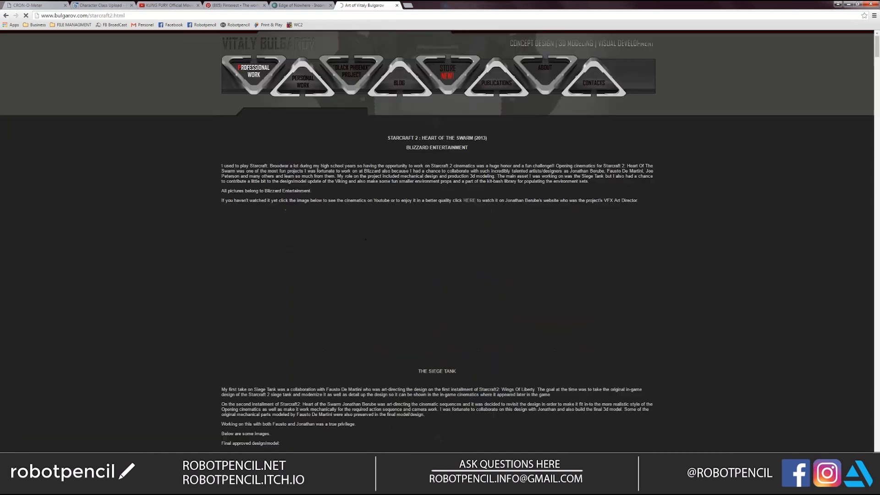
pyautogui.click(224, 143)
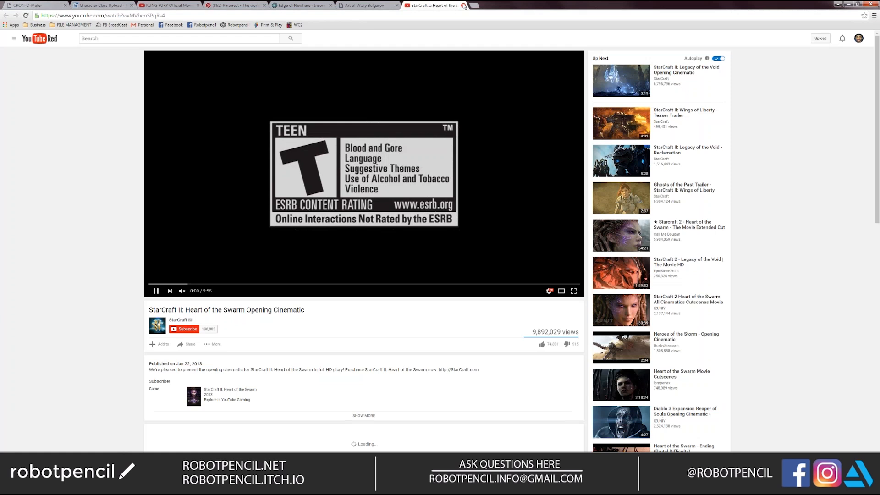
pyautogui.click(461, 5)
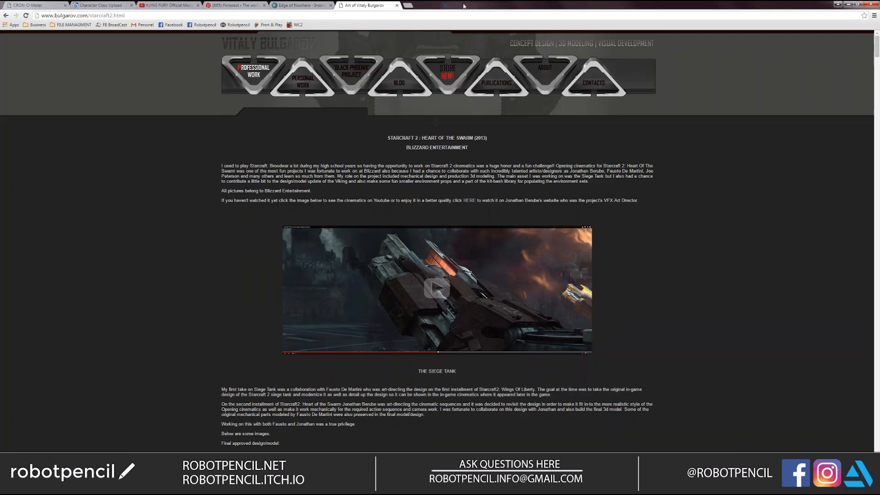
# Return to the Professional Work gallery, reopen the Starcraft 2: Heart Of The Swarm project, and examine the Siege Tank renders.
pyautogui.click(6, 16)
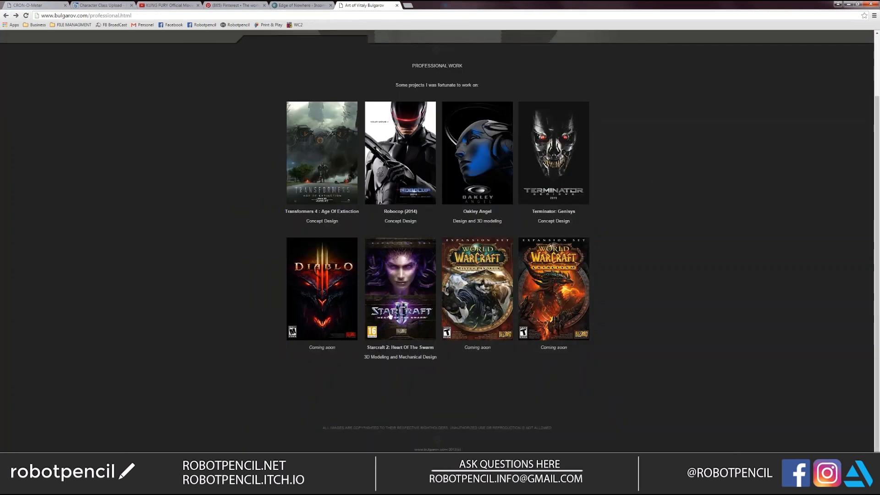
pyautogui.click(406, 286)
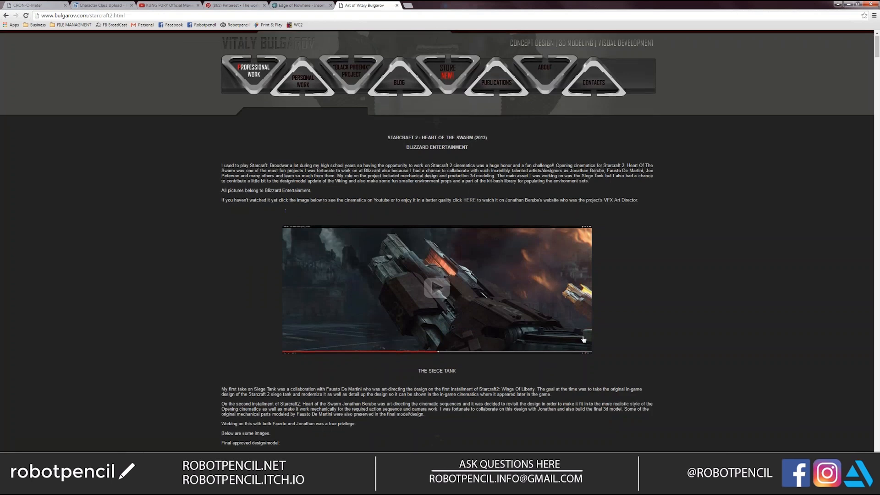
pyautogui.scroll(-8, 579, 339)
pyautogui.scroll(-19, 580, 338)
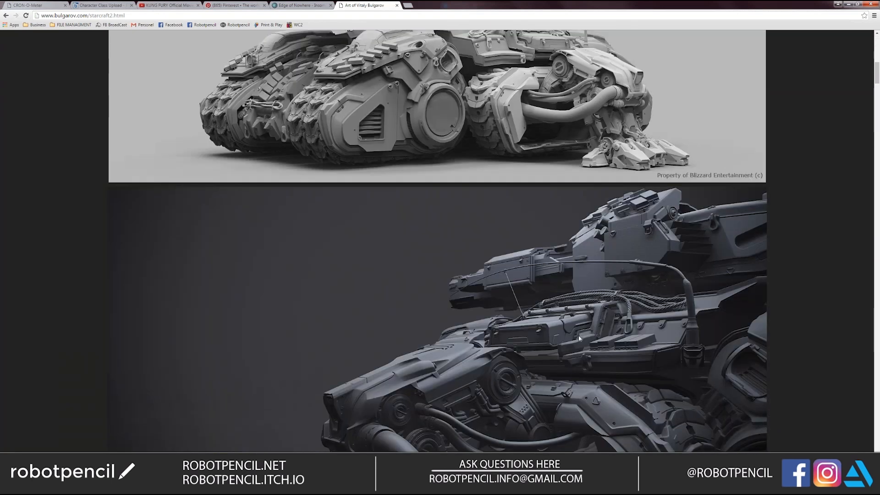
pyautogui.scroll(-20, 576, 338)
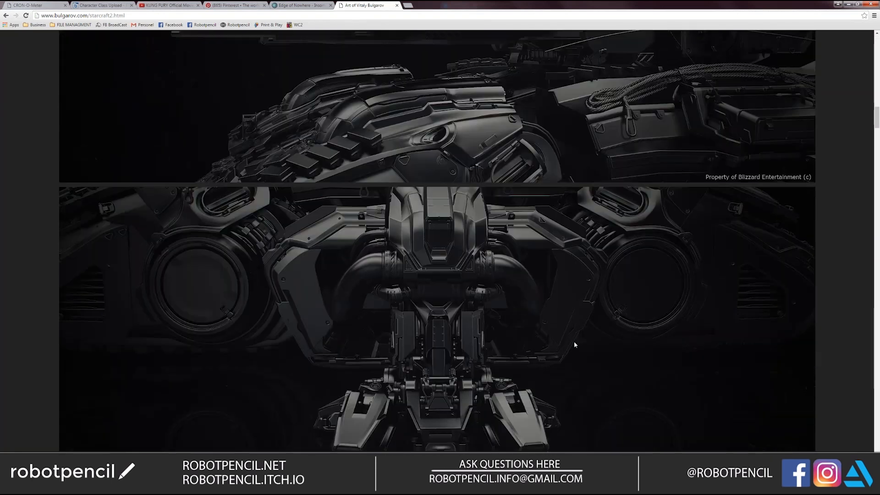
# Close the portfolio page, put the browser away, and switch back to the creature painting in Photoshop.
pyautogui.click(397, 5)
pyautogui.click(857, 4)
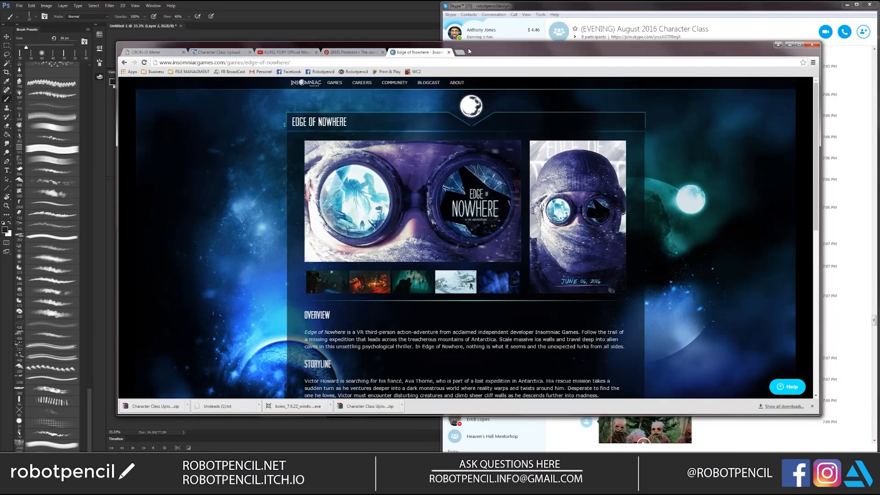
pyautogui.click(785, 46)
pyautogui.click(359, 4)
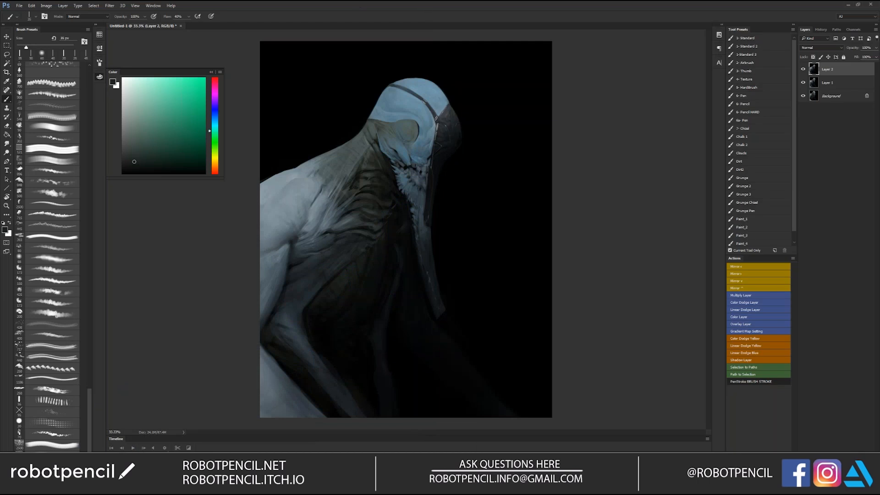
# Display the painting at 50% in full-screen mode with the interface hidden, framing the creature's head and torso.
pyautogui.press('Tab')
pyautogui.press('z')
pyautogui.click(431, 167)
pyautogui.press('Tab')
pyautogui.press('f')
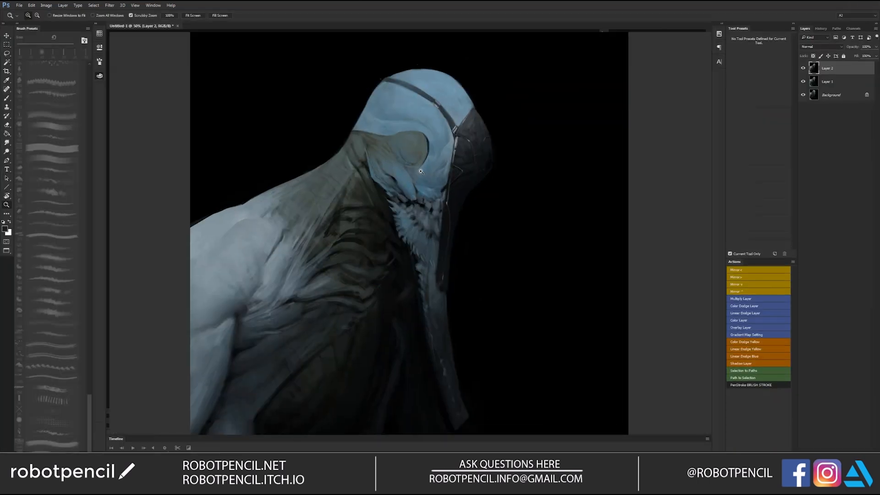
pyautogui.press('f')
pyautogui.press('Tab')
pyautogui.press('Tab')
pyautogui.moveTo(424, 165); pyautogui.dragTo(497, 119)
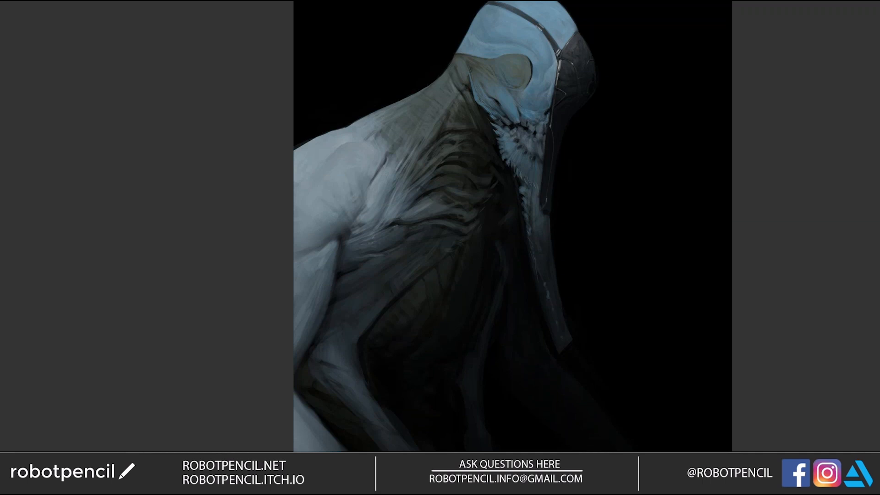
pyautogui.moveTo(438, 210); pyautogui.dragTo(467, 205)
# Mirror the canvas and paint a pale blue-grey band from below the chest folds down along the arm to the elbow.
pyautogui.press('F2')
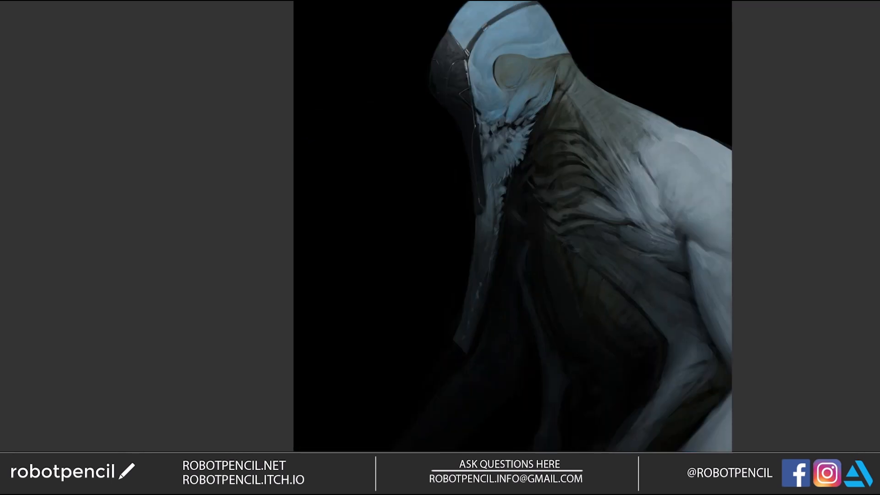
pyautogui.moveTo(566, 215); pyautogui.dragTo(464, 165)
pyautogui.press('f')
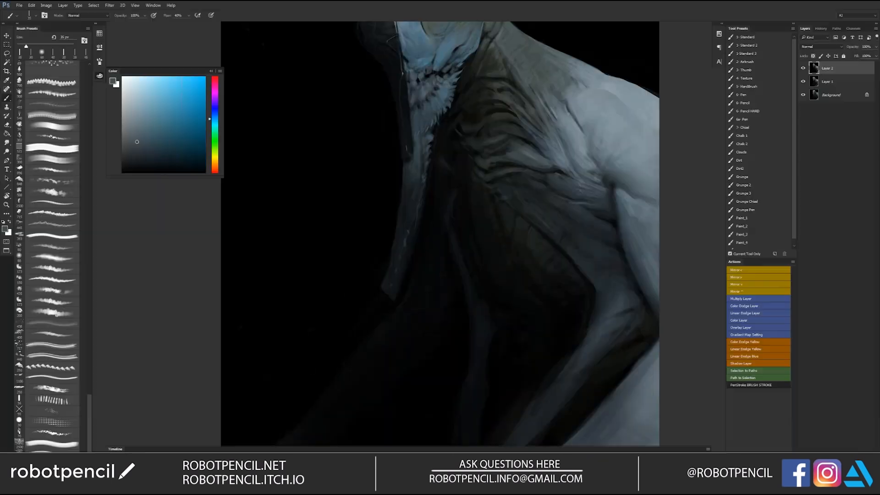
pyautogui.hotkey('shift', 'f')
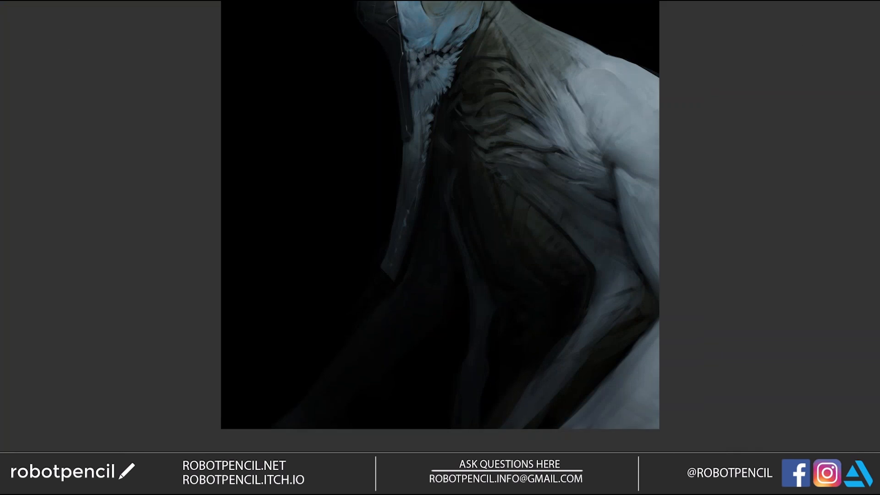
pyautogui.moveTo(514, 171)
pyautogui.mouseDown()
pyautogui.moveTo(541, 194)
pyautogui.moveTo(532, 185)
pyautogui.moveTo(518, 189)
pyautogui.mouseUp()
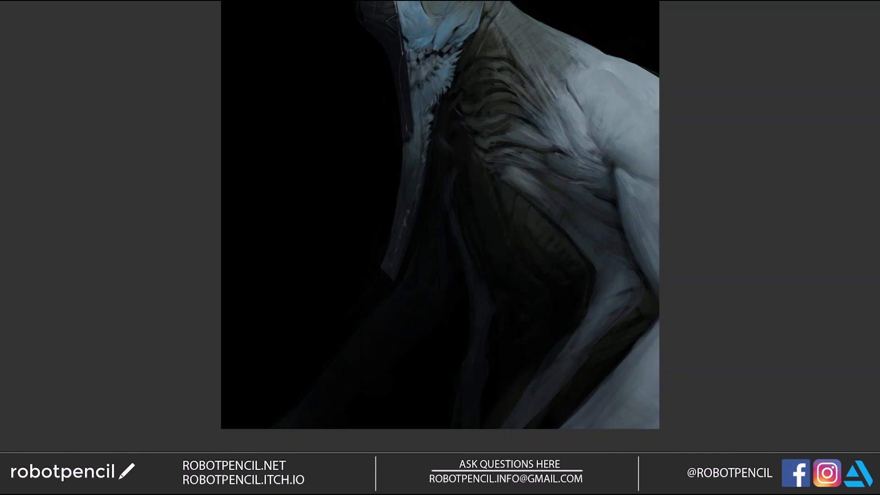
pyautogui.moveTo(565, 211); pyautogui.dragTo(592, 238)
pyautogui.moveTo(553, 193); pyautogui.dragTo(598, 241)
pyautogui.moveTo(549, 211); pyautogui.dragTo(597, 253)
pyautogui.moveTo(554, 200)
pyautogui.mouseDown()
pyautogui.moveTo(617, 259)
pyautogui.moveTo(598, 263)
pyautogui.mouseUp()
pyautogui.moveTo(600, 251); pyautogui.dragTo(619, 272)
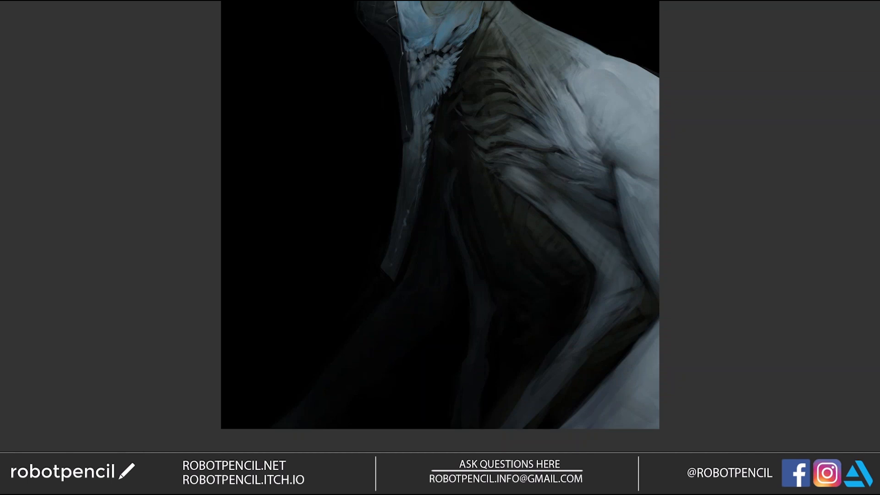
# Flip the canvas horizontally and brush pale blue-grey strokes over the back of the creature's neck and upper shoulder.
pyautogui.hotkey('ctrl', 'shift', 'h')
pyautogui.moveTo(443, 163); pyautogui.dragTo(518, 250)
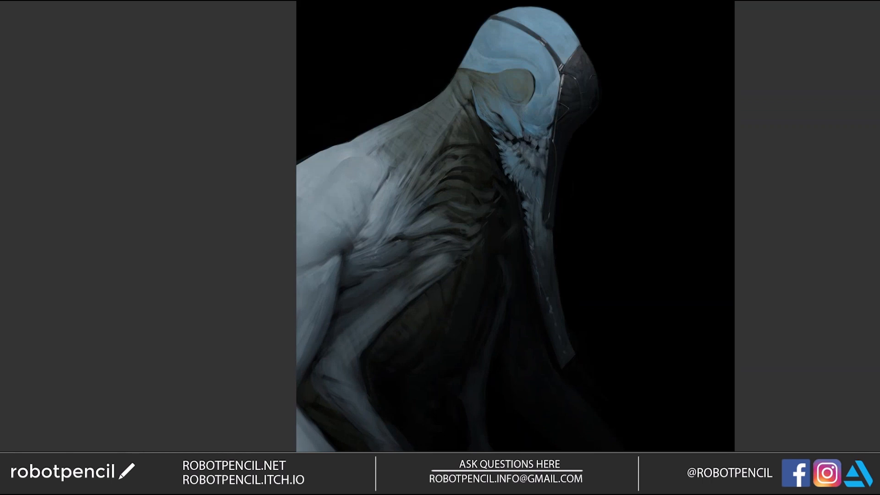
pyautogui.moveTo(398, 149); pyautogui.dragTo(445, 108)
pyautogui.moveTo(403, 127); pyautogui.dragTo(449, 94)
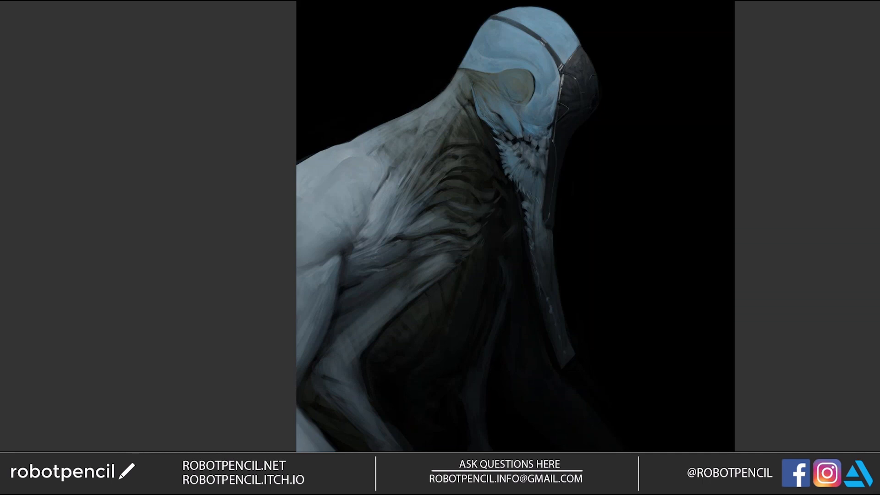
# Examine the whole figure at reduced size, mirror the canvas, and inspect the head and shoulder up close.
pyautogui.keyDown('alt'); pyautogui.click(450, 153); pyautogui.keyUp('alt')
pyautogui.keyDown('alt'); pyautogui.click(450, 153); pyautogui.keyUp('alt')
pyautogui.keyDown('alt'); pyautogui.click(449, 153); pyautogui.keyUp('alt')
pyautogui.keyDown('ctrl'); pyautogui.click(454, 172); pyautogui.keyUp('ctrl')
pyautogui.keyDown('ctrl'); pyautogui.click(454, 172); pyautogui.keyUp('ctrl')
pyautogui.keyDown('ctrl'); pyautogui.click(455, 169); pyautogui.keyUp('ctrl')
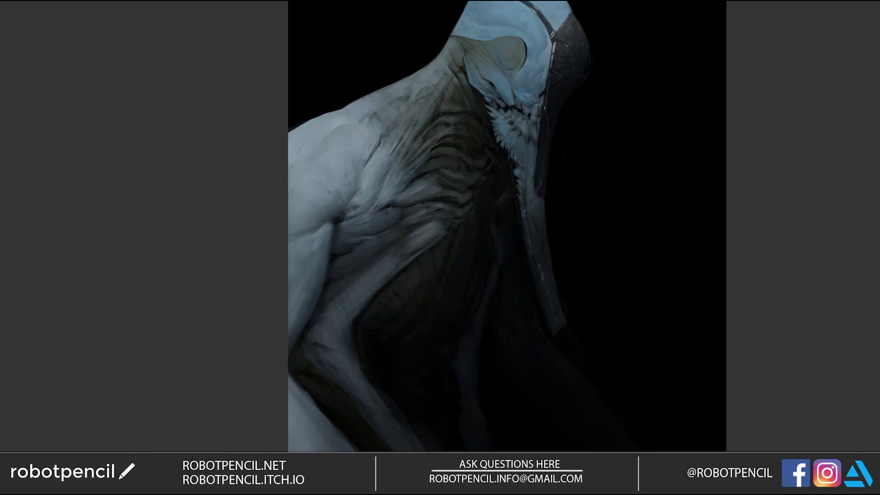
pyautogui.keyDown('alt'); pyautogui.click(383, 218); pyautogui.keyUp('alt')
pyautogui.keyDown('alt'); pyautogui.click(384, 219); pyautogui.keyUp('alt')
pyautogui.press('F2')
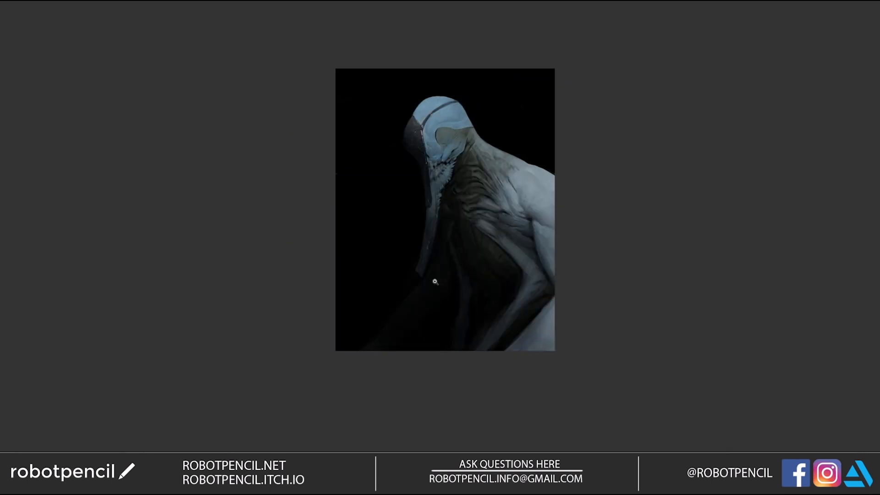
pyautogui.keyDown('ctrl'); pyautogui.click(530, 238); pyautogui.keyUp('ctrl')
pyautogui.keyDown('ctrl'); pyautogui.click(530, 238); pyautogui.keyUp('ctrl')
pyautogui.moveTo(521, 228); pyautogui.dragTo(581, 316)
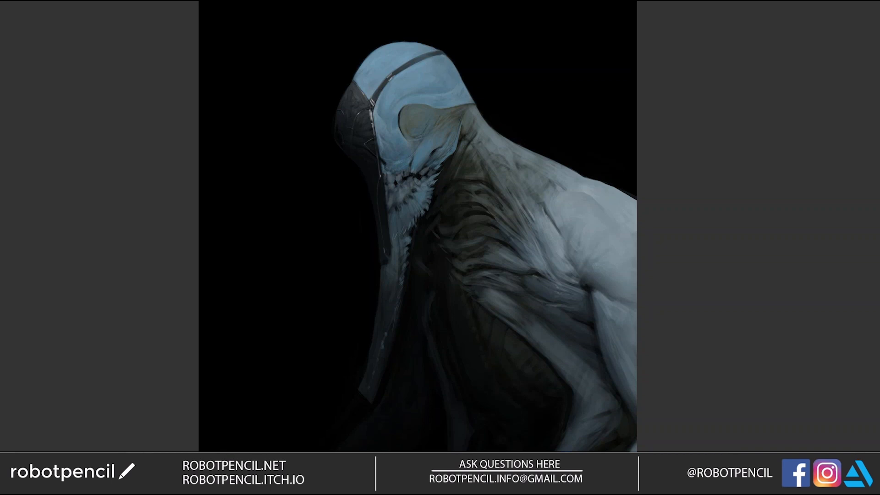
# Compare the creature's silhouette and values by repeatedly flipping the canvas horizontally at both reduced and enlarged sizes.
pyautogui.hotkey('ctrl', 'shift', 'h')
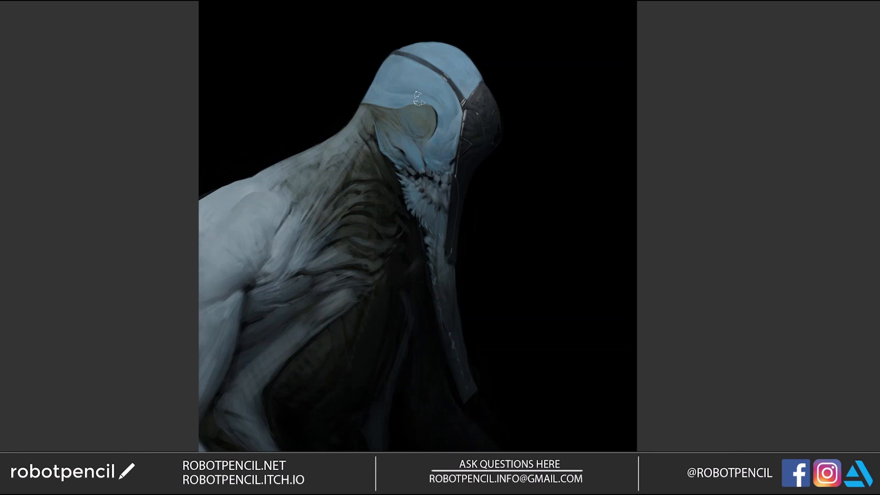
pyautogui.keyDown('alt'); pyautogui.click(442, 147); pyautogui.keyUp('alt')
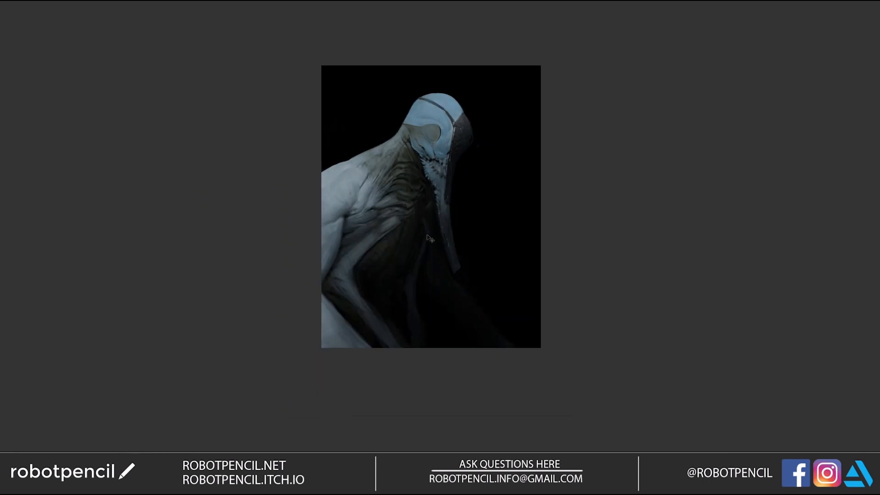
pyautogui.press('F2')
pyautogui.press('F2')
pyautogui.press('F2')
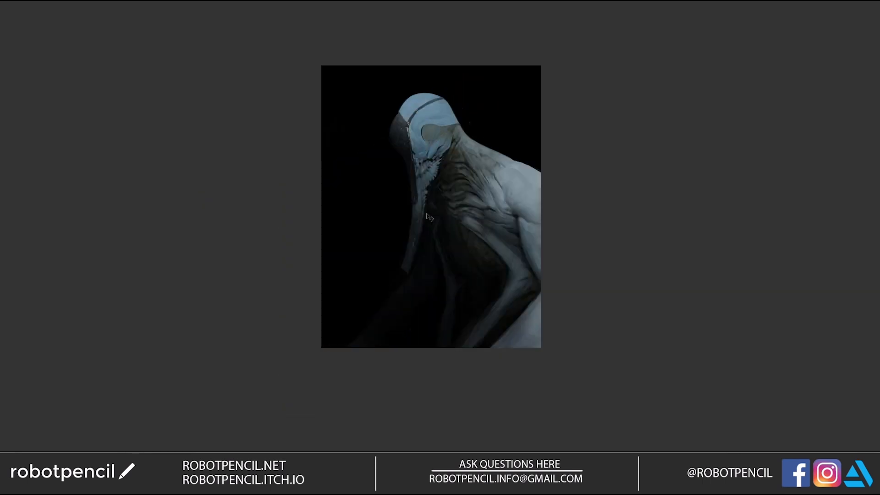
pyautogui.press('F2')
pyautogui.scroll(2, 350, 179)
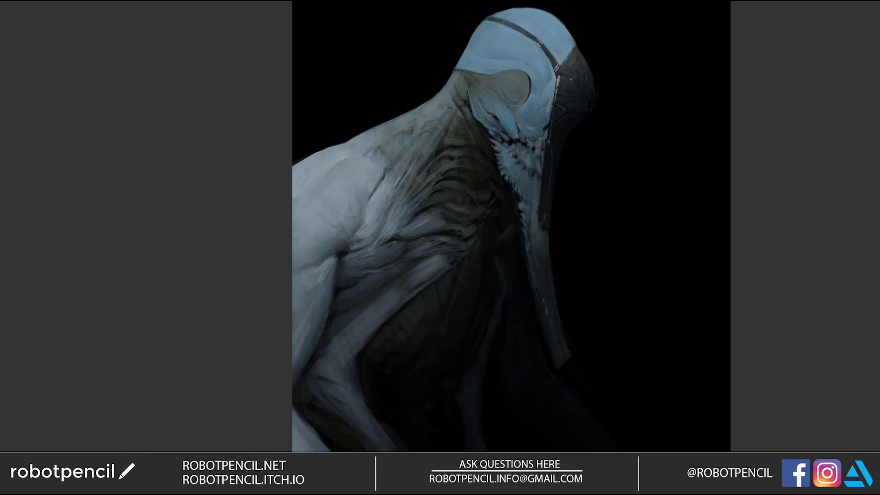
pyautogui.scroll(-2, 389, 214)
pyautogui.press('F2')
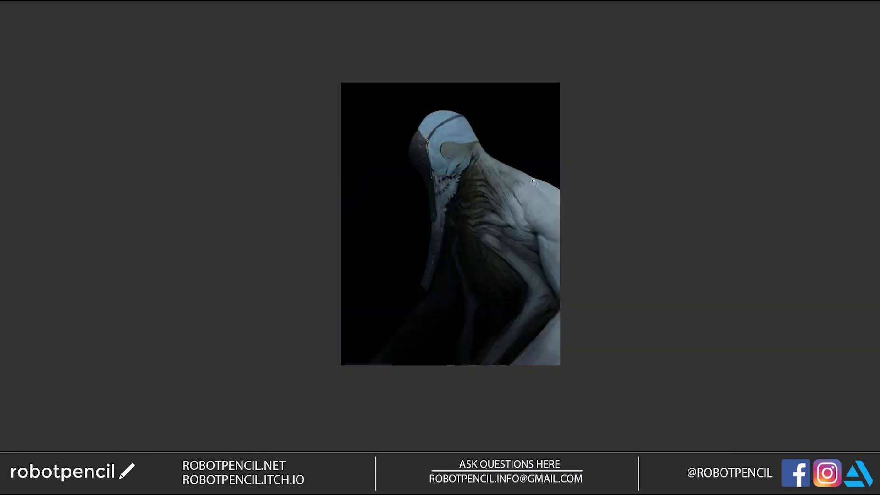
pyautogui.scroll(2, 533, 181)
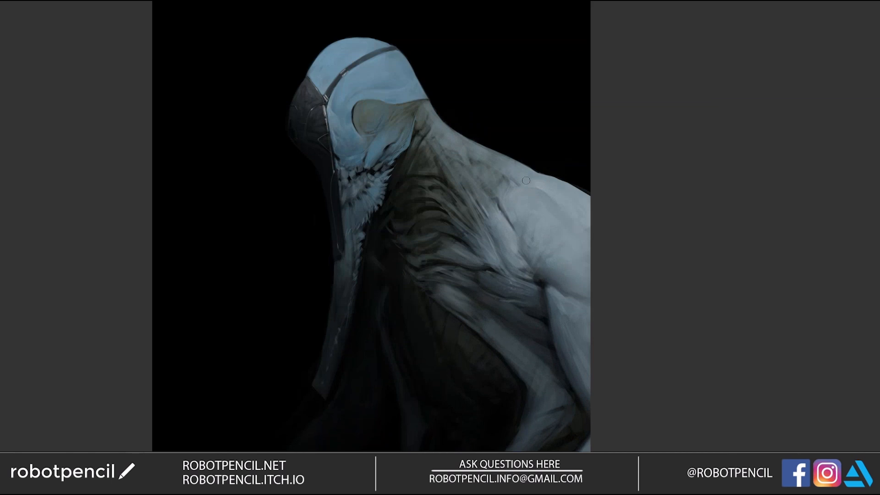
pyautogui.hotkey('ctrl', 'shift', 'h')
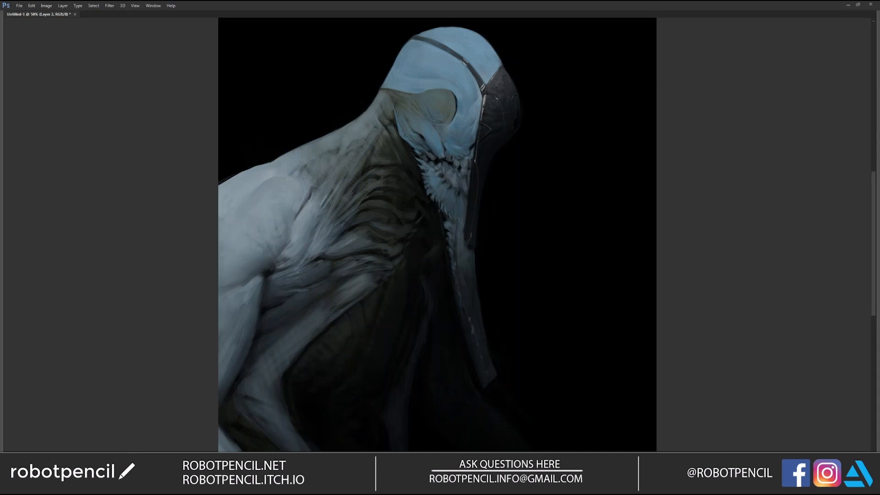
pyautogui.click(106, 485)
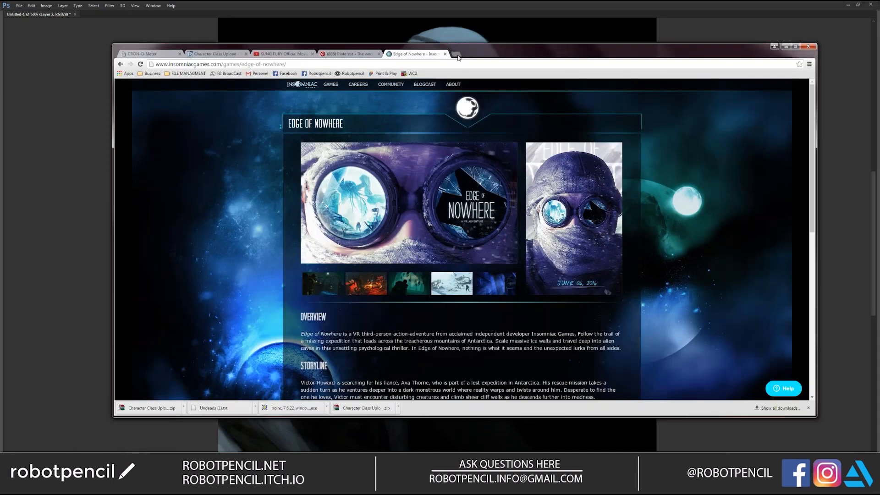
pyautogui.click(456, 56)
pyautogui.write('r')
pyautogui.press('Return')
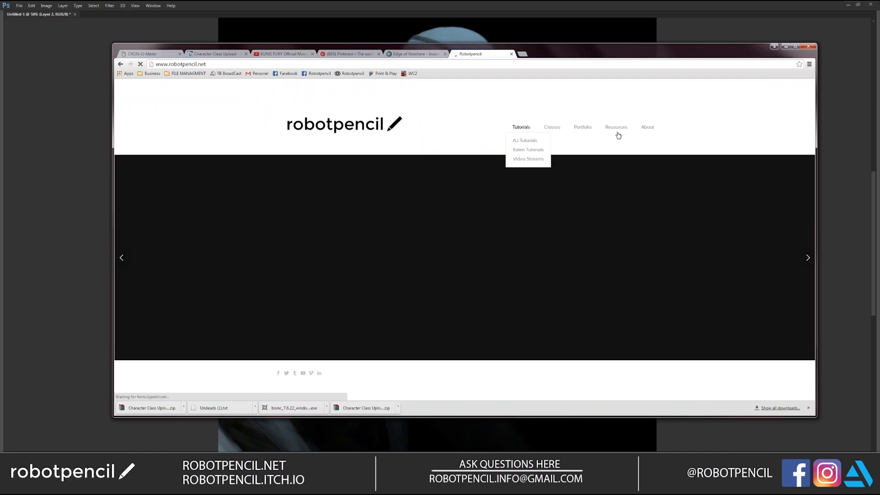
pyautogui.click(624, 133)
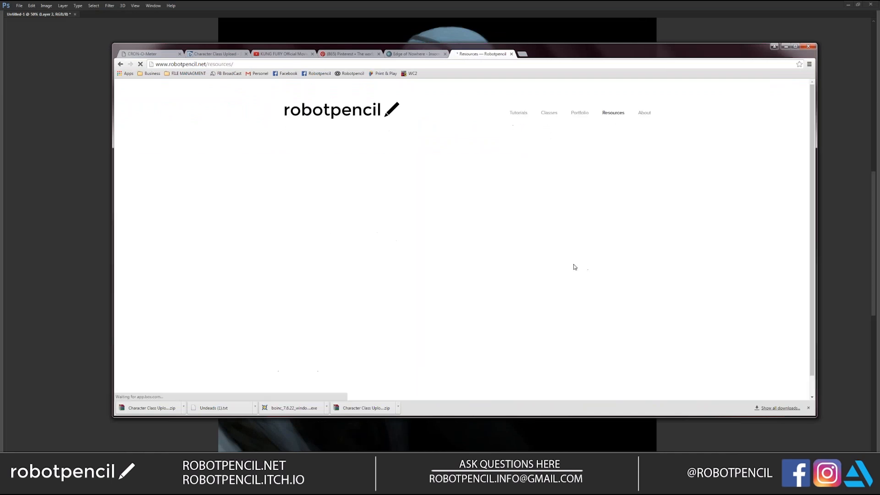
# View the 360 folder's files in Tools and Settings, close the Resources page, and switch back to the painting.
pyautogui.scroll(-1, 575, 266)
pyautogui.moveTo(374, 291); pyautogui.dragTo(497, 260)
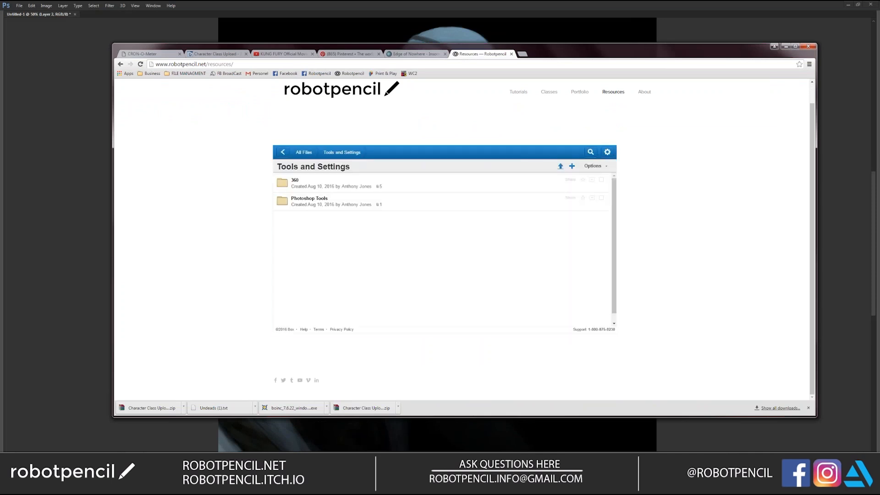
pyautogui.click(298, 183)
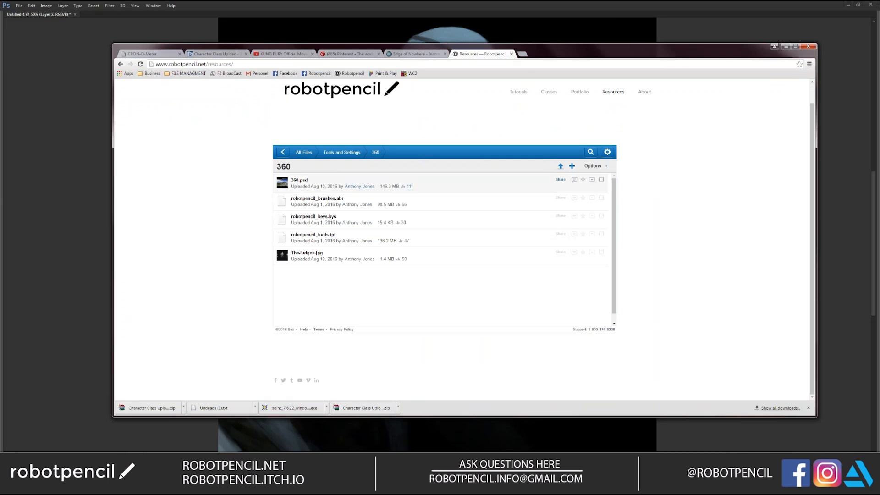
pyautogui.click(511, 54)
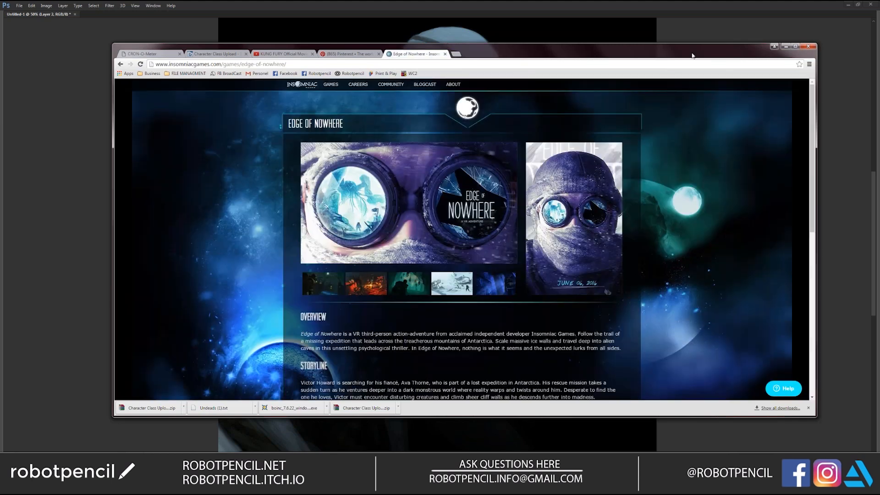
pyautogui.click(785, 47)
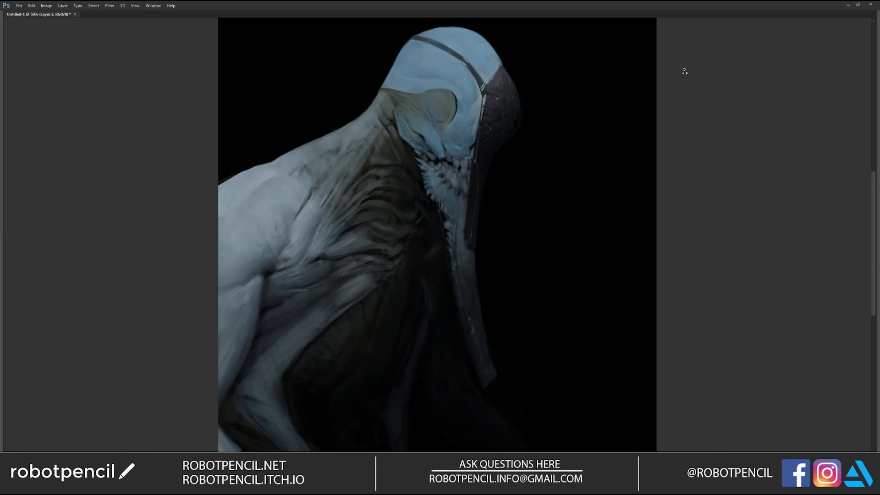
# Check the painting in mirrored and flipped-back orientation, alternating between 25% and 50% zoom.
pyautogui.keyDown('alt'); pyautogui.click(495, 199); pyautogui.keyUp('alt')
pyautogui.keyDown('alt'); pyautogui.click(495, 200); pyautogui.keyUp('alt')
pyautogui.press('F2')
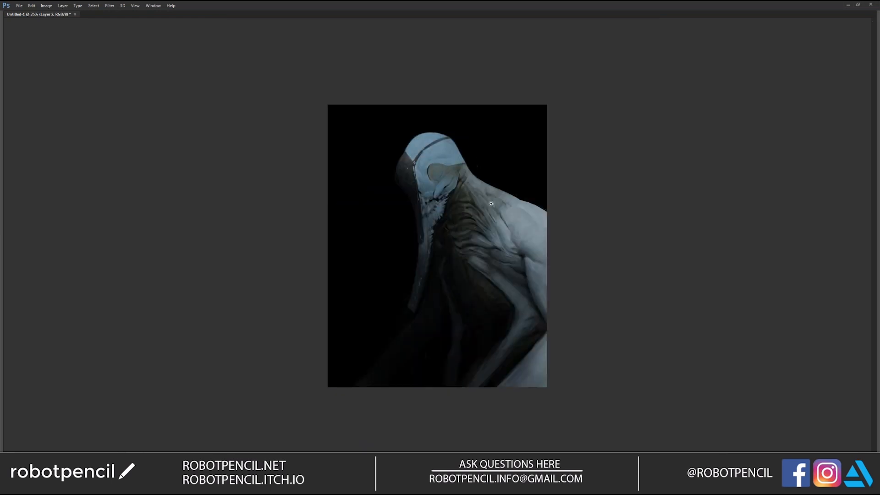
pyautogui.keyDown('ctrl'); pyautogui.click(470, 223); pyautogui.keyUp('ctrl')
pyautogui.keyDown('ctrl'); pyautogui.click(470, 223); pyautogui.keyUp('ctrl')
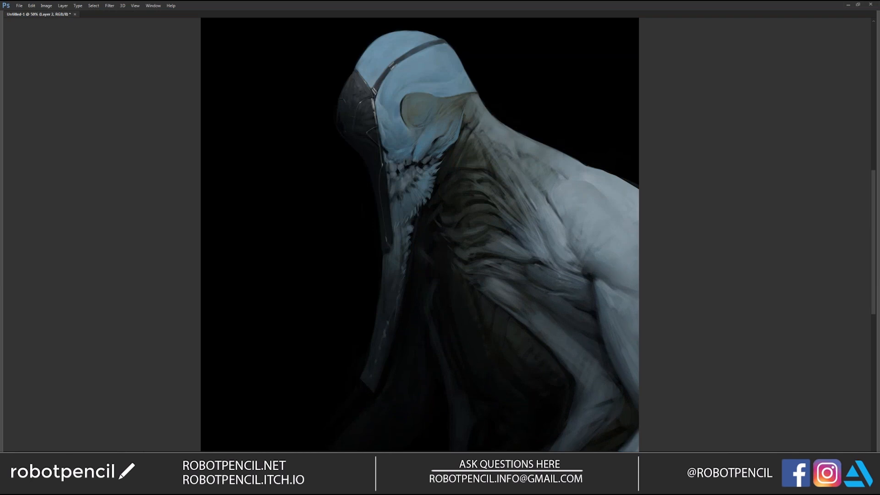
pyautogui.scroll(-2, 544, 249)
pyautogui.press('F2')
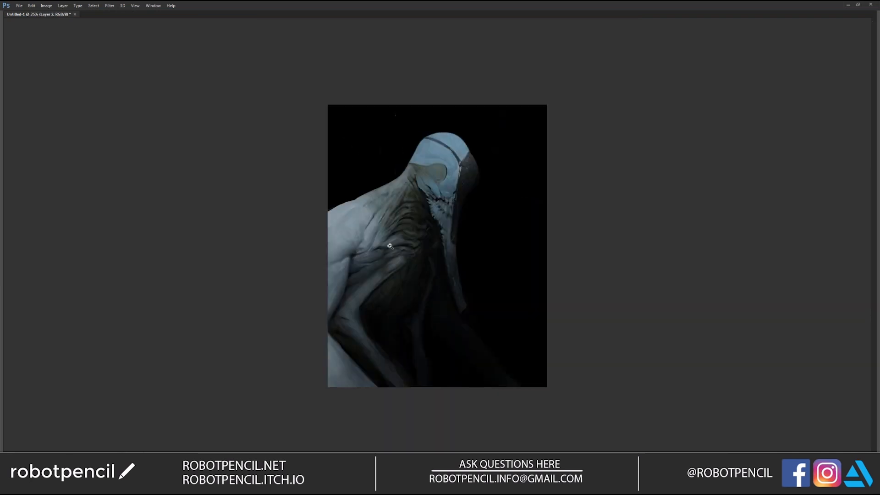
# Choose a textured brush preset, try a broad stroke down the side of the neck, and undo it.
pyautogui.scroll(2, 390, 248)
pyautogui.press('Tab')
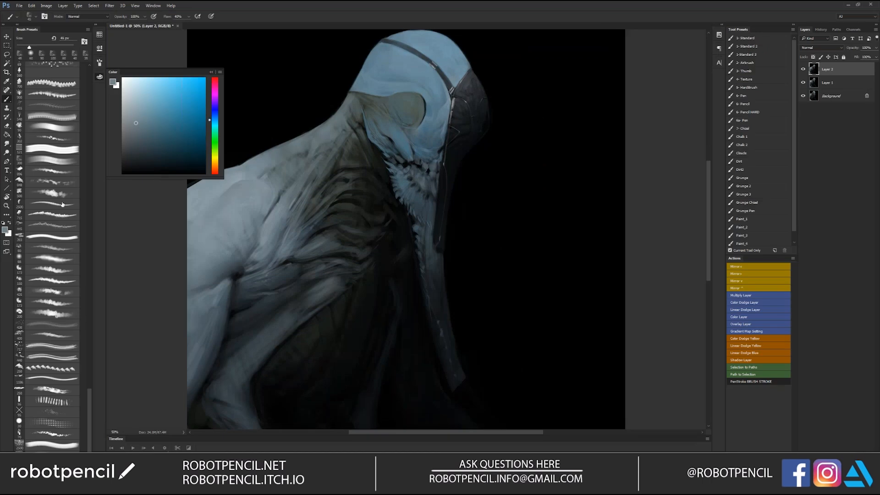
pyautogui.moveTo(90, 411); pyautogui.dragTo(90, 412)
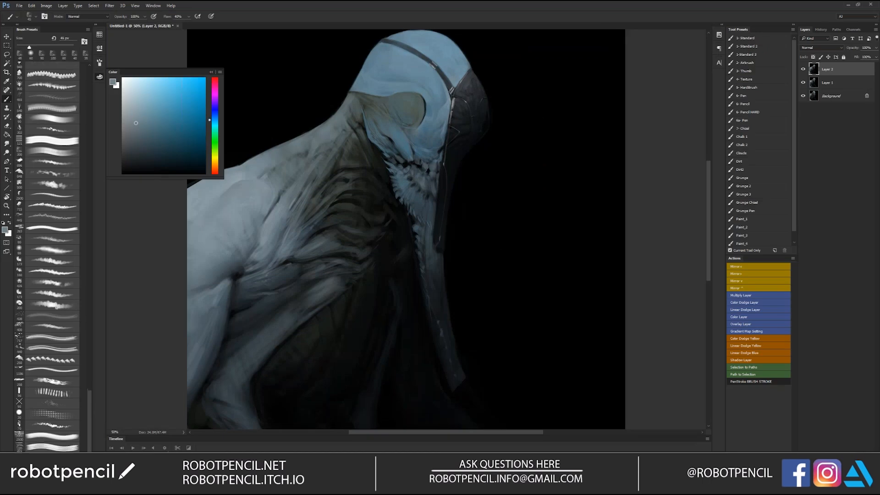
pyautogui.click(54, 463)
pyautogui.moveTo(338, 145); pyautogui.dragTo(298, 196)
pyautogui.hotkey('ctrl', 'z')
# Paint smaller textured strokes where the neck meets the shoulder, reducing the brush size between strokes.
pyautogui.press('[')
pyautogui.moveTo(326, 159); pyautogui.dragTo(308, 201)
pyautogui.press('[')
pyautogui.press('[')
pyautogui.press('[')
pyautogui.press('[')
pyautogui.moveTo(328, 156); pyautogui.dragTo(304, 190)
# Reduce the brush further, sample skin tones from the upper back, and shift the paint color to a darker muted grey.
pyautogui.press('[')
pyautogui.press('[')
pyautogui.press('[')
pyautogui.press('[')
pyautogui.keyDown('alt'); pyautogui.click(316, 158); pyautogui.keyUp('alt')
pyautogui.keyDown('alt'); pyautogui.click(293, 158); pyautogui.keyUp('alt')
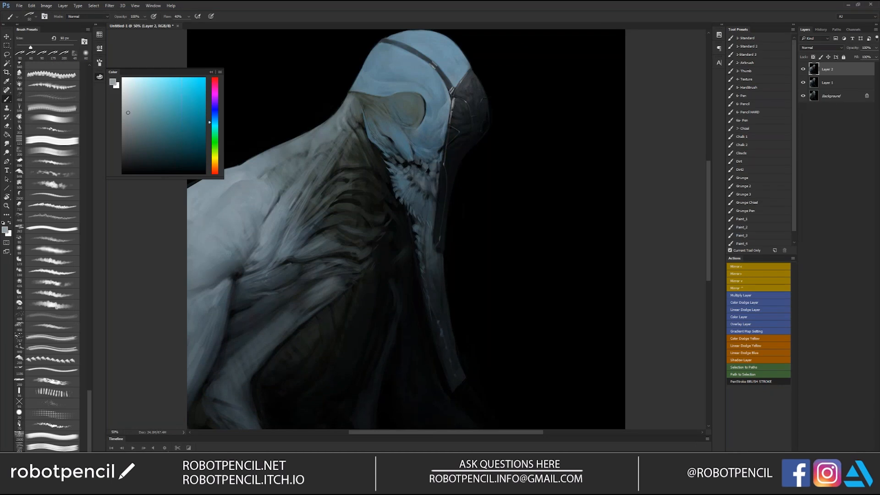
pyautogui.click(132, 130)
pyautogui.moveTo(132, 129); pyautogui.dragTo(131, 128)
# Sample skin tones from the back in mirrored and normal orientation, and paint a short stroke on the upper shoulder.
pyautogui.press('Tab')
pyautogui.hotkey('ctrl', 'shift', 'h')
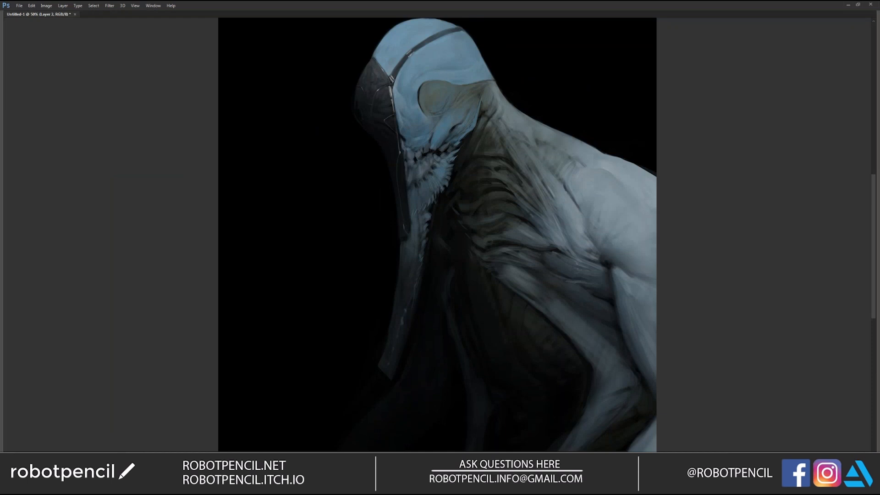
pyautogui.keyDown('alt'); pyautogui.click(568, 153); pyautogui.keyUp('alt')
pyautogui.hotkey('ctrl', 'shift', 'h')
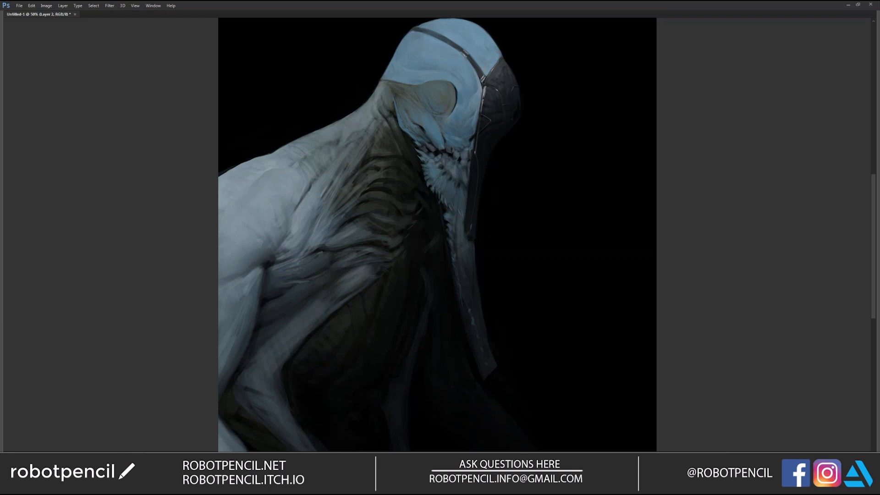
pyautogui.rightClick(7, 251)
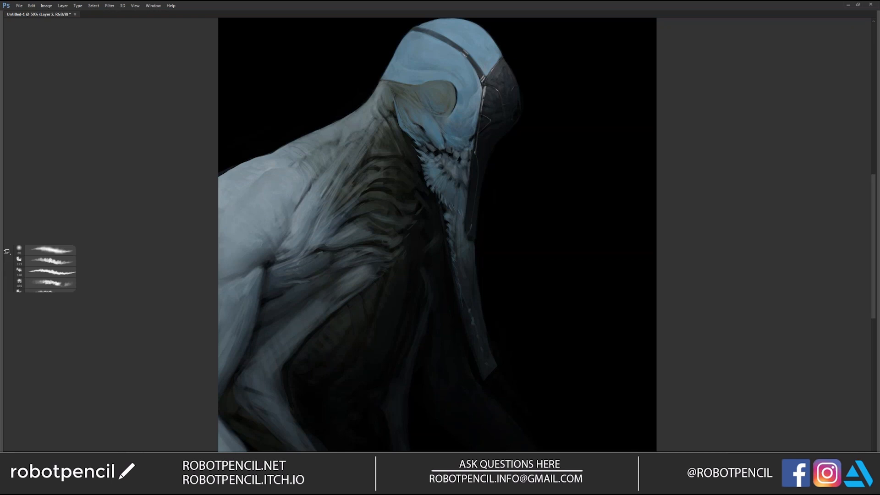
pyautogui.keyDown('alt'); pyautogui.click(314, 183); pyautogui.keyUp('alt')
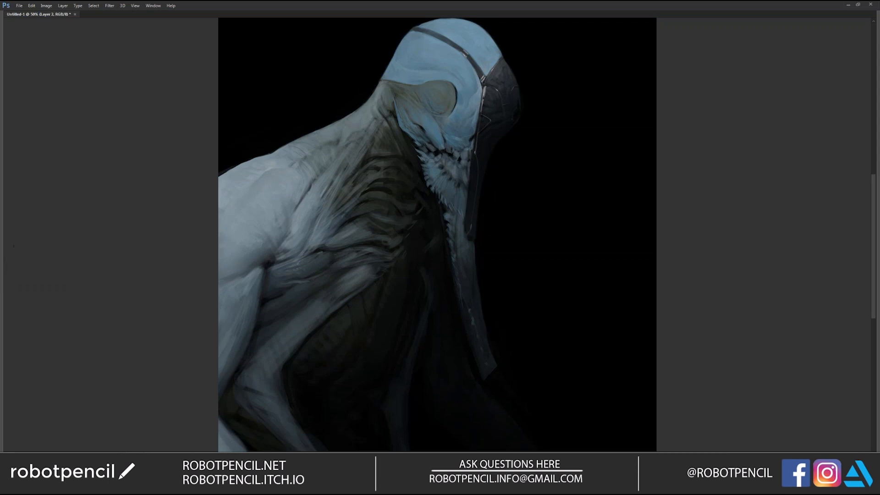
pyautogui.moveTo(312, 184); pyautogui.dragTo(320, 175)
# Check the painting's overall read by flipping it horizontally at full and reduced sizes, ending mirrored at 66.7% zoom.
pyautogui.hotkey('ctrl', 'shift', 'h')
pyautogui.hotkey('ctrl', 'shift', 'h')
pyautogui.hotkey('ctrl', '-')
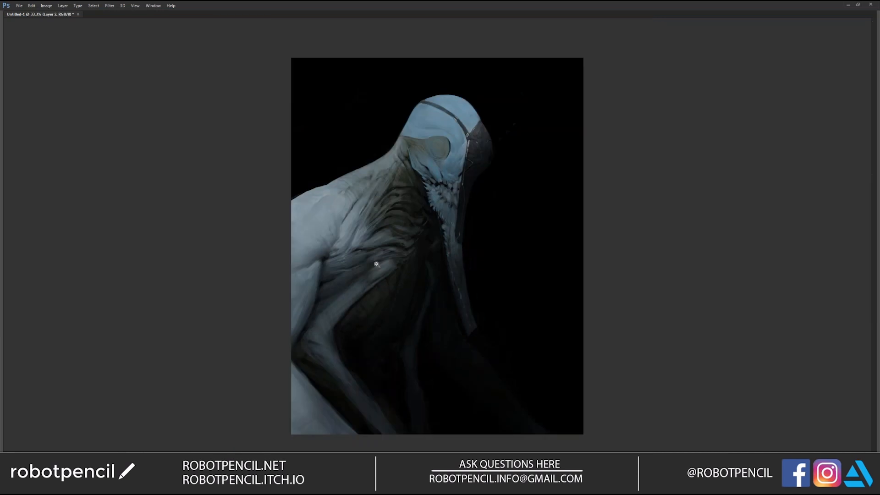
pyautogui.hotkey('ctrl', '-')
pyautogui.hotkey('ctrl', 'shift', 'h')
pyautogui.hotkey('ctrl', '+')
pyautogui.hotkey('ctrl', '+')
pyautogui.hotkey('ctrl', '+')
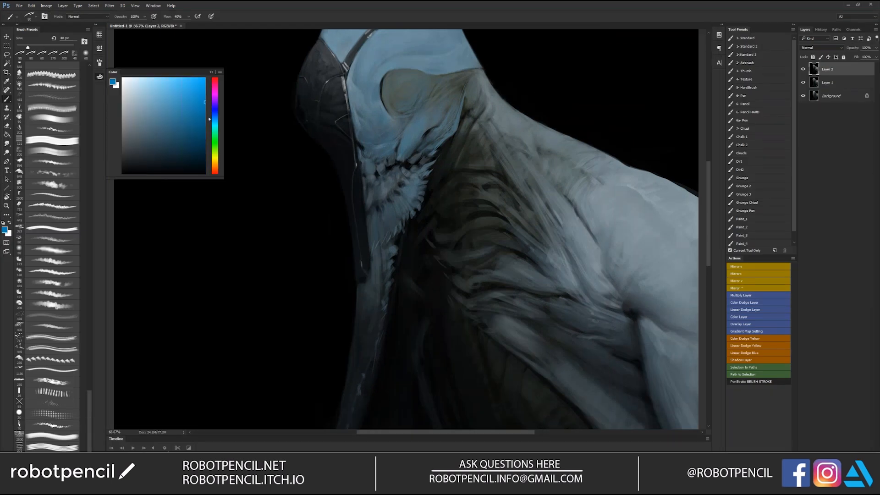
# Paint small saturated blue dabs over the jaw area beside the mask with a smaller brush.
pyautogui.press('[')
pyautogui.press('[')
pyautogui.press('[')
pyautogui.press('[')
pyautogui.press('[')
pyautogui.press('[')
pyautogui.moveTo(368, 172); pyautogui.dragTo(372, 166)
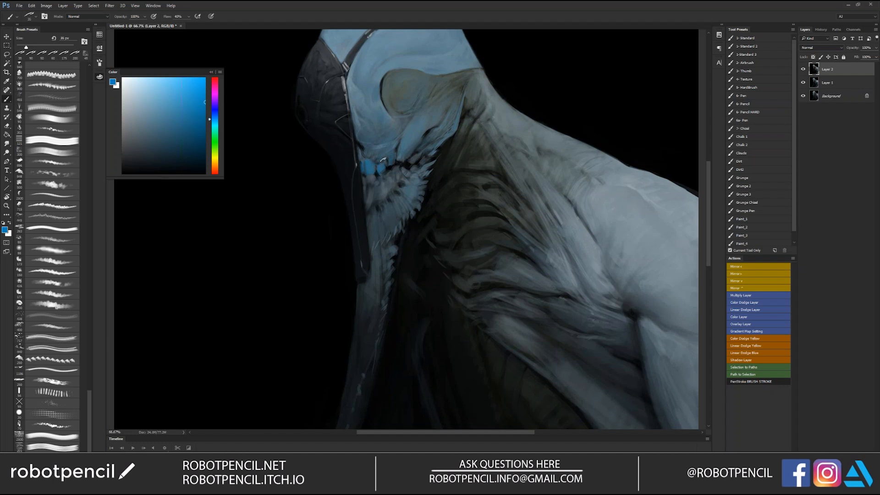
pyautogui.moveTo(384, 176); pyautogui.dragTo(385, 186)
pyautogui.moveTo(413, 156); pyautogui.dragTo(419, 158)
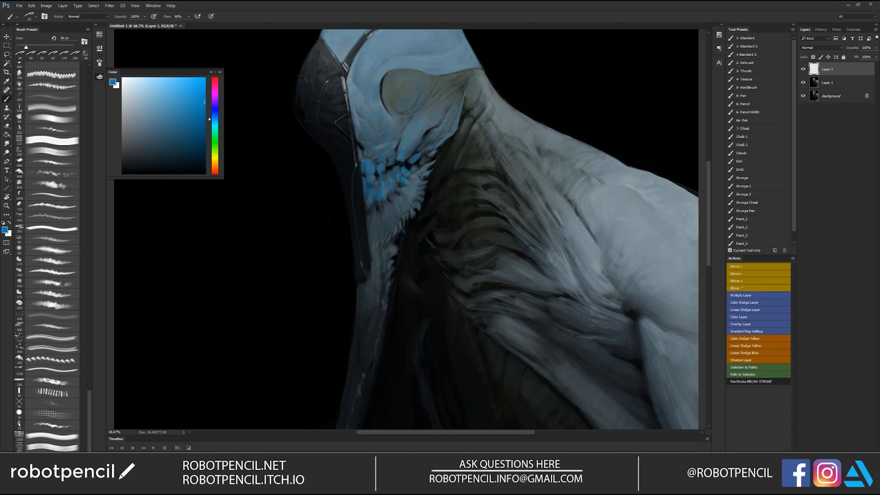
# Flip the canvas horizontally to check the blue jaw patch at 25% and 66.7% zoom.
pyautogui.press(']')
pyautogui.keyDown('alt'); pyautogui.click(406, 193); pyautogui.keyUp('alt')
pyautogui.keyDown('alt'); pyautogui.click(406, 193); pyautogui.keyUp('alt')
pyautogui.keyDown('alt'); pyautogui.click(406, 193); pyautogui.keyUp('alt')
pyautogui.hotkey('ctrl', 'shift', 'h')
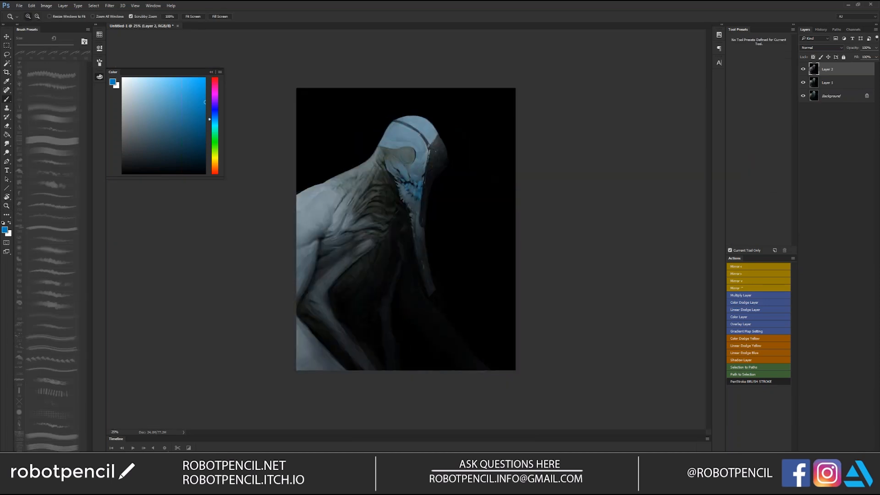
pyautogui.keyDown('ctrl'); pyautogui.click(420, 198); pyautogui.keyUp('ctrl')
pyautogui.keyDown('ctrl'); pyautogui.click(423, 199); pyautogui.keyUp('ctrl')
pyautogui.keyDown('ctrl'); pyautogui.click(422, 198); pyautogui.keyUp('ctrl')
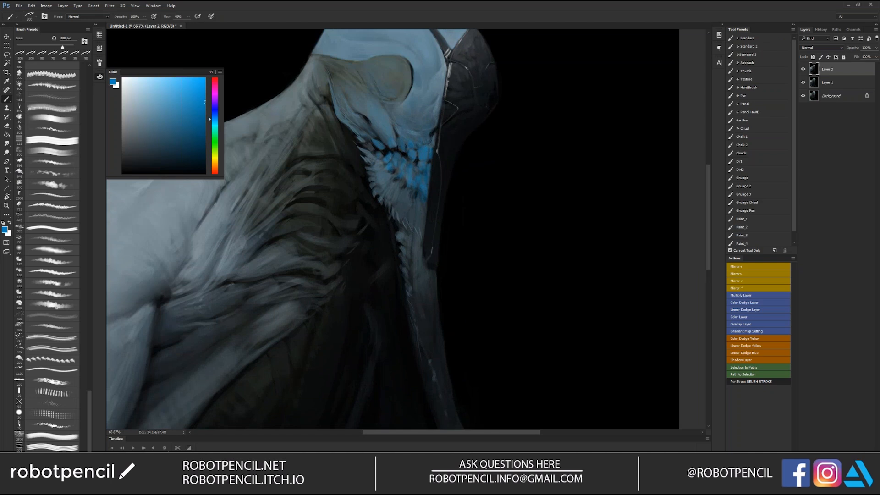
# Select the 2- Airbrush preset and softly shade the cheek above the blue dabs with a reduced black brush.
pyautogui.click(756, 63)
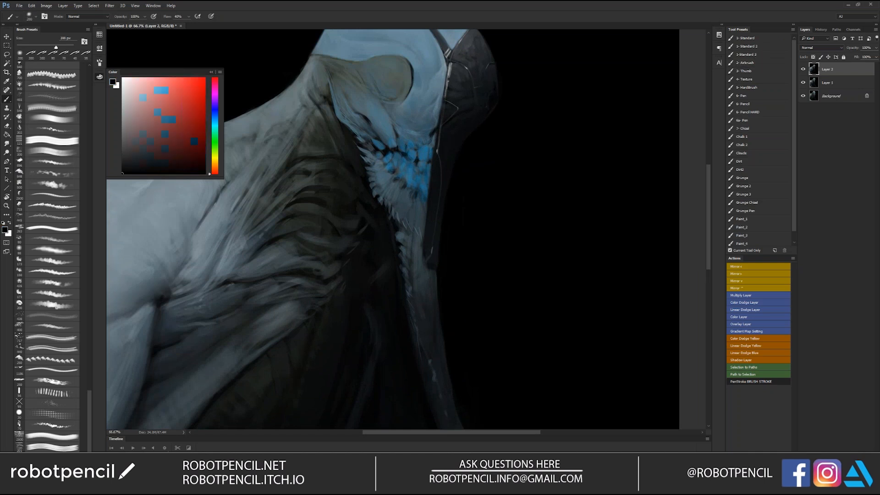
pyautogui.press('[')
pyautogui.press('[')
pyautogui.press('[')
pyautogui.press('[')
pyautogui.press('[')
pyautogui.moveTo(429, 130)
pyautogui.mouseDown()
pyautogui.moveTo(420, 141)
pyautogui.moveTo(421, 129)
pyautogui.moveTo(393, 120)
pyautogui.mouseUp()
# Sample tones around the cheek, reset the color to black, airbrush shading around the jaw, and undo the last stroke.
pyautogui.press(']')
pyautogui.press(']')
pyautogui.keyDown('alt'); pyautogui.click(406, 131); pyautogui.keyUp('alt')
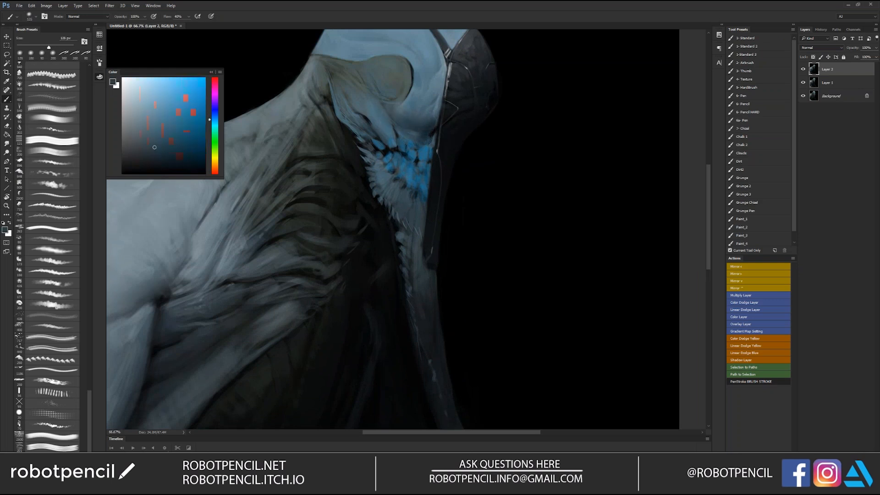
pyautogui.keyDown('alt'); pyautogui.click(416, 108); pyautogui.keyUp('alt')
pyautogui.keyDown('alt'); pyautogui.click(416, 130); pyautogui.keyUp('alt')
pyautogui.press('d')
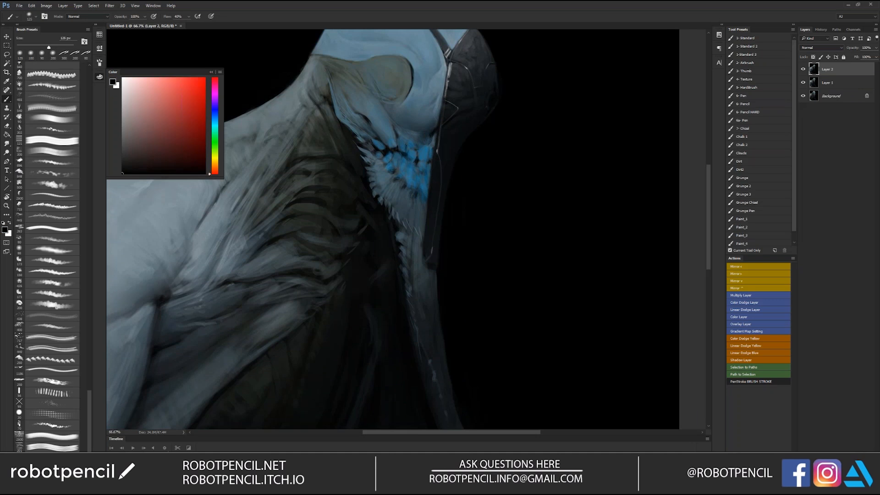
pyautogui.moveTo(430, 115)
pyautogui.mouseDown()
pyautogui.moveTo(414, 125)
pyautogui.moveTo(360, 110)
pyautogui.mouseUp()
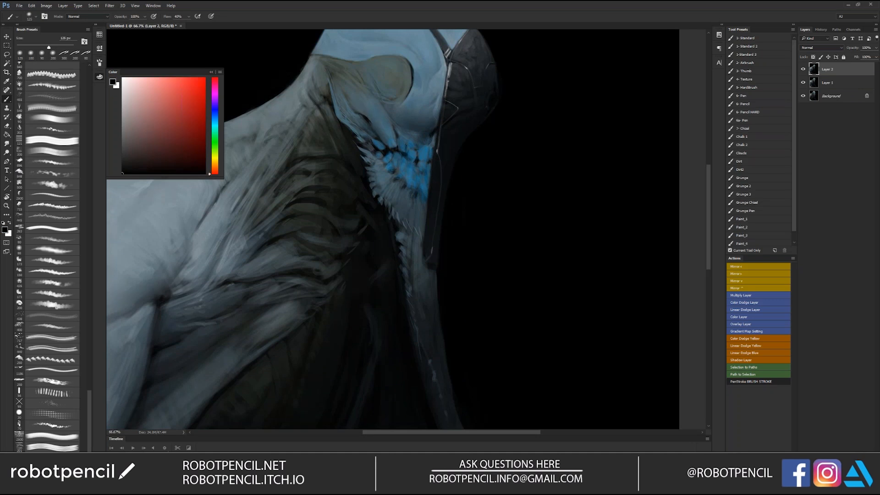
pyautogui.moveTo(396, 184); pyautogui.dragTo(401, 194)
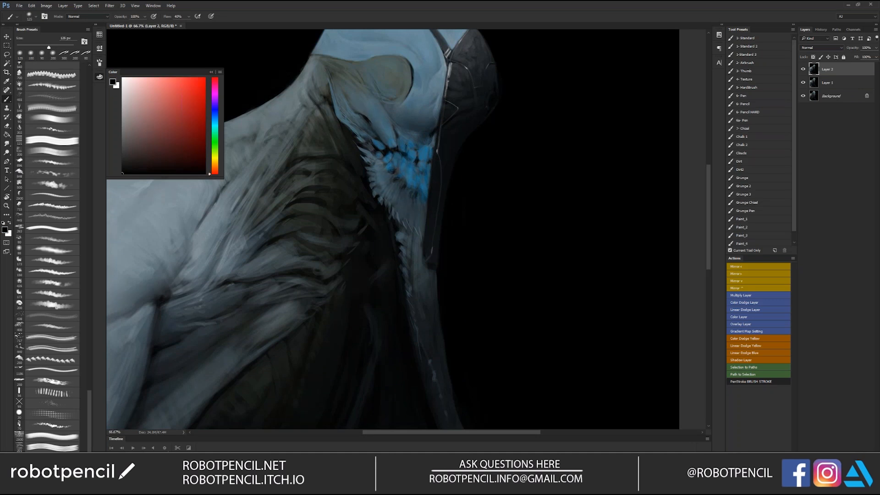
pyautogui.hotkey('ctrl', 'z')
# Flip the canvas horizontally and airbrush a soft black shadow beneath the jaw, where the long beard strip begins.
pyautogui.hotkey('ctrl', '-')
pyautogui.hotkey('ctrl', '-')
pyautogui.hotkey('ctrl', '-')
pyautogui.hotkey('ctrl', 'shift', 'h')
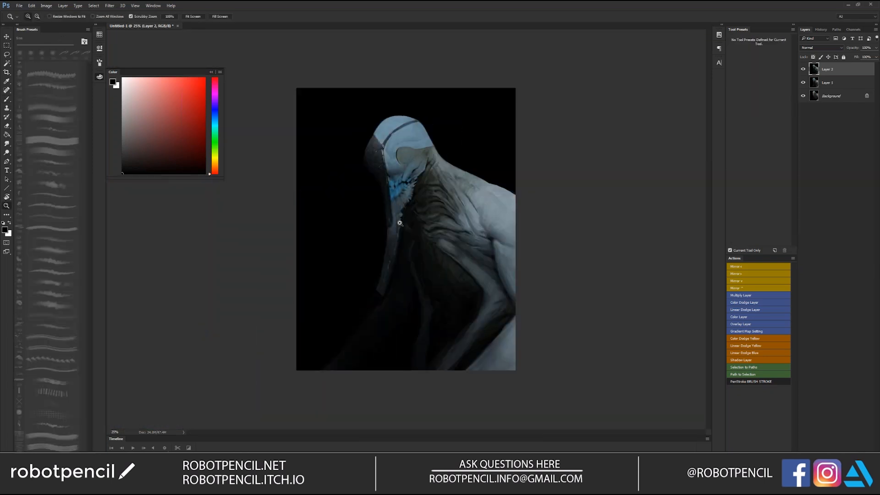
pyautogui.click(400, 222)
pyautogui.click(400, 222)
pyautogui.moveTo(393, 202); pyautogui.dragTo(394, 227)
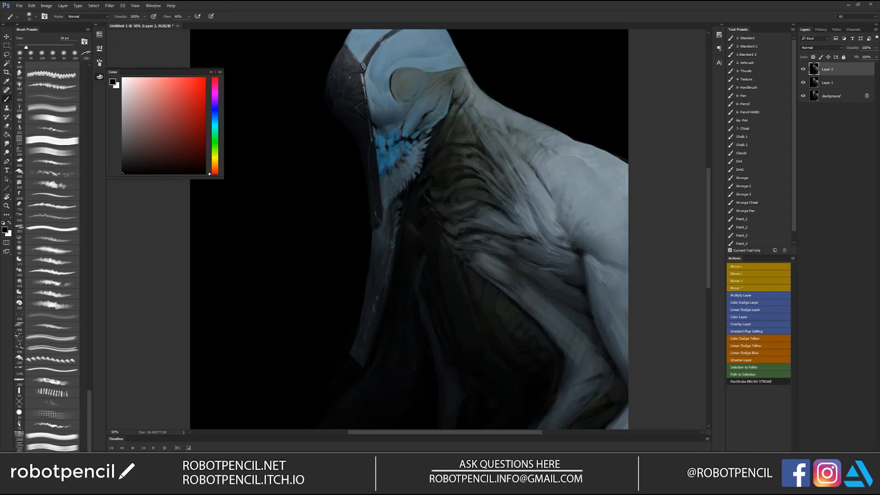
# Flip the canvas back, enlarge the airbrush to 175 px, and deepen the black shadow over the chest folds.
pyautogui.hotkey('ctrl', '-')
pyautogui.hotkey('ctrl', '-')
pyautogui.hotkey('ctrl', 'shift', 'h')
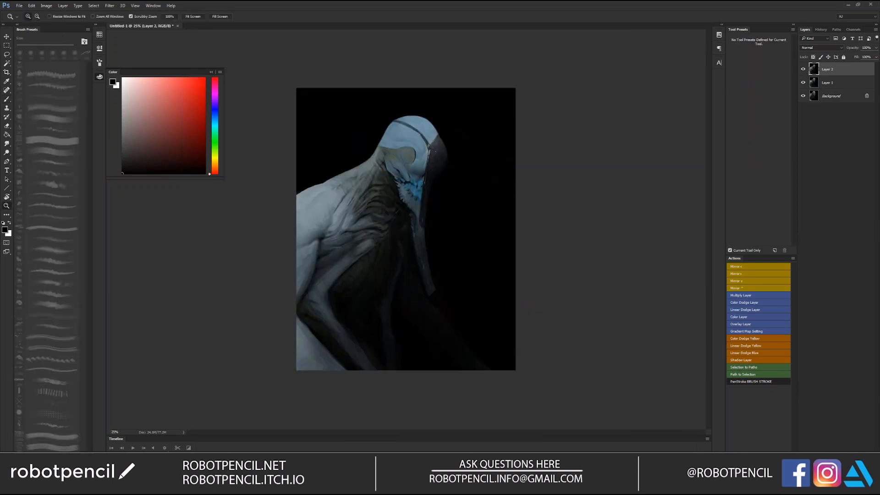
pyautogui.click(408, 206)
pyautogui.click(408, 207)
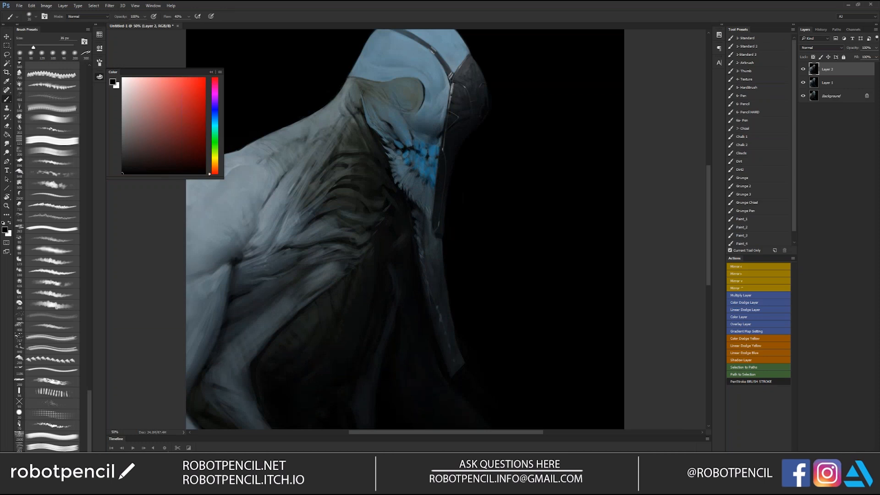
pyautogui.press(']')
pyautogui.press(']')
pyautogui.press(']')
pyautogui.press(']')
pyautogui.press(']')
pyautogui.press(']')
pyautogui.press(']')
pyautogui.press(']')
pyautogui.press(']')
pyautogui.press(']')
pyautogui.press(']')
pyautogui.press(']')
pyautogui.press(']')
pyautogui.moveTo(372, 223); pyautogui.dragTo(379, 233)
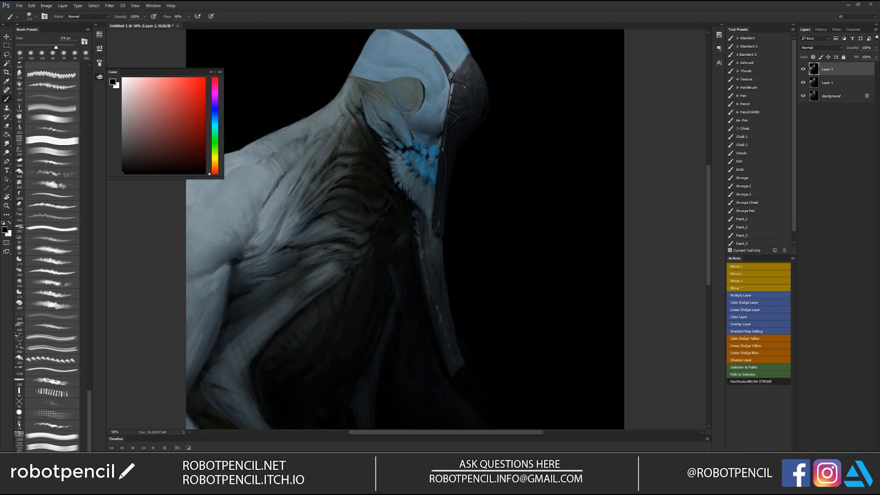
# Compare the painting in both orientations at 25% zoom and enlarge the black airbrush considerably.
pyautogui.press('z')
pyautogui.keyDown('alt'); pyautogui.click(393, 336); pyautogui.keyUp('alt')
pyautogui.keyDown('alt'); pyautogui.click(393, 336); pyautogui.keyUp('alt')
pyautogui.hotkey('ctrl', 'shift', 'h')
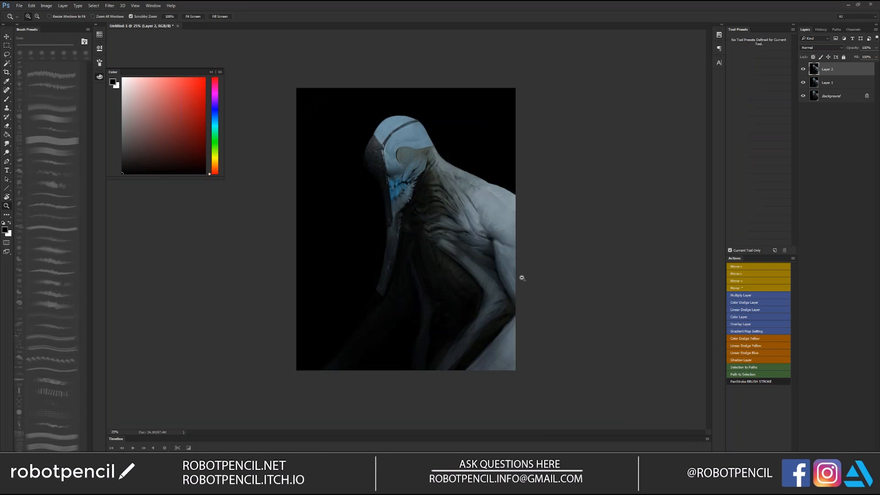
pyautogui.press('b')
pyautogui.press(']')
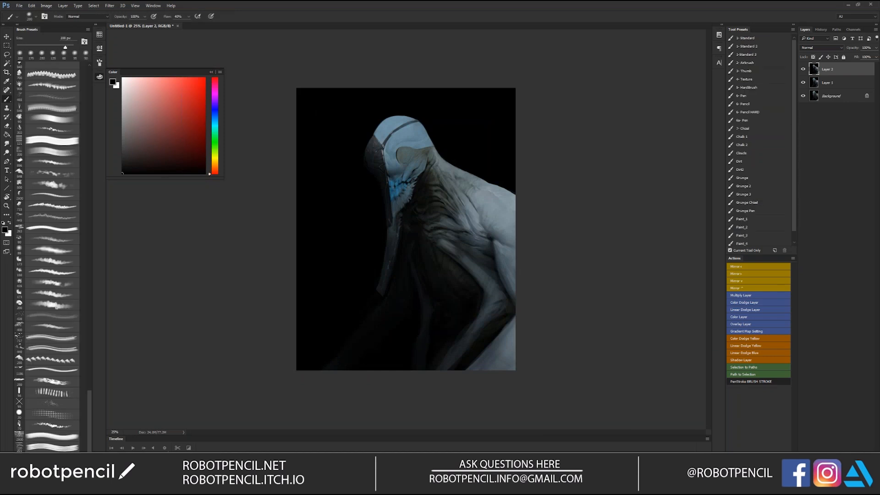
pyautogui.press(']')
pyautogui.press(']')
pyautogui.press(']')
pyautogui.press(']')
pyautogui.press(']')
pyautogui.press(']')
pyautogui.press(']')
pyautogui.hotkey('ctrl', 'shift', 'h')
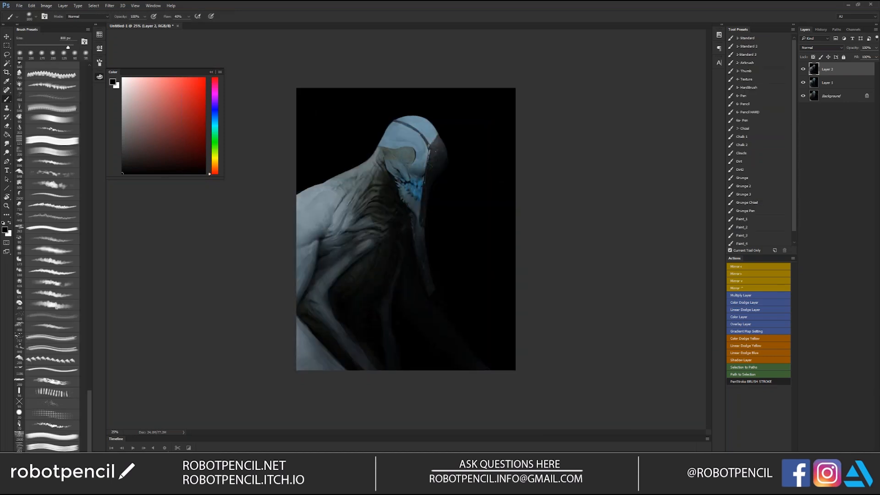
# Sample grey-blue skin tones from the neck and shoulder, and airbrush them softly over the folds between both areas.
pyautogui.hotkey('ctrl', '=')
pyautogui.hotkey('ctrl', '=')
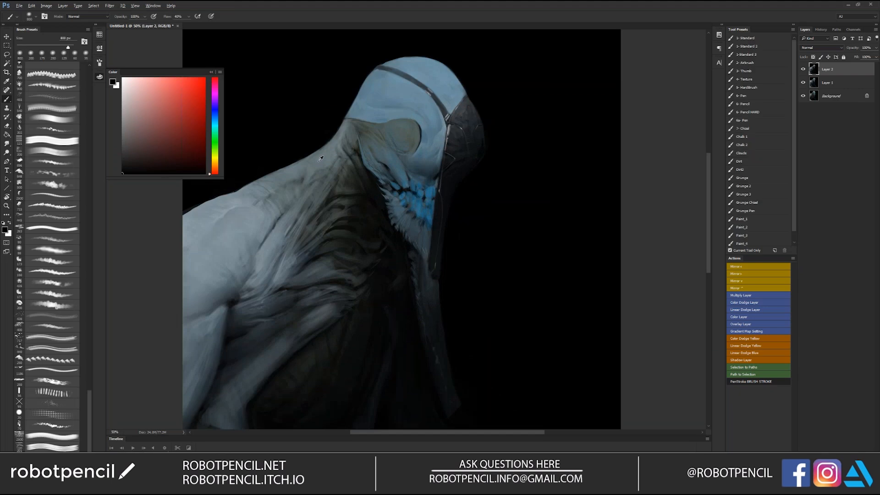
pyautogui.keyDown('alt'); pyautogui.click(320, 158); pyautogui.keyUp('alt')
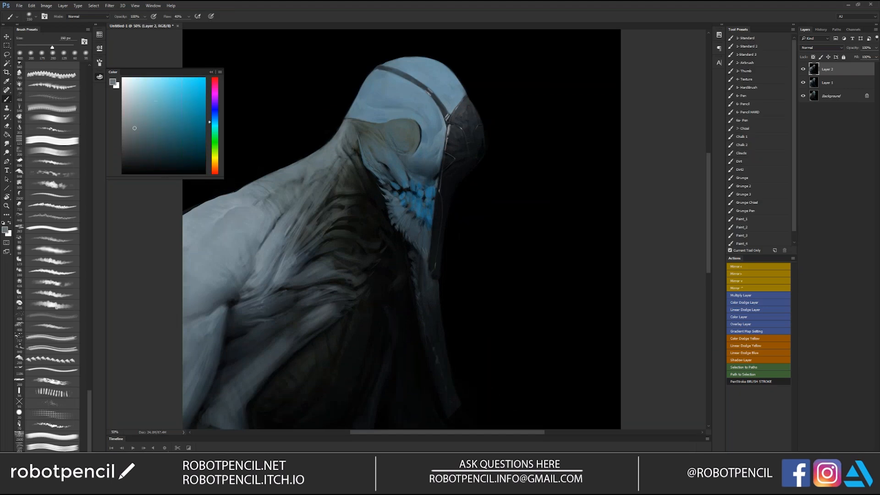
pyautogui.keyDown('alt'); pyautogui.click(236, 205); pyautogui.keyUp('alt')
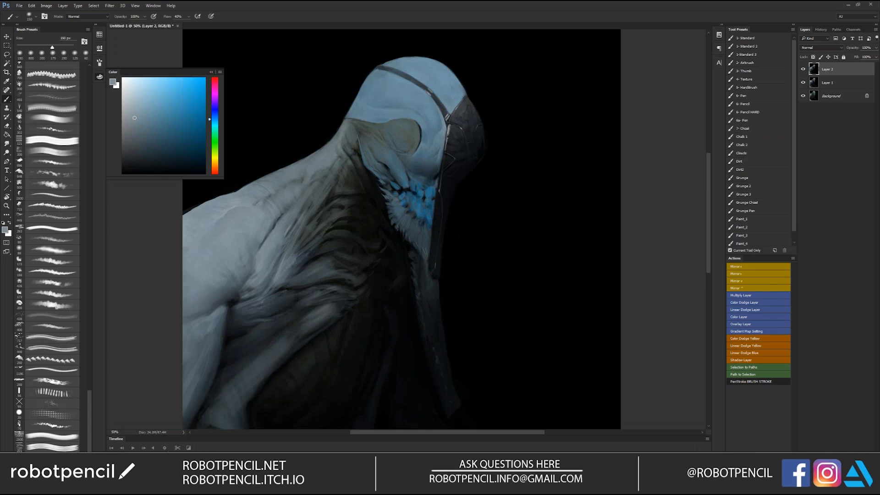
pyautogui.moveTo(274, 229); pyautogui.dragTo(346, 145)
pyautogui.press('[')
pyautogui.moveTo(326, 186); pyautogui.dragTo(332, 182)
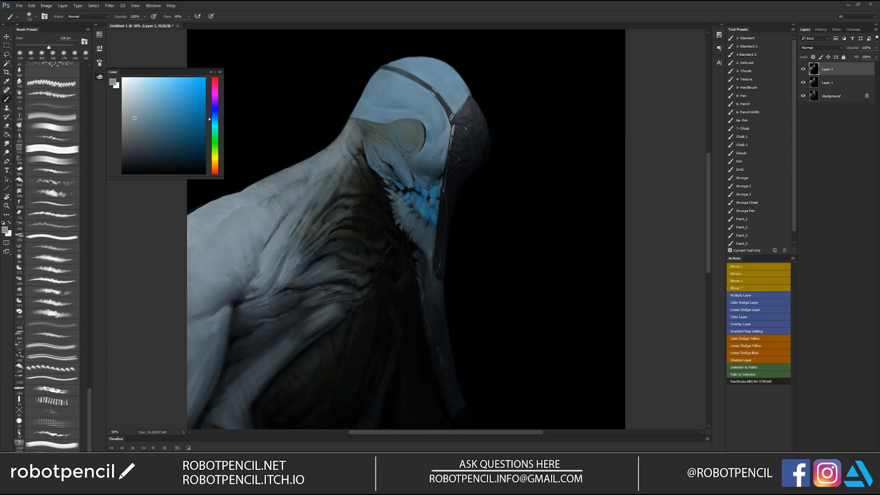
# Check the painting mirrored with the panels hidden, restore the panels, and select the Paint_4 brush preset.
pyautogui.press('Tab')
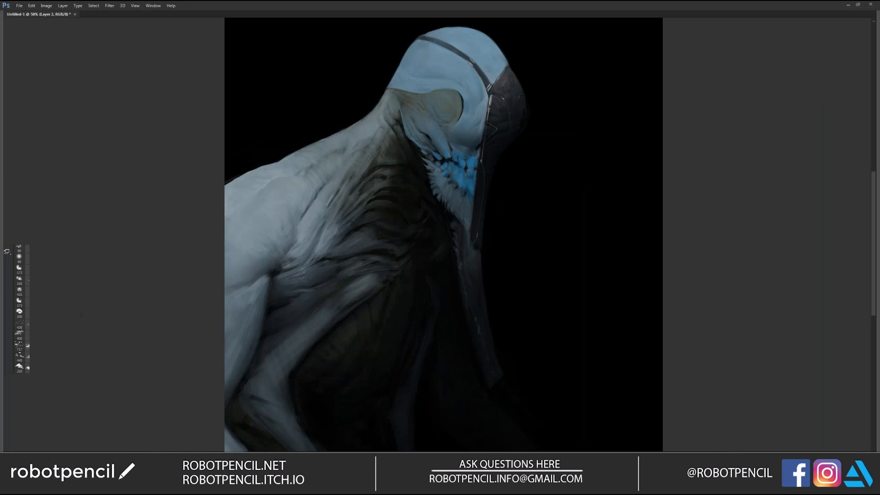
pyautogui.hotkey('ctrl', '-')
pyautogui.hotkey('ctrl', 'shift', 'h')
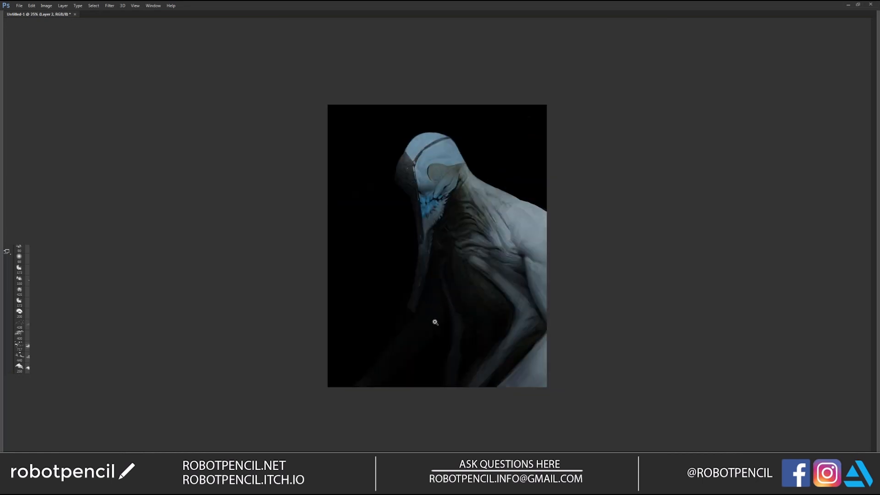
pyautogui.hotkey('ctrl', '+')
pyautogui.scroll(1, 555, 220)
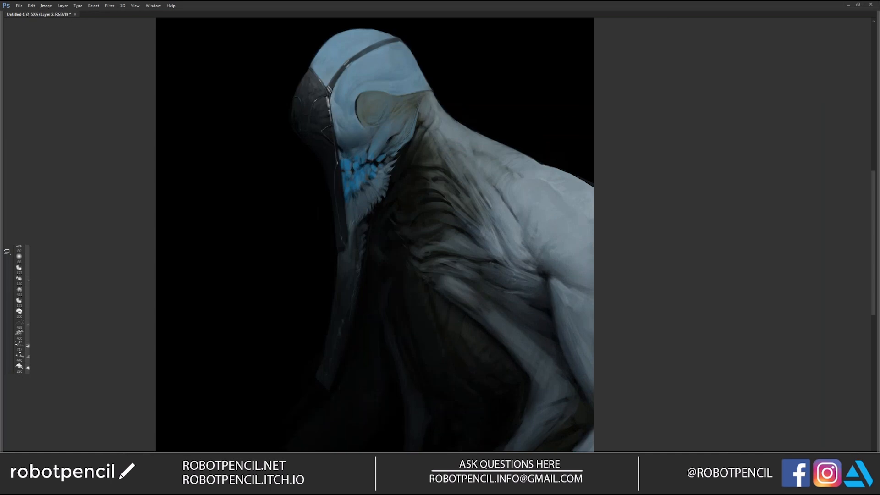
pyautogui.press('Tab')
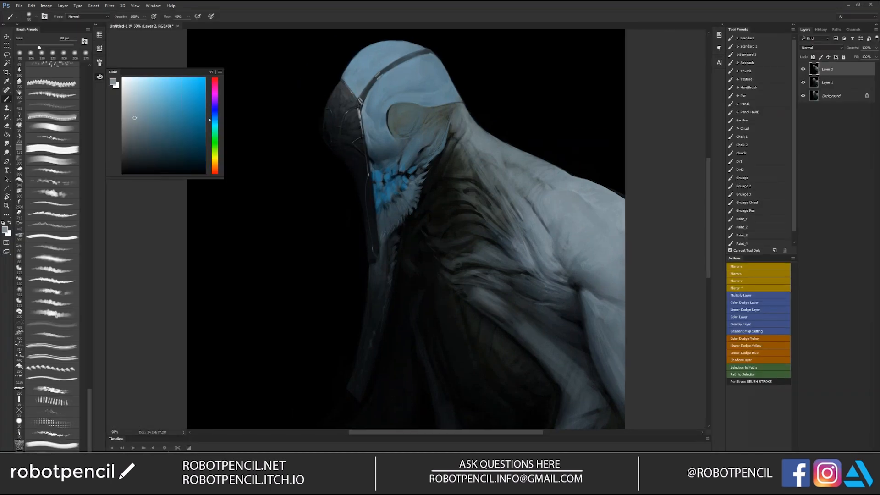
pyautogui.click(757, 244)
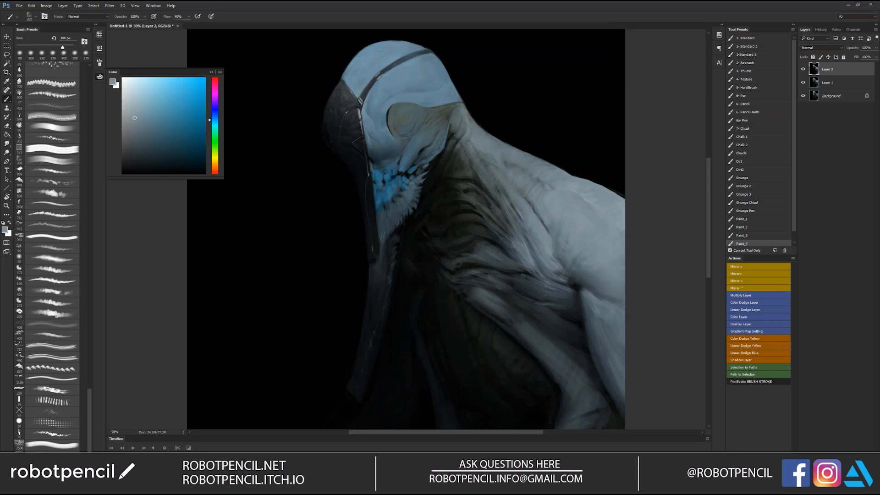
# Sample the pale grey-blue of the shoulder, brush lightly over its upper edge, and reduce the brush to about 50 px.
pyautogui.moveTo(465, 218); pyautogui.dragTo(408, 134)
pyautogui.keyDown('alt'); pyautogui.click(530, 116); pyautogui.keyUp('alt')
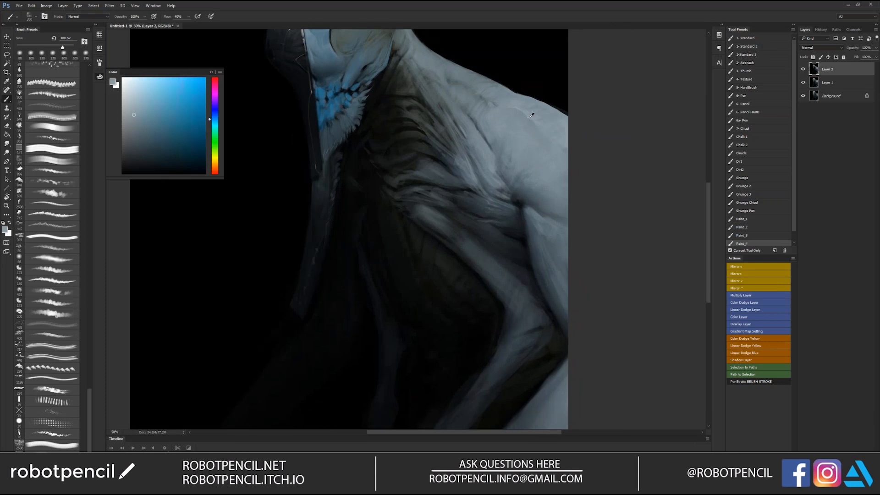
pyautogui.moveTo(530, 118); pyautogui.dragTo(542, 122)
pyautogui.press('[')
pyautogui.press('[')
pyautogui.press('[')
pyautogui.press('[')
pyautogui.press('[')
pyautogui.press('[')
pyautogui.press('[')
pyautogui.press('[')
pyautogui.press('[')
pyautogui.press('[')
pyautogui.press('[')
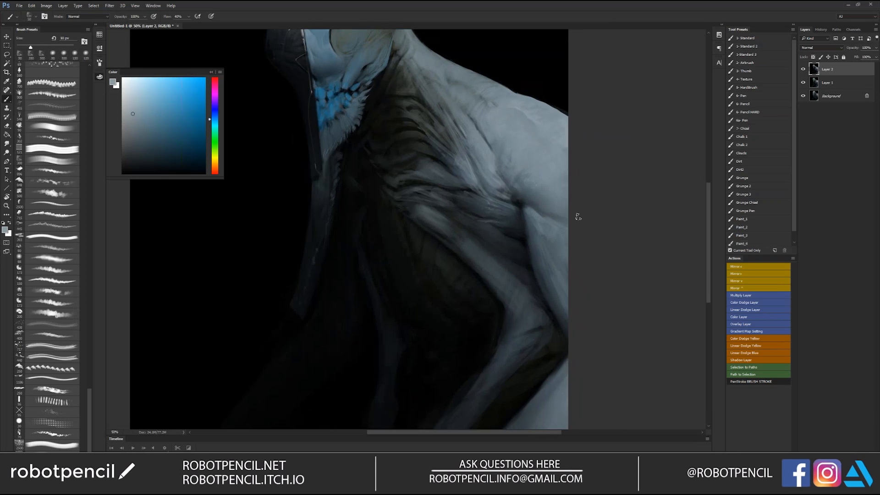
# Sample a dark grey from the fold below the neck and shade the chest and arm folds with an 80 px brush.
pyautogui.press(']')
pyautogui.press(']')
pyautogui.keyDown('alt'); pyautogui.click(419, 211); pyautogui.keyUp('alt')
pyautogui.press('[')
pyautogui.press(']')
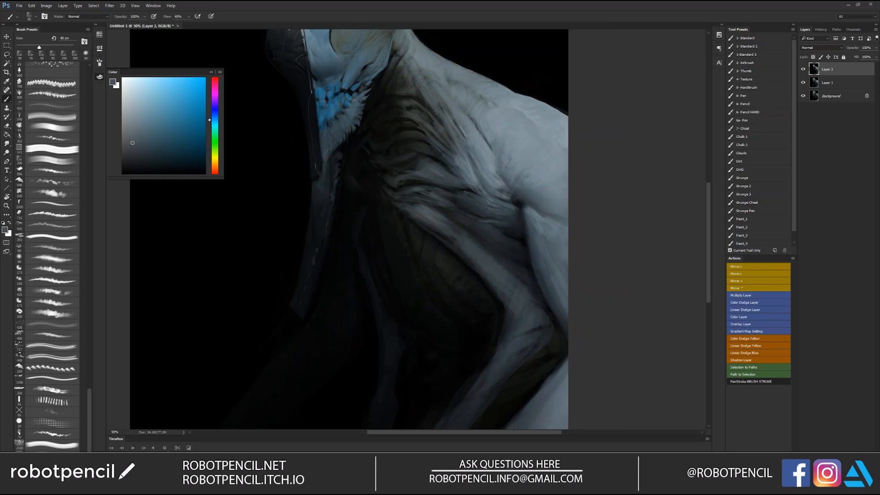
# Reset the paint color to black and deepen the creases of the chest folds with a brush of about 40 px.
pyautogui.press('[')
pyautogui.press('[')
pyautogui.press('[')
pyautogui.press('[')
pyautogui.press('d')
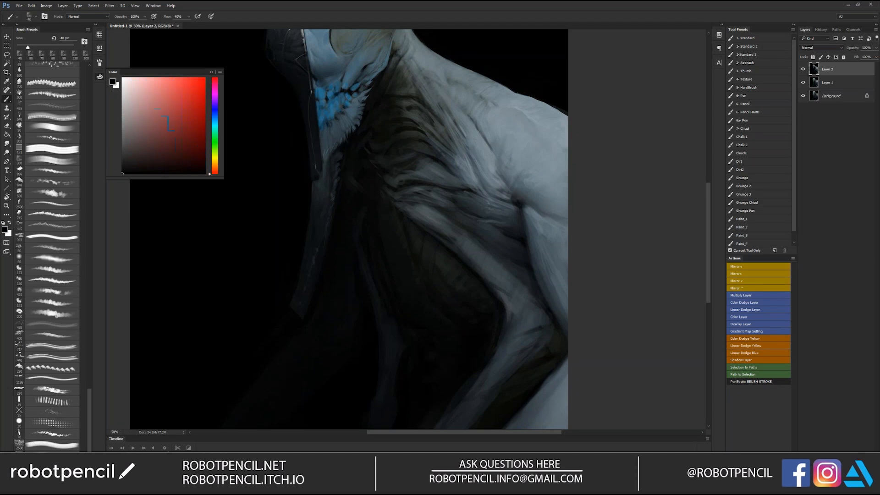
pyautogui.press('[')
pyautogui.press(']')
# Sample dark blue-grey and green-black tones from the hanging strap and chest, and blend them into the folds beneath the neck.
pyautogui.keyDown('alt'); pyautogui.click(323, 201); pyautogui.keyUp('alt')
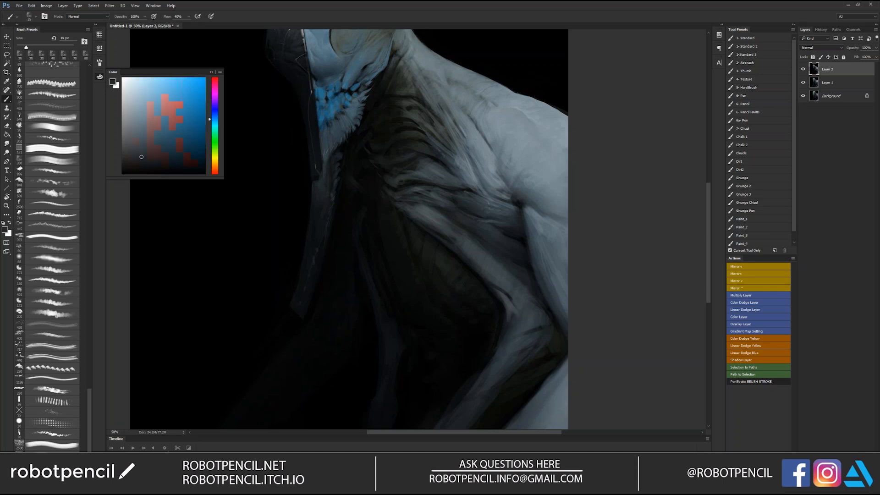
pyautogui.press(']')
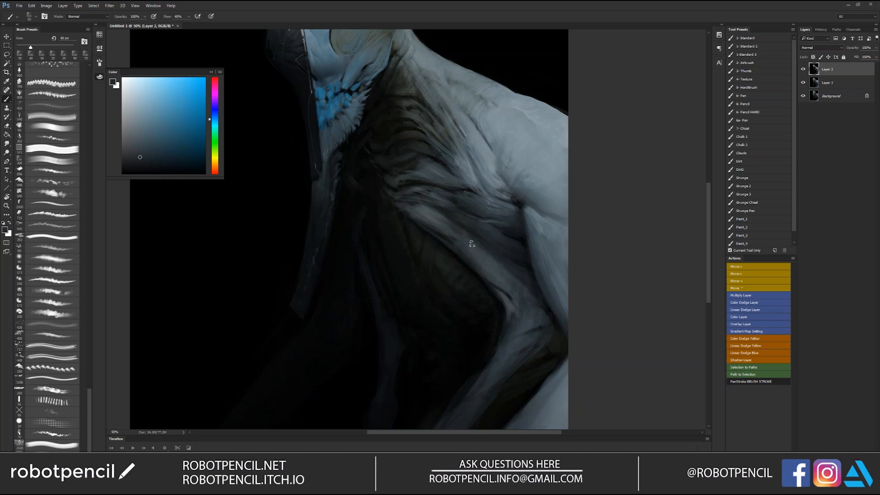
pyautogui.keyDown('alt'); pyautogui.click(448, 238); pyautogui.keyUp('alt')
pyautogui.keyDown('alt'); pyautogui.click(451, 243); pyautogui.keyUp('alt')
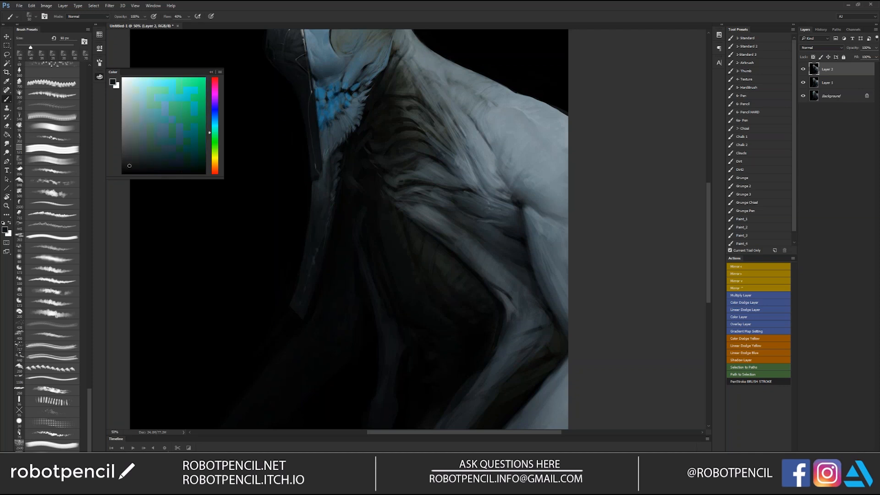
pyautogui.keyDown('alt'); pyautogui.click(410, 211); pyautogui.keyUp('alt')
pyautogui.keyDown('alt'); pyautogui.click(415, 180); pyautogui.keyUp('alt')
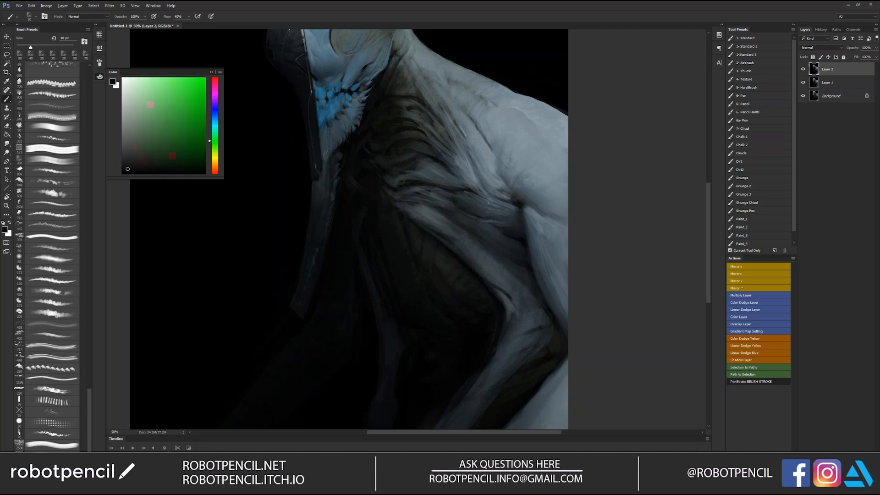
# Sample black and darken the recess around the tip of the long chest fold, enlarging the brush to 80 px.
pyautogui.press('[')
pyautogui.press('[')
pyautogui.press('[')
pyautogui.keyDown('alt'); pyautogui.click(419, 203); pyautogui.keyUp('alt')
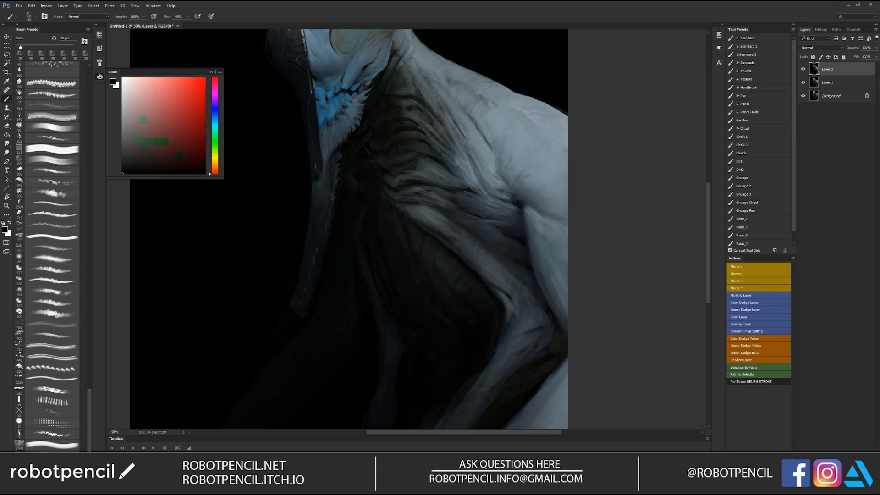
pyautogui.press(']')
pyautogui.press(']')
pyautogui.press(']')
pyautogui.moveTo(426, 207)
pyautogui.mouseDown()
pyautogui.moveTo(391, 203)
pyautogui.moveTo(378, 192)
pyautogui.moveTo(407, 206)
pyautogui.mouseUp()
pyautogui.press(']')
pyautogui.press(']')
pyautogui.press(']')
pyautogui.press(']')
pyautogui.press(']')
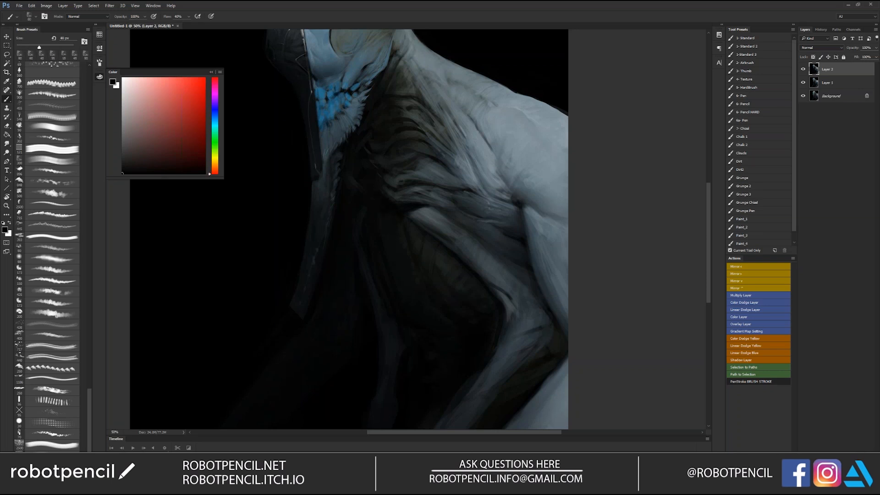
# Flip the canvas at 33.3% zoom and deepen the shadows around the arm with black and a sampled dark blue, at about 50 px.
pyautogui.press('z')
pyautogui.keyDown('alt'); pyautogui.click(370, 257); pyautogui.keyUp('alt')
pyautogui.hotkey('ctrl', 'shift', 'h')
pyautogui.press('b')
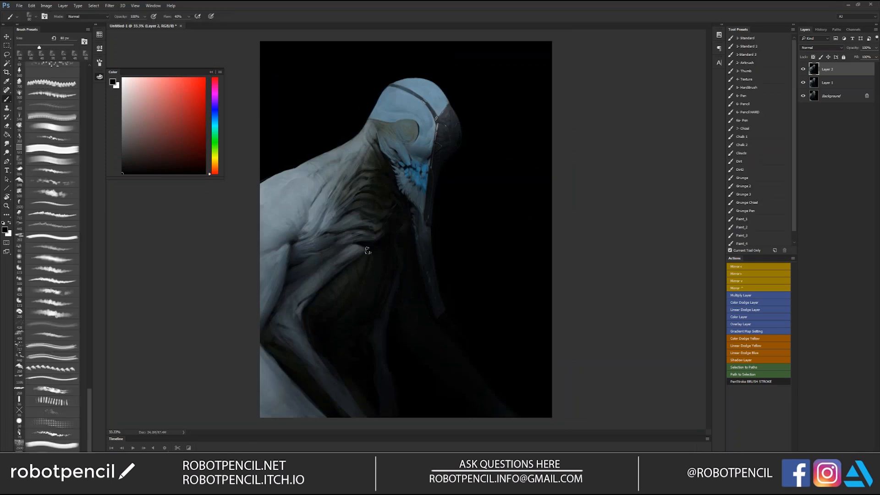
pyautogui.press('[')
pyautogui.press('[')
pyautogui.press('[')
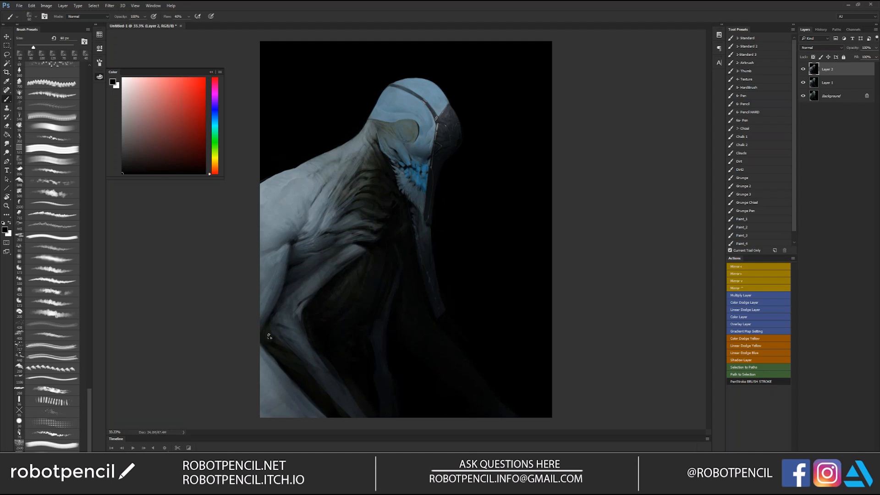
pyautogui.press('[')
pyautogui.keyDown('alt'); pyautogui.click(295, 357); pyautogui.keyUp('alt')
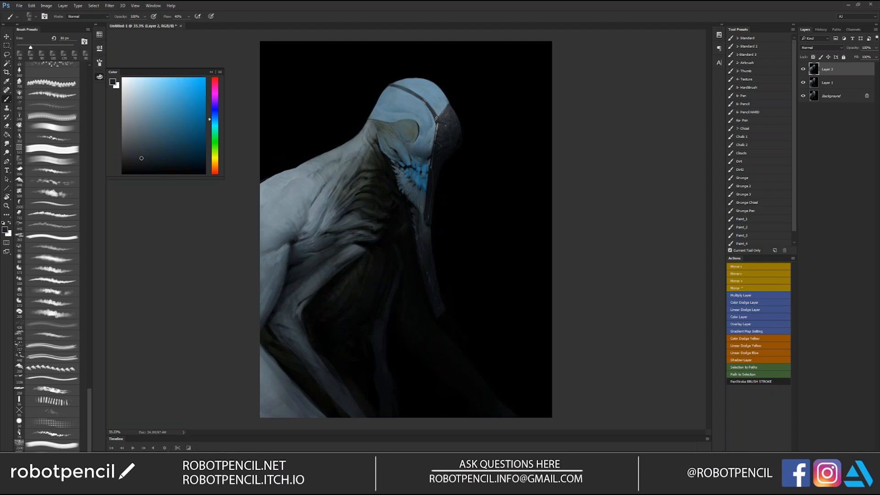
pyautogui.press('d')
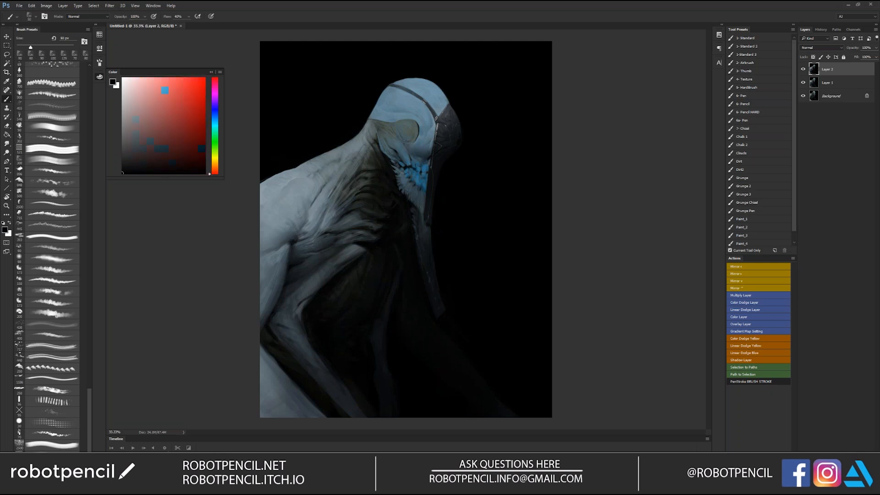
# Sample dark blue and near-black tones from the arm and torso, and paint faint vertical folds down the shadowed lower body.
pyautogui.keyDown('alt'); pyautogui.click(363, 406); pyautogui.keyUp('alt')
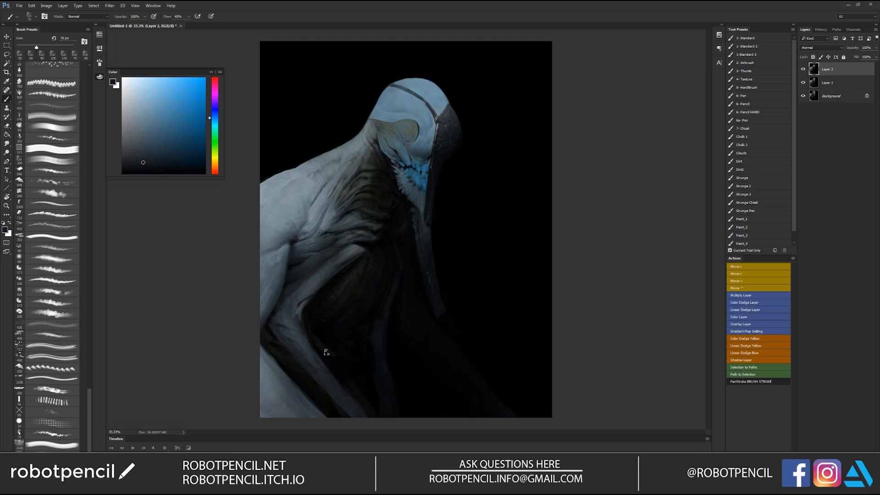
pyautogui.press('[')
pyautogui.moveTo(367, 357); pyautogui.dragTo(366, 373)
pyautogui.press(']')
pyautogui.press(']')
pyautogui.keyDown('alt'); pyautogui.click(408, 252); pyautogui.keyUp('alt')
pyautogui.moveTo(409, 255); pyautogui.dragTo(415, 319)
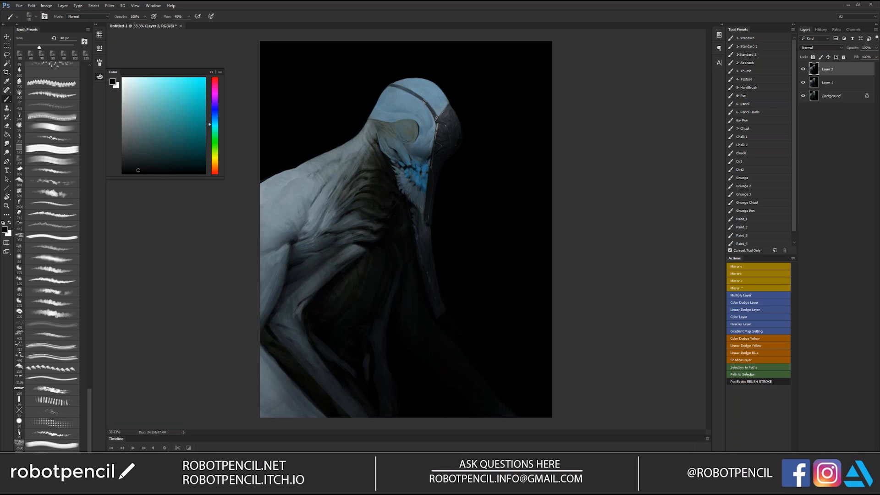
pyautogui.press('d')
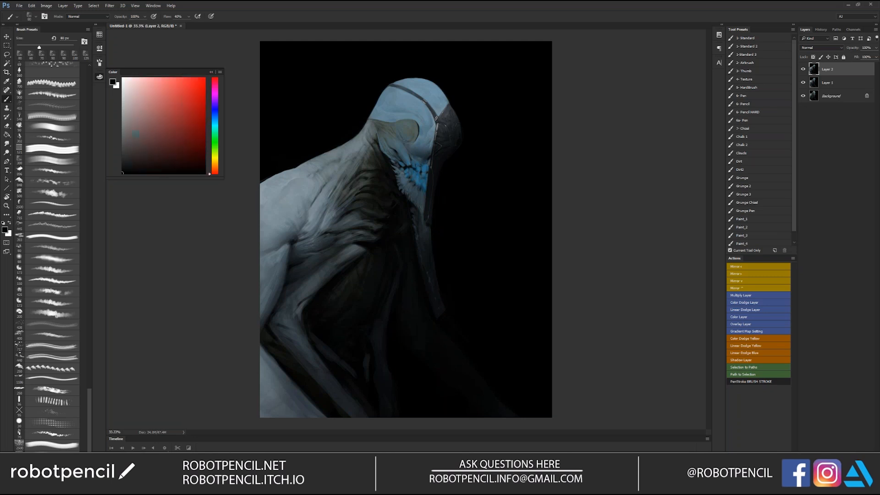
pyautogui.keyDown('alt'); pyautogui.click(414, 284); pyautogui.keyUp('alt')
# Hide the panels and compare the whole painting in both mirrored orientations.
pyautogui.press('Tab')
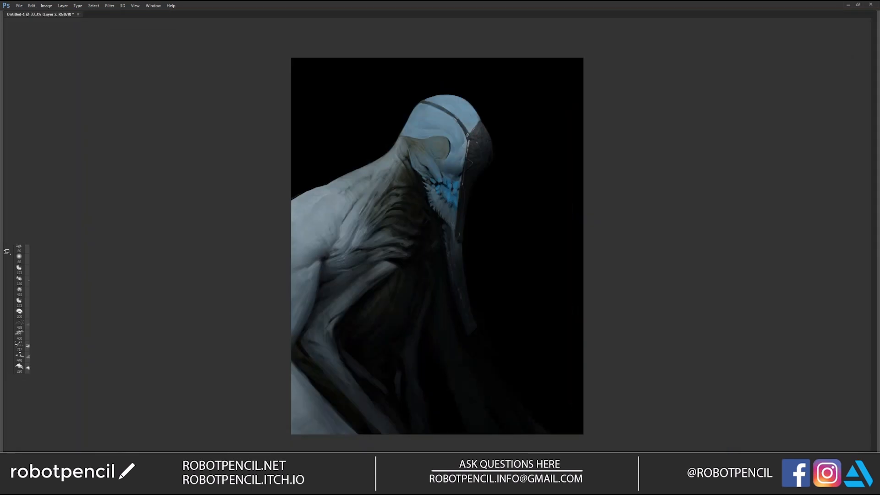
pyautogui.hotkey('ctrl', 'shift', 'h')
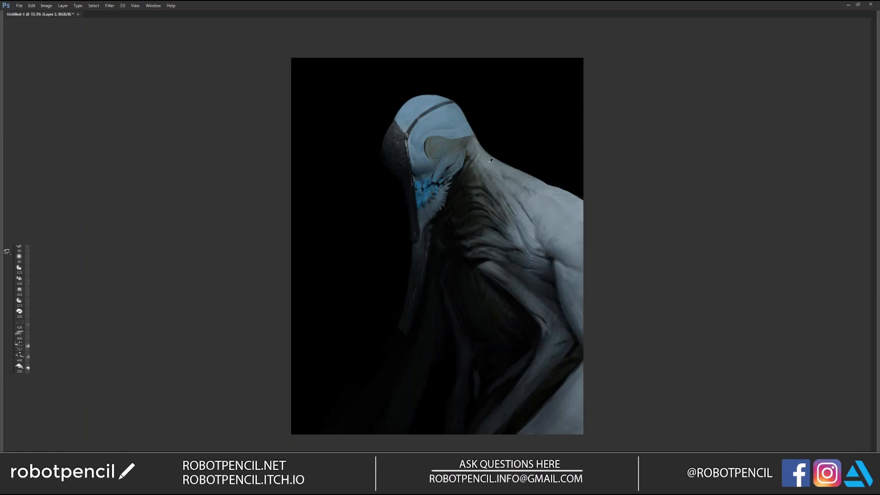
pyautogui.keyDown('ctrl'); pyautogui.click(550, 208); pyautogui.keyUp('ctrl')
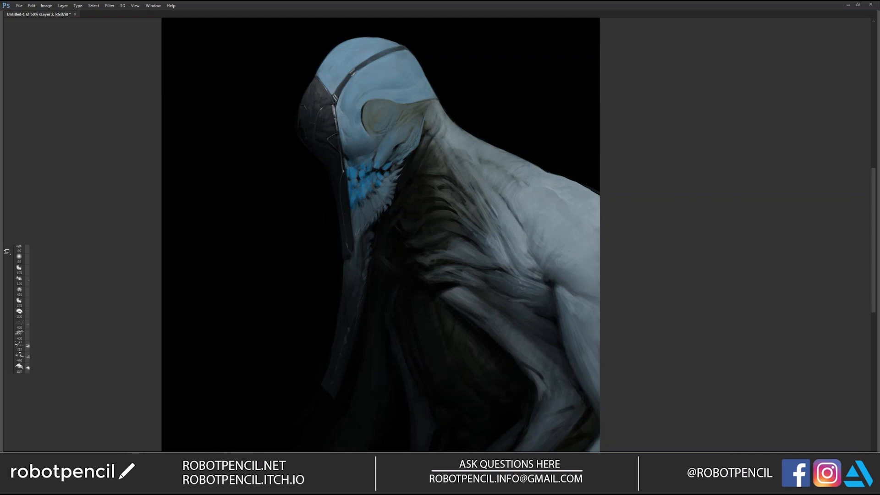
pyautogui.hotkey('ctrl', '-')
pyautogui.hotkey('ctrl', 'shift', 'h')
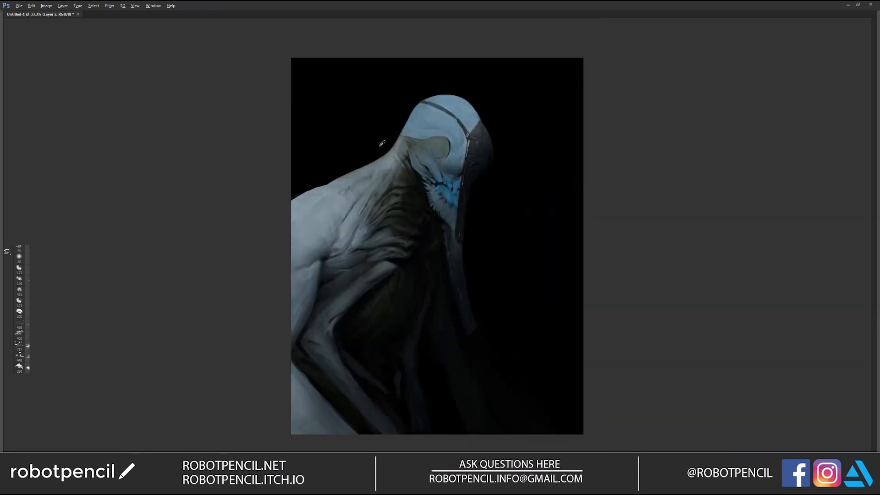
# Refine the contour where the back of the head meets the nape with short strokes, undoing the unwanted trial strokes.
pyautogui.scroll(1, 383, 159)
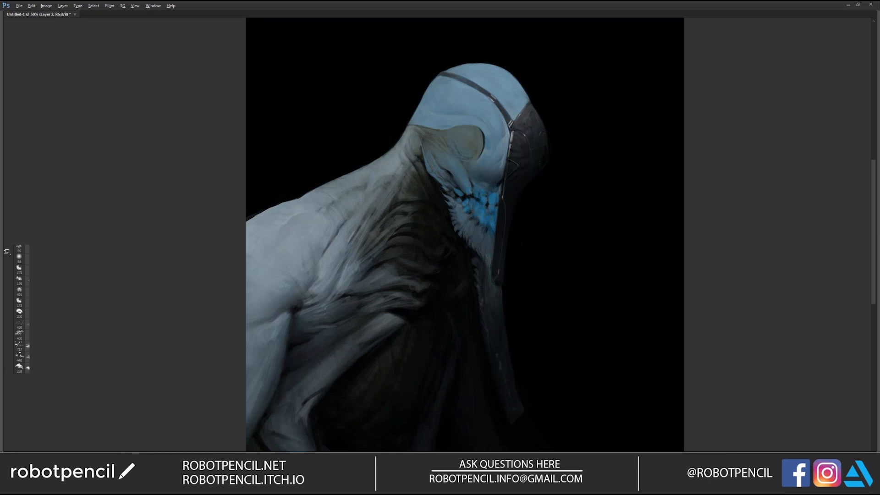
pyautogui.moveTo(405, 133); pyautogui.dragTo(418, 102)
pyautogui.hotkey('ctrl', 'z')
pyautogui.moveTo(405, 135); pyautogui.dragTo(416, 104)
pyautogui.moveTo(402, 138); pyautogui.dragTo(420, 100)
pyautogui.hotkey('ctrl', 'z')
pyautogui.moveTo(408, 129)
pyautogui.mouseDown()
pyautogui.moveTo(417, 106)
pyautogui.moveTo(410, 121)
pyautogui.mouseUp()
# Examine the head and blue jaw accents in both mirrored orientations, overall and close up at 66.7%.
pyautogui.hotkey('ctrl', '-')
pyautogui.hotkey('ctrl', '-')
pyautogui.hotkey('ctrl', 'shift', 'h')
pyautogui.click(427, 208)
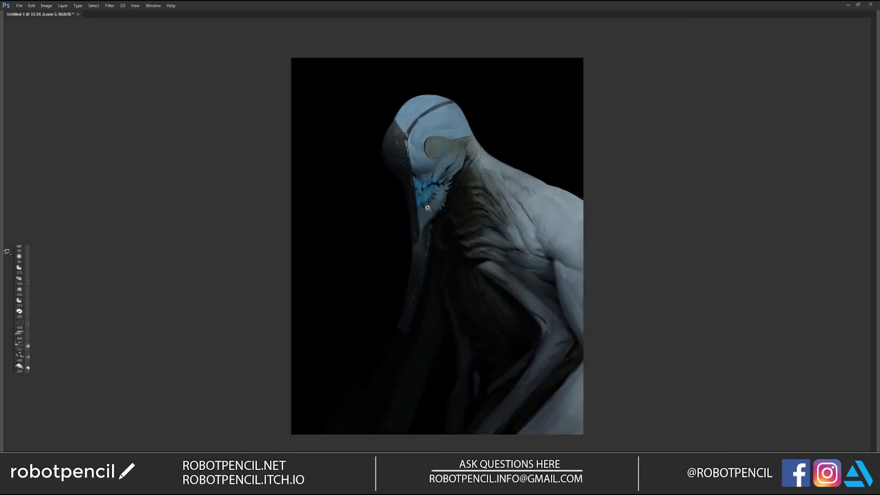
pyautogui.click(427, 208)
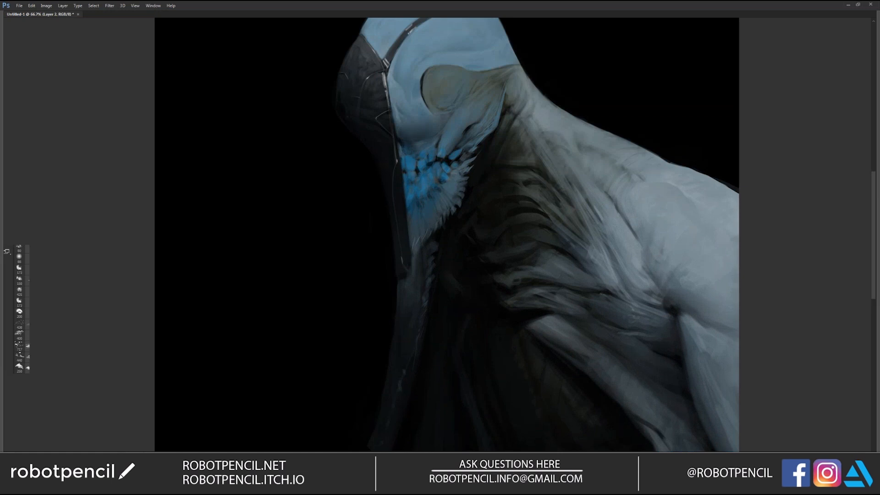
pyautogui.hotkey('ctrl', '-')
pyautogui.hotkey('ctrl', '-')
pyautogui.hotkey('ctrl', 'shift', 'h')
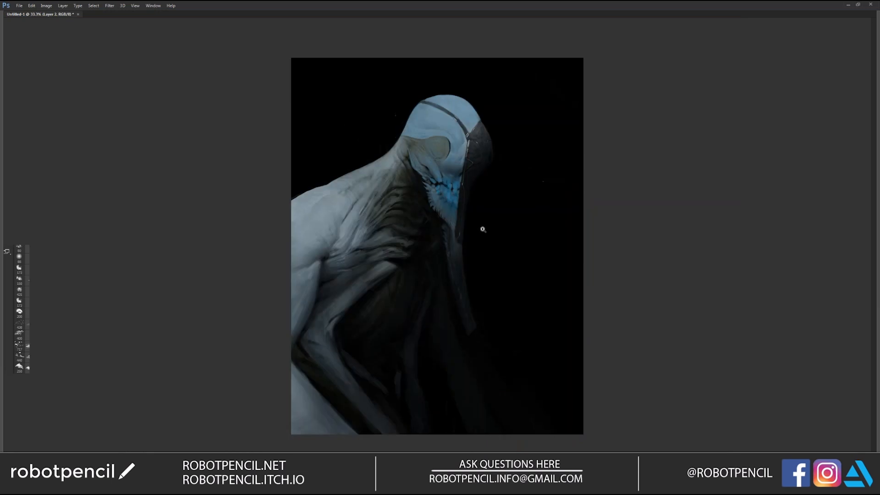
pyautogui.click(450, 197)
pyautogui.click(450, 197)
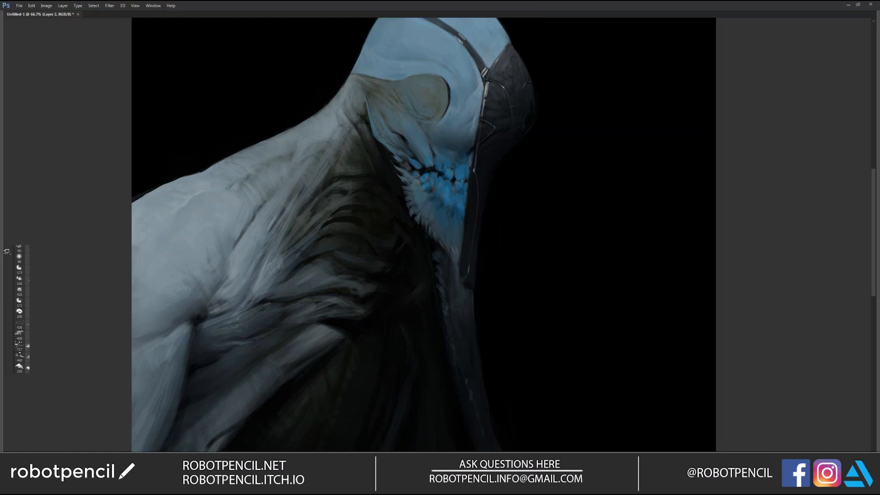
# Restore the panels, choose the Paint_2 preset, sample the jaw's blue, undo a trial stroke there, and shrink the brush.
pyautogui.press('Tab')
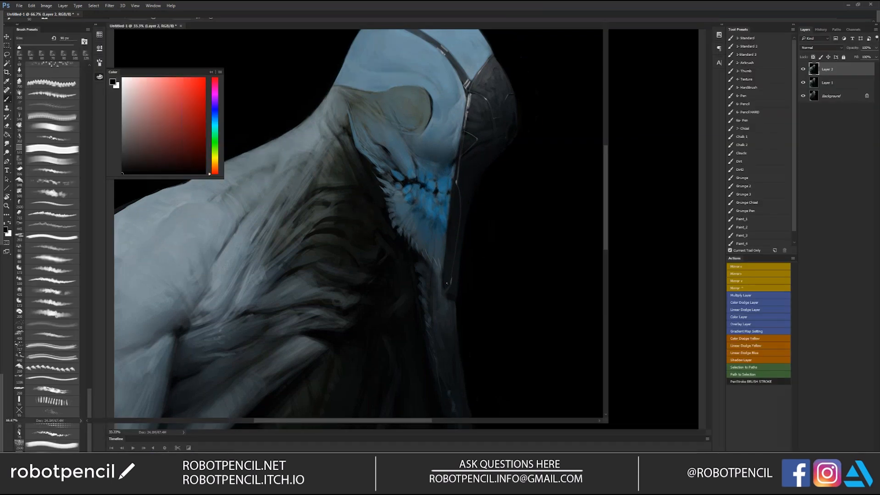
pyautogui.click(752, 228)
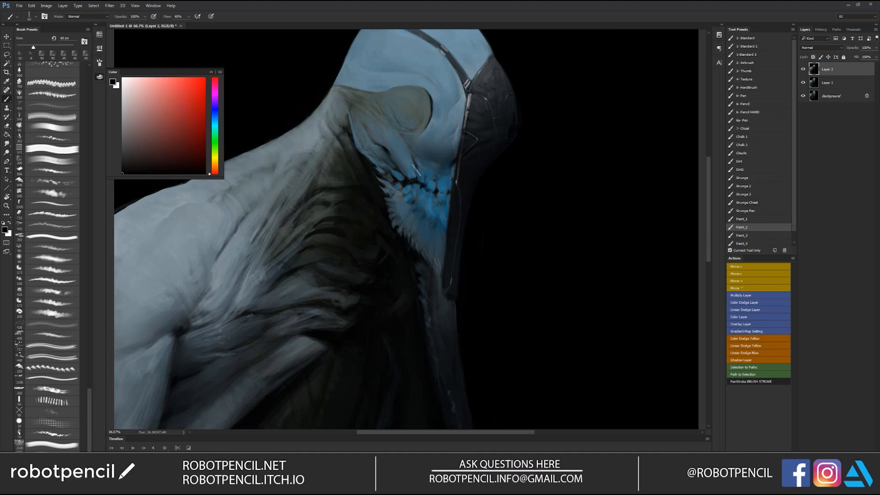
pyautogui.keyDown('alt'); pyautogui.click(412, 176); pyautogui.keyUp('alt')
pyautogui.moveTo(409, 174); pyautogui.dragTo(415, 181)
pyautogui.hotkey('ctrl', 'z')
pyautogui.press('[')
pyautogui.press('[')
pyautogui.press('[')
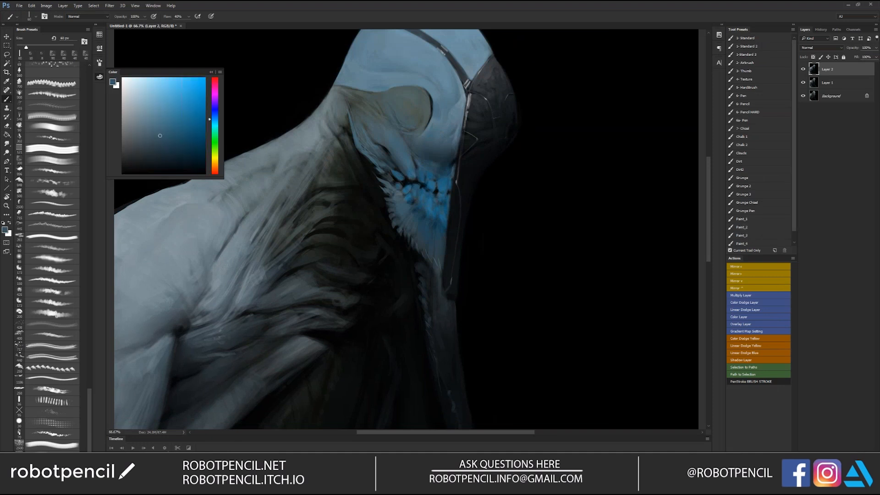
pyautogui.press('[')
# Define the cheek crease and the blue scales along the jaw, alternating black with blue tones sampled from the face.
pyautogui.press('d')
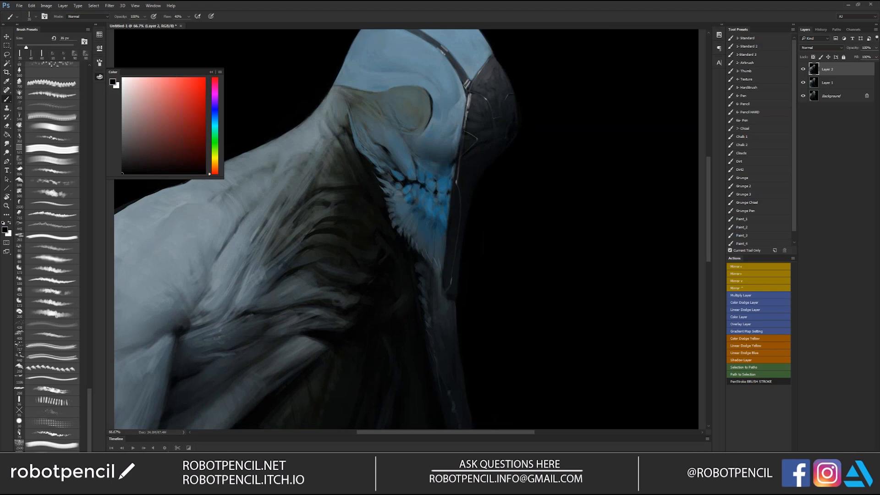
pyautogui.keyDown('alt'); pyautogui.click(418, 161); pyautogui.keyUp('alt')
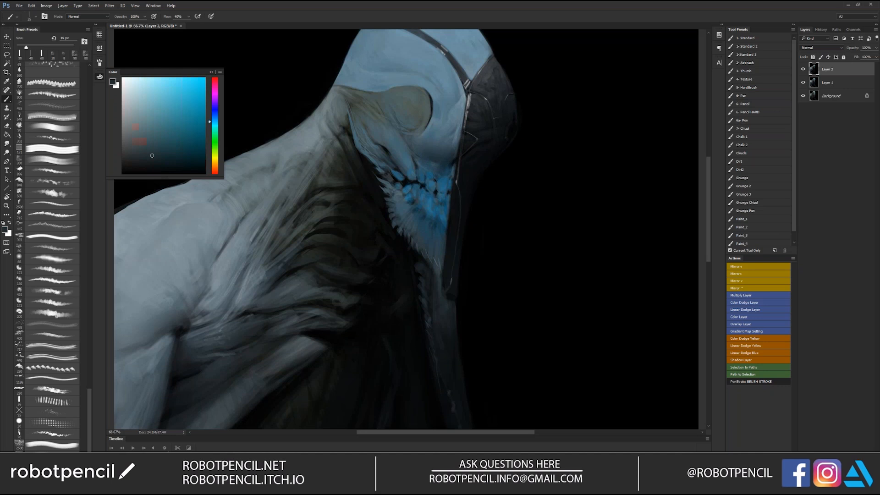
pyautogui.press('d')
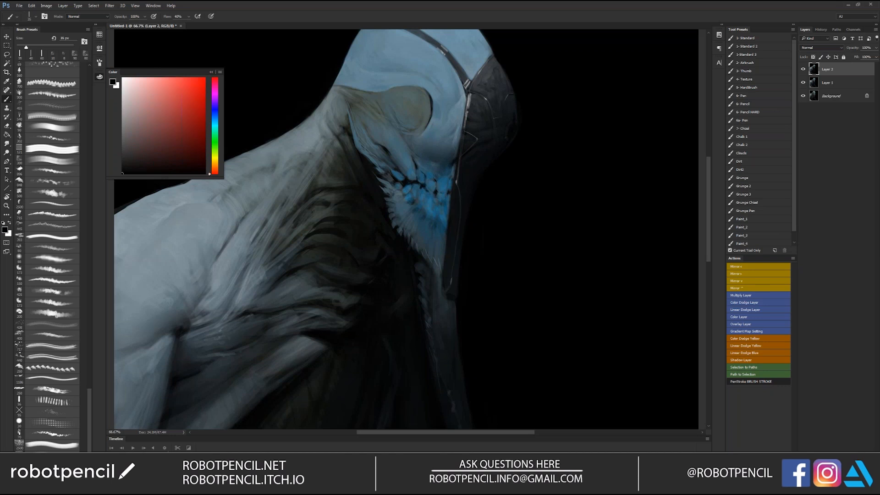
pyautogui.keyDown('alt'); pyautogui.click(452, 130); pyautogui.keyUp('alt')
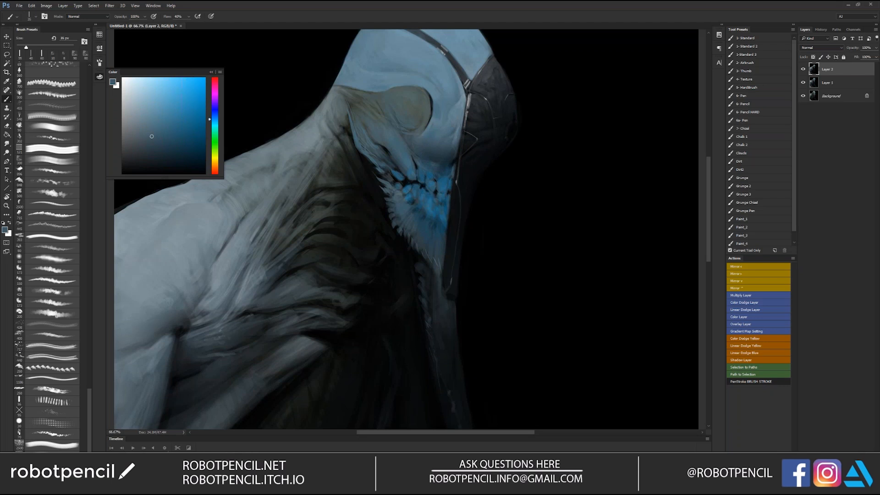
pyautogui.keyDown('alt'); pyautogui.click(416, 167); pyautogui.keyUp('alt')
pyautogui.keyDown('alt'); pyautogui.click(397, 175); pyautogui.keyUp('alt')
# Flip the canvas horizontally and frame the reworked jaw at 66.7% zoom.
pyautogui.press('z')
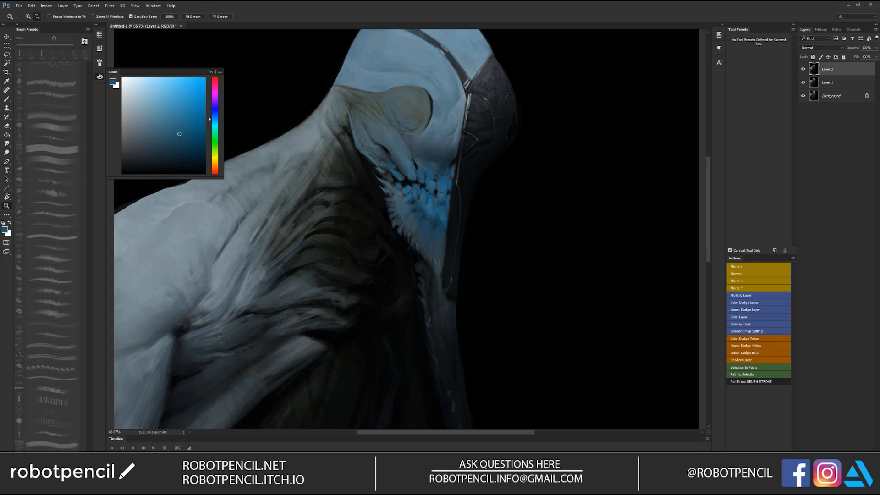
pyautogui.keyDown('alt'); pyautogui.click(417, 193); pyautogui.keyUp('alt')
pyautogui.keyDown('alt'); pyautogui.click(417, 192); pyautogui.keyUp('alt')
pyautogui.hotkey('ctrl', 'shift', 'h')
pyautogui.press('z')
pyautogui.click(395, 190)
pyautogui.click(395, 189)
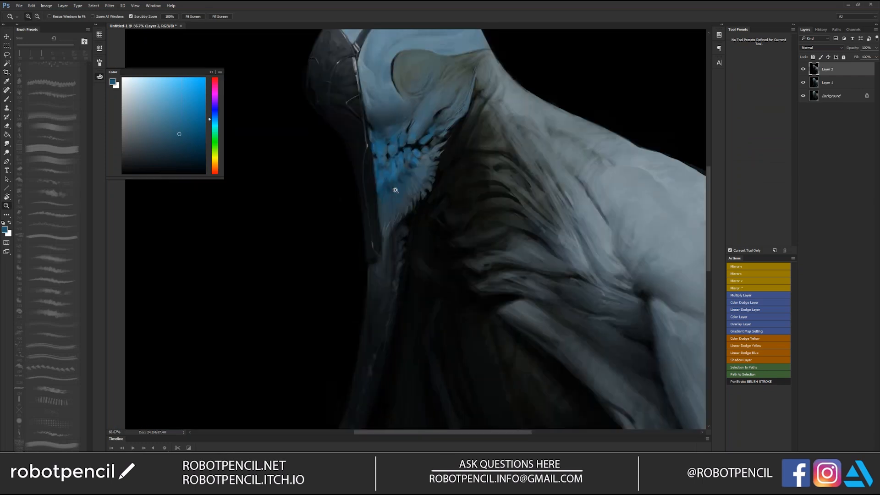
# Darken the edge of the blue jaw scales with a short black brush stroke, sample tones beneath the jaw, and flip the canvas.
pyautogui.click(396, 190)
pyautogui.press('b')
pyautogui.press('d')
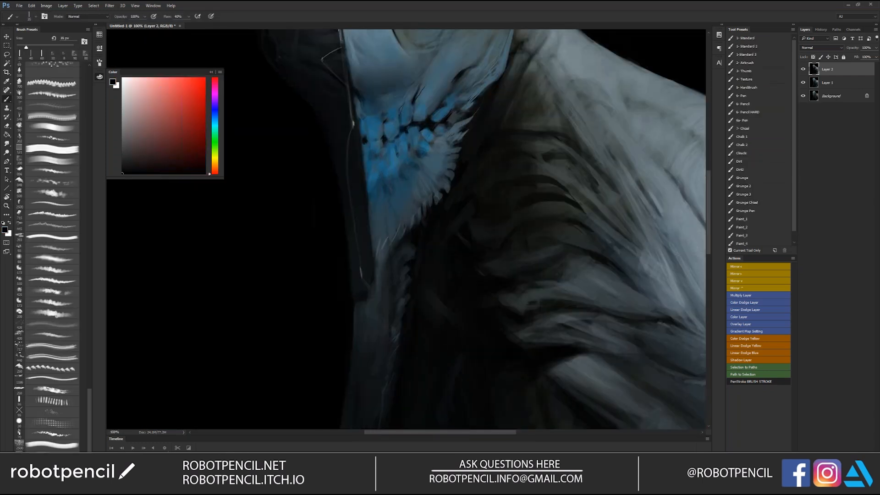
pyautogui.moveTo(361, 137); pyautogui.dragTo(365, 141)
pyautogui.keyDown('alt'); pyautogui.click(413, 246); pyautogui.keyUp('alt')
pyautogui.keyDown('alt'); pyautogui.click(415, 248); pyautogui.keyUp('alt')
pyautogui.keyDown('alt'); pyautogui.click(415, 250); pyautogui.keyUp('alt')
pyautogui.hotkey('ctrl', 'shift', 'h')
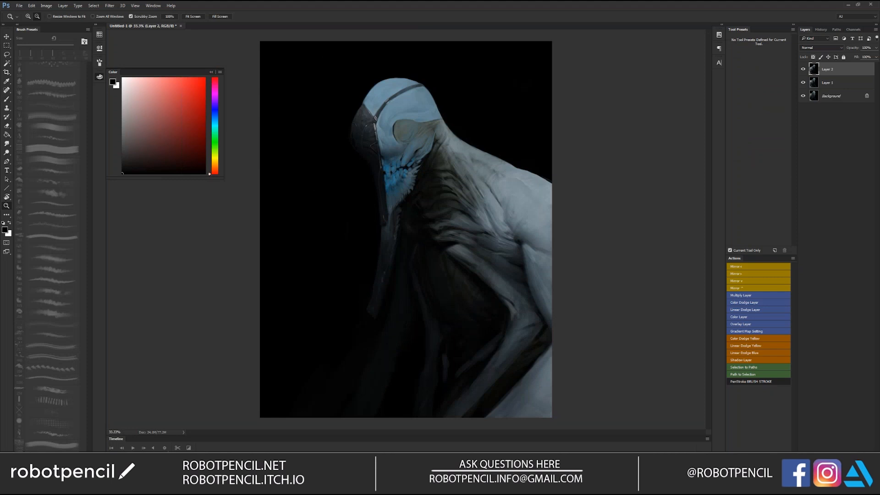
# Sample muted blue tones from the face and the tapering strip below the jaw.
pyautogui.keyDown('ctrl'); pyautogui.click(414, 188); pyautogui.keyUp('ctrl')
pyautogui.keyDown('alt'); pyautogui.click(412, 123); pyautogui.keyUp('alt')
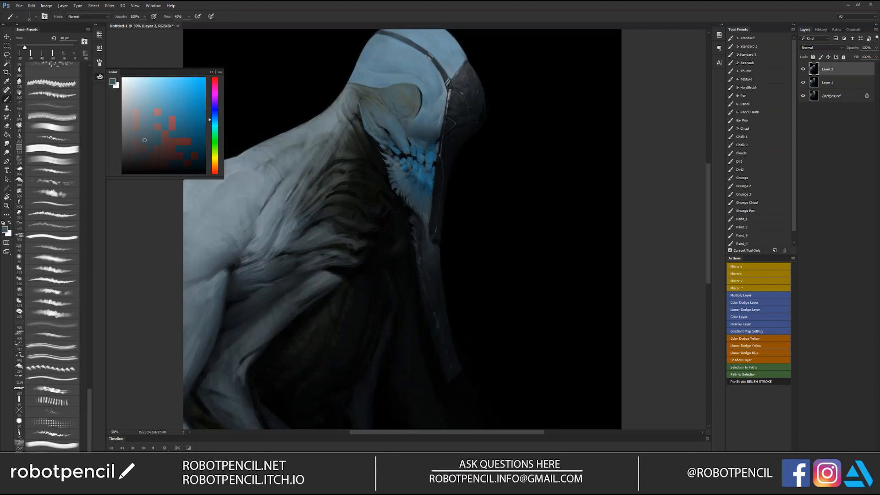
pyautogui.keyDown('alt'); pyautogui.click(421, 227); pyautogui.keyUp('alt')
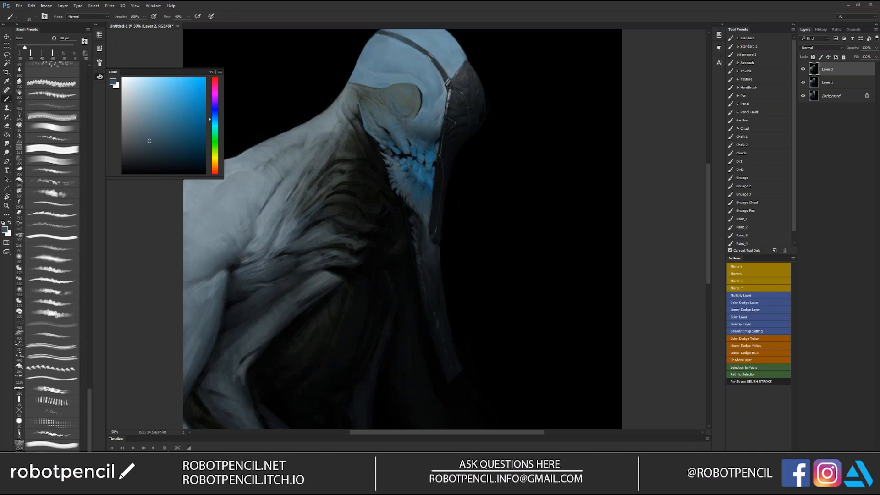
pyautogui.keyDown('ctrl'); pyautogui.keyDown('alt'); pyautogui.click(417, 206); pyautogui.keyUp('alt'); pyautogui.keyUp('ctrl')
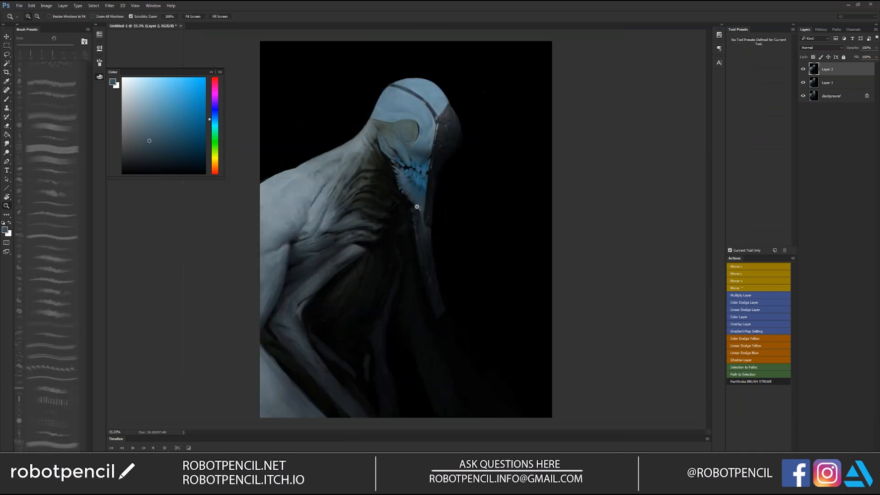
# Hide the panels, flip the canvas horizontally, and touch up the cheek-side edge of the jaw scales at 50% zoom.
pyautogui.press('Tab')
pyautogui.hotkey('ctrl', 'shift', 'h')
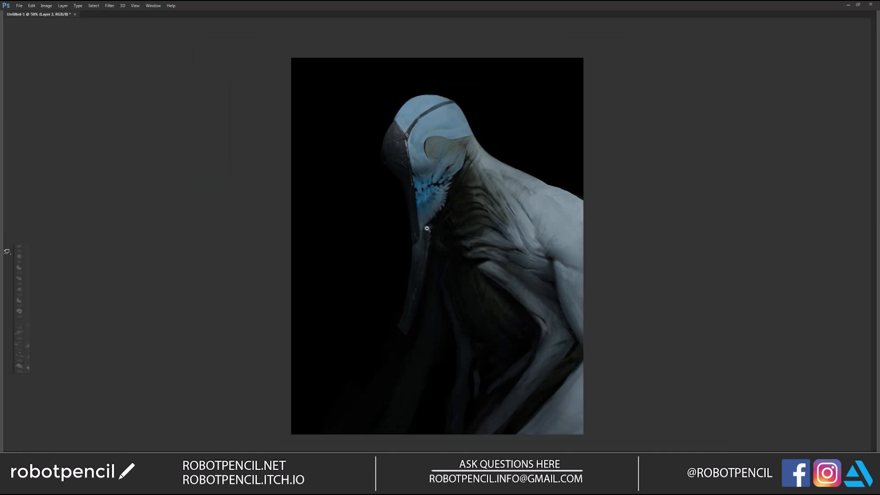
pyautogui.keyDown('ctrl'); pyautogui.click(424, 209); pyautogui.keyUp('ctrl')
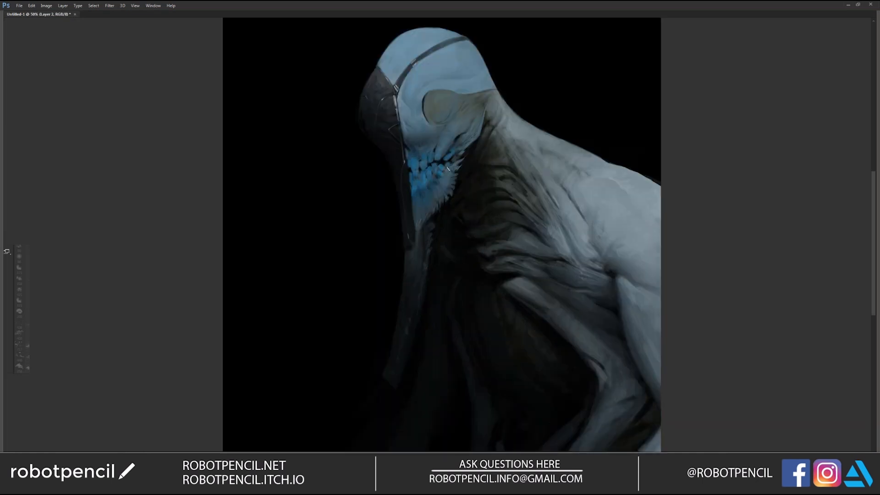
pyautogui.moveTo(455, 161); pyautogui.dragTo(461, 152)
# Flip the canvas back and examine the whole creature from 25% to 50% zoom, ending in full-screen view.
pyautogui.hotkey('ctrl', '-')
pyautogui.hotkey('ctrl', '-')
pyautogui.hotkey('ctrl', 'shift', 'h')
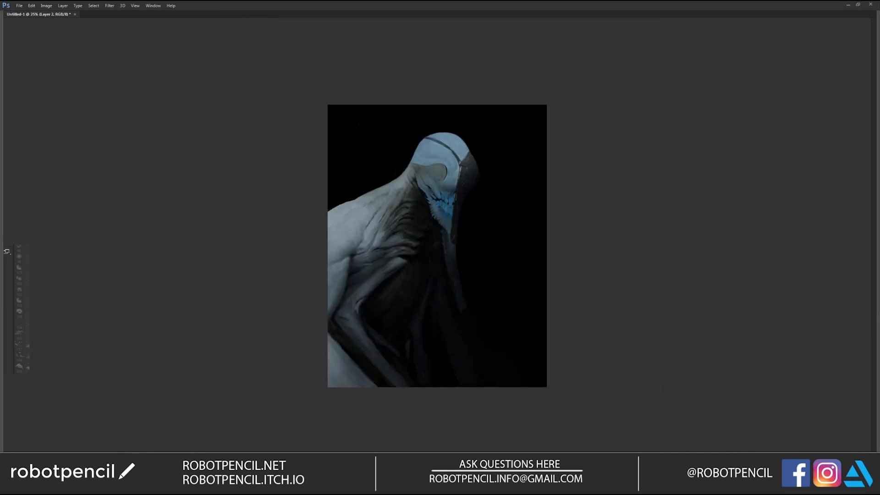
pyautogui.keyDown('ctrl'); pyautogui.click(448, 232); pyautogui.keyUp('ctrl')
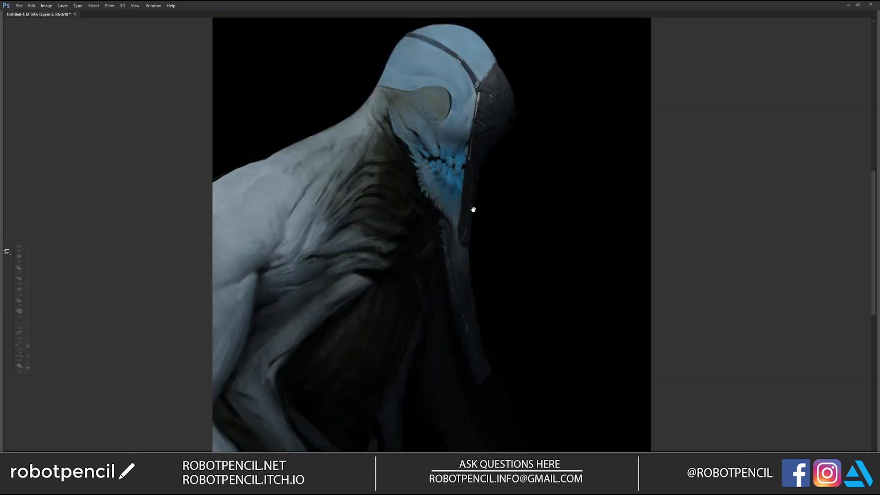
pyautogui.hotkey('ctrl', '-')
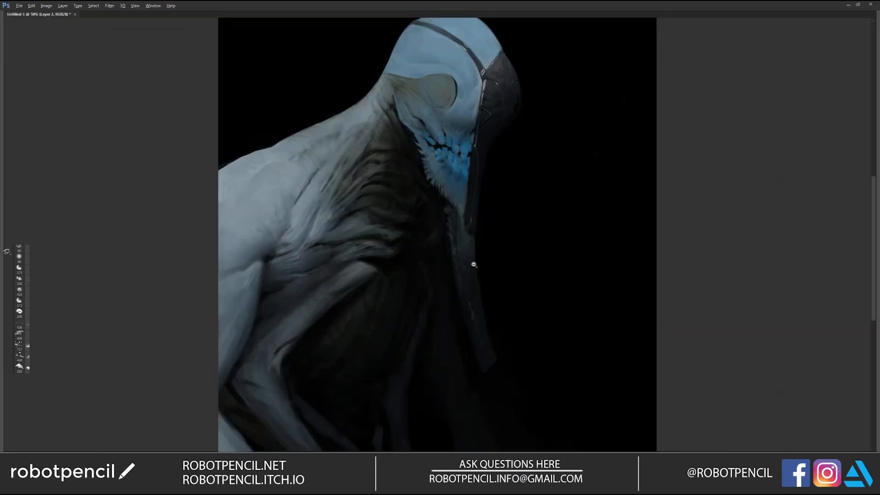
pyautogui.hotkey('ctrl', '-')
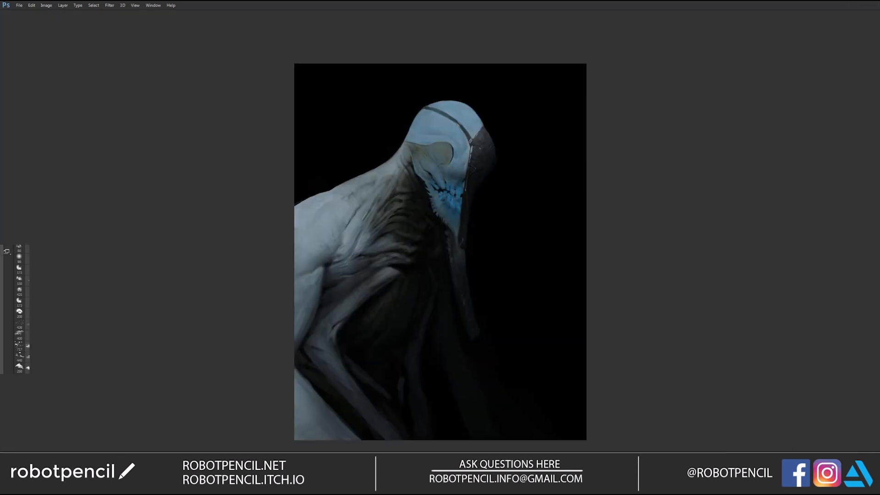
pyautogui.press('f')
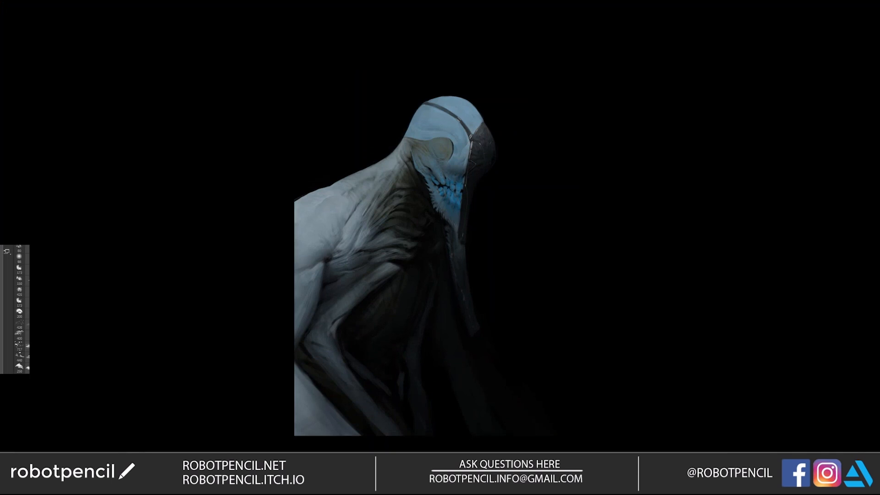
# Add a new layer filled with the muted blue foreground colour, reset the default colours, and show the canvas full screen.
pyautogui.press('f')
pyautogui.hotkey('ctrl', 'shift', 'alt', 'n')
pyautogui.press('g')
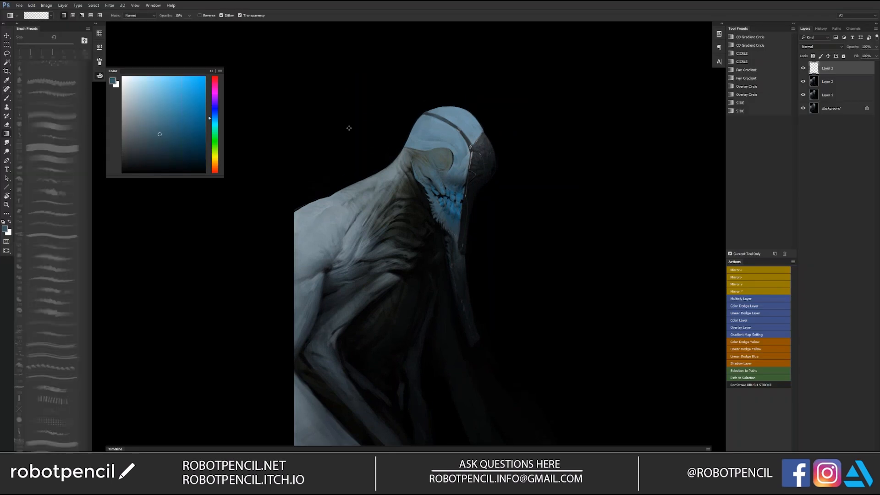
pyautogui.press('b')
pyautogui.hotkey('alt', 'BackSpace')
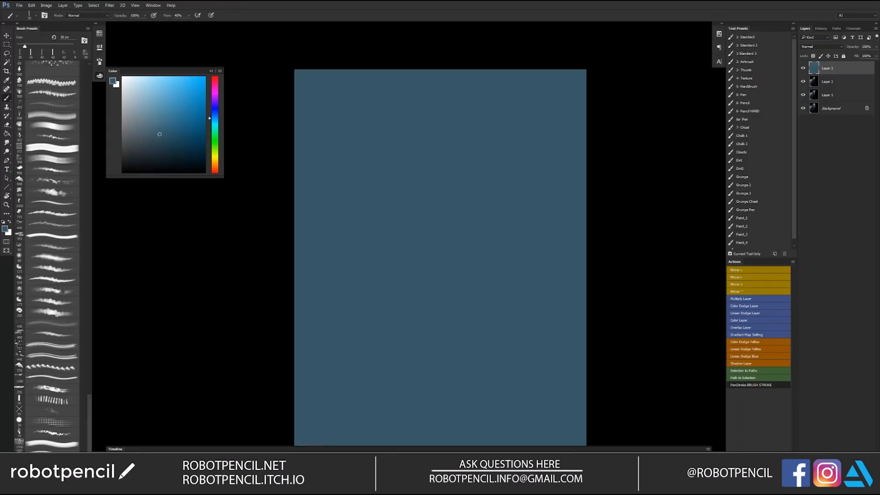
pyautogui.press('d')
pyautogui.press('f')
pyautogui.press('f')
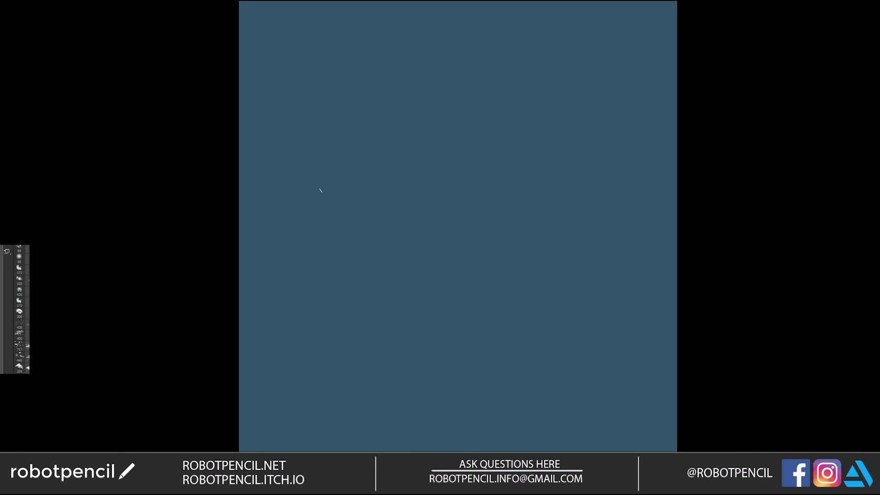
# Save the document under the file name 003 in the New folder.
pyautogui.hotkey('ctrl', 'shift', 's')
pyautogui.write('003')
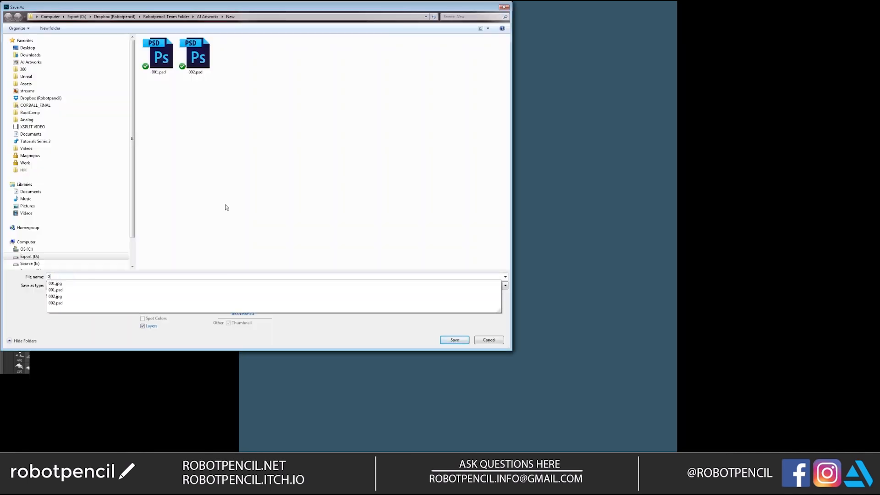
pyautogui.press('Return')
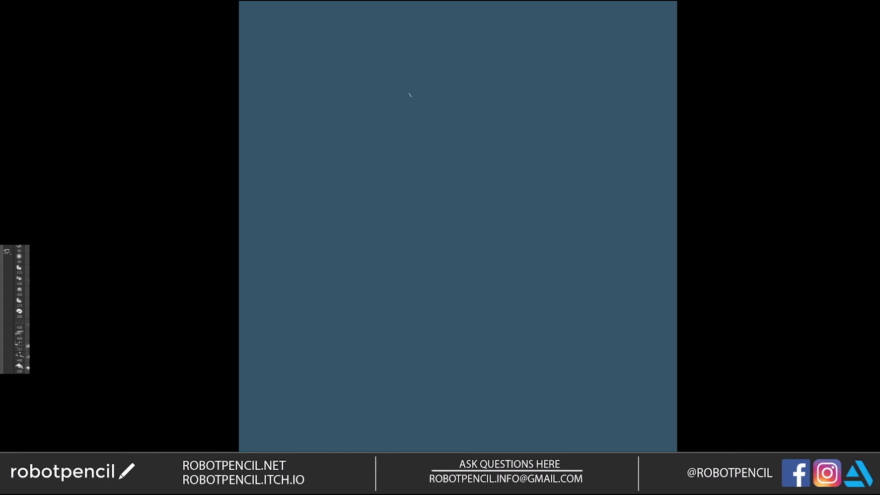
# Undo a trial mark and paint a horizontal row of ten short white dashes across the upper part of the blue layer.
pyautogui.moveTo(410, 94); pyautogui.dragTo(408, 92)
pyautogui.hotkey('ctrl', 'z')
pyautogui.moveTo(277, 169)
pyautogui.mouseDown()
pyautogui.moveTo(298, 171)
pyautogui.moveTo(275, 173)
pyautogui.mouseUp()
pyautogui.moveTo(366, 168)
pyautogui.mouseDown()
pyautogui.moveTo(381, 171)
pyautogui.moveTo(363, 170)
pyautogui.mouseUp()
pyautogui.moveTo(435, 168)
pyautogui.mouseDown()
pyautogui.moveTo(459, 168)
pyautogui.moveTo(439, 170)
pyautogui.mouseUp()
pyautogui.moveTo(500, 171); pyautogui.dragTo(524, 168)
pyautogui.moveTo(559, 169); pyautogui.dragTo(592, 167)
pyautogui.moveTo(616, 166)
pyautogui.mouseDown()
pyautogui.moveTo(631, 167)
pyautogui.moveTo(619, 166)
pyautogui.mouseUp()
pyautogui.moveTo(656, 169); pyautogui.dragTo(665, 168)
pyautogui.moveTo(339, 170)
pyautogui.mouseDown()
pyautogui.moveTo(326, 170)
pyautogui.moveTo(340, 168)
pyautogui.mouseUp()
pyautogui.moveTo(409, 168); pyautogui.dragTo(421, 167)
pyautogui.moveTo(475, 172); pyautogui.dragTo(481, 172)
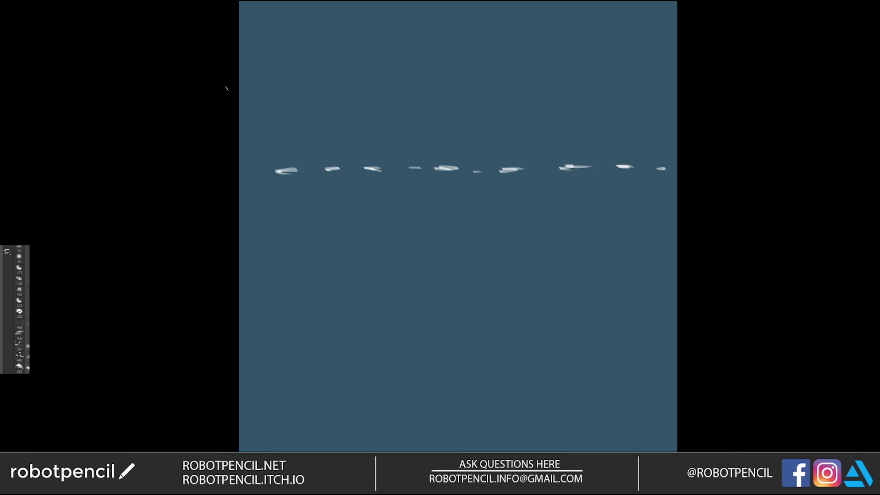
pyautogui.moveTo(295, 180)
pyautogui.mouseDown()
pyautogui.moveTo(279, 217)
pyautogui.moveTo(258, 200)
pyautogui.moveTo(259, 173)
pyautogui.mouseUp()
pyautogui.hotkey('ctrl', '+')
pyautogui.hotkey('ctrl', 'z')
pyautogui.hotkey('ctrl', 'z')
pyautogui.moveTo(254, 225)
pyautogui.mouseDown()
pyautogui.moveTo(253, 158)
pyautogui.moveTo(265, 202)
pyautogui.moveTo(251, 221)
pyautogui.moveTo(275, 200)
pyautogui.mouseUp()
pyautogui.hotkey('ctrl', 'z')
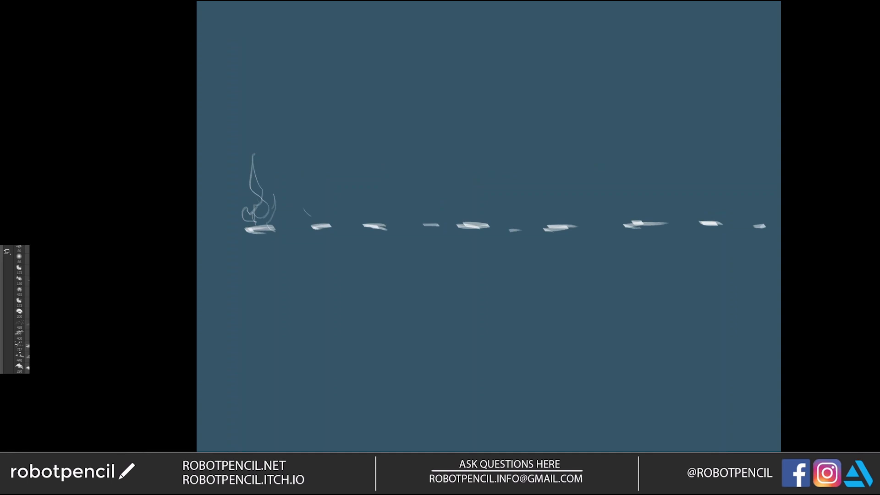
pyautogui.moveTo(304, 209)
pyautogui.mouseDown()
pyautogui.moveTo(316, 193)
pyautogui.moveTo(308, 174)
pyautogui.moveTo(317, 217)
pyautogui.mouseUp()
pyautogui.hotkey('ctrl', 'z')
pyautogui.hotkey('ctrl', 'z')
pyautogui.hotkey('ctrl', 'z')
pyautogui.hotkey('ctrl', 'z')
pyautogui.hotkey('ctrl', 'z')
pyautogui.hotkey('ctrl', 'z')
pyautogui.hotkey('ctrl', 'z')
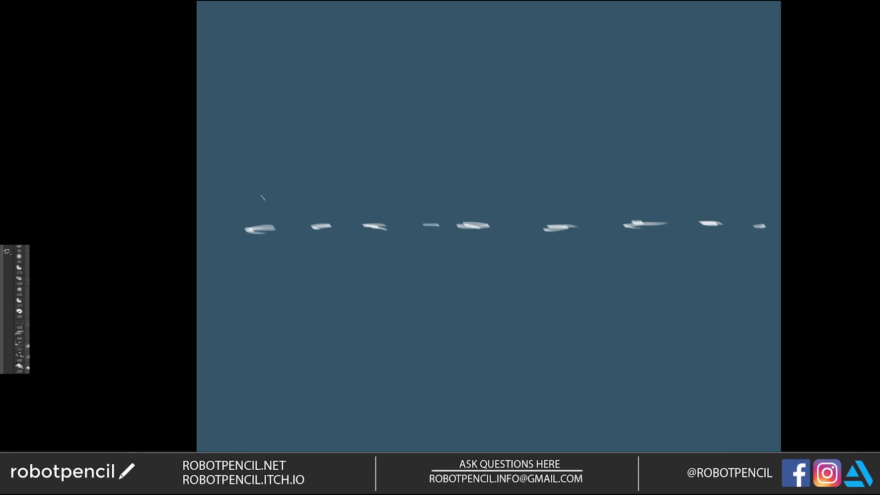
# Sketch a looping white S-shaped gesture rising from the first dash and a thin wavy upright line above the second.
pyautogui.moveTo(258, 224); pyautogui.dragTo(218, 238)
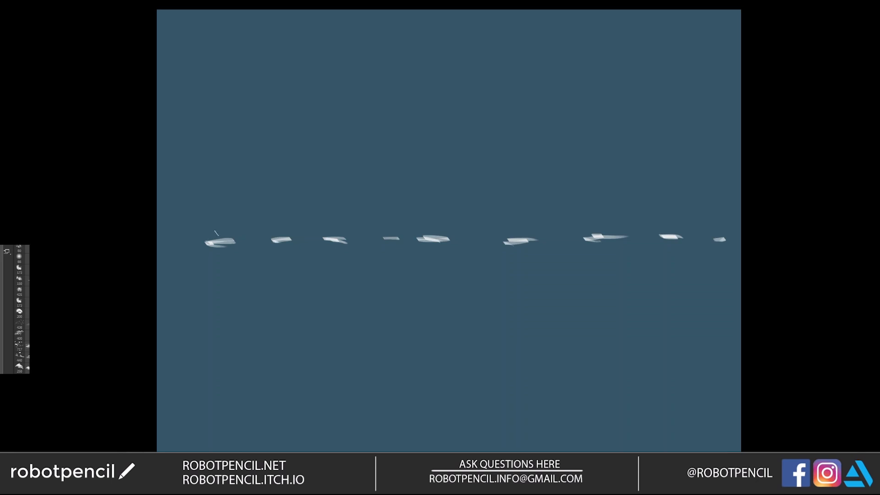
pyautogui.moveTo(216, 232)
pyautogui.mouseDown()
pyautogui.moveTo(218, 243)
pyautogui.moveTo(174, 263)
pyautogui.moveTo(129, 267)
pyautogui.moveTo(119, 285)
pyautogui.mouseUp()
pyautogui.keyDown('ctrl'); pyautogui.click(218, 240); pyautogui.keyUp('ctrl')
pyautogui.moveTo(160, 288); pyautogui.dragTo(170, 290)
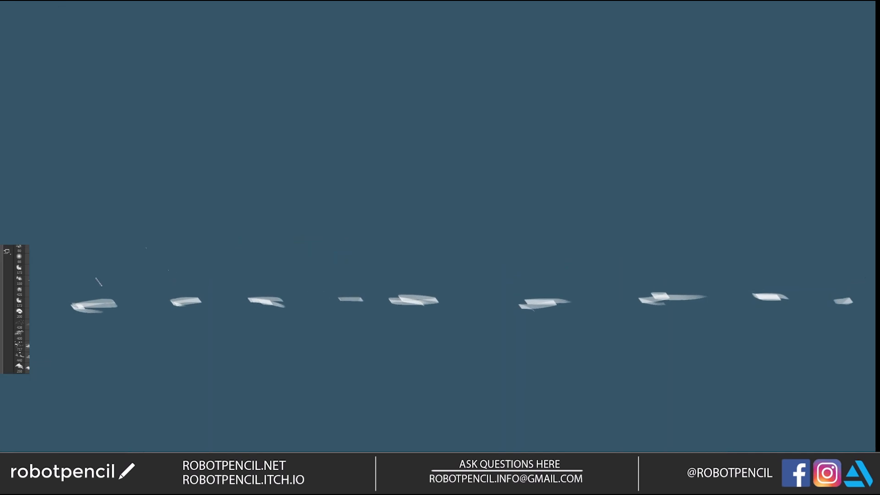
pyautogui.moveTo(87, 298); pyautogui.dragTo(98, 283)
pyautogui.hotkey('ctrl', 'z')
pyautogui.moveTo(83, 303)
pyautogui.mouseDown()
pyautogui.moveTo(70, 278)
pyautogui.moveTo(58, 142)
pyautogui.moveTo(96, 69)
pyautogui.moveTo(70, 129)
pyautogui.moveTo(112, 185)
pyautogui.moveTo(61, 264)
pyautogui.moveTo(102, 258)
pyautogui.moveTo(100, 221)
pyautogui.moveTo(94, 291)
pyautogui.mouseUp()
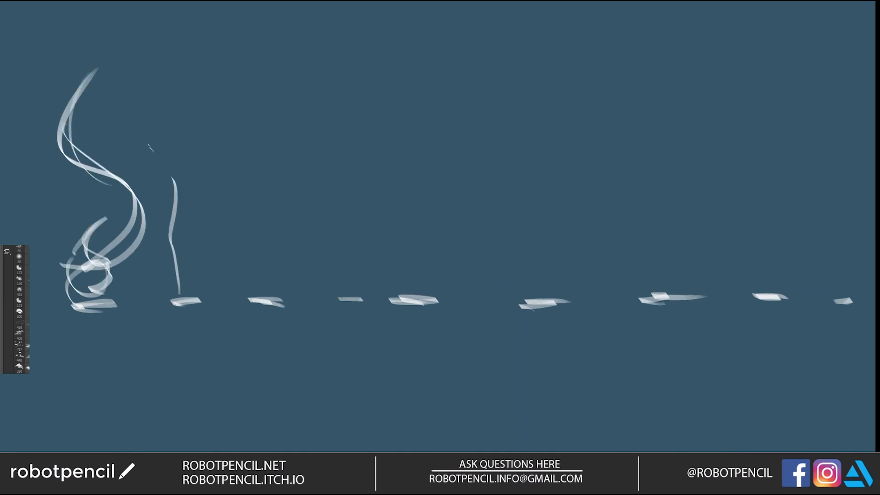